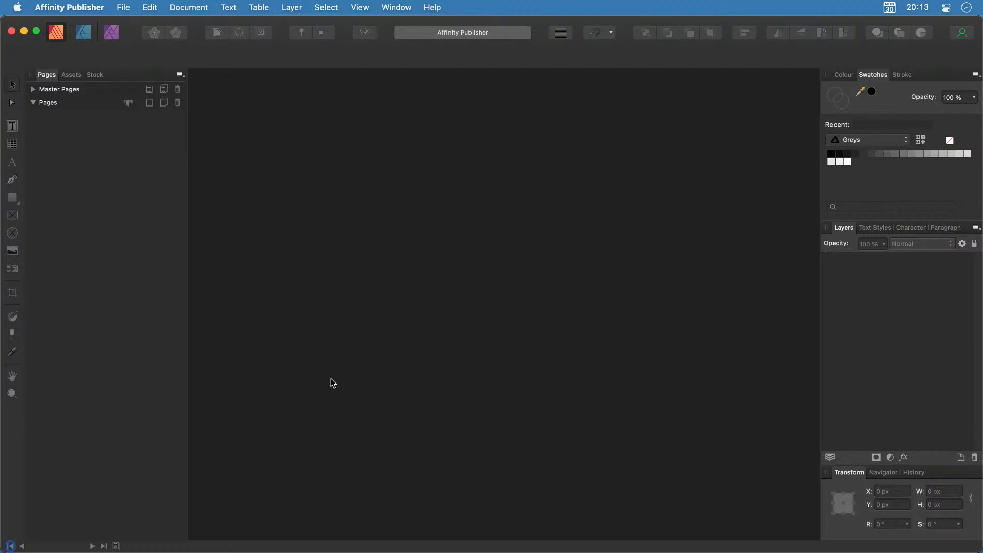
Start a new document, look through the MacBites and Blank Documents templates, then show the Print presets.
{"action": "left_click", "coordinate": [123, 7]}
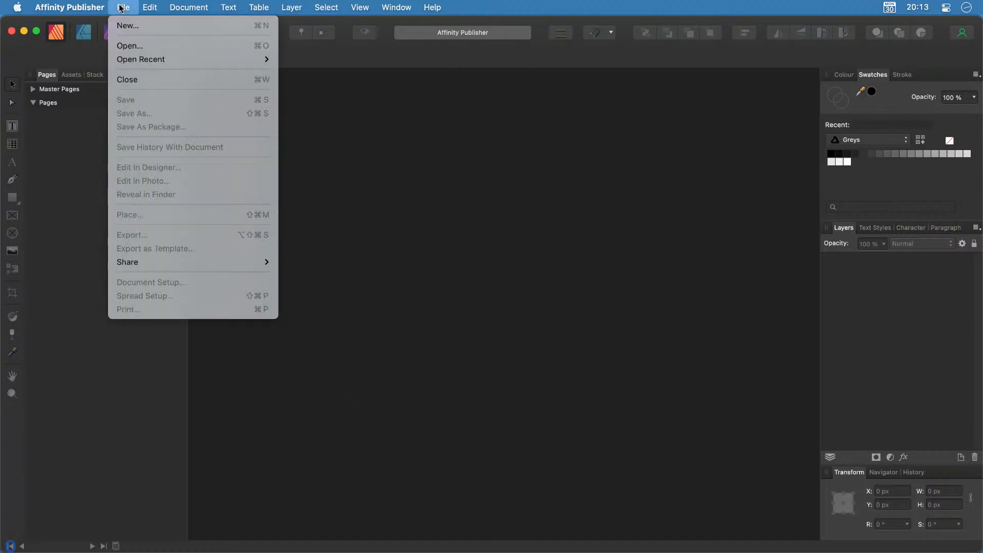
{"action": "left_click", "coordinate": [126, 26]}
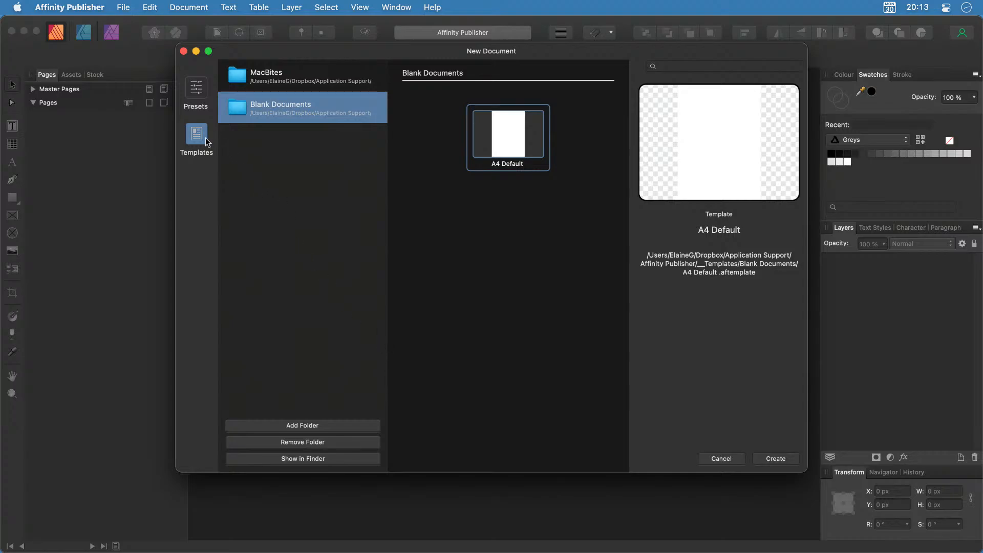
{"action": "left_click", "coordinate": [291, 78]}
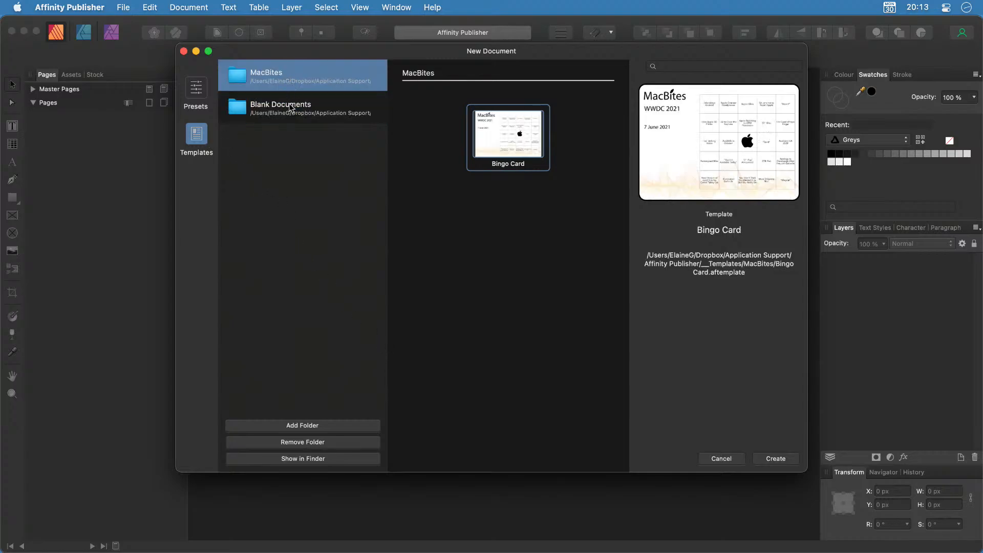
{"action": "left_click", "coordinate": [291, 109]}
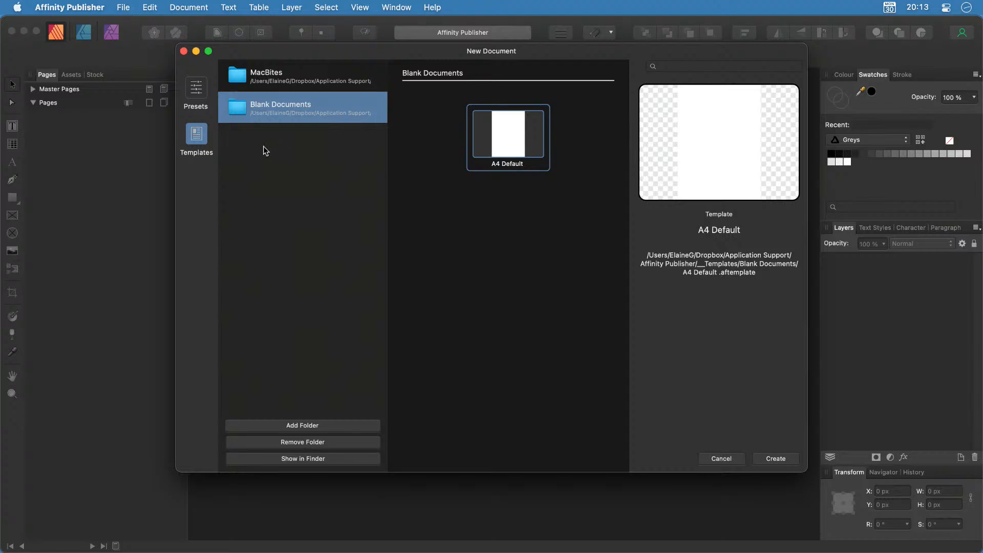
{"action": "left_click", "coordinate": [196, 92]}
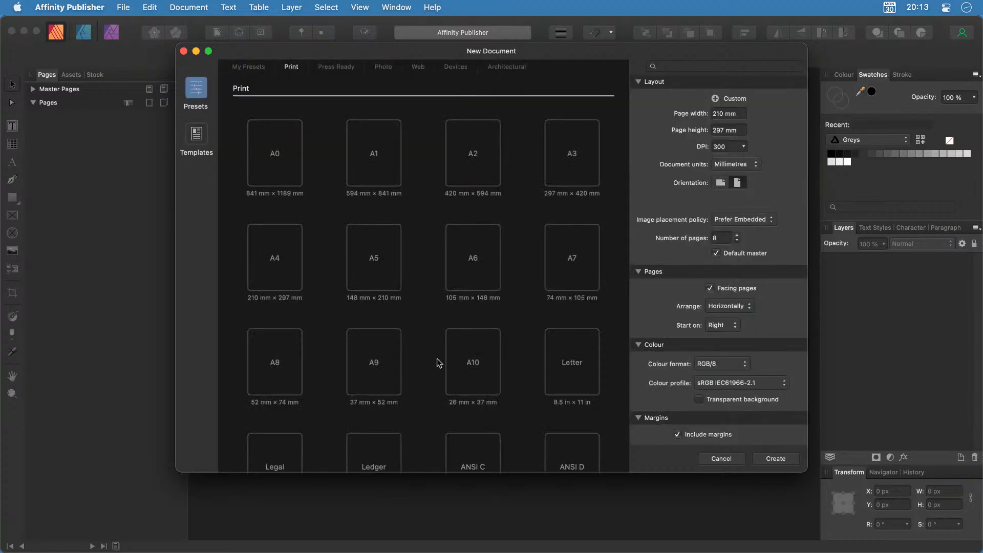
Pick the A4 (210 × 297 mm) print preset after browsing the other preset categories.
{"action": "left_click", "coordinate": [270, 265]}
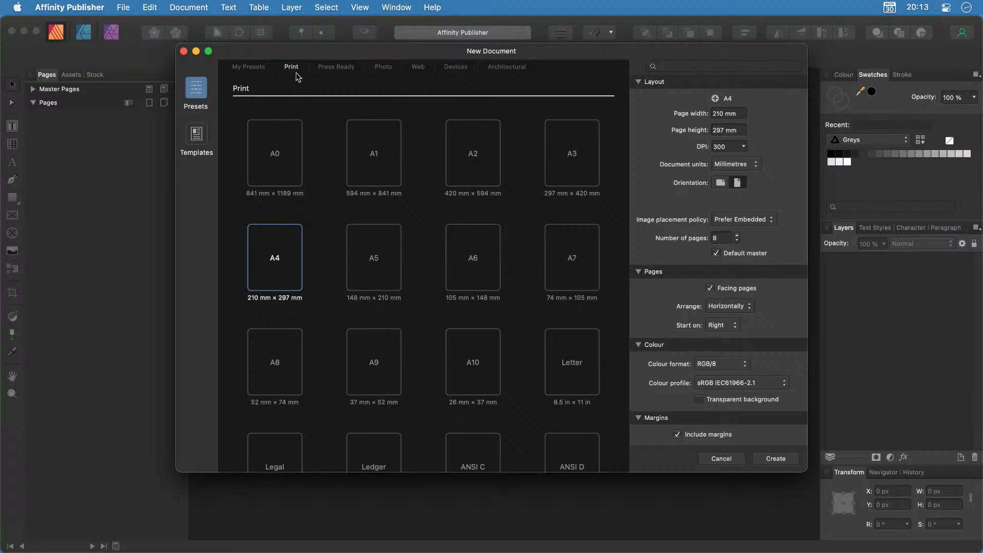
{"action": "left_click", "coordinate": [248, 70]}
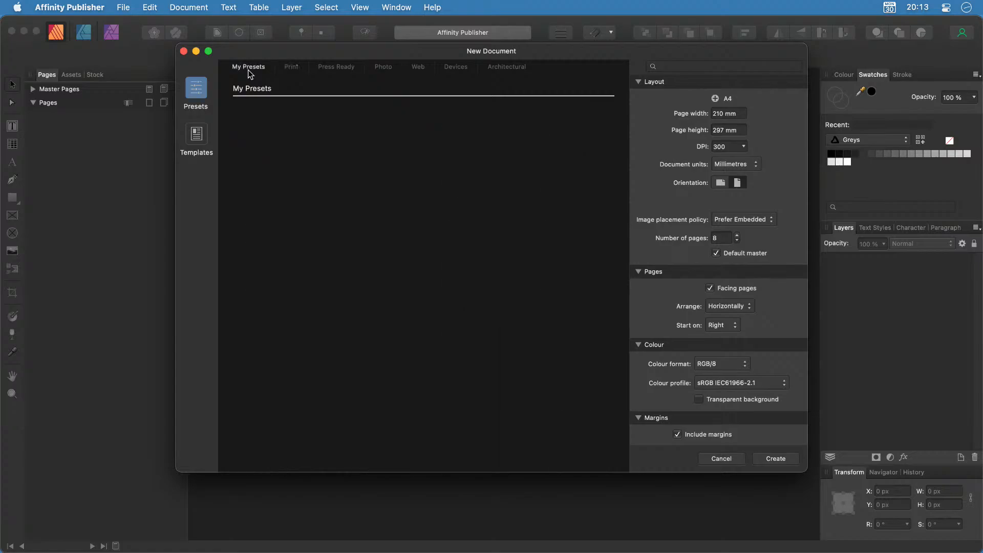
{"action": "left_click", "coordinate": [294, 69]}
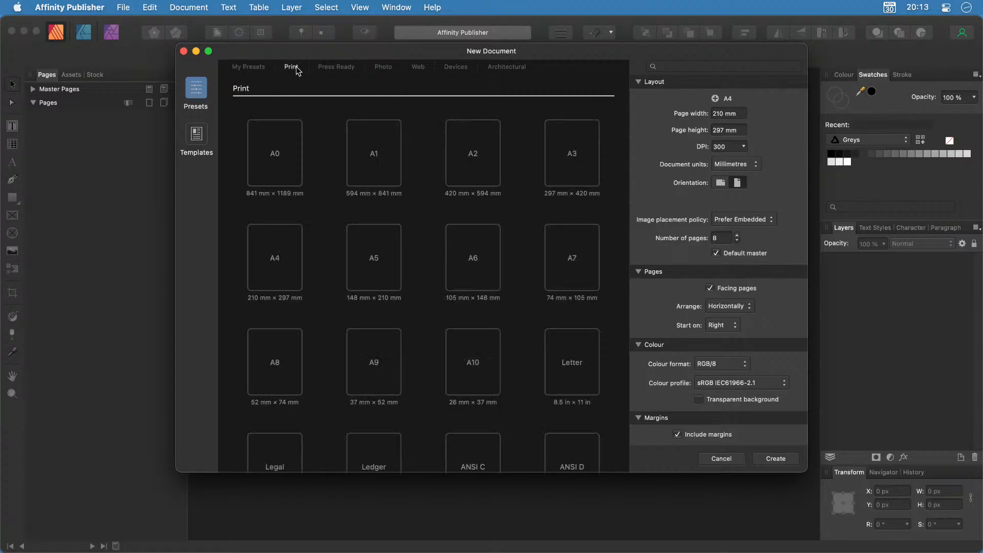
{"action": "left_click", "coordinate": [338, 72]}
{"action": "left_click", "coordinate": [383, 68]}
{"action": "left_click", "coordinate": [423, 67]}
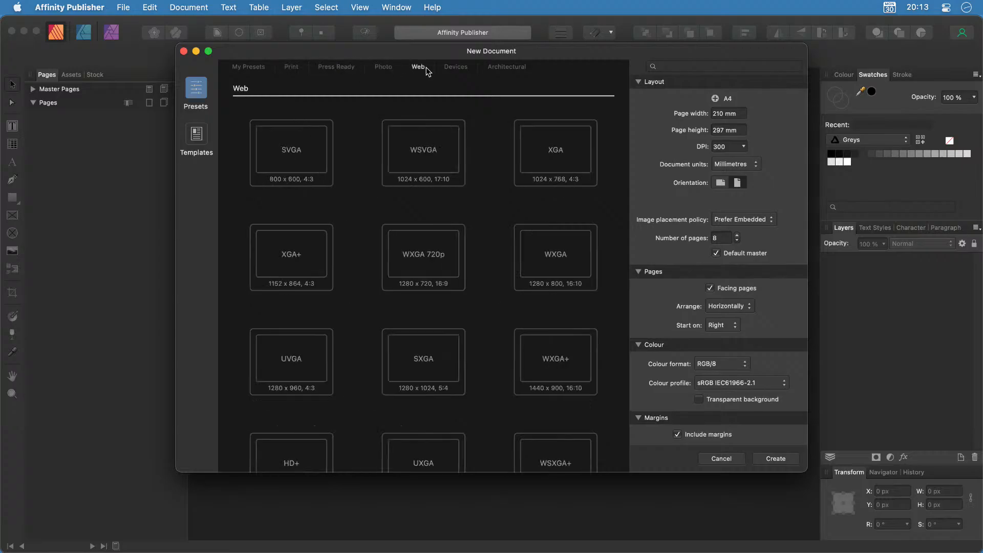
{"action": "left_click", "coordinate": [457, 67]}
{"action": "left_click", "coordinate": [507, 68]}
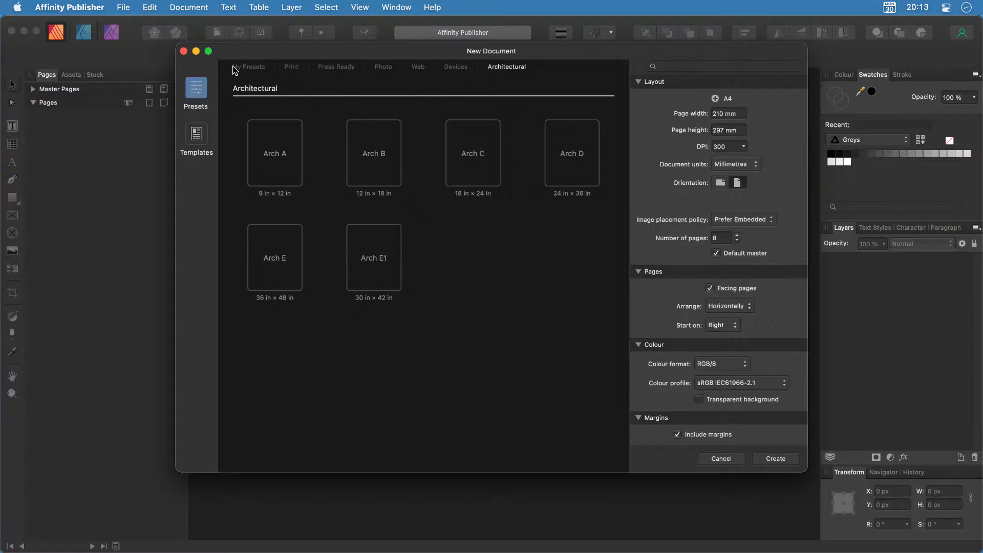
{"action": "left_click", "coordinate": [288, 68]}
{"action": "left_click", "coordinate": [275, 274]}
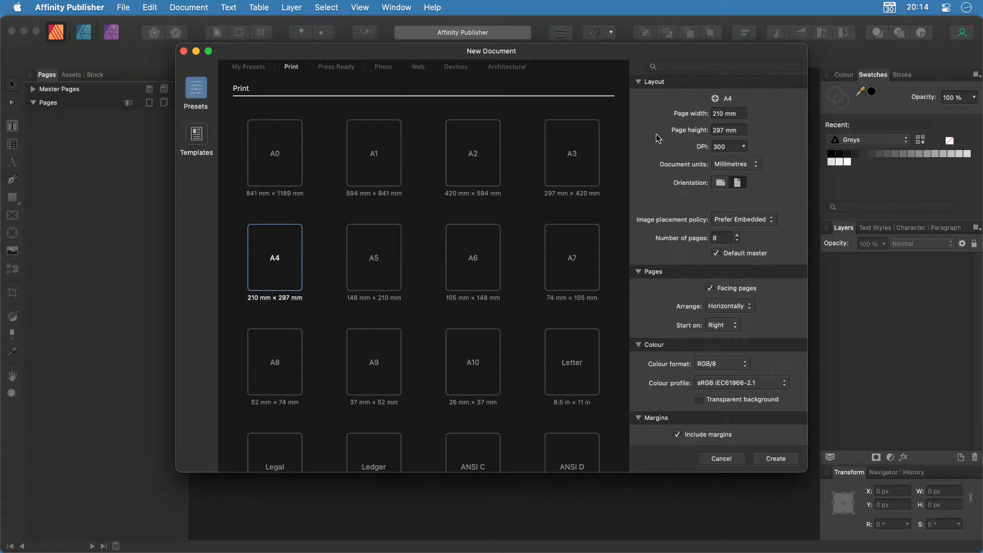
Collapse every settings section except Layout, showing A4 at 300 DPI in millimetres.
{"action": "left_click", "coordinate": [639, 82]}
{"action": "left_click", "coordinate": [638, 96]}
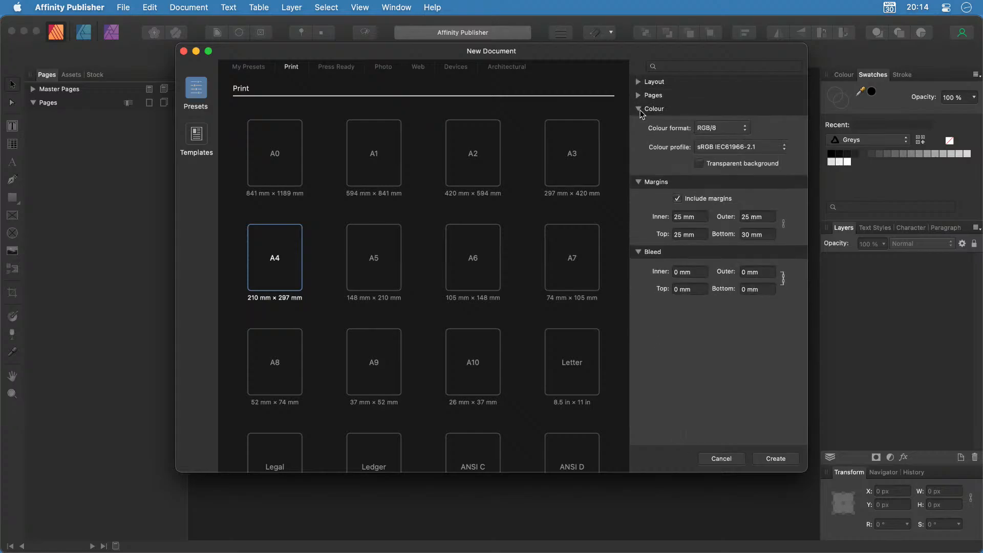
{"action": "left_click", "coordinate": [640, 109]}
{"action": "left_click", "coordinate": [639, 123]}
{"action": "left_click", "coordinate": [639, 136]}
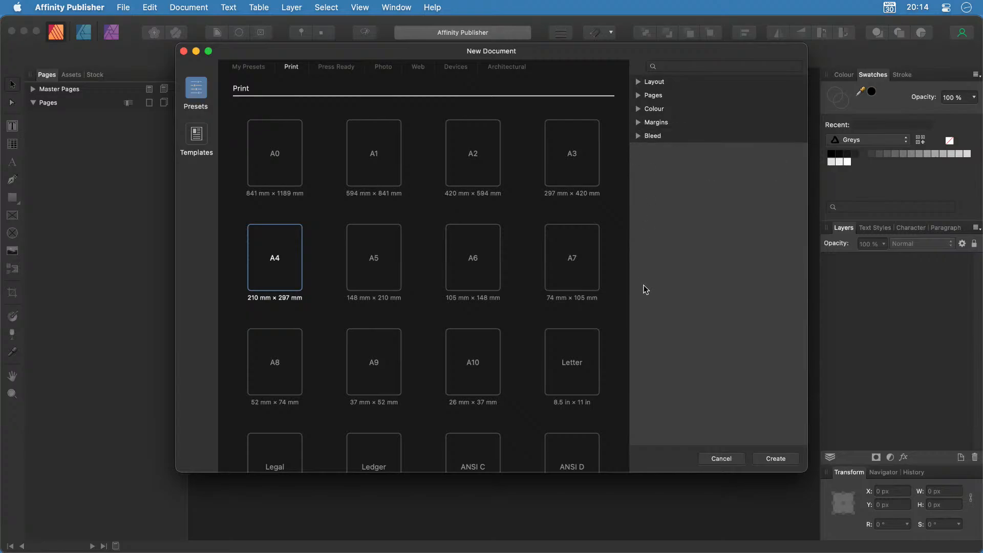
{"action": "left_click", "coordinate": [639, 82]}
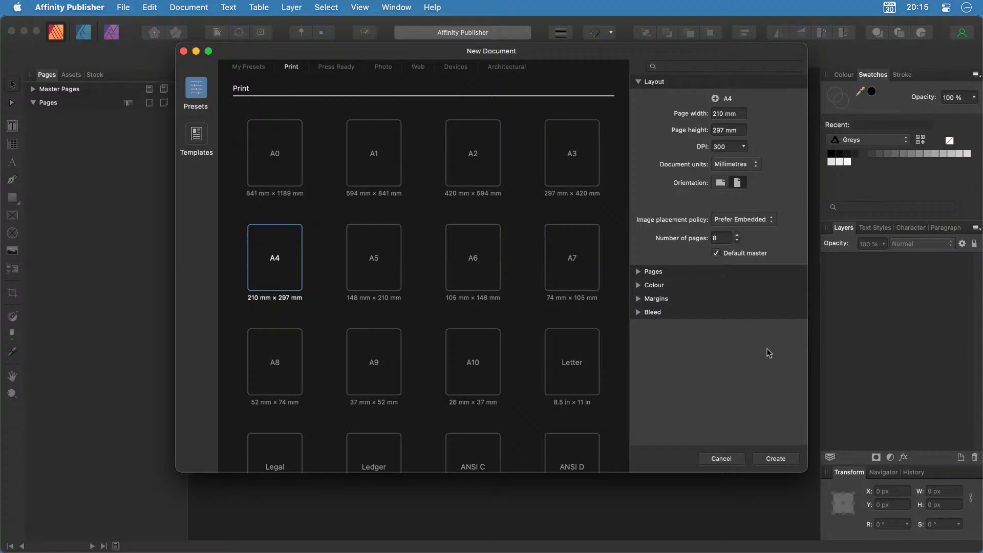
Review the facing-pages arrangement, then show the Colour section with RGB/8 and the sRGB IEC61966-2.1 profile.
{"action": "left_click", "coordinate": [638, 82]}
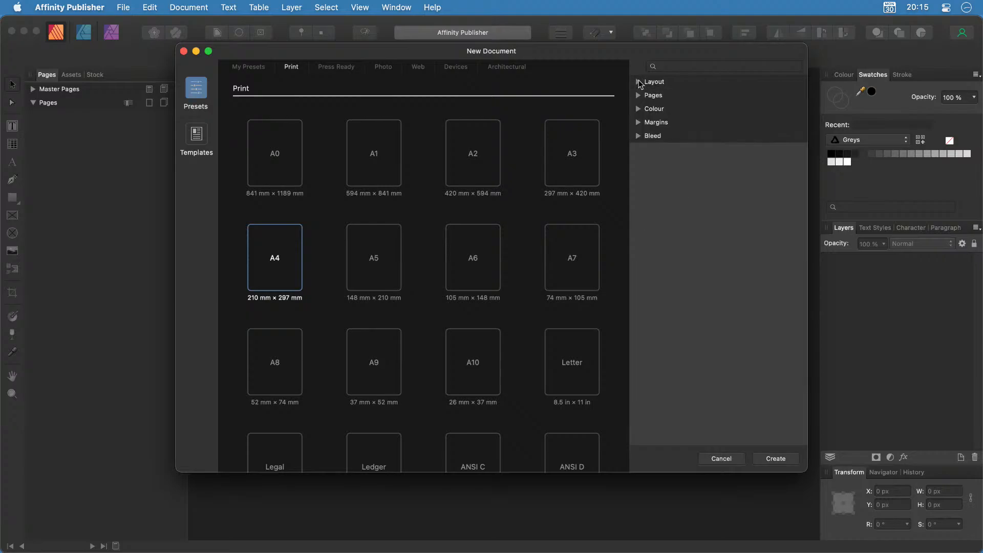
{"action": "left_click", "coordinate": [639, 97]}
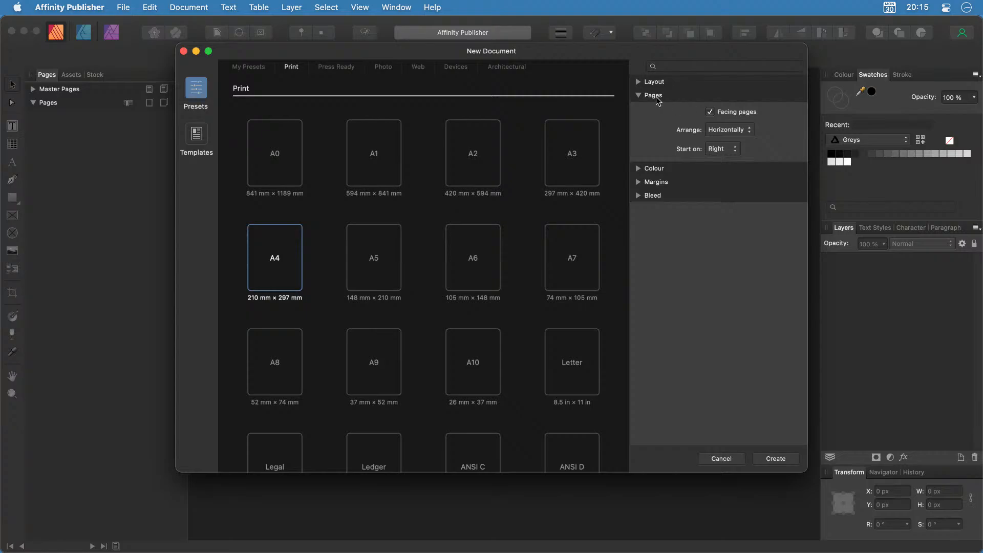
{"action": "left_click", "coordinate": [638, 97]}
{"action": "left_click", "coordinate": [639, 108]}
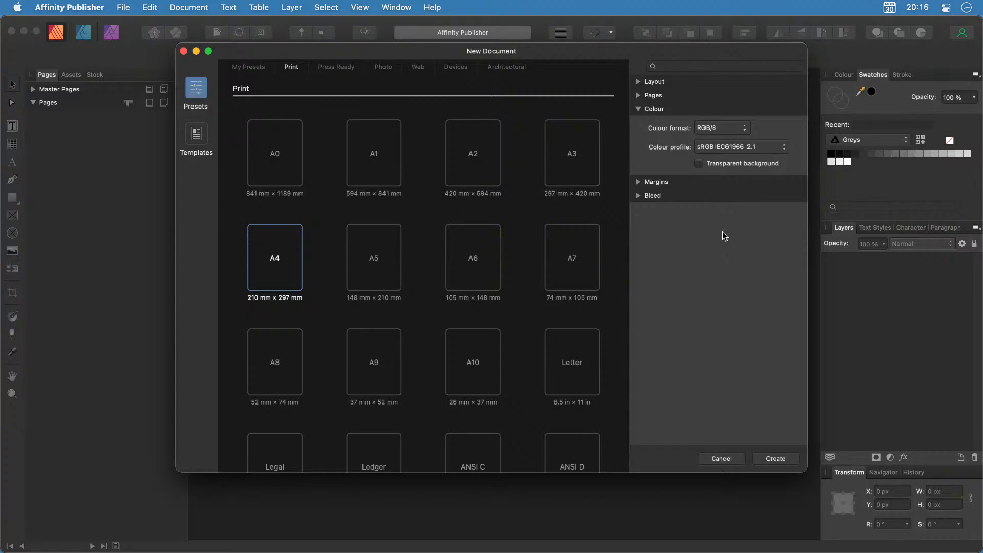
Keep the colour format at RGB/8.
{"action": "left_click", "coordinate": [745, 128]}
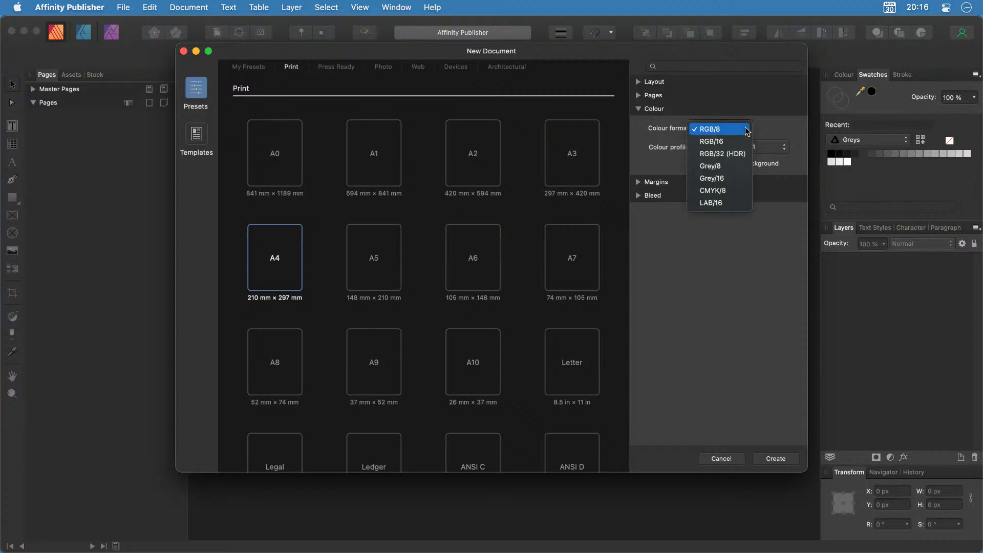
{"action": "left_click", "coordinate": [747, 131]}
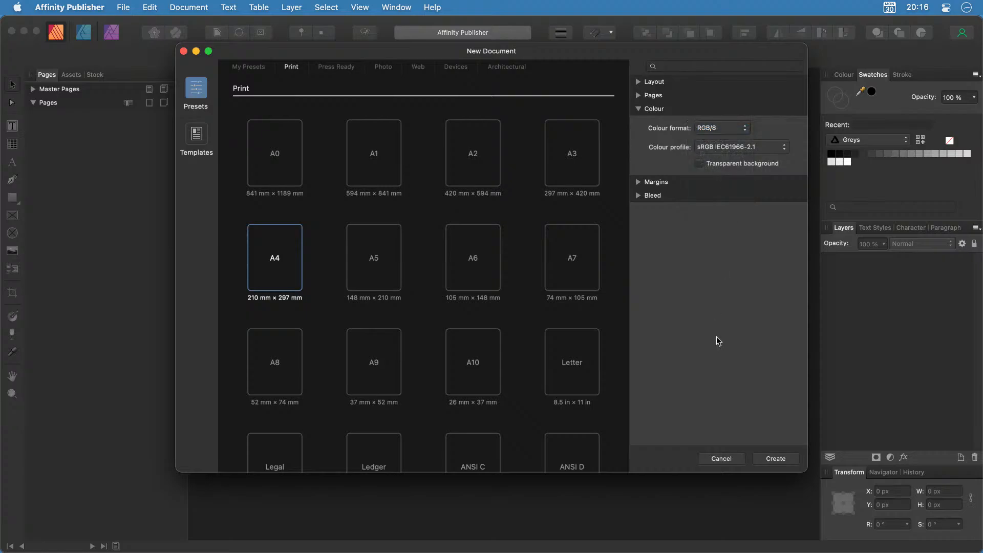
{"action": "left_click", "coordinate": [638, 110]}
Set linked 10 mm margins with a 15 mm bottom margin.
{"action": "left_click", "coordinate": [638, 123]}
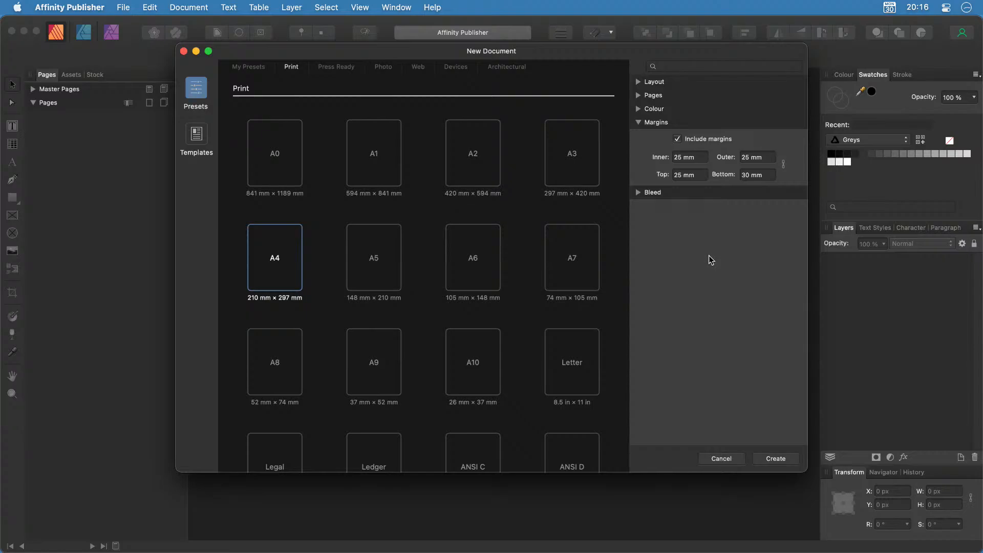
{"action": "double_click", "coordinate": [677, 156]}
{"action": "left_click", "coordinate": [786, 165]}
{"action": "type", "text": "10"}
{"action": "key", "text": "Return"}
{"action": "double_click", "coordinate": [745, 176]}
{"action": "type", "text": "15"}
Set a 3 mm bleed on all sides.
{"action": "left_click", "coordinate": [638, 122]}
{"action": "left_click", "coordinate": [638, 135]}
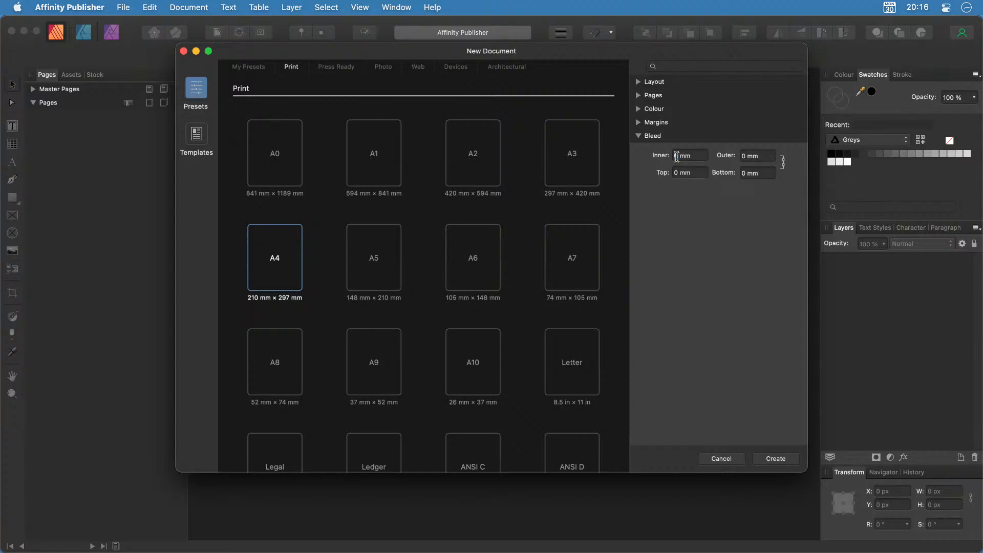
{"action": "type", "text": "3"}
{"action": "key", "text": "Return"}
Review all the settings sections and create the 8-page facing A4 document.
{"action": "left_click", "coordinate": [643, 137]}
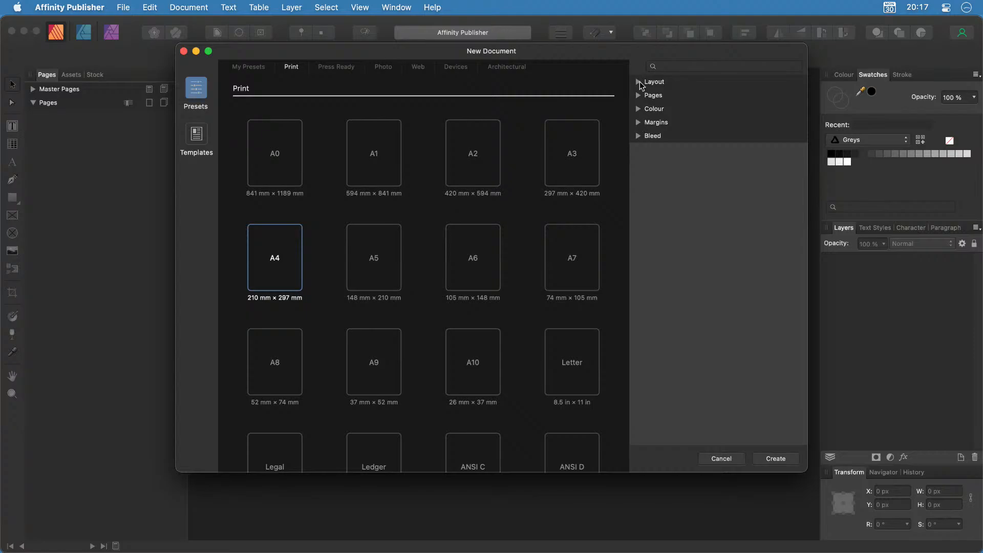
{"action": "left_click", "coordinate": [641, 83]}
{"action": "left_click", "coordinate": [640, 272]}
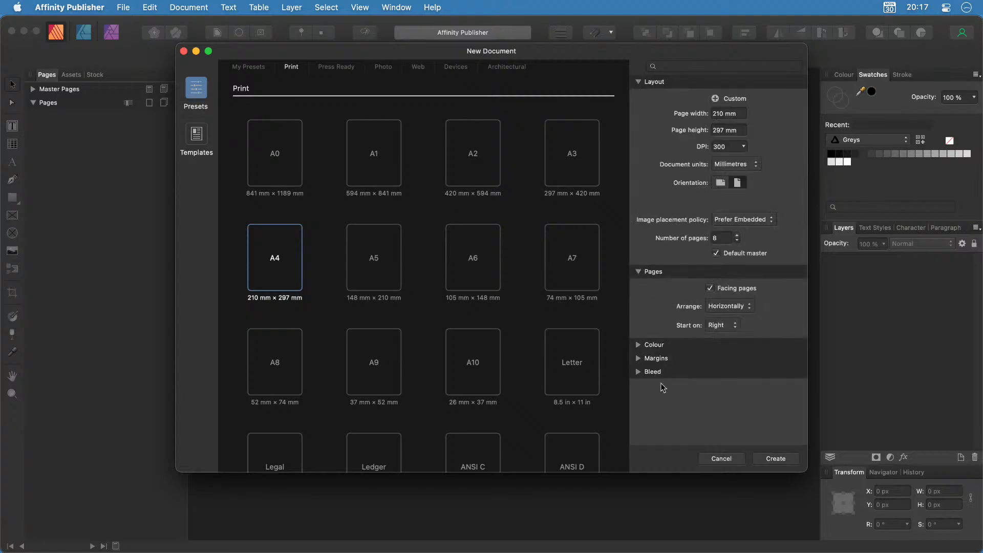
{"action": "left_click", "coordinate": [638, 346]}
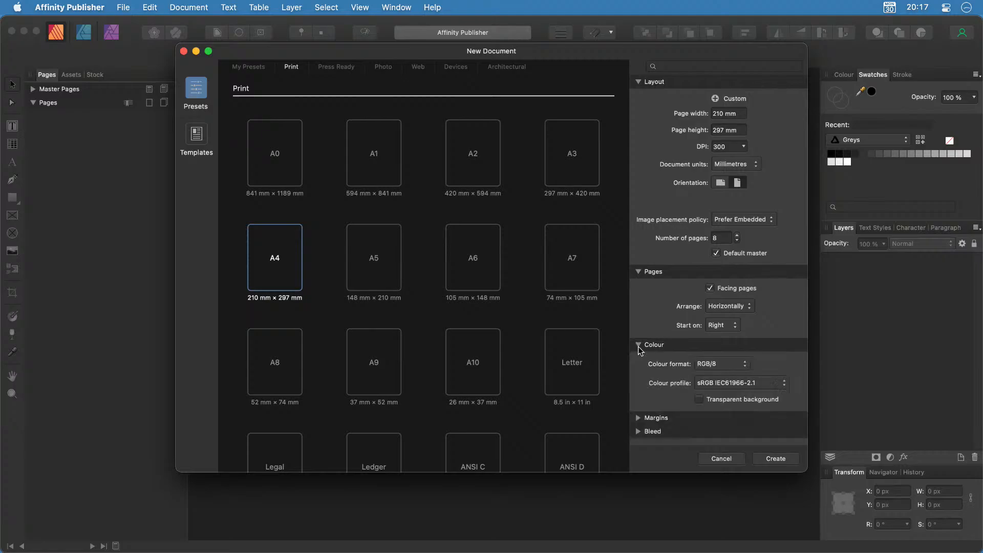
{"action": "left_click", "coordinate": [639, 419]}
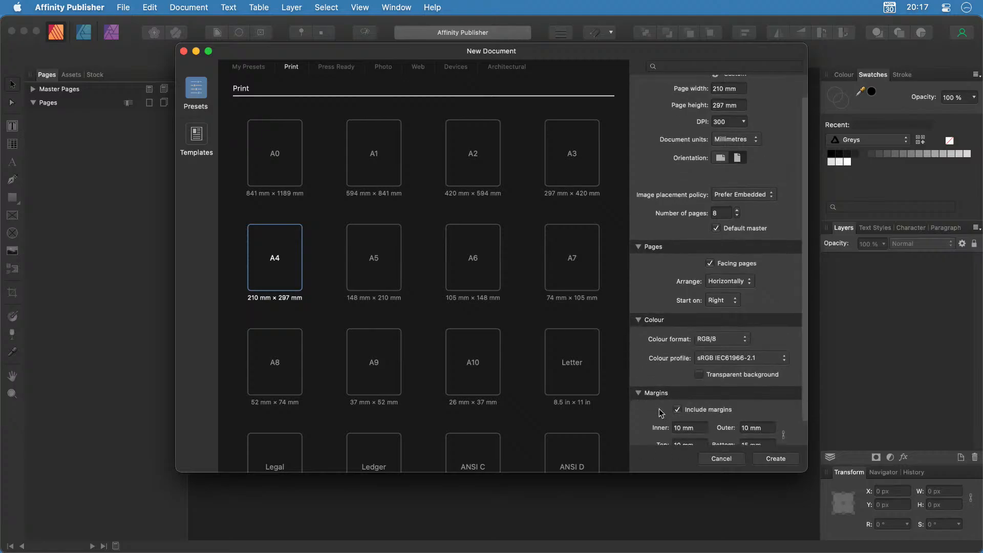
{"action": "left_click", "coordinate": [640, 438]}
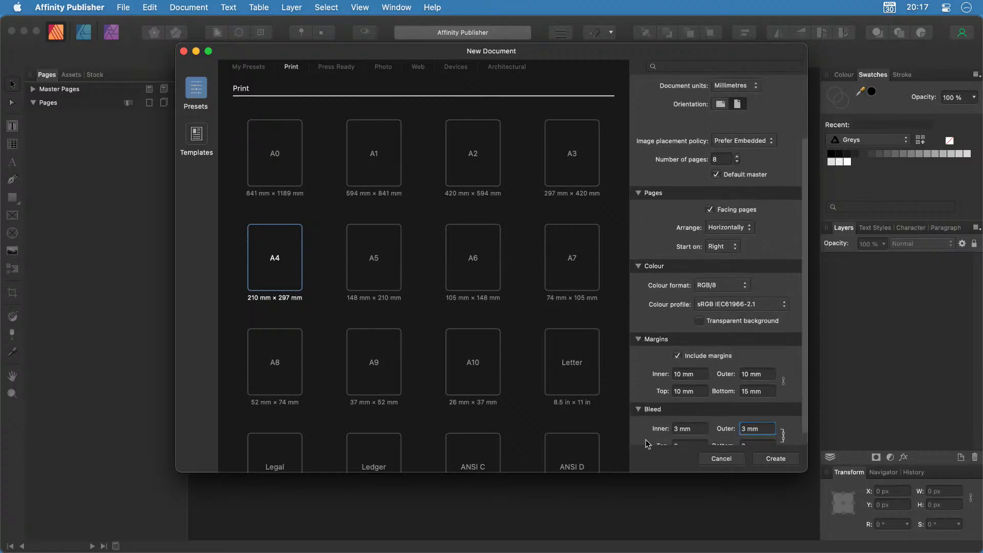
{"action": "left_click", "coordinate": [776, 459]}
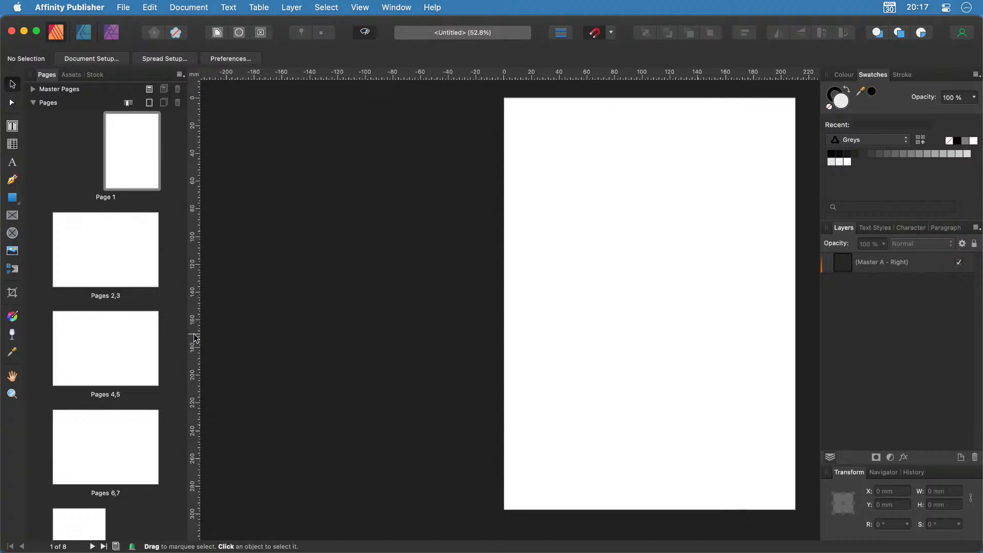
Browse the master and pages in the Pages panel, ending on the pages 2–3 spread.
{"action": "left_click", "coordinate": [35, 91]}
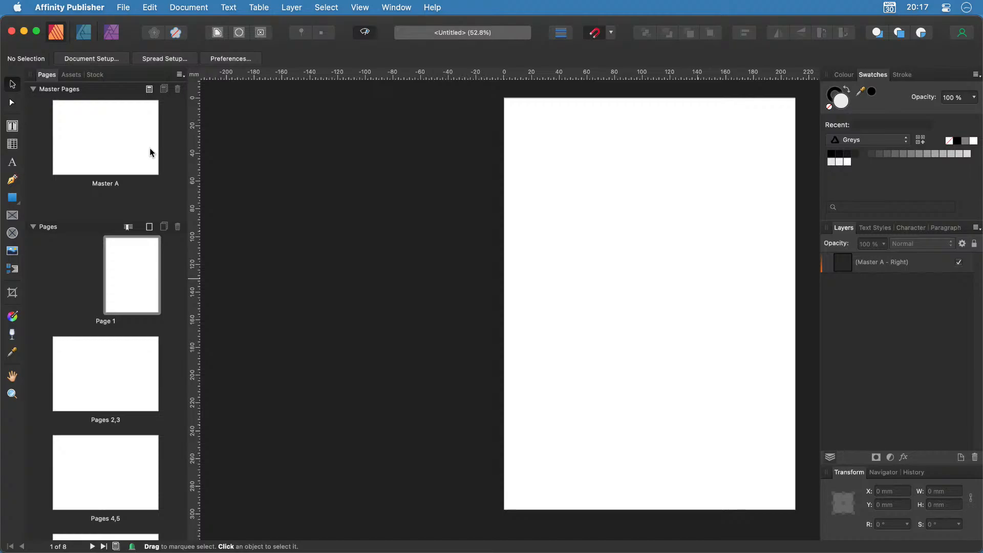
{"action": "left_click", "coordinate": [38, 90]}
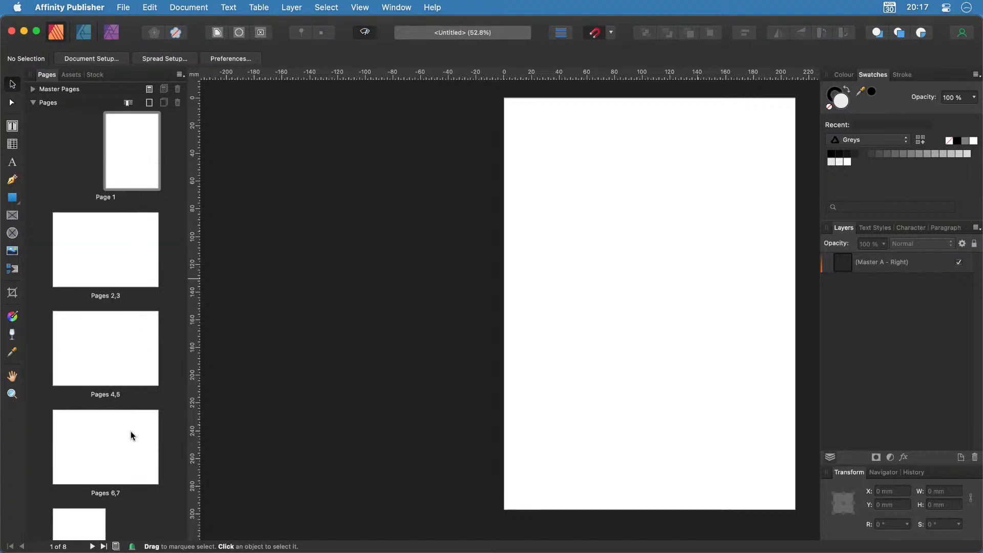
{"action": "left_click", "coordinate": [133, 168]}
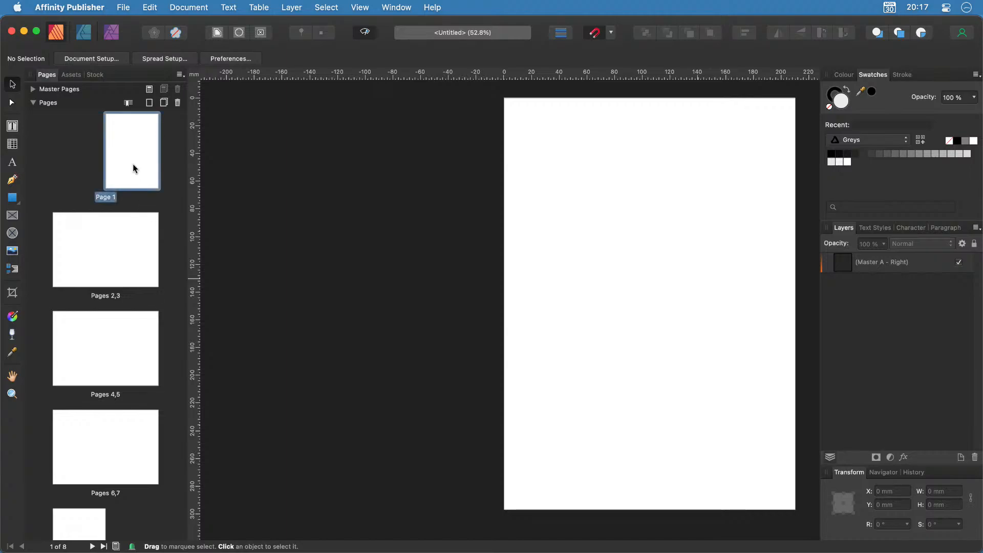
{"action": "left_click", "coordinate": [106, 263]}
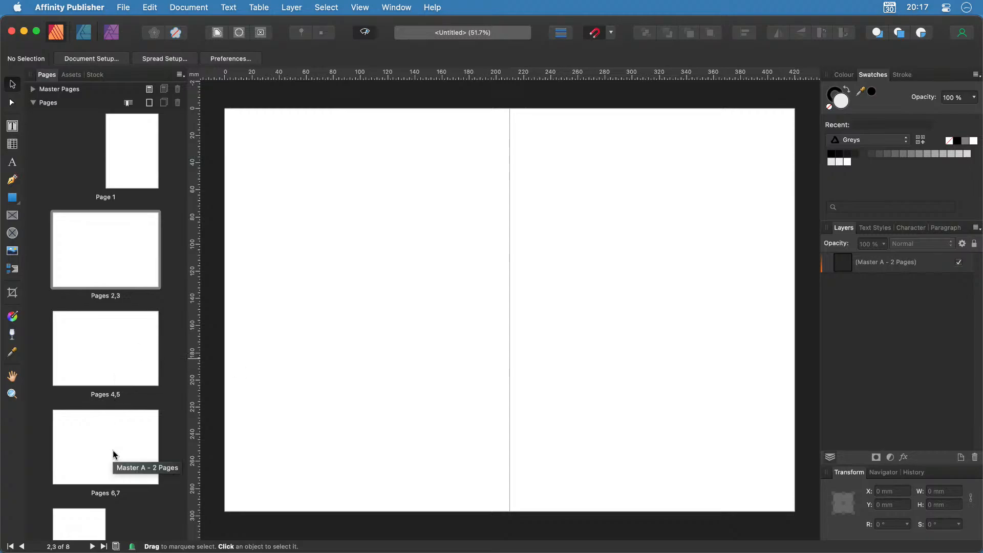
{"action": "left_click", "coordinate": [88, 523]}
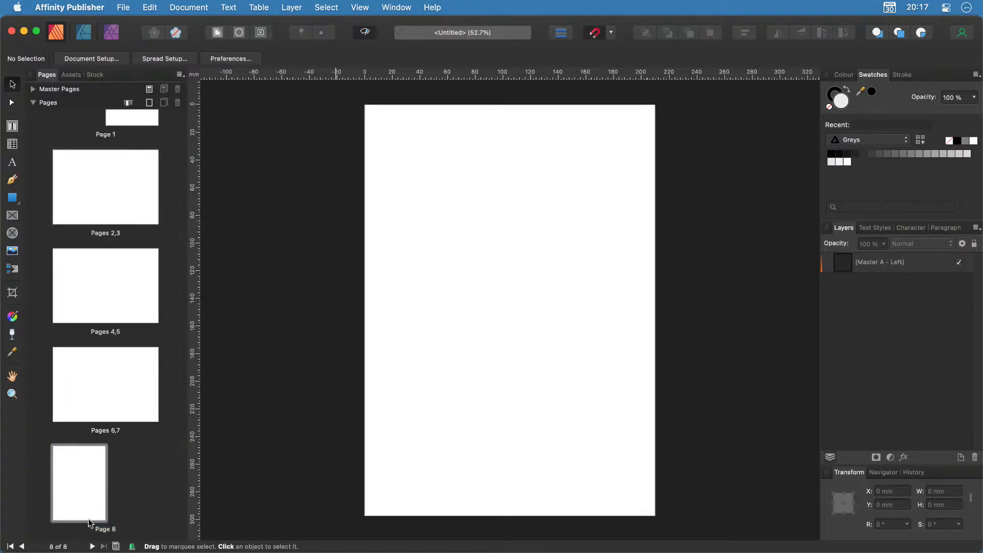
{"action": "scroll", "coordinate": [101, 505], "scroll_direction": "up", "scroll_amount": 3}
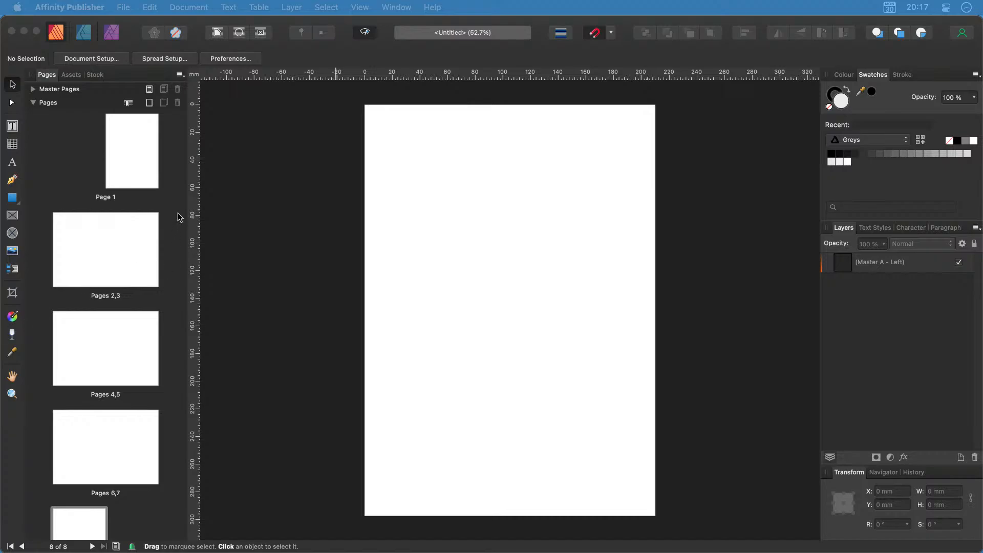
{"action": "left_click", "coordinate": [147, 169]}
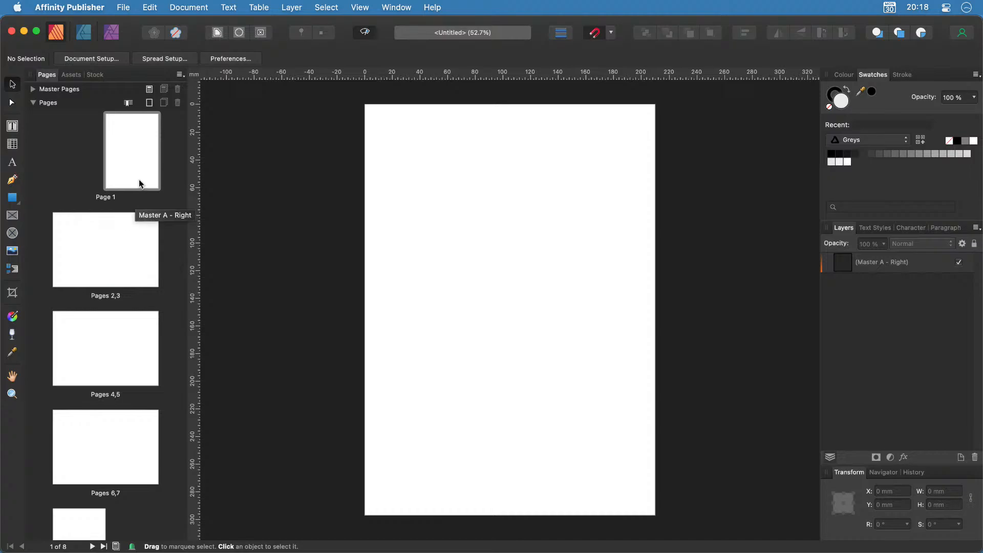
{"action": "left_click", "coordinate": [109, 259]}
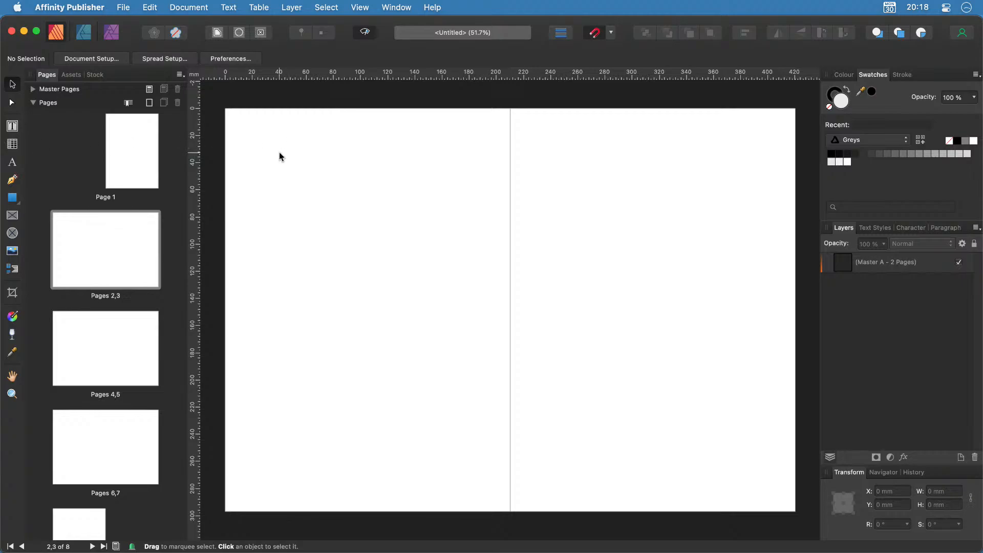
Turn on and display a 16 pt baseline grid in the Baseline Grid Manager.
{"action": "left_click", "coordinate": [359, 6]}
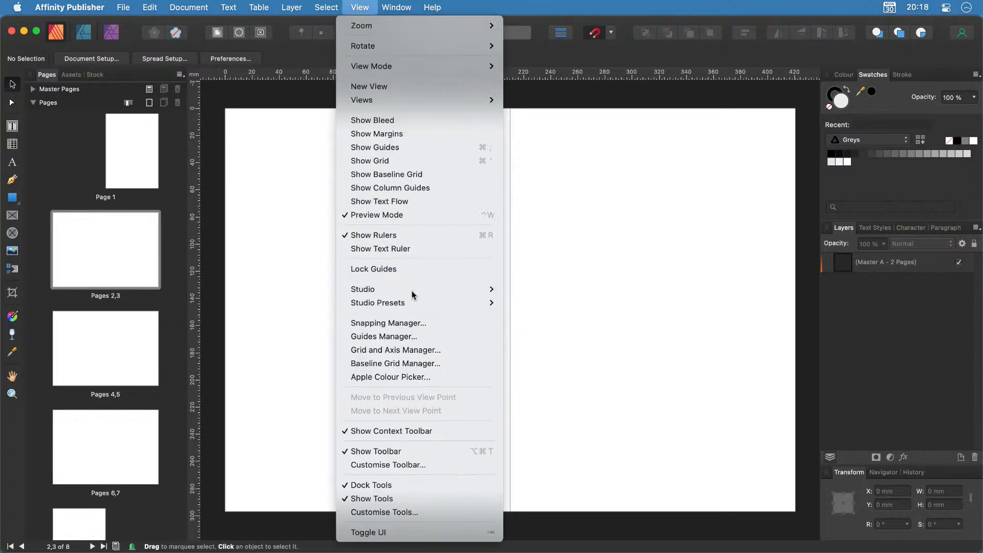
{"action": "left_click", "coordinate": [408, 364]}
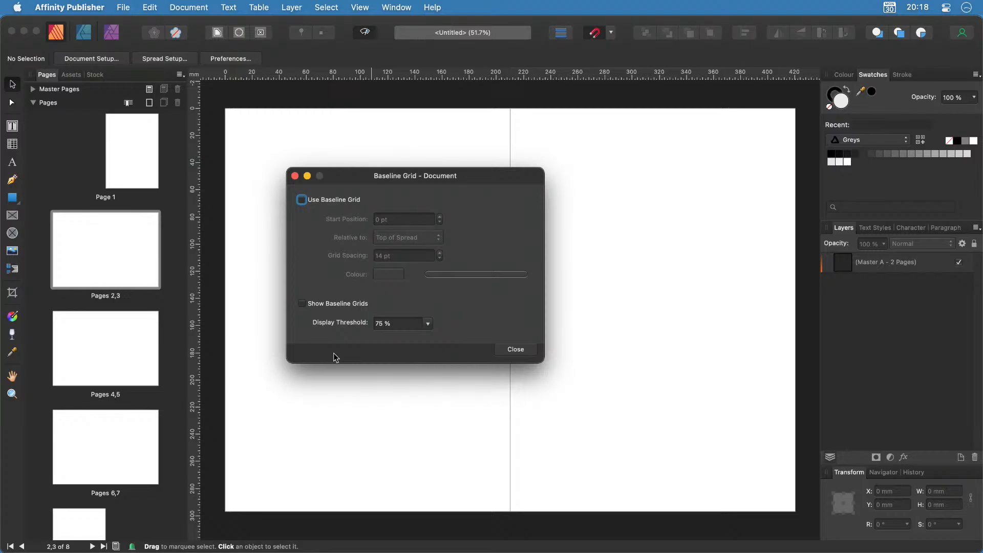
{"action": "left_click", "coordinate": [302, 200]}
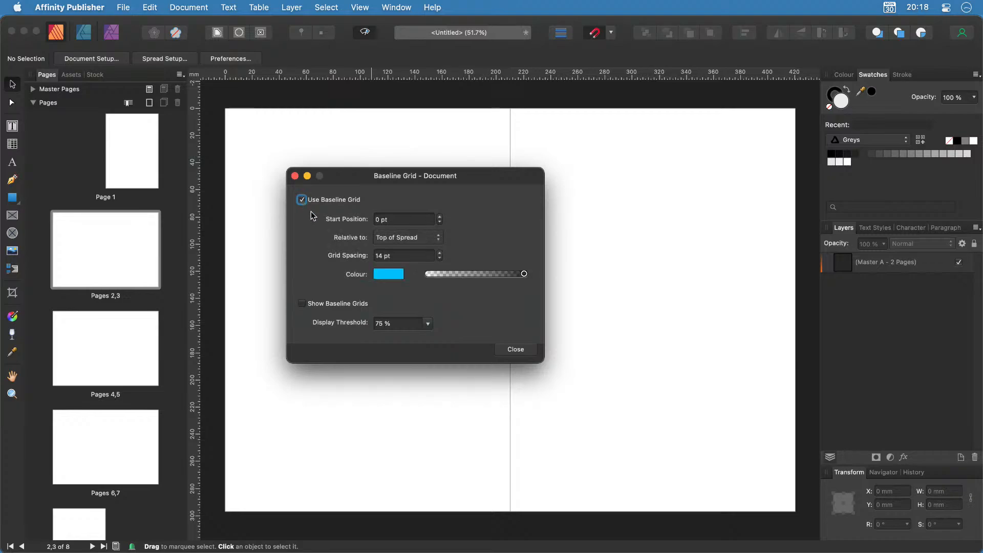
{"action": "left_click_drag", "start_coordinate": [438, 180], "coordinate": [678, 186]}
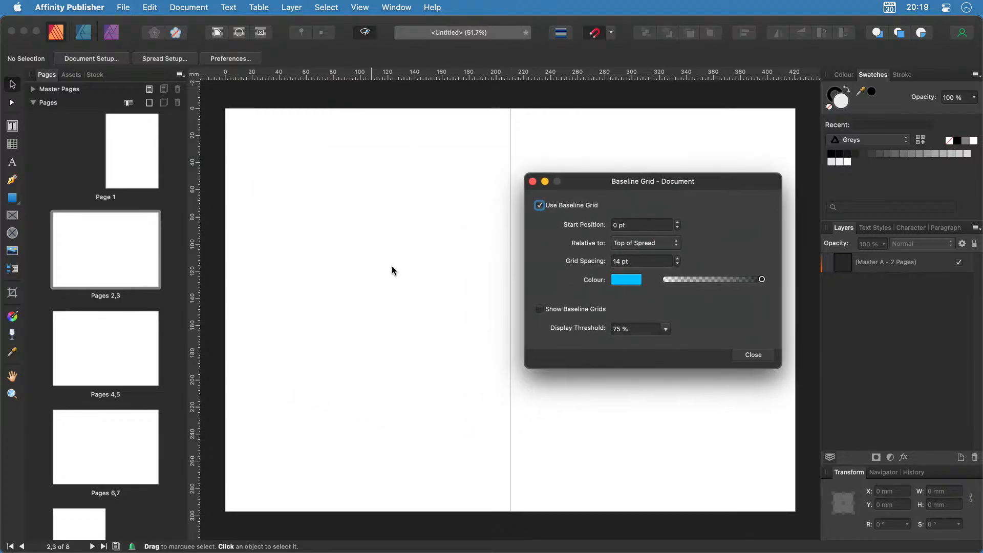
{"action": "scroll", "coordinate": [355, 284], "scroll_direction": "up", "scroll_amount": 3}
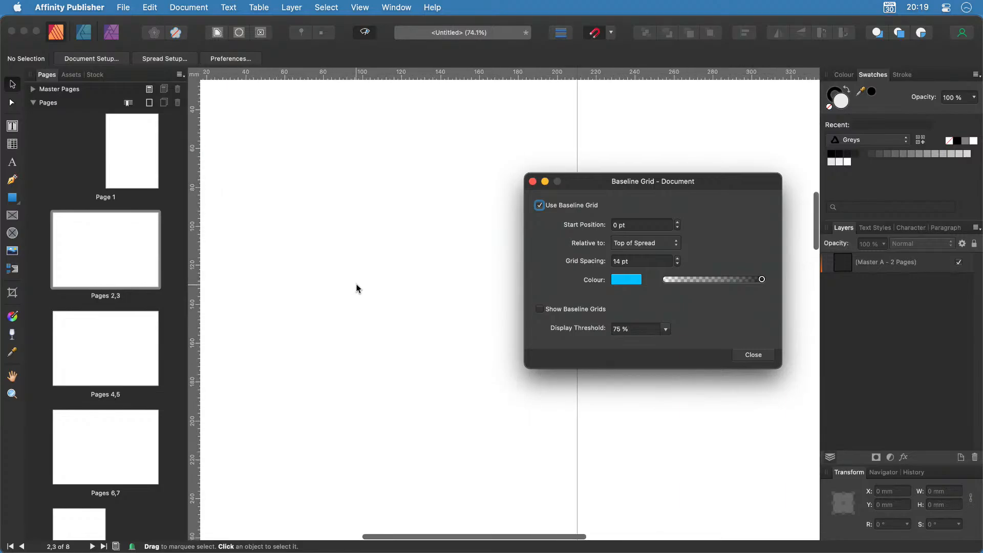
{"action": "scroll", "coordinate": [357, 287], "scroll_direction": "down", "scroll_amount": 3}
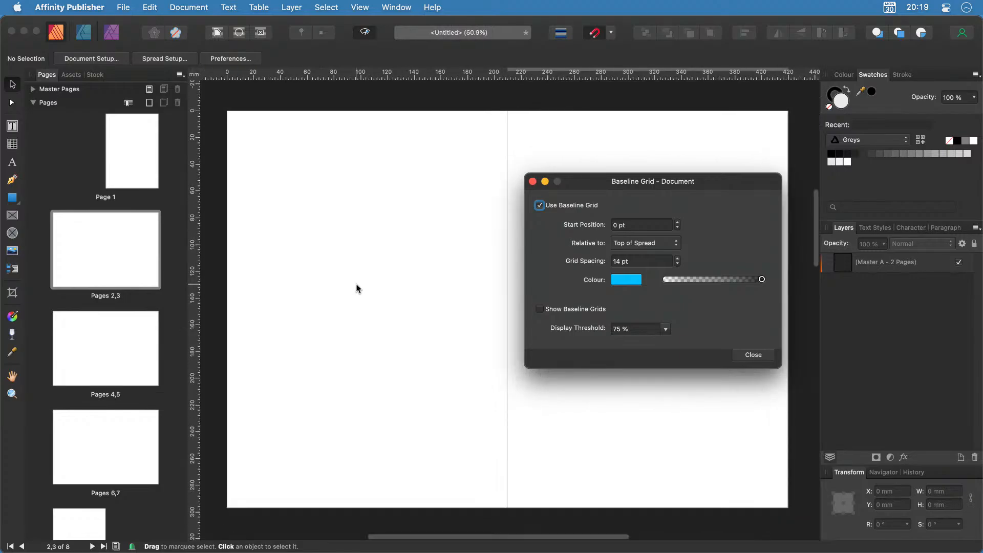
{"action": "left_click", "coordinate": [360, 7]}
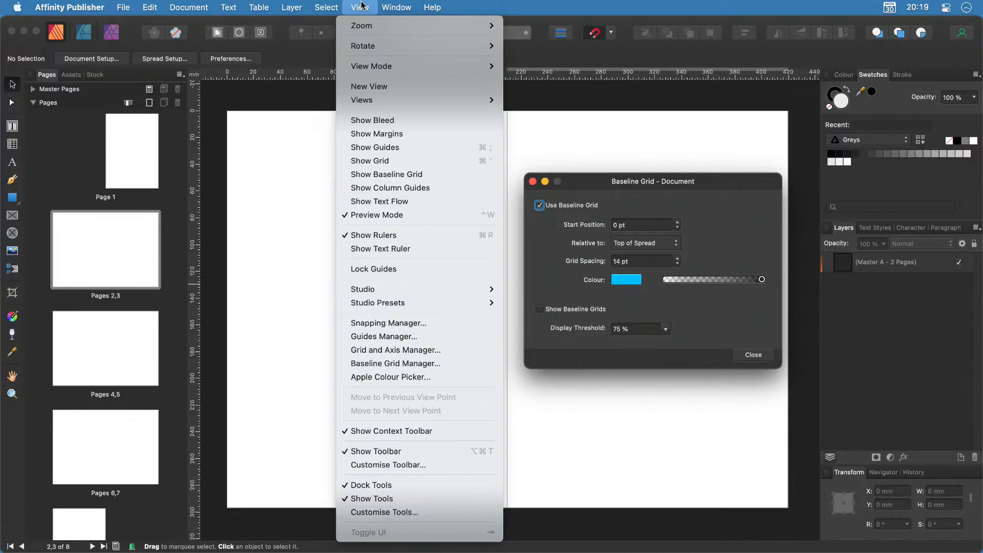
{"action": "left_click", "coordinate": [387, 175]}
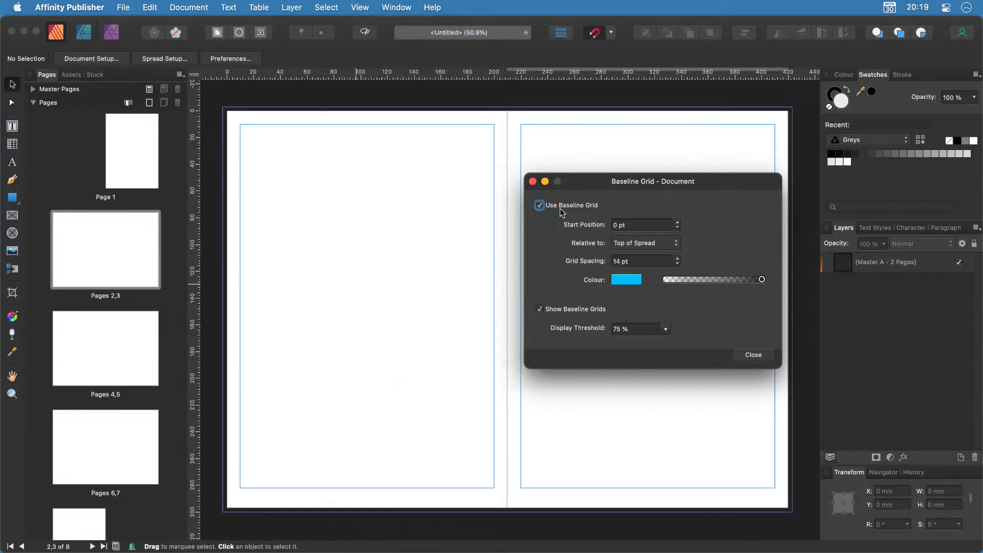
{"action": "scroll", "coordinate": [337, 272], "scroll_direction": "up", "scroll_amount": 3}
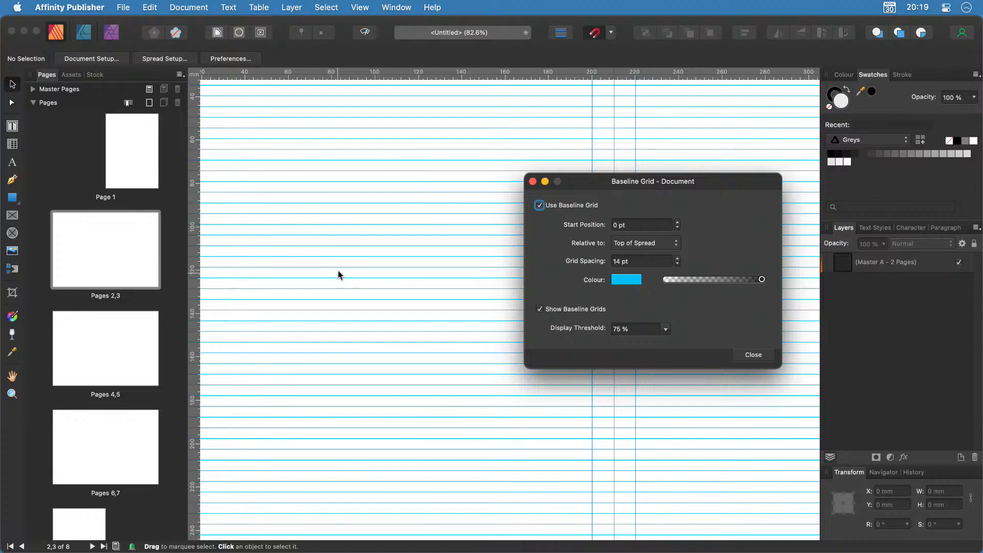
{"action": "scroll", "coordinate": [346, 275], "scroll_direction": "down", "scroll_amount": 5}
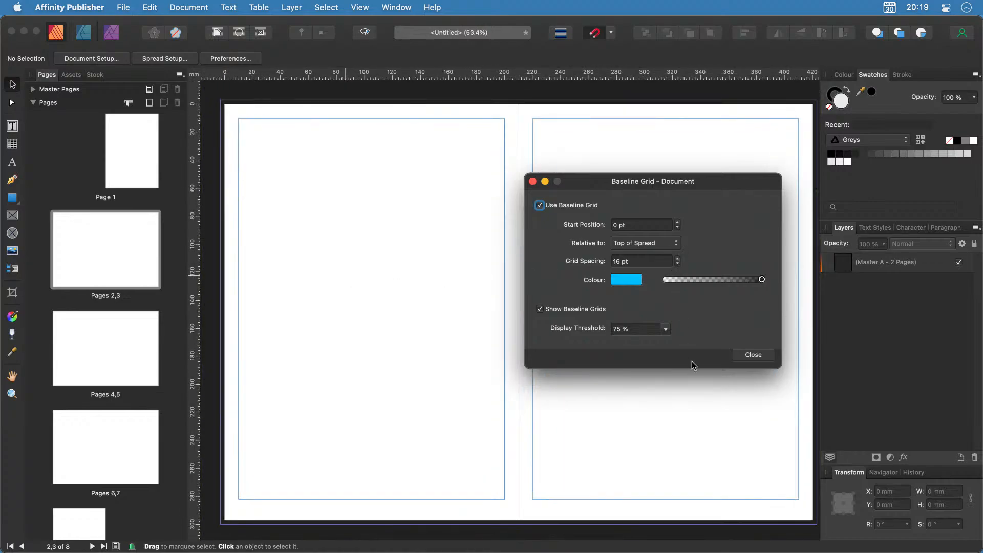
{"action": "left_click", "coordinate": [752, 355]}
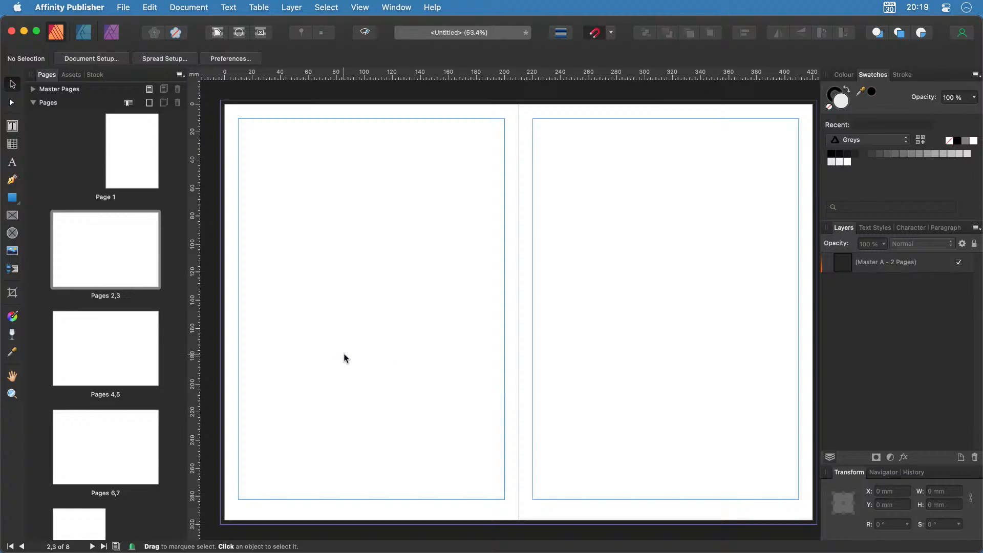
Reopen the Baseline Grid Manager to recheck the 16 pt grid settings, then close it.
{"action": "left_click", "coordinate": [360, 7]}
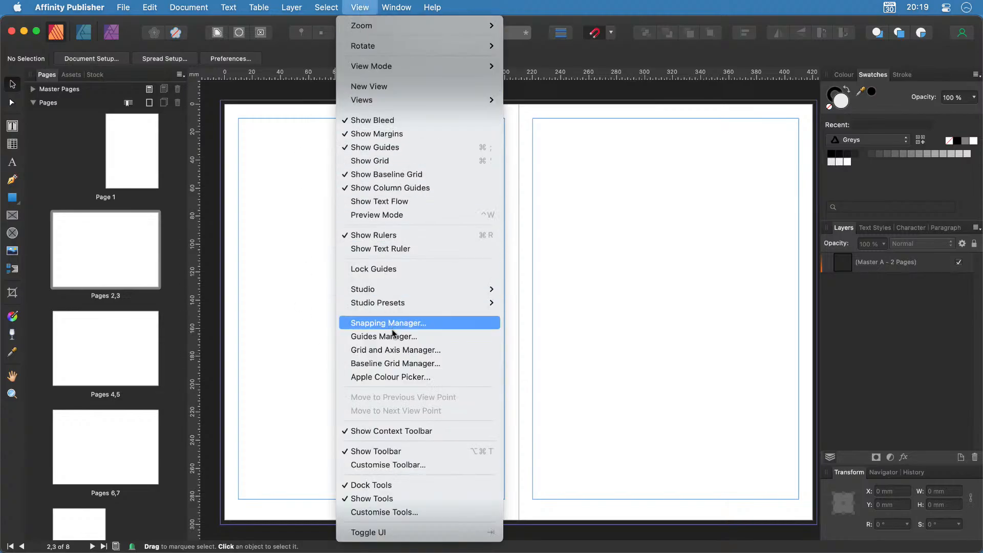
{"action": "left_click", "coordinate": [391, 363]}
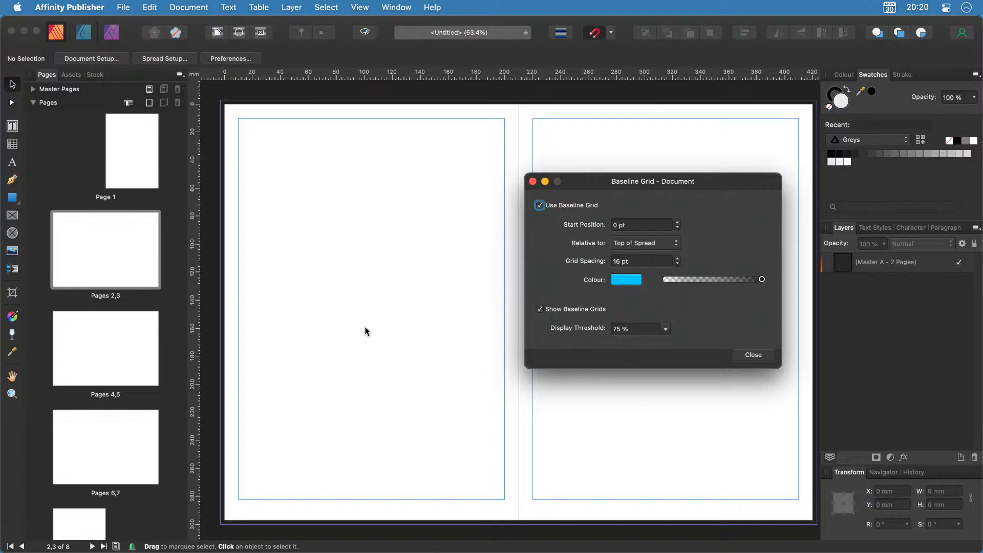
{"action": "scroll", "coordinate": [340, 291], "scroll_direction": "up", "scroll_amount": 3}
{"action": "scroll", "coordinate": [341, 293], "scroll_direction": "up", "scroll_amount": 2}
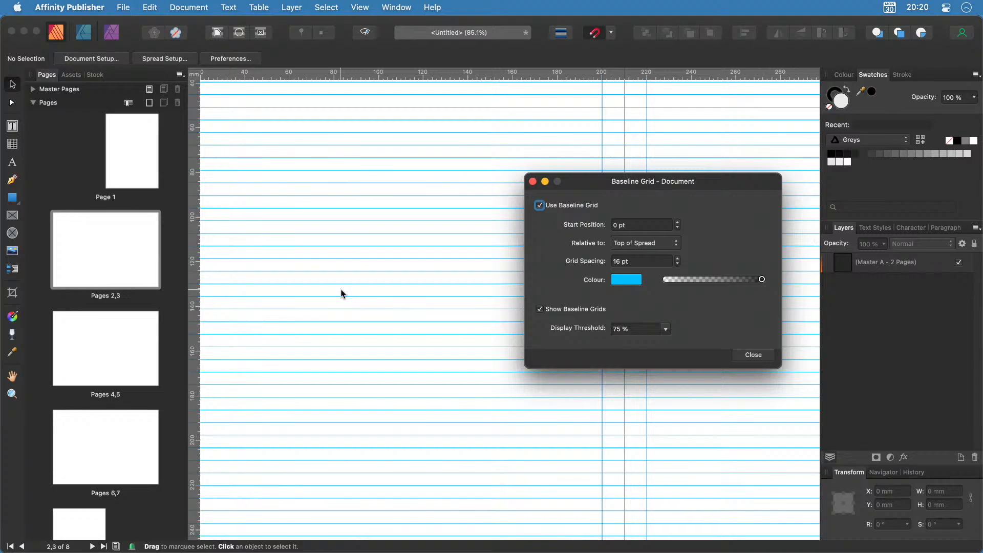
{"action": "scroll", "coordinate": [341, 293], "scroll_direction": "down", "scroll_amount": 4}
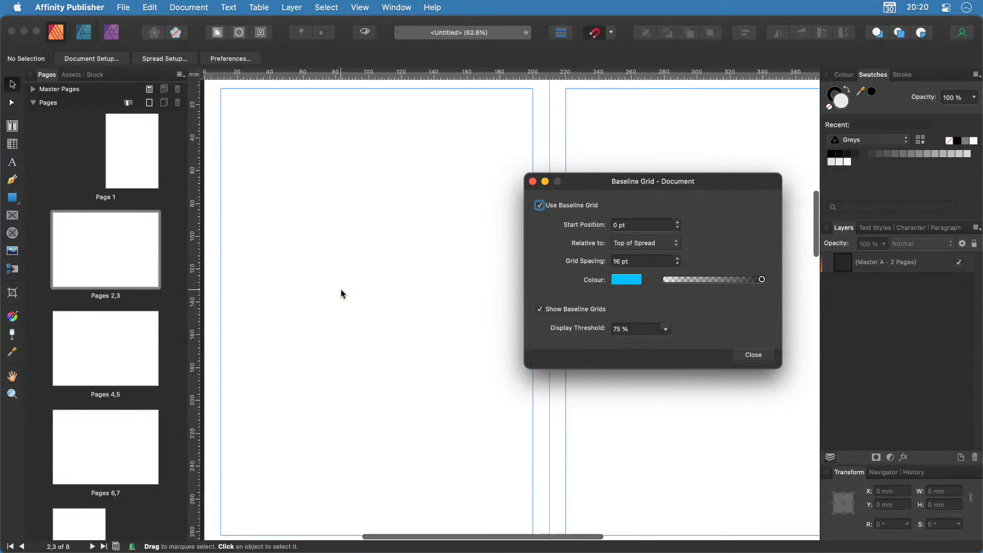
{"action": "left_click", "coordinate": [740, 355]}
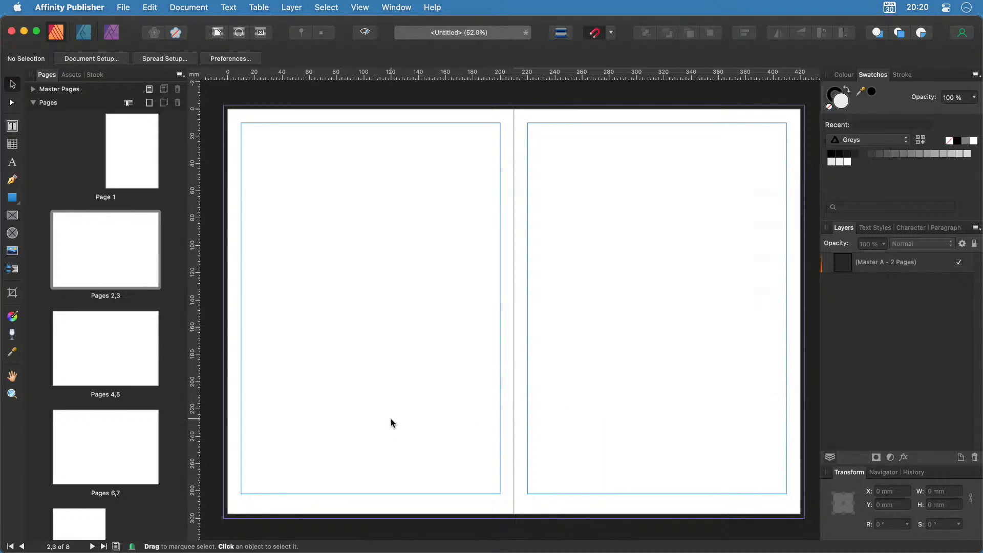
{"action": "scroll", "coordinate": [392, 423], "scroll_direction": "right", "scroll_amount": 3}
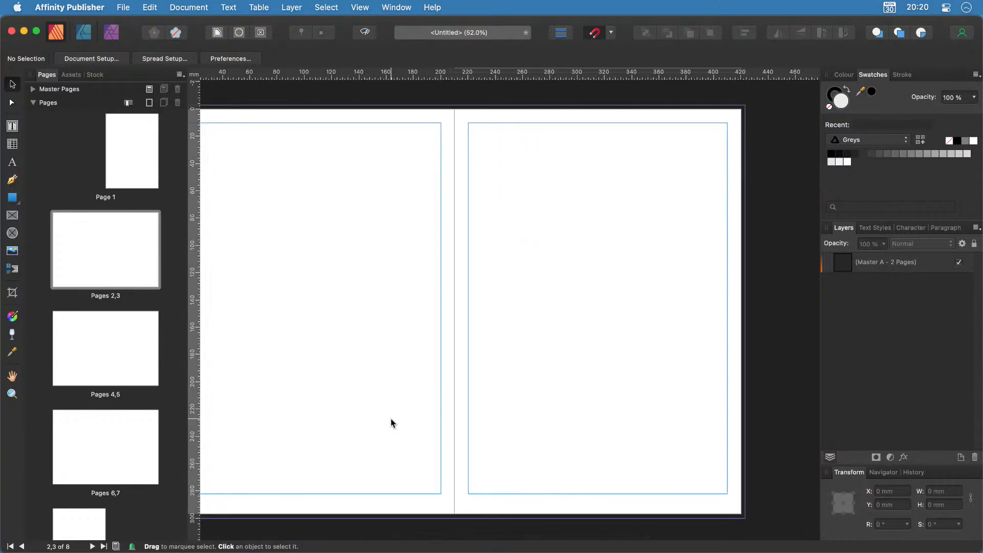
{"action": "scroll", "coordinate": [391, 419], "scroll_direction": "left", "scroll_amount": 2}
{"action": "scroll", "coordinate": [392, 416], "scroll_direction": "right", "scroll_amount": 1}
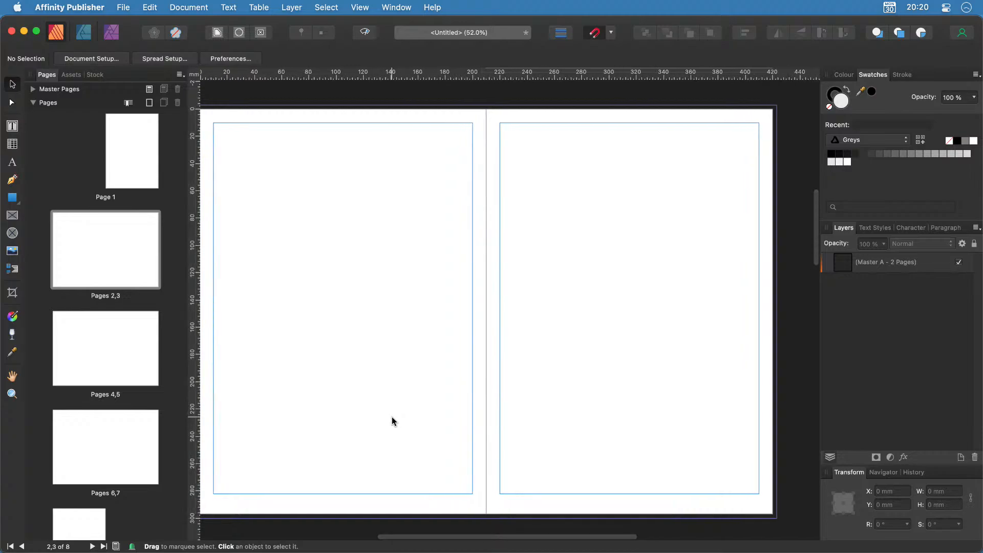
{"action": "scroll", "coordinate": [393, 420], "scroll_direction": "left", "scroll_amount": 2}
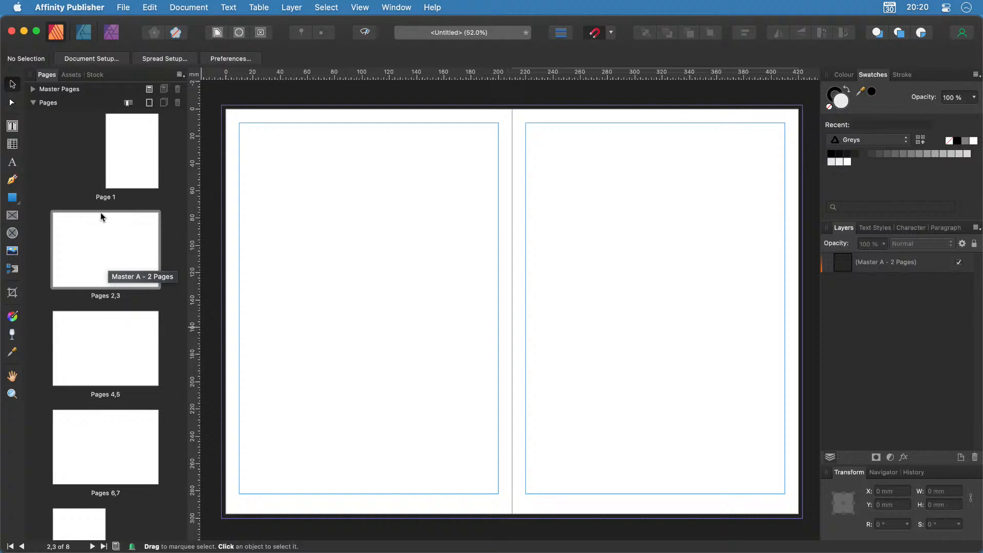
Add a facing master named 'Story - Start' at A4, 210 × 297 mm.
{"action": "left_click", "coordinate": [36, 91]}
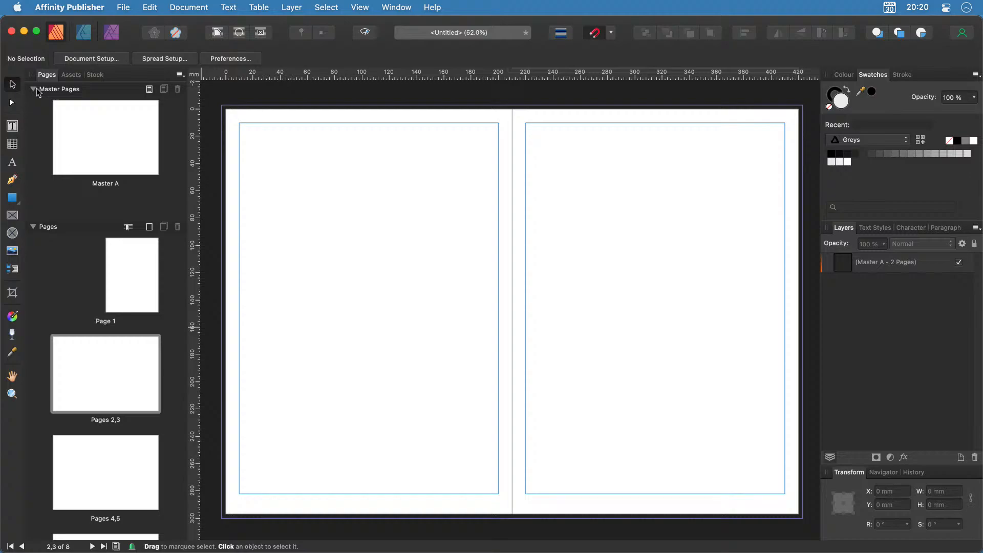
{"action": "left_click", "coordinate": [149, 89]}
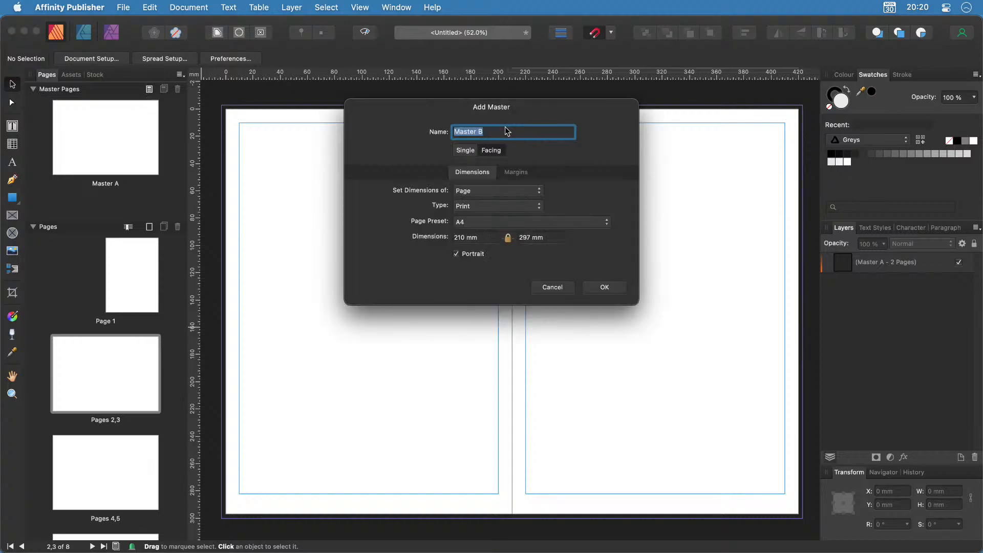
{"action": "type", "text": "Story - Start"}
{"action": "left_click", "coordinate": [528, 177]}
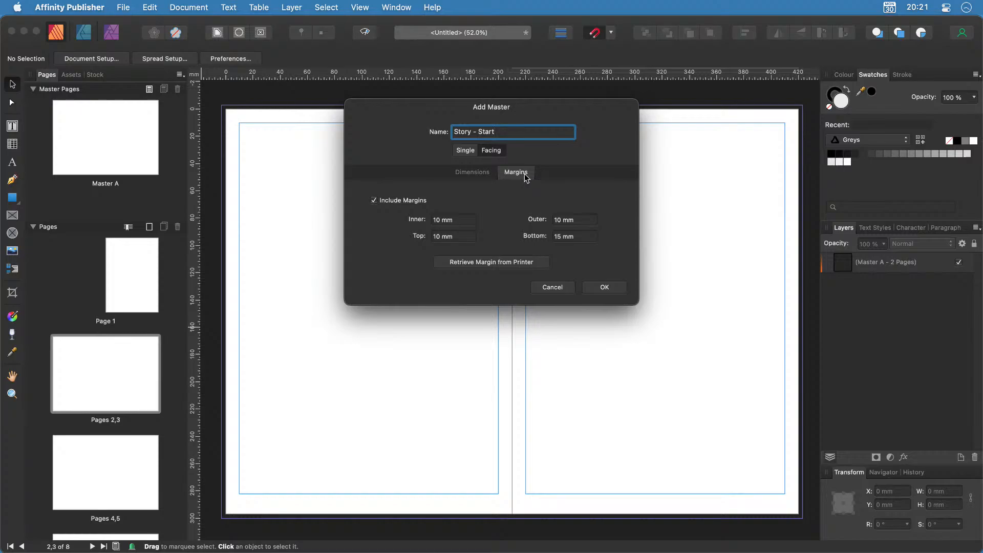
{"action": "left_click", "coordinate": [482, 177]}
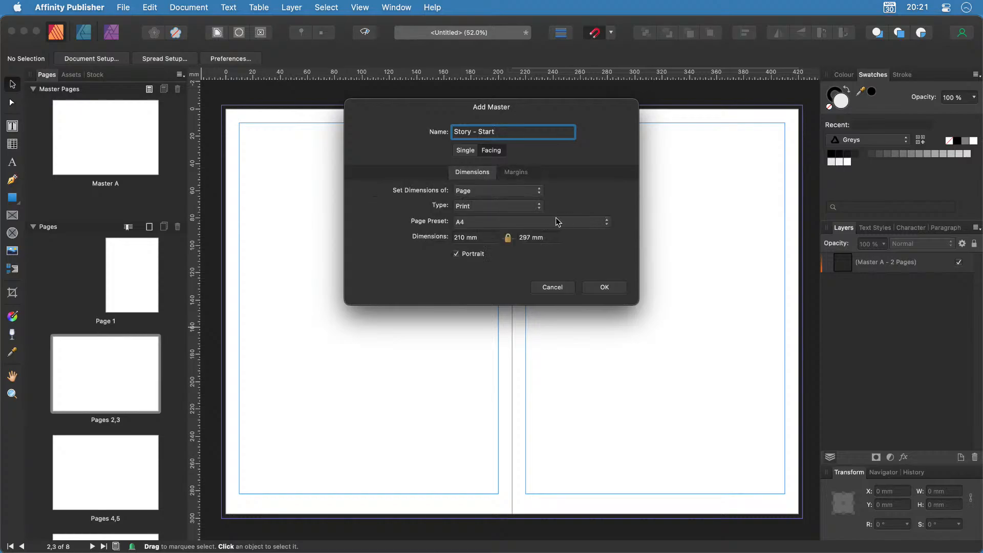
{"action": "left_click", "coordinate": [605, 288]}
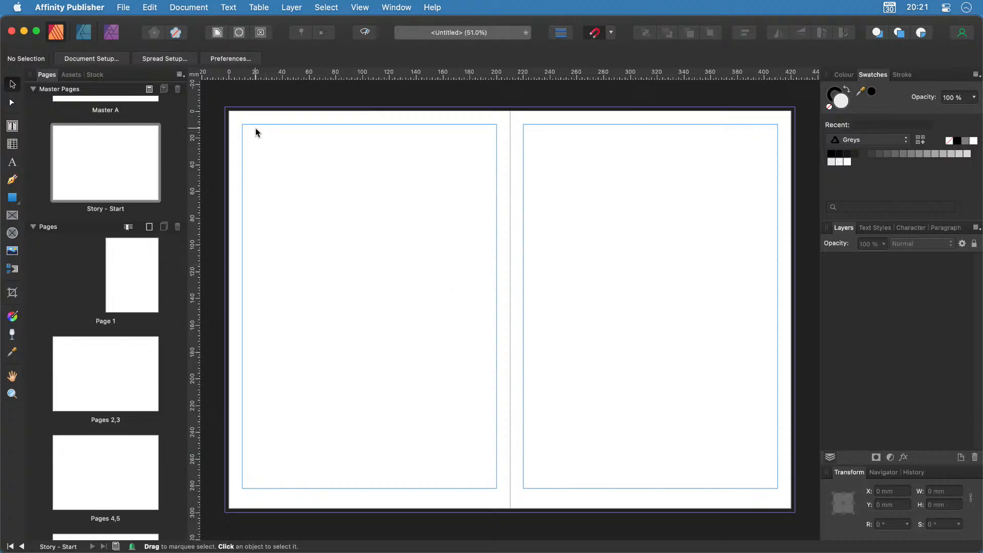
{"action": "scroll", "coordinate": [226, 111], "scroll_direction": "up", "scroll_amount": 10}
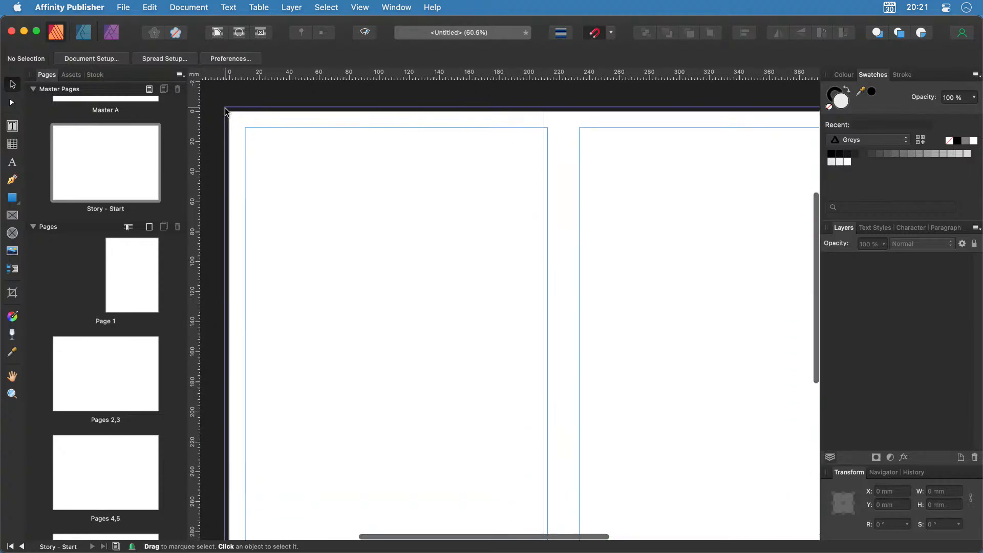
{"action": "scroll", "coordinate": [227, 111], "scroll_direction": "up", "scroll_amount": 3}
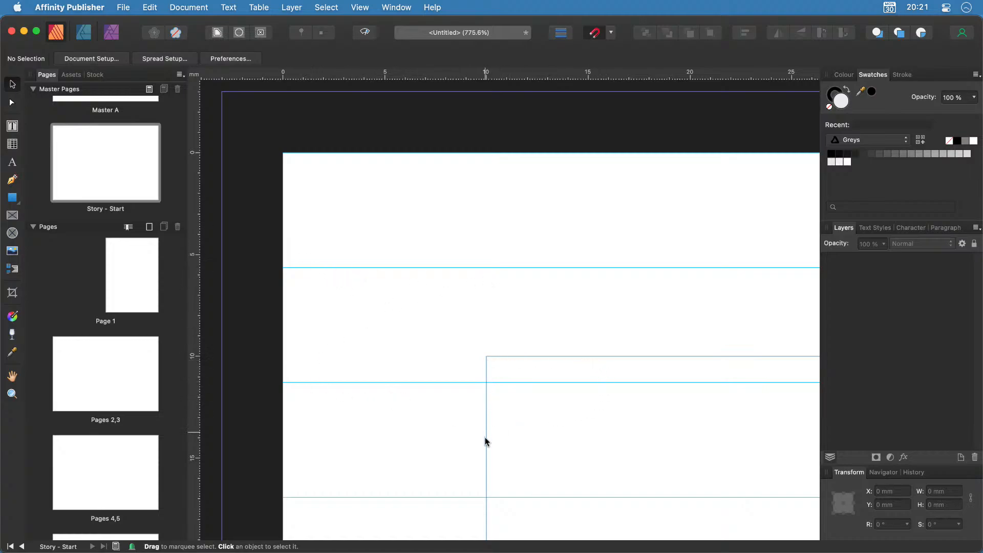
{"action": "scroll", "coordinate": [486, 479], "scroll_direction": "down", "scroll_amount": 5}
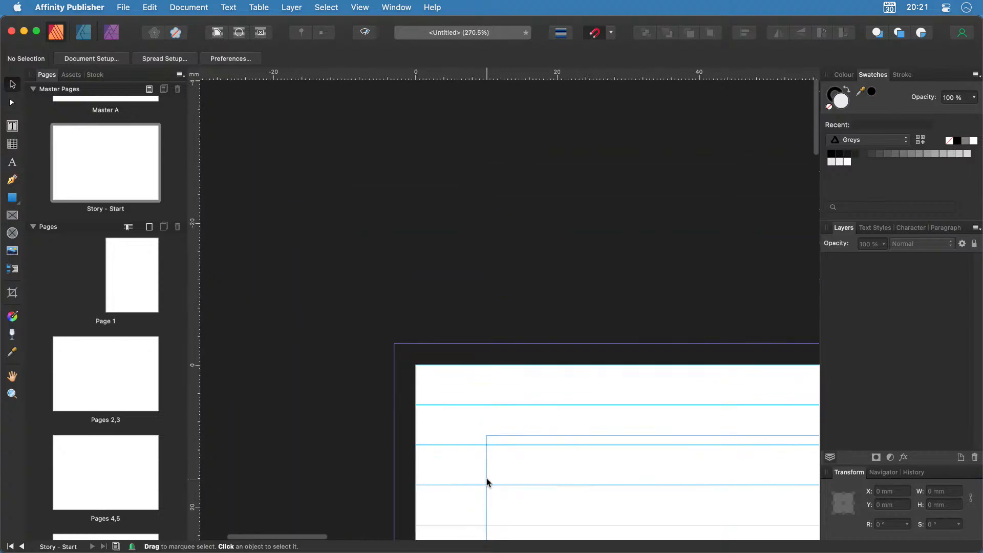
{"action": "key", "text": "super+0"}
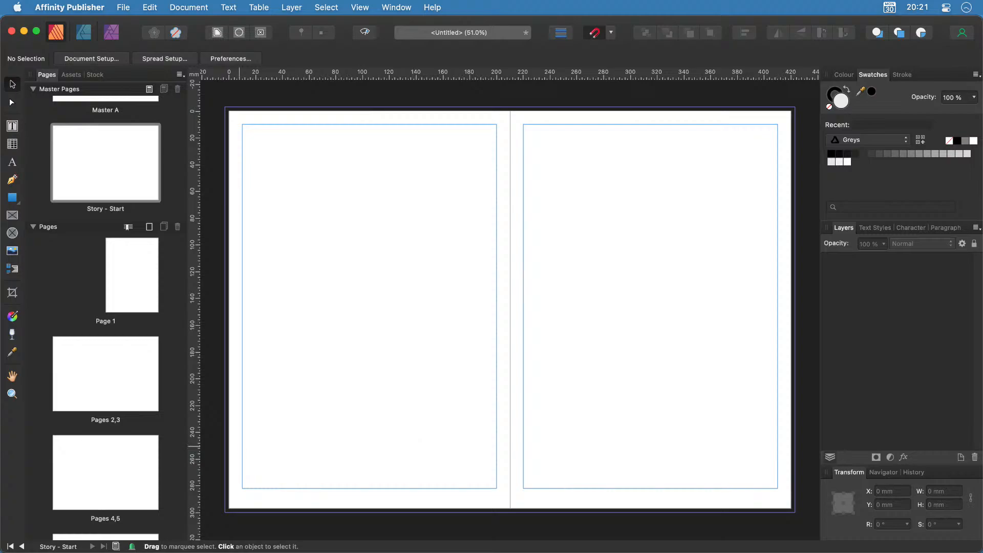
{"action": "key", "text": "super+Tab"}
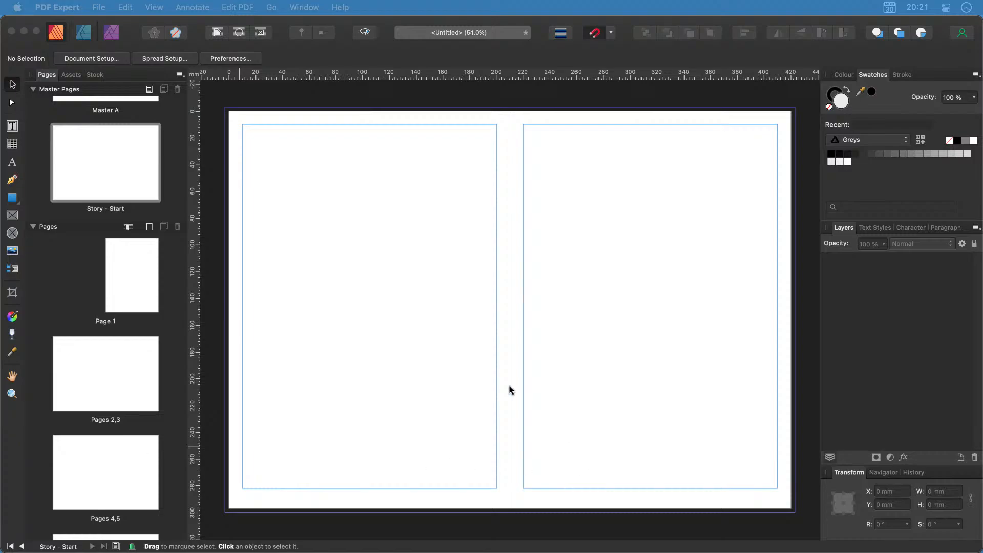
{"action": "left_click", "coordinate": [423, 358]}
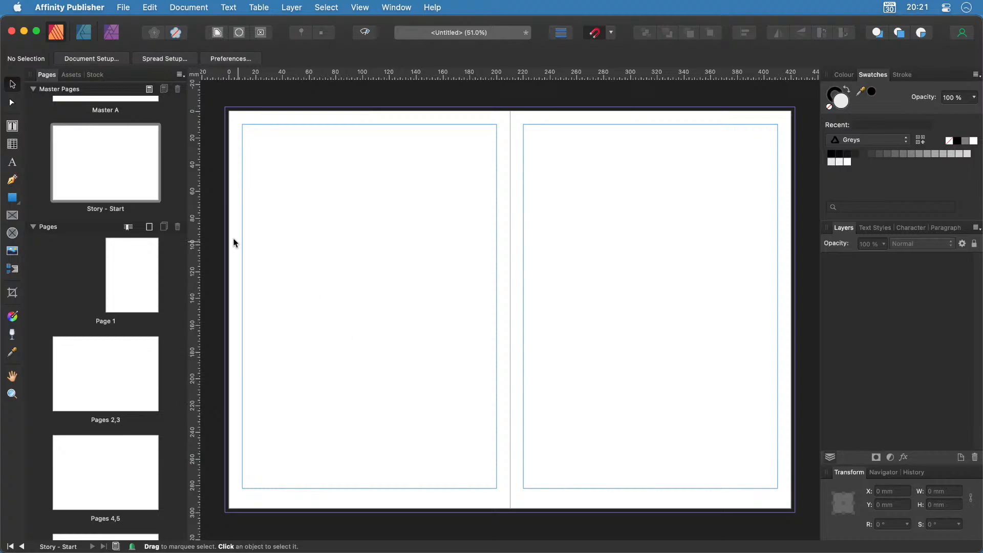
Draw a rectangle over the left master page, aligned to its edges and extending into the bleed.
{"action": "left_click", "coordinate": [12, 199]}
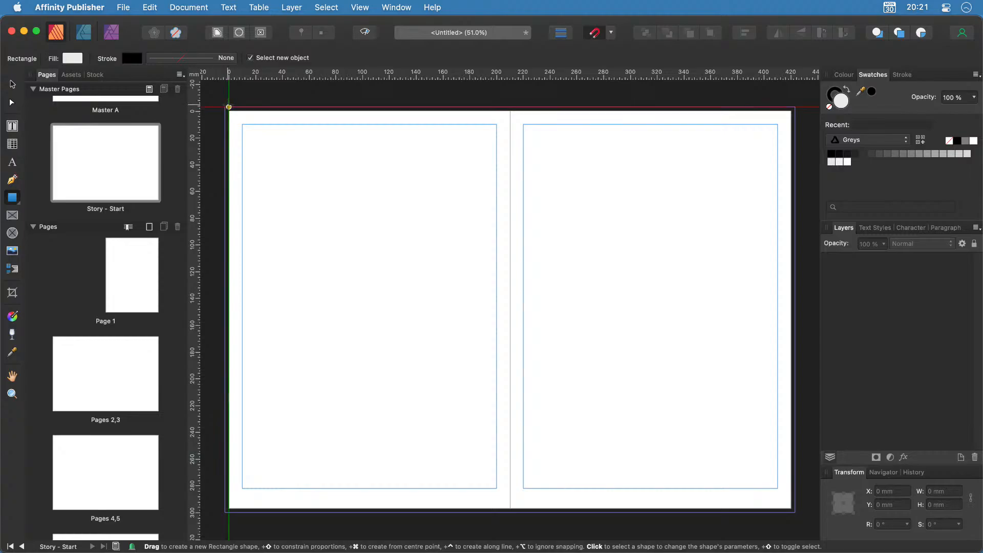
{"action": "left_click_drag", "start_coordinate": [225, 108], "coordinate": [510, 512]}
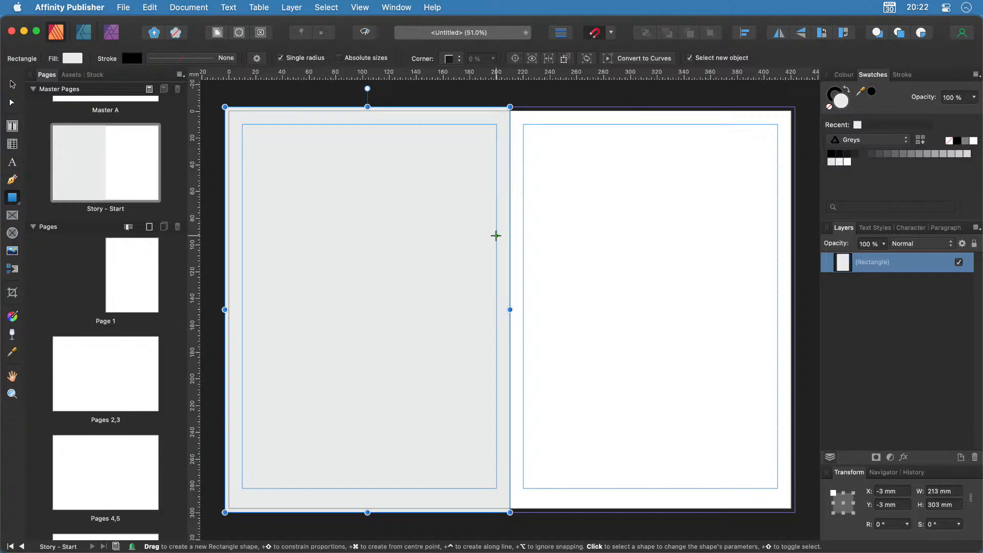
{"action": "left_click_drag", "start_coordinate": [368, 108], "coordinate": [368, 111]}
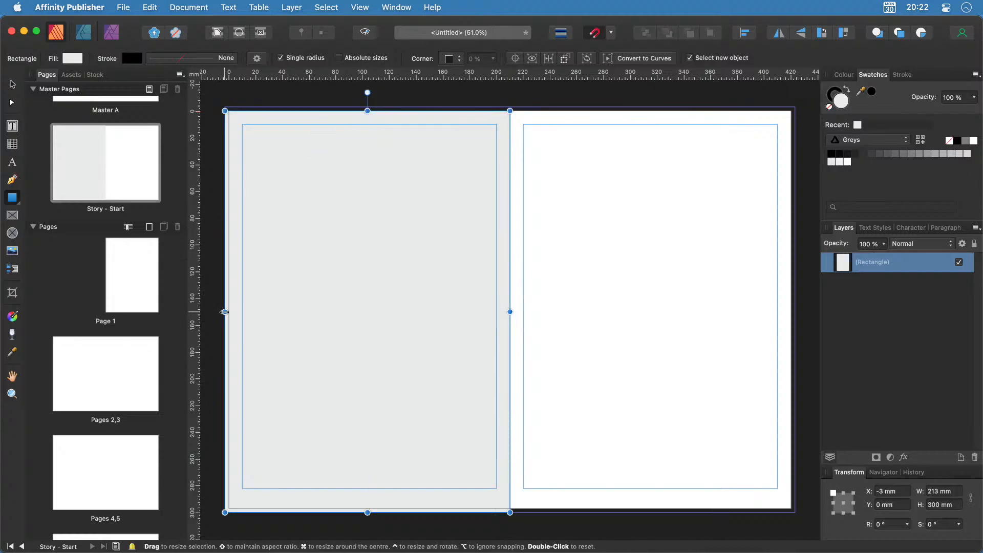
{"action": "left_click_drag", "start_coordinate": [225, 313], "coordinate": [225, 312]}
{"action": "left_click_drag", "start_coordinate": [368, 110], "coordinate": [367, 106]}
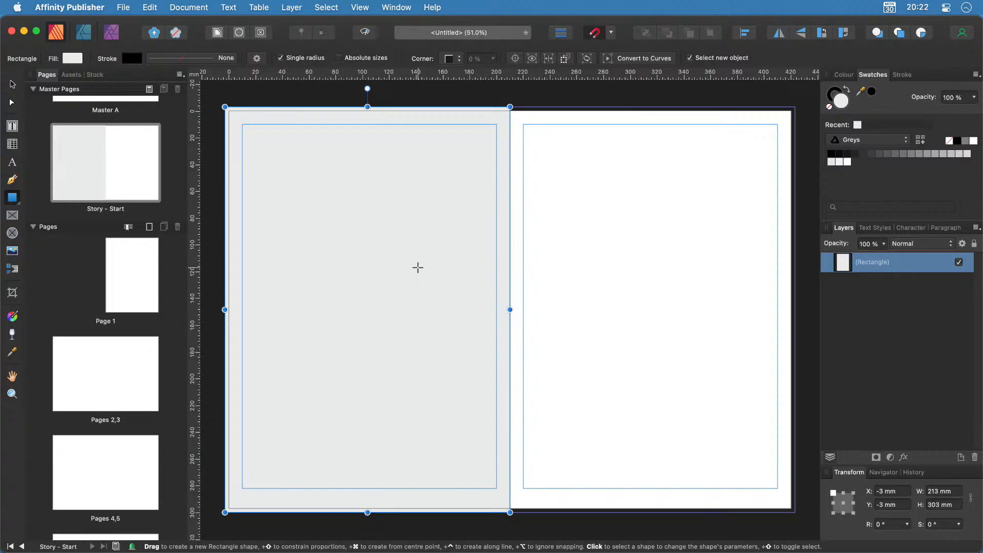
Fill the rectangle black and add an empty artistic text object near the page top.
{"action": "left_click", "coordinate": [957, 140]}
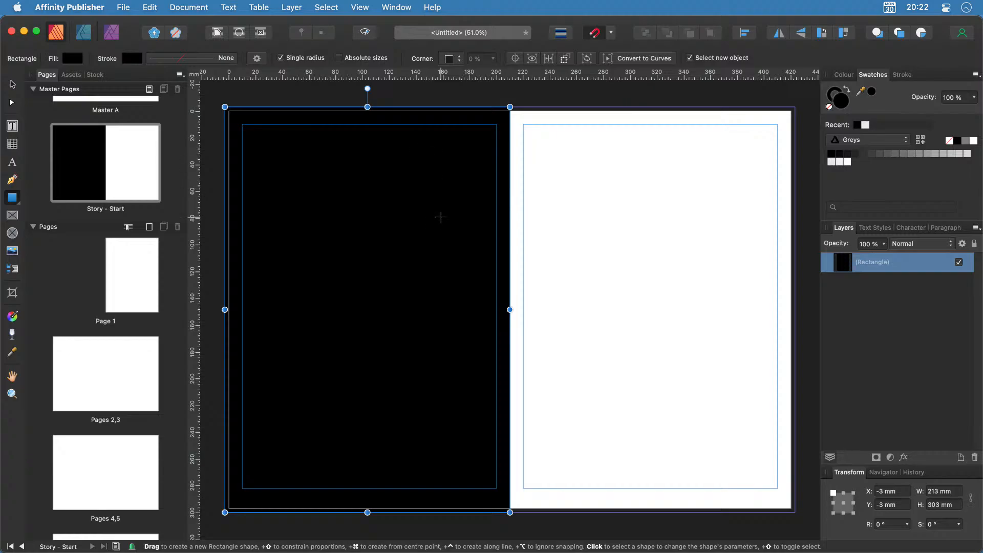
{"action": "left_click", "coordinate": [12, 162]}
{"action": "left_click_drag", "start_coordinate": [242, 124], "coordinate": [336, 164]}
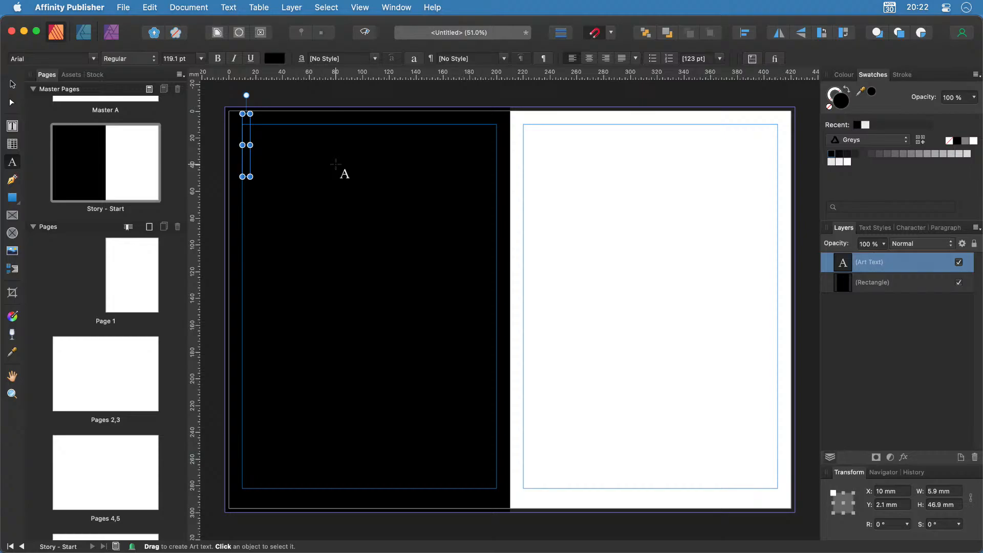
Type 'Headline' and colour the text white.
{"action": "type", "text": "Headline"}
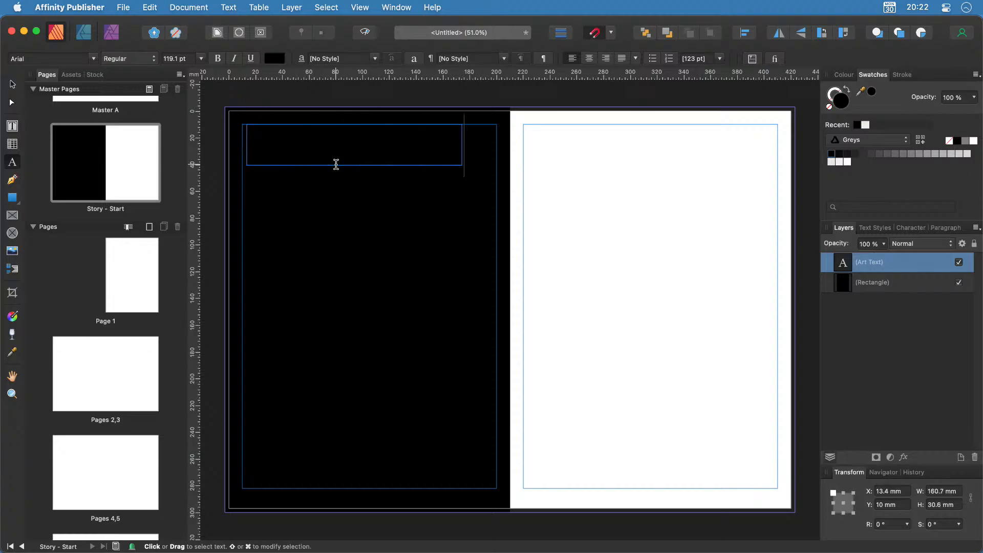
{"action": "key", "text": "super+a"}
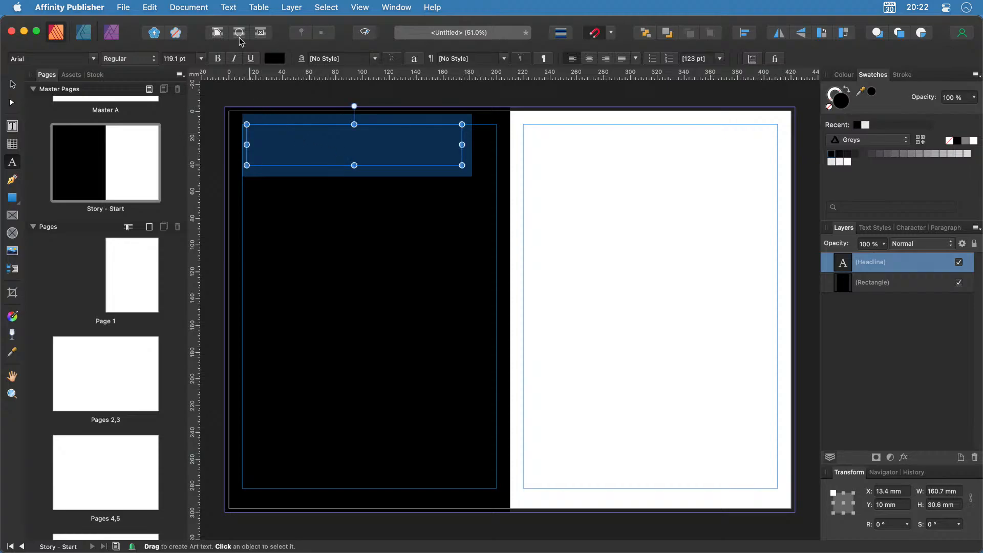
{"action": "left_click", "coordinate": [271, 58]}
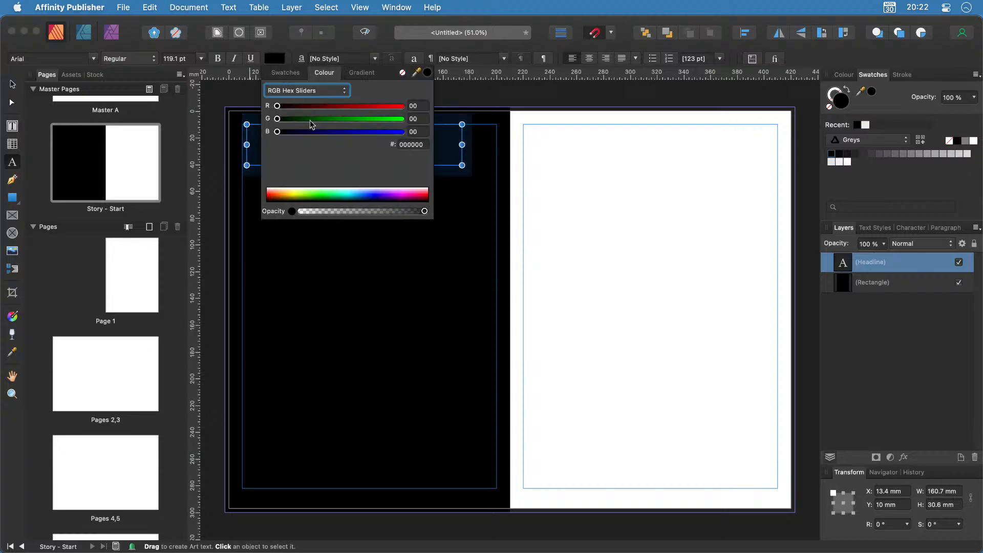
{"action": "left_click", "coordinate": [286, 73]}
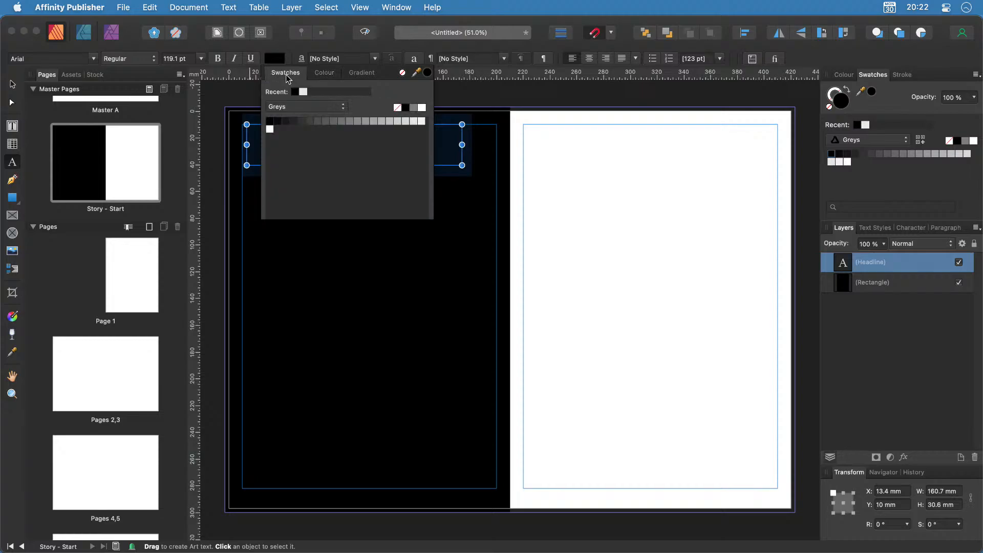
{"action": "left_click", "coordinate": [422, 107]}
{"action": "left_click", "coordinate": [502, 102]}
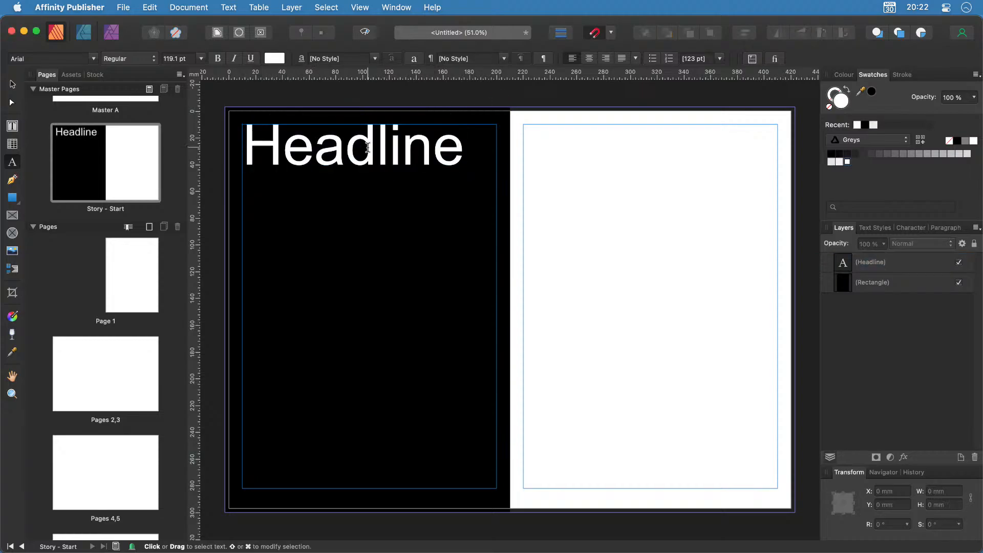
Set the headline font to Big Caslon Medium.
{"action": "left_click", "coordinate": [346, 152]}
{"action": "double_click", "coordinate": [345, 151]}
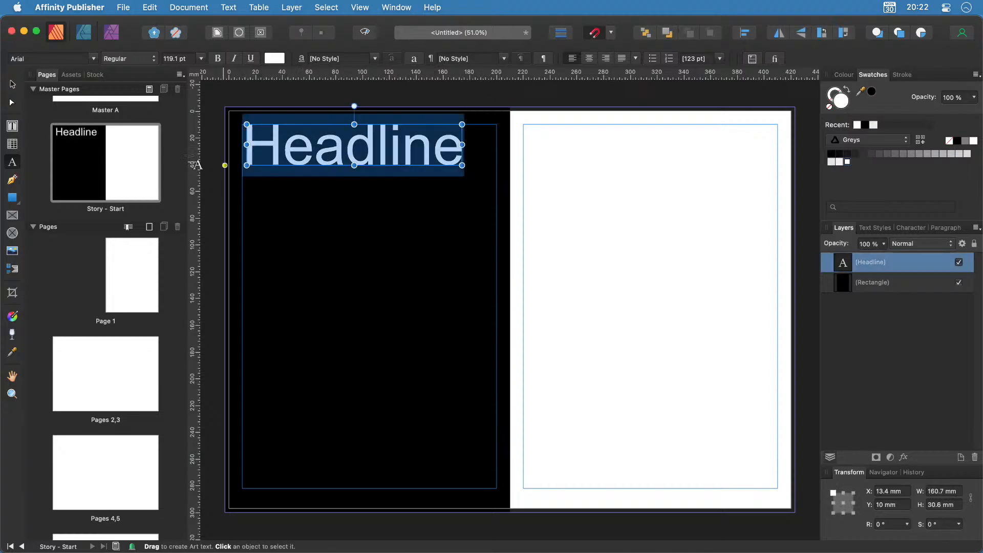
{"action": "left_click", "coordinate": [93, 59]}
{"action": "left_click", "coordinate": [153, 324]}
{"action": "scroll", "coordinate": [153, 333], "scroll_direction": "down", "scroll_amount": 5}
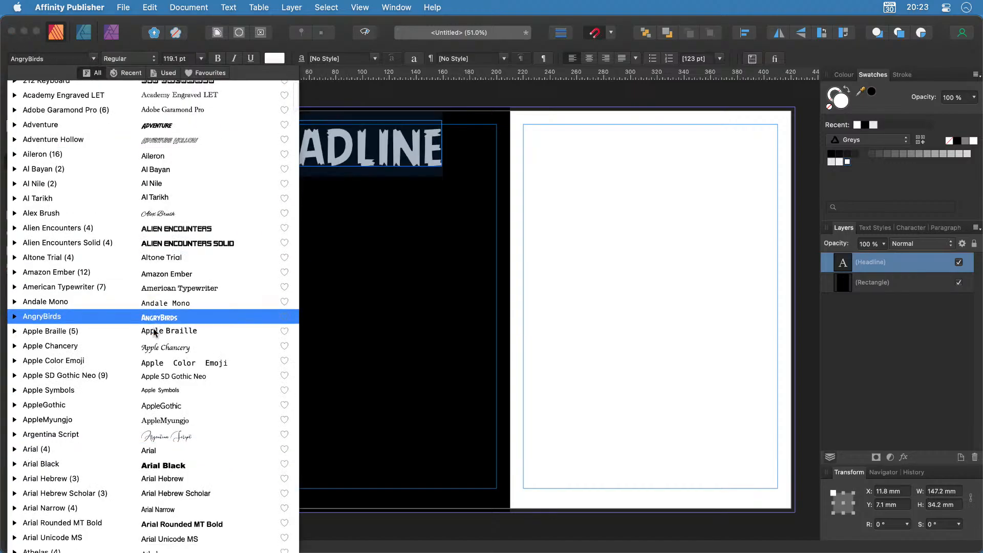
{"action": "left_click", "coordinate": [153, 332]}
{"action": "scroll", "coordinate": [153, 333], "scroll_direction": "down", "scroll_amount": 5}
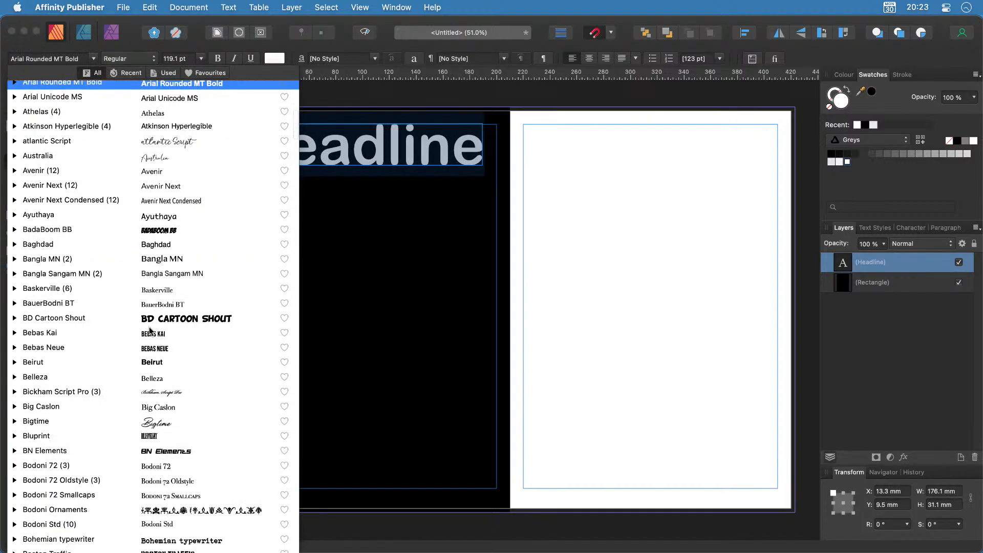
{"action": "left_click", "coordinate": [156, 407]}
{"action": "left_click", "coordinate": [156, 408]}
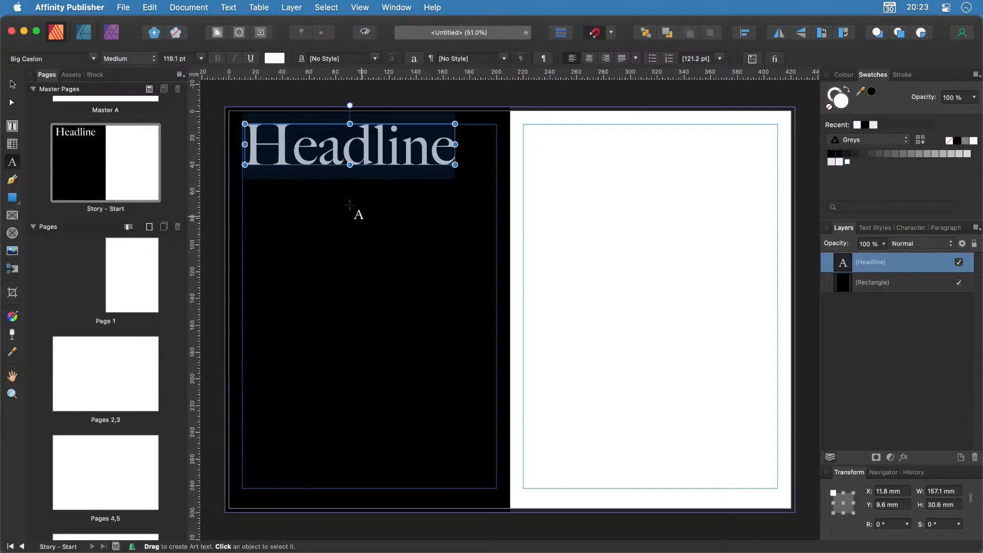
Size the headline to 72 pt and move it to the top-left margin corner.
{"action": "left_click", "coordinate": [174, 59]}
{"action": "type", "text": "72"}
{"action": "key", "text": "Return"}
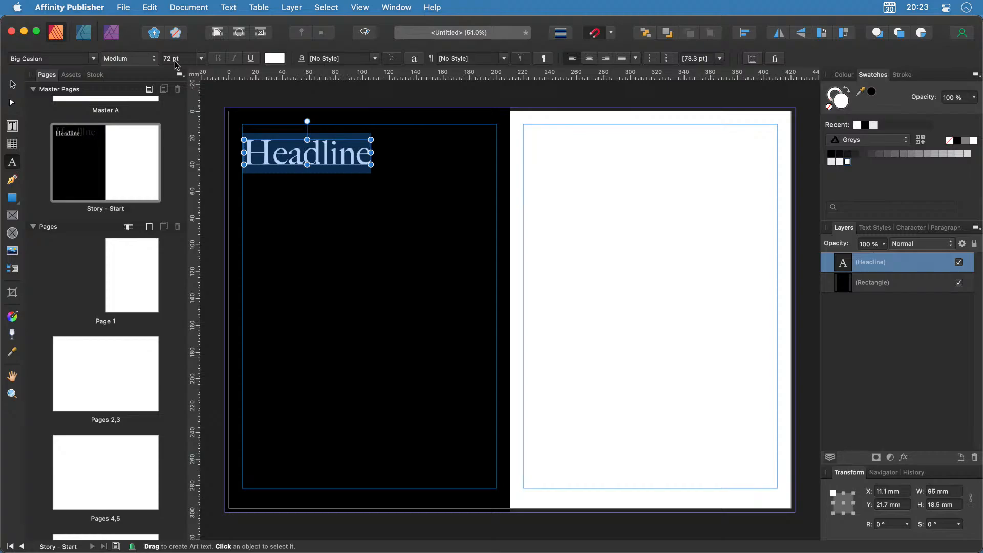
{"action": "left_click", "coordinate": [12, 84]}
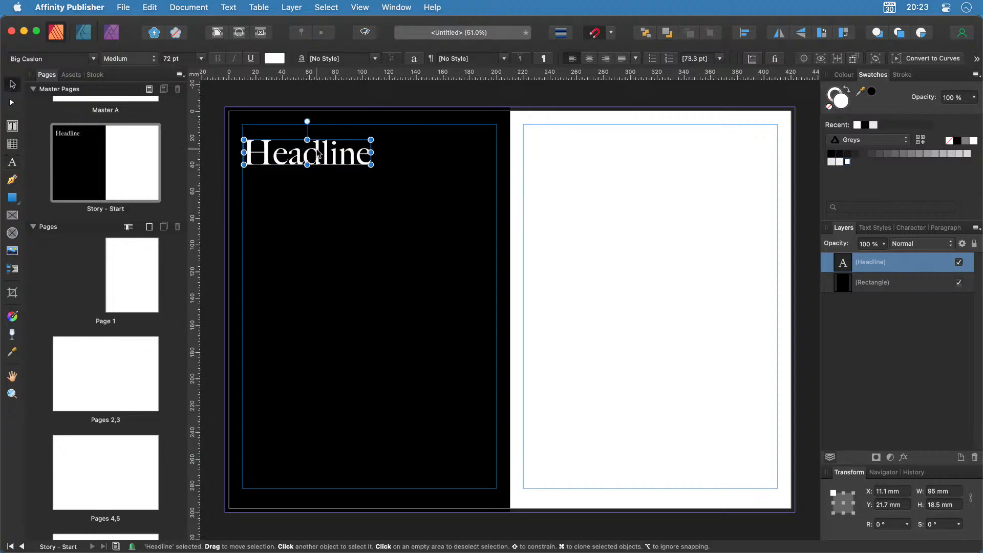
{"action": "left_click_drag", "start_coordinate": [293, 141], "coordinate": [275, 129]}
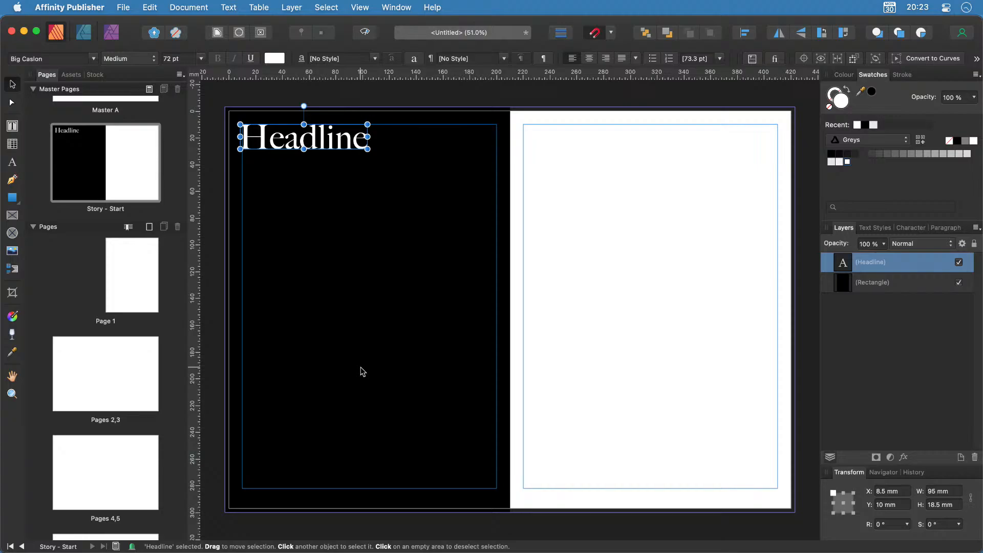
Create a 'Headline - Light' paragraph style from the headline and select its frame.
{"action": "left_click", "coordinate": [873, 228]}
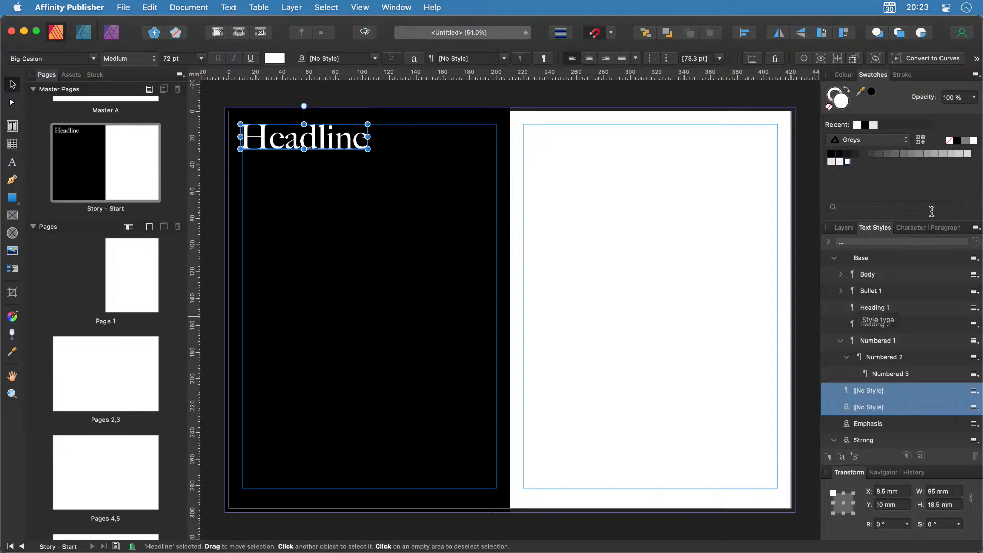
{"action": "left_click", "coordinate": [828, 456]}
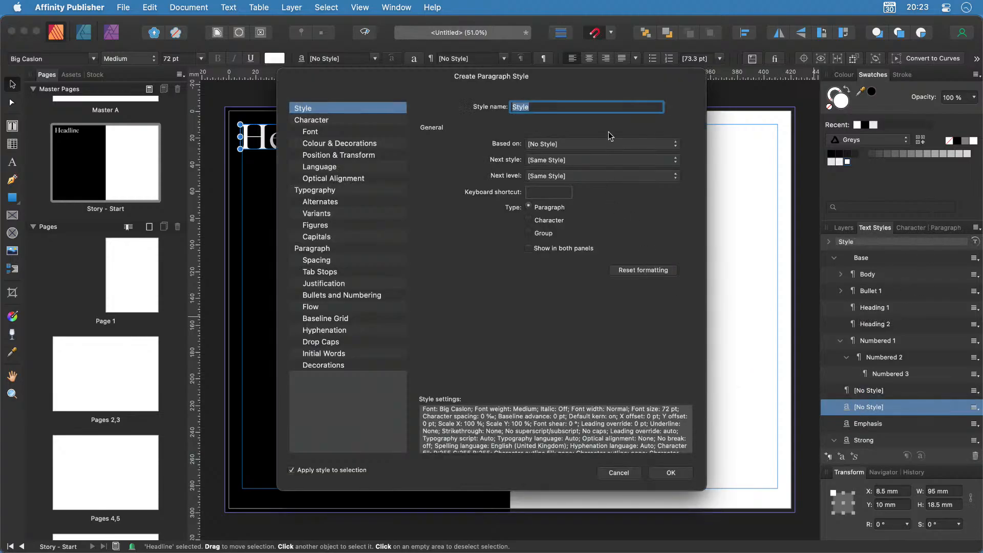
{"action": "type", "text": "Headline - Light"}
{"action": "left_click", "coordinate": [664, 474]}
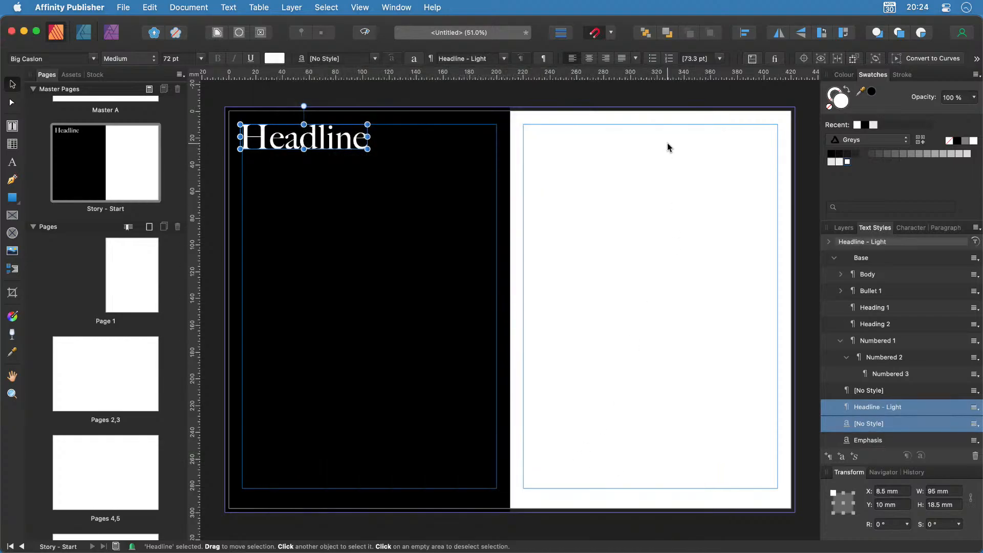
{"action": "left_click", "coordinate": [15, 132]}
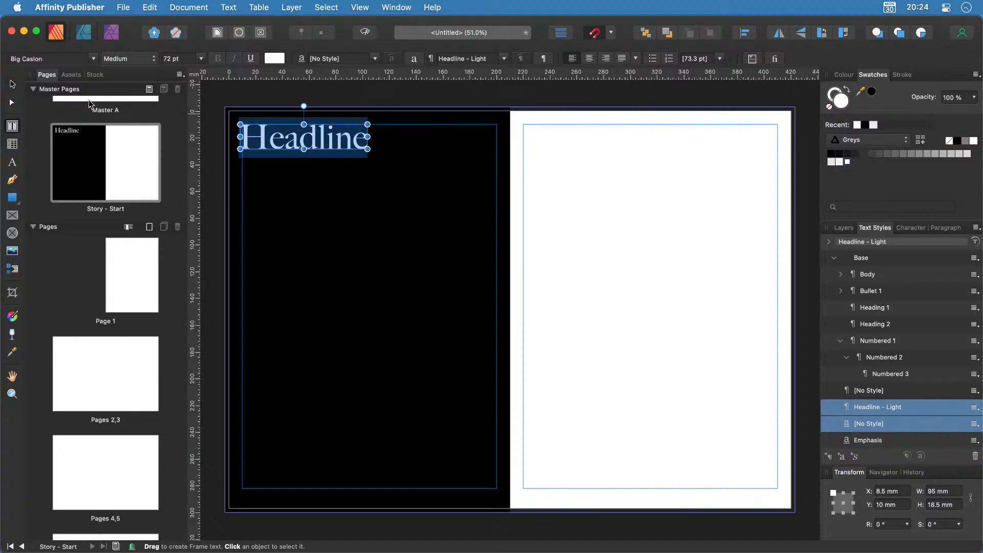
{"action": "left_click", "coordinate": [12, 84]}
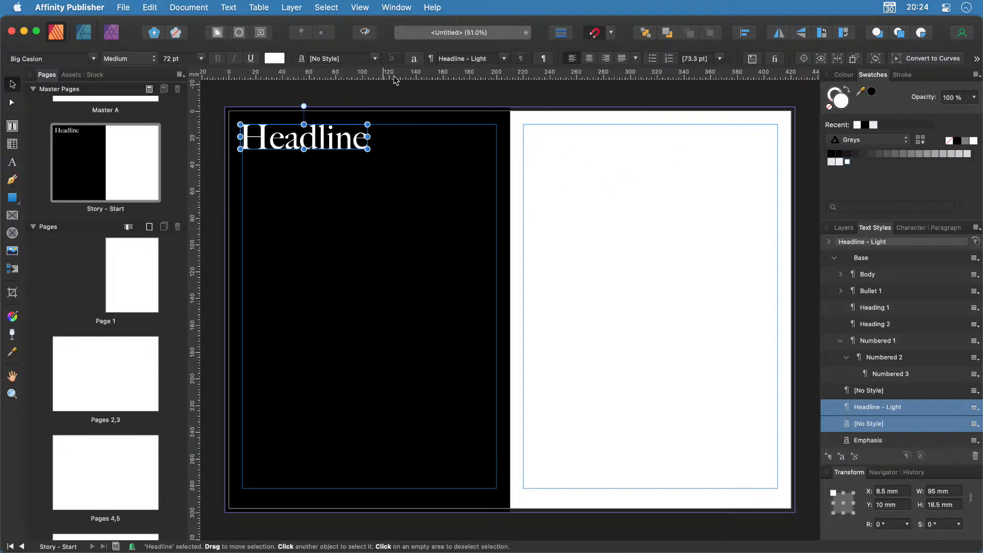
Paste a duplicate of the headline and drag it to the right page's top-right corner.
{"action": "left_click", "coordinate": [660, 161]}
{"action": "key", "text": "super+v"}
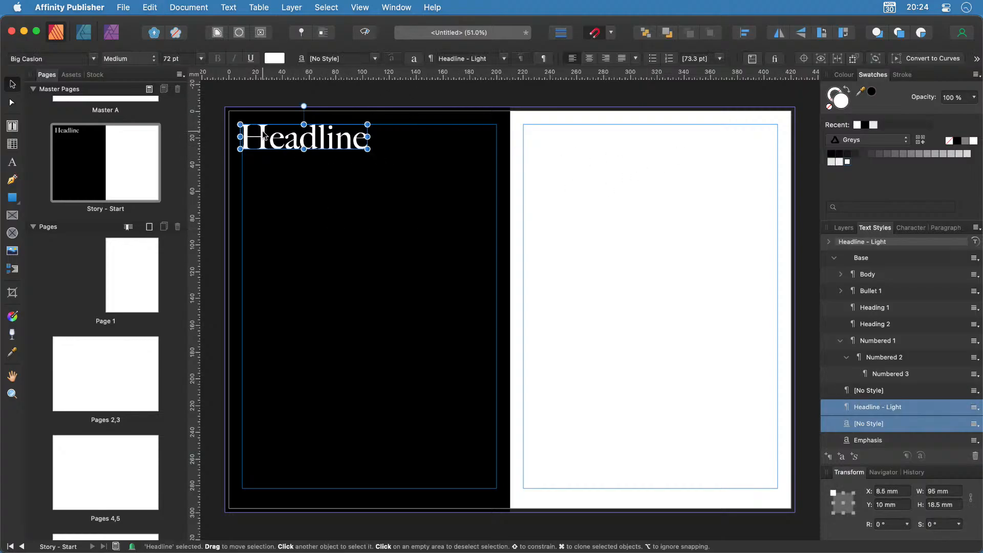
{"action": "left_click_drag", "start_coordinate": [315, 143], "coordinate": [715, 144]}
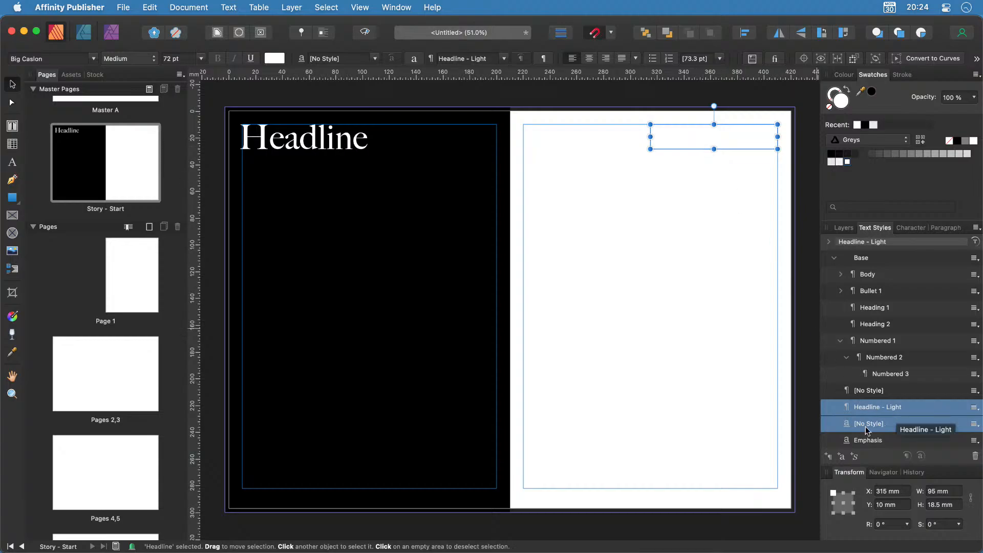
Create a 'Headline - Dark' paragraph style with black text fill for the right-page headline.
{"action": "left_click", "coordinate": [830, 461]}
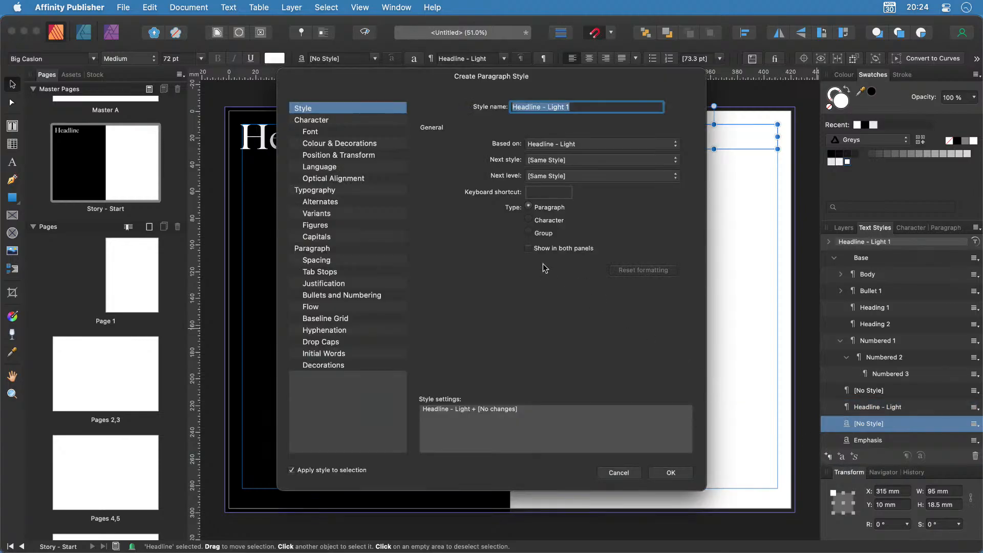
{"action": "double_click", "coordinate": [561, 108]}
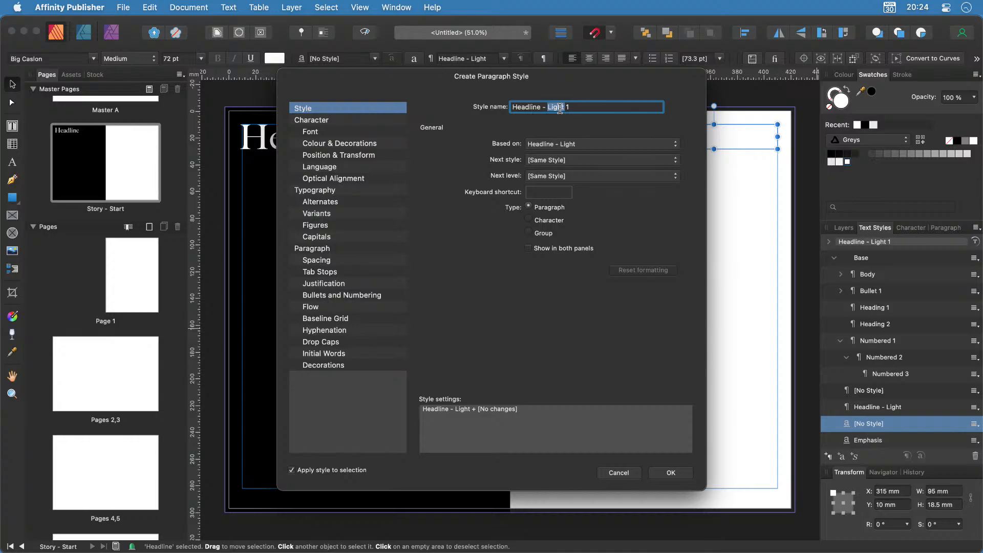
{"action": "type", "text": "Dark"}
{"action": "left_click", "coordinate": [353, 143]}
{"action": "left_click", "coordinate": [538, 145]}
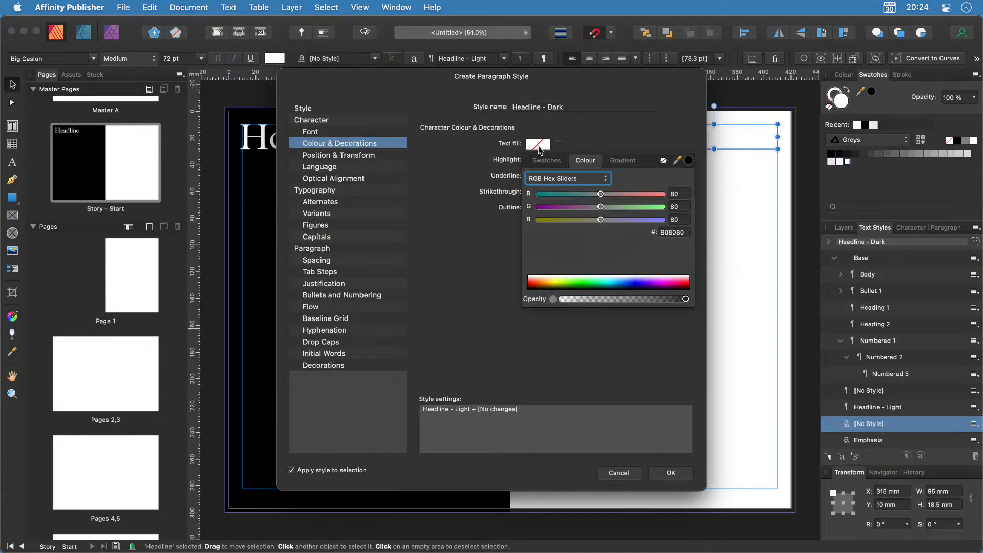
{"action": "left_click", "coordinate": [555, 162]}
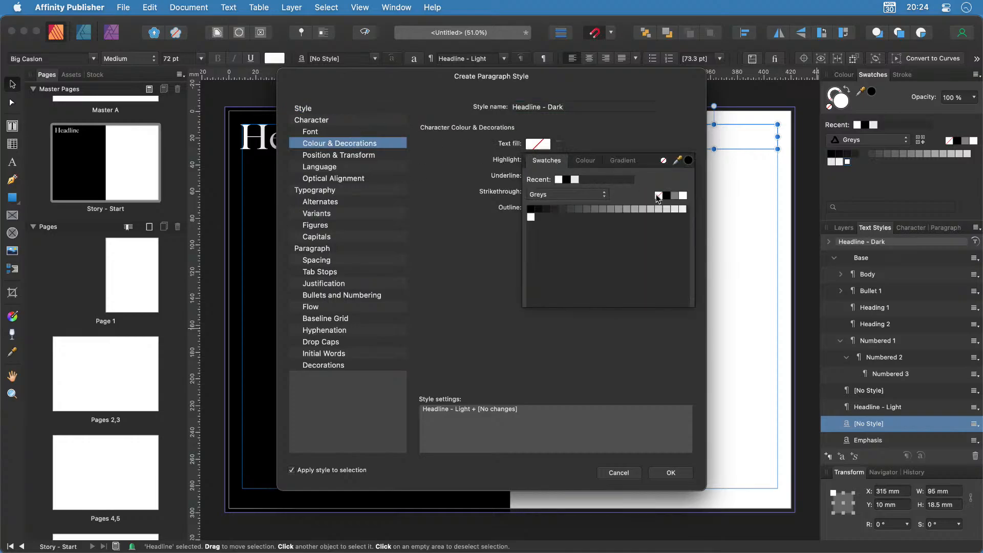
{"action": "left_click", "coordinate": [666, 196]}
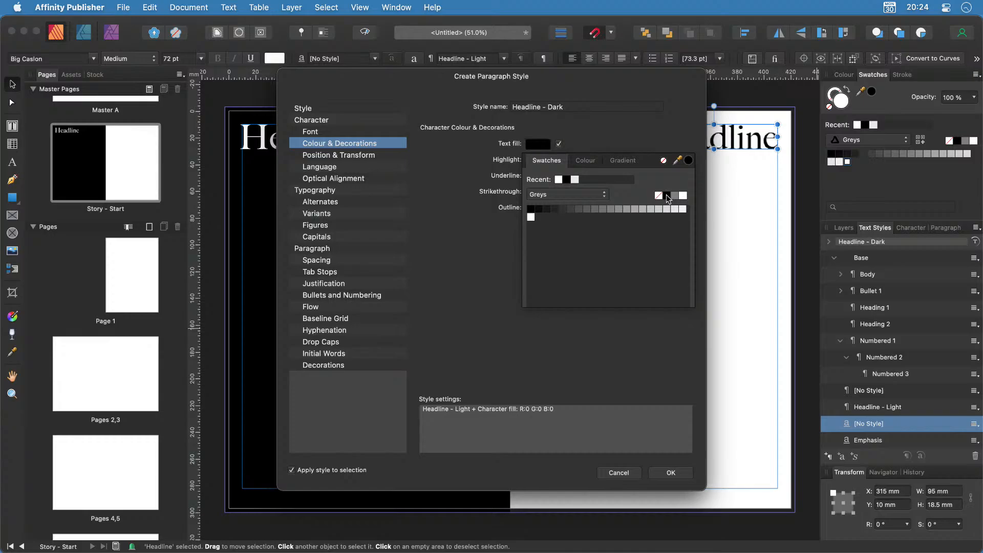
{"action": "left_click", "coordinate": [671, 473]}
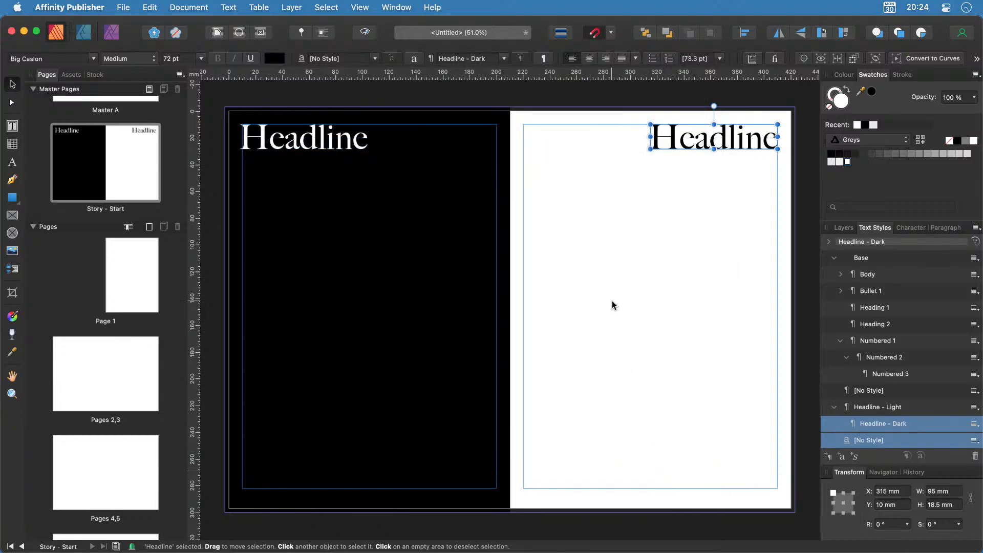
Add a horizontal guide at 100 mm in the Guides Manager.
{"action": "left_click", "coordinate": [581, 255]}
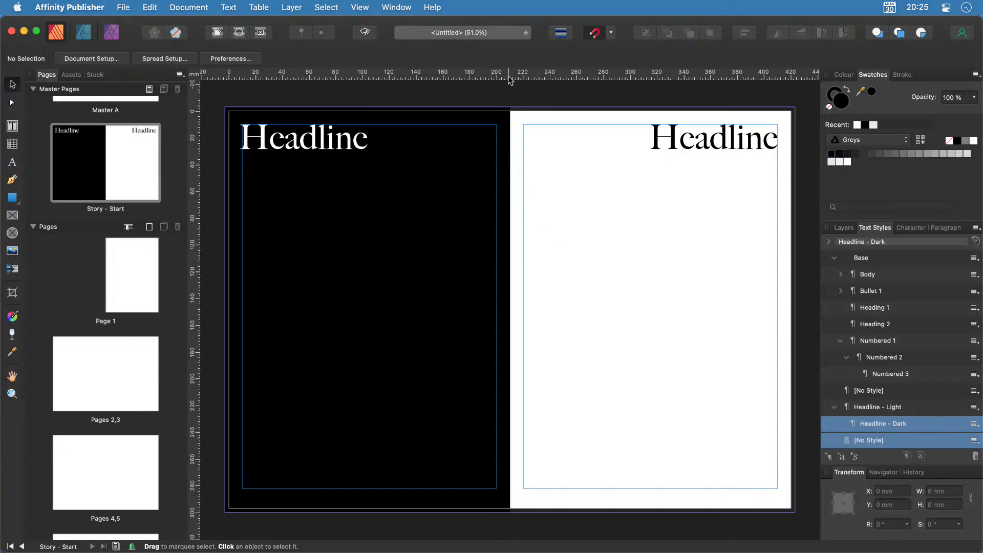
{"action": "left_click_drag", "start_coordinate": [511, 76], "coordinate": [535, 4]}
{"action": "left_click", "coordinate": [364, 6]}
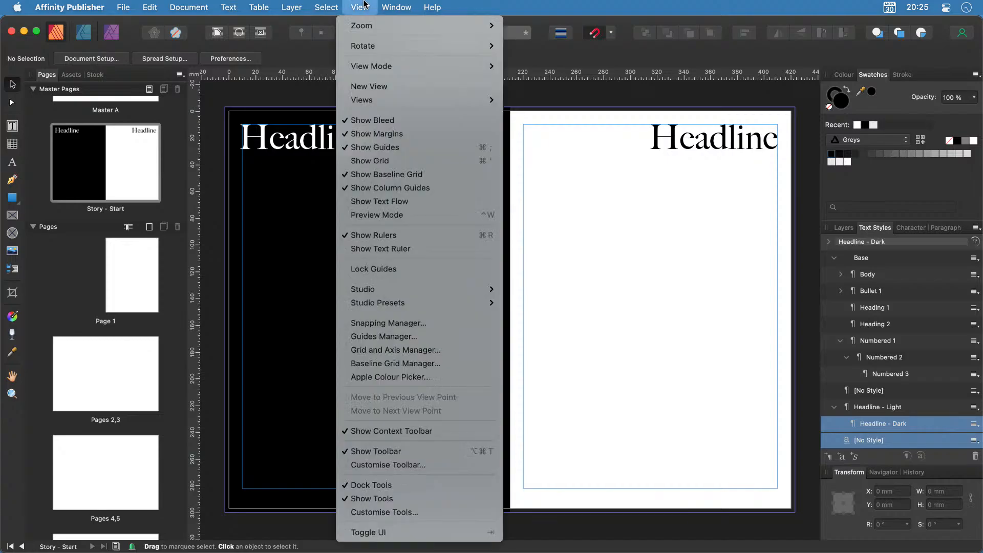
{"action": "left_click", "coordinate": [380, 337]}
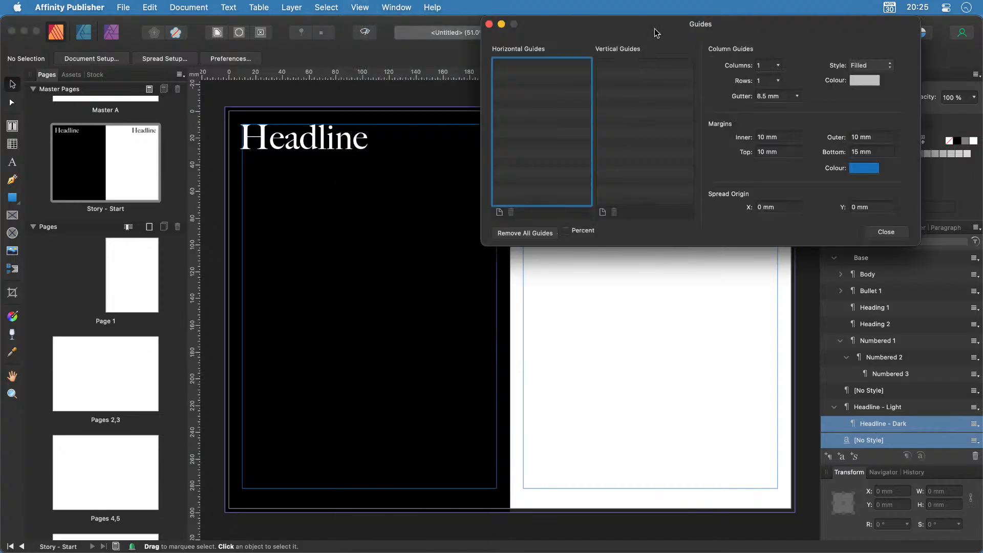
{"action": "left_click_drag", "start_coordinate": [656, 27], "coordinate": [467, 208]}
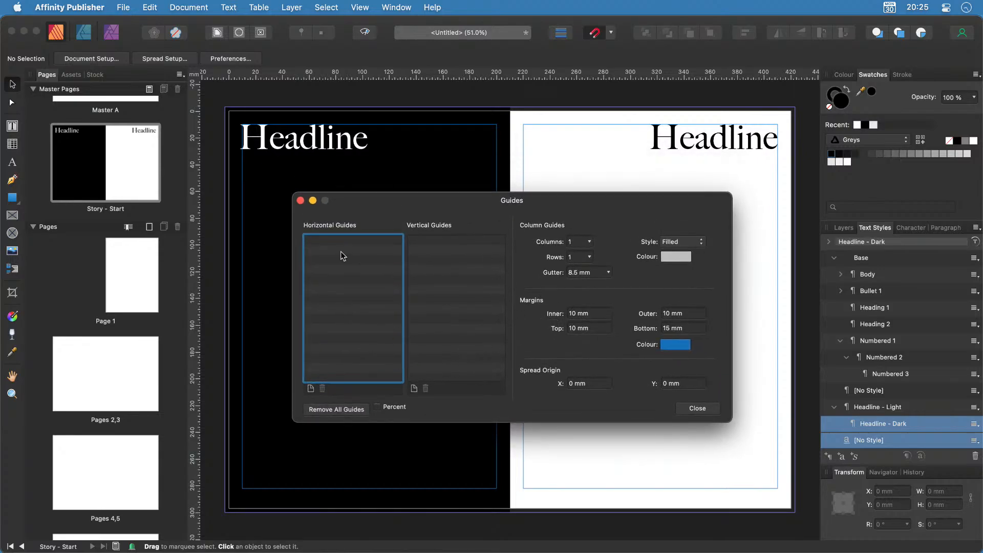
{"action": "left_click", "coordinate": [310, 388]}
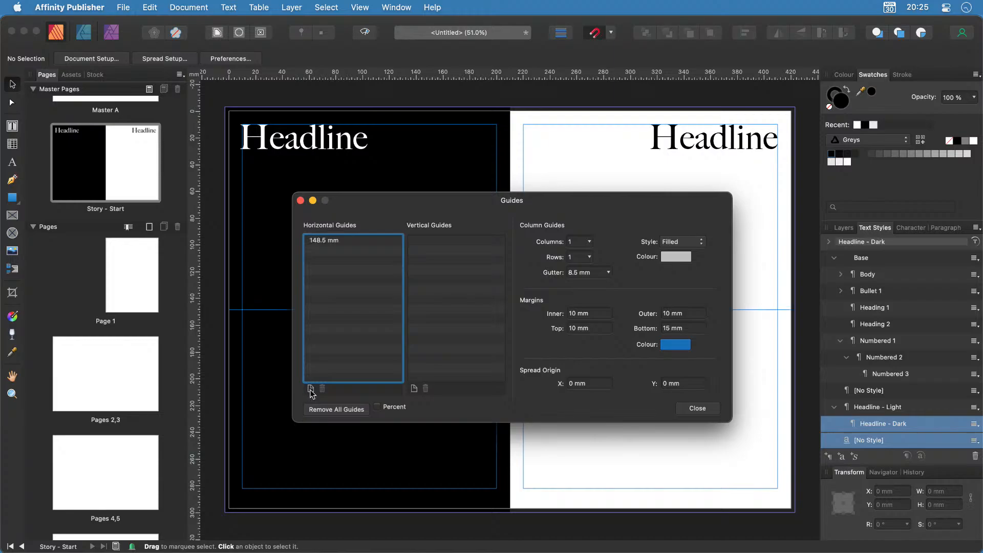
{"action": "double_click", "coordinate": [319, 240]}
{"action": "type", "text": "100"}
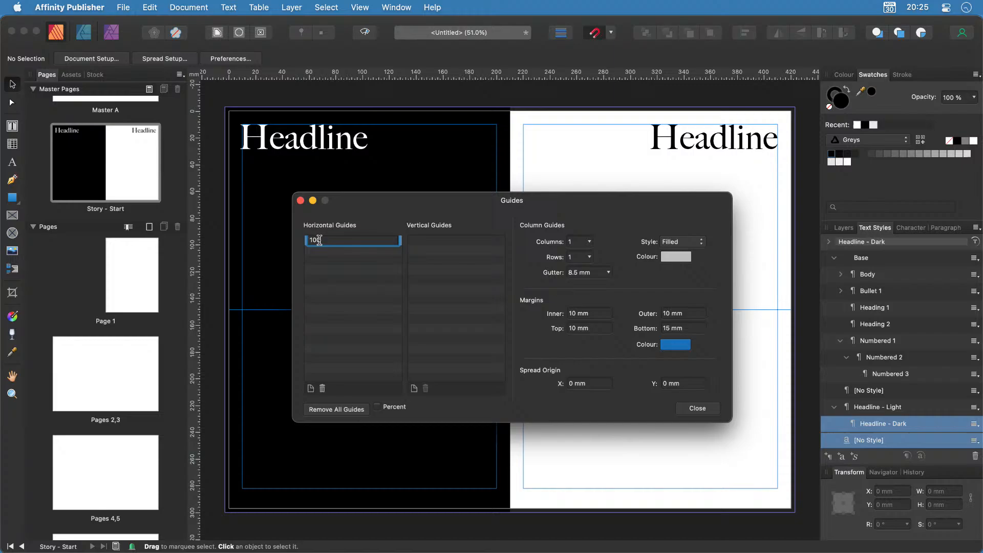
{"action": "key", "text": "Return"}
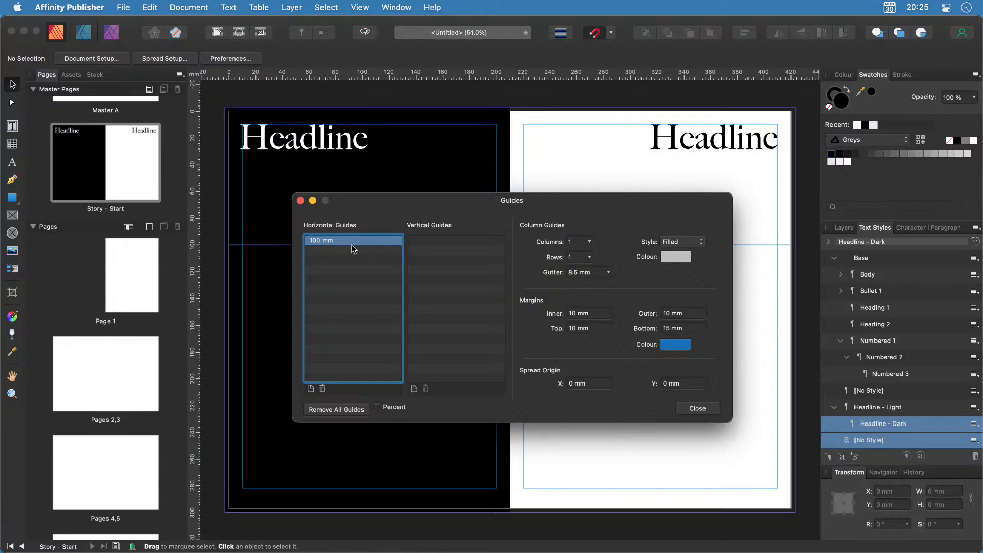
Set four column guides per page and close the Guides Manager.
{"action": "left_click", "coordinate": [591, 243]}
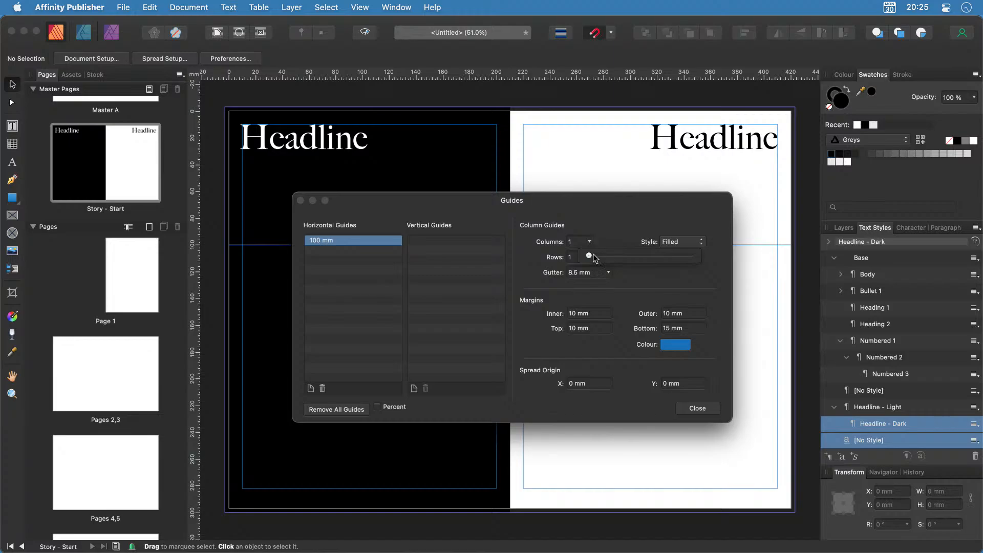
{"action": "left_click_drag", "start_coordinate": [589, 255], "coordinate": [600, 260]}
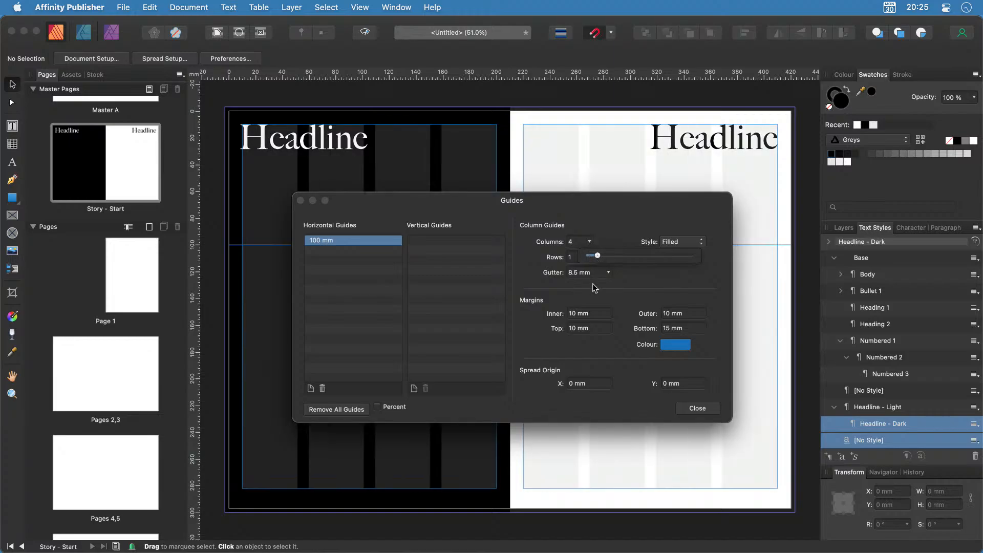
{"action": "left_click", "coordinate": [688, 409]}
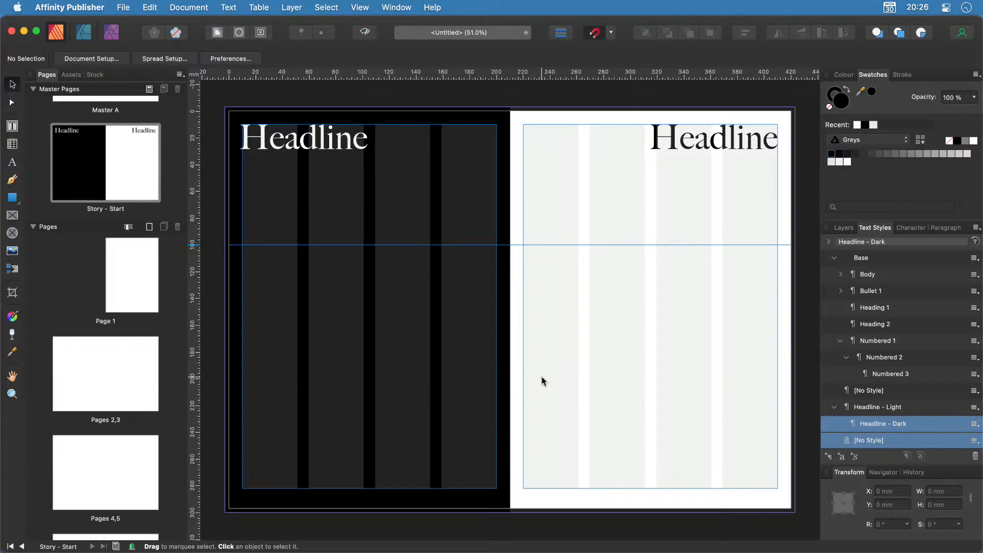
{"action": "key", "text": "w"}
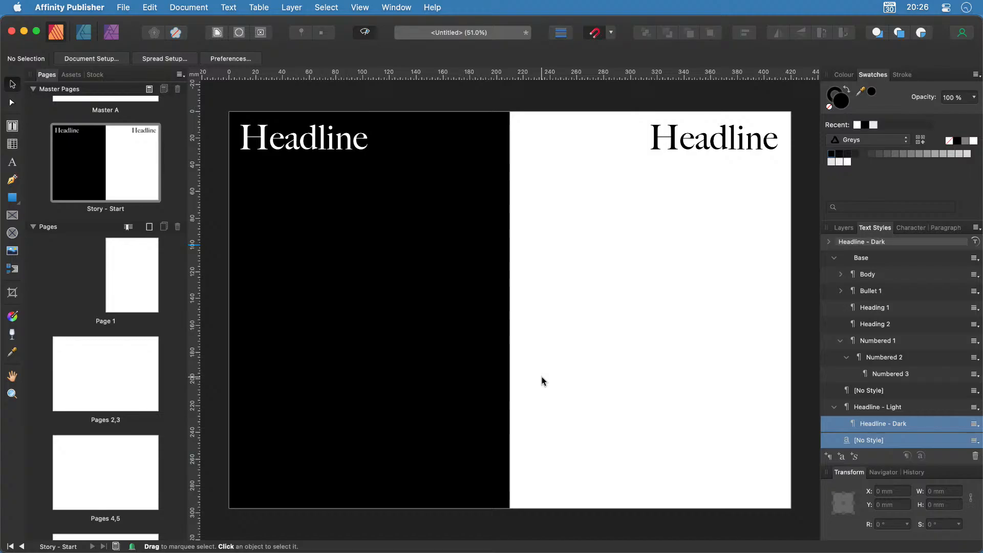
{"action": "key", "text": "w"}
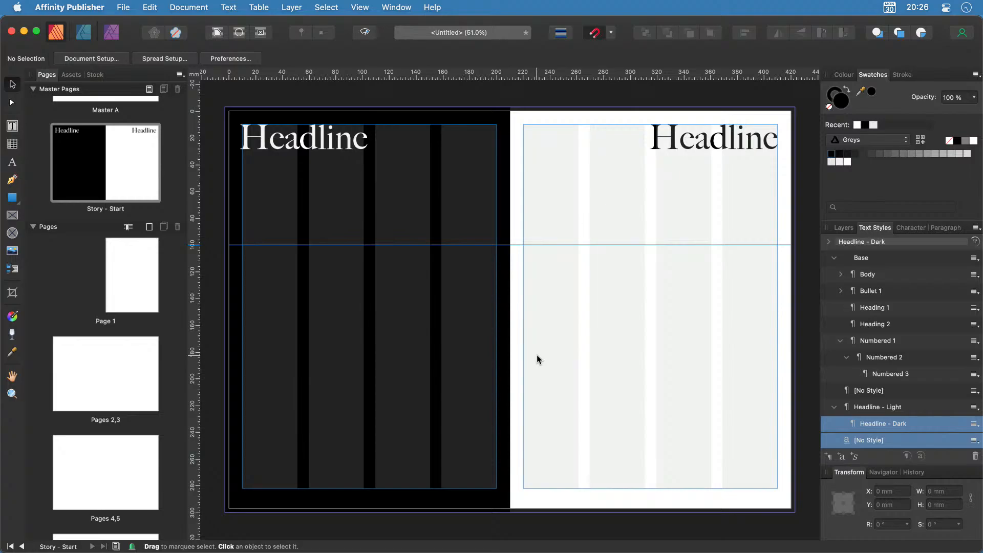
Draw a text frame from the 100 mm guide to the bottom-right margin and split it into two columns.
{"action": "left_click", "coordinate": [13, 126]}
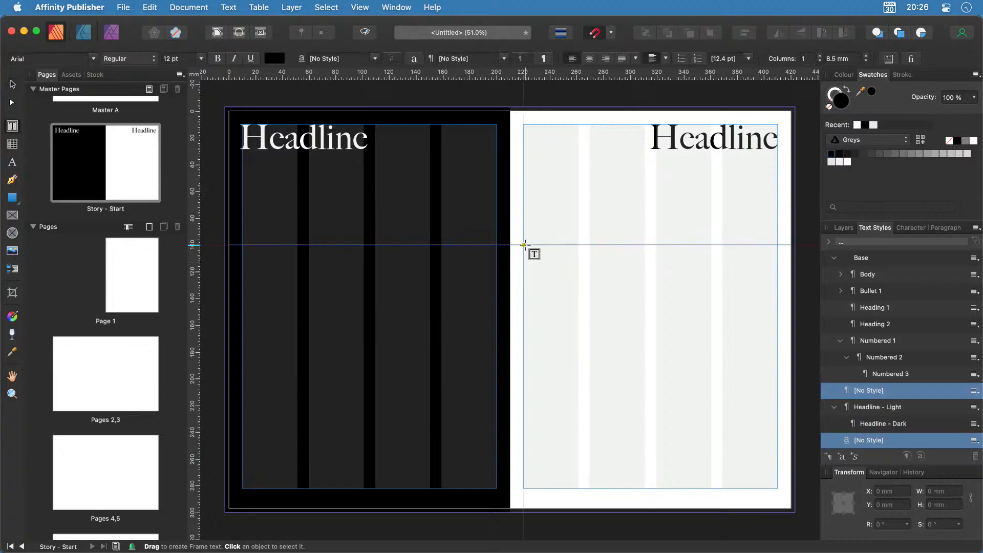
{"action": "left_click_drag", "start_coordinate": [524, 246], "coordinate": [698, 448]}
{"action": "left_click_drag", "start_coordinate": [754, 481], "coordinate": [778, 489]}
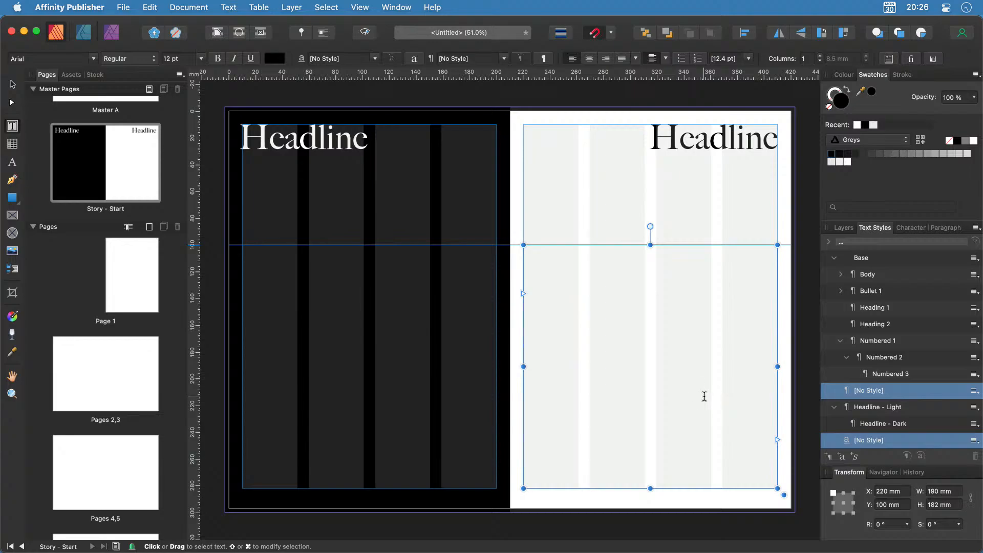
{"action": "left_click", "coordinate": [821, 57]}
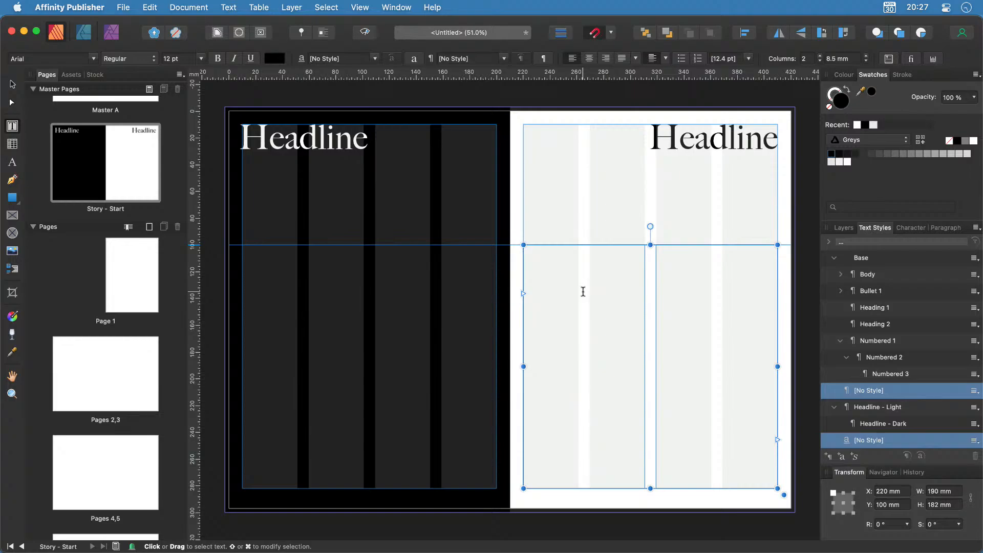
{"action": "left_click", "coordinate": [229, 7]}
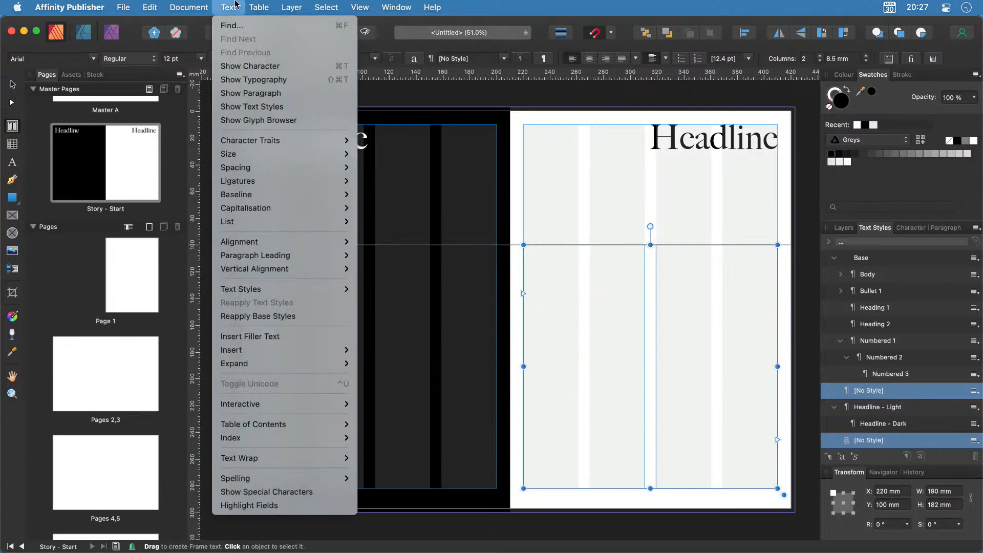
Insert filler text into the frame and apply the Body style to all of it.
{"action": "left_click", "coordinate": [251, 336]}
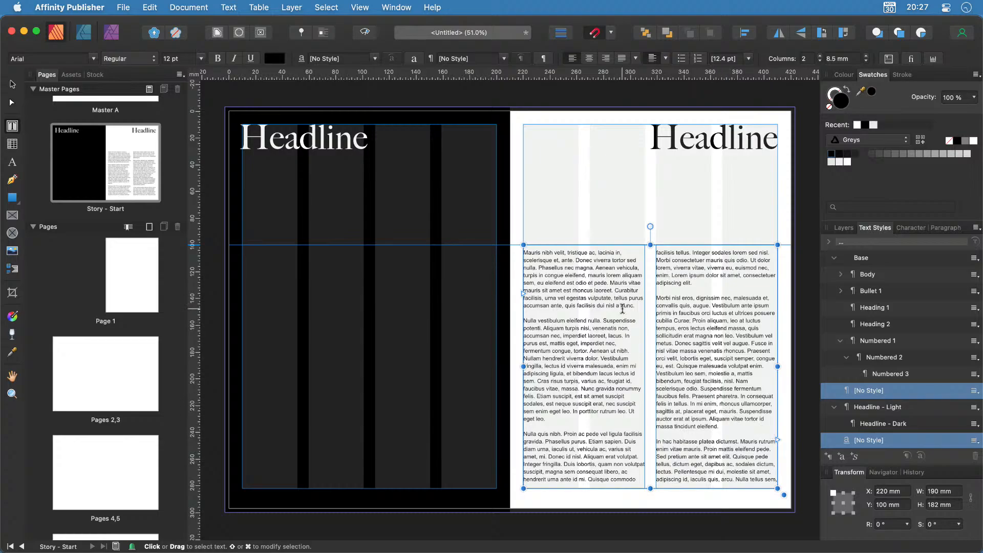
{"action": "key", "text": "super+a"}
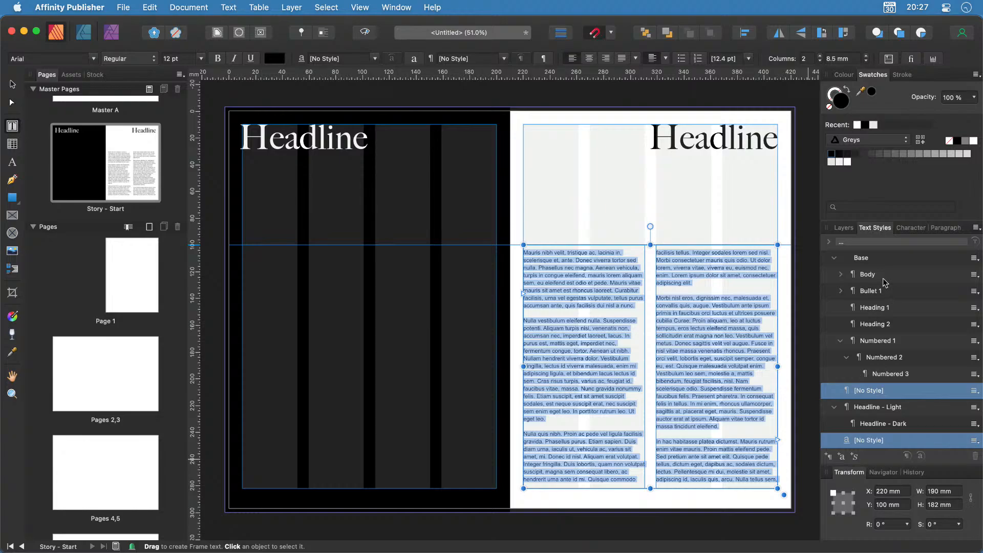
{"action": "left_click", "coordinate": [841, 276]}
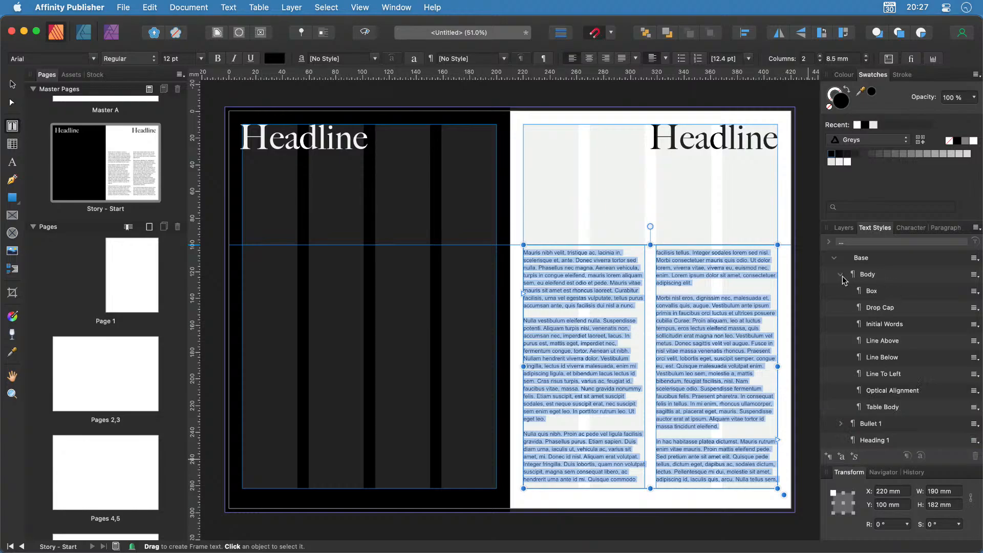
{"action": "left_click", "coordinate": [875, 276]}
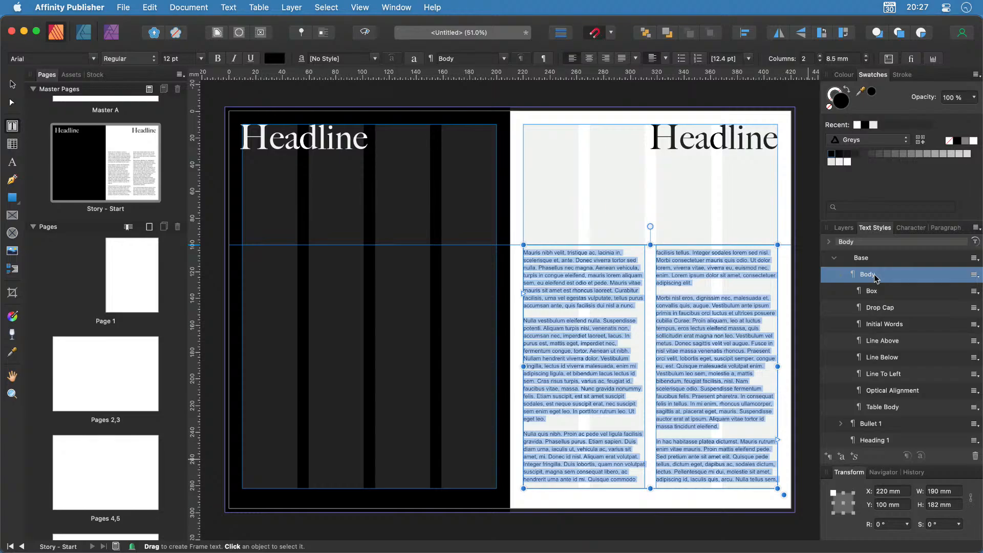
{"action": "right_click", "coordinate": [874, 276]}
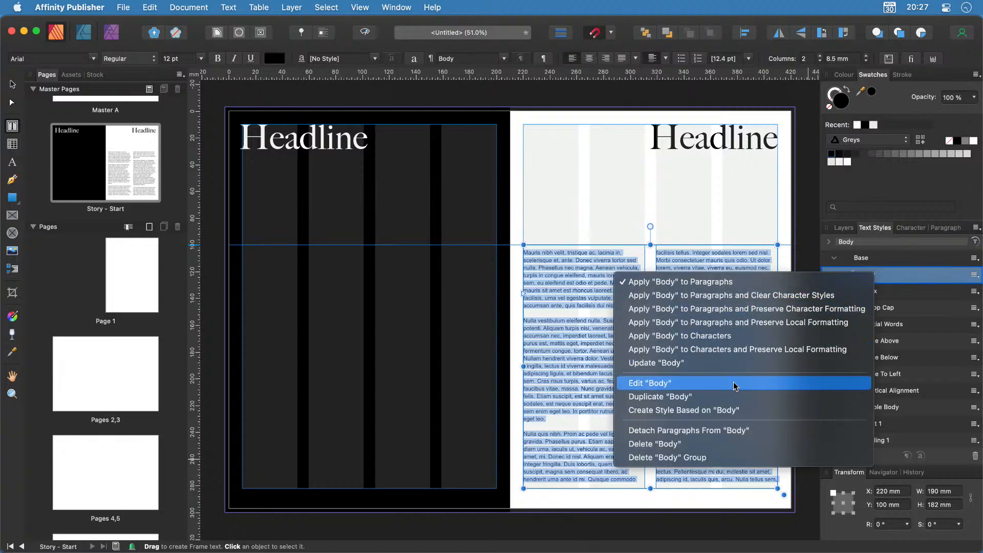
{"action": "left_click", "coordinate": [615, 384]}
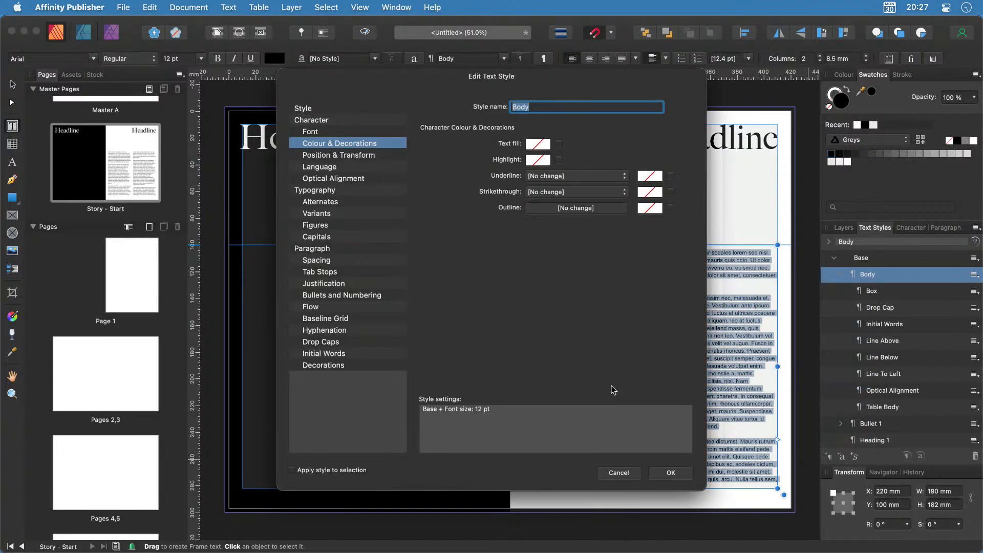
{"action": "left_click", "coordinate": [348, 134]}
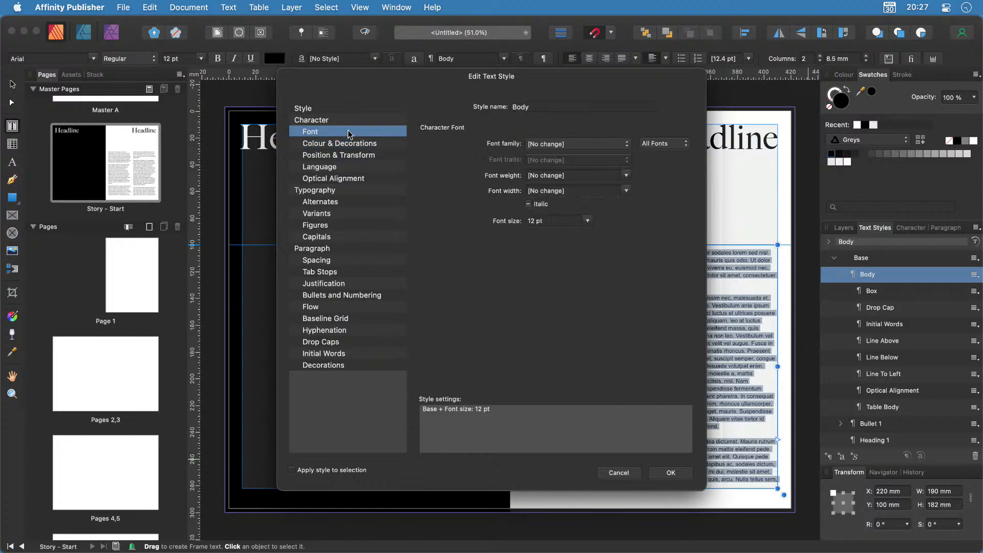
{"action": "left_click", "coordinate": [583, 146]}
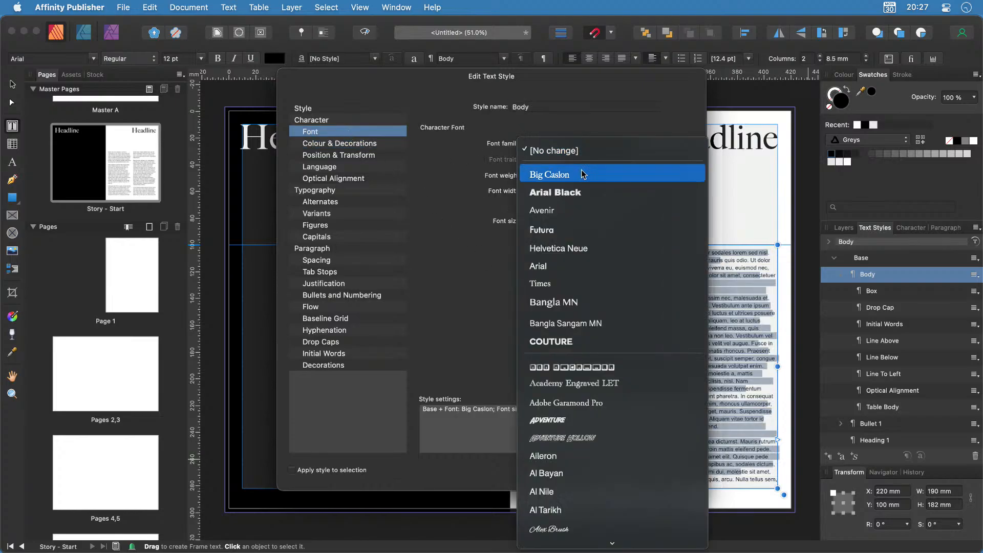
{"action": "left_click", "coordinate": [582, 211]}
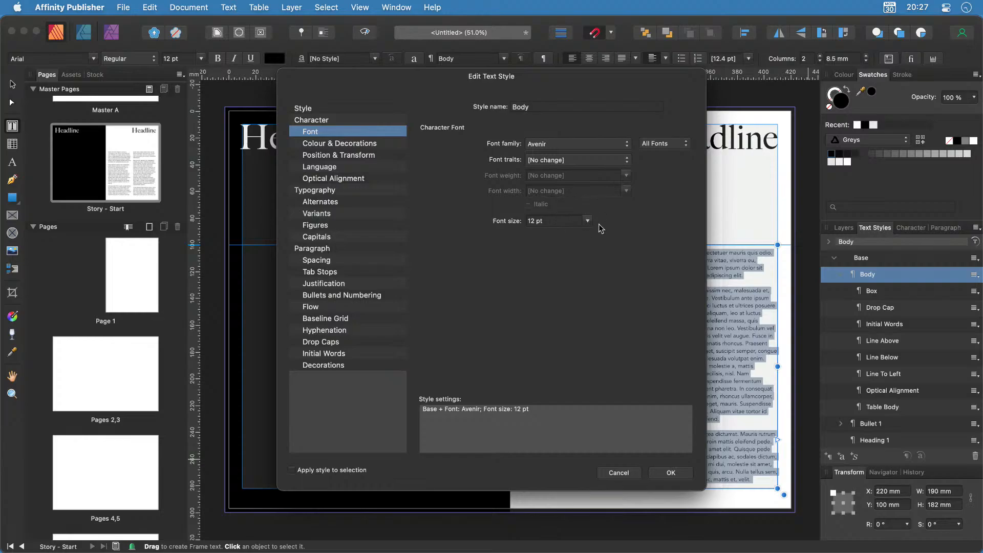
{"action": "left_click", "coordinate": [587, 220]}
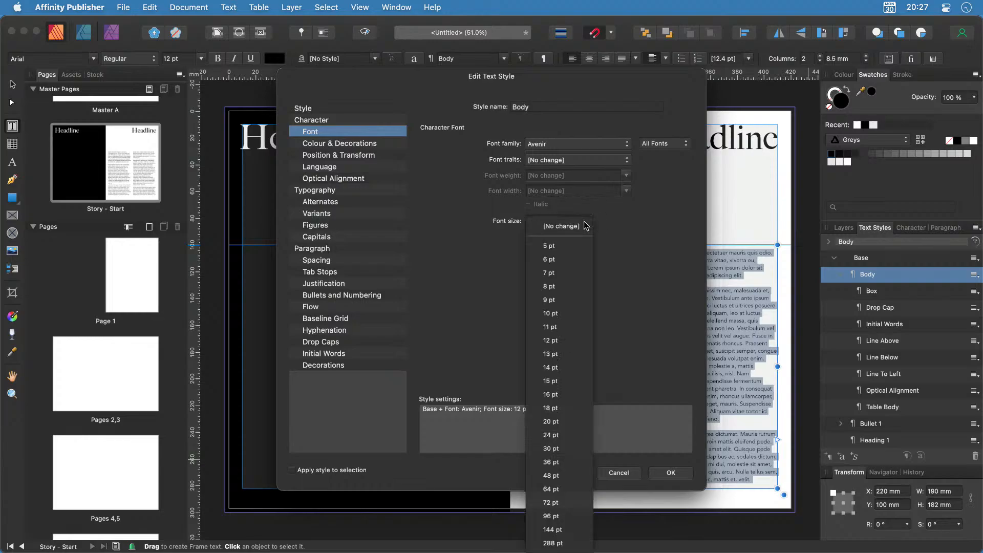
{"action": "left_click", "coordinate": [563, 316]}
{"action": "left_click", "coordinate": [337, 110]}
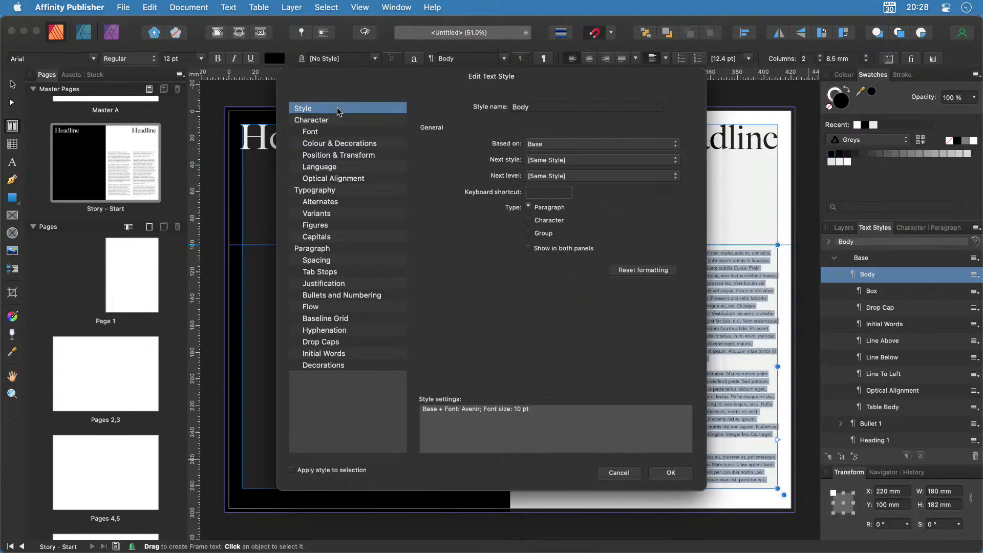
{"action": "left_click", "coordinate": [684, 475]}
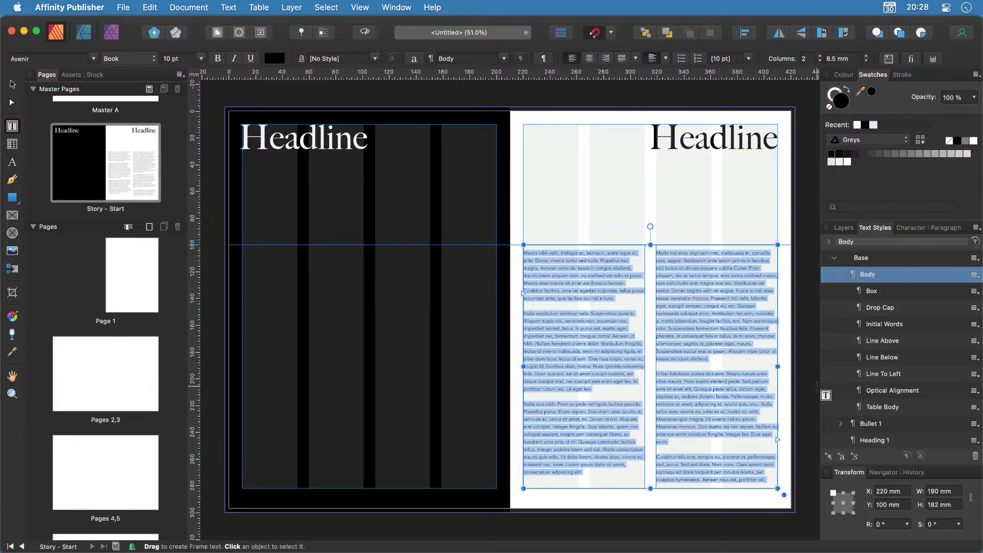
{"action": "key", "text": "super+z"}
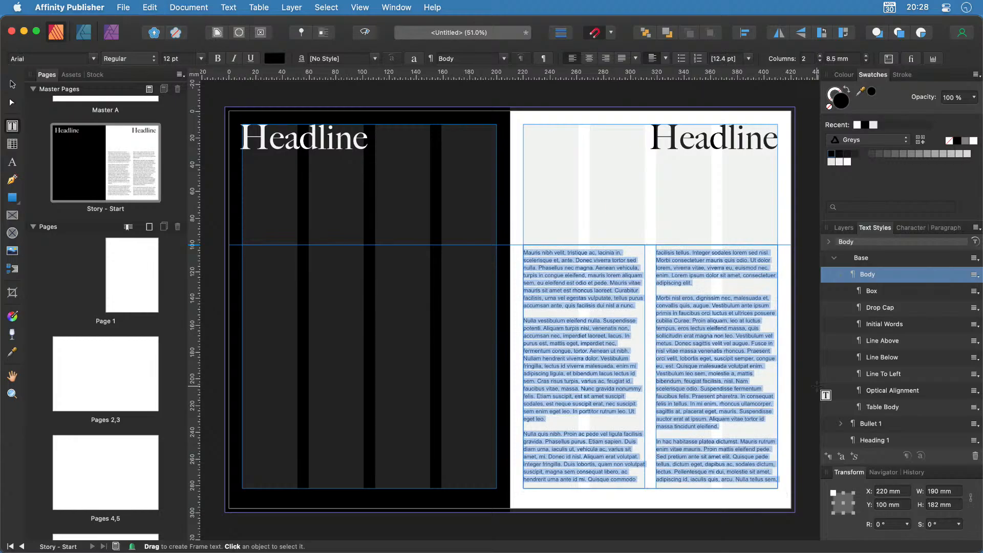
Inspect the Body style's font settings and which style it is based on.
{"action": "right_click", "coordinate": [877, 276]}
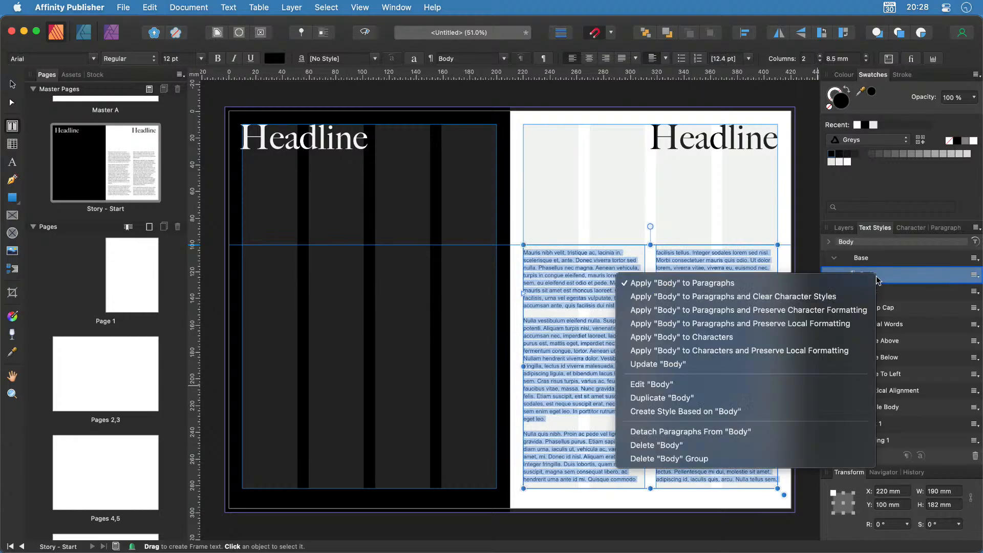
{"action": "left_click", "coordinate": [750, 391]}
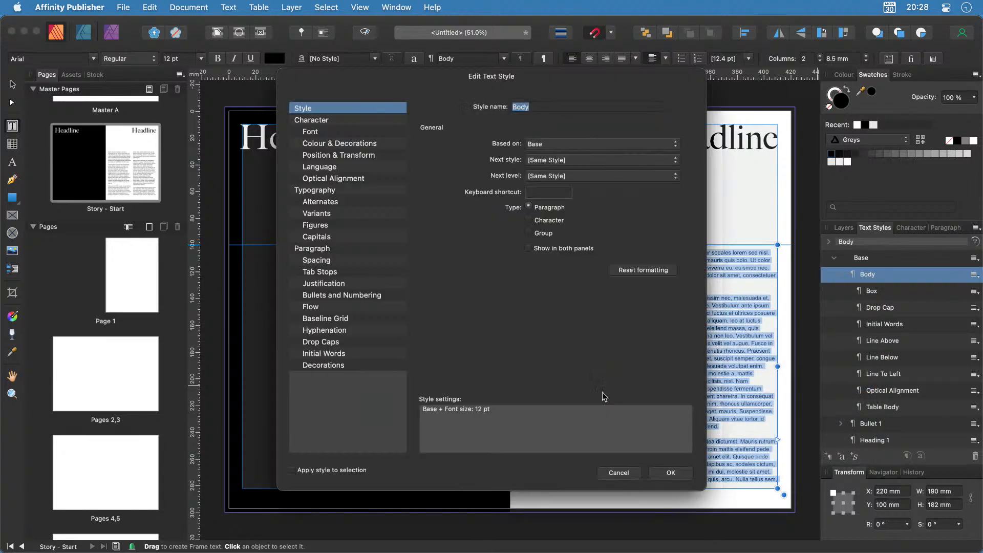
{"action": "left_click", "coordinate": [334, 121]}
{"action": "left_click", "coordinate": [327, 133]}
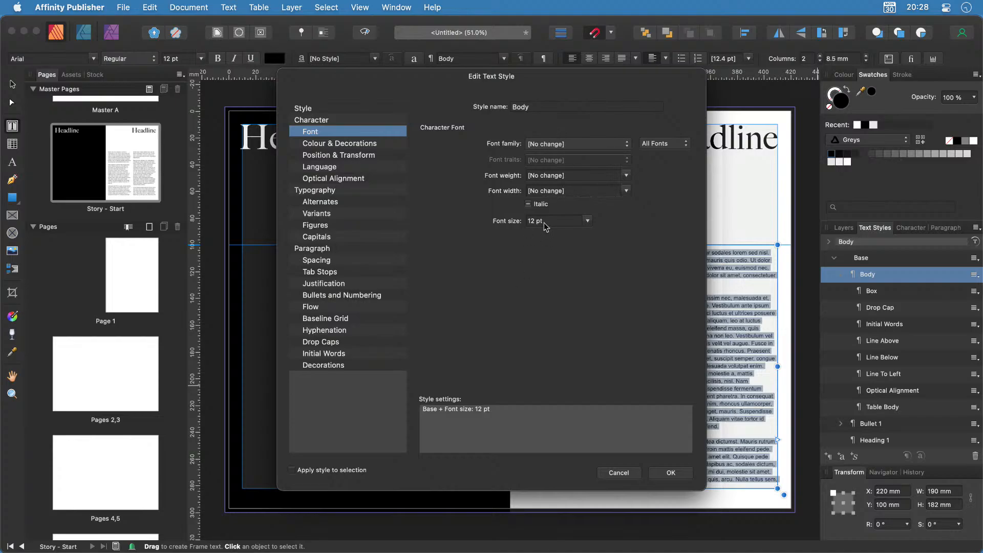
{"action": "left_click", "coordinate": [619, 471]}
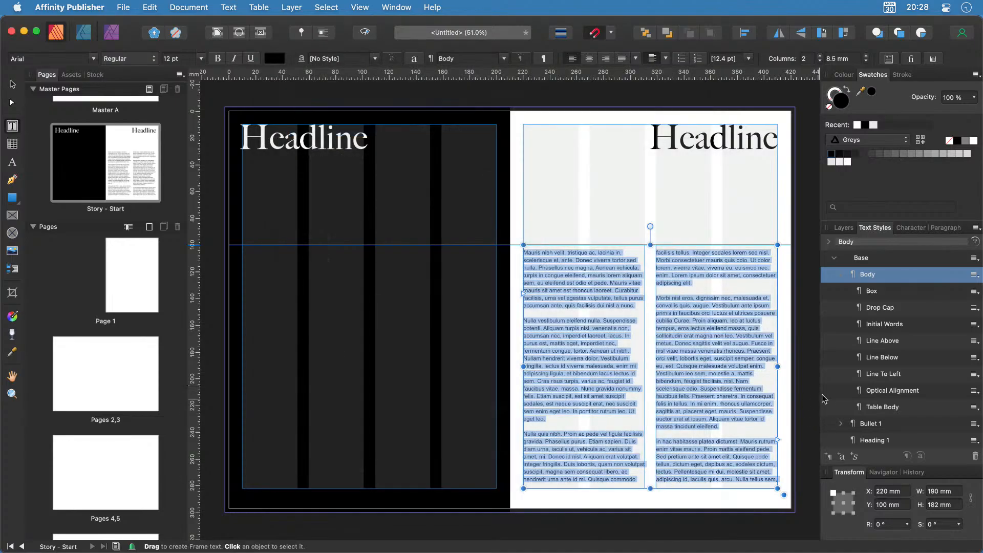
{"action": "right_click", "coordinate": [861, 258]}
{"action": "left_click", "coordinate": [861, 259]}
{"action": "right_click", "coordinate": [871, 277]}
{"action": "left_click", "coordinate": [746, 384]}
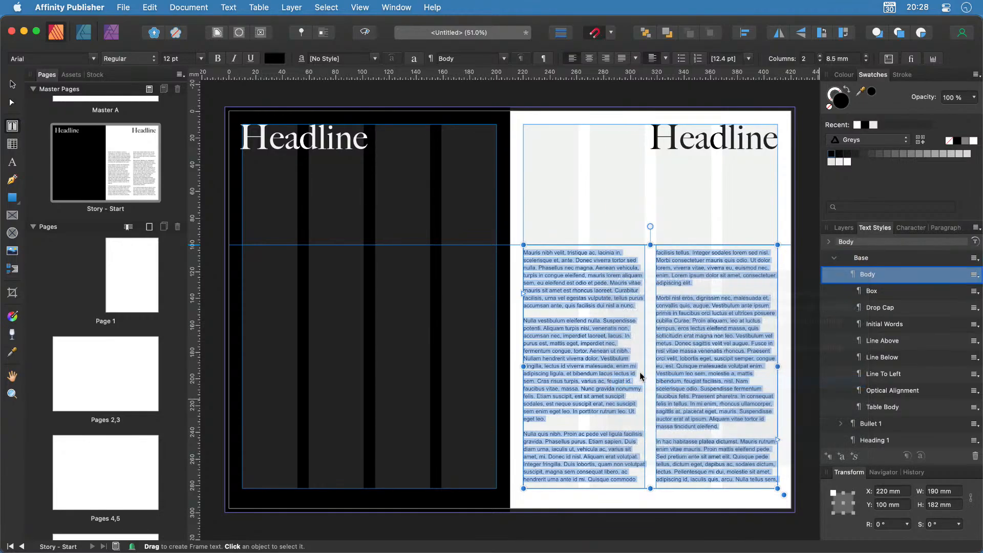
{"action": "left_click", "coordinate": [336, 109]}
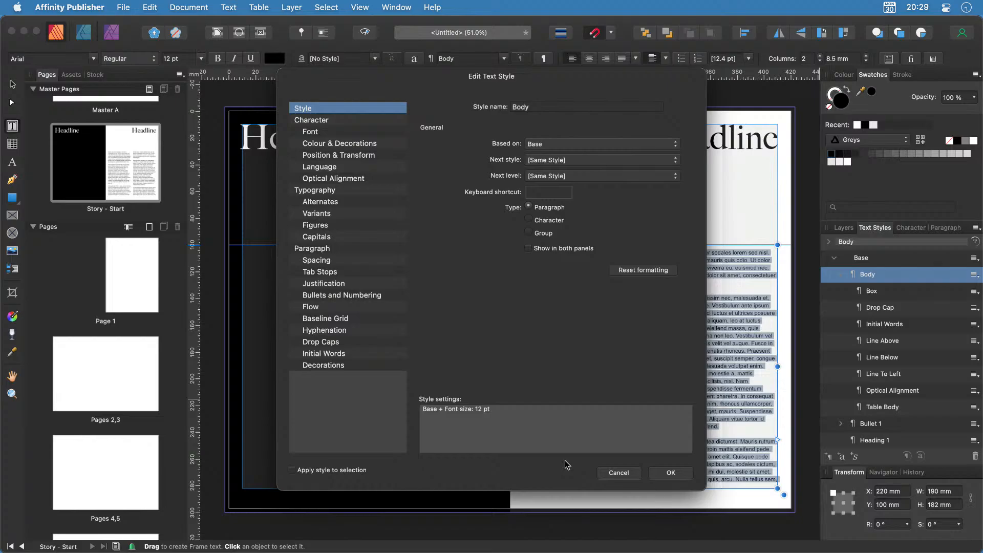
{"action": "left_click", "coordinate": [616, 473]}
Change the Base style's font family to Avenir.
{"action": "right_click", "coordinate": [885, 263]}
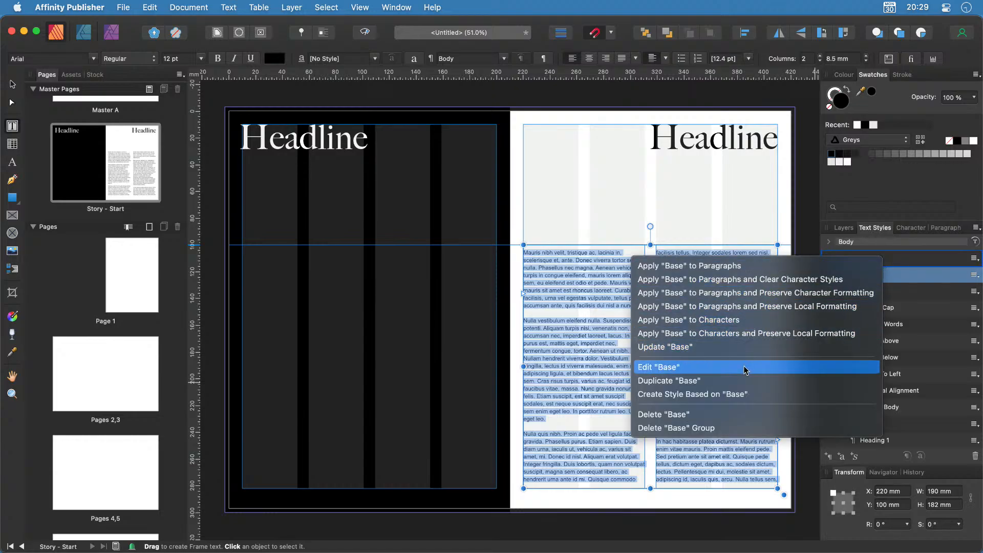
{"action": "left_click", "coordinate": [675, 373]}
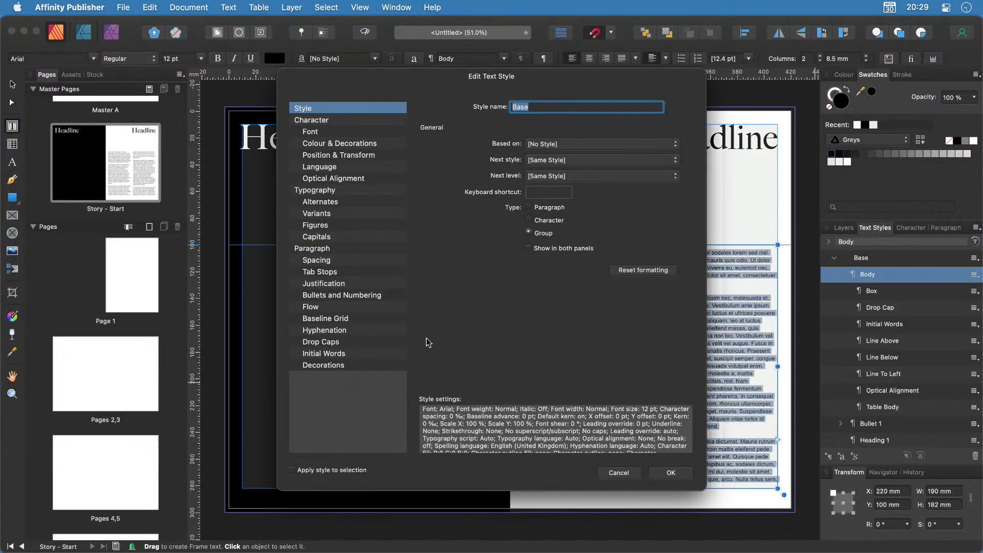
{"action": "left_click", "coordinate": [343, 134]}
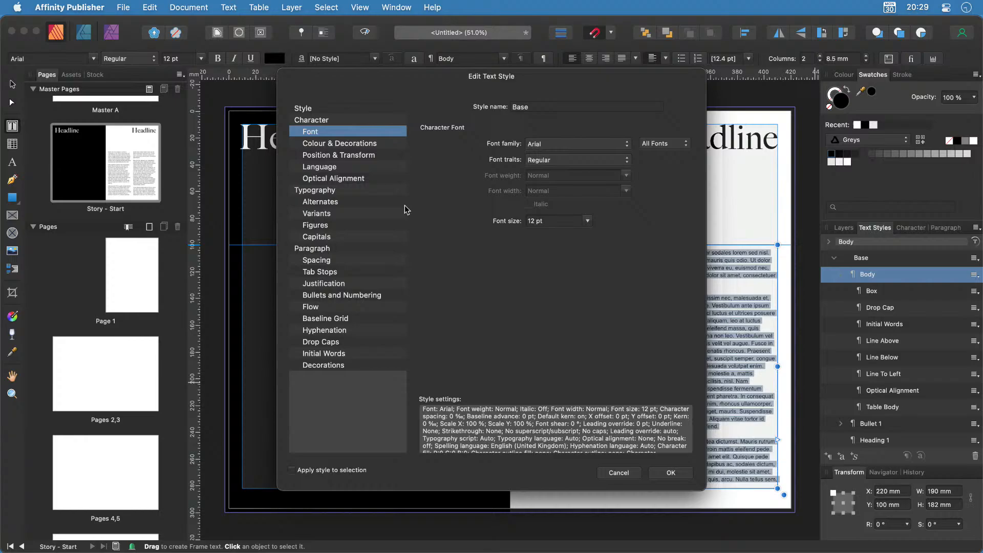
{"action": "left_click", "coordinate": [585, 148]}
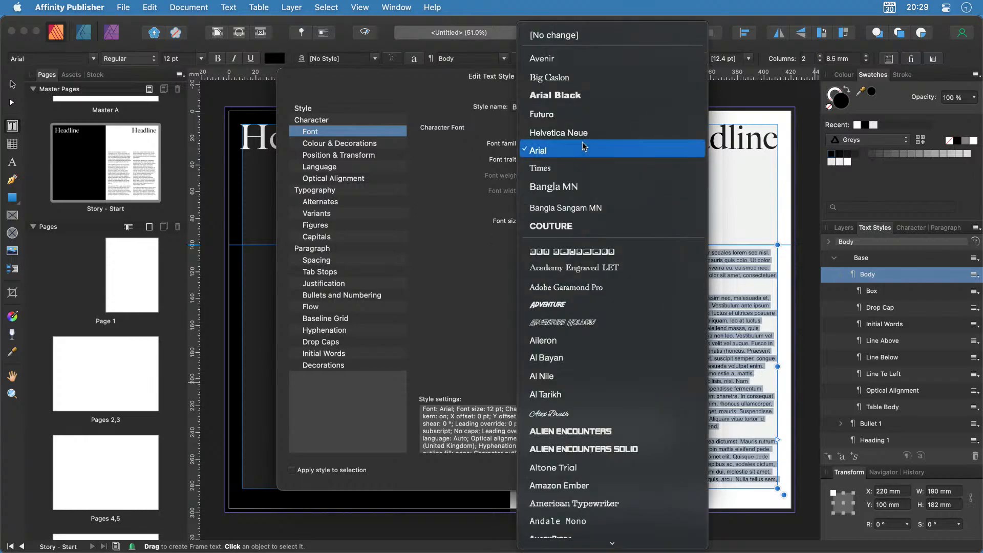
{"action": "left_click", "coordinate": [579, 61]}
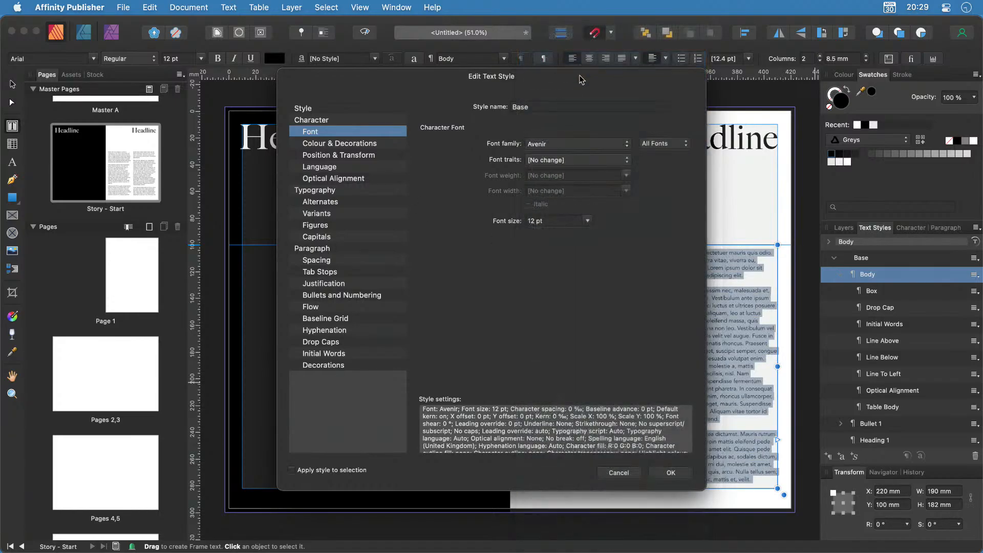
{"action": "left_click", "coordinate": [671, 472]}
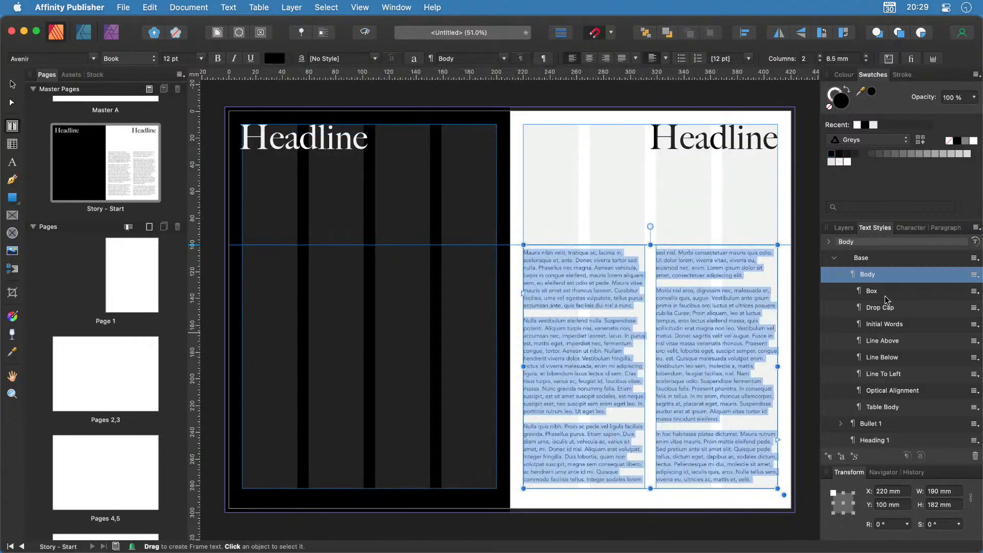
Edit the Body style to use a 10 pt font size.
{"action": "right_click", "coordinate": [891, 275]}
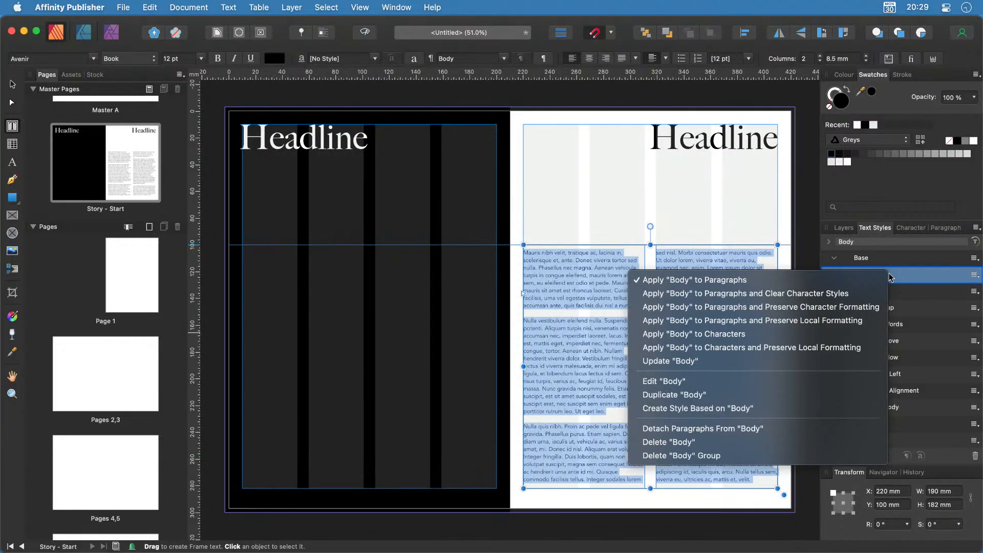
{"action": "left_click", "coordinate": [763, 382]}
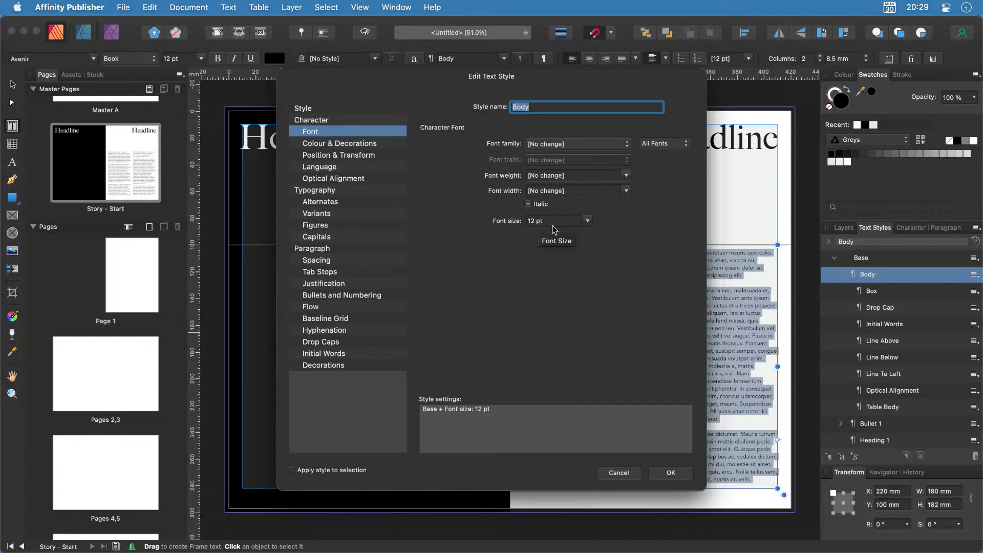
{"action": "left_click", "coordinate": [589, 221]}
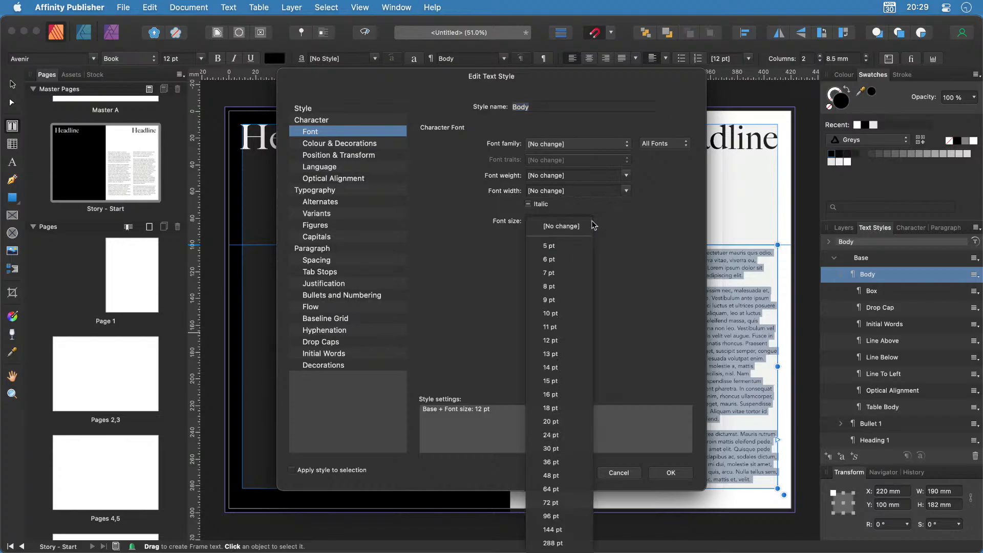
{"action": "left_click", "coordinate": [570, 314]}
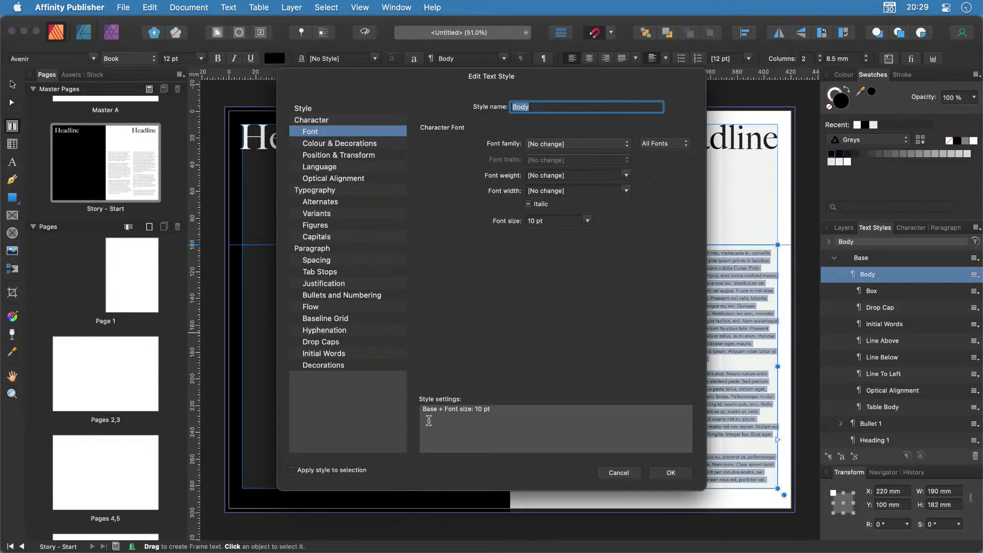
{"action": "left_click", "coordinate": [672, 474]}
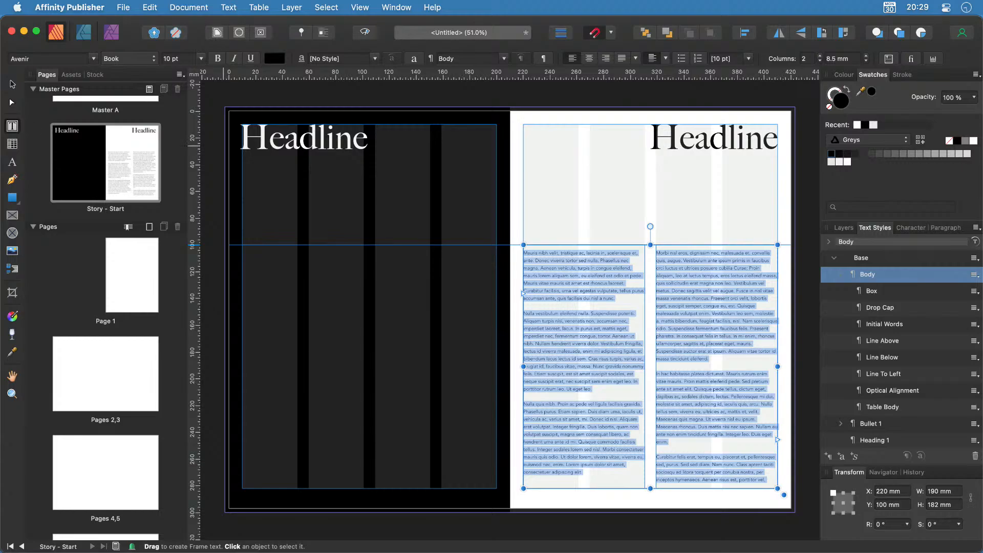
Duplicate the right-page headline below it at 24 pt and slide it toward the right margin.
{"action": "left_click", "coordinate": [14, 85]}
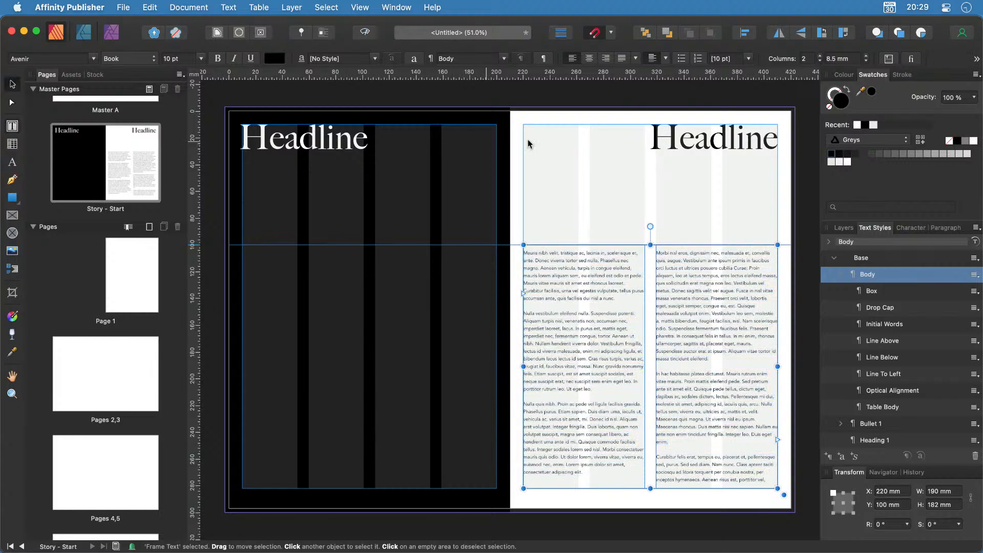
{"action": "left_click", "coordinate": [678, 137]}
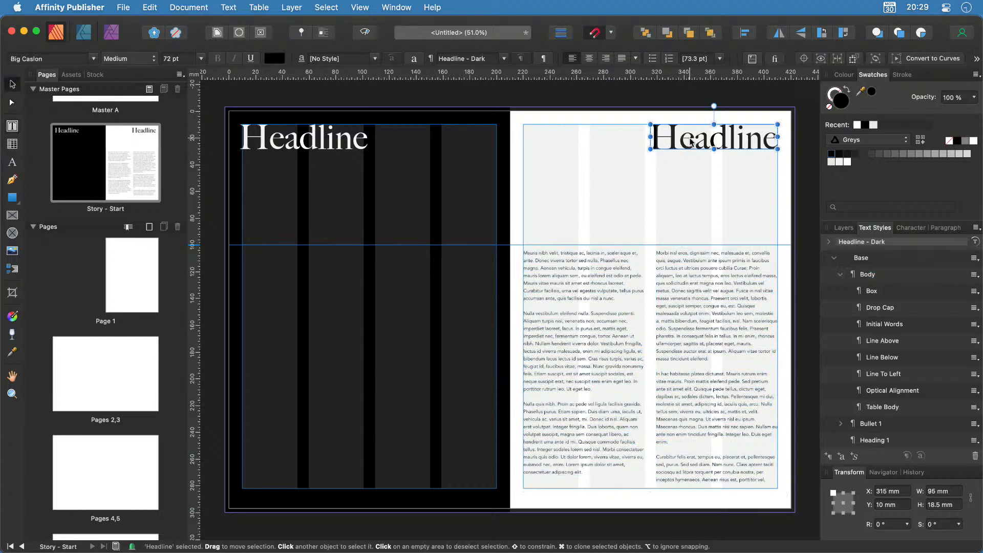
{"action": "left_click_drag", "start_coordinate": [691, 143], "coordinate": [700, 216]}
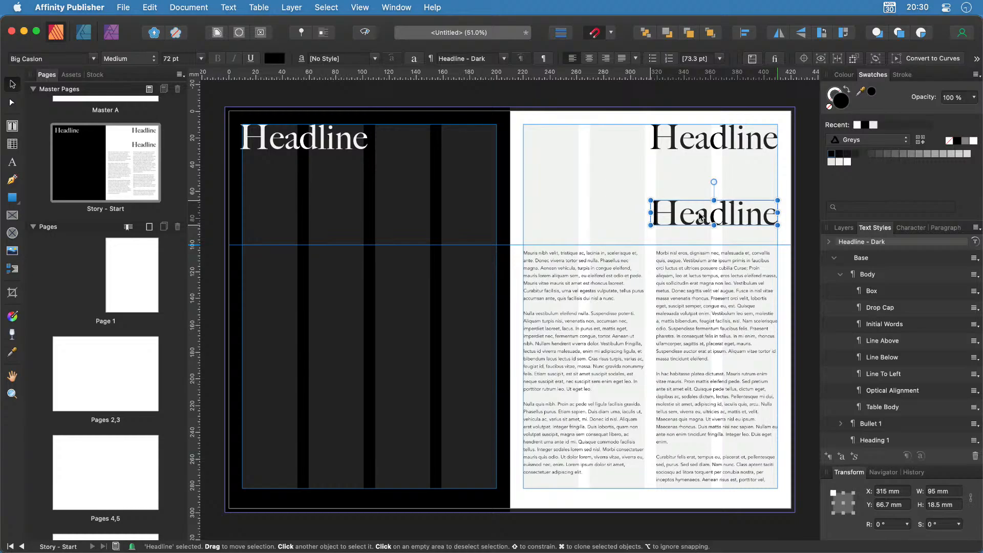
{"action": "left_click", "coordinate": [201, 58]}
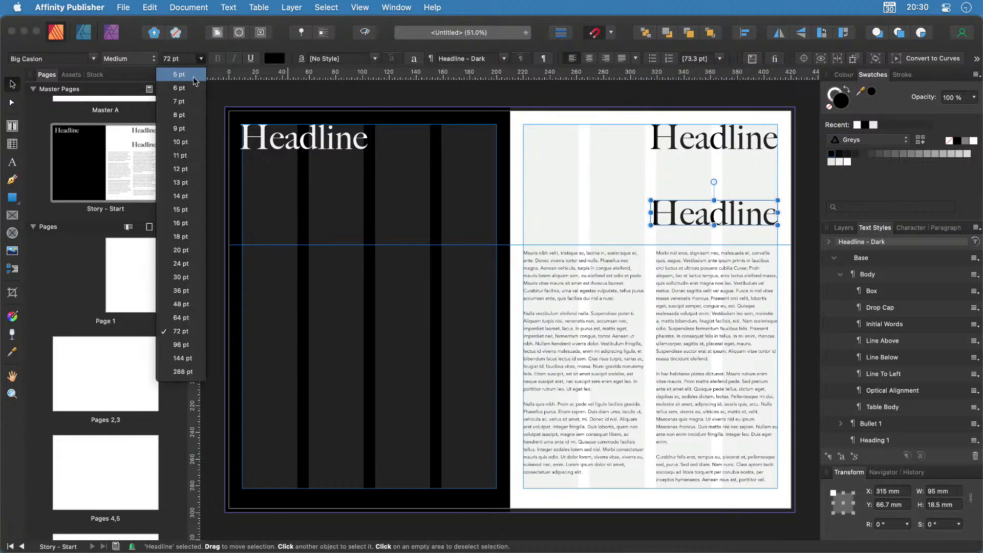
{"action": "left_click", "coordinate": [192, 267]}
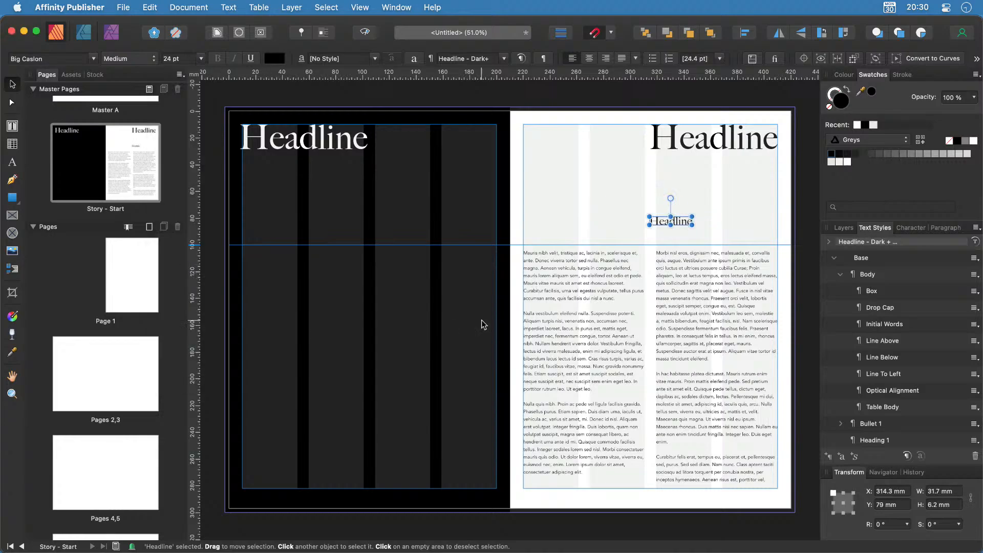
{"action": "left_click_drag", "start_coordinate": [680, 225], "coordinate": [762, 221]}
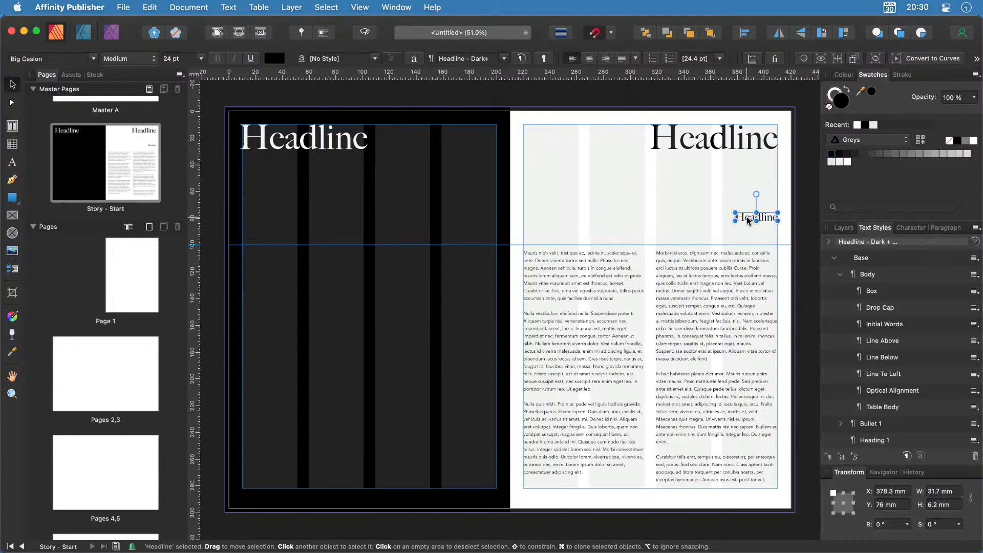
Right-align both the small 24 pt headline and the large right-page headline.
{"action": "left_click", "coordinate": [607, 60]}
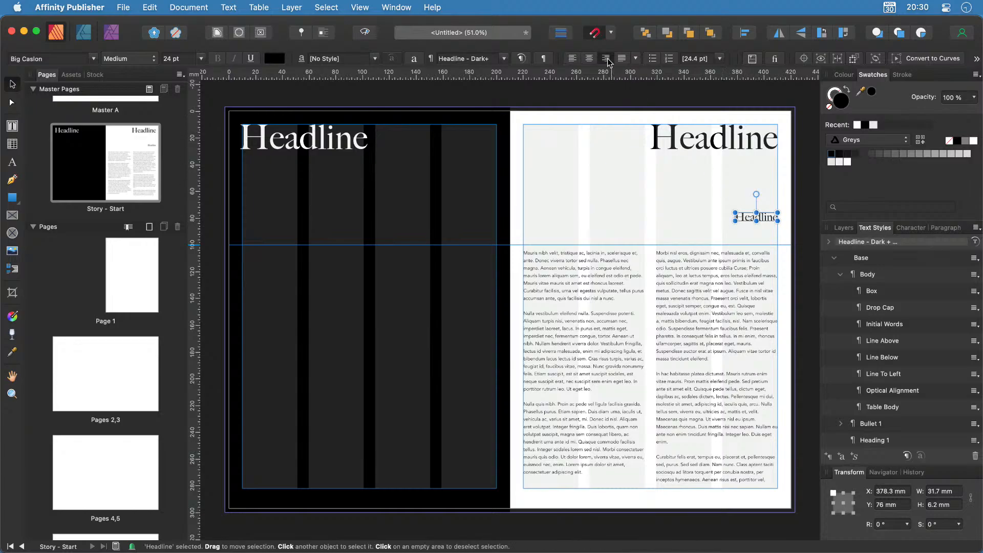
{"action": "left_click", "coordinate": [731, 145]}
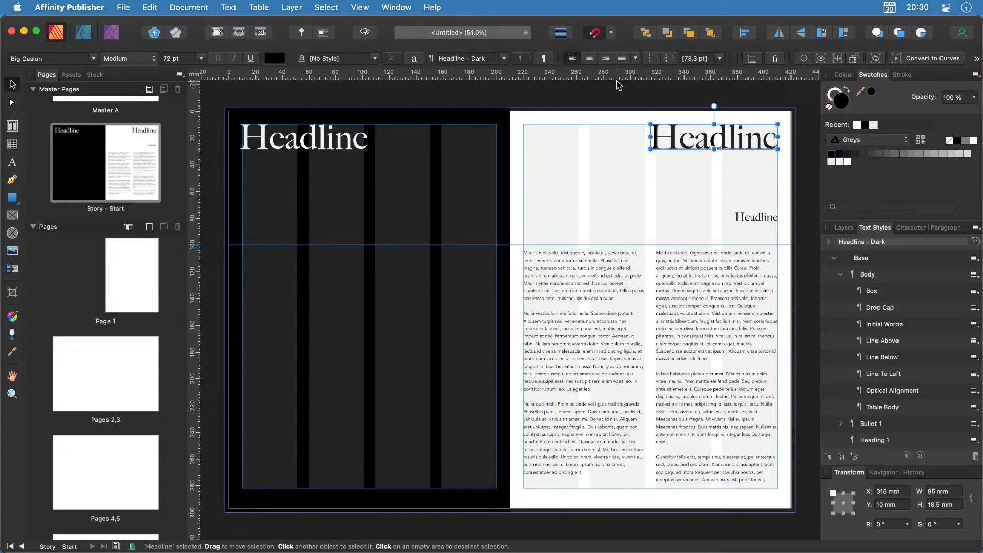
{"action": "left_click", "coordinate": [606, 59]}
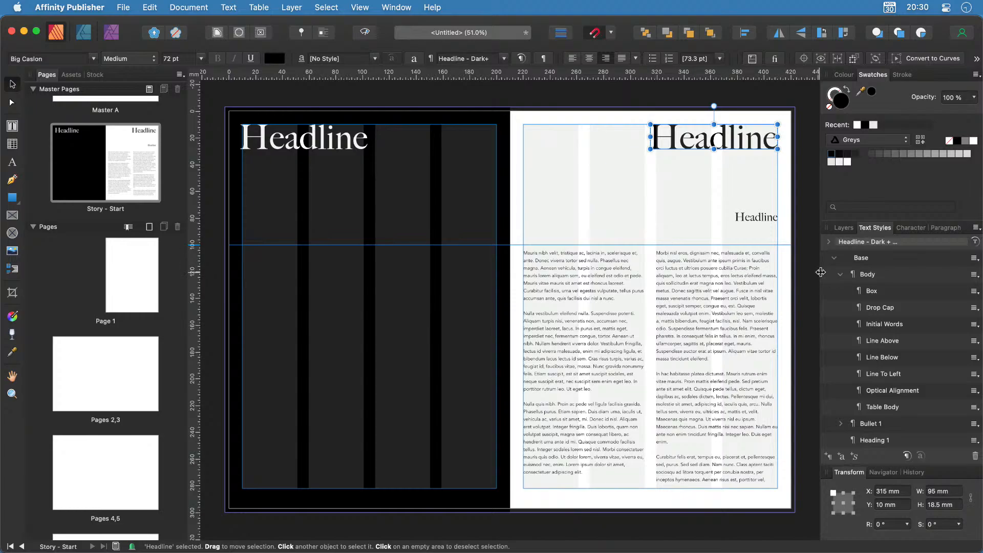
Update the Headline - Dark style from the right-aligned main headline to clear its override.
{"action": "left_click", "coordinate": [841, 274]}
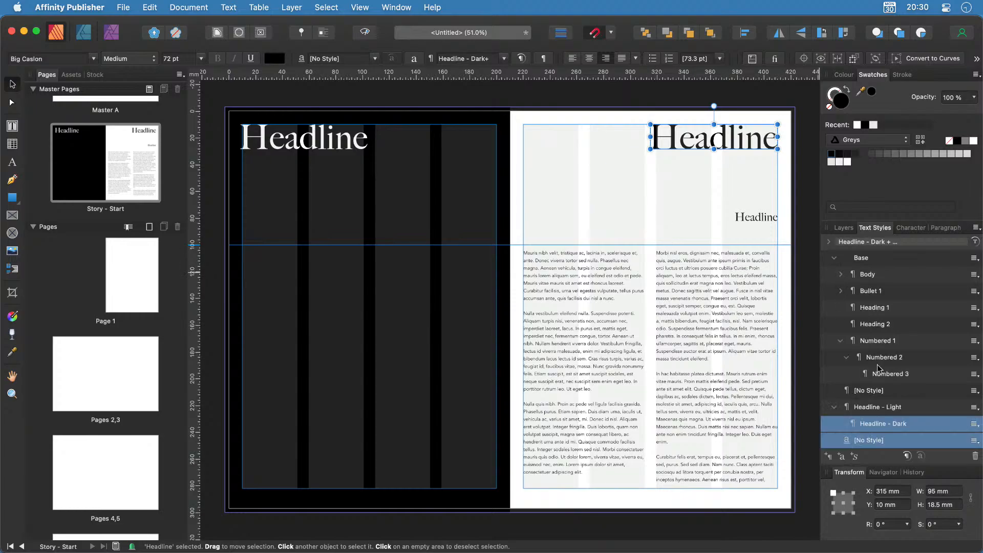
{"action": "scroll", "coordinate": [875, 435], "scroll_direction": "down", "scroll_amount": 3}
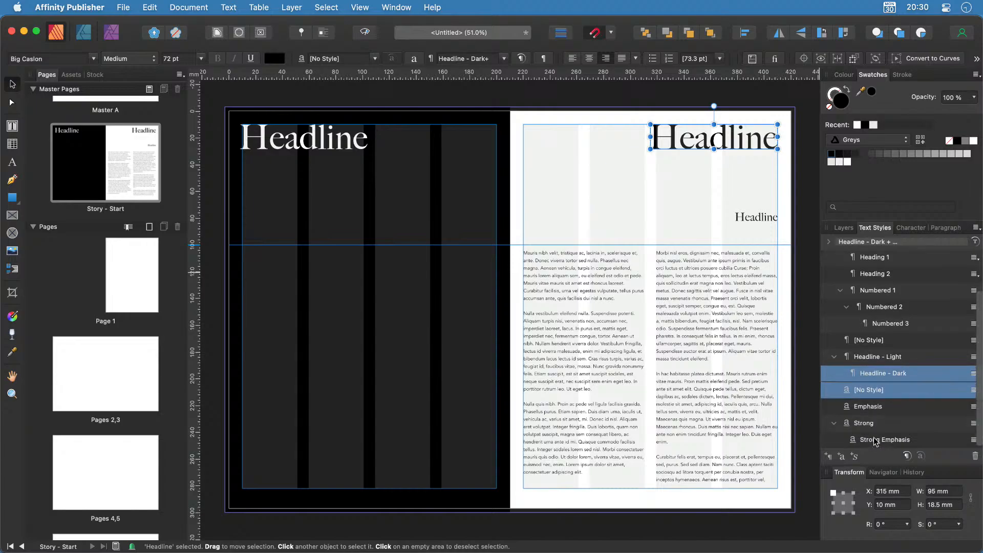
{"action": "right_click", "coordinate": [893, 379]}
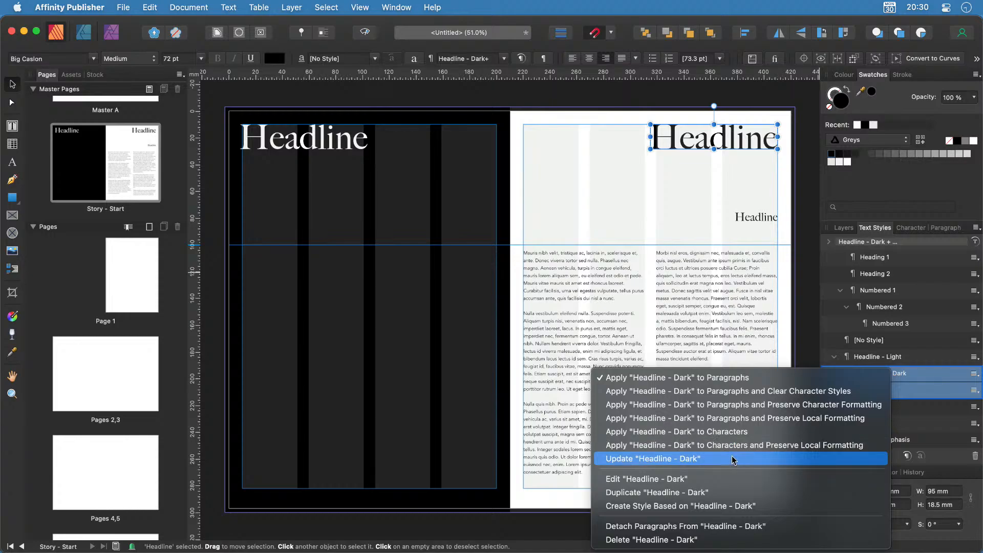
{"action": "left_click", "coordinate": [734, 460]}
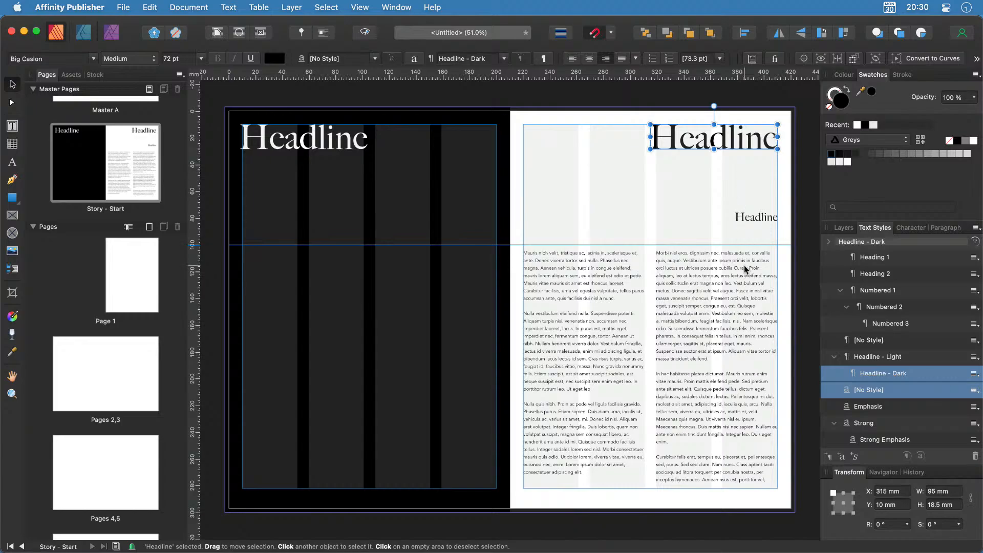
Replace the small headline text under the right-page headline with 'Byline'.
{"action": "left_click", "coordinate": [753, 219]}
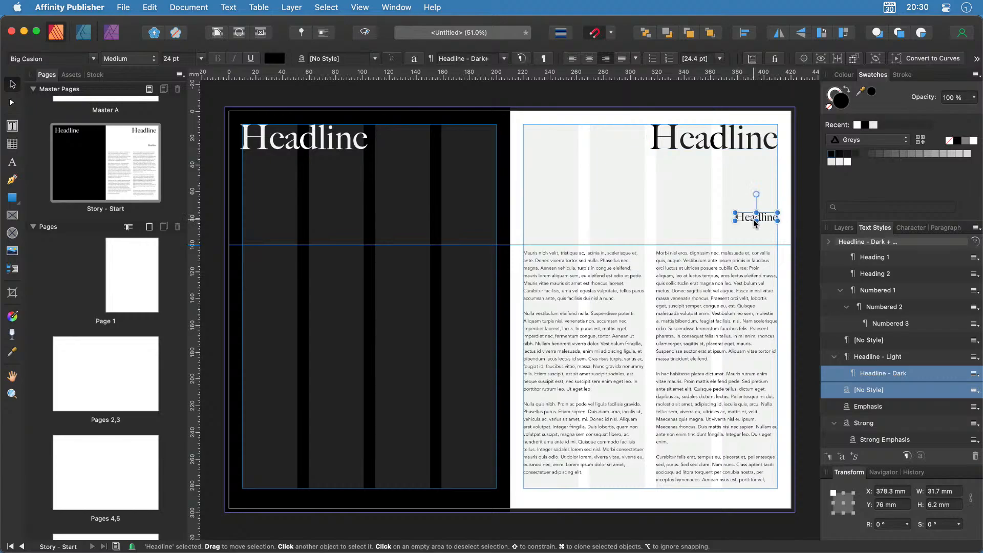
{"action": "double_click", "coordinate": [753, 220]}
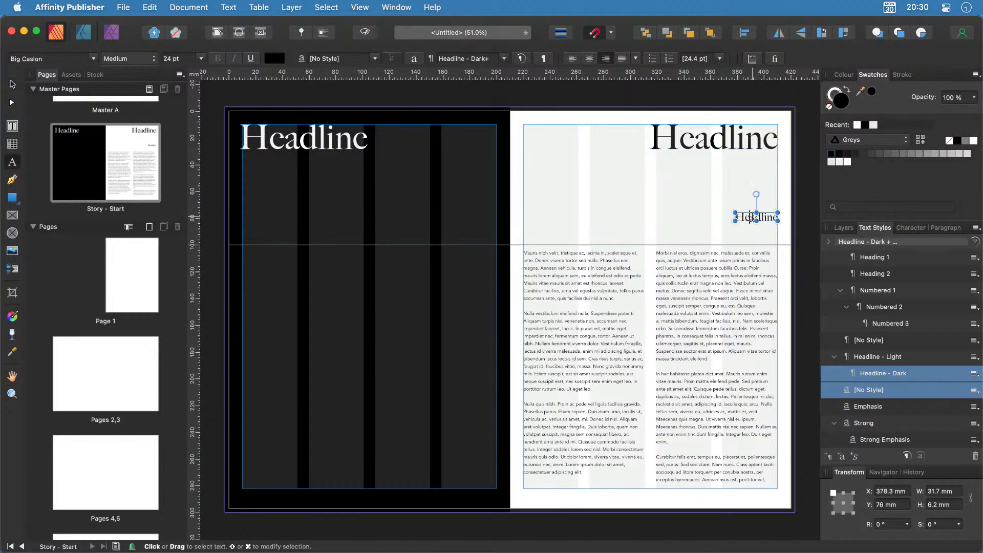
{"action": "double_click", "coordinate": [753, 218]}
{"action": "type", "text": "Byline"}
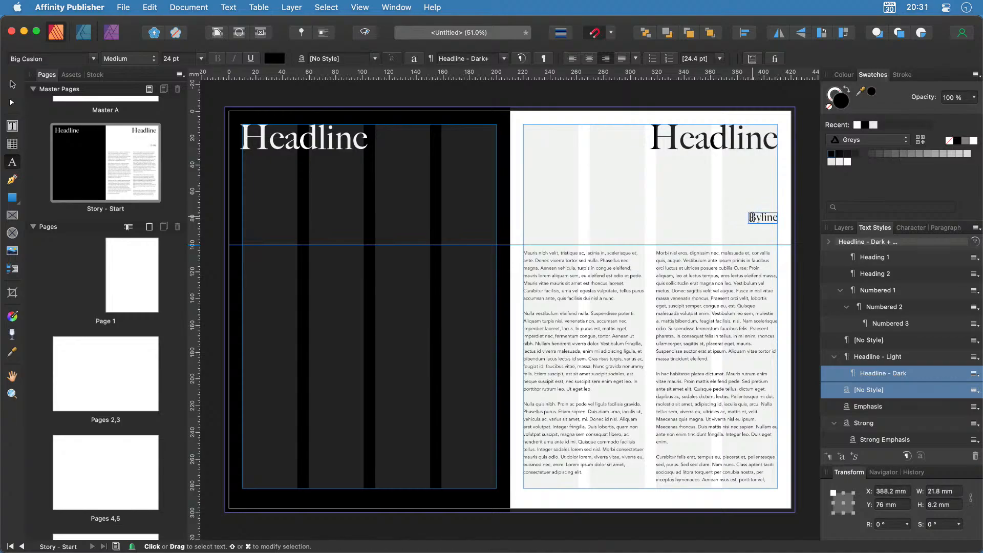
{"action": "key", "text": "Escape"}
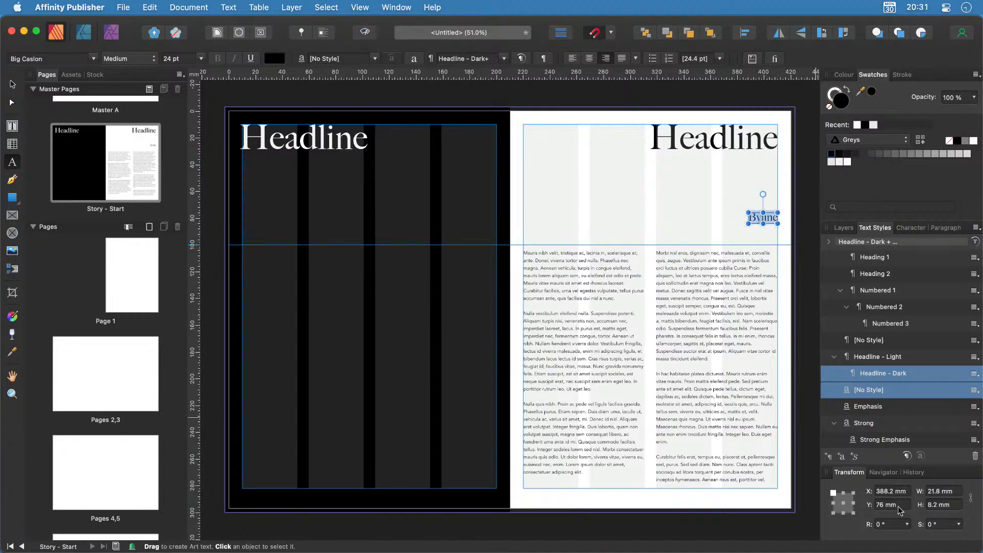
Create a new paragraph style named Byline from it, based on Headline - Dark.
{"action": "left_click", "coordinate": [830, 456]}
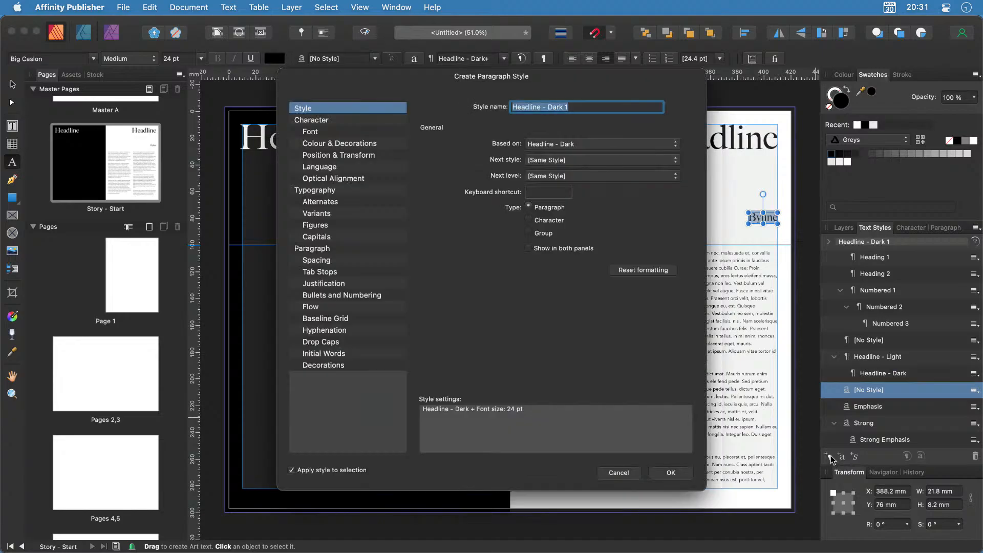
{"action": "type", "text": "Byline"}
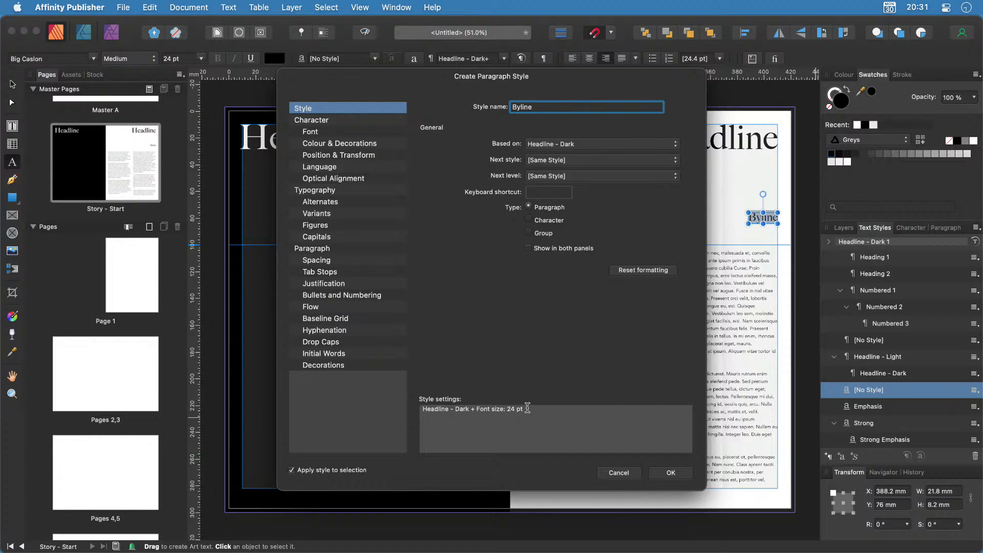
{"action": "left_click", "coordinate": [668, 471]}
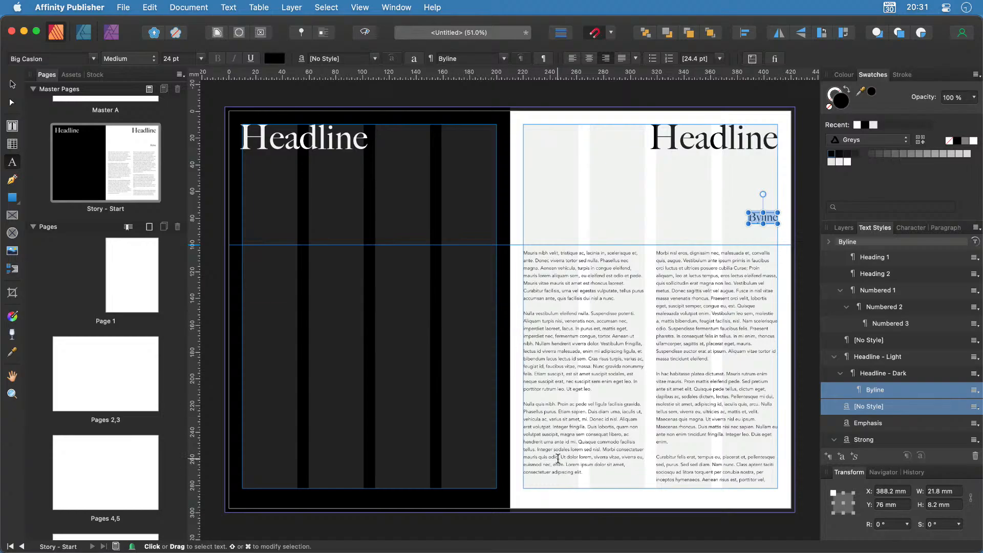
Delete all placeholder text from the Story - Start master's body frame.
{"action": "left_click", "coordinate": [581, 359]}
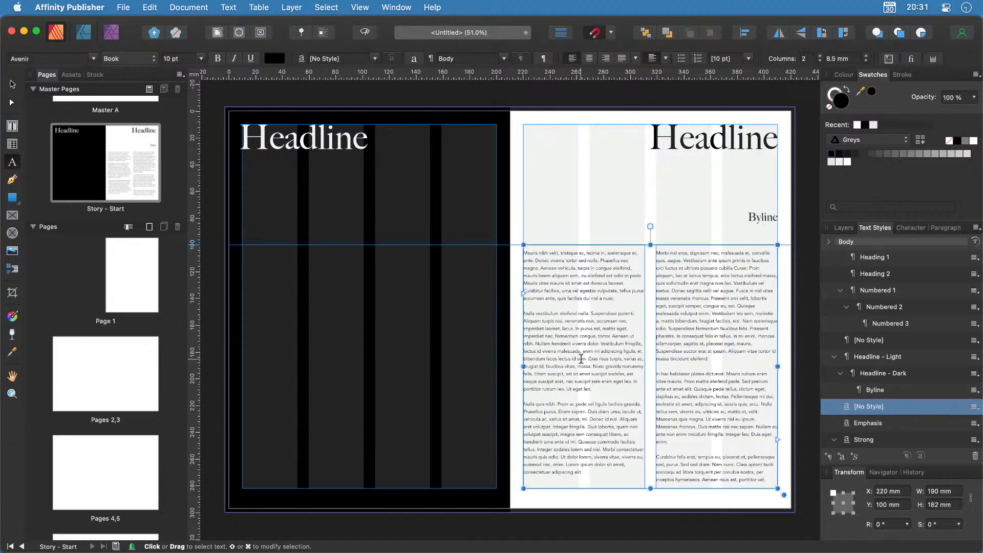
{"action": "key", "text": "super+a"}
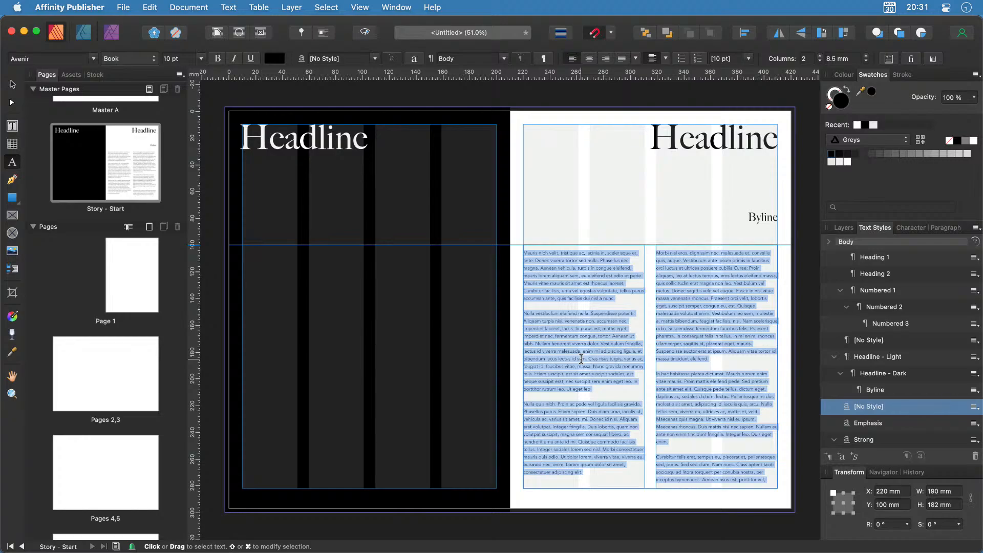
{"action": "key", "text": "BackSpace"}
{"action": "key", "text": "Escape"}
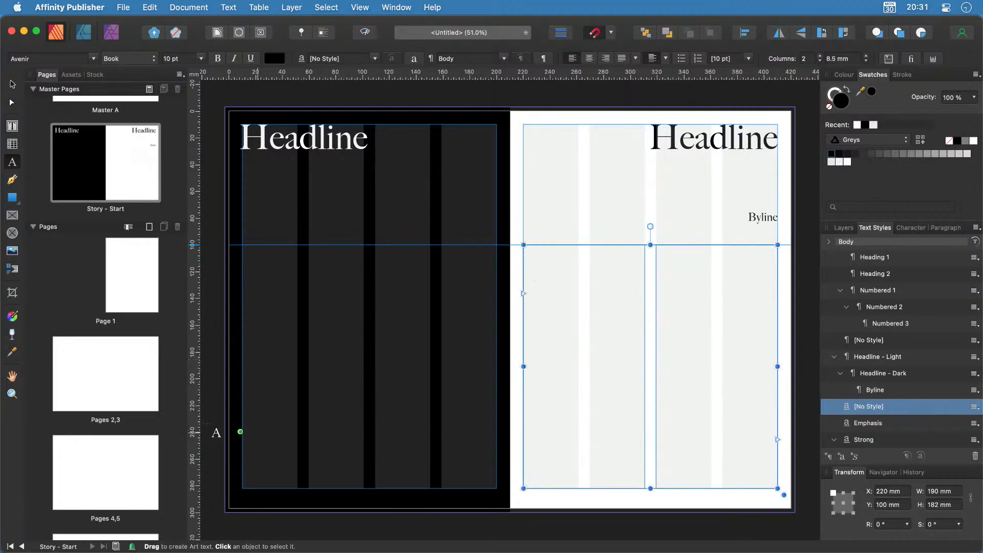
Apply the Story - Start master to the pages 2–3 spread.
{"action": "left_click", "coordinate": [102, 391]}
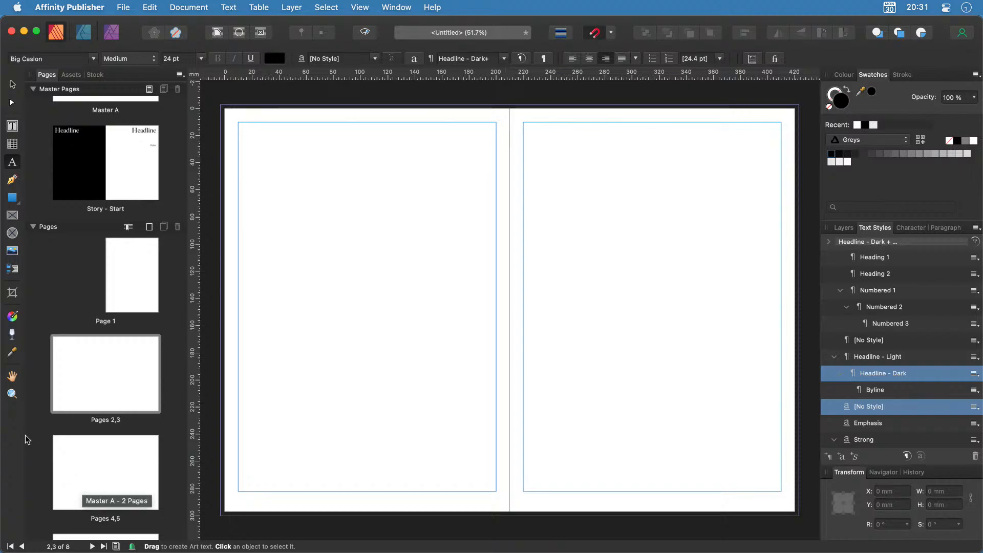
{"action": "left_click_drag", "start_coordinate": [107, 172], "coordinate": [105, 382]}
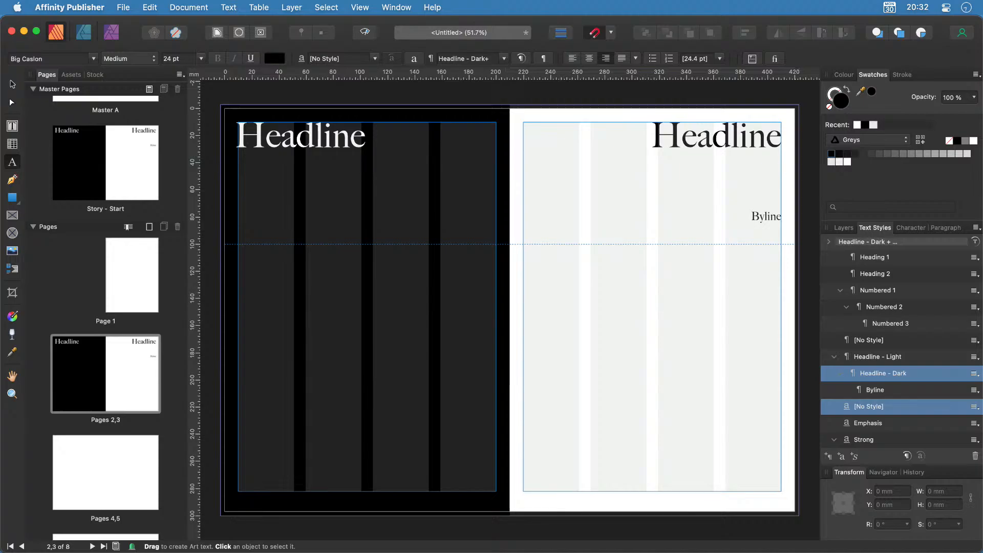
{"action": "key", "text": "super+Tab"}
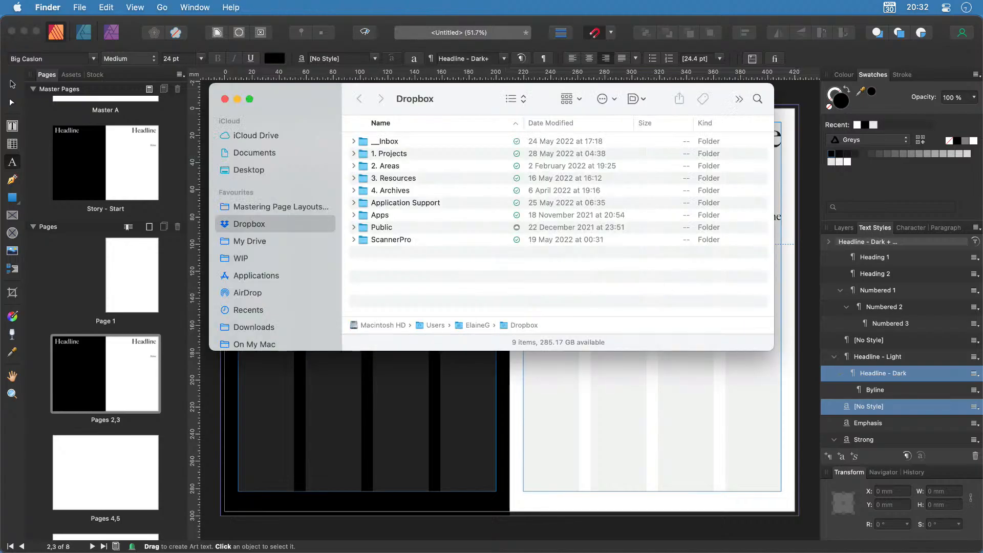
Move the Dropbox Finder window off screen to reveal the Publisher spread.
{"action": "left_click_drag", "start_coordinate": [462, 101], "coordinate": [0, 226]}
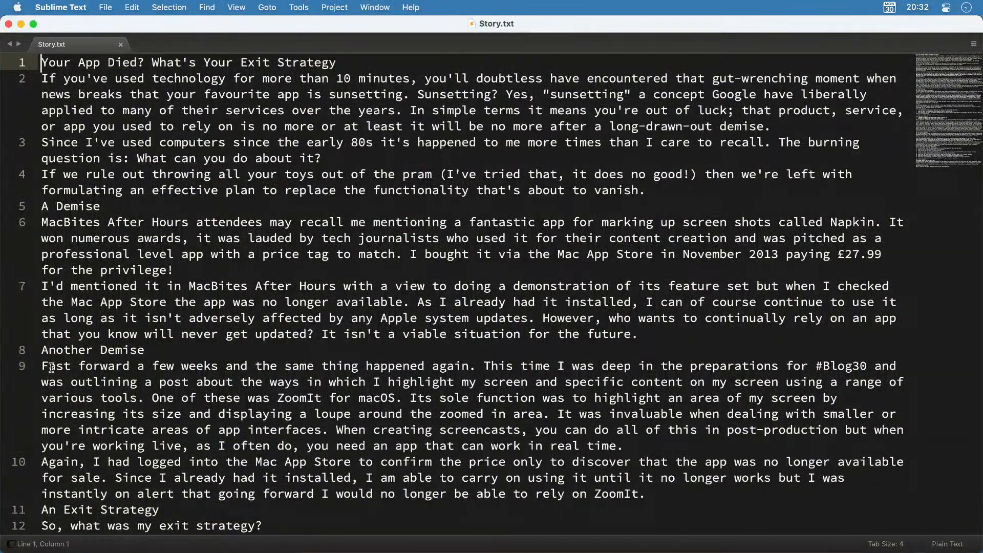
Copy the entire Story.txt article text in Sublime Text.
{"action": "scroll", "coordinate": [560, 417], "scroll_direction": "down", "scroll_amount": 10}
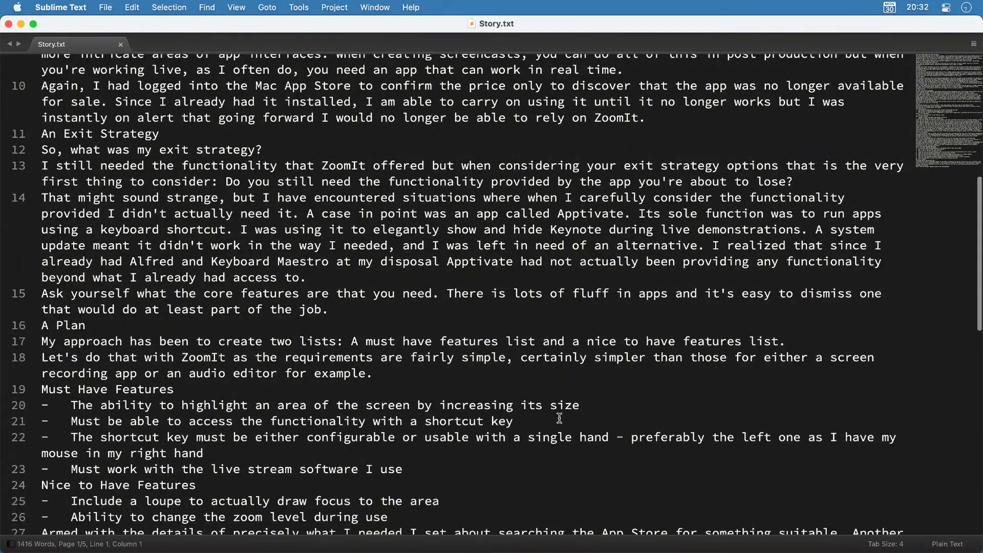
{"action": "scroll", "coordinate": [559, 418], "scroll_direction": "down", "scroll_amount": 15}
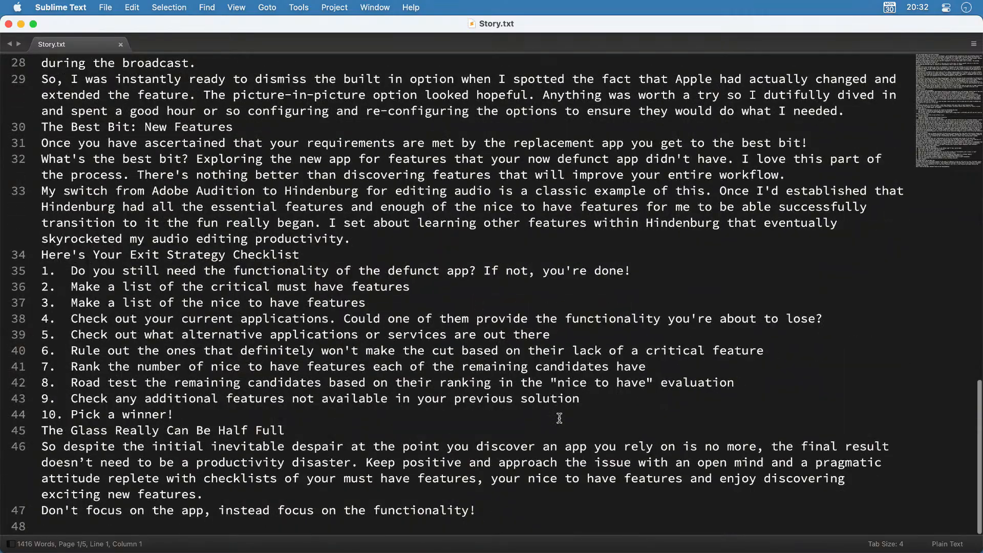
{"action": "scroll", "coordinate": [559, 418], "scroll_direction": "up", "scroll_amount": 15}
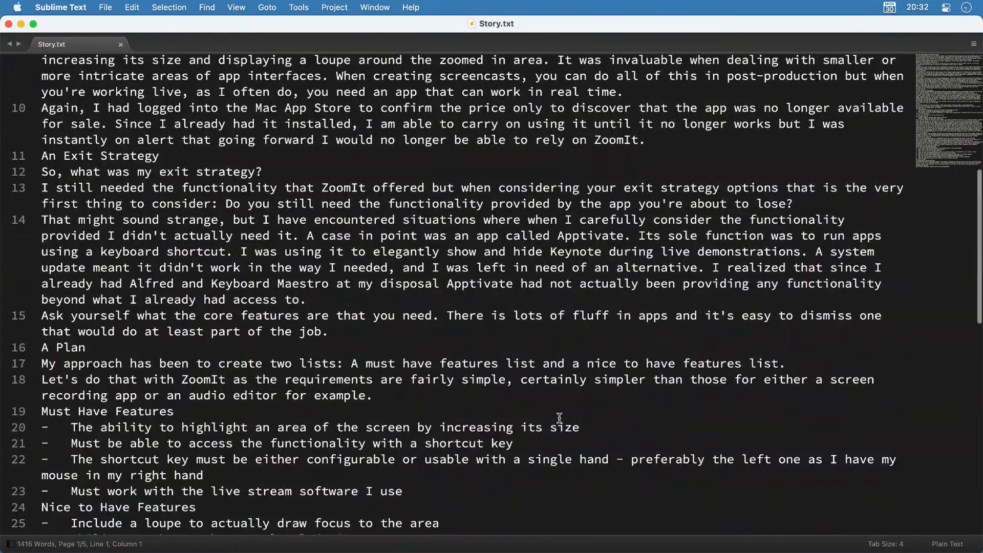
{"action": "left_click", "coordinate": [559, 418]}
{"action": "key", "text": "super+a"}
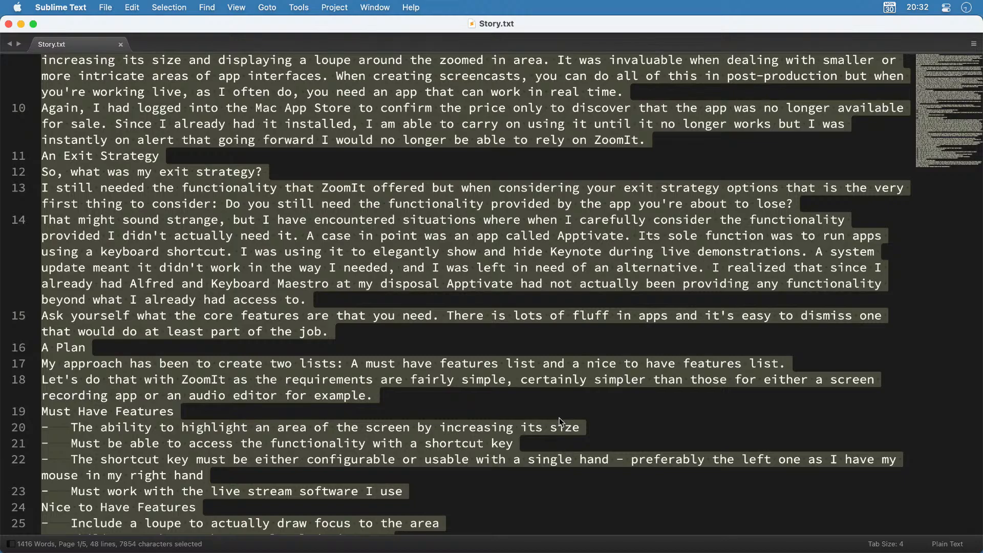
{"action": "key", "text": "super+c"}
Paste the copied article into the right page's empty two-column body frame.
{"action": "key", "text": "super+Tab"}
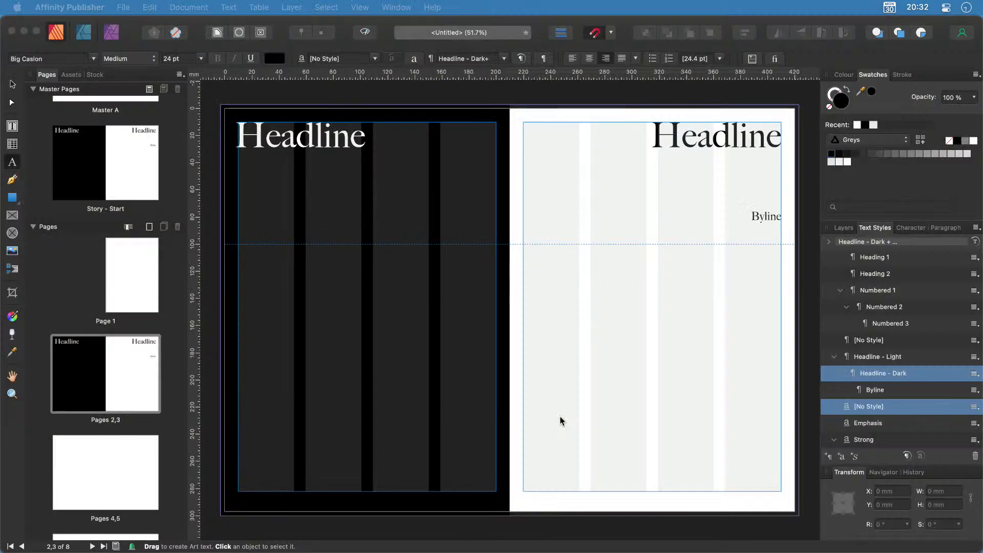
{"action": "left_click", "coordinate": [550, 292]}
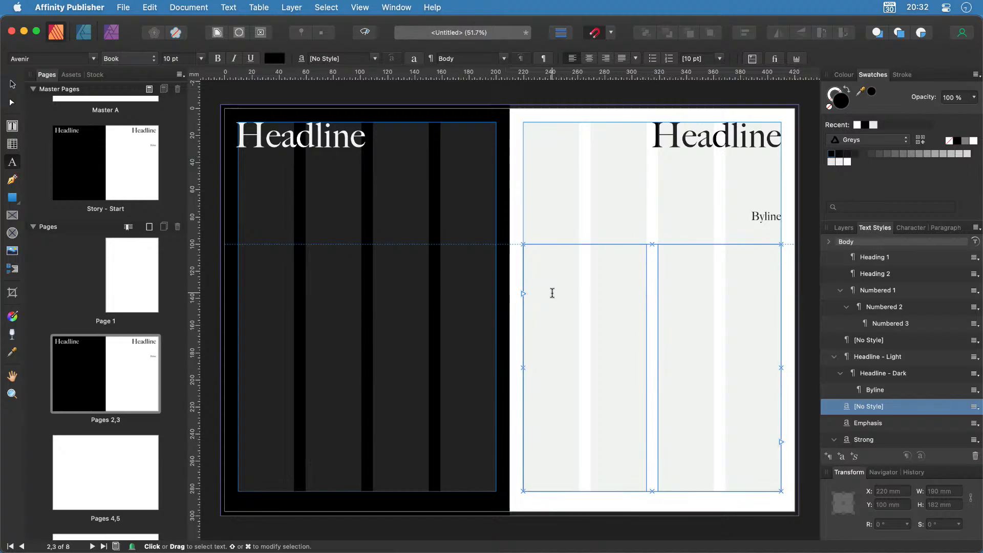
{"action": "key", "text": "super+v"}
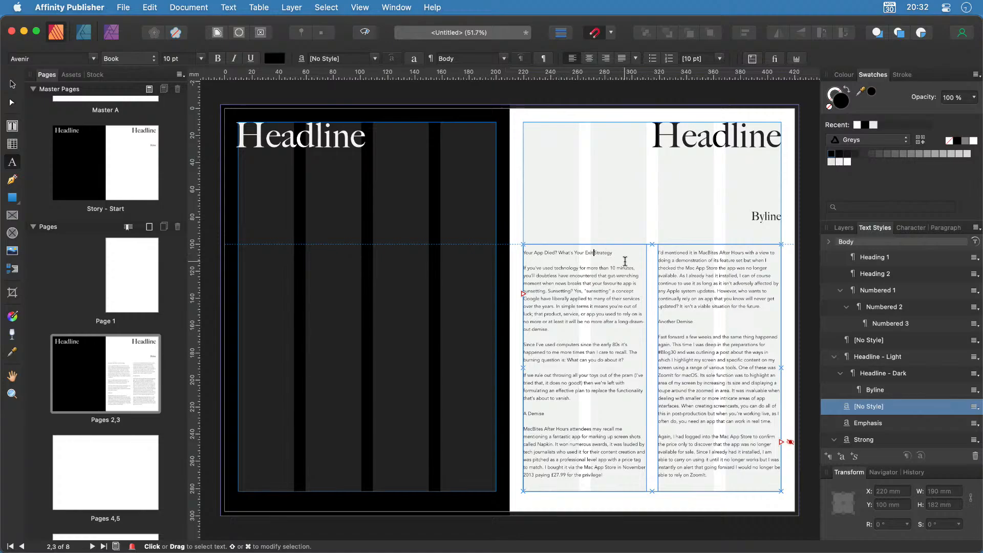
{"action": "scroll", "coordinate": [625, 262], "scroll_direction": "up", "scroll_amount": 4}
Delete 'Your App Died?' from the article's opening line.
{"action": "scroll", "coordinate": [624, 261], "scroll_direction": "up", "scroll_amount": 2}
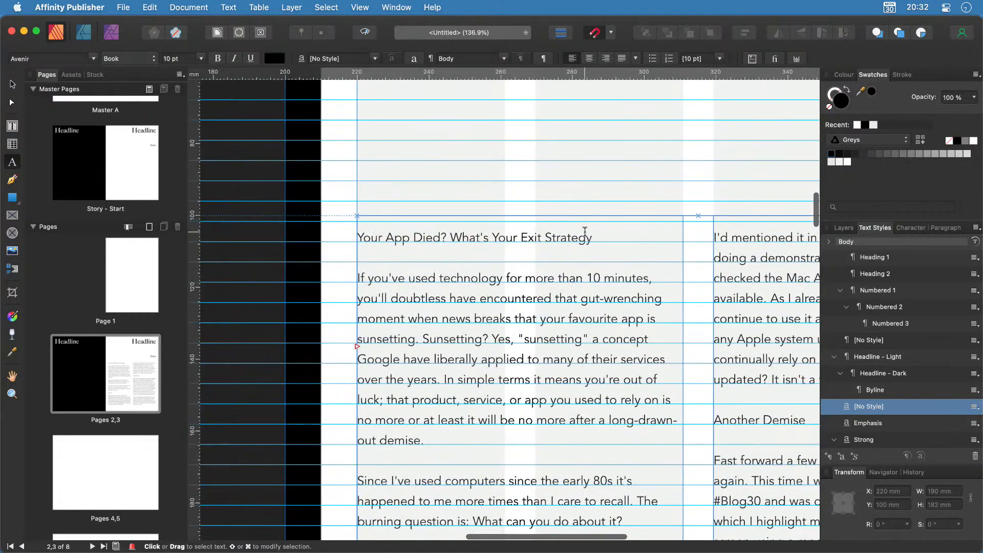
{"action": "left_click_drag", "start_coordinate": [446, 237], "coordinate": [332, 232]}
{"action": "key", "text": "BackSpace"}
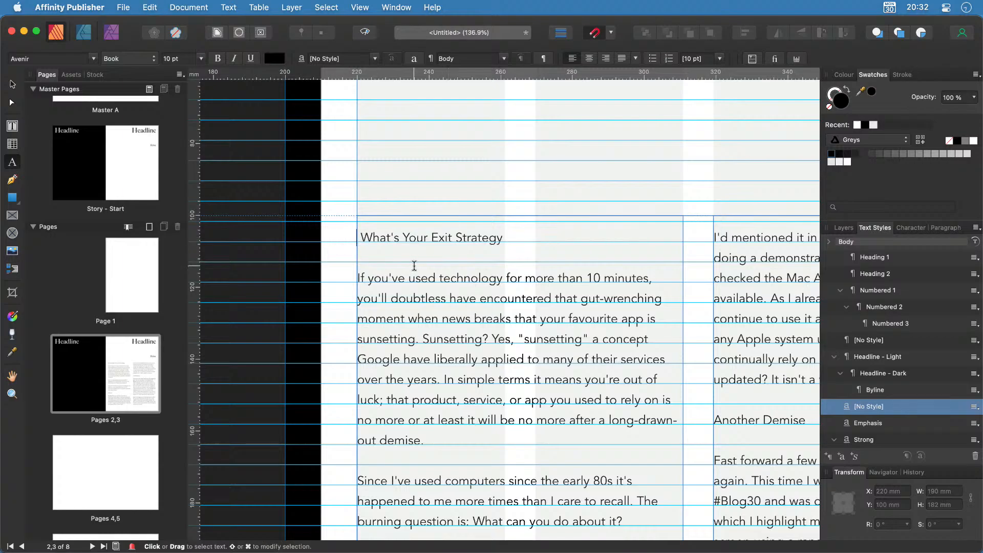
Replace the left-page Headline placeholder with 'Your App Died?'.
{"action": "scroll", "coordinate": [467, 286], "scroll_direction": "down", "scroll_amount": 1}
{"action": "scroll", "coordinate": [466, 285], "scroll_direction": "down", "scroll_amount": 3}
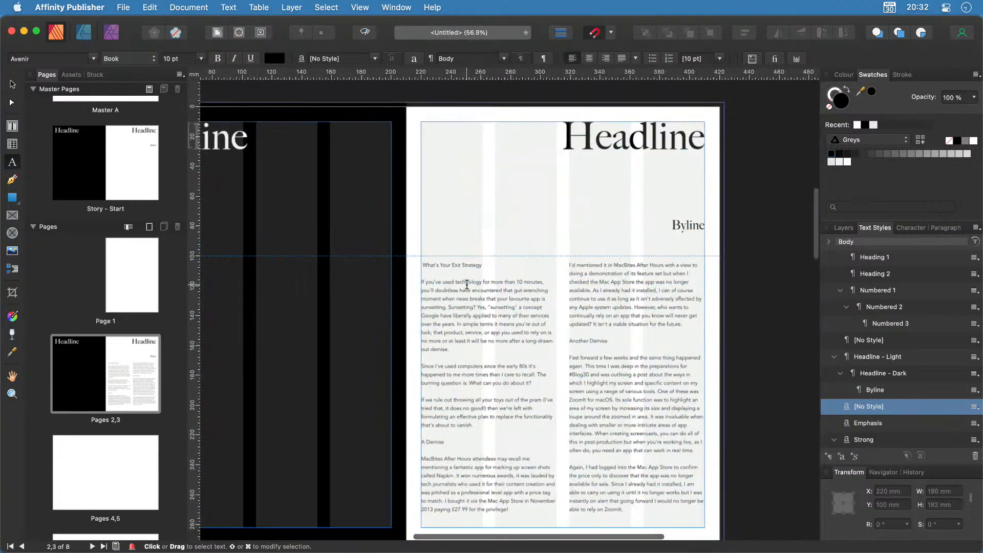
{"action": "scroll", "coordinate": [467, 285], "scroll_direction": "left", "scroll_amount": 5}
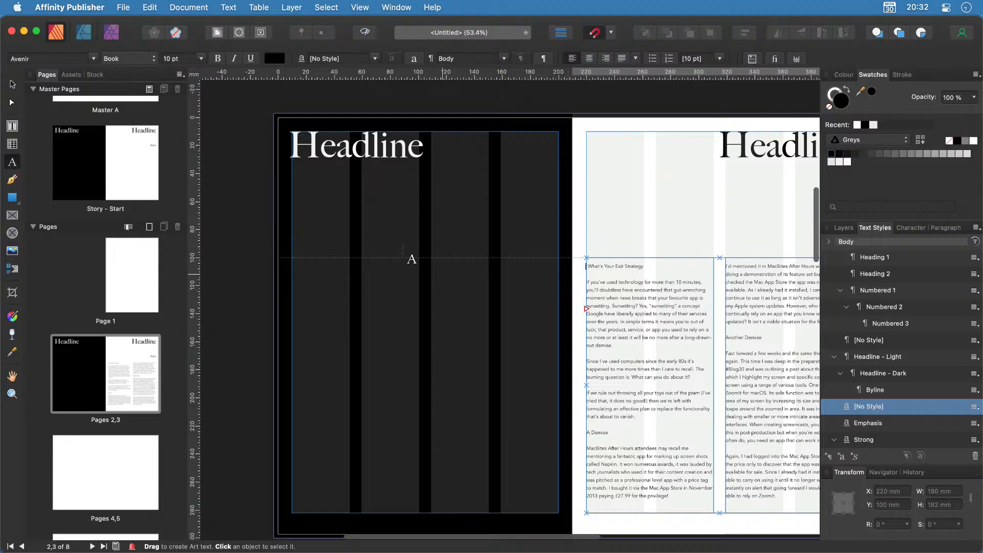
{"action": "double_click", "coordinate": [356, 147]}
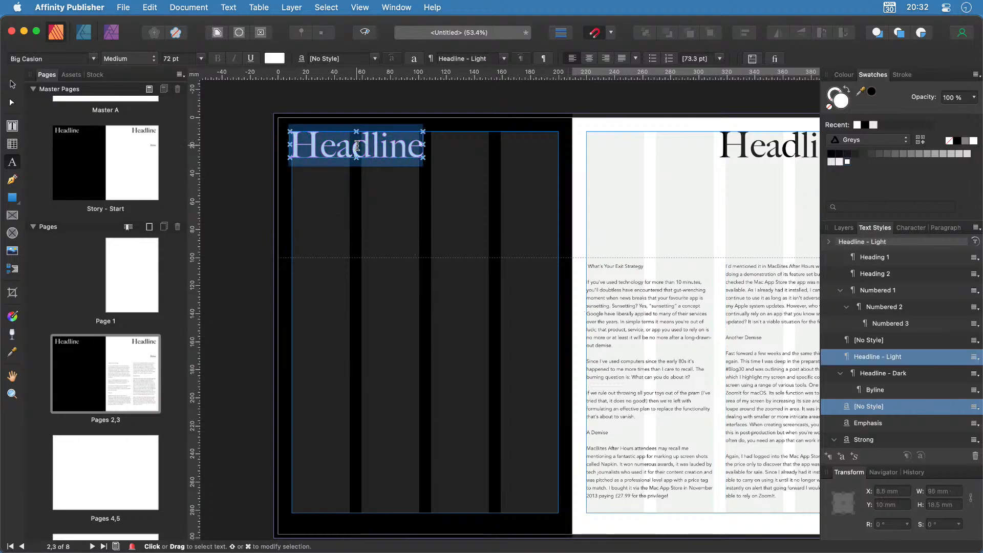
{"action": "key", "text": "BackSpace"}
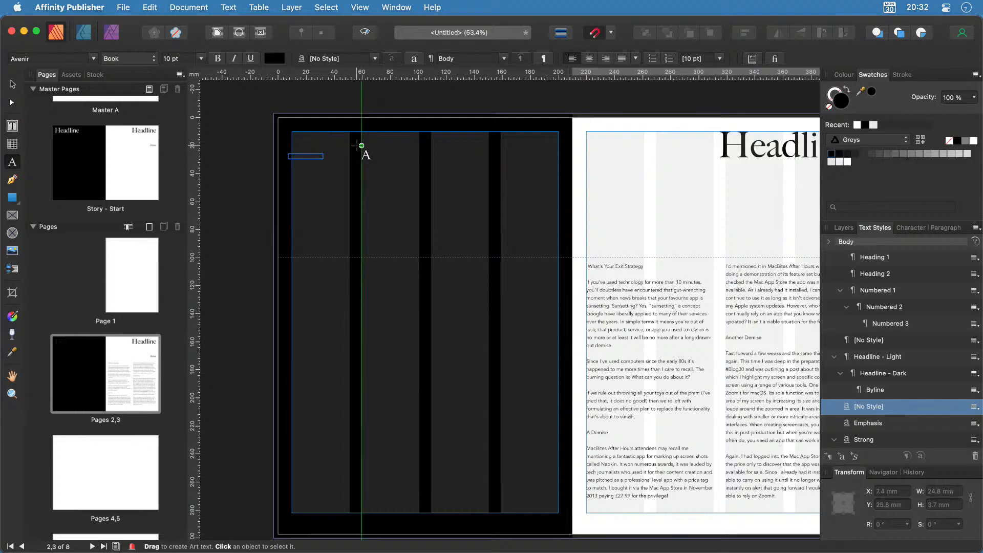
{"action": "key", "text": "super+z"}
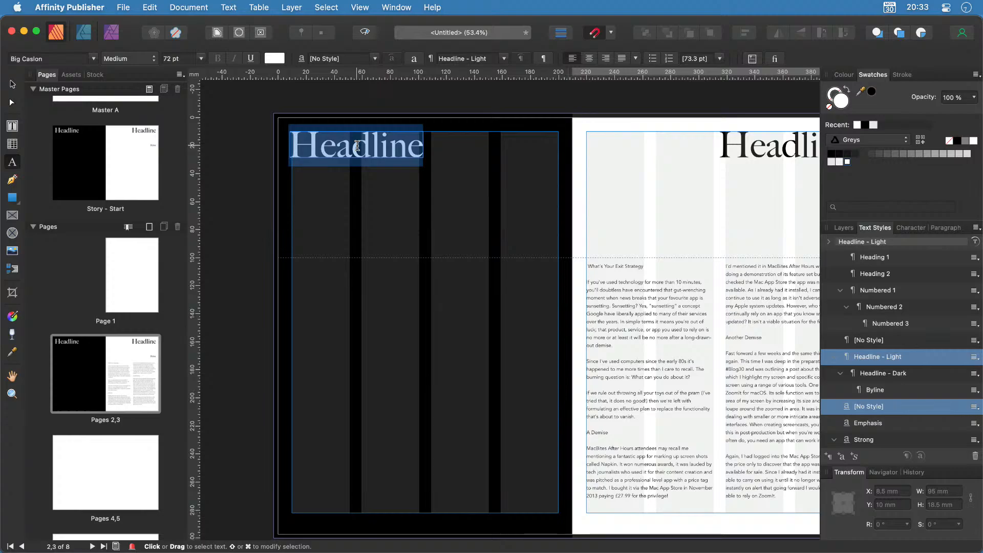
{"action": "key", "text": "super+v"}
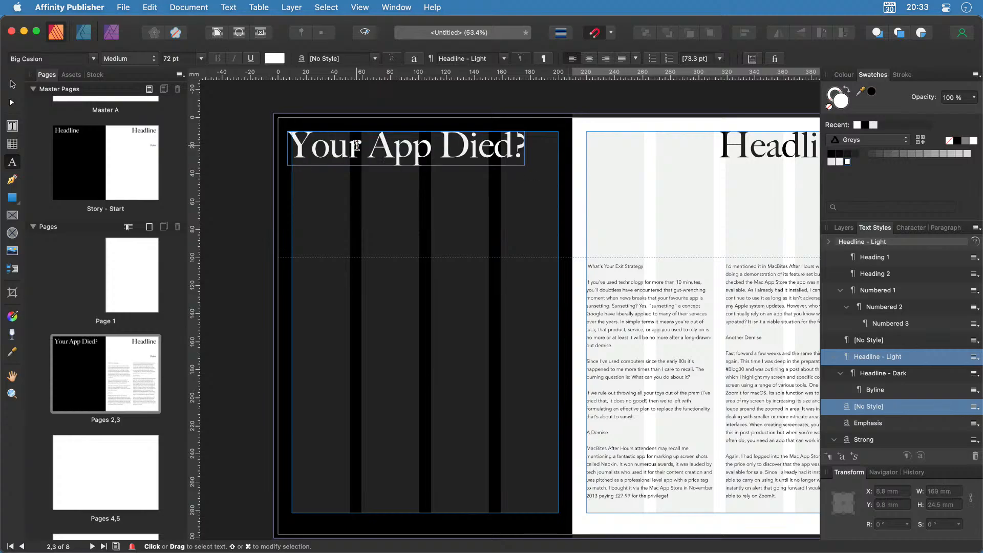
Stack the left headline on three lines: 'Your', 'App', 'Died?'.
{"action": "key", "text": "Left"}
{"action": "key", "text": "Left"}
{"action": "key", "text": "Left"}
{"action": "key", "text": "Left"}
{"action": "key", "text": "Left"}
{"action": "key", "text": "Left"}
{"action": "key", "text": "Left"}
{"action": "key", "text": "Left"}
{"action": "key", "text": "Left"}
{"action": "key", "text": "BackSpace"}
{"action": "key", "text": "Return"}
{"action": "key", "text": "Right"}
{"action": "key", "text": "Right"}
{"action": "key", "text": "Right"}
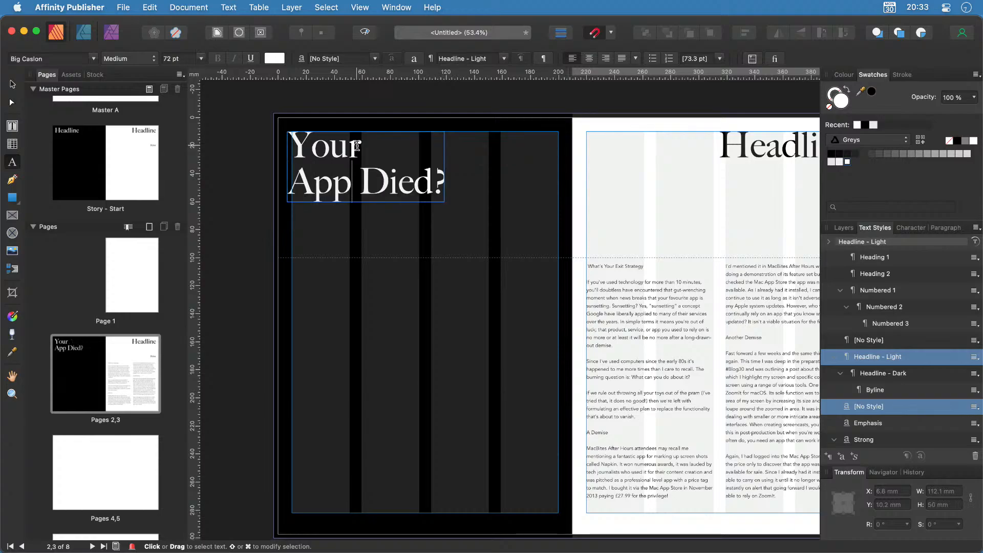
{"action": "key", "text": "Delete"}
{"action": "key", "text": "Return"}
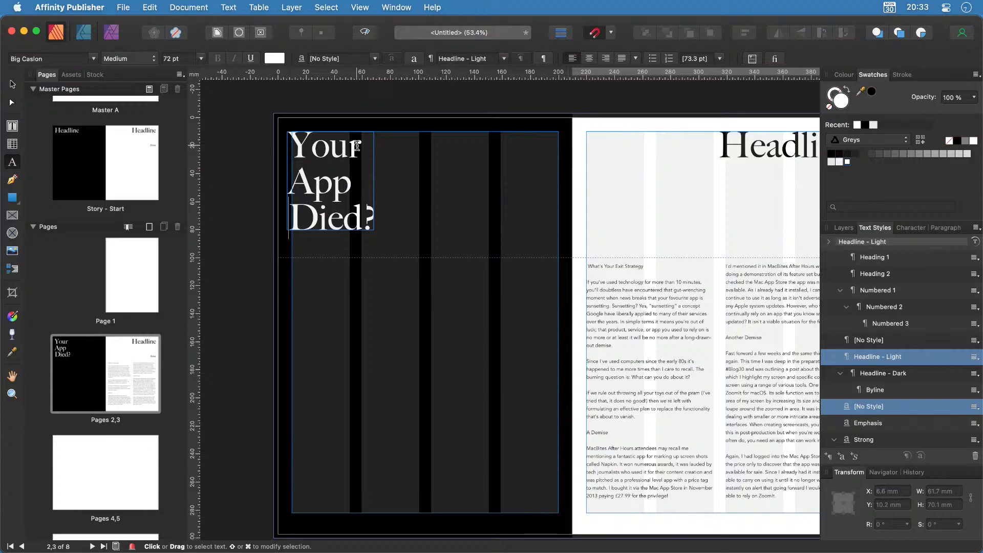
{"action": "scroll", "coordinate": [366, 151], "scroll_direction": "right", "scroll_amount": 10}
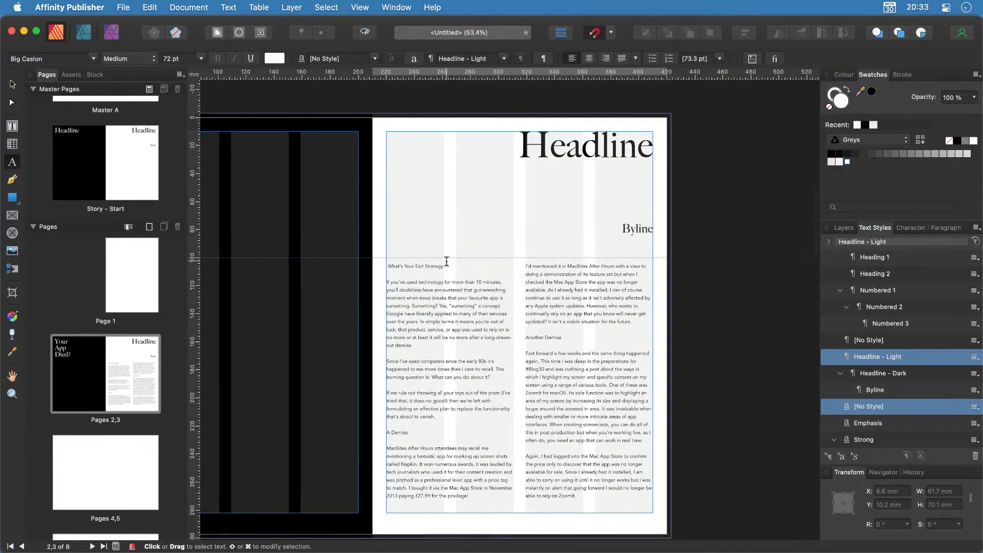
Move 'What's Your Exit Strategy' into the right headline, add '?', and break before 'Exit'.
{"action": "left_click_drag", "start_coordinate": [443, 266], "coordinate": [395, 265]}
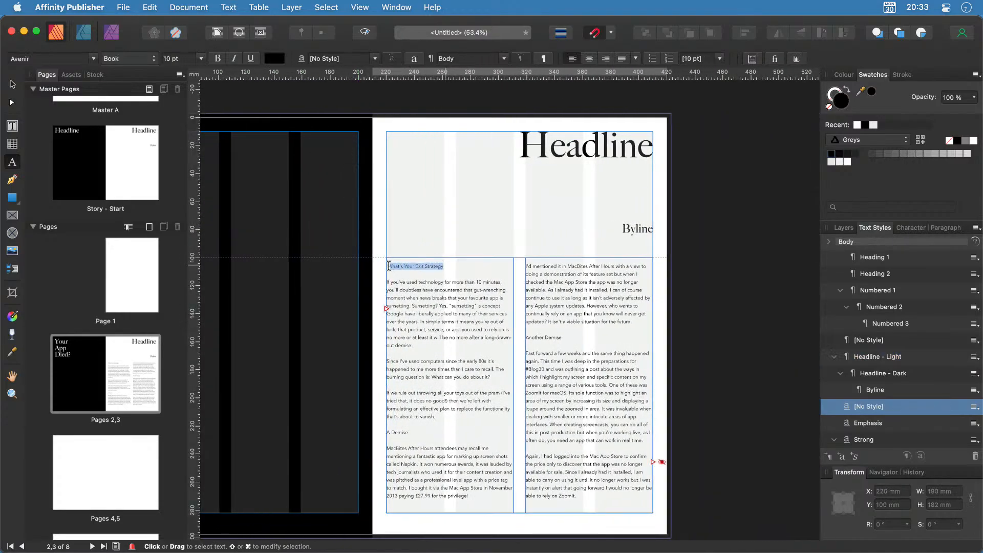
{"action": "key", "text": "super+x"}
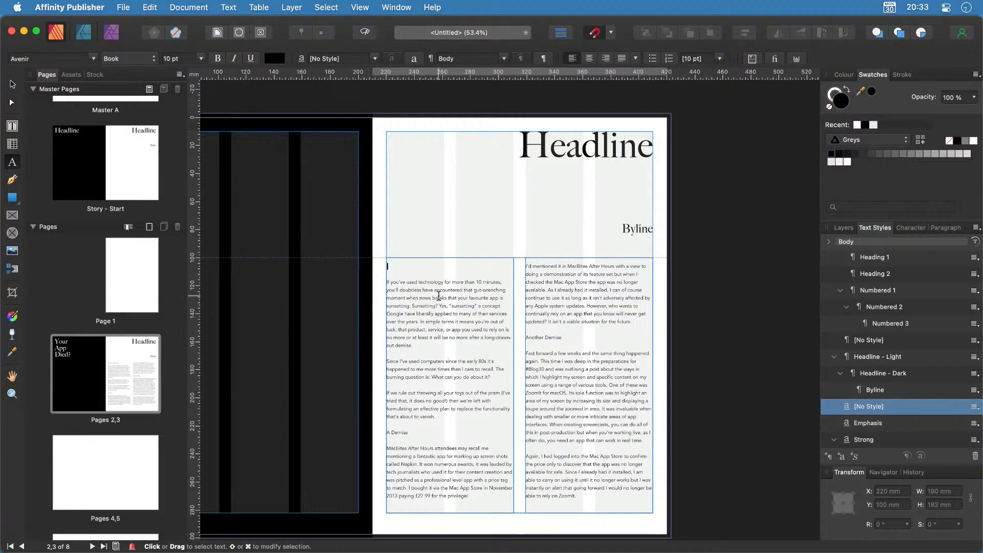
{"action": "double_click", "coordinate": [580, 147]}
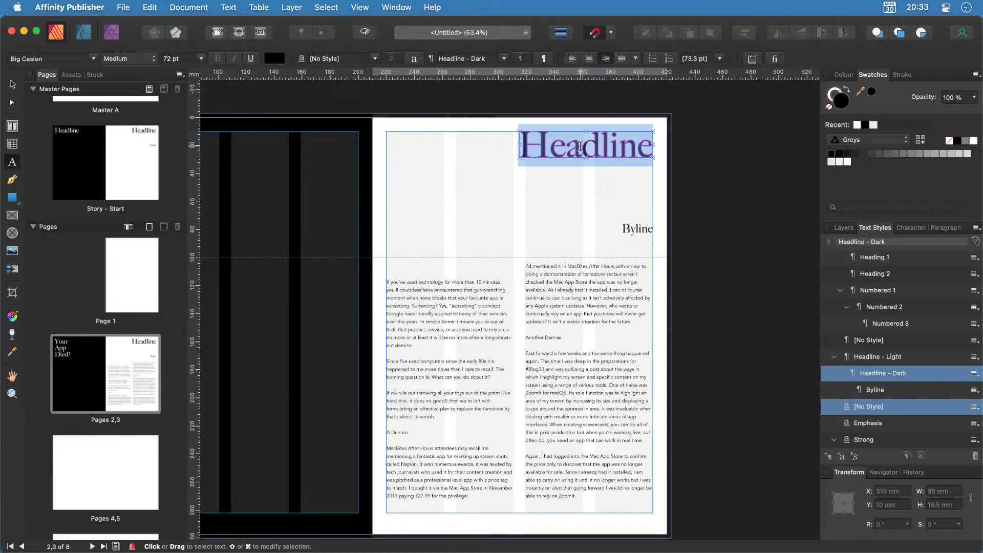
{"action": "key", "text": "super+v"}
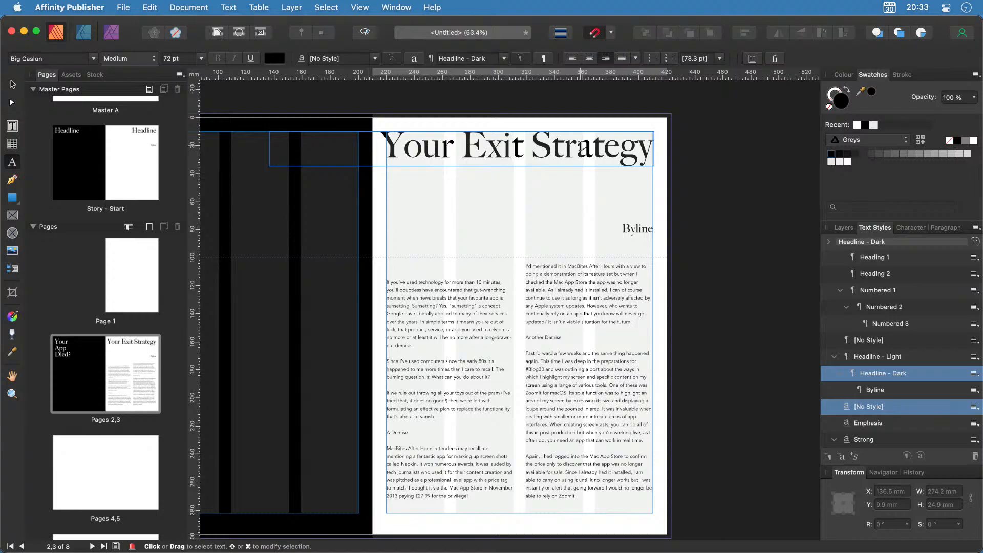
{"action": "type", "text": "?"}
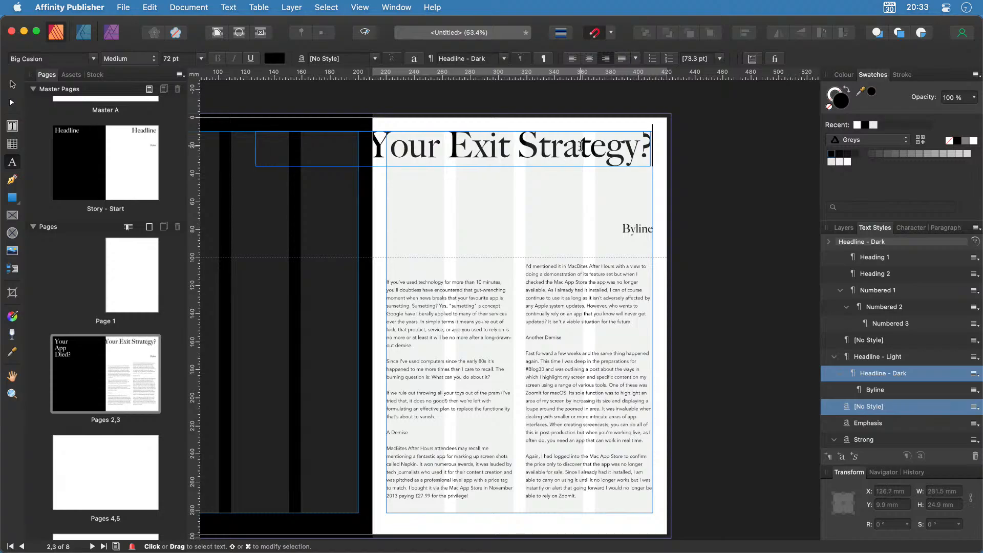
{"action": "key", "text": "Escape"}
{"action": "left_click", "coordinate": [453, 149]}
{"action": "key", "text": "BackSpace"}
{"action": "key", "text": "Return"}
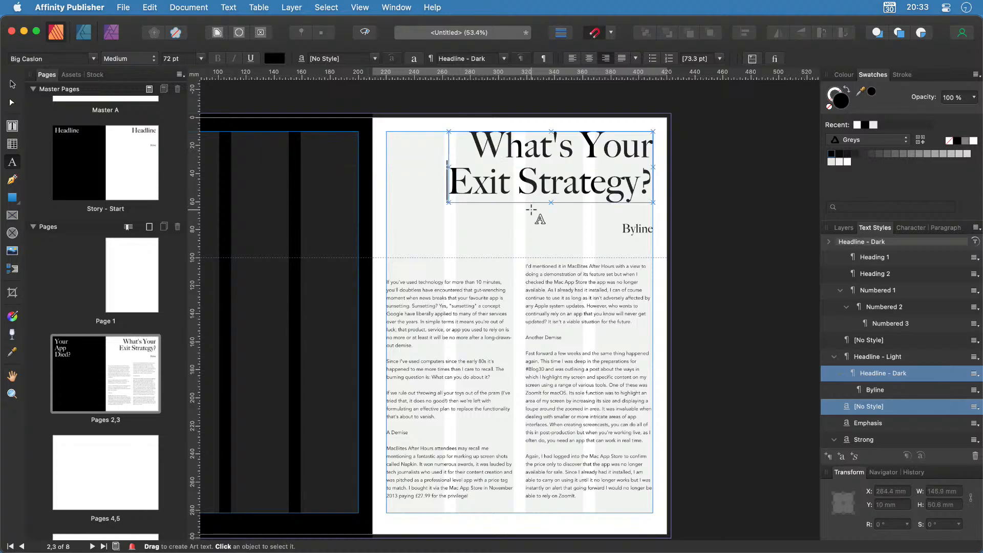
Replace the Byline placeholder with the author's name.
{"action": "double_click", "coordinate": [637, 229]}
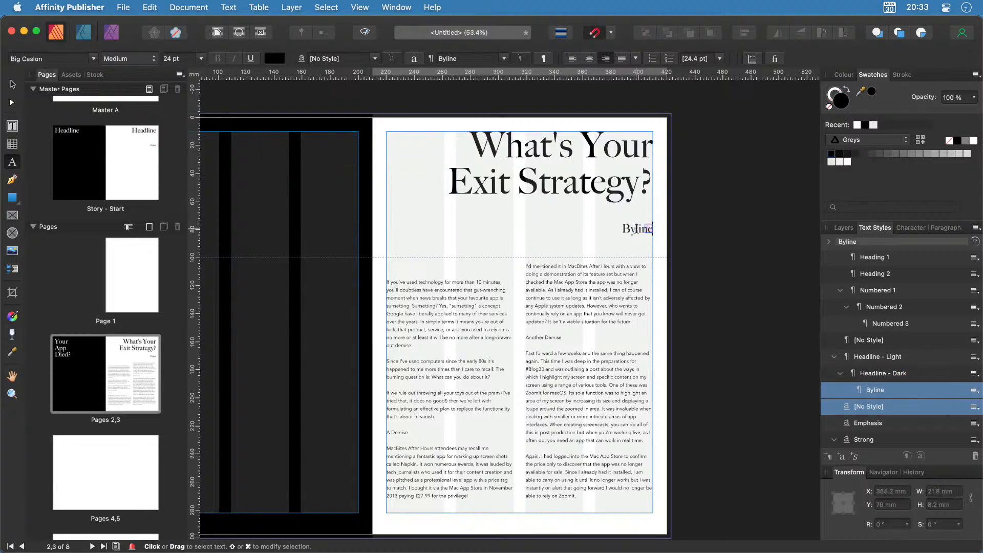
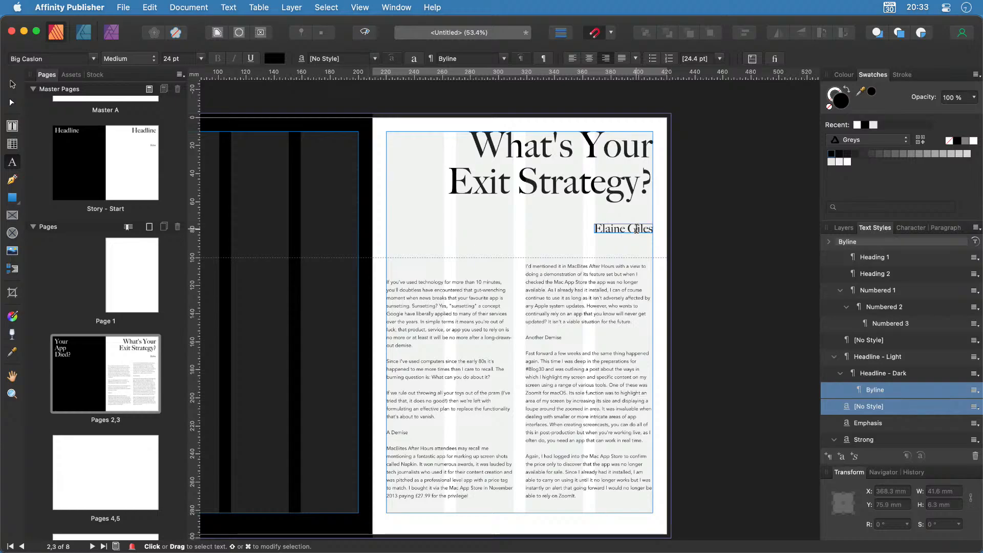
{"action": "key", "text": "Escape"}
{"action": "left_click", "coordinate": [417, 268]}
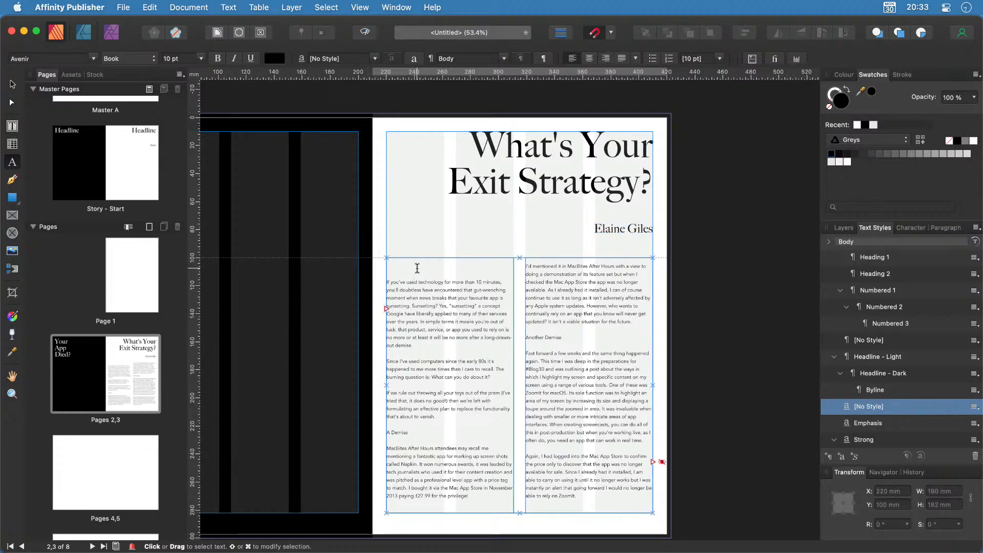
Remove the article's empty first paragraph and set the first Demise subheading in Heading 2.
{"action": "key", "text": "Delete"}
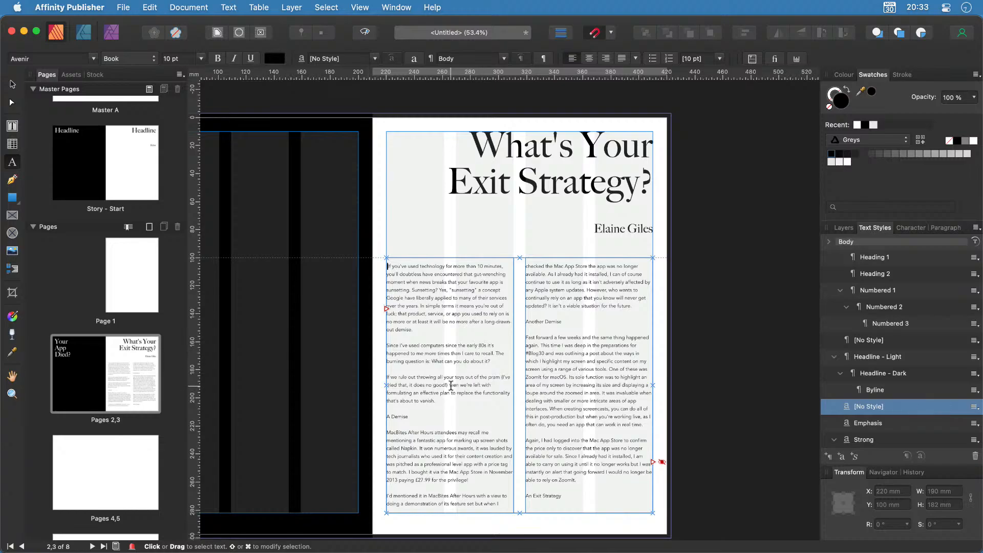
{"action": "left_click_drag", "start_coordinate": [429, 329], "coordinate": [387, 264]}
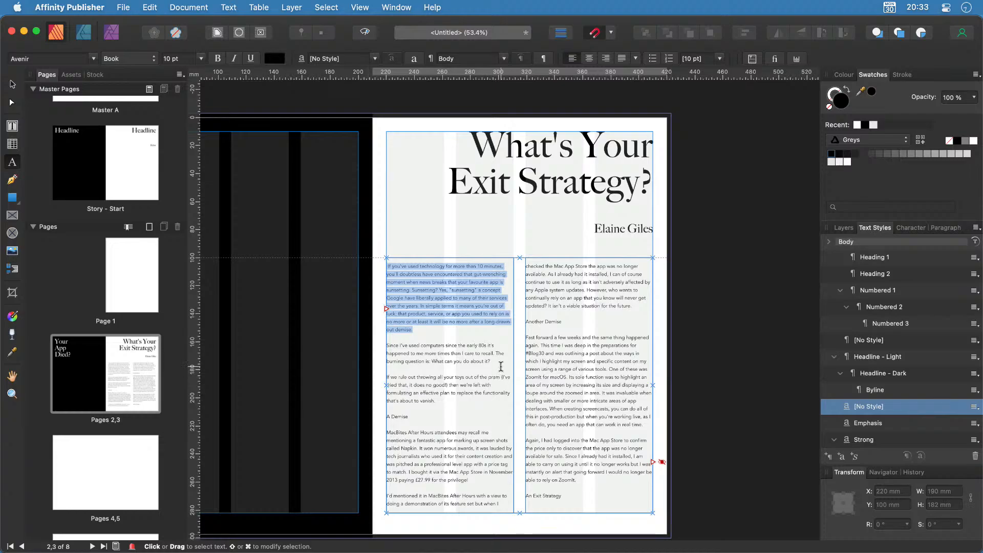
{"action": "left_click_drag", "start_coordinate": [499, 362], "coordinate": [387, 346]}
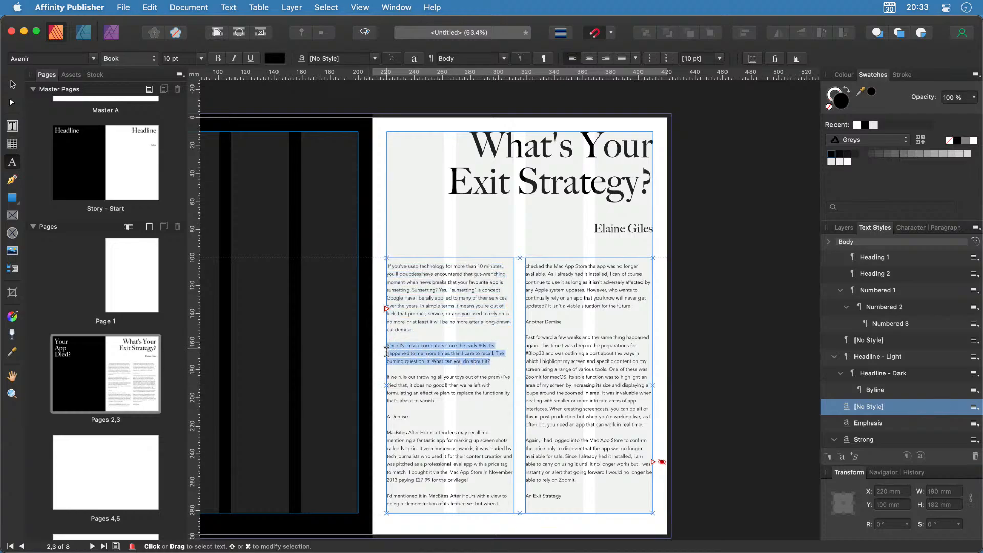
{"action": "left_click", "coordinate": [413, 417]}
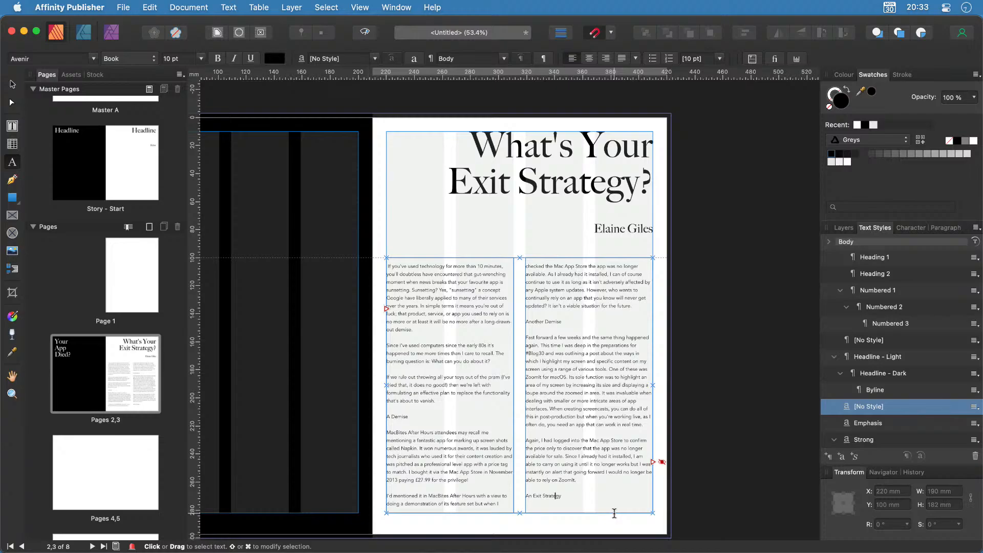
{"action": "left_click_drag", "start_coordinate": [408, 415], "coordinate": [388, 416]}
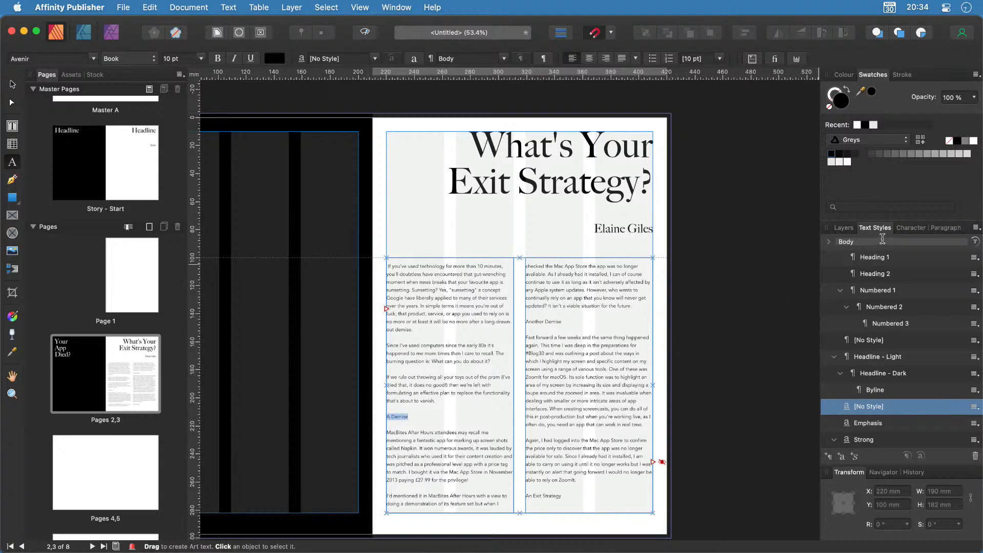
{"action": "scroll", "coordinate": [883, 290], "scroll_direction": "up", "scroll_amount": 3}
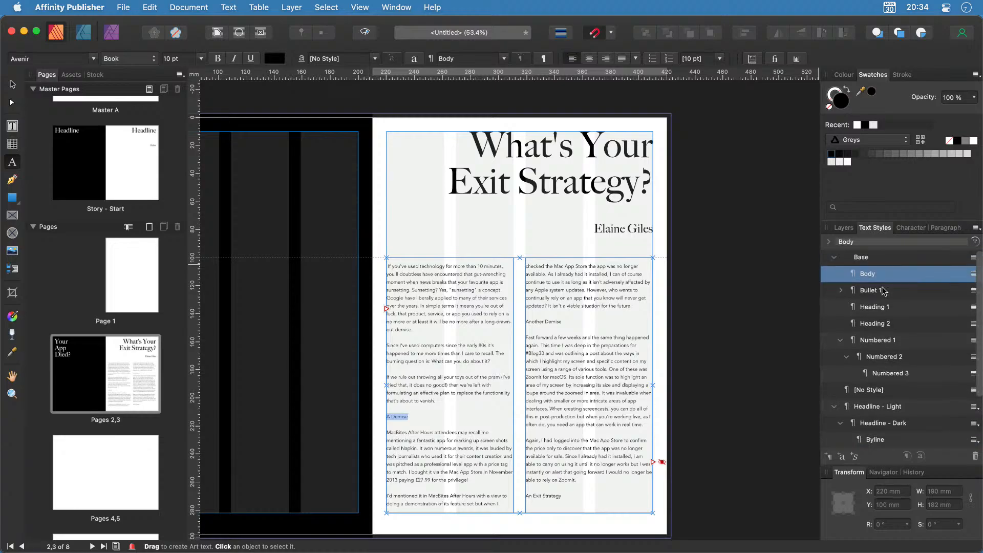
{"action": "left_click", "coordinate": [874, 326]}
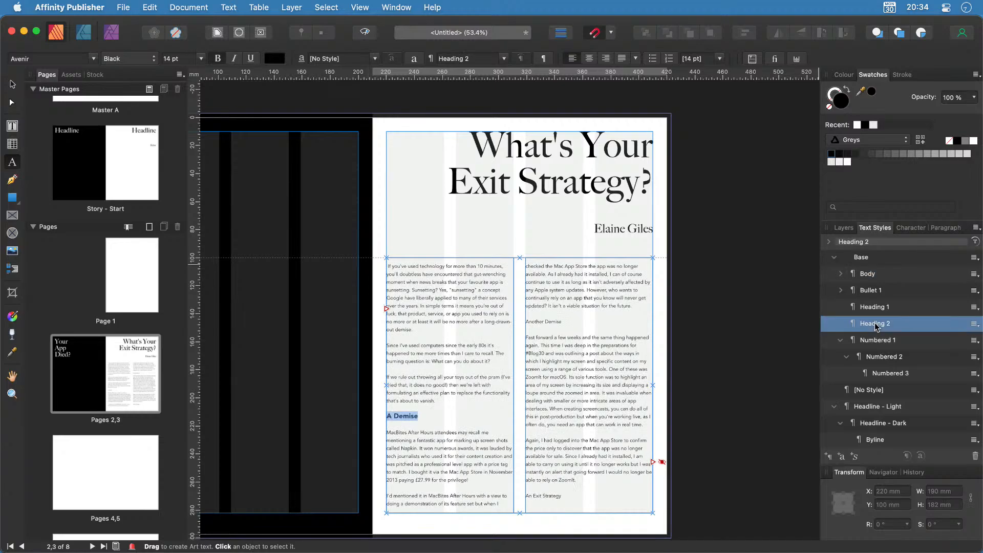
Set the Another Demise and An Exit Strategy subheadings in Heading 2.
{"action": "left_click", "coordinate": [553, 321]}
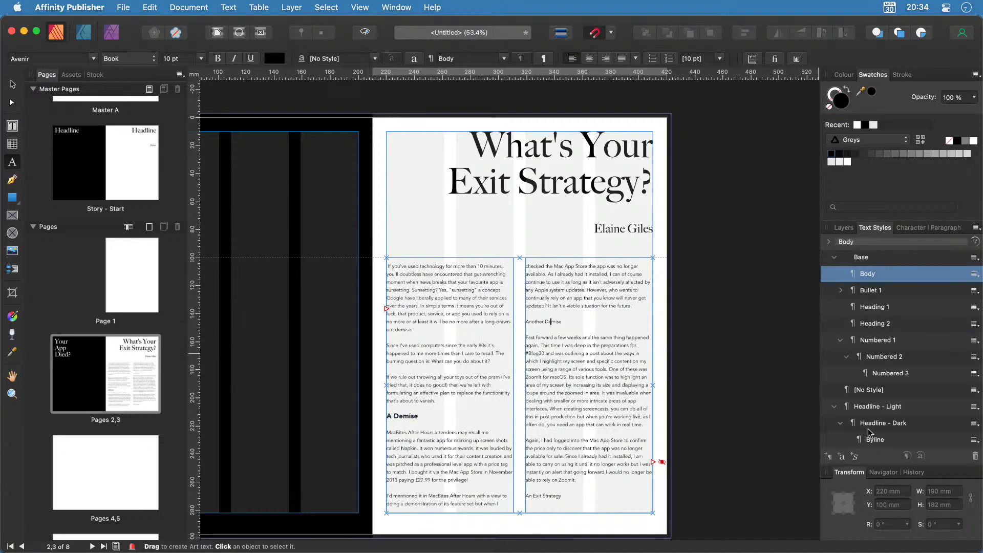
{"action": "left_click", "coordinate": [874, 323]}
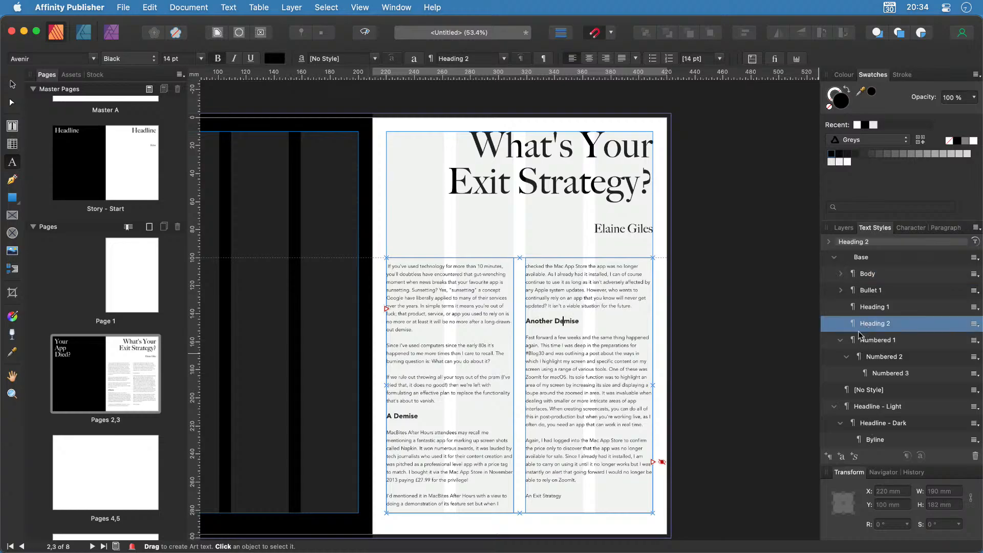
{"action": "left_click", "coordinate": [548, 496]}
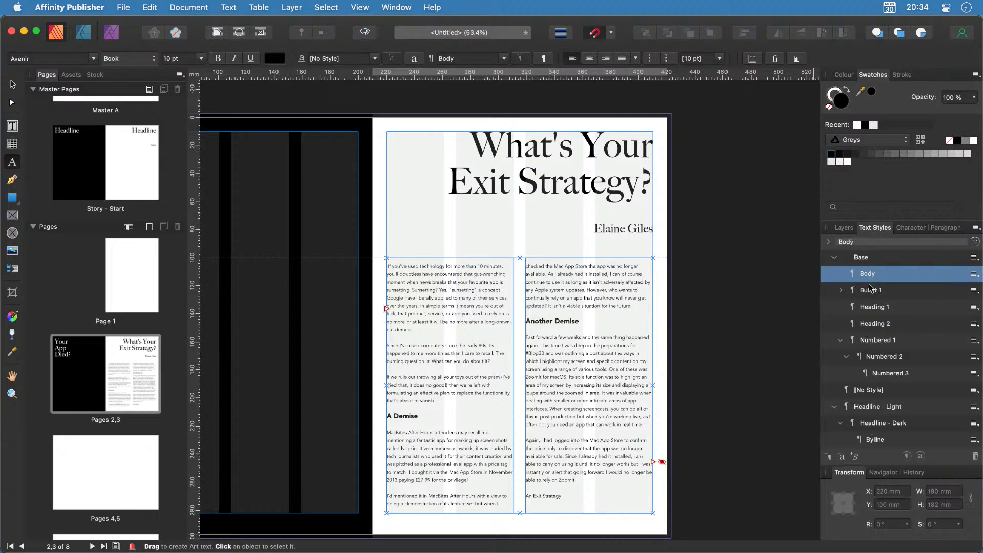
{"action": "left_click", "coordinate": [872, 325]}
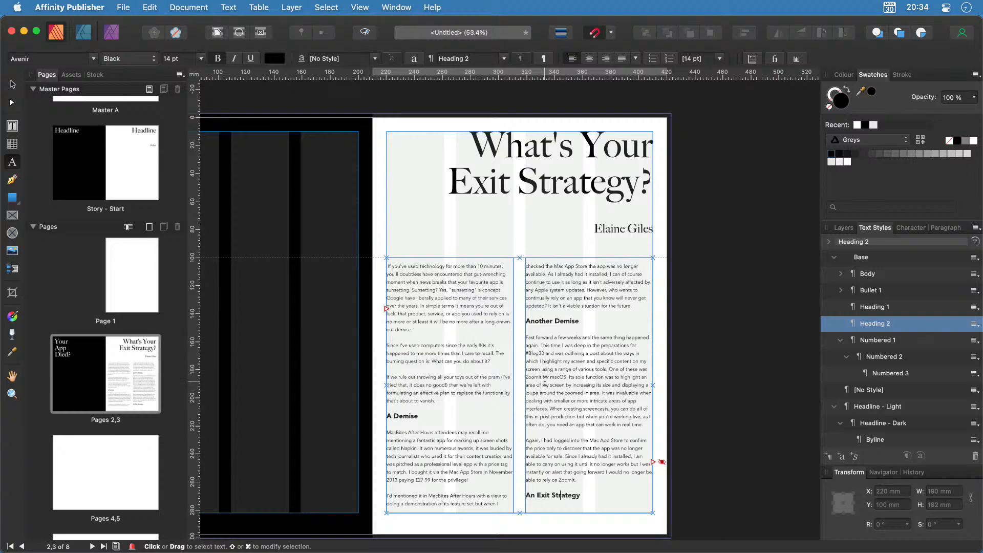
{"action": "left_click", "coordinate": [564, 321]}
{"action": "right_click", "coordinate": [882, 326]}
Give the Heading 2 style 8 pt of paragraph space after.
{"action": "left_click", "coordinate": [645, 441]}
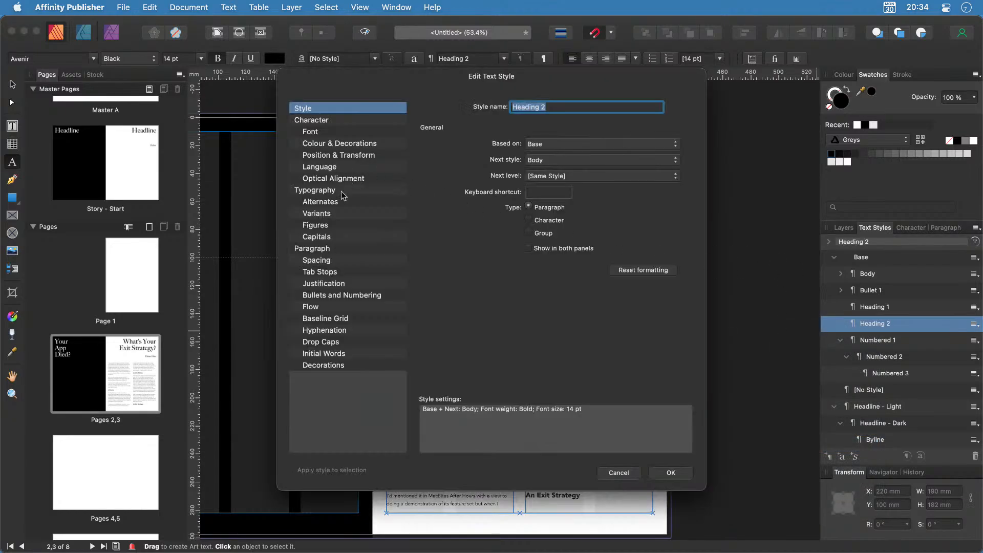
{"action": "left_click", "coordinate": [338, 261]}
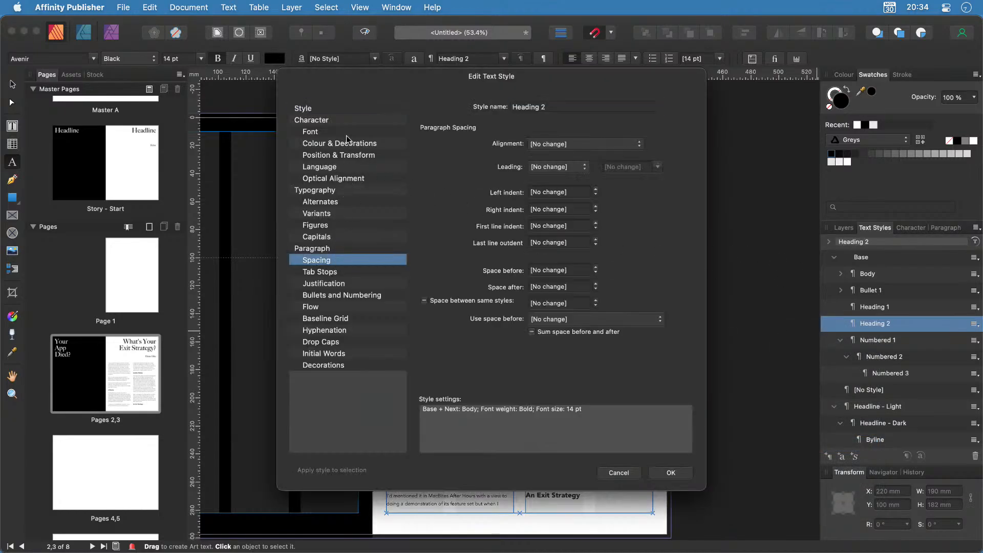
{"action": "left_click_drag", "start_coordinate": [444, 78], "coordinate": [703, 67]}
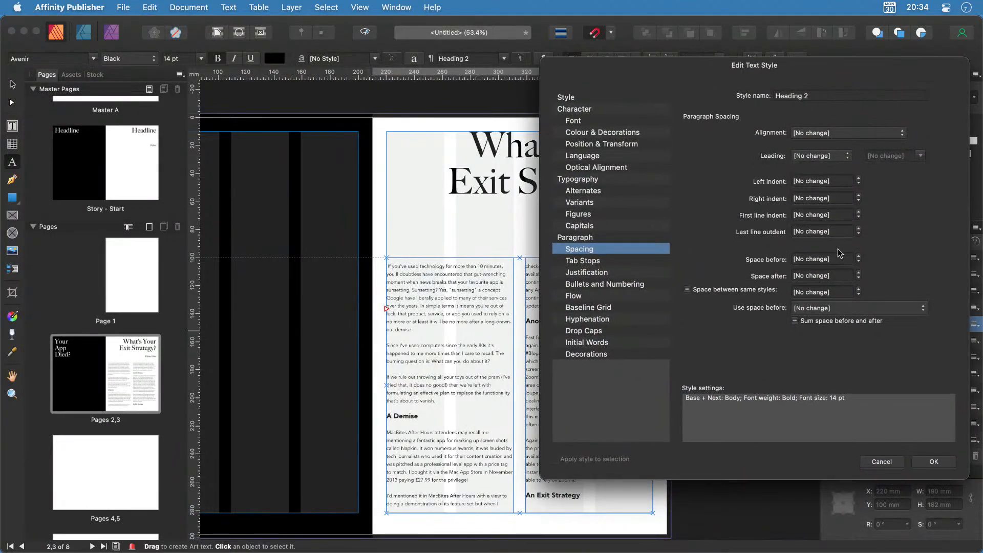
{"action": "left_click", "coordinate": [859, 278]}
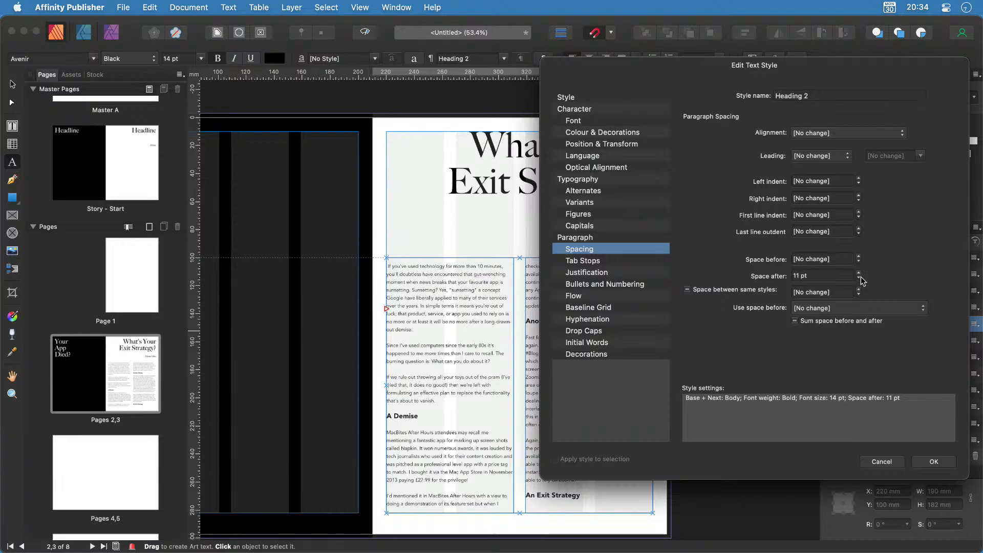
{"action": "left_click", "coordinate": [859, 279]}
{"action": "left_click", "coordinate": [859, 279]}
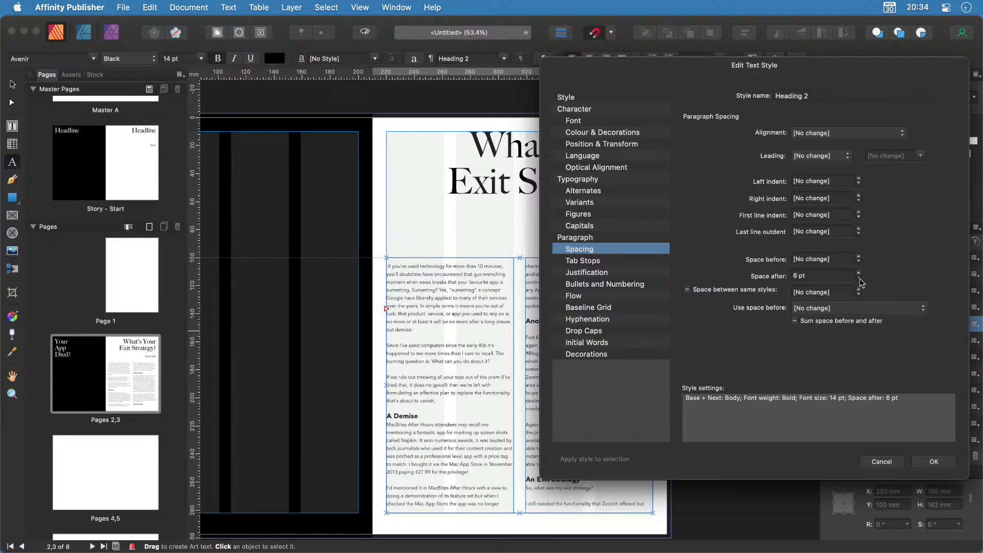
{"action": "left_click", "coordinate": [859, 279]}
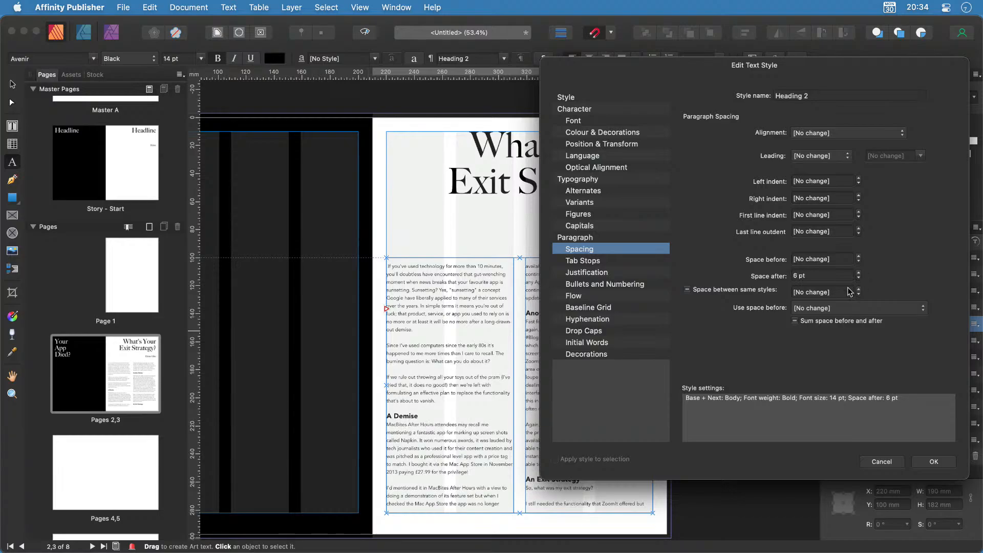
{"action": "left_click", "coordinate": [933, 462]}
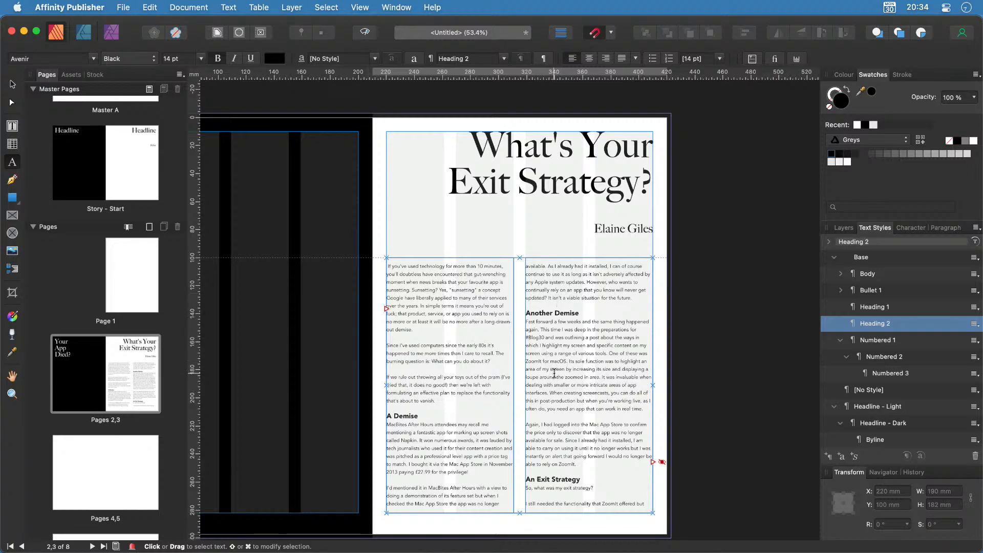
{"action": "left_click", "coordinate": [563, 498]}
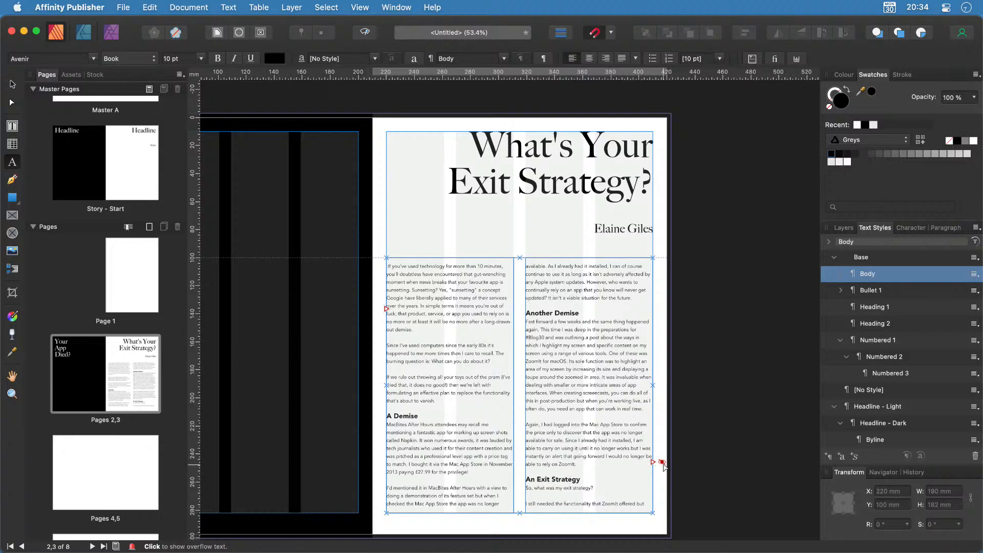
{"action": "scroll", "coordinate": [676, 479], "scroll_direction": "up", "scroll_amount": 5}
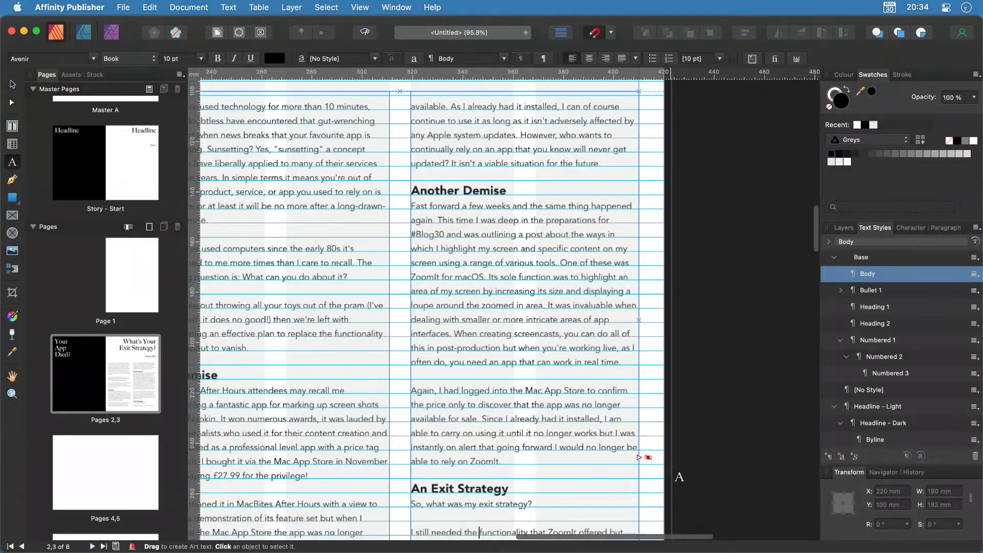
{"action": "scroll", "coordinate": [676, 479], "scroll_direction": "up", "scroll_amount": 4}
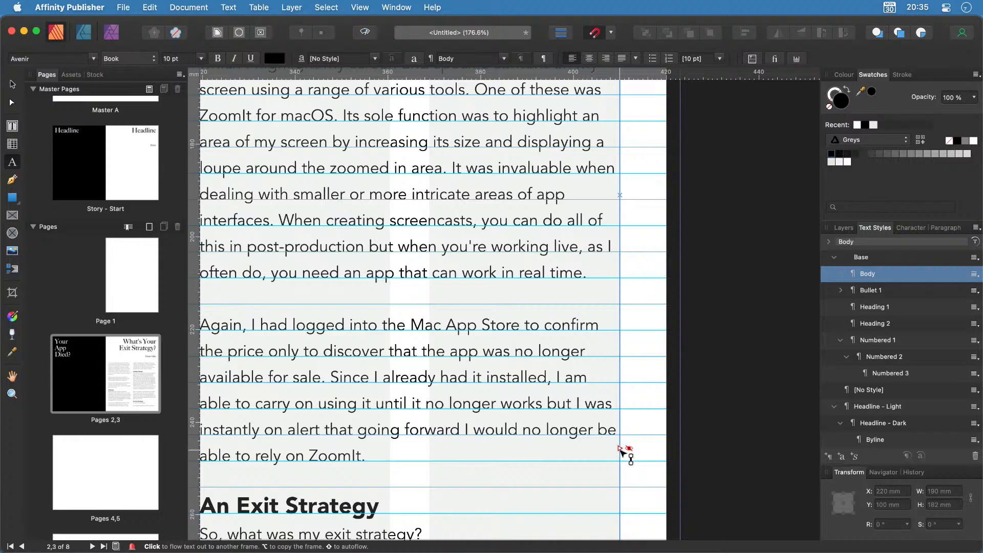
{"action": "left_click", "coordinate": [629, 449]}
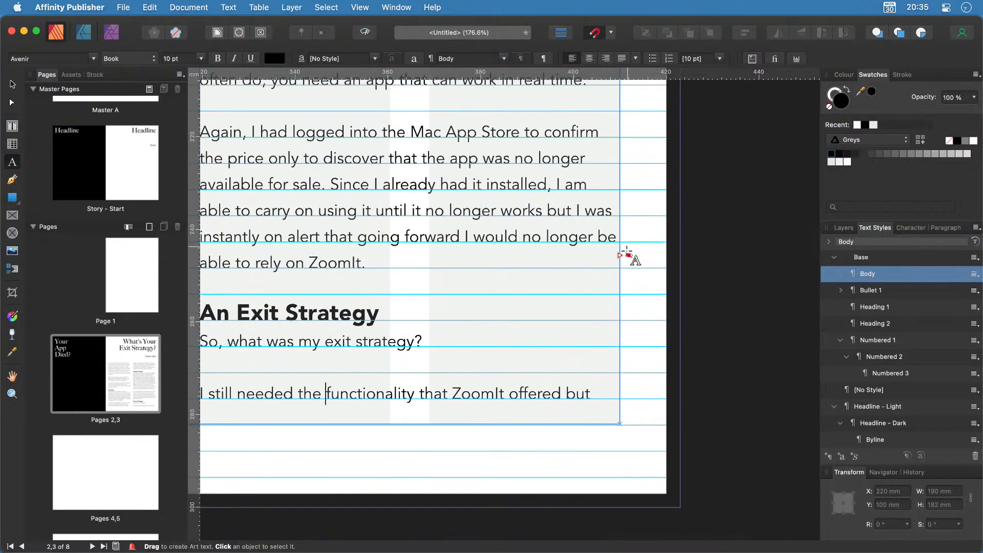
{"action": "left_click", "coordinate": [629, 255]}
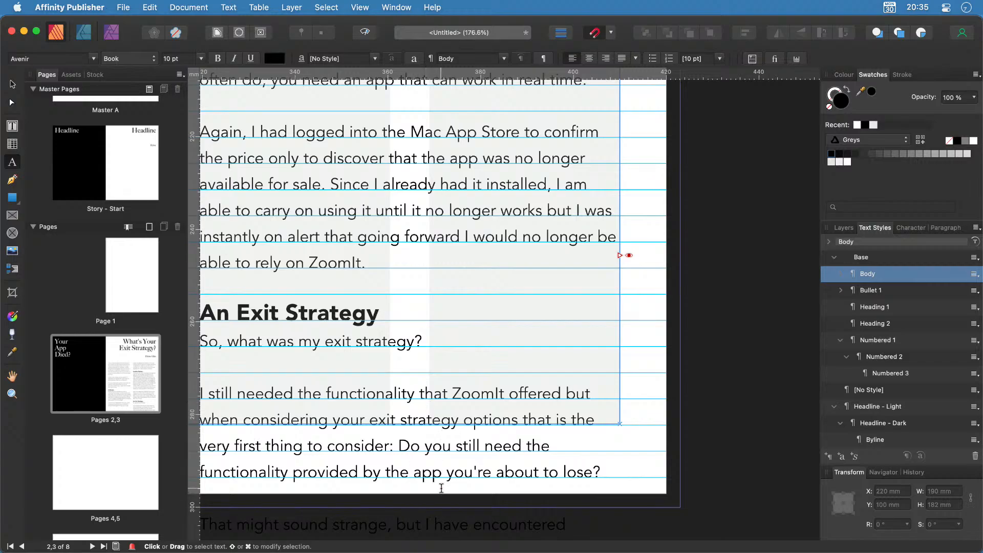
{"action": "scroll", "coordinate": [640, 427], "scroll_direction": "down", "scroll_amount": 5}
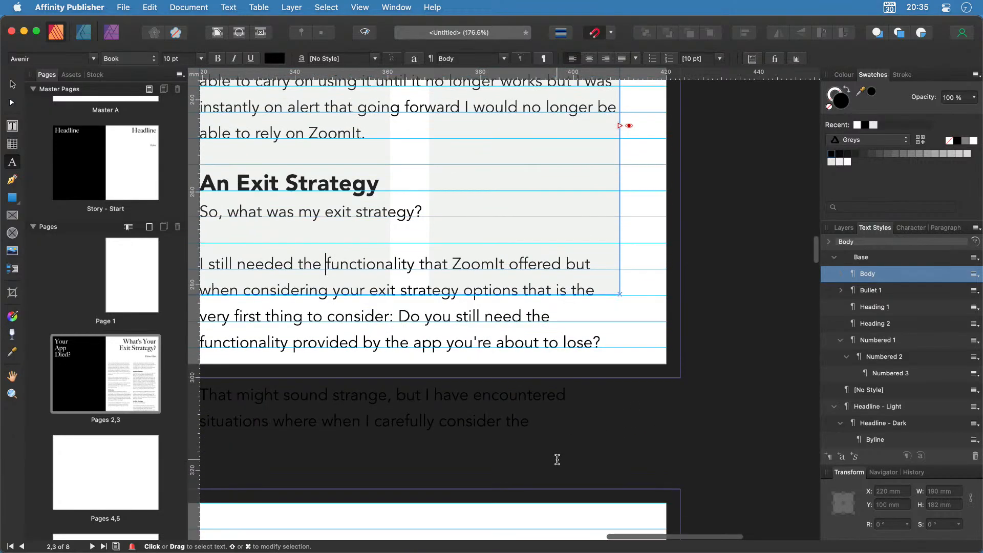
{"action": "scroll", "coordinate": [612, 314], "scroll_direction": "up", "scroll_amount": 5}
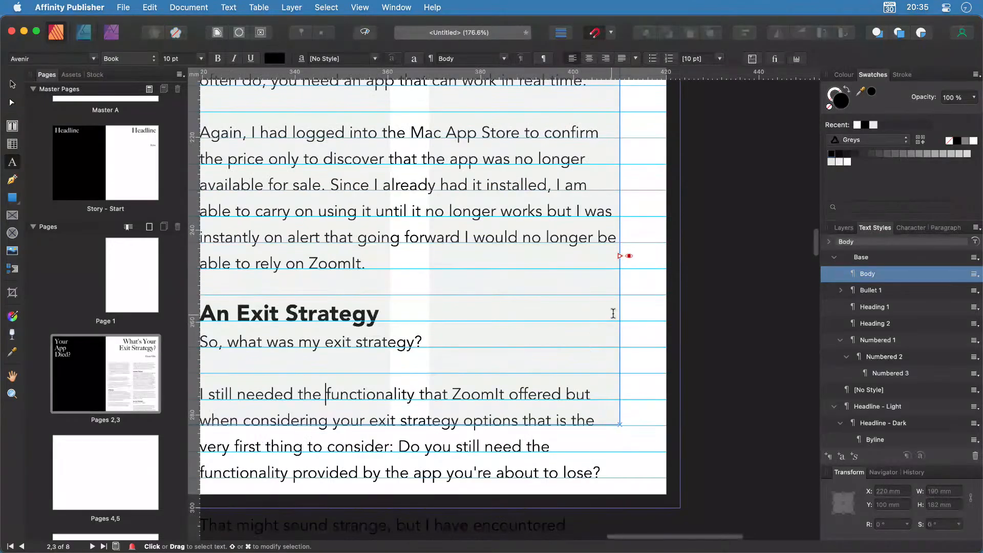
{"action": "left_click", "coordinate": [629, 256]}
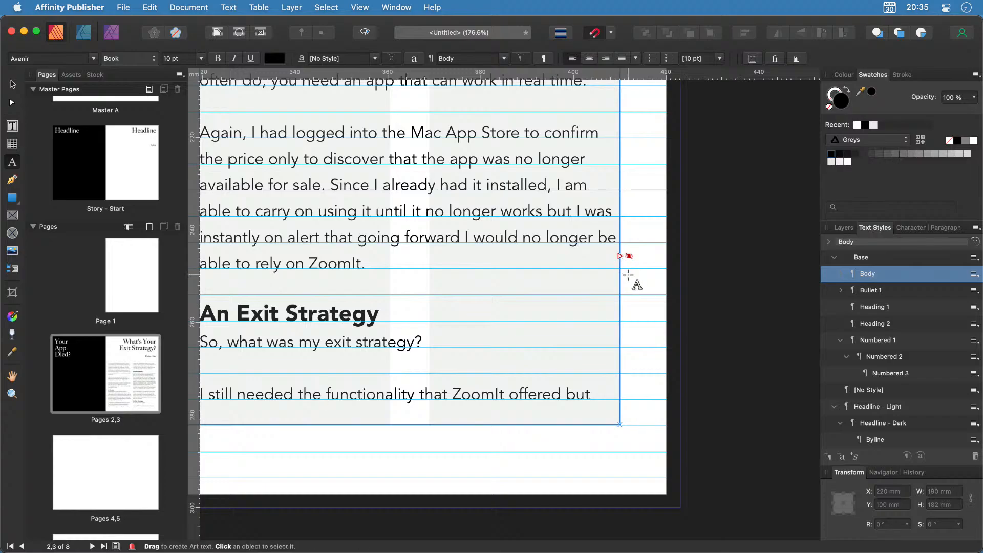
{"action": "key", "text": "super+0"}
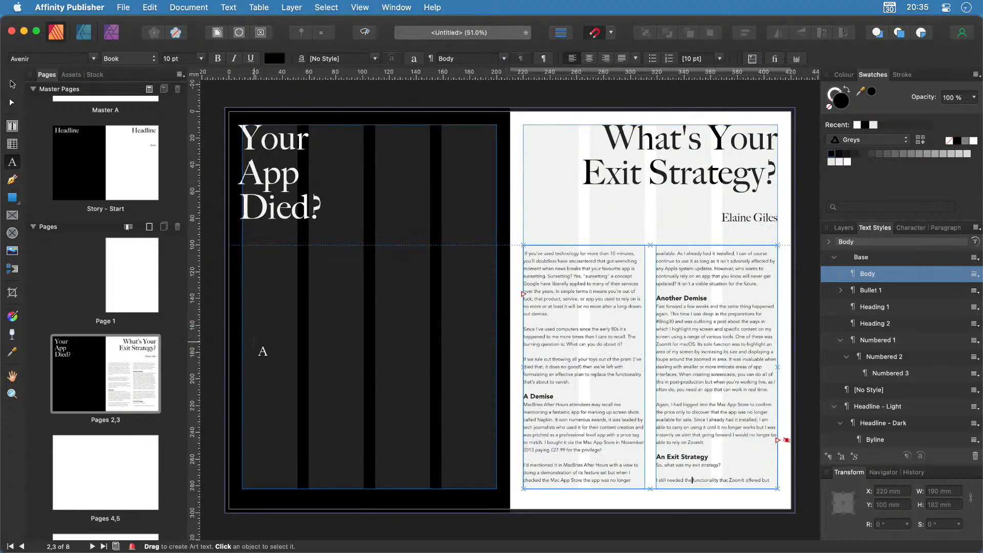
Draw a 161.8 × 169.7 mm empty picture frame over the lower half of the black left page.
{"action": "left_click", "coordinate": [11, 84]}
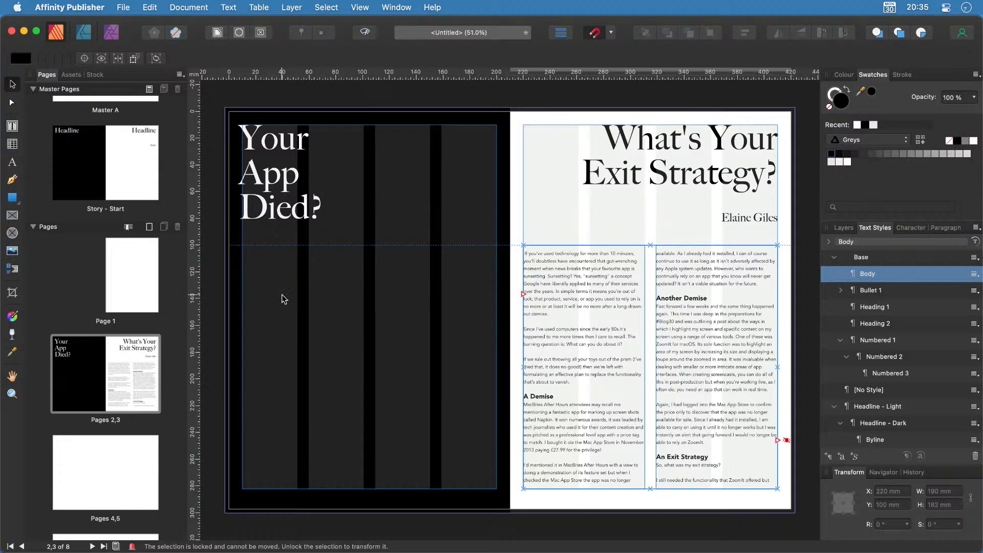
{"action": "left_click", "coordinate": [12, 217]}
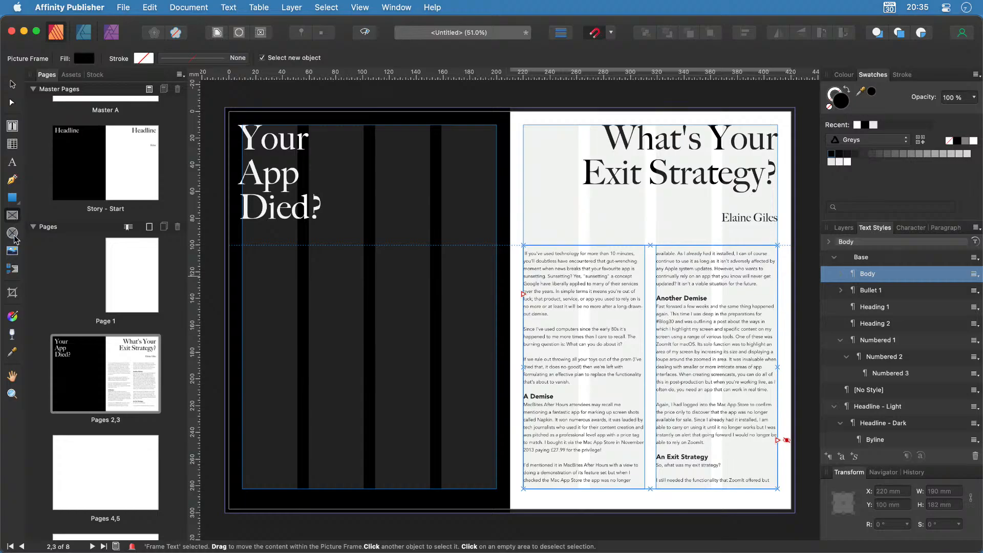
{"action": "left_click_drag", "start_coordinate": [226, 286], "coordinate": [441, 513]}
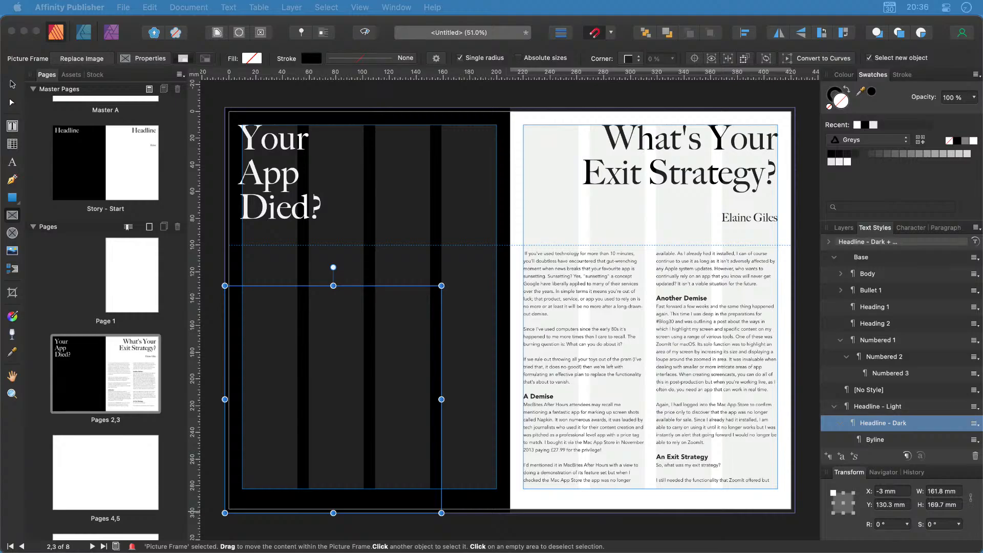
Drop the EXIT-sign photo into the left-page frame and scale it to about 107%.
{"action": "left_click_drag", "start_coordinate": [2, 551], "coordinate": [333, 385]}
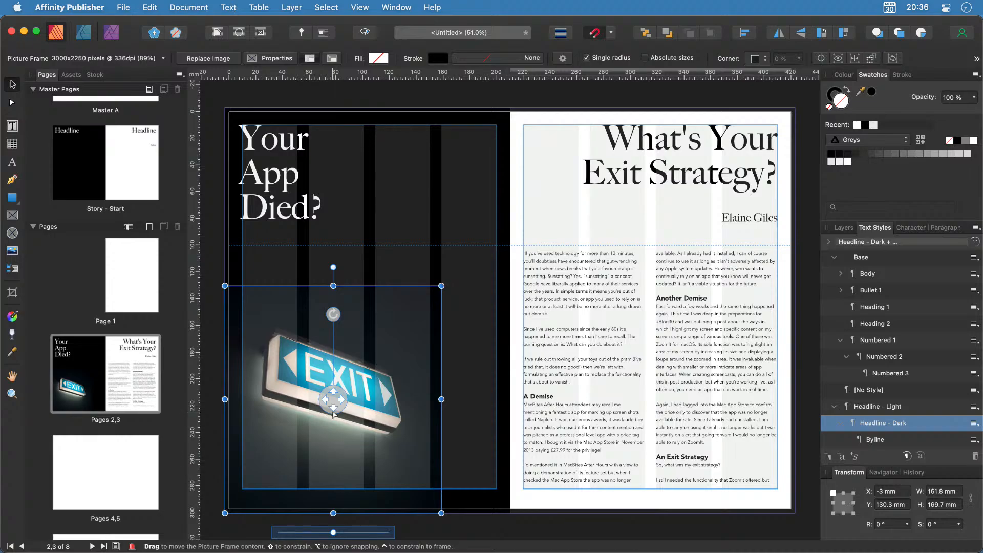
{"action": "mouse_move", "coordinate": [334, 532]}
{"action": "left_mouse_down"}
{"action": "mouse_move", "coordinate": [351, 534]}
{"action": "mouse_move", "coordinate": [318, 546]}
{"action": "mouse_move", "coordinate": [335, 544]}
{"action": "left_mouse_up"}
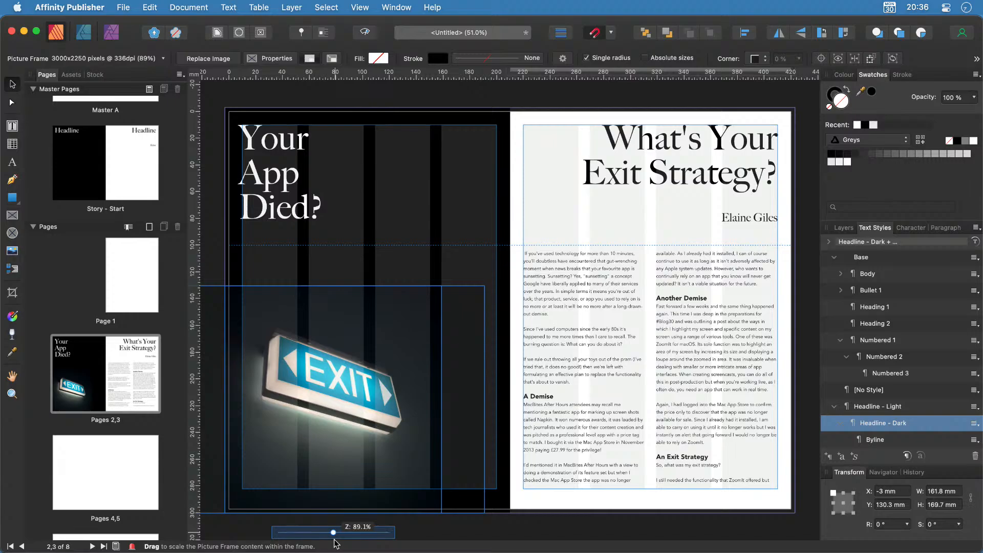
{"action": "mouse_move", "coordinate": [334, 539]}
{"action": "left_mouse_down"}
{"action": "mouse_move", "coordinate": [346, 539]}
{"action": "mouse_move", "coordinate": [333, 540]}
{"action": "left_mouse_up"}
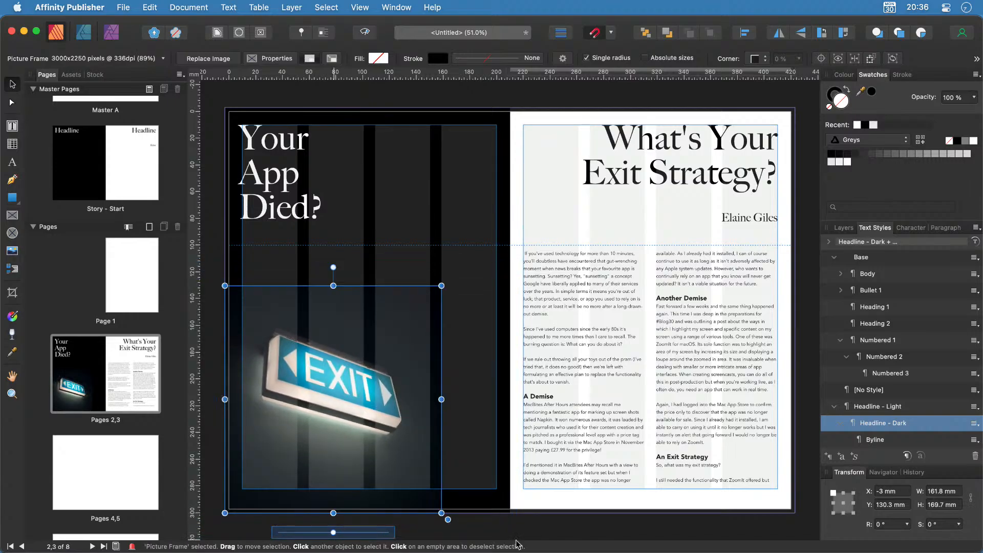
{"action": "mouse_move", "coordinate": [367, 435]}
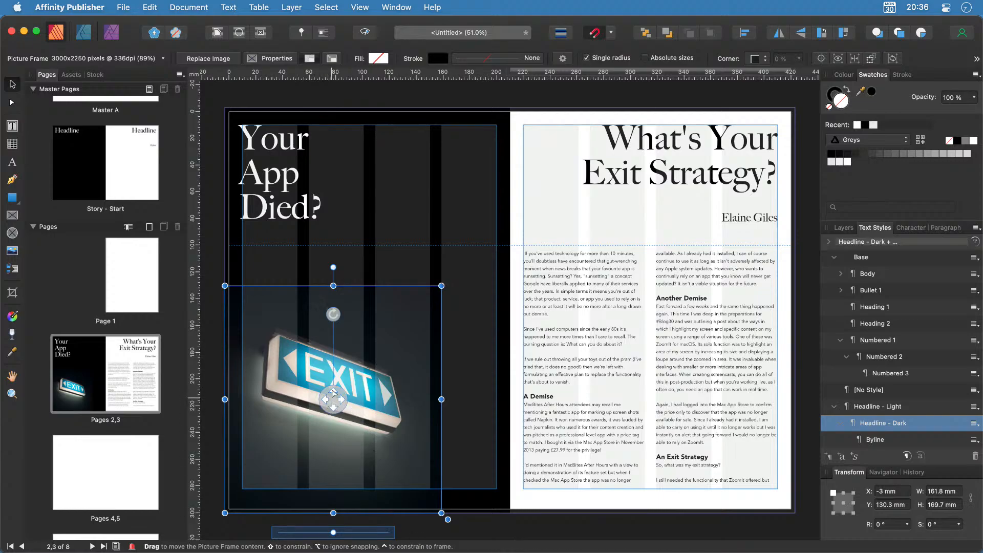
Straighten the EXIT photo, shift it slightly right within its frame, and deselect it.
{"action": "mouse_move", "coordinate": [334, 314]}
{"action": "left_mouse_down"}
{"action": "mouse_move", "coordinate": [373, 324]}
{"action": "mouse_move", "coordinate": [350, 301]}
{"action": "mouse_move", "coordinate": [333, 313]}
{"action": "left_mouse_up"}
{"action": "mouse_move", "coordinate": [333, 398]}
{"action": "left_mouse_down"}
{"action": "mouse_move", "coordinate": [411, 395]}
{"action": "mouse_move", "coordinate": [342, 367]}
{"action": "mouse_move", "coordinate": [319, 381]}
{"action": "mouse_move", "coordinate": [322, 414]}
{"action": "mouse_move", "coordinate": [313, 378]}
{"action": "mouse_move", "coordinate": [338, 400]}
{"action": "left_mouse_up"}
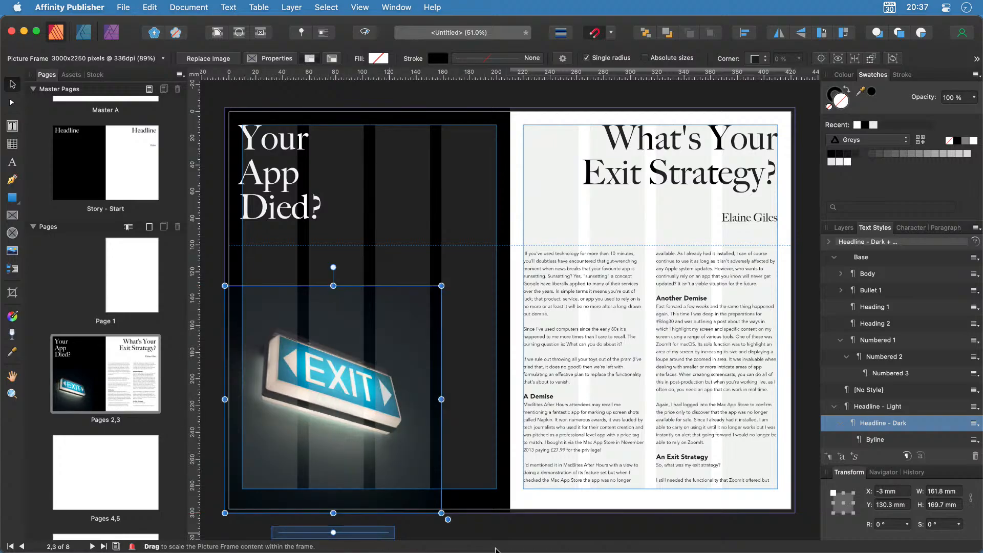
{"action": "mouse_move", "coordinate": [336, 398]}
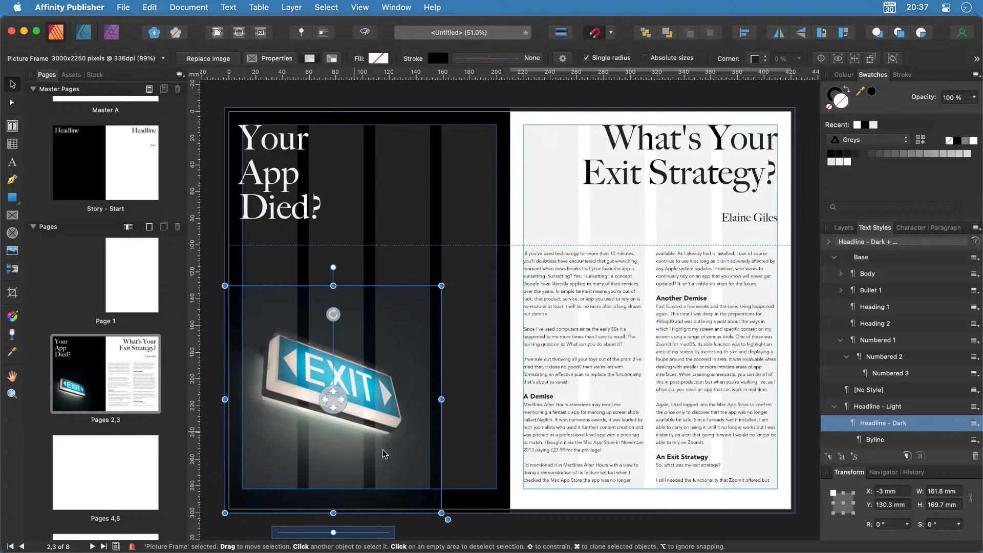
{"action": "left_click", "coordinate": [517, 530]}
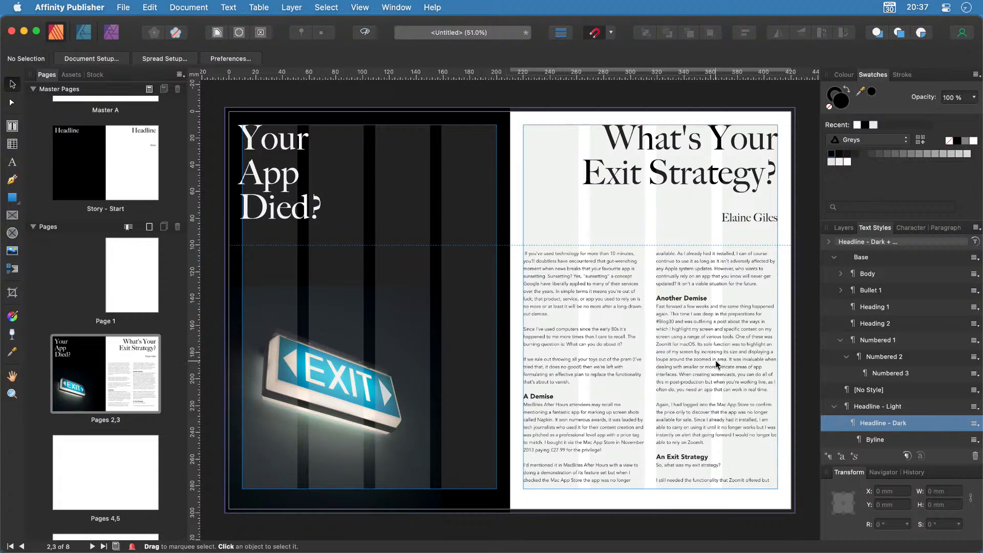
Draw a white-filled 45 mm square frame and position it low in the first column.
{"action": "left_click", "coordinate": [12, 215]}
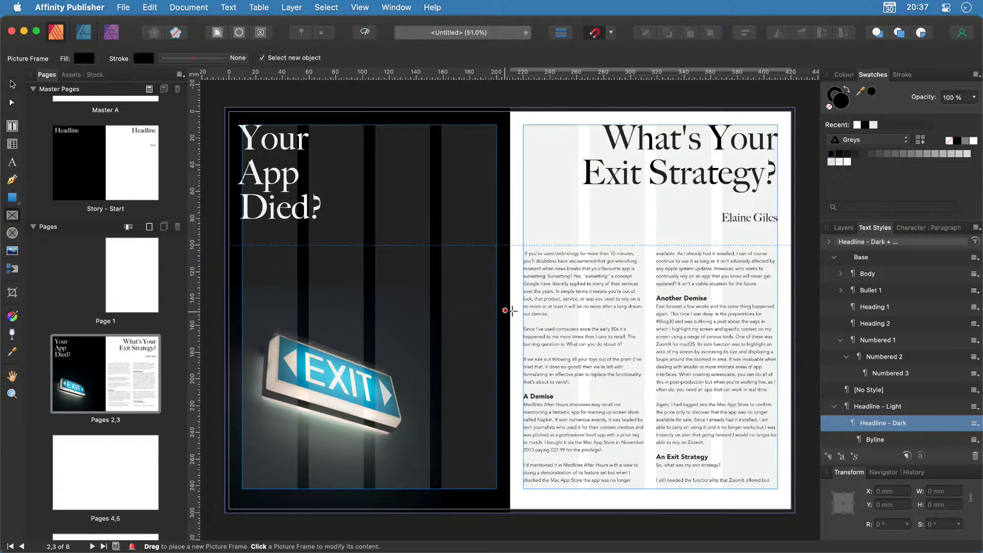
{"action": "left_click", "coordinate": [641, 361]}
{"action": "left_click_drag", "start_coordinate": [599, 307], "coordinate": [658, 367]}
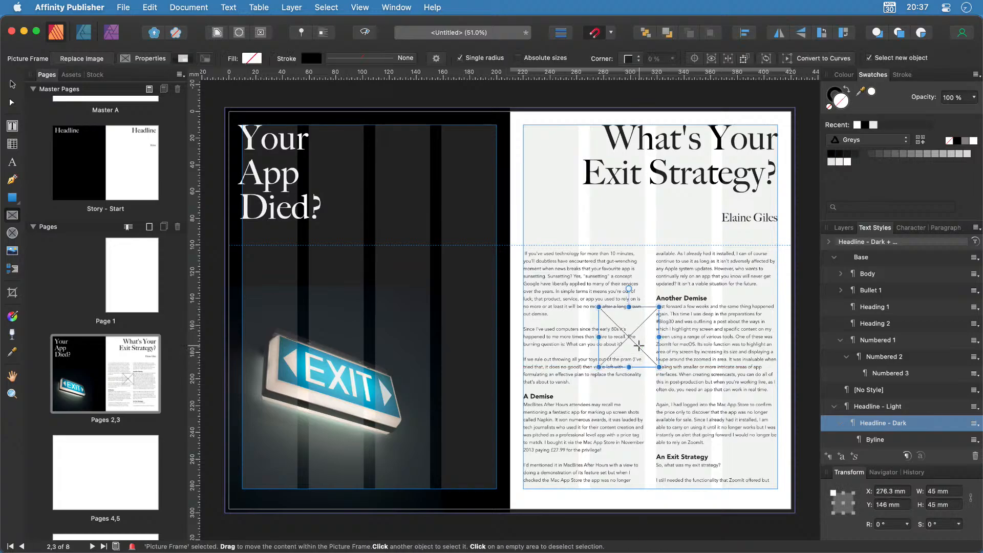
{"action": "left_click", "coordinate": [12, 85]}
{"action": "left_click_drag", "start_coordinate": [629, 340], "coordinate": [618, 417]}
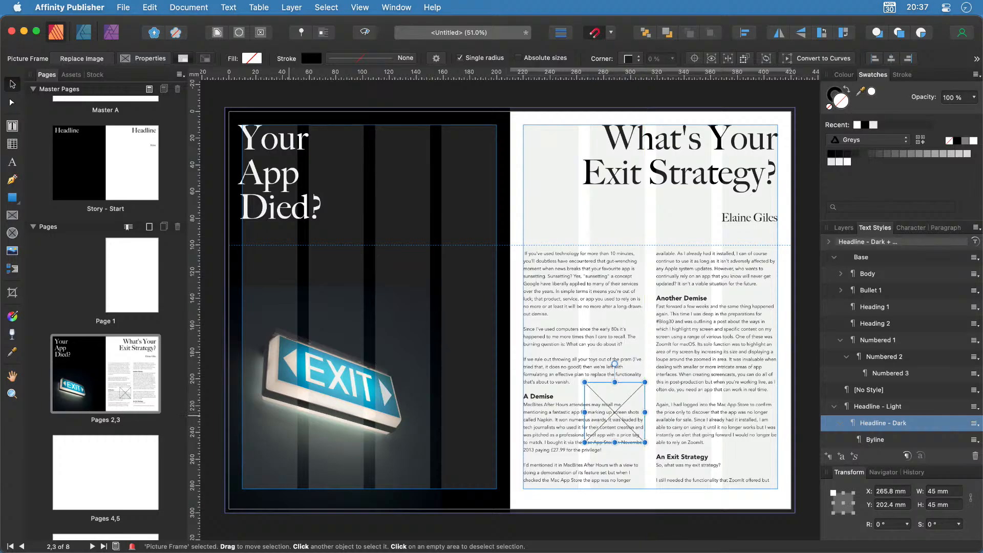
{"action": "key", "text": "super+Tab"}
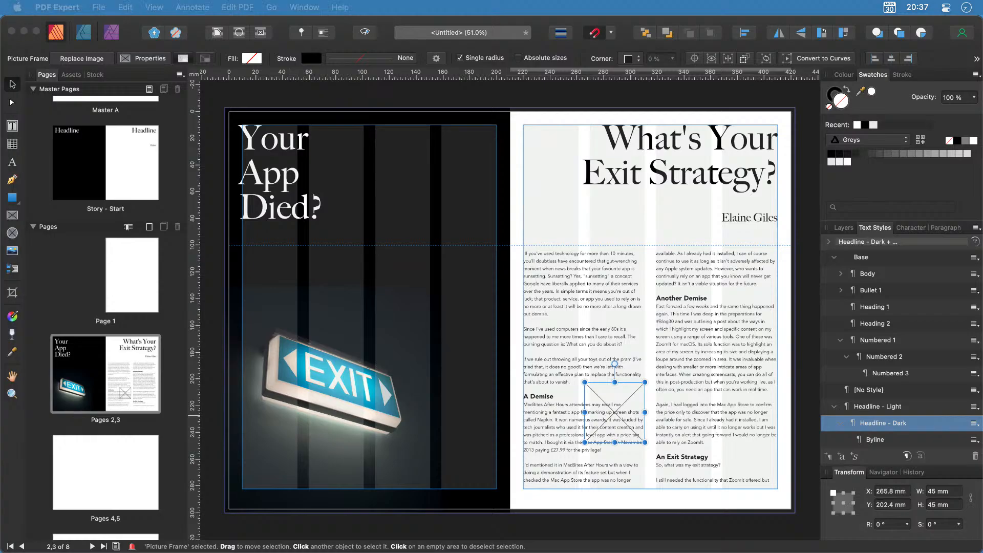
{"action": "left_click", "coordinate": [630, 418]}
{"action": "left_click_drag", "start_coordinate": [612, 417], "coordinate": [612, 459]}
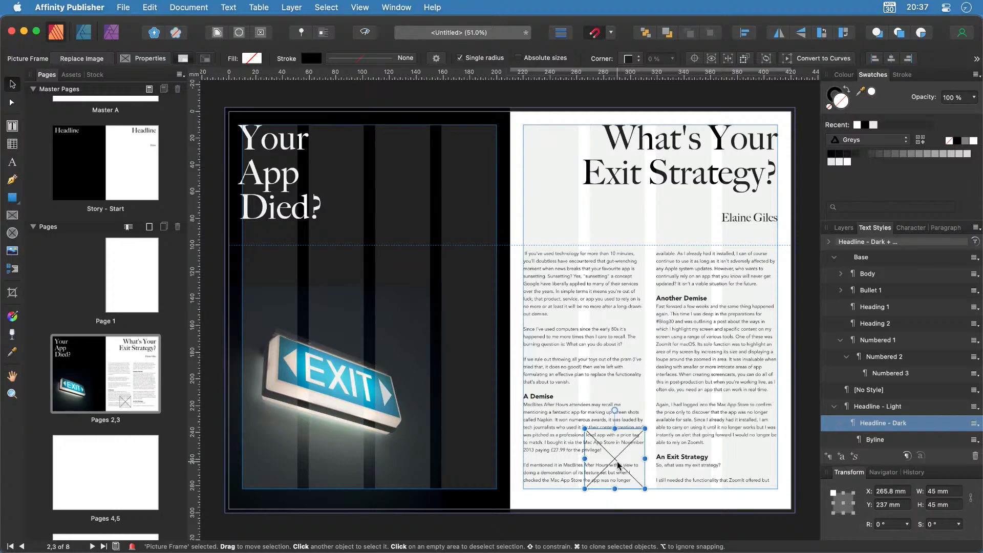
Duplicate the frame into the second column and fill the first-column frame with the notepad icon.
{"action": "left_click_drag", "start_coordinate": [618, 465], "coordinate": [749, 343]}
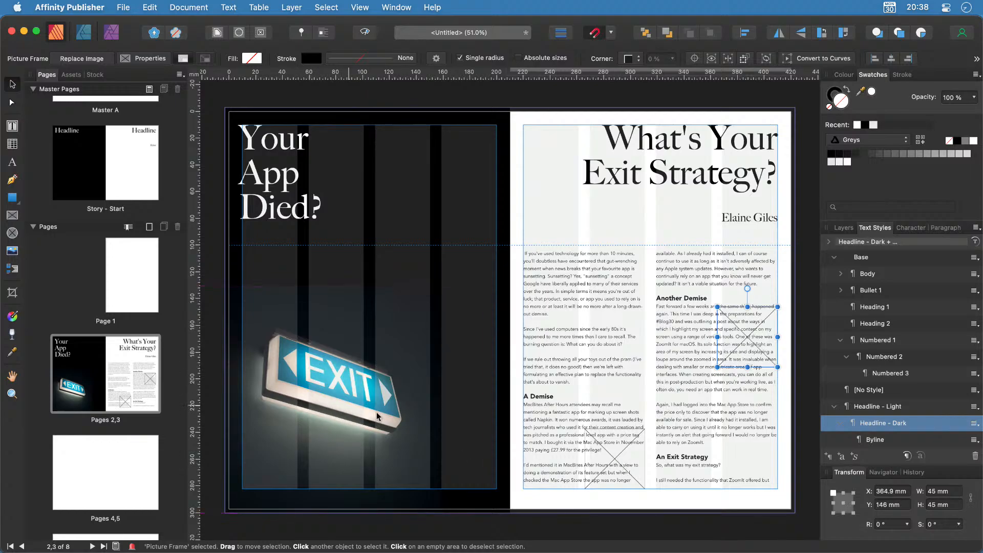
{"action": "left_click", "coordinate": [615, 463]}
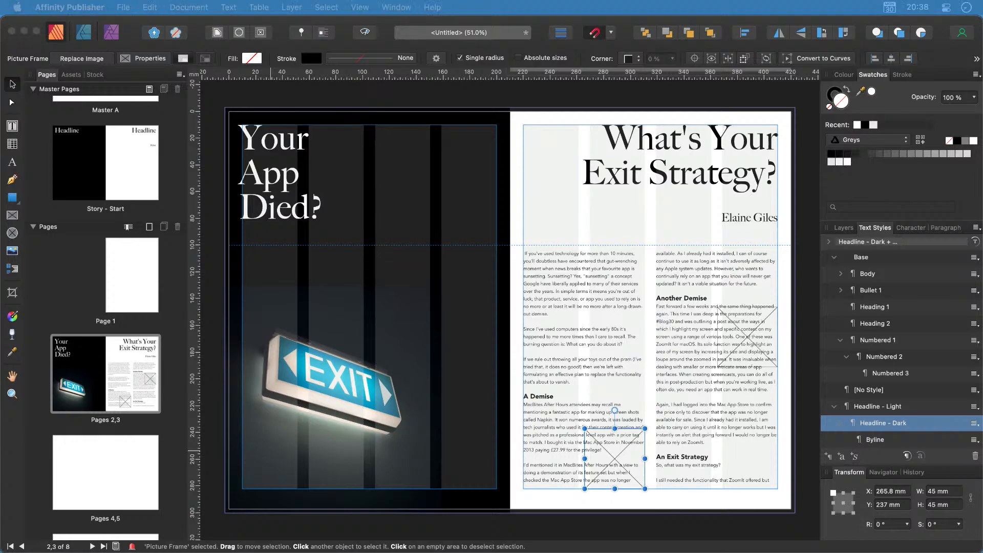
{"action": "left_click_drag", "start_coordinate": [72, 512], "coordinate": [604, 465]}
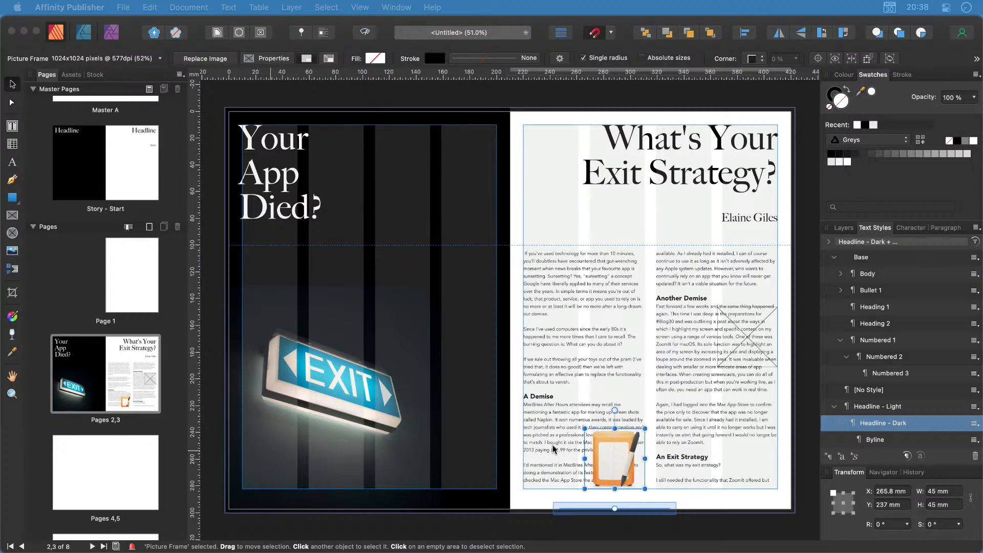
Give the notepad frame Square text wrap on both sides at 1.1 mm, then select the second-column frame.
{"action": "left_click", "coordinate": [562, 403]}
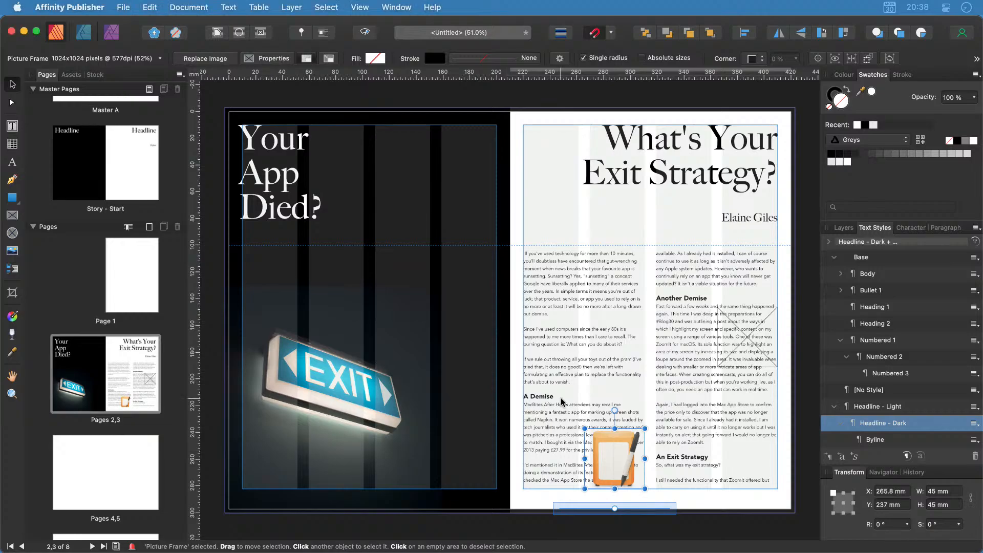
{"action": "left_click", "coordinate": [616, 464]}
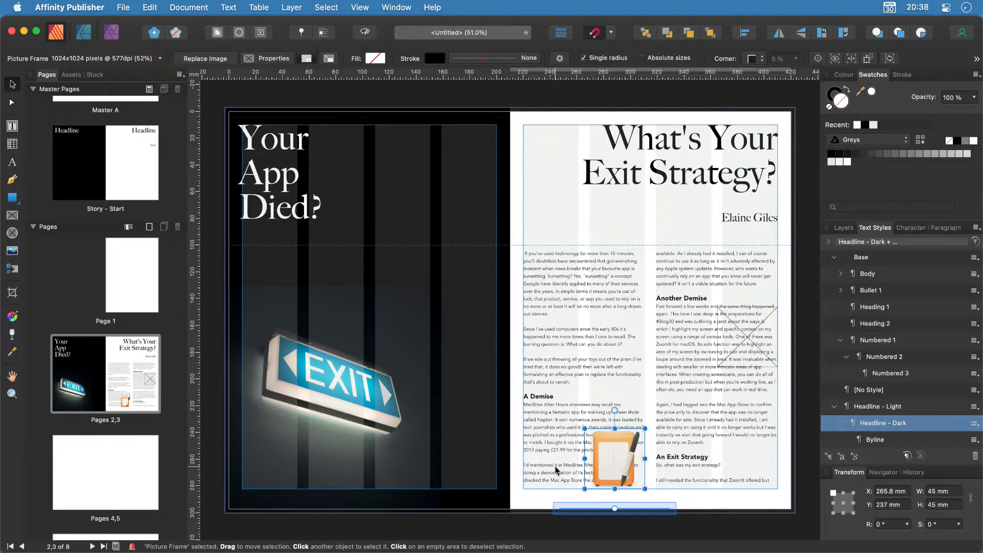
{"action": "left_click", "coordinate": [215, 35]}
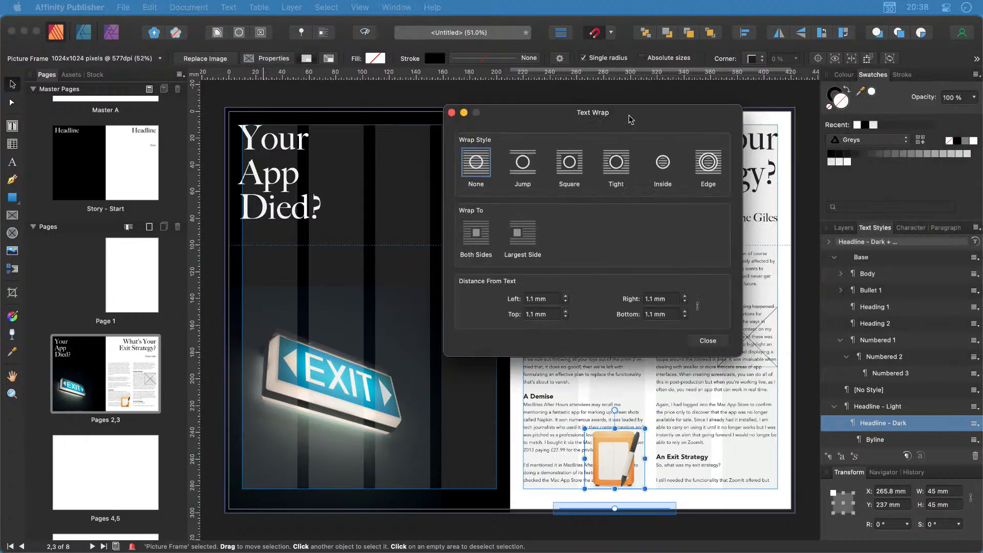
{"action": "left_click_drag", "start_coordinate": [640, 109], "coordinate": [401, 109]}
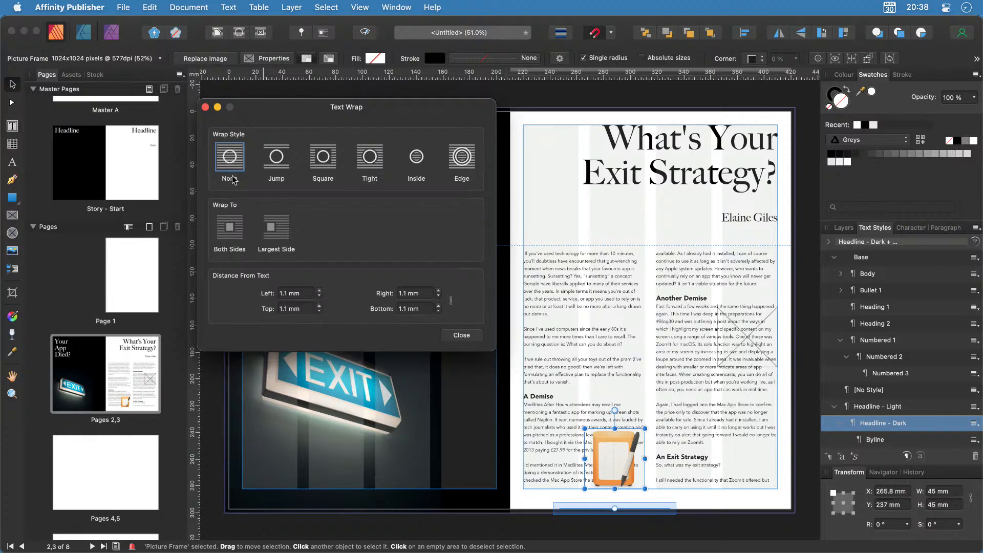
{"action": "left_click", "coordinate": [276, 162]}
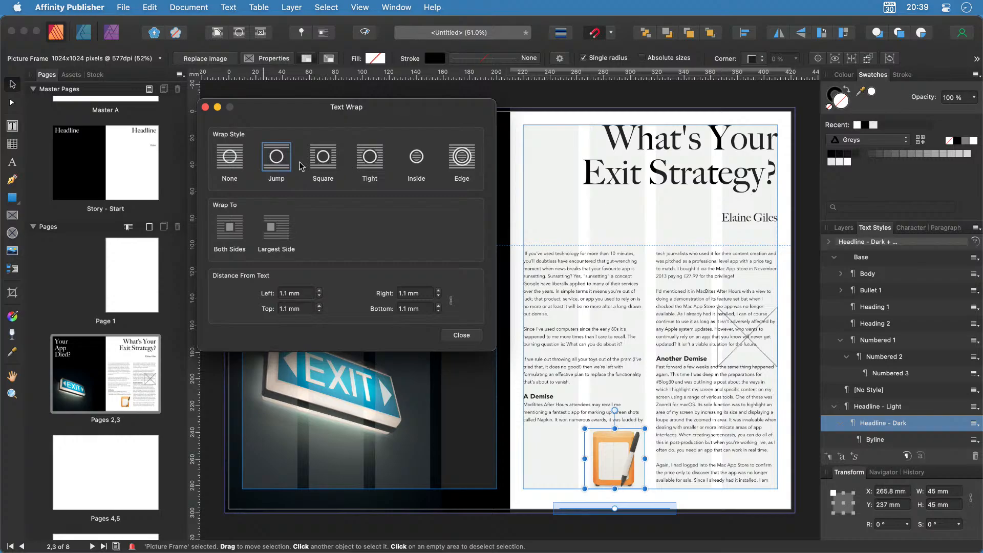
{"action": "left_click", "coordinate": [319, 164]}
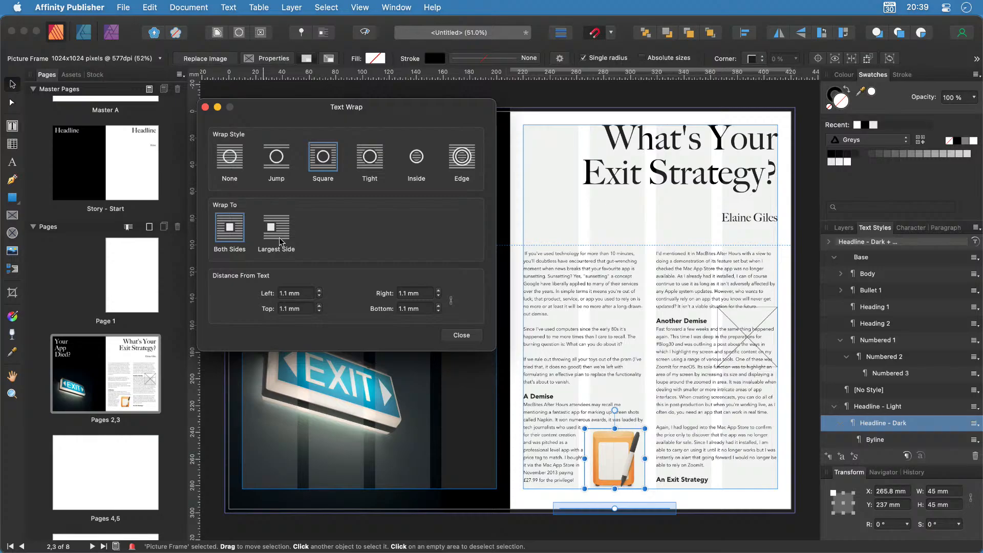
{"action": "left_click", "coordinate": [623, 461]}
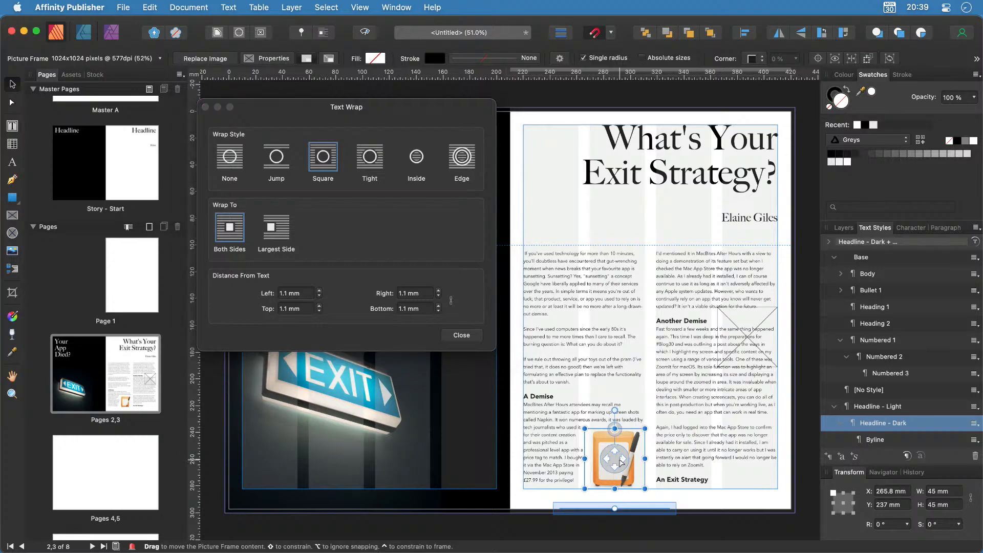
{"action": "left_click", "coordinate": [751, 346]}
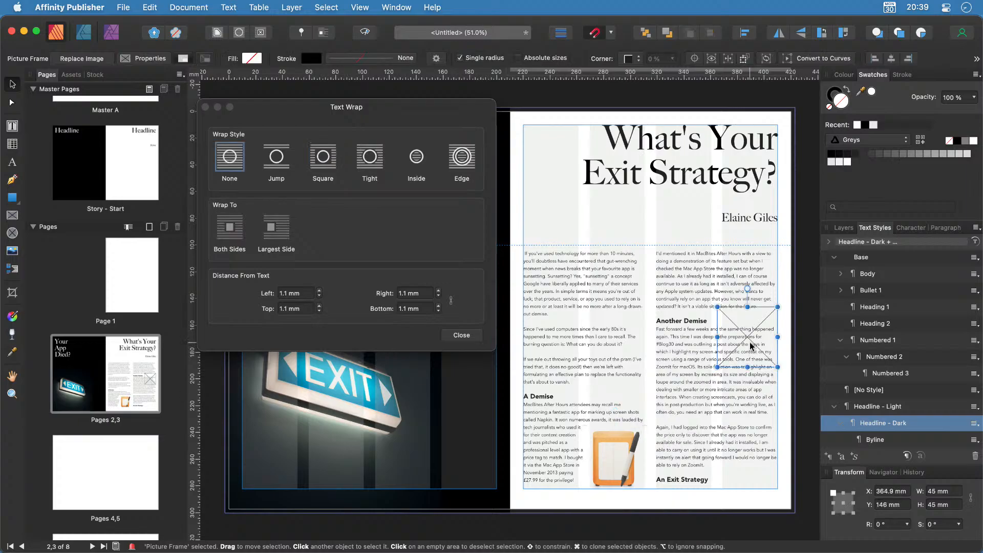
Set Square wrap on the second-column frame, lower it slightly, and fill it with the magnifier icon.
{"action": "left_click", "coordinate": [327, 165]}
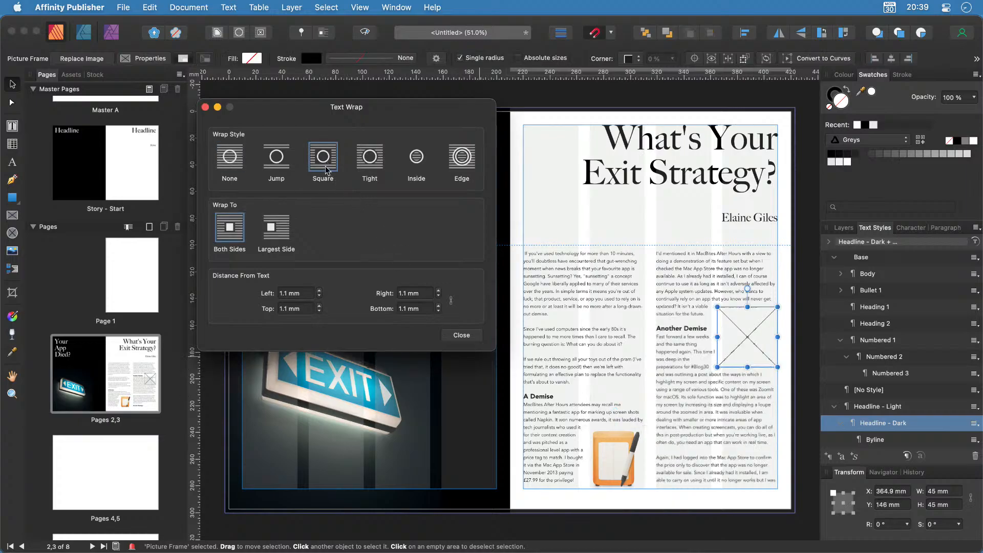
{"action": "left_click_drag", "start_coordinate": [745, 341], "coordinate": [747, 356]}
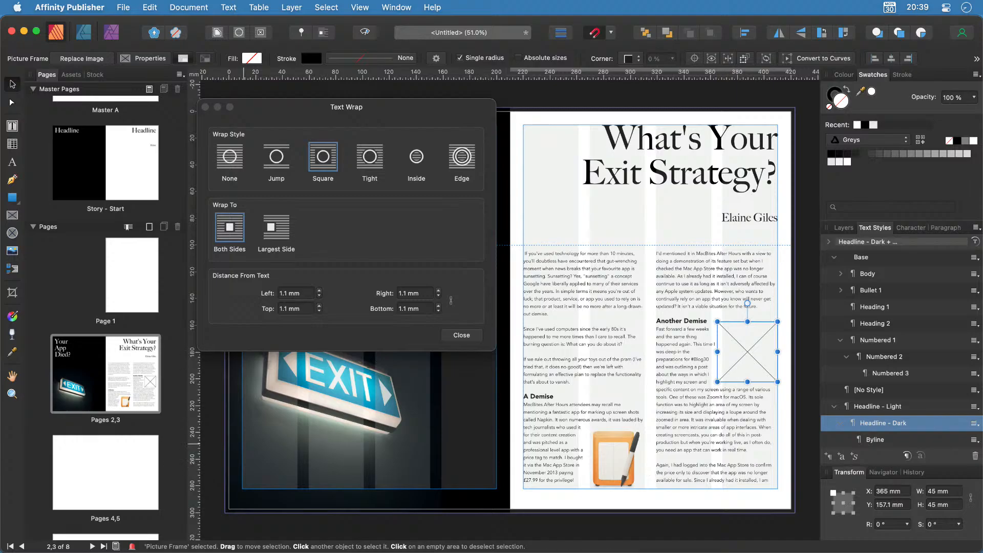
{"action": "key", "text": "super+Tab"}
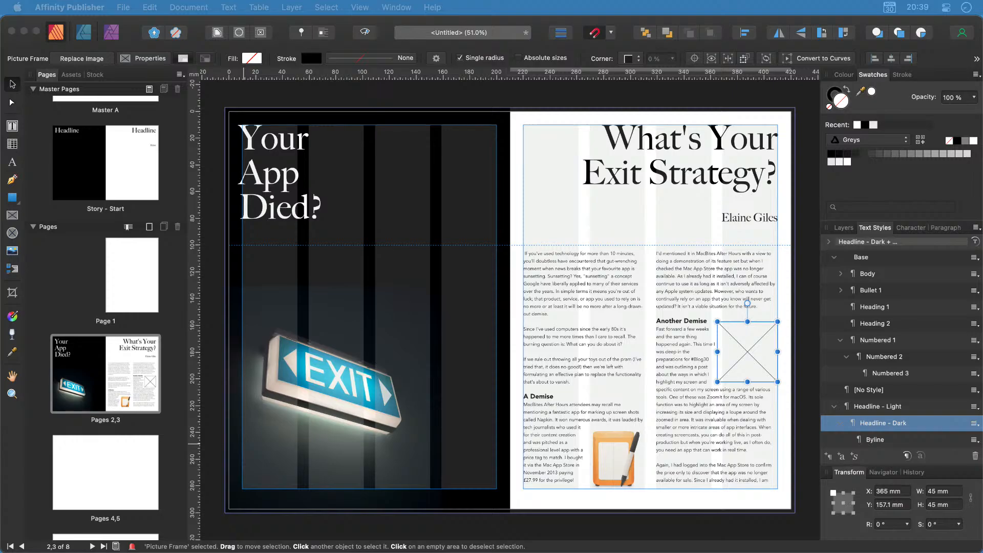
{"action": "left_click_drag", "start_coordinate": [1, 451], "coordinate": [748, 362]}
{"action": "left_click", "coordinate": [802, 477]}
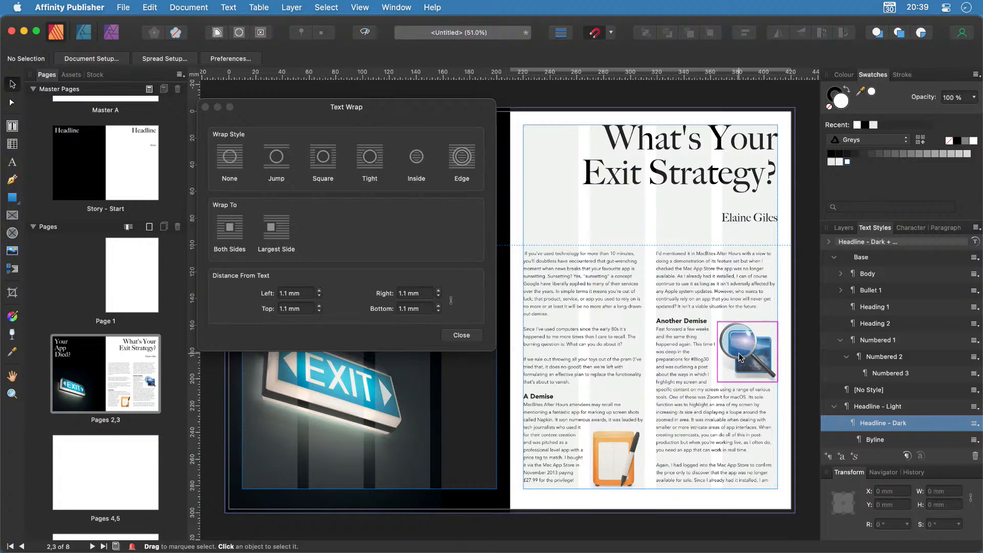
Set the magnifier frame's left text-wrap distance to 2 mm and close the wrap settings.
{"action": "scroll", "coordinate": [759, 343], "scroll_direction": "up", "scroll_amount": 10}
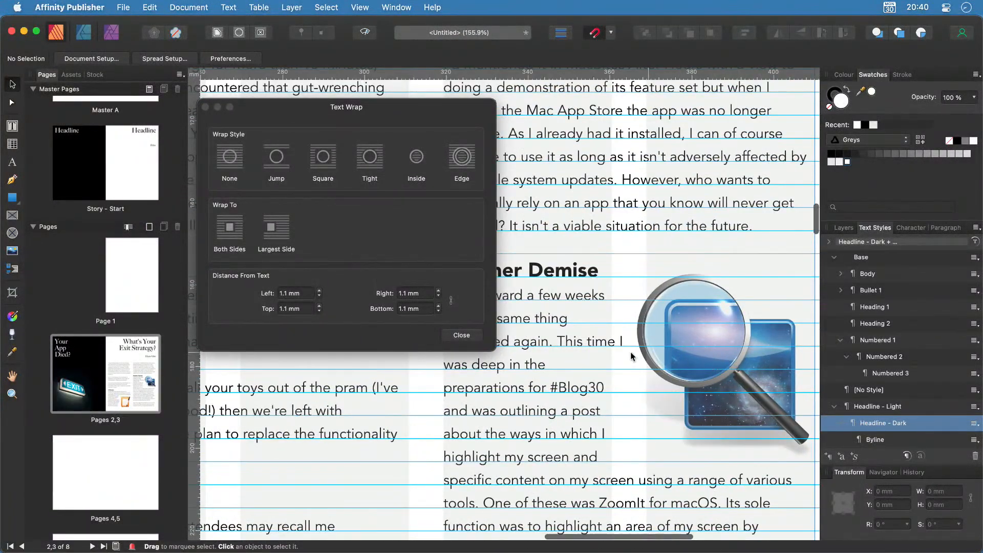
{"action": "left_click", "coordinate": [713, 361]}
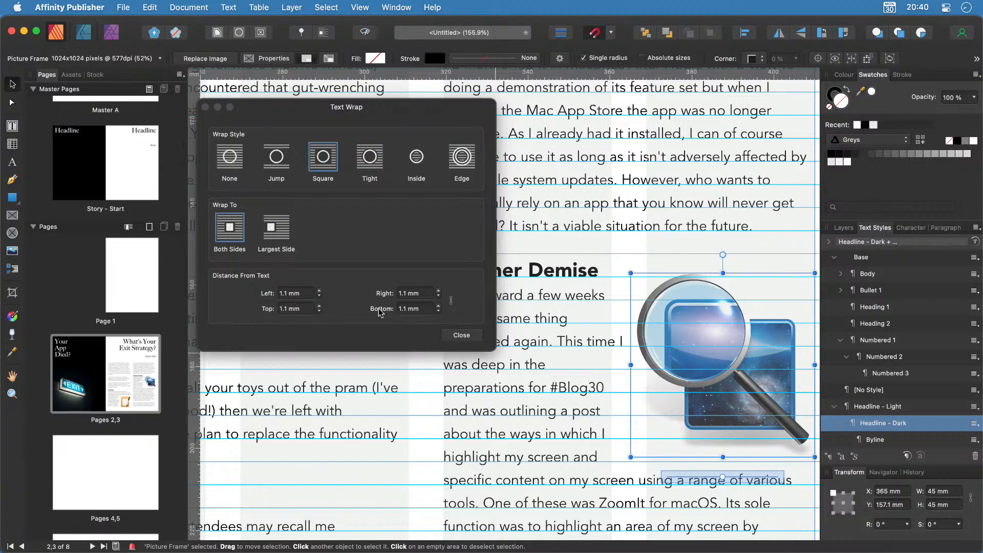
{"action": "left_click", "coordinate": [319, 292]}
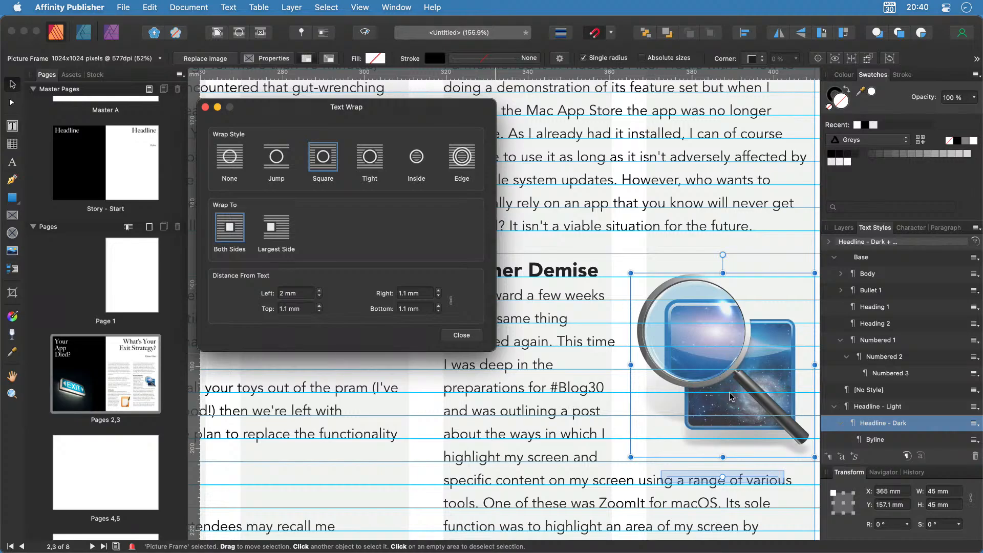
{"action": "left_click", "coordinate": [472, 337]}
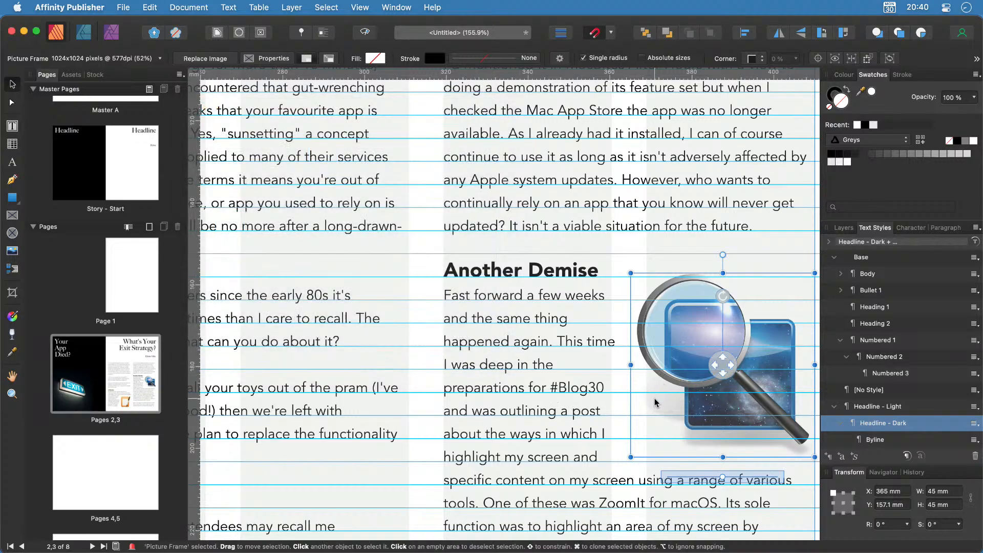
Fit spread 2–3 in the window, deselect everything, and preview it without guides.
{"action": "key", "text": "super+0"}
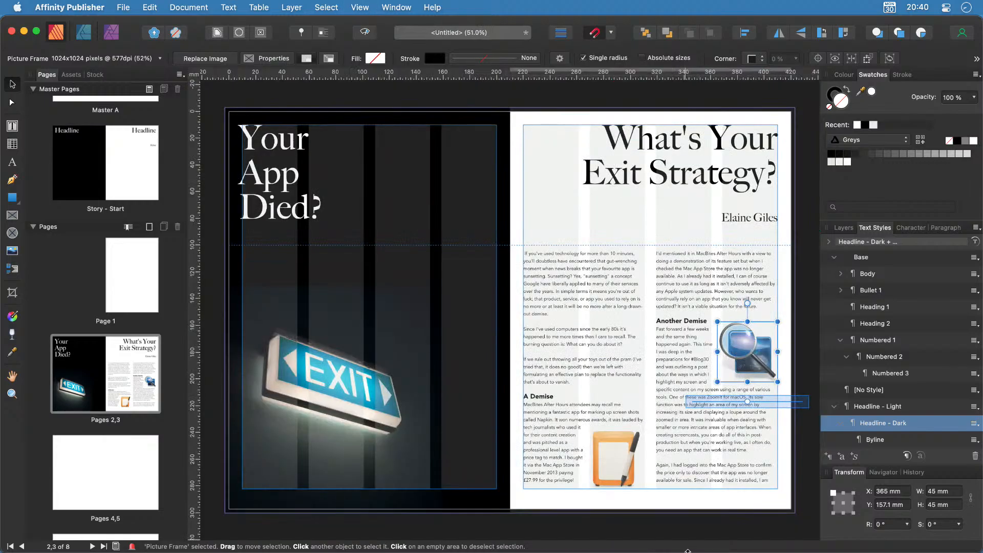
{"action": "left_click", "coordinate": [721, 532]}
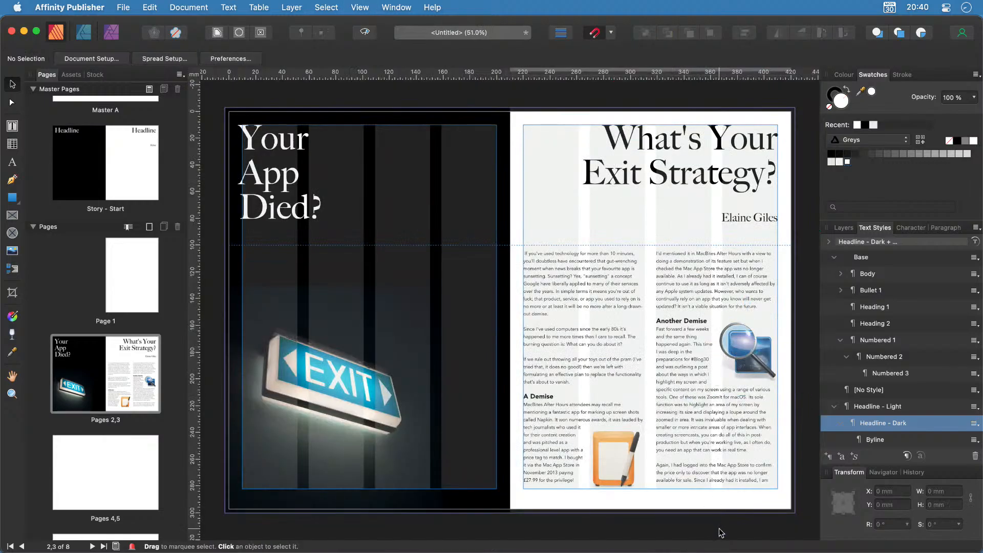
{"action": "key", "text": "w"}
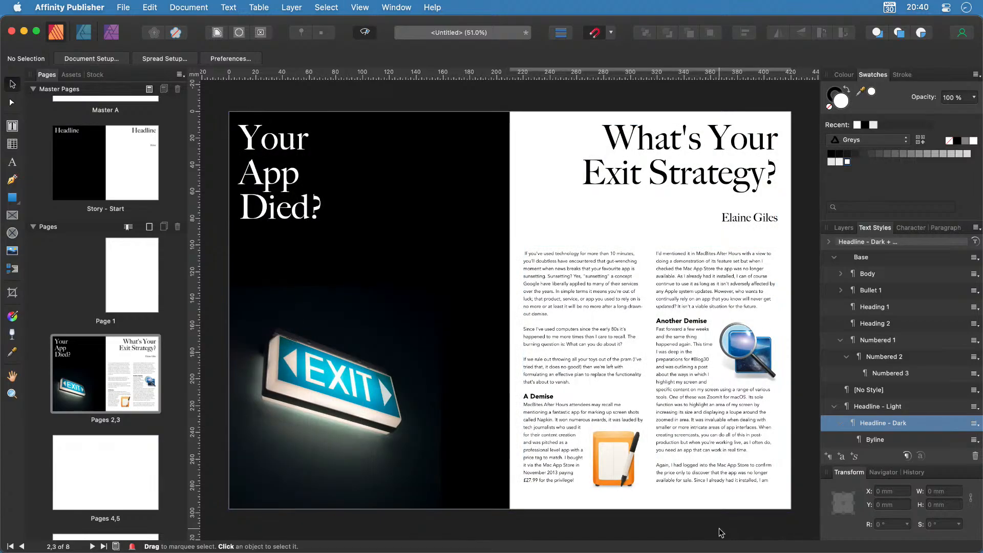
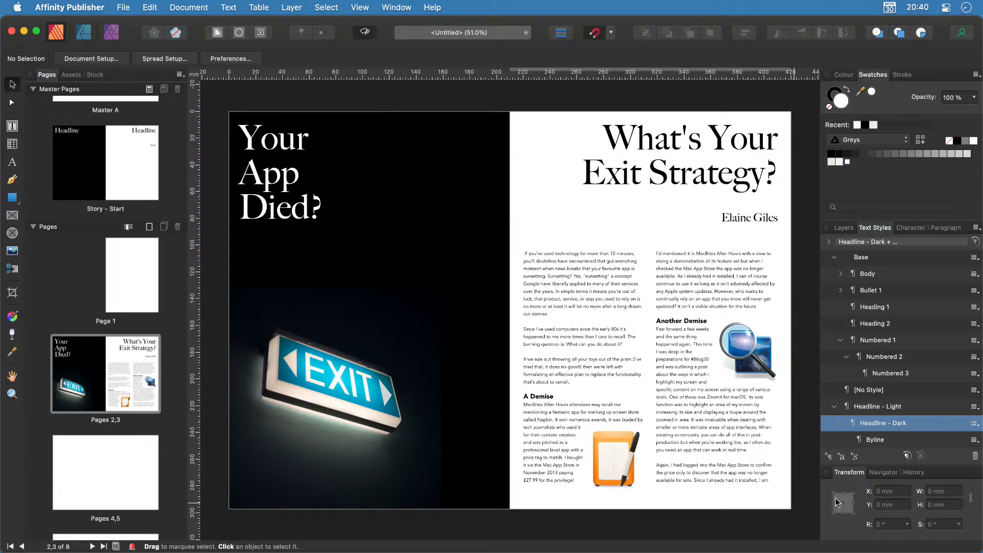
Open the blank Pages 4,5 spread from the Pages panel.
{"action": "left_click", "coordinate": [104, 487]}
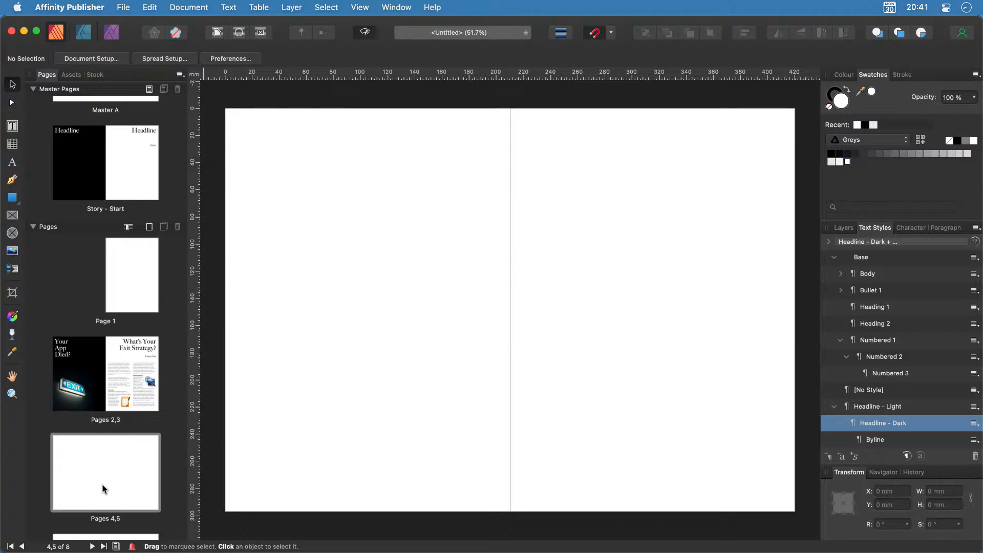
Add a new master named 'Story - Continuation 1', then switch over to PDF Expert.
{"action": "left_click", "coordinate": [149, 90]}
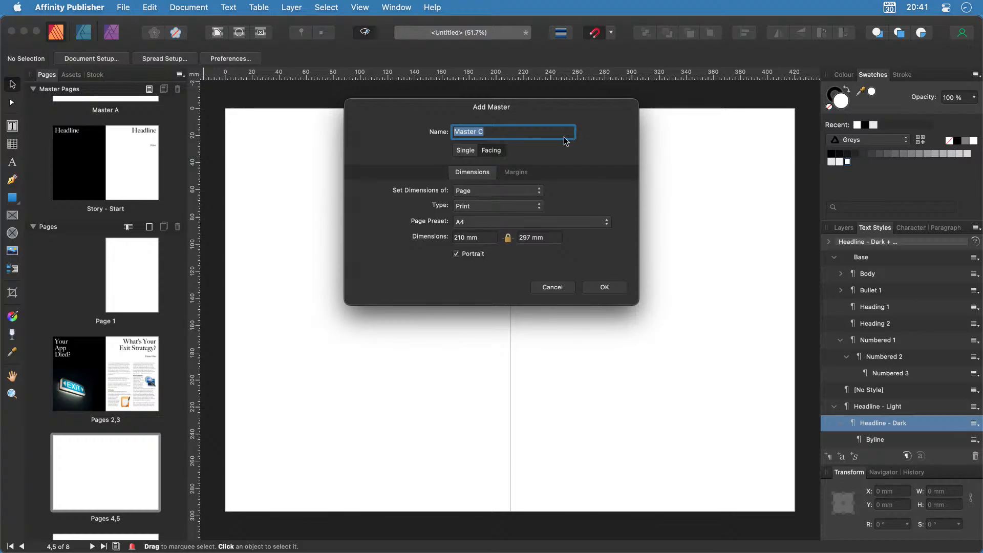
{"action": "type", "text": "Story - Continuation 1"}
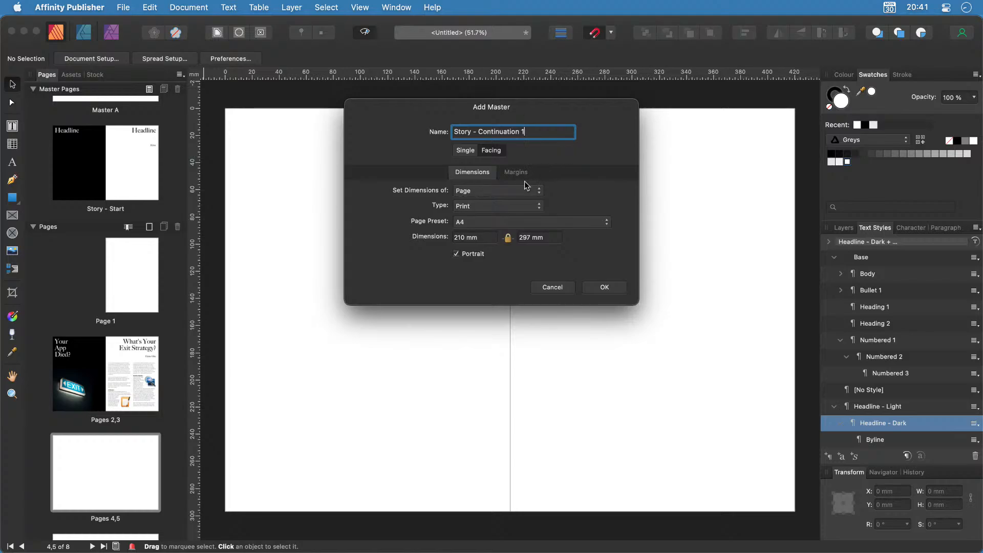
{"action": "left_click", "coordinate": [610, 290]}
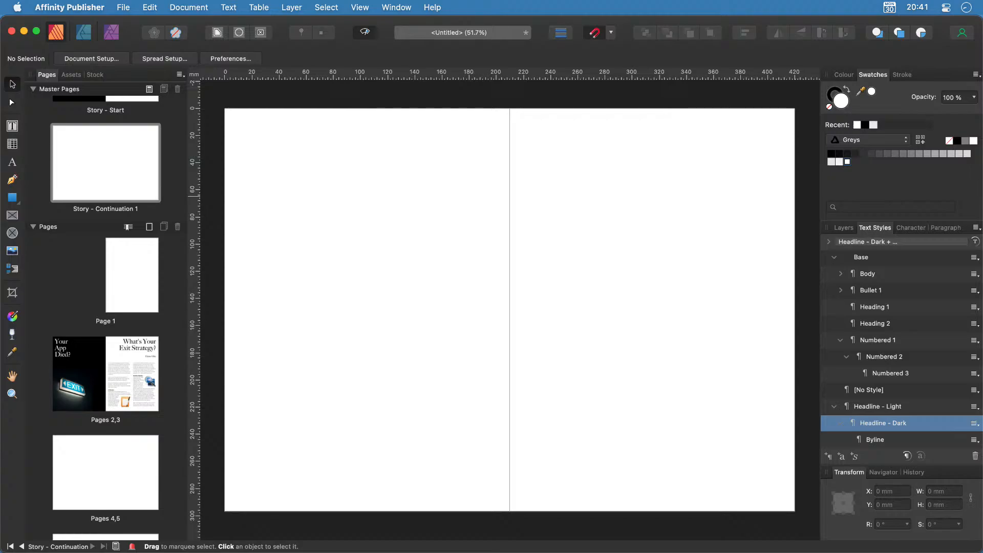
{"action": "key", "text": "super+Tab"}
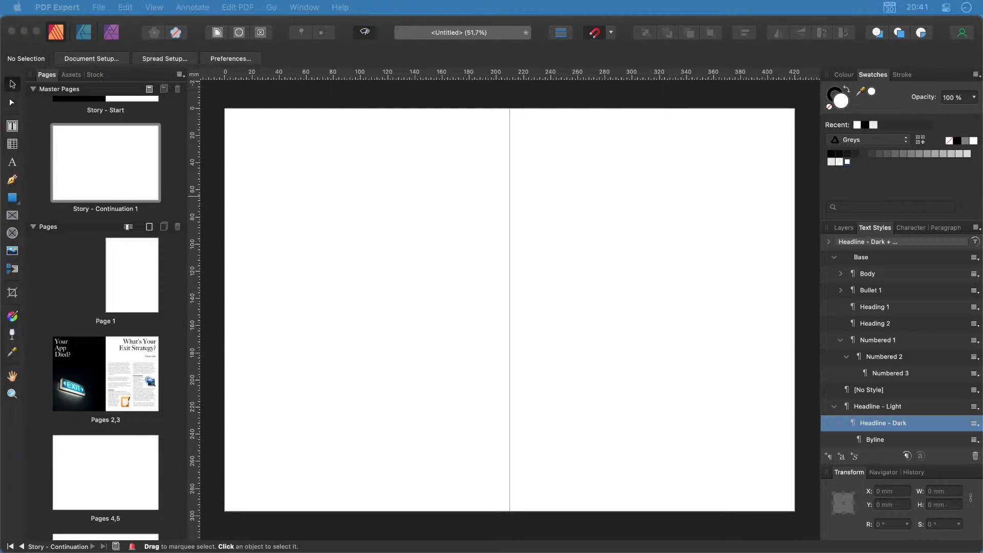
Draw a two-column text frame on each page of the Story - Continuation 1 master.
{"action": "left_click", "coordinate": [314, 141]}
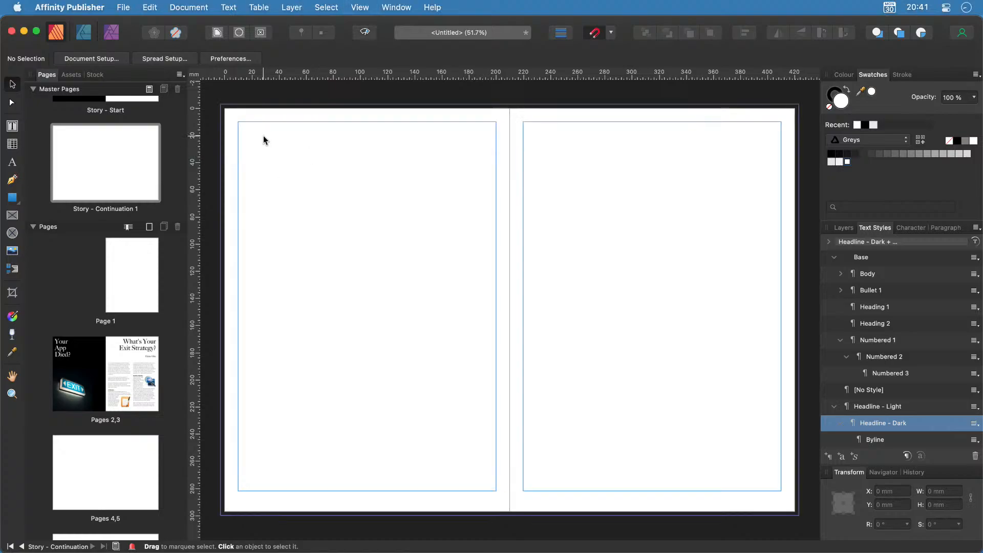
{"action": "left_click", "coordinate": [12, 126]}
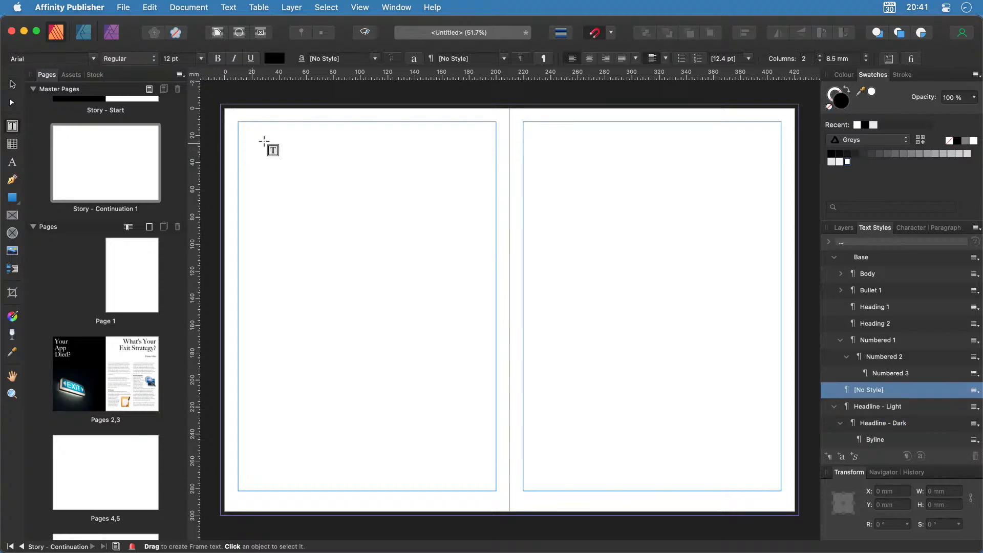
{"action": "left_click_drag", "start_coordinate": [238, 123], "coordinate": [496, 491]}
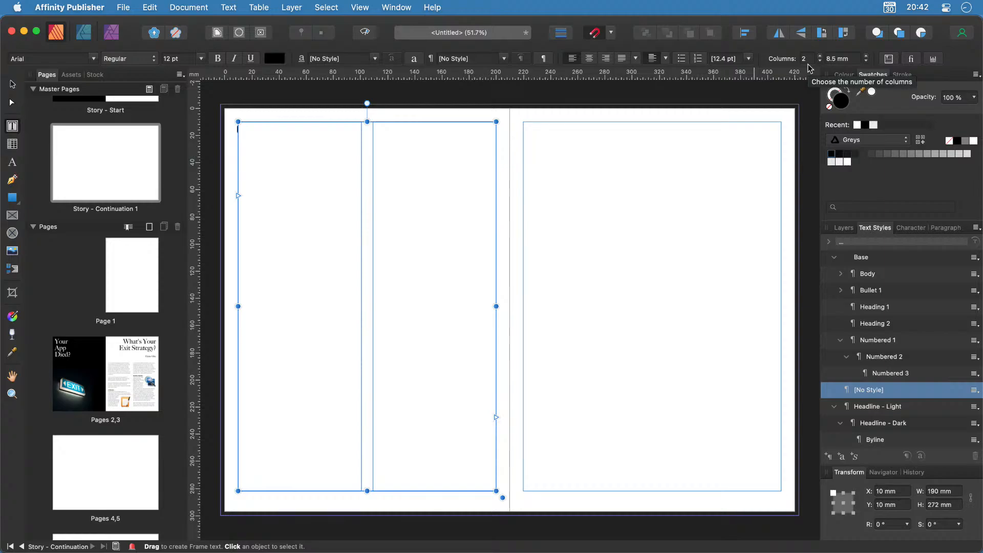
{"action": "left_click_drag", "start_coordinate": [522, 122], "coordinate": [781, 491]}
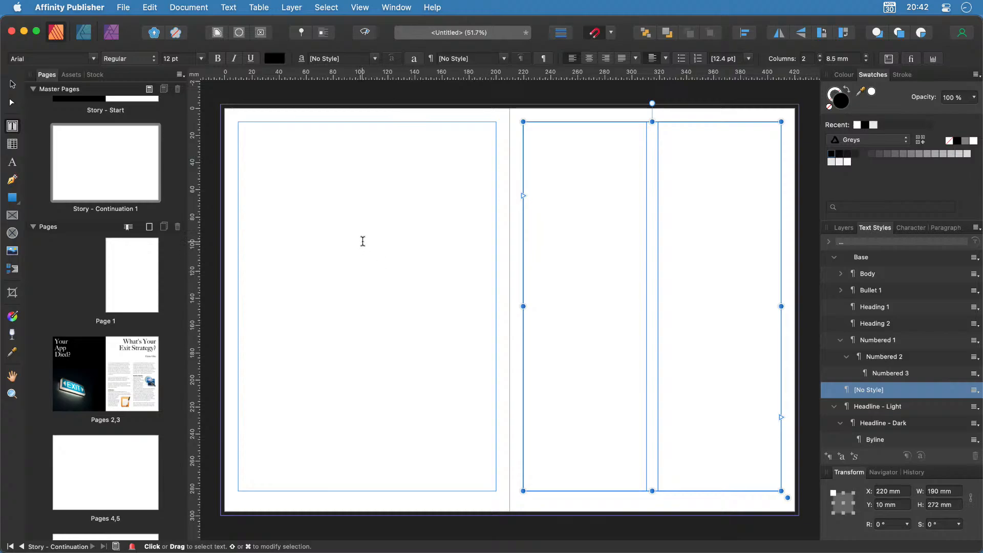
Link the left master frame into the right one and apply the master to pages 4–5.
{"action": "left_click", "coordinate": [312, 257]}
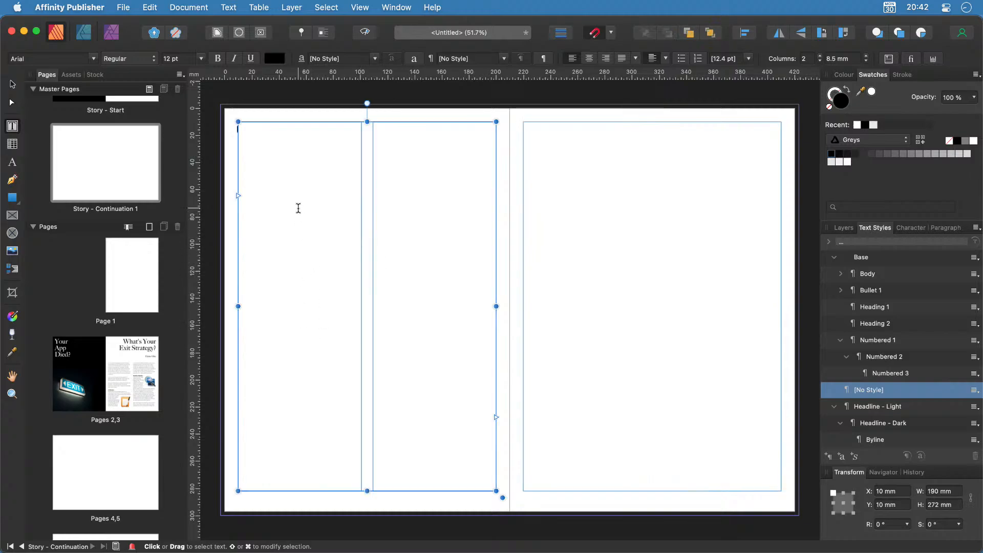
{"action": "left_click", "coordinate": [594, 253]}
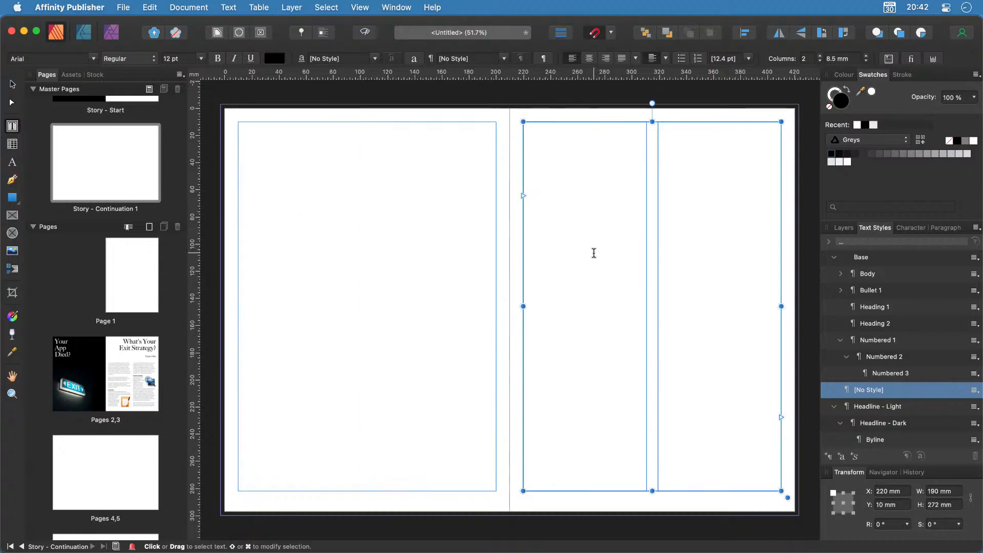
{"action": "left_click", "coordinate": [394, 323]}
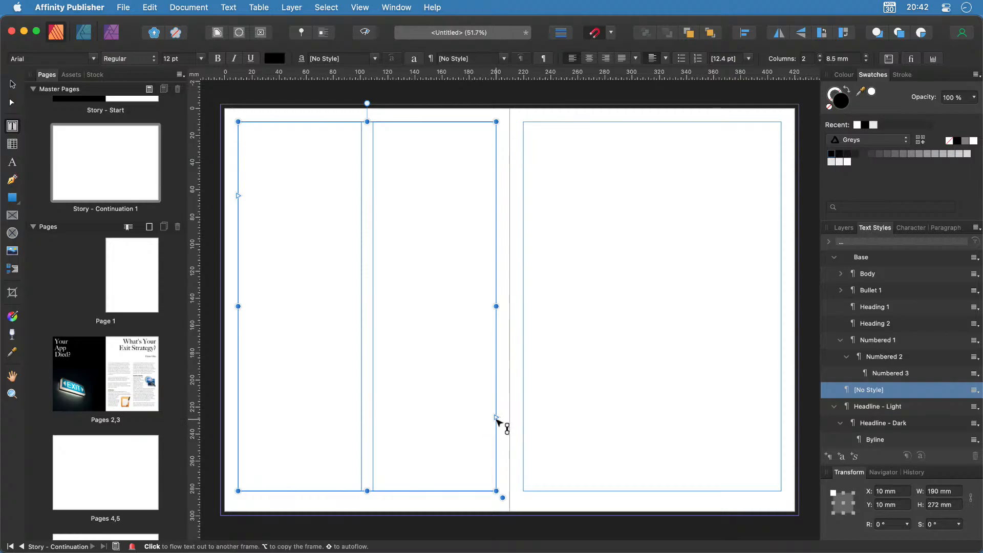
{"action": "left_click", "coordinate": [496, 417]}
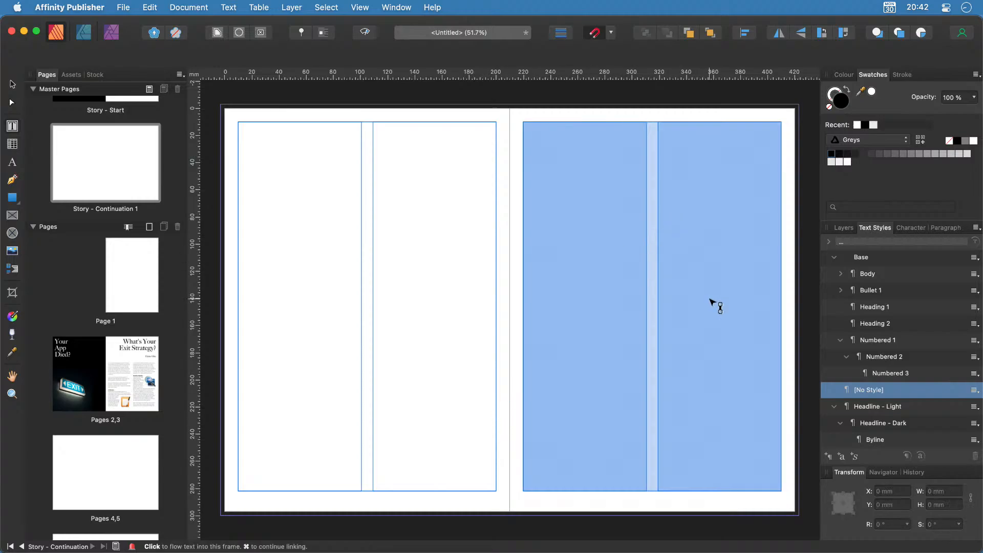
{"action": "left_click", "coordinate": [713, 304]}
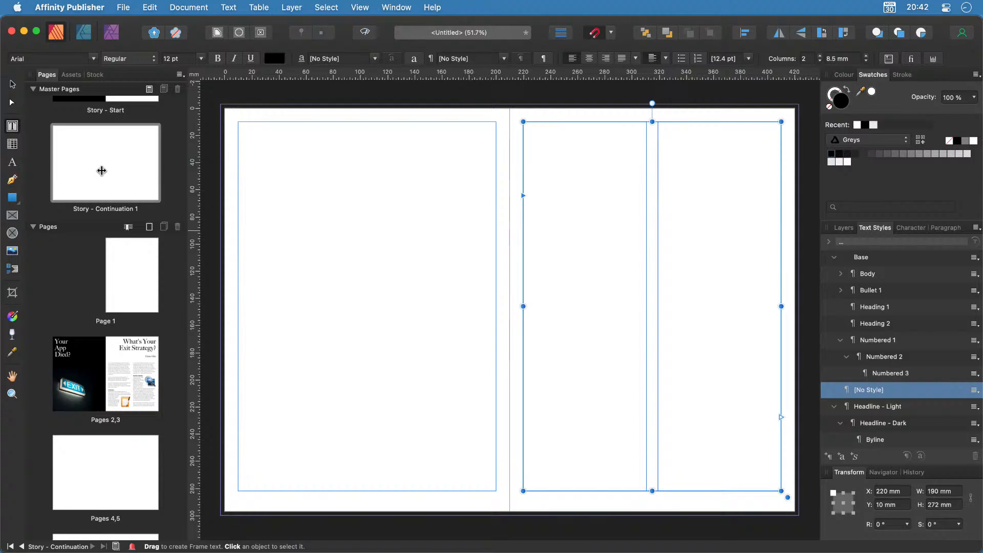
{"action": "mouse_move", "coordinate": [110, 463]}
{"action": "left_mouse_down"}
{"action": "mouse_move", "coordinate": [103, 456]}
{"action": "mouse_move", "coordinate": [105, 466]}
{"action": "left_mouse_up"}
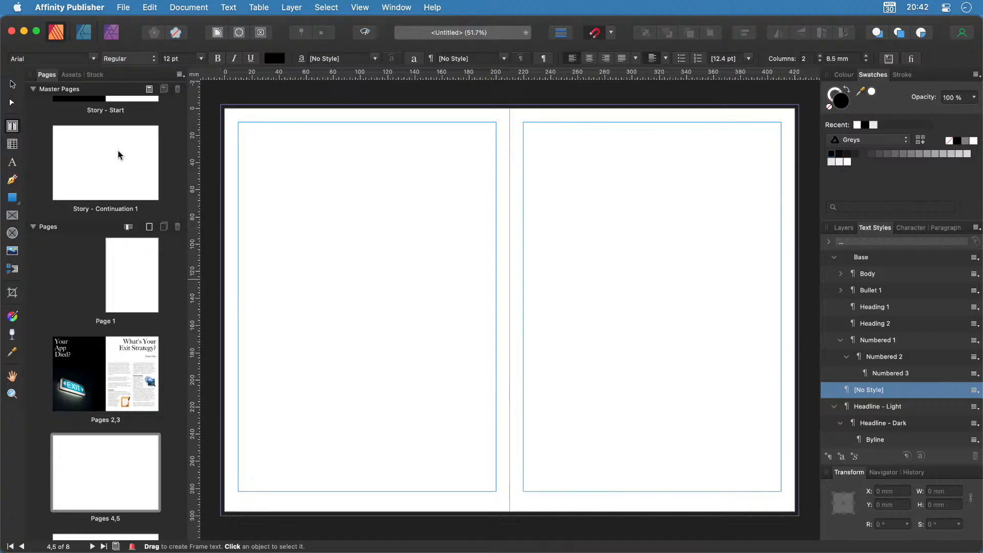
Apply the Story - Continuation 1 master to the pages 4–5 spread.
{"action": "left_click", "coordinate": [105, 190]}
{"action": "left_click_drag", "start_coordinate": [105, 191], "coordinate": [103, 475]}
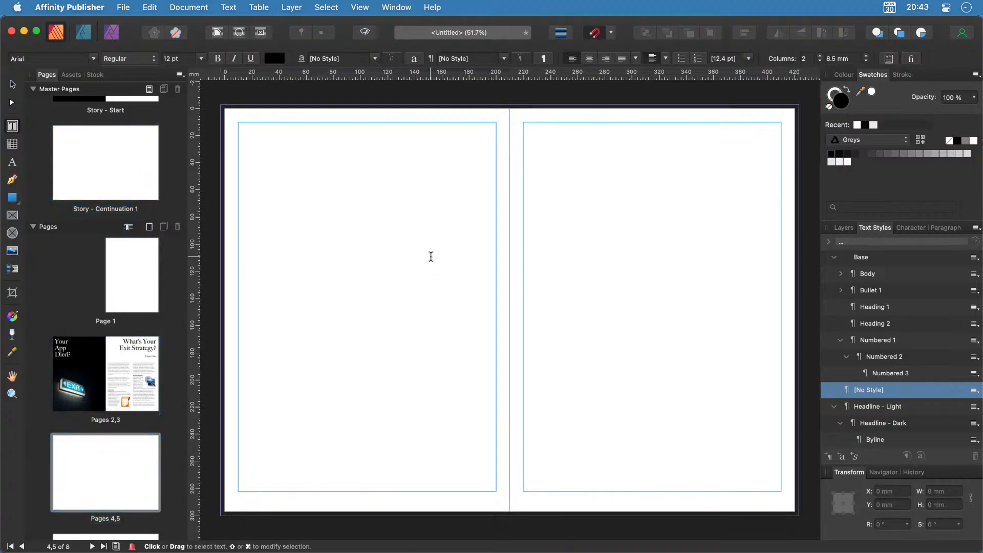
{"action": "left_click", "coordinate": [339, 315]}
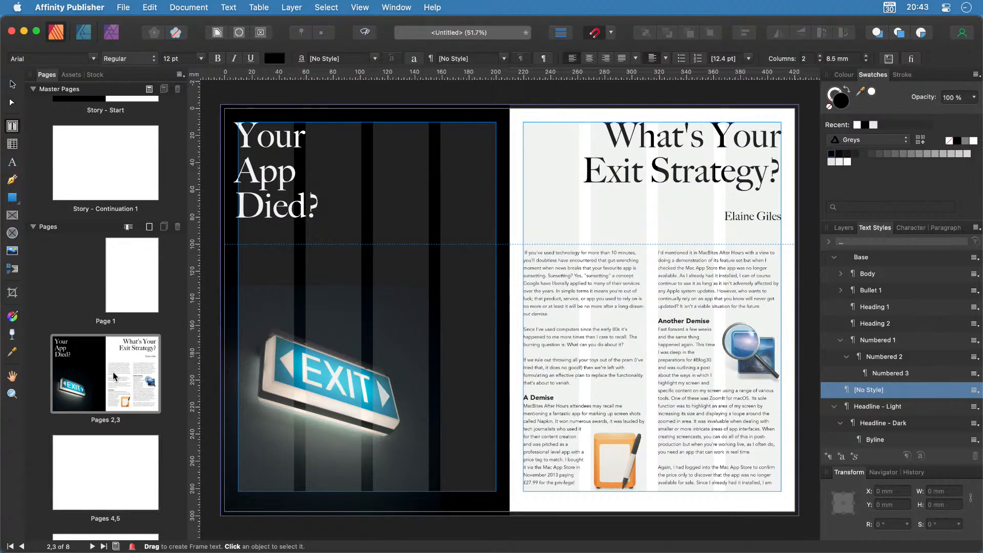
Link the page 3 story frame's overflow into the left text frame on page 4.
{"action": "left_click", "coordinate": [711, 421]}
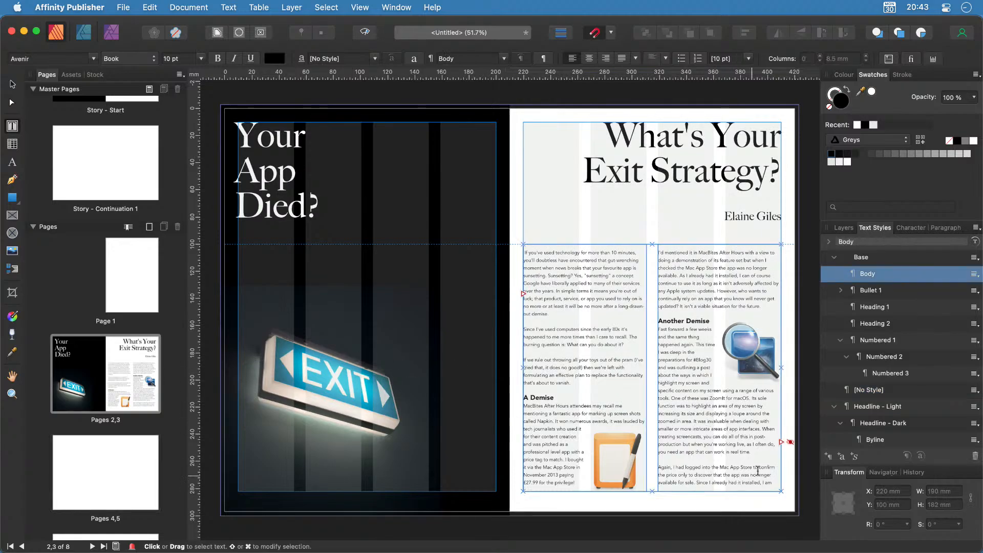
{"action": "left_click", "coordinate": [782, 442]}
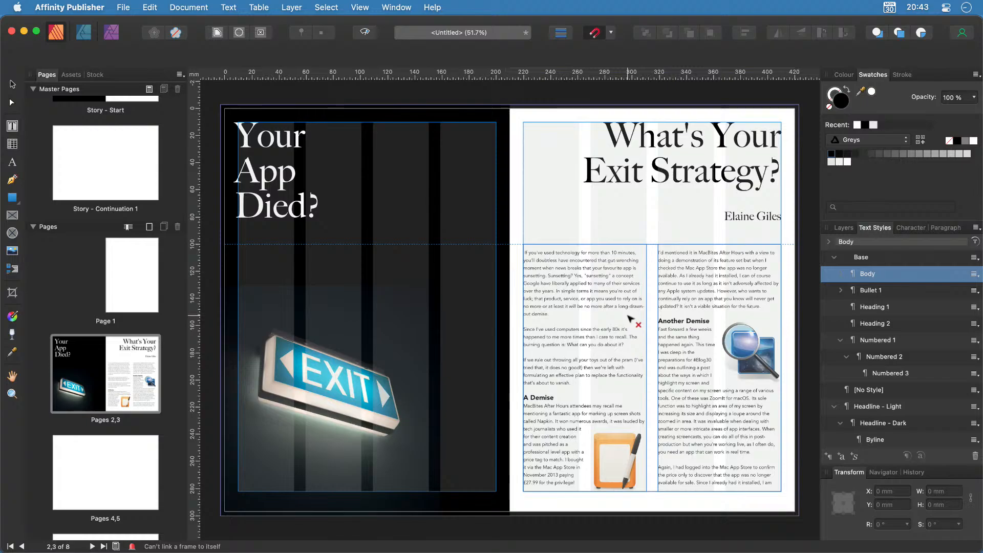
{"action": "left_click", "coordinate": [109, 485]}
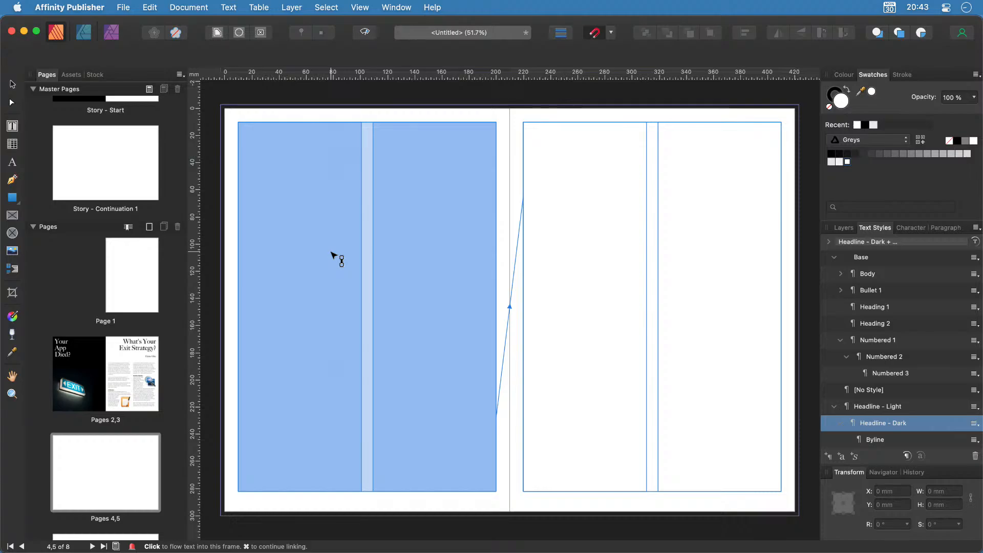
{"action": "left_click", "coordinate": [331, 253]}
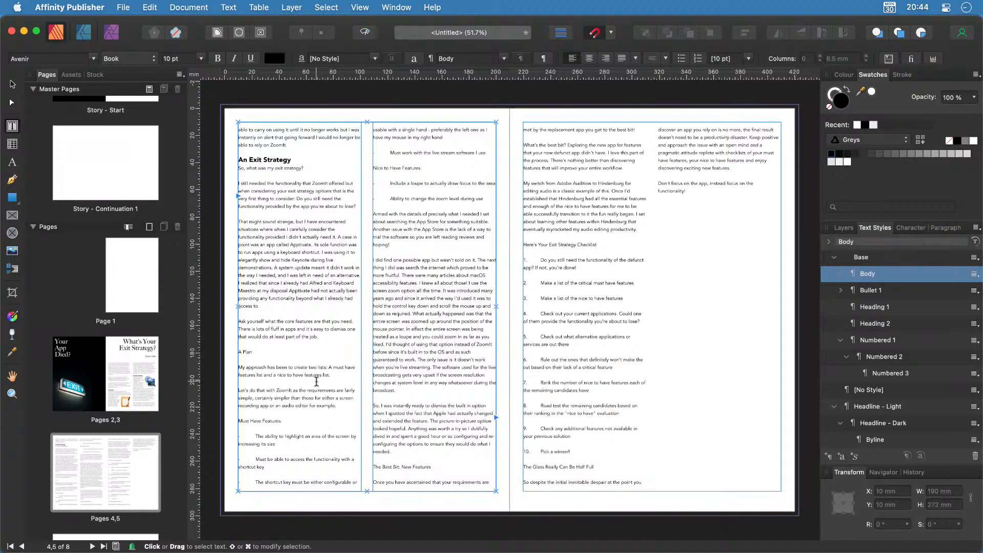
Style A Plan, Must Have Features and The Best Bit: New Features as Heading 2.
{"action": "left_click", "coordinate": [244, 352]}
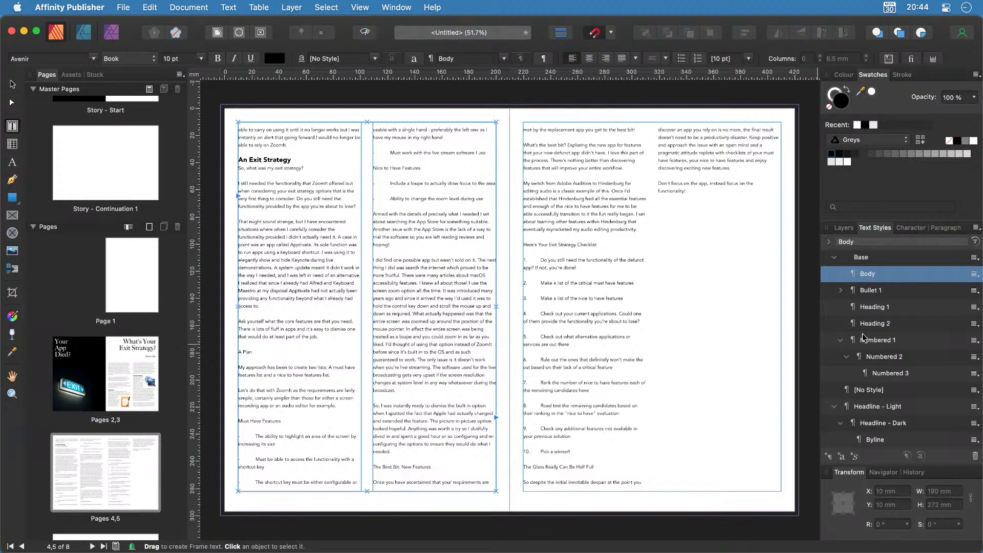
{"action": "left_click", "coordinate": [874, 323]}
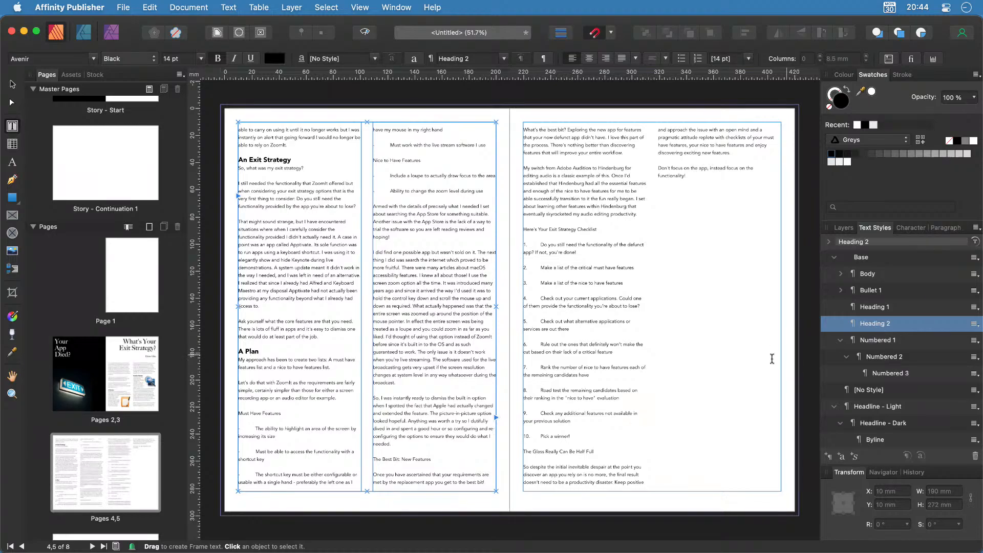
{"action": "left_click", "coordinate": [273, 413]}
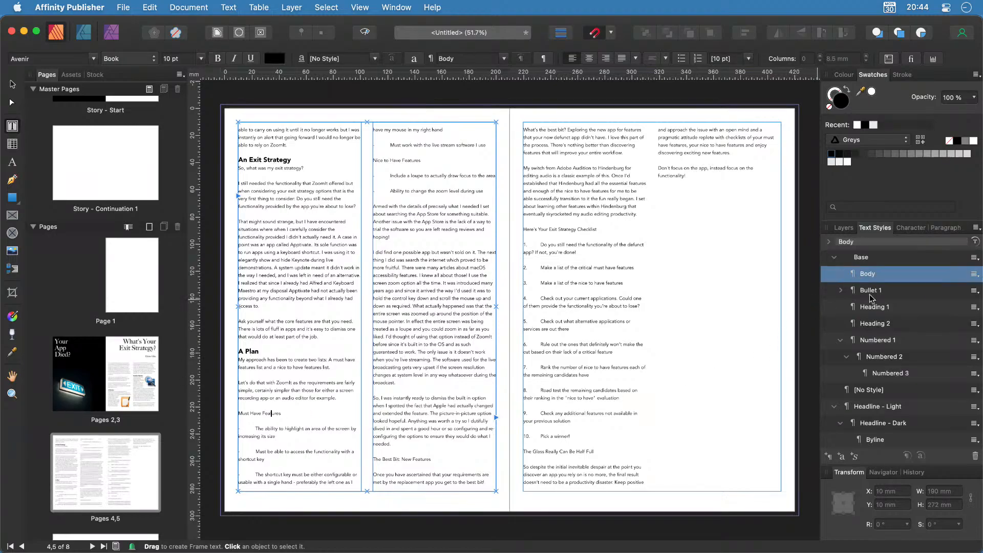
{"action": "left_click", "coordinate": [876, 323]}
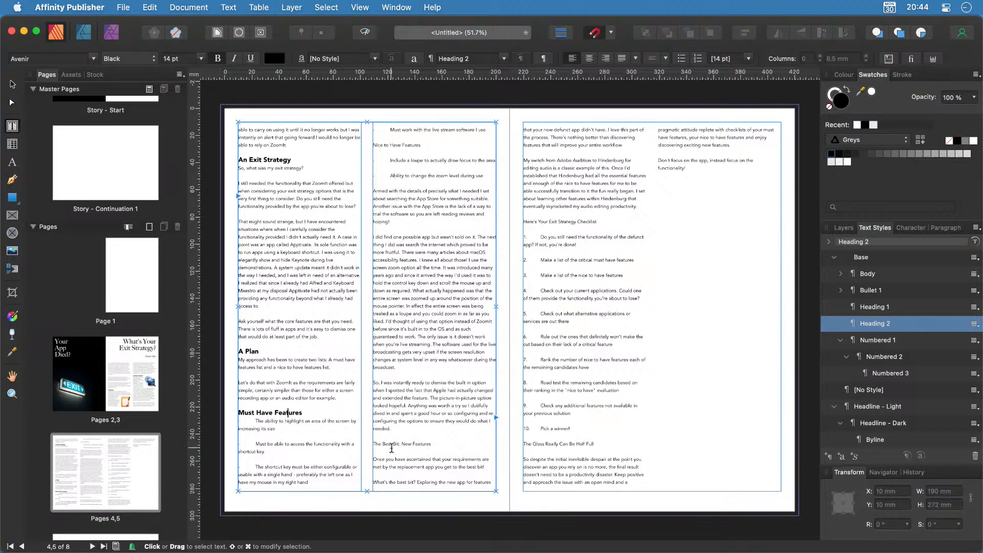
{"action": "left_click", "coordinate": [392, 444]}
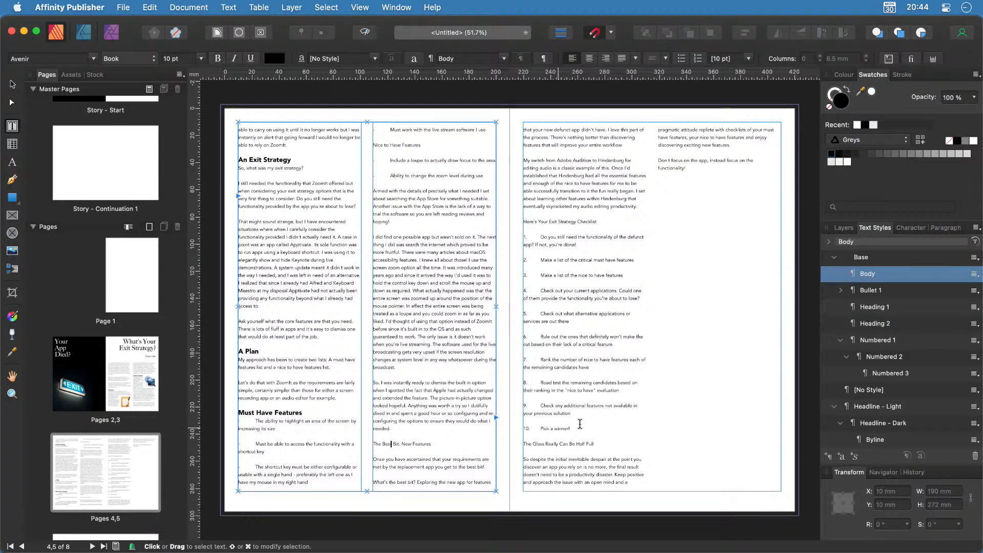
{"action": "left_click", "coordinate": [888, 324]}
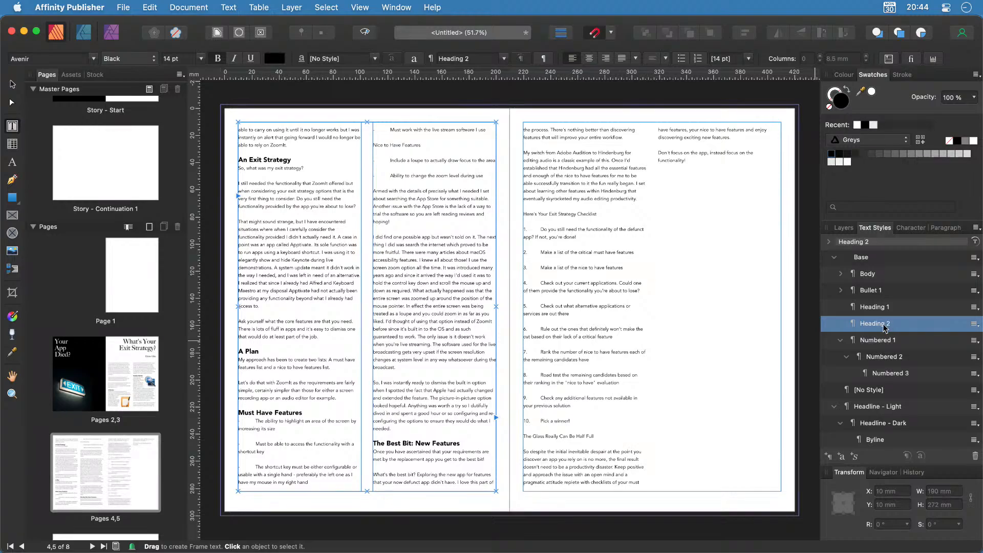
Style The Glass Really Can Be Half Full, the Exit Strategy Checklist and Nice to Have Features as Heading 2.
{"action": "left_click", "coordinate": [571, 436]}
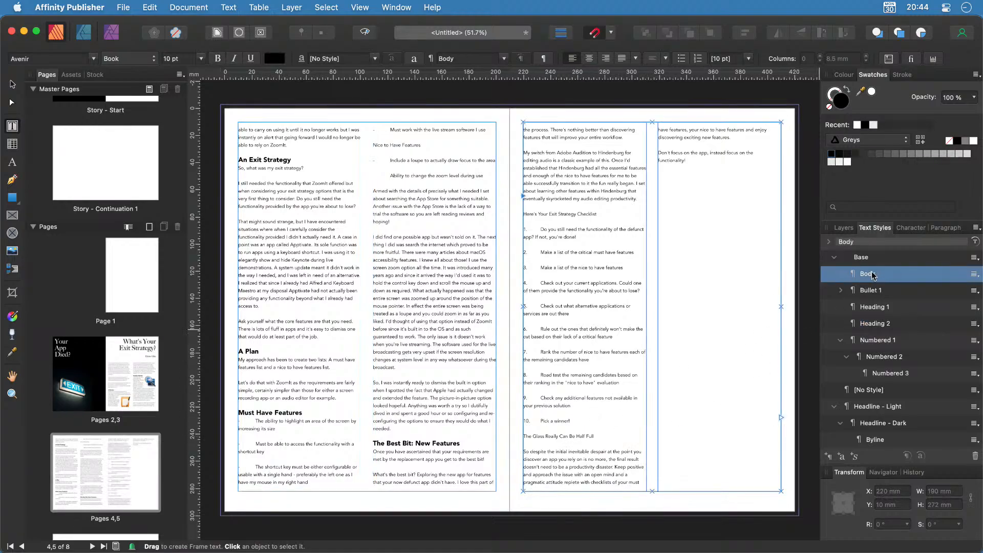
{"action": "left_click", "coordinate": [878, 326]}
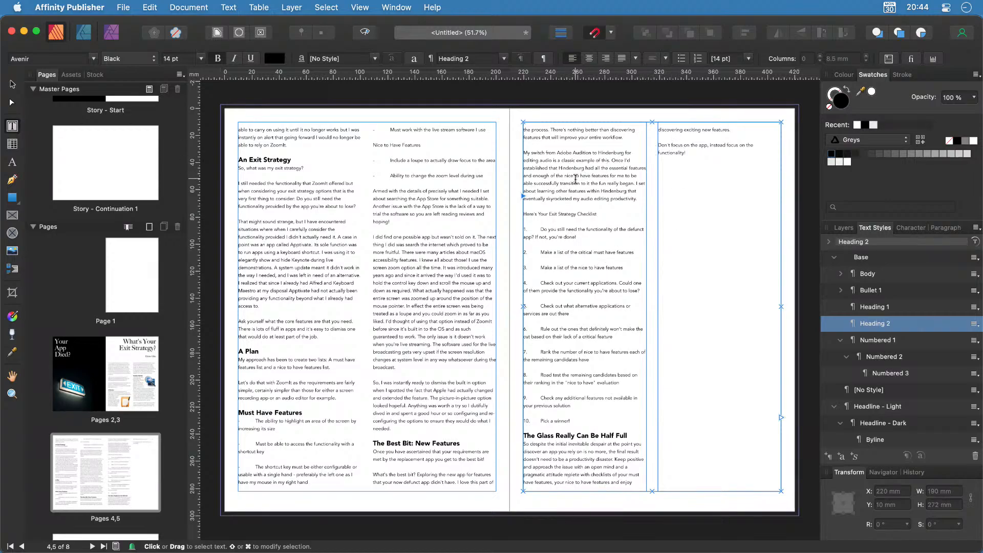
{"action": "left_click", "coordinate": [563, 214]}
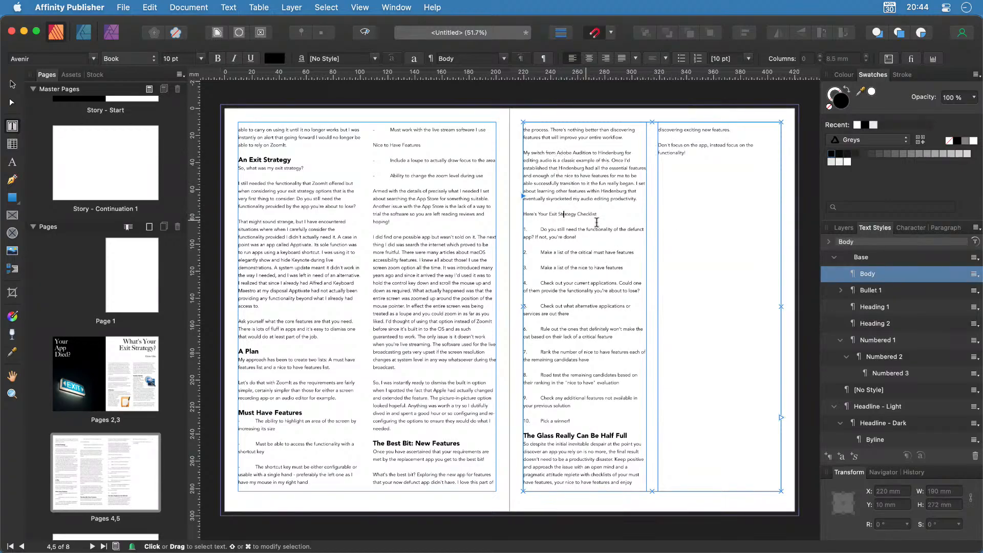
{"action": "left_click", "coordinate": [875, 324]}
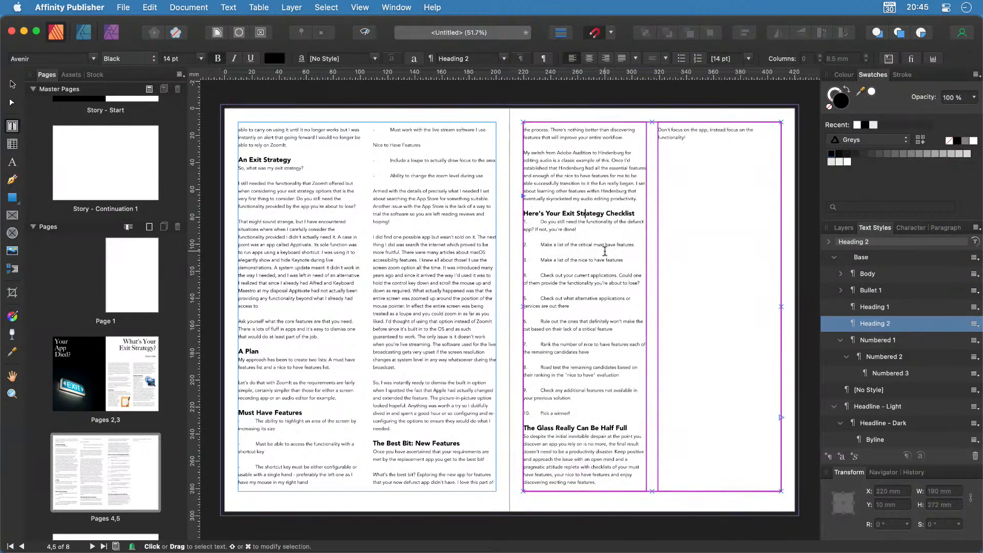
{"action": "left_click", "coordinate": [400, 144]}
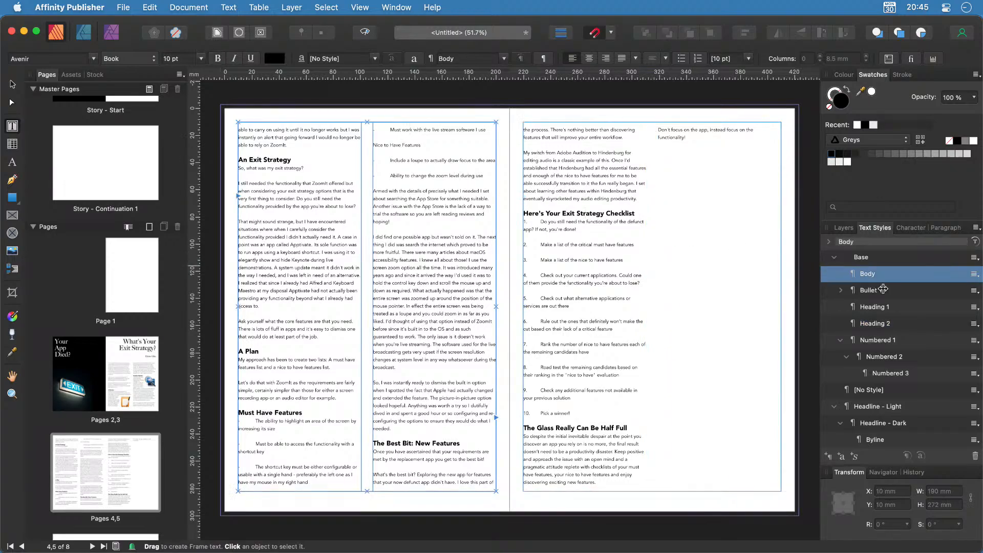
{"action": "left_click", "coordinate": [877, 324]}
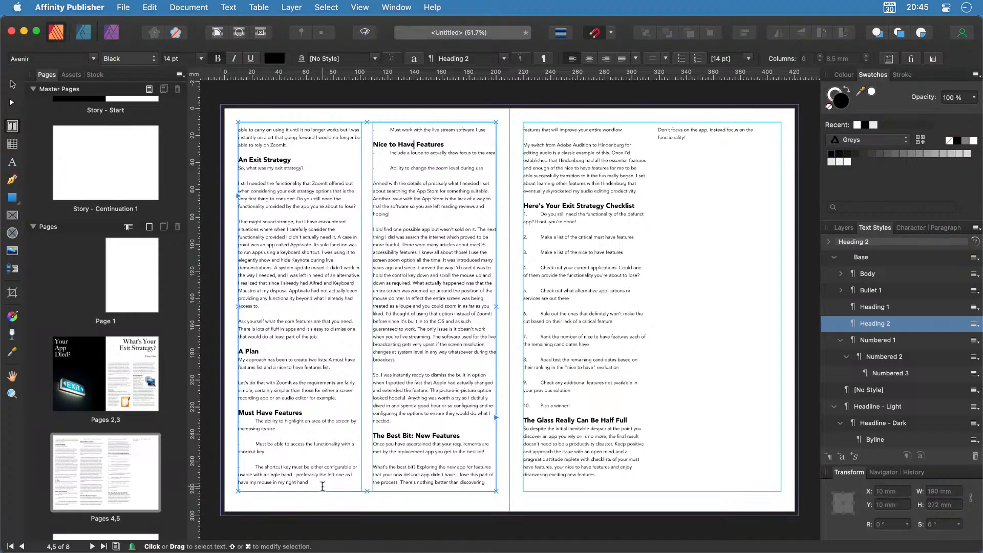
Select the three Must Have Features items and apply the Bullet 1 text style.
{"action": "left_click_drag", "start_coordinate": [321, 484], "coordinate": [239, 425]}
{"action": "scroll", "coordinate": [245, 447], "scroll_direction": "up", "scroll_amount": 5}
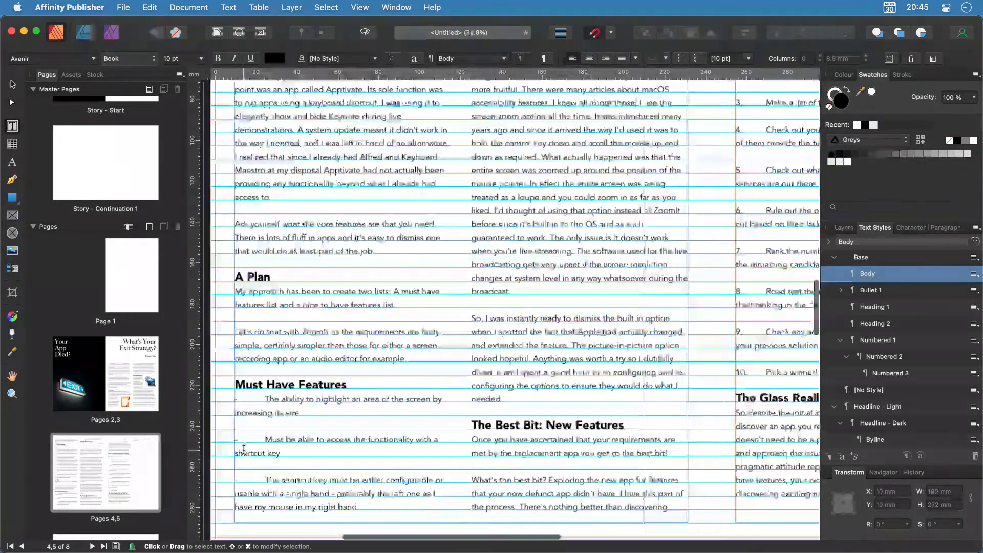
{"action": "scroll", "coordinate": [219, 496], "scroll_direction": "up", "scroll_amount": 6}
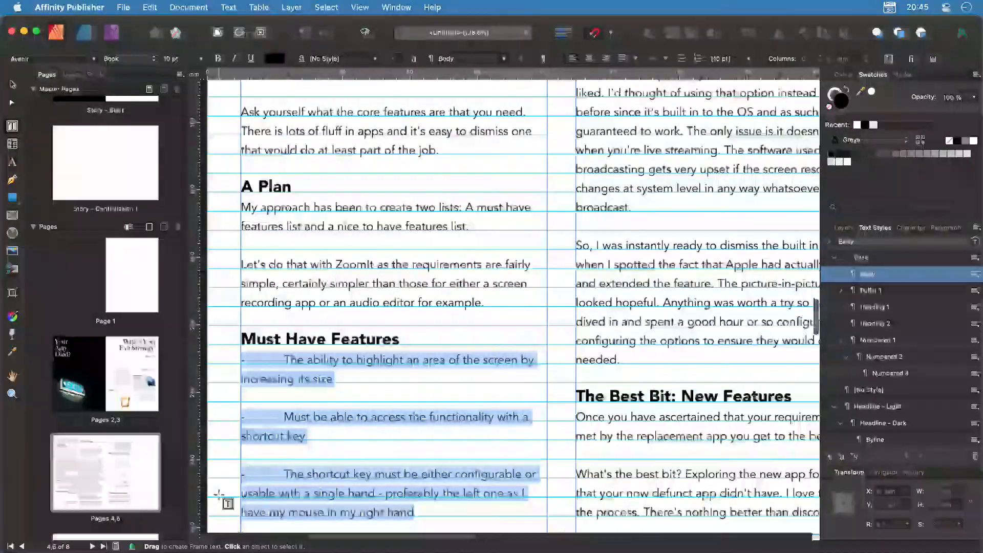
{"action": "left_click", "coordinate": [309, 314]}
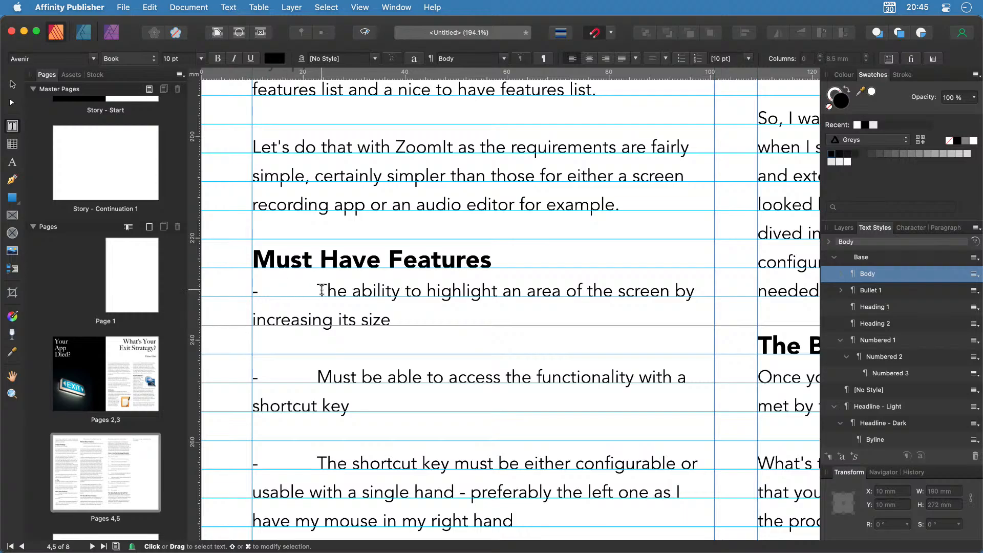
{"action": "scroll", "coordinate": [339, 316], "scroll_direction": "down", "scroll_amount": 1}
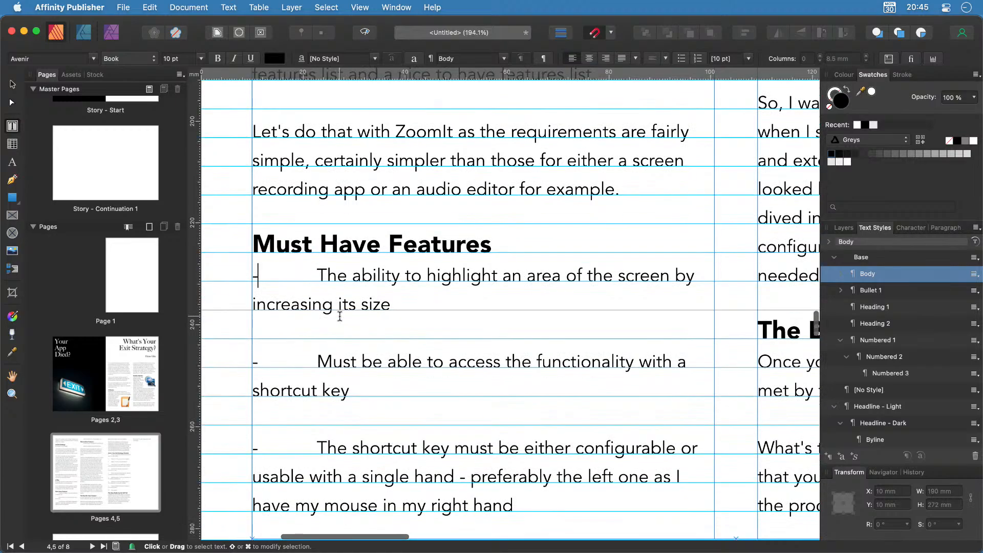
{"action": "scroll", "coordinate": [339, 315], "scroll_direction": "down", "scroll_amount": 2}
{"action": "key", "text": "Right"}
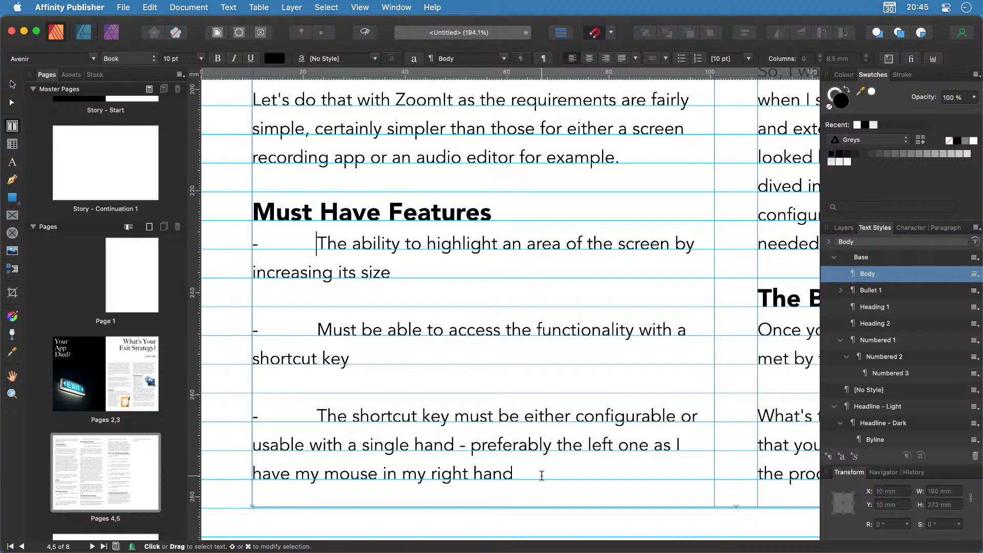
{"action": "scroll", "coordinate": [542, 475], "scroll_direction": "down", "scroll_amount": 5}
{"action": "scroll", "coordinate": [691, 352], "scroll_direction": "up", "scroll_amount": 3}
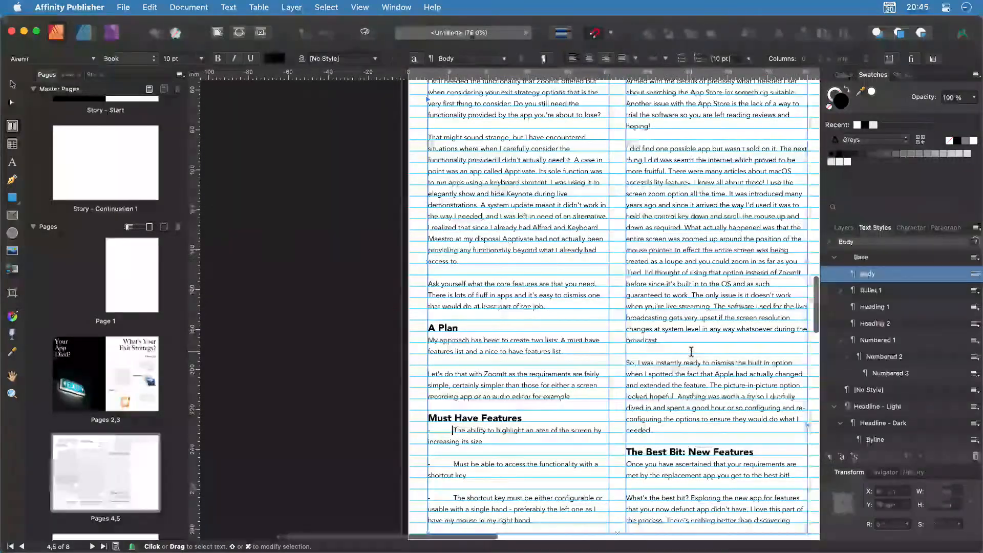
{"action": "scroll", "coordinate": [691, 351], "scroll_direction": "up", "scroll_amount": 6}
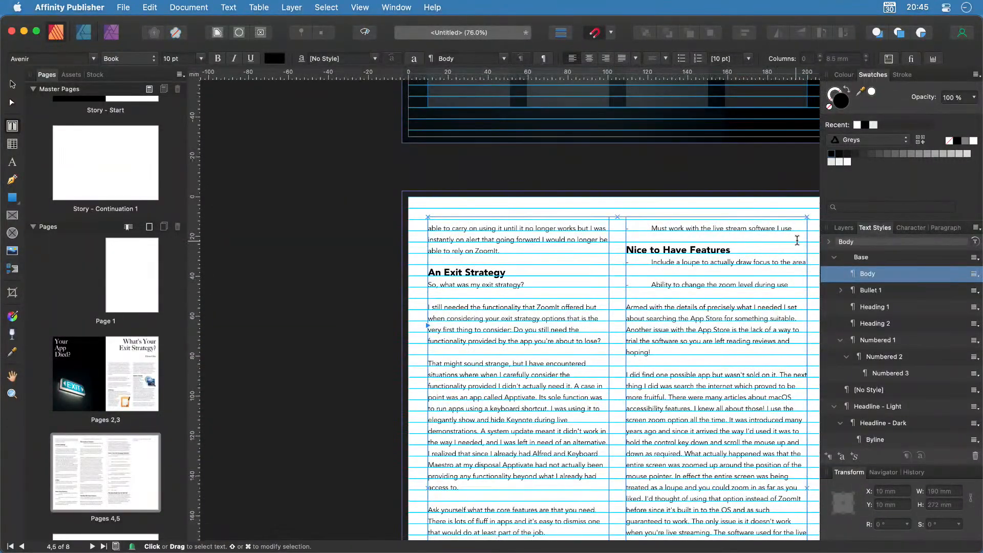
{"action": "left_click_drag", "start_coordinate": [792, 228], "coordinate": [626, 230]}
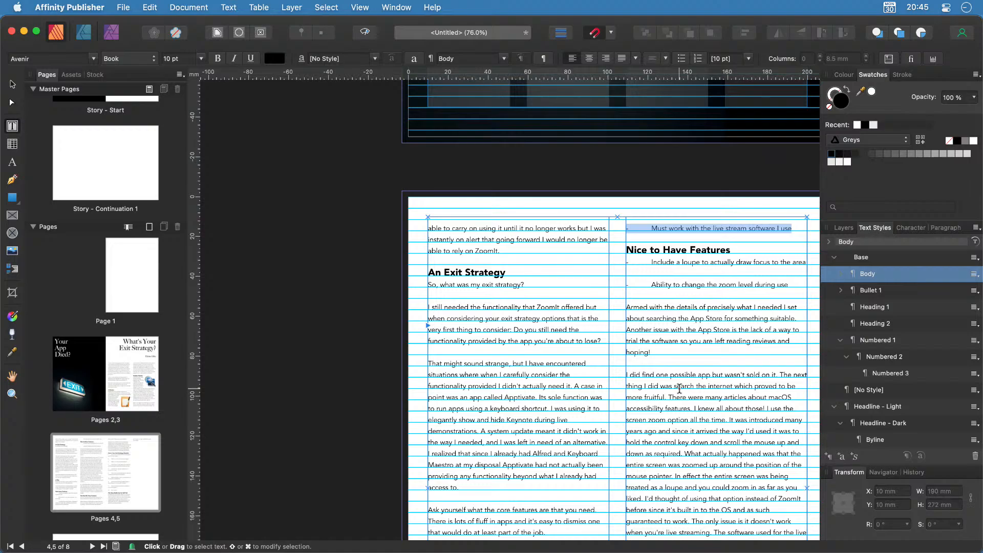
{"action": "scroll", "coordinate": [679, 389], "scroll_direction": "down", "scroll_amount": 8}
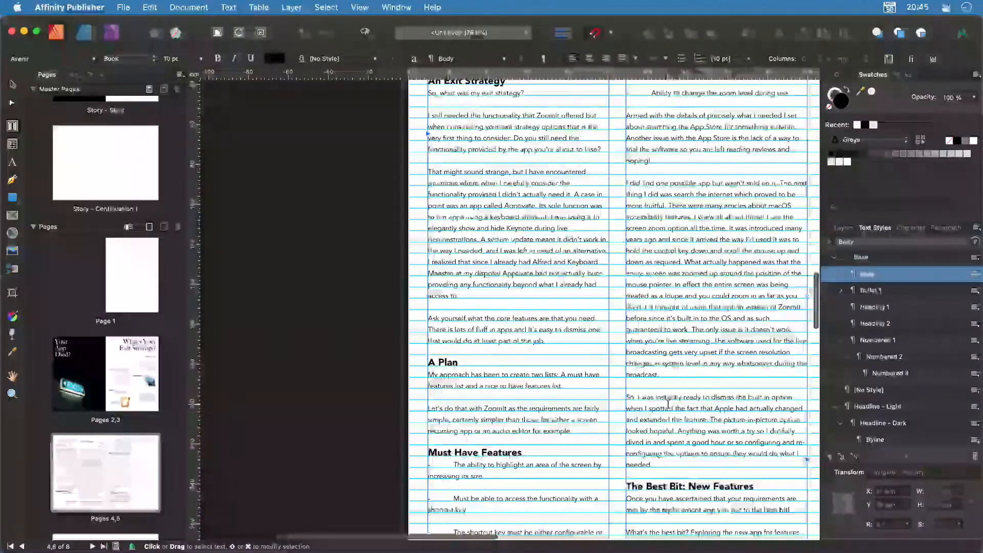
{"action": "scroll", "coordinate": [544, 505], "scroll_direction": "down", "scroll_amount": 2}
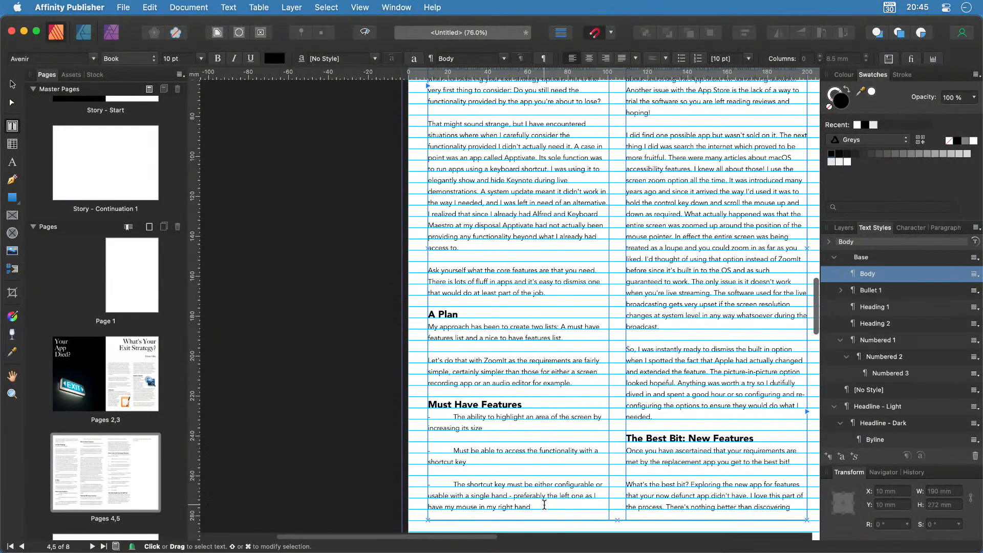
{"action": "left_click_drag", "start_coordinate": [544, 505], "coordinate": [425, 419]}
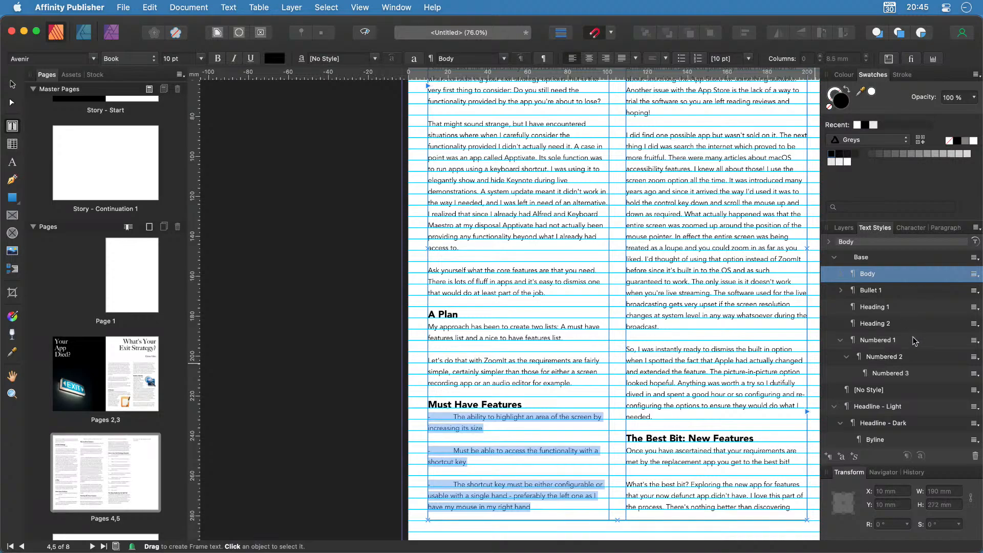
{"action": "left_click", "coordinate": [901, 291]}
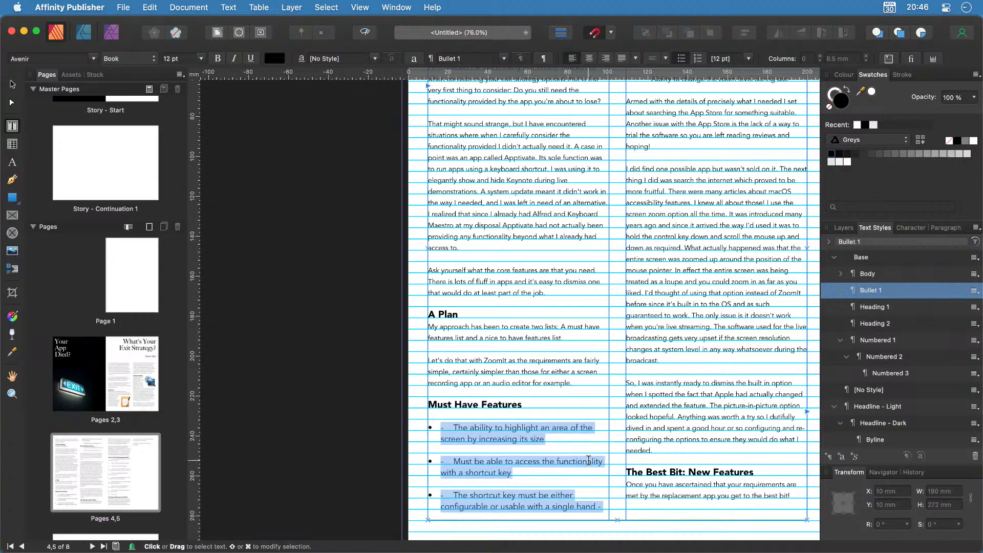
Delete the leftover dash and tab in front of each of the three bullets.
{"action": "scroll", "coordinate": [730, 406], "scroll_direction": "up", "scroll_amount": 5}
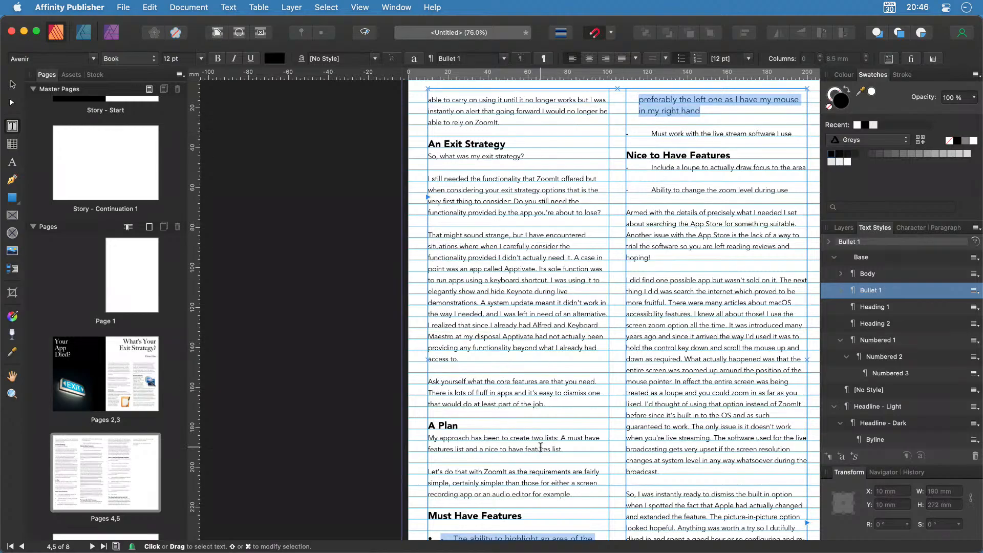
{"action": "scroll", "coordinate": [538, 454], "scroll_direction": "down", "scroll_amount": 6}
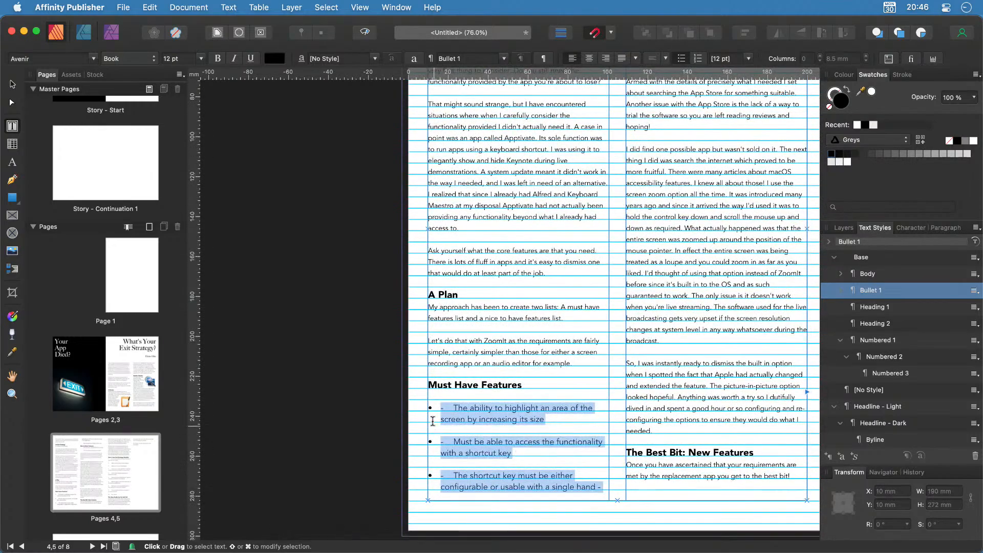
{"action": "left_click", "coordinate": [442, 411]}
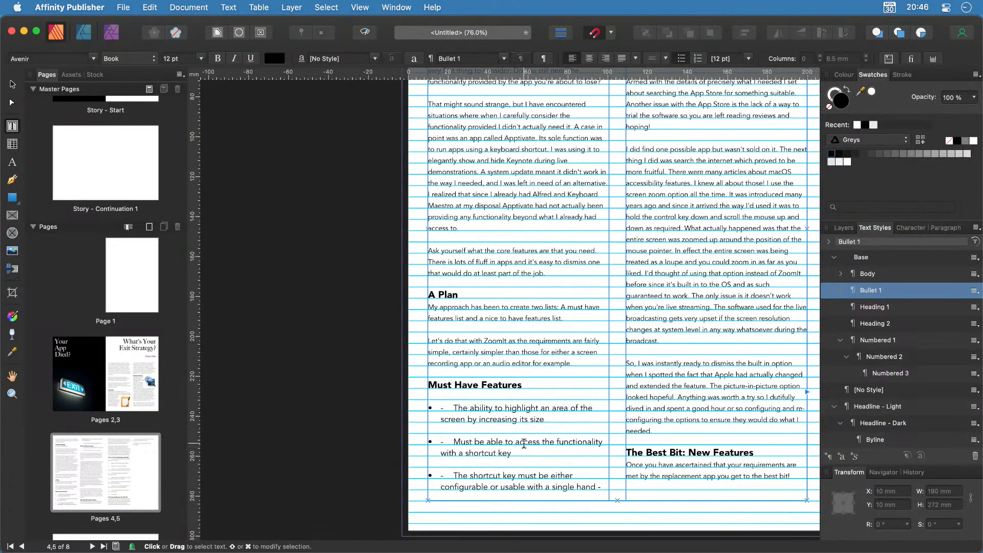
{"action": "key", "text": "Delete"}
{"action": "key", "text": "Delete"}
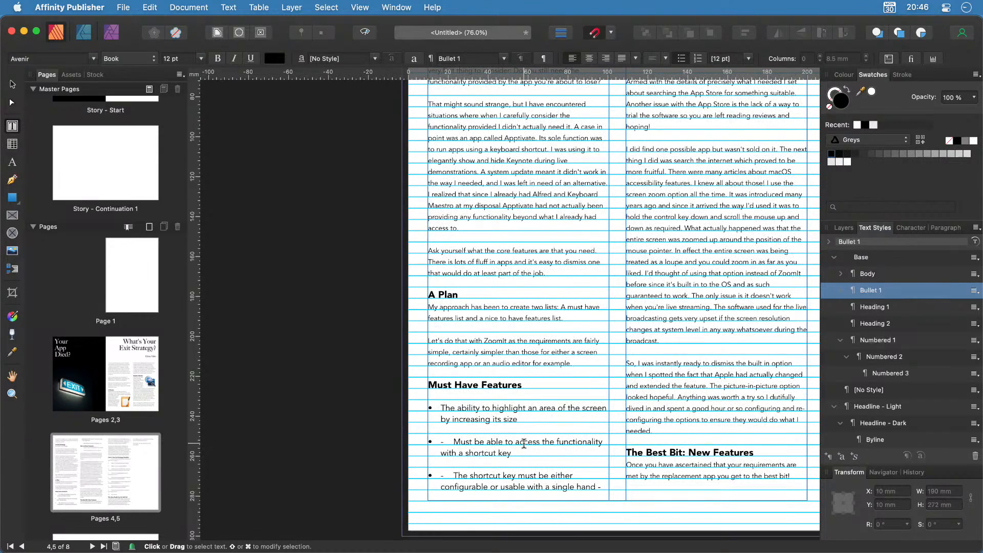
{"action": "key", "text": "Delete"}
{"action": "key", "text": "Delete"}
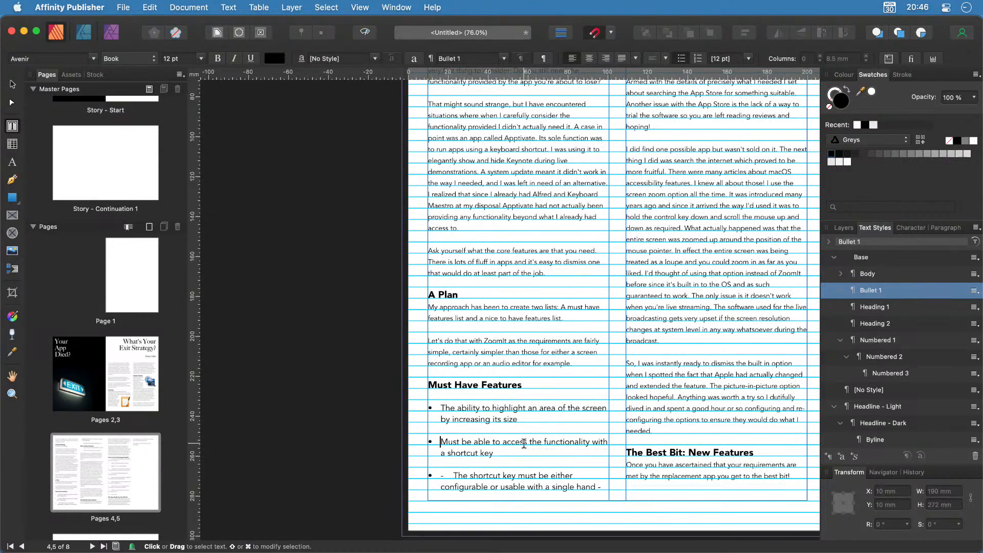
{"action": "key", "text": "Down"}
{"action": "key", "text": "Delete"}
{"action": "key", "text": "Delete"}
{"action": "scroll", "coordinate": [622, 383], "scroll_direction": "right", "scroll_amount": 2}
{"action": "scroll", "coordinate": [622, 383], "scroll_direction": "right", "scroll_amount": 3}
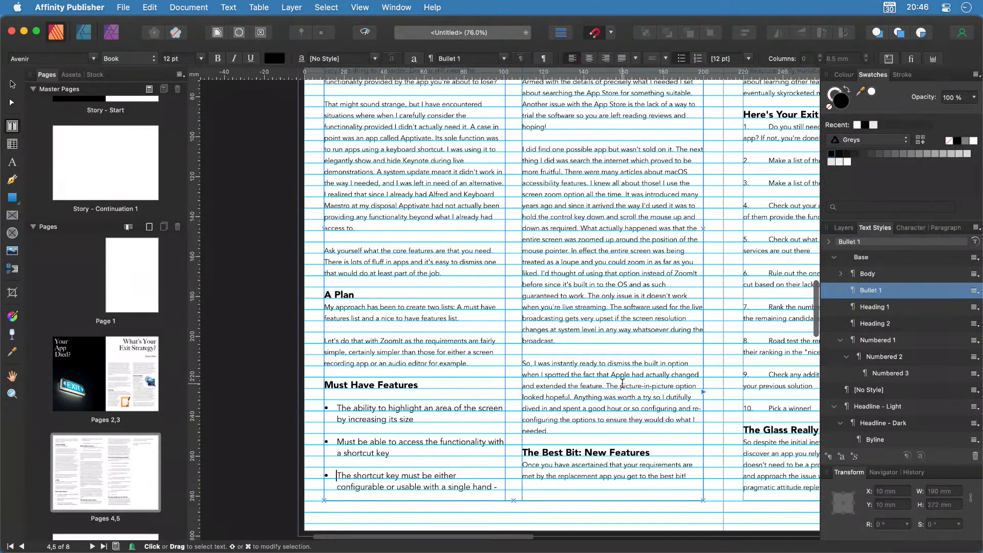
{"action": "scroll", "coordinate": [622, 383], "scroll_direction": "up", "scroll_amount": 10}
{"action": "left_click", "coordinate": [546, 301]}
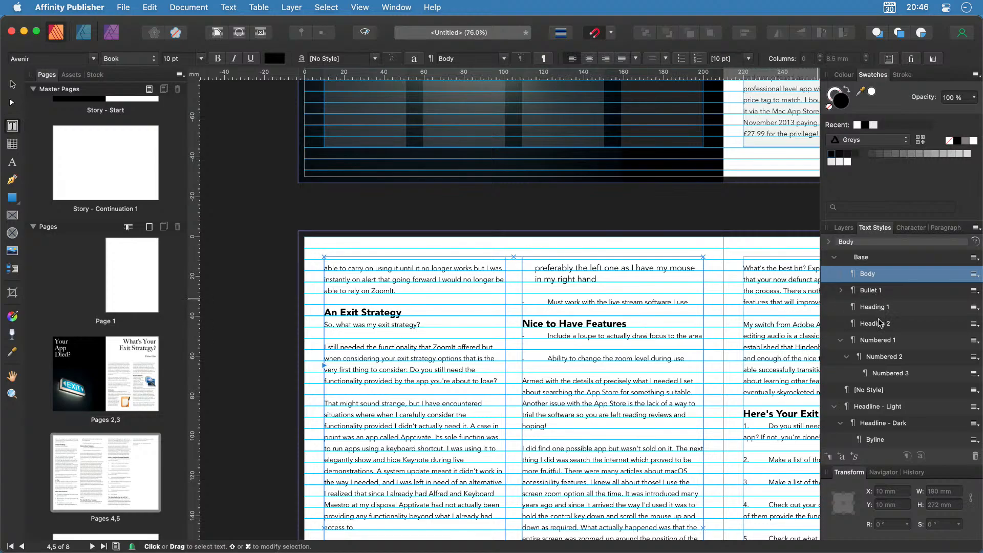
Apply Bullet 1 to the live stream line and both Nice to Have items, removing their dashes.
{"action": "left_click", "coordinate": [876, 293]}
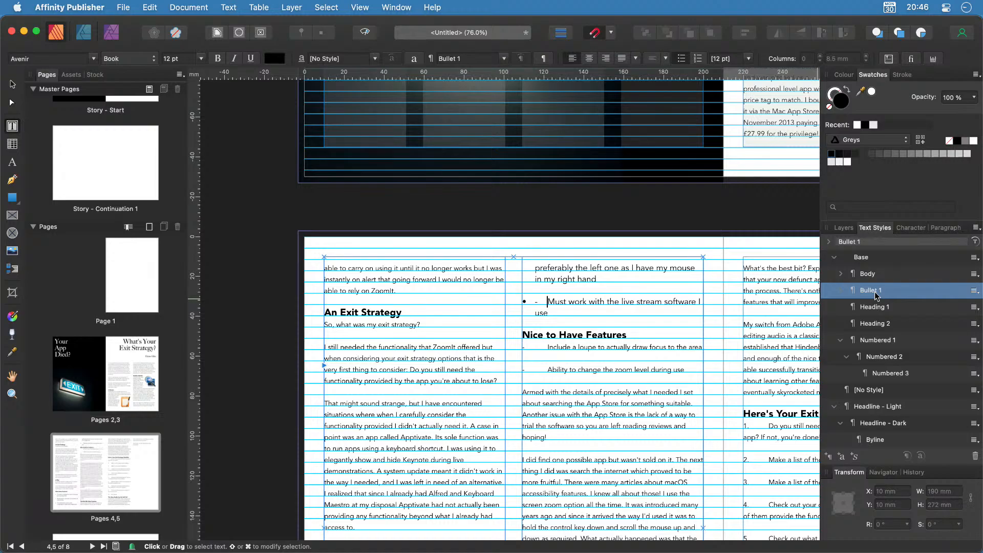
{"action": "key", "text": "BackSpace"}
{"action": "key", "text": "BackSpace"}
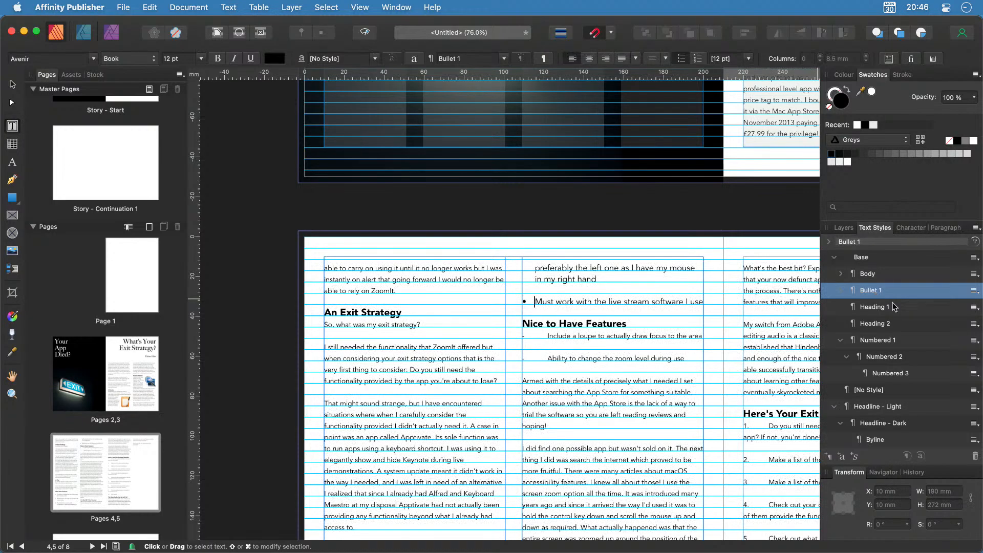
{"action": "left_click_drag", "start_coordinate": [695, 360], "coordinate": [511, 350]}
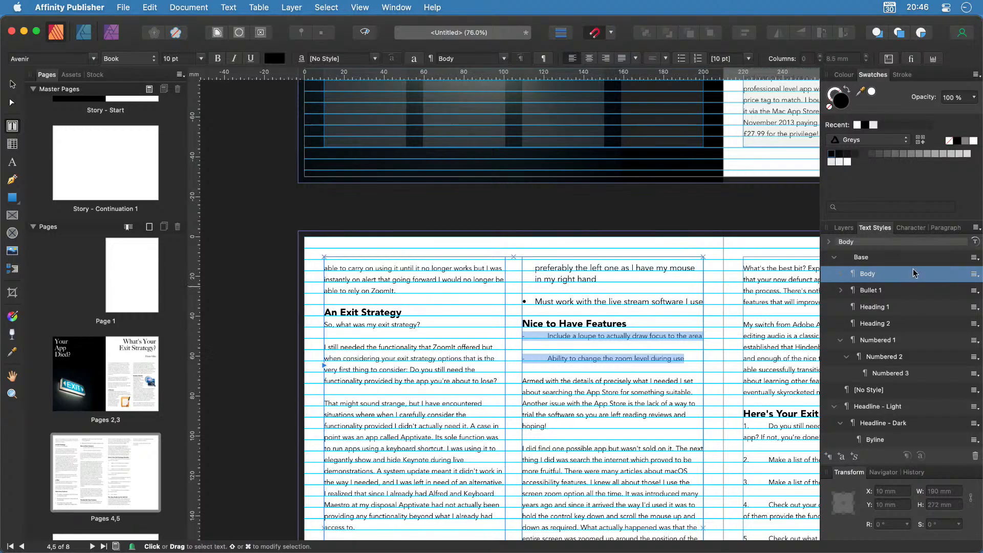
{"action": "left_click", "coordinate": [871, 290]}
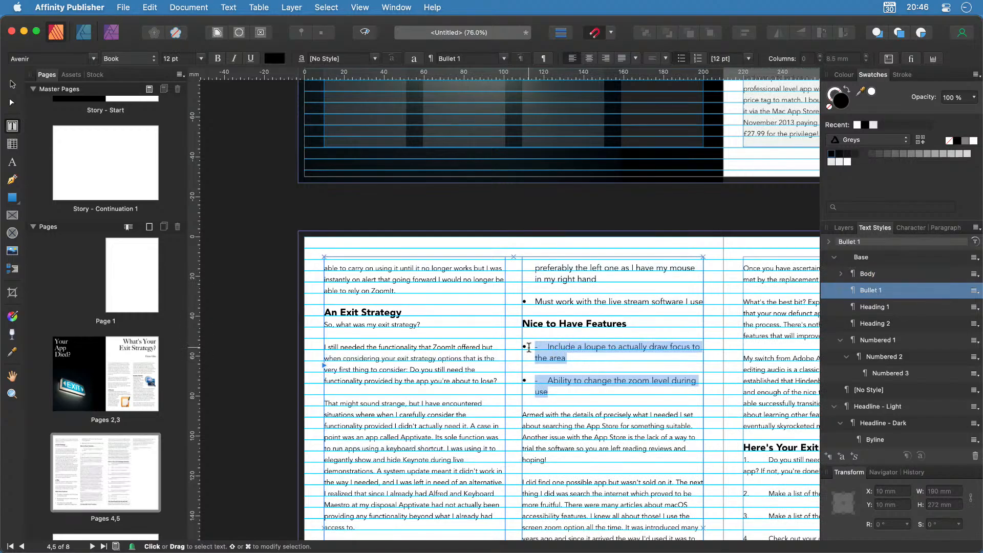
{"action": "left_click", "coordinate": [534, 347]}
{"action": "key", "text": "Delete"}
{"action": "key", "text": "Delete"}
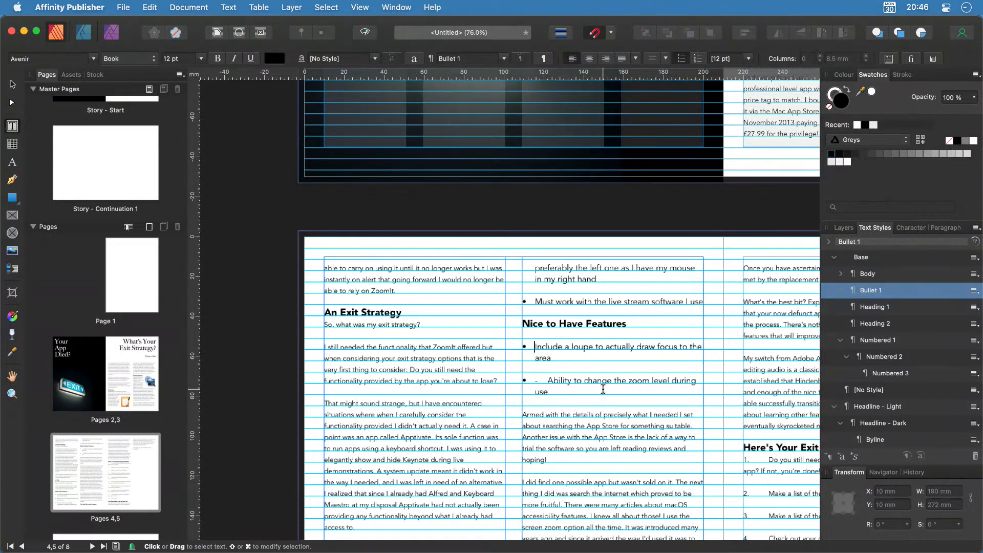
{"action": "key", "text": "Delete"}
{"action": "key", "text": "Delete"}
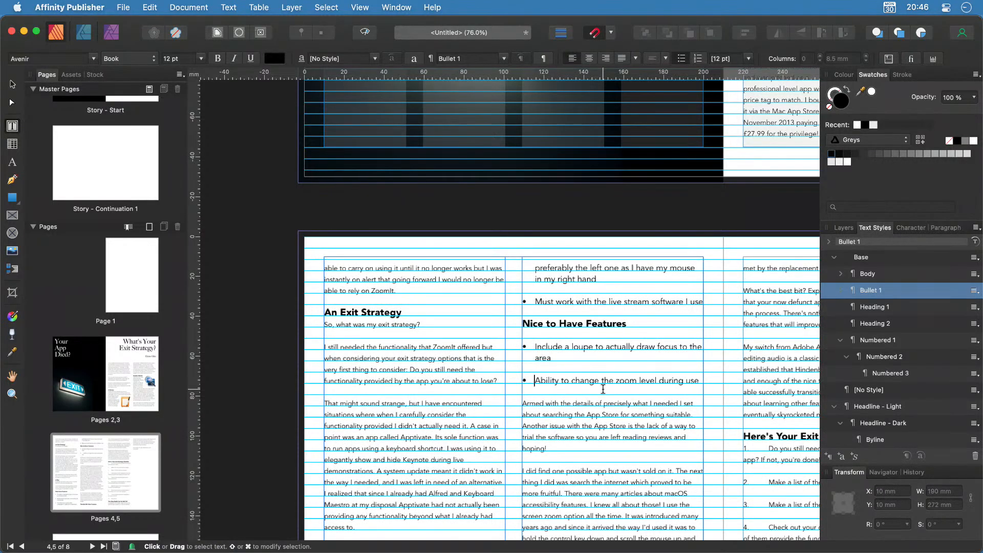
Fit the whole pages 4–5 spread in the window.
{"action": "scroll", "coordinate": [603, 389], "scroll_direction": "down", "scroll_amount": 5}
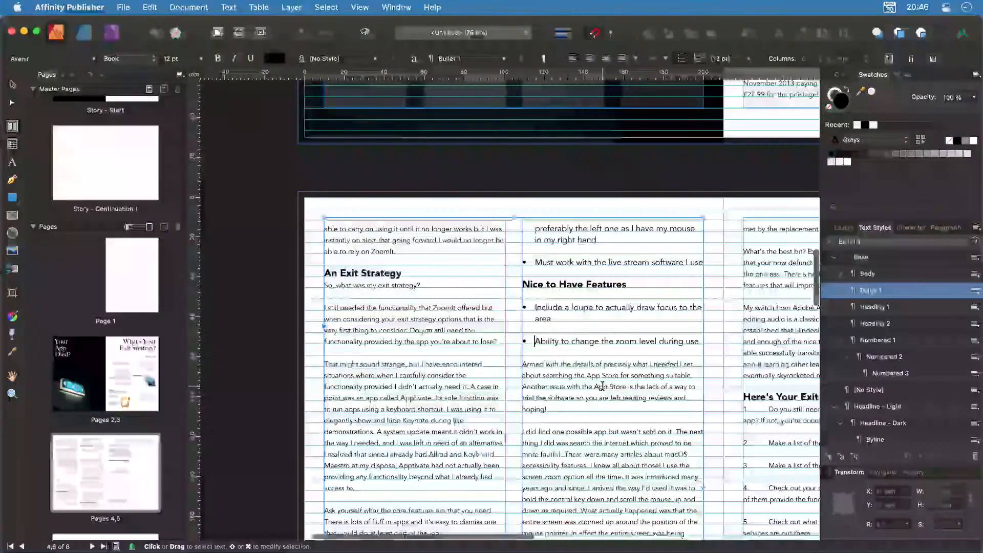
{"action": "scroll", "coordinate": [603, 385], "scroll_direction": "down", "scroll_amount": 6}
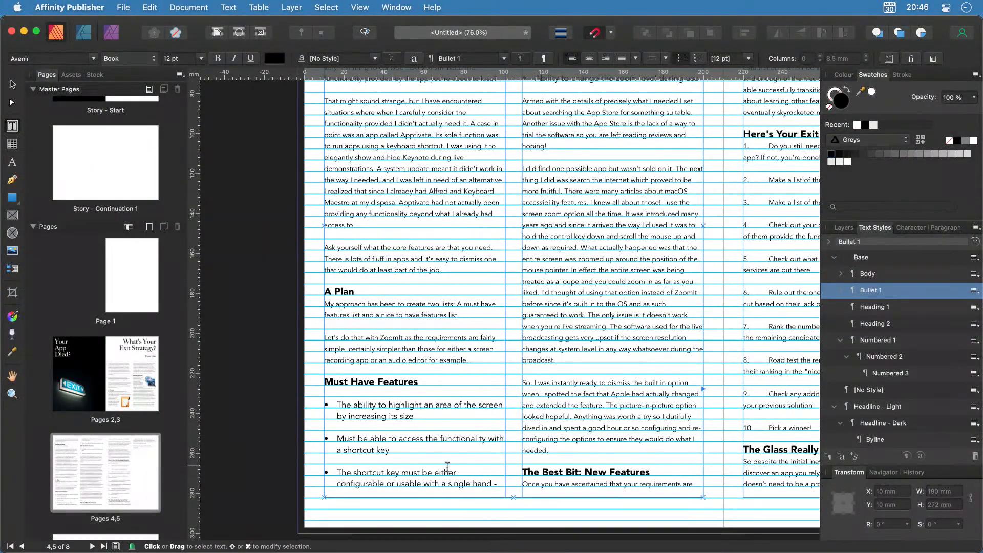
{"action": "scroll", "coordinate": [478, 456], "scroll_direction": "right", "scroll_amount": 4}
{"action": "scroll", "coordinate": [478, 456], "scroll_direction": "right", "scroll_amount": 11}
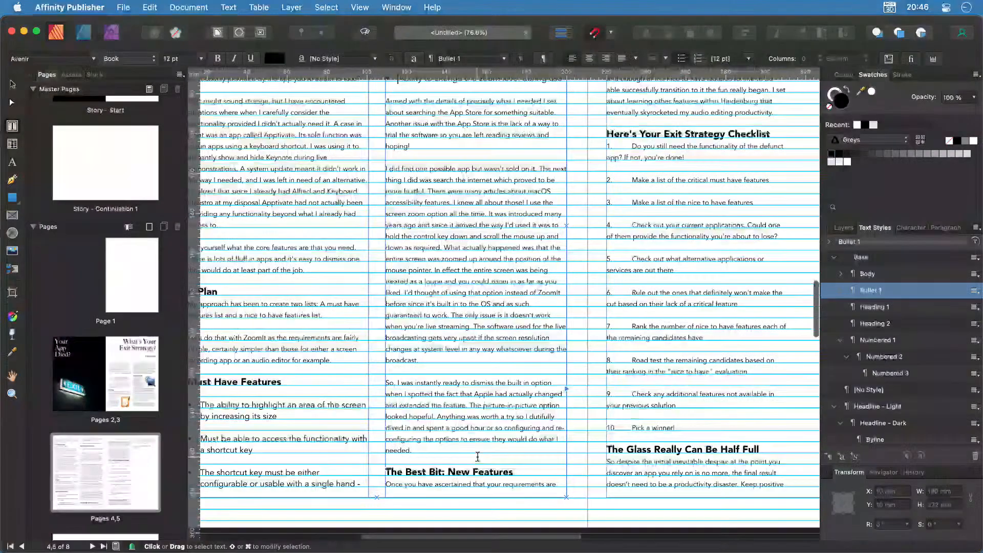
{"action": "scroll", "coordinate": [478, 456], "scroll_direction": "left", "scroll_amount": 14}
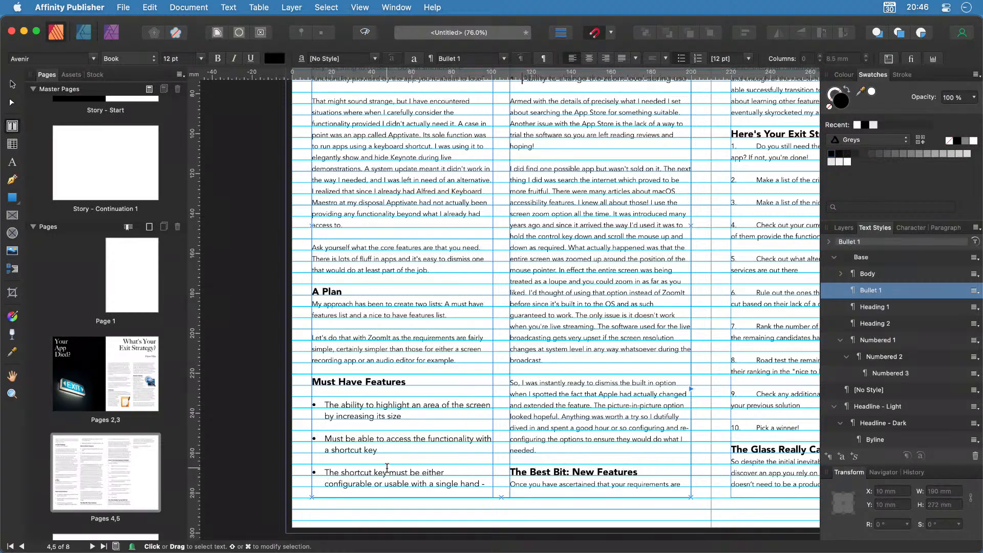
{"action": "key", "text": "super+0"}
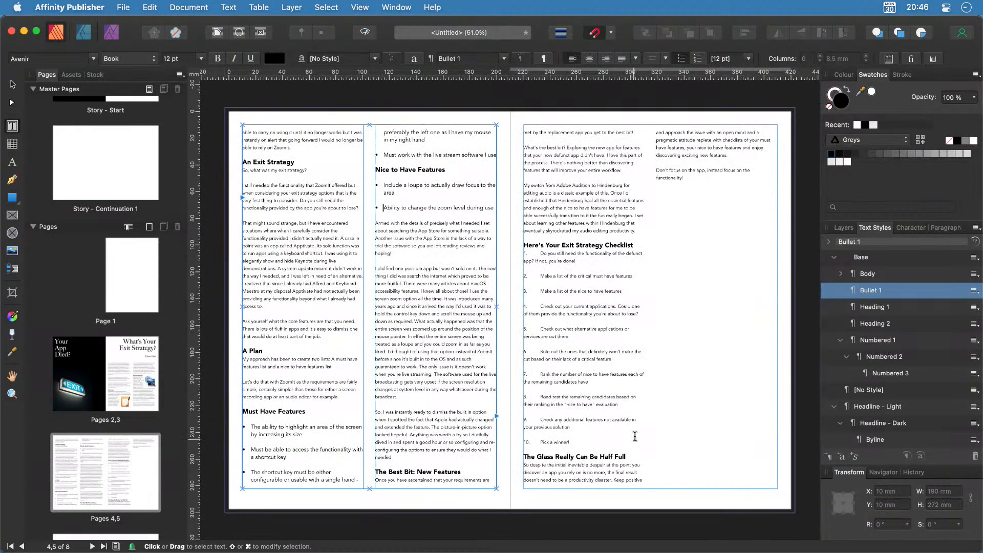
Select the exit strategy checklist and apply the Numbered 1 text style.
{"action": "scroll", "coordinate": [627, 432], "scroll_direction": "right", "scroll_amount": 4}
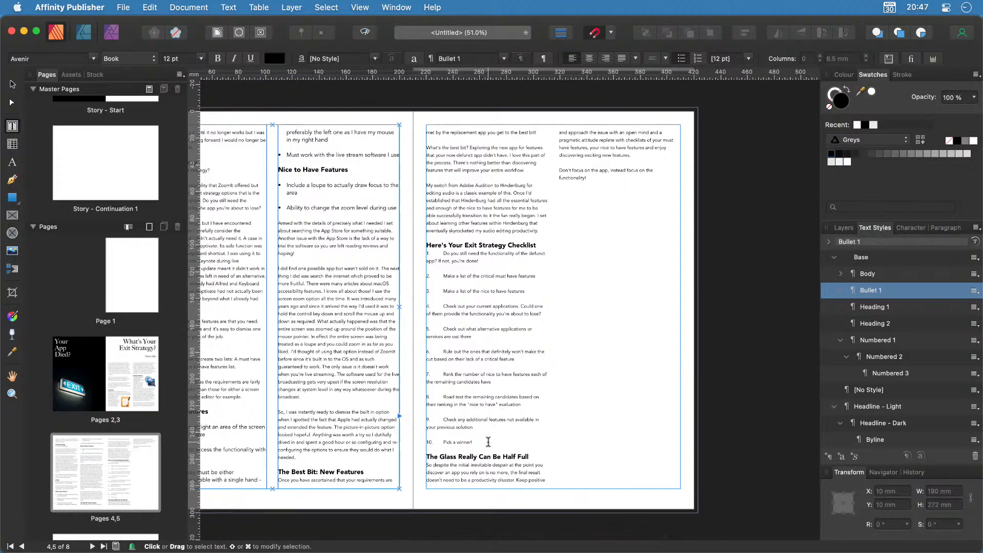
{"action": "left_click_drag", "start_coordinate": [488, 443], "coordinate": [421, 256]}
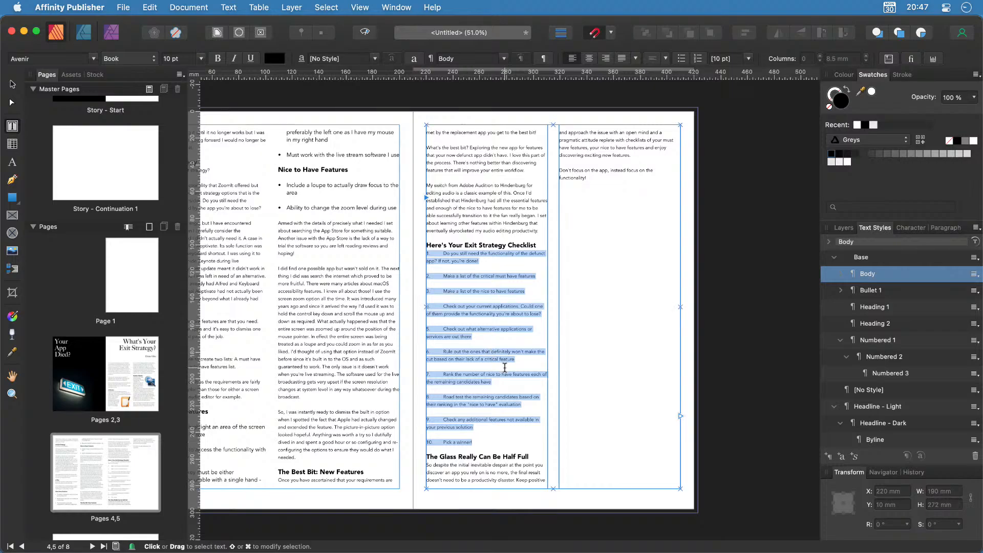
{"action": "left_click", "coordinate": [890, 342]}
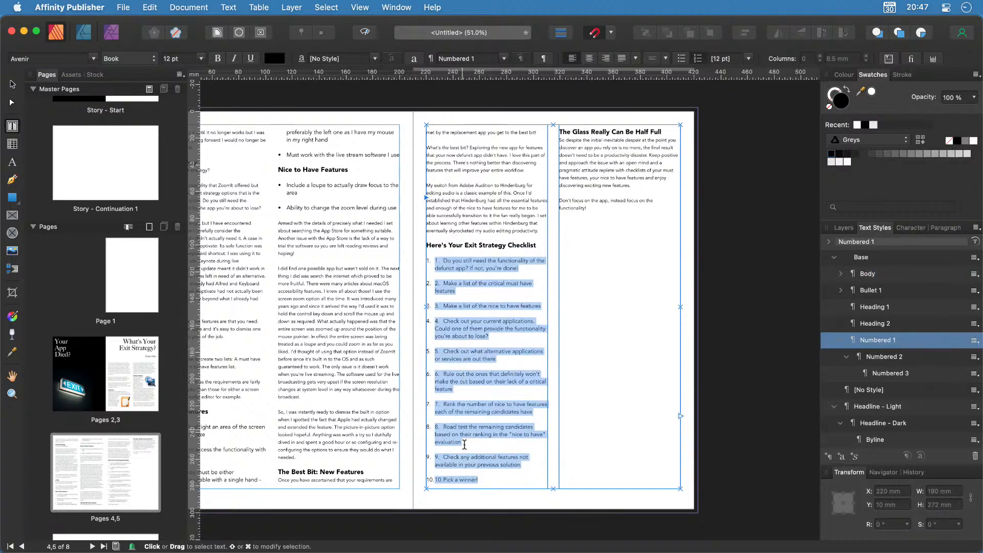
{"action": "scroll", "coordinate": [464, 444], "scroll_direction": "up", "scroll_amount": 3}
{"action": "scroll", "coordinate": [465, 448], "scroll_direction": "up", "scroll_amount": 1}
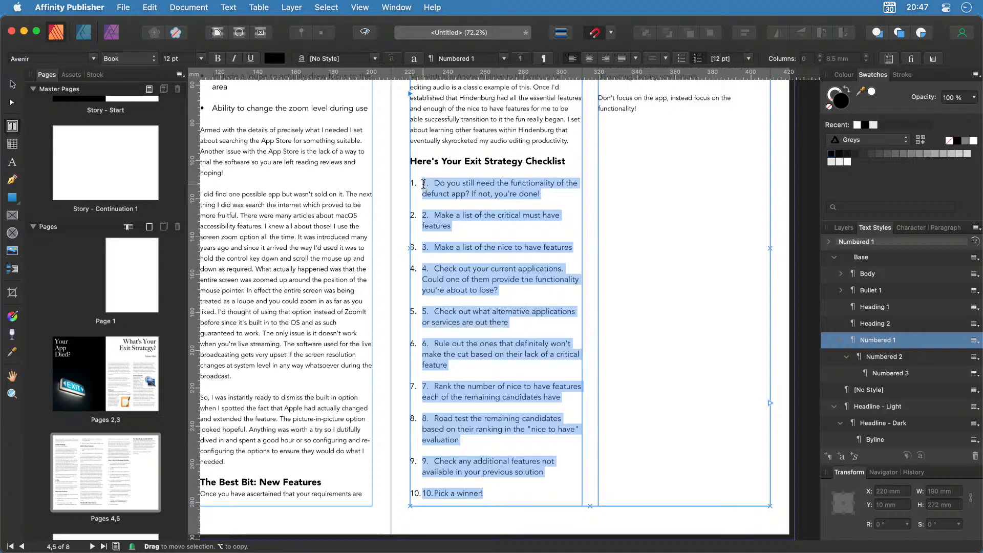
Delete the old typed number and tab from each of the ten checklist items.
{"action": "key", "text": "Left"}
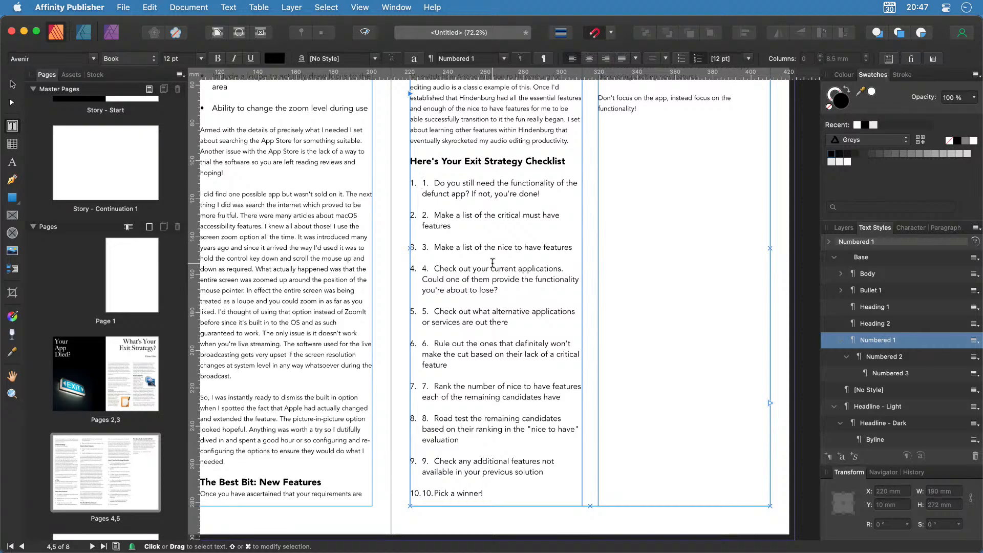
{"action": "key", "text": "Delete"}
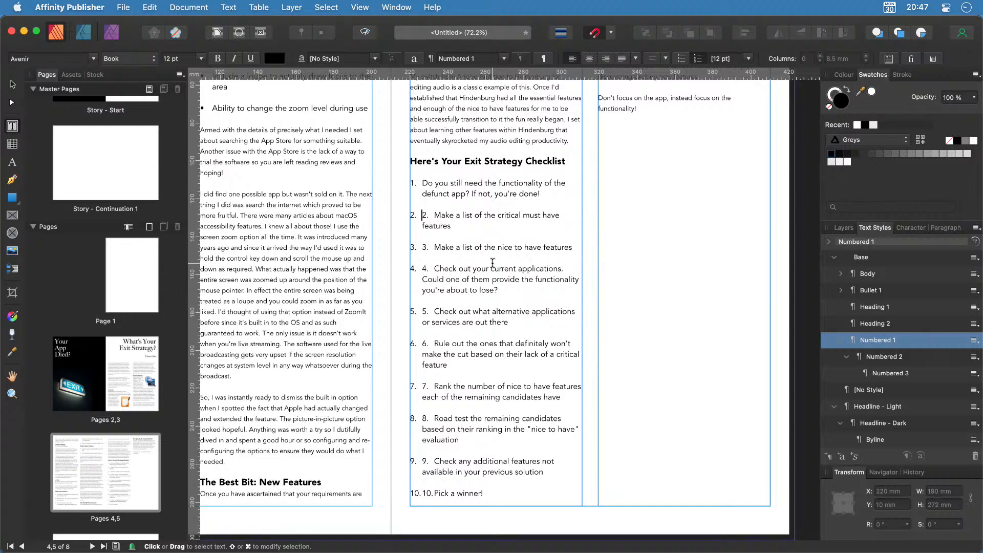
{"action": "key", "text": "Delete"}
{"action": "key", "text": "Down"}
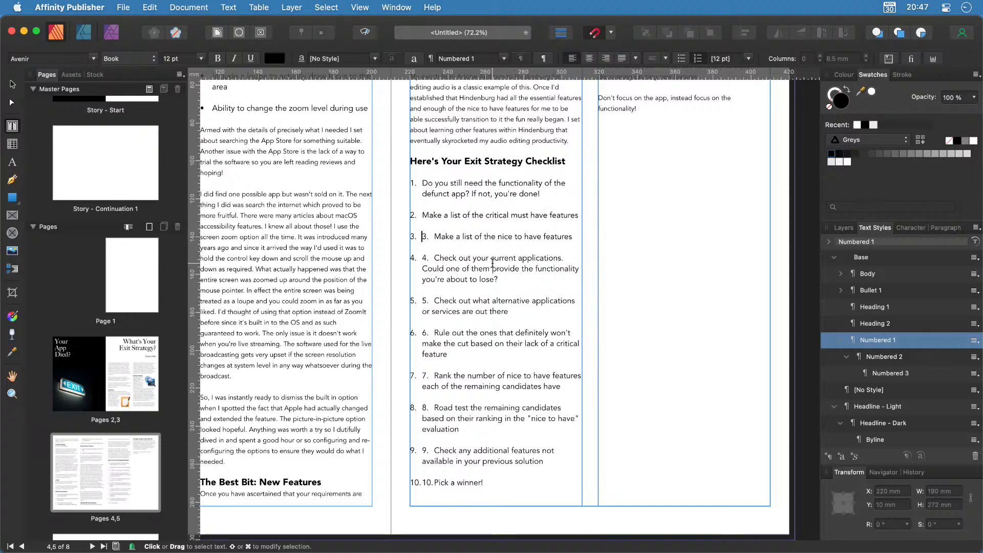
{"action": "key", "text": "Delete"}
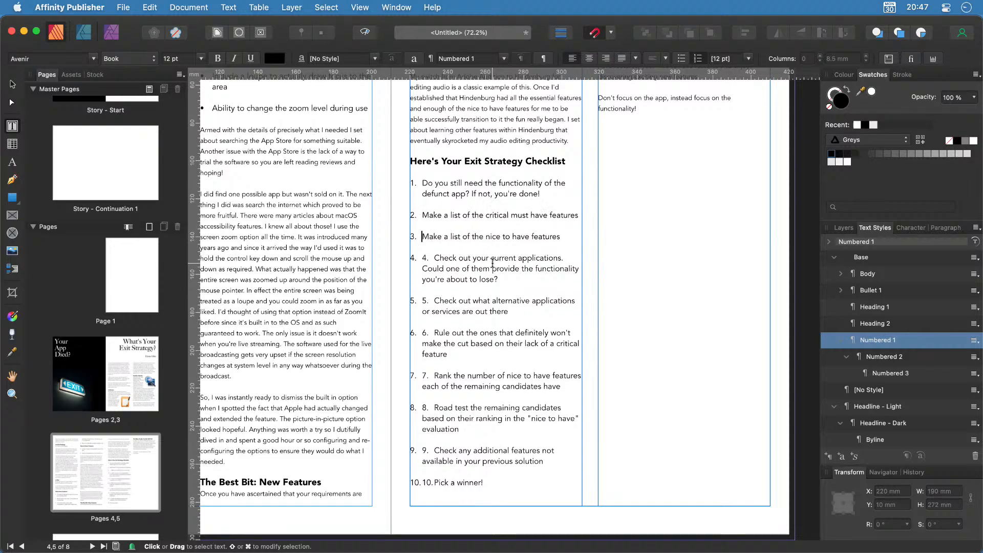
{"action": "key", "text": "Delete"}
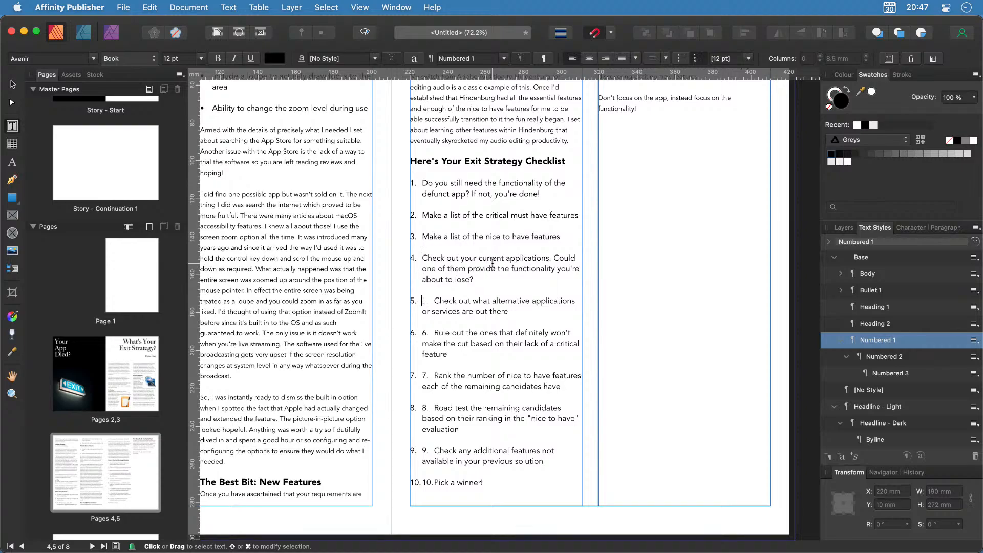
{"action": "key", "text": "Delete"}
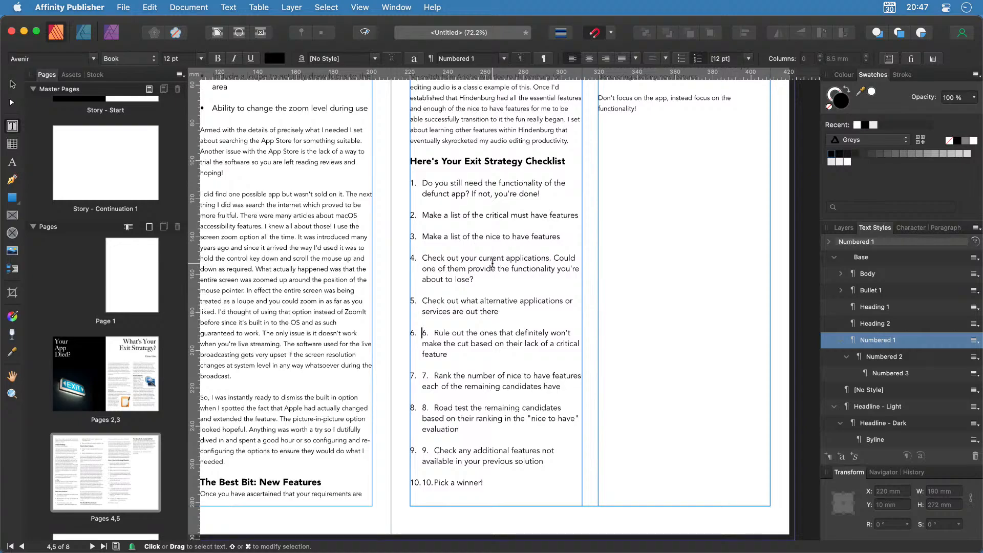
{"action": "key", "text": "Delete"}
{"action": "key", "text": "Delete"}
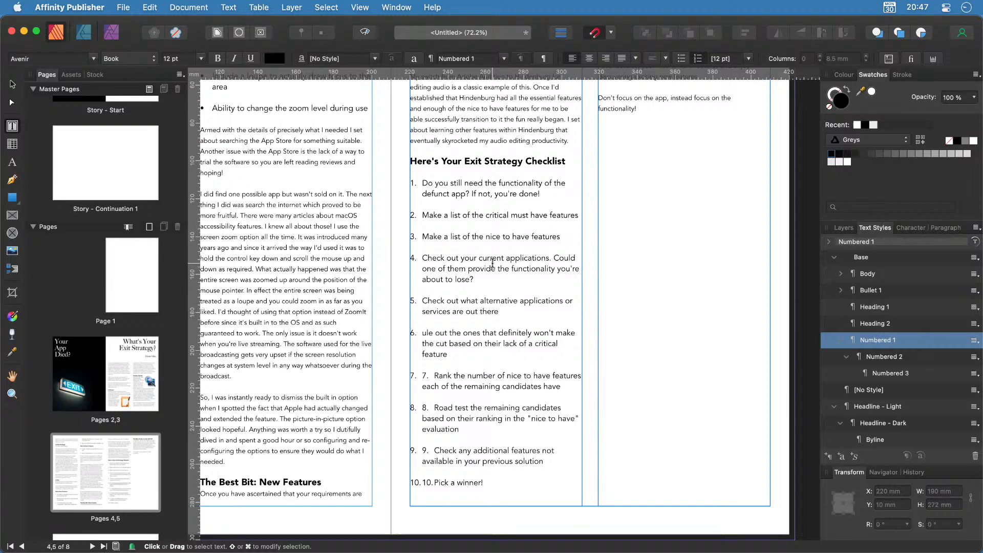
{"action": "type", "text": "R"}
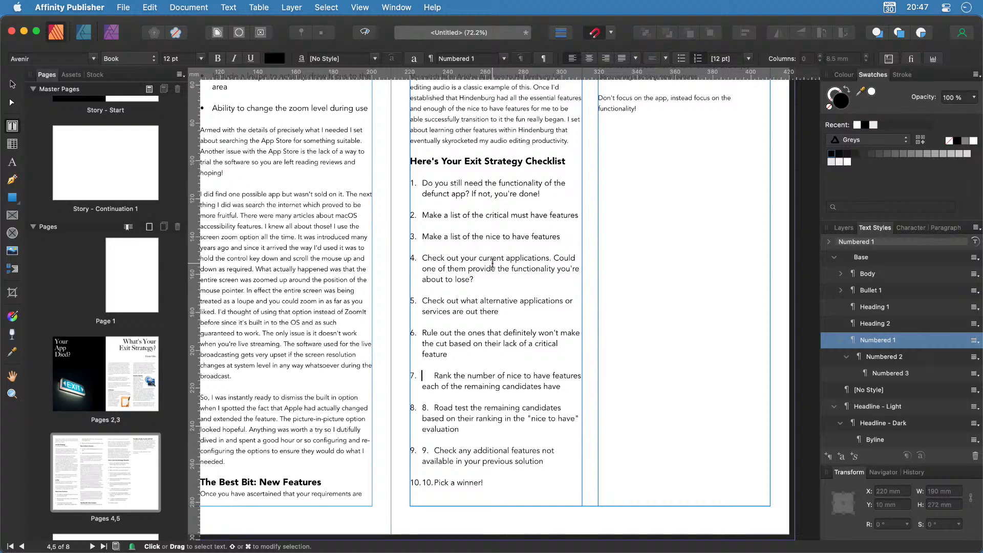
{"action": "key", "text": "Delete"}
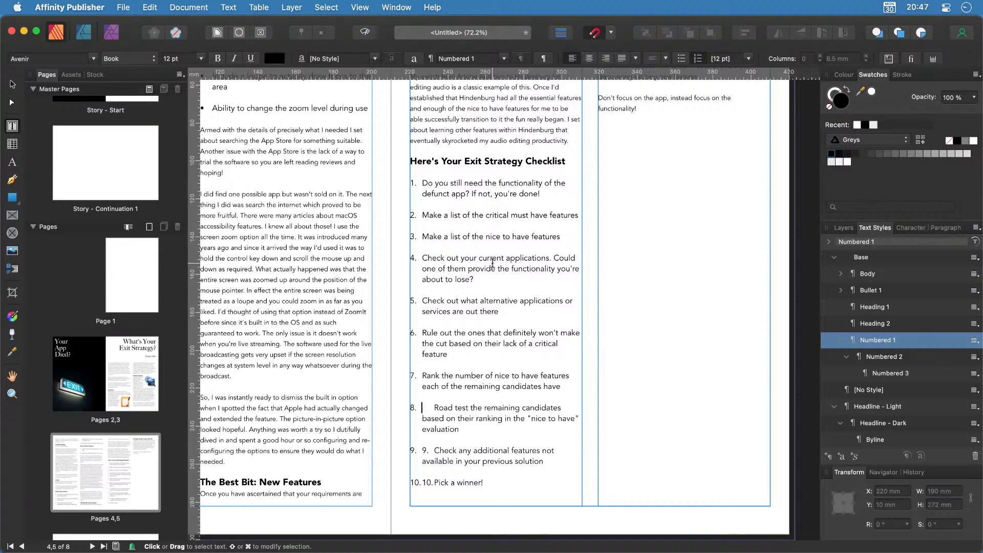
{"action": "key", "text": "Delete"}
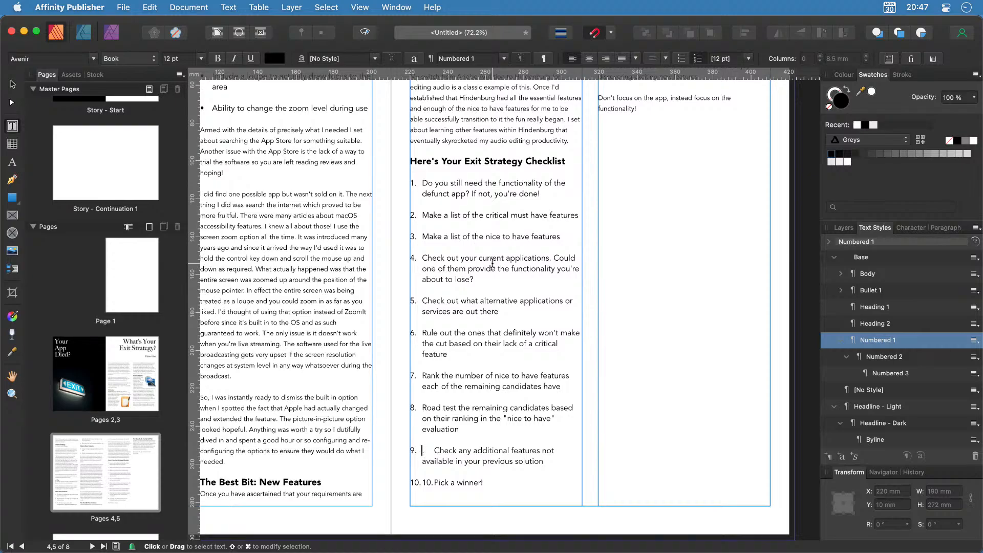
{"action": "key", "text": "Delete"}
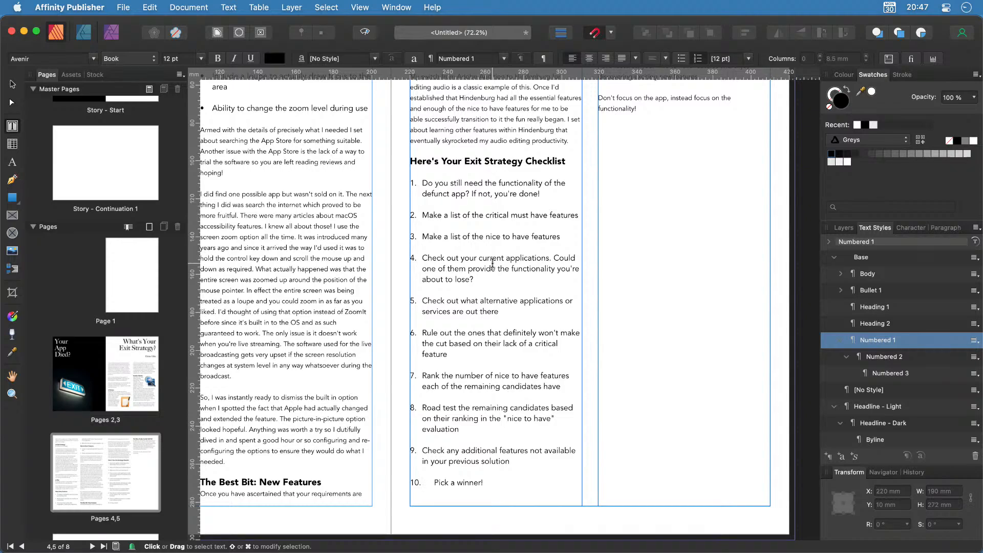
{"action": "key", "text": "Delete"}
{"action": "scroll", "coordinate": [502, 291], "scroll_direction": "down", "scroll_amount": 5}
Draw a 45 mm square picture frame in page 4's first column beside An Exit Strategy.
{"action": "scroll", "coordinate": [509, 308], "scroll_direction": "left", "scroll_amount": 5}
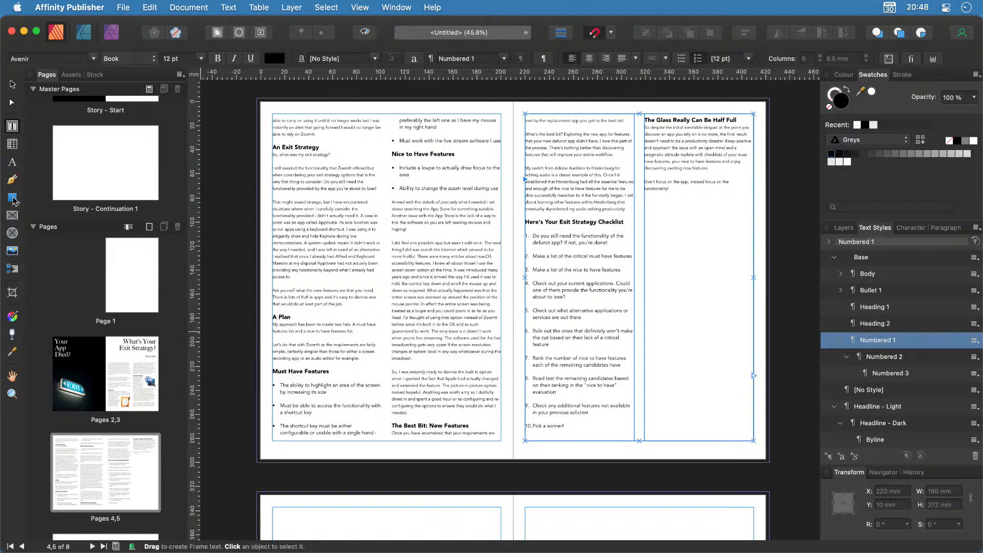
{"action": "left_click", "coordinate": [13, 216]}
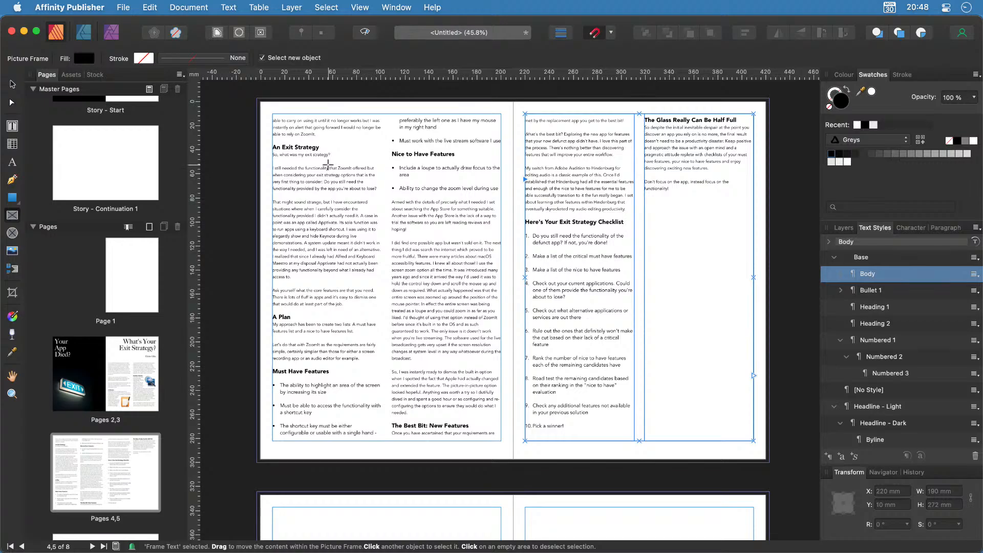
{"action": "left_click", "coordinate": [365, 220], "text": "alt"}
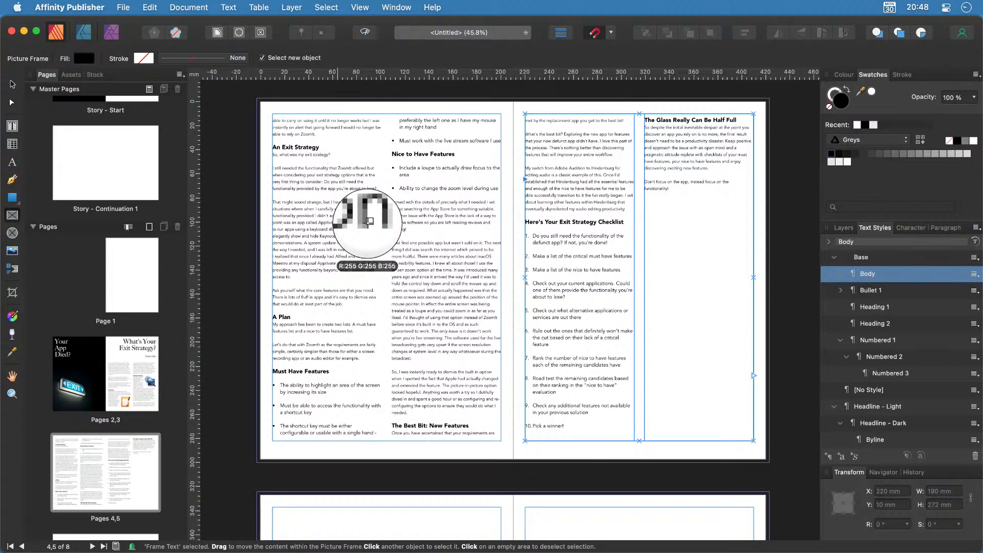
{"action": "key", "text": "super+z"}
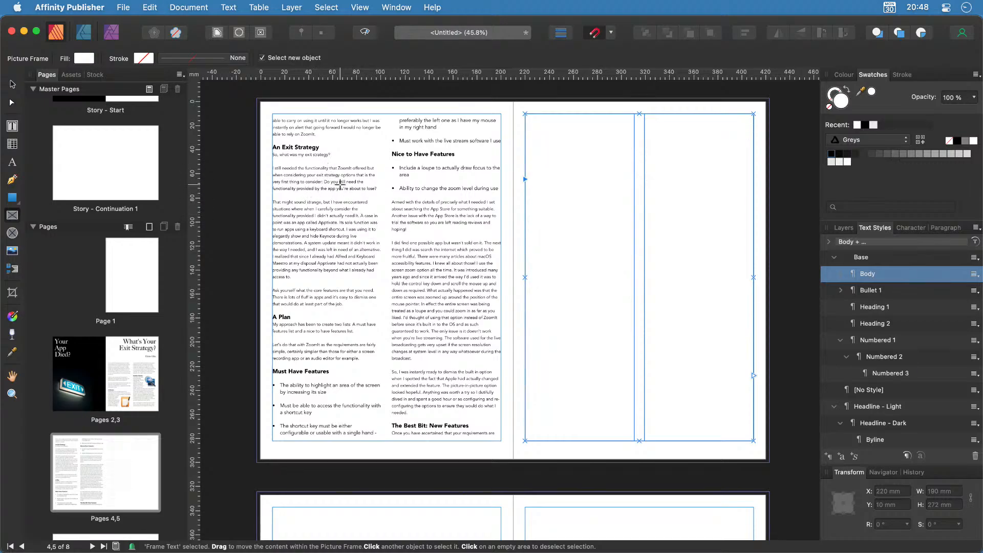
{"action": "left_click_drag", "start_coordinate": [334, 176], "coordinate": [382, 240]}
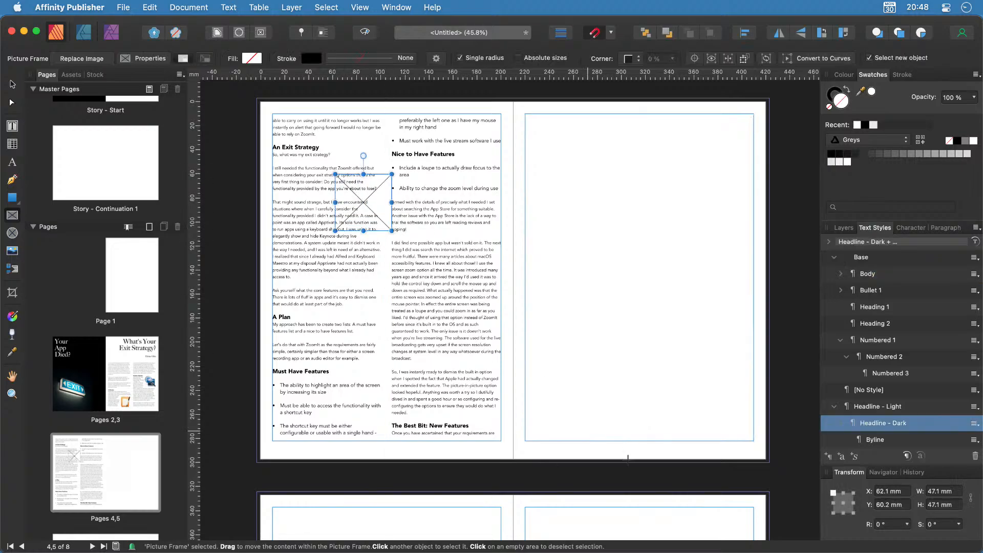
{"action": "left_click", "coordinate": [948, 491]}
{"action": "type", "text": "48"}
{"action": "key", "text": "Return"}
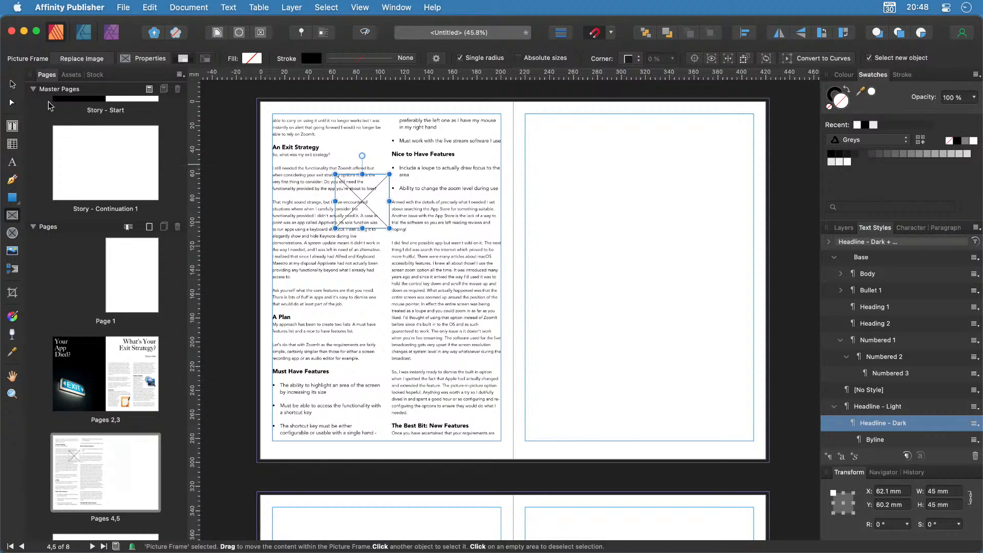
{"action": "key", "text": "v"}
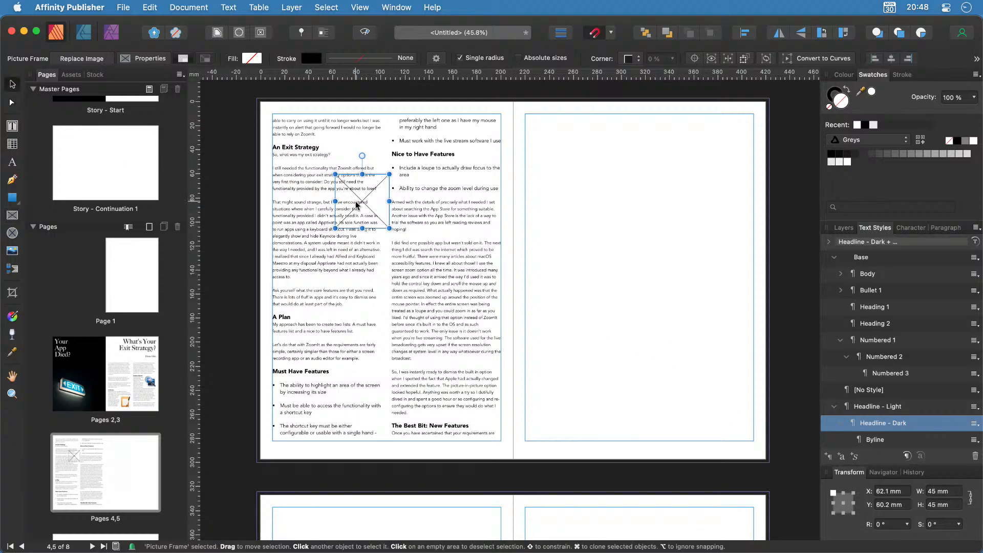
{"action": "mouse_move", "coordinate": [357, 206]}
{"action": "left_mouse_down"}
{"action": "mouse_move", "coordinate": [344, 221]}
{"action": "mouse_move", "coordinate": [350, 206]}
{"action": "left_mouse_up"}
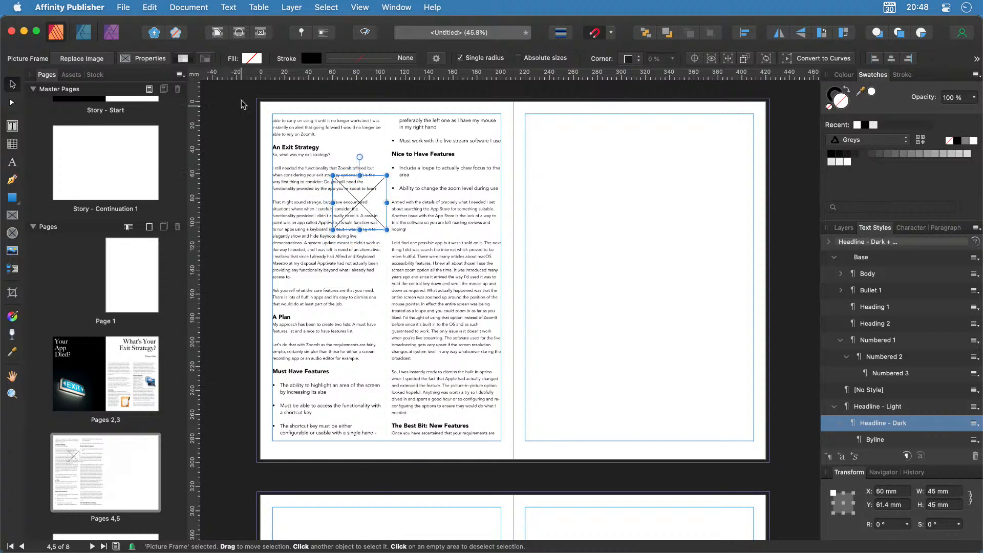
Give the picture frame Square text wrap on both sides, then select page 5's text frames.
{"action": "left_click", "coordinate": [216, 32]}
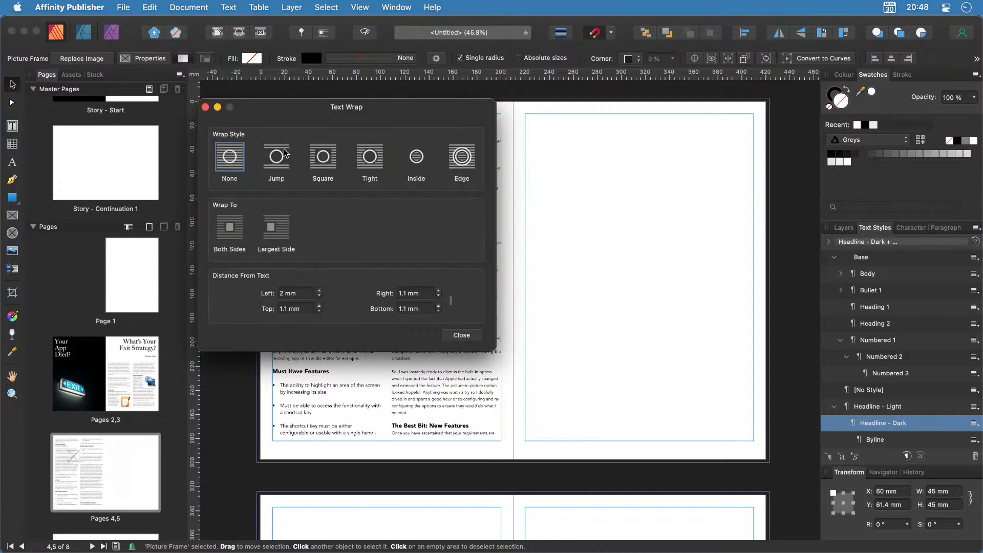
{"action": "left_click", "coordinate": [328, 157]}
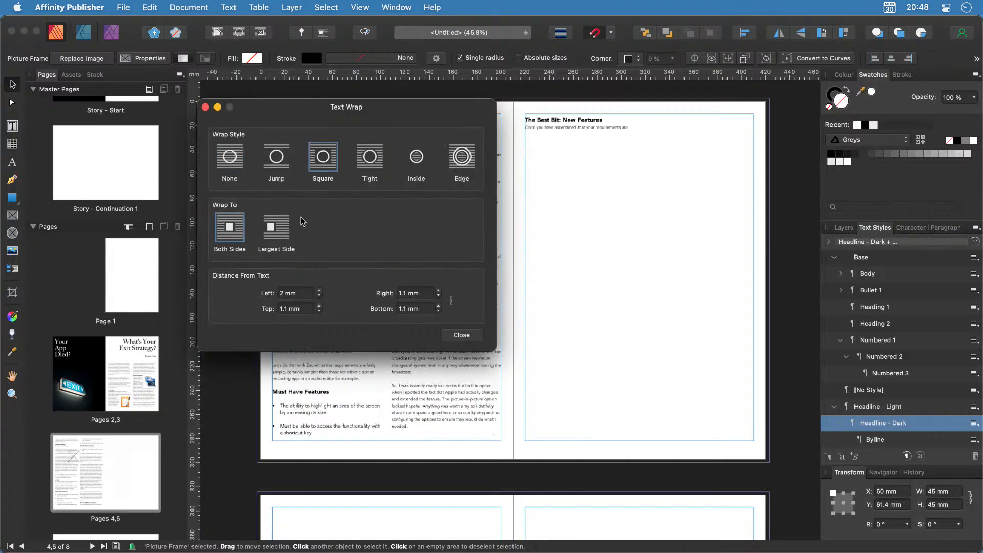
{"action": "left_click", "coordinate": [460, 335]}
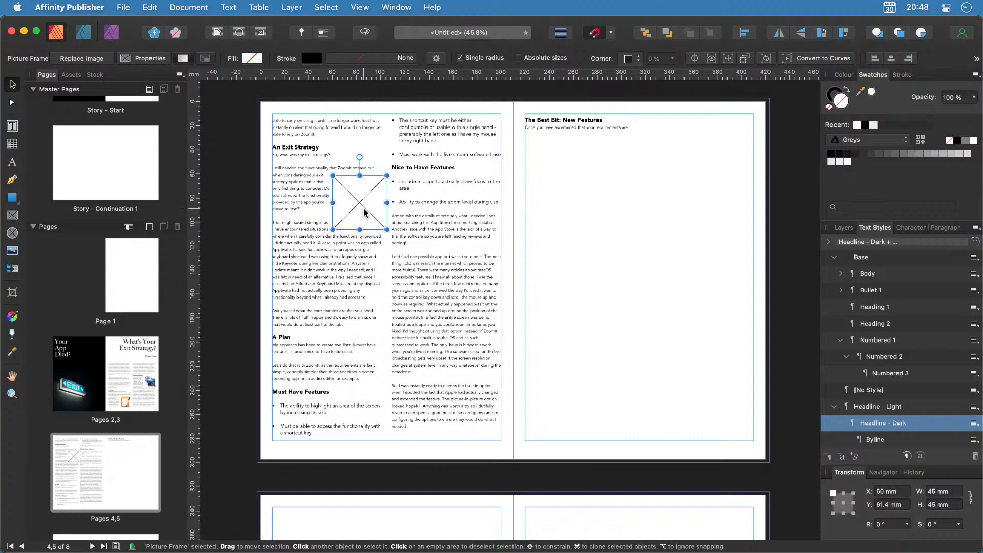
{"action": "scroll", "coordinate": [438, 384], "scroll_direction": "down", "scroll_amount": 3}
{"action": "scroll", "coordinate": [439, 384], "scroll_direction": "up", "scroll_amount": 10}
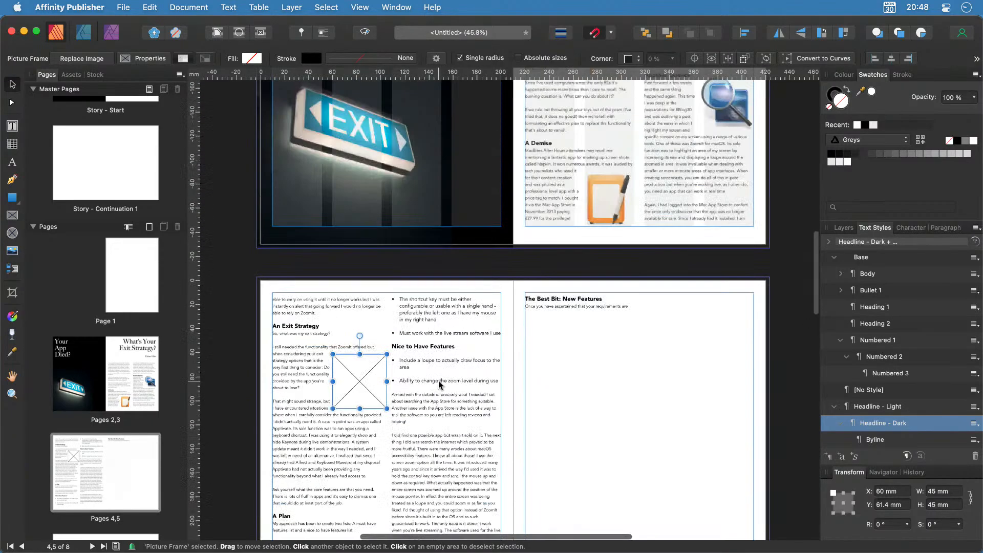
{"action": "scroll", "coordinate": [439, 384], "scroll_direction": "down", "scroll_amount": 5}
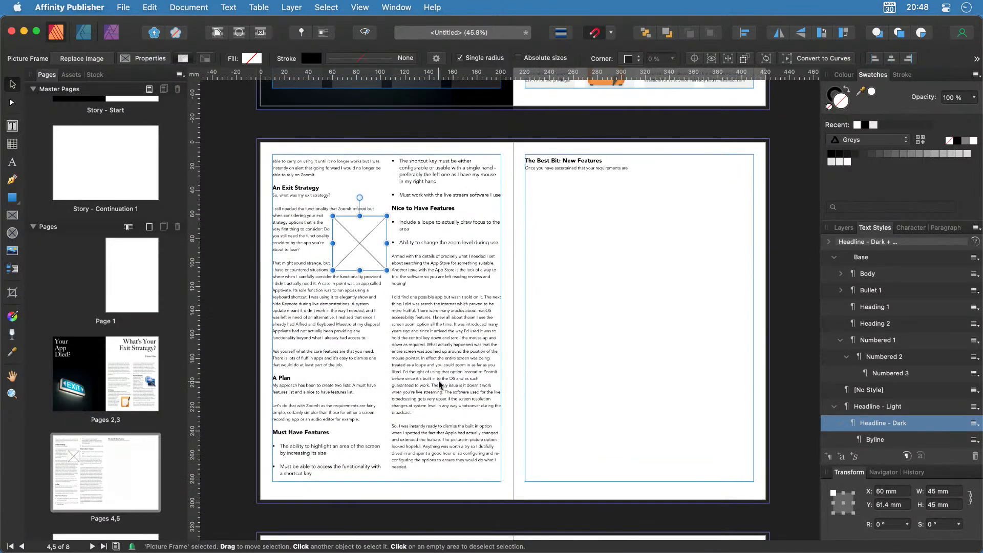
{"action": "left_click", "coordinate": [588, 354]}
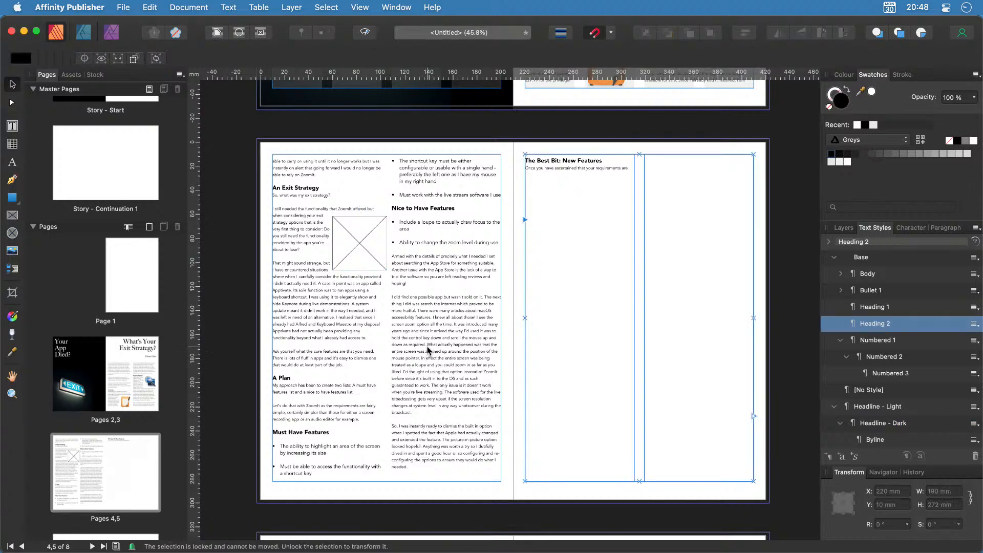
Undo to remove page 4's stray picture frame and restore the story's flow into page 5's columns.
{"action": "key", "text": "super+z"}
{"action": "key", "text": "super+z"}
{"action": "key", "text": "super+z"}
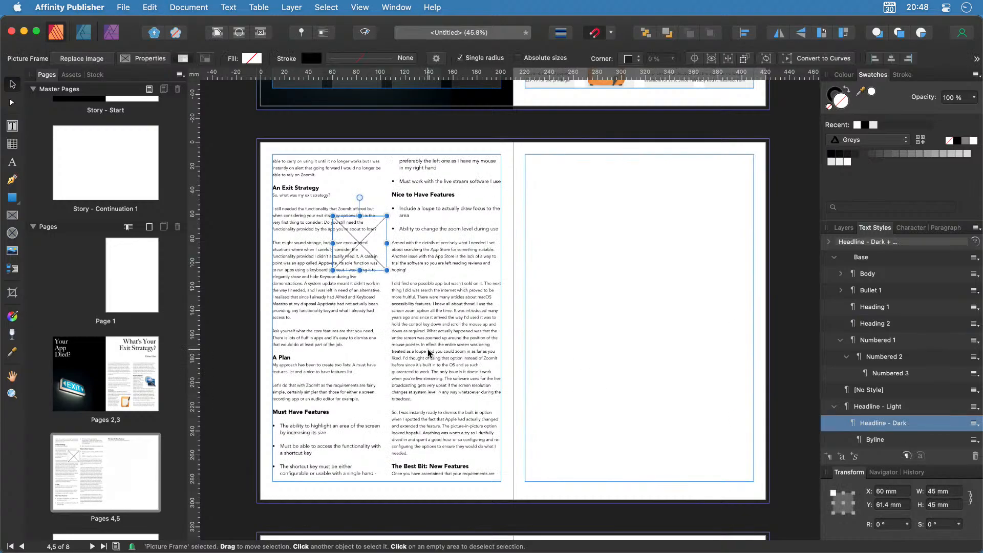
{"action": "key", "text": "super+z"}
{"action": "key", "text": "super+z"}
{"action": "key", "text": "super+z"}
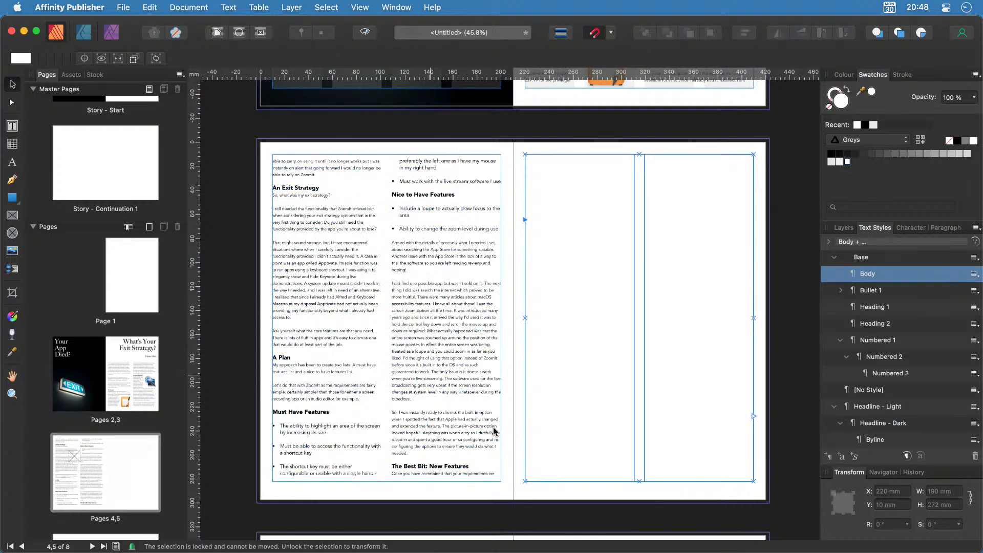
{"action": "left_click", "coordinate": [493, 431]}
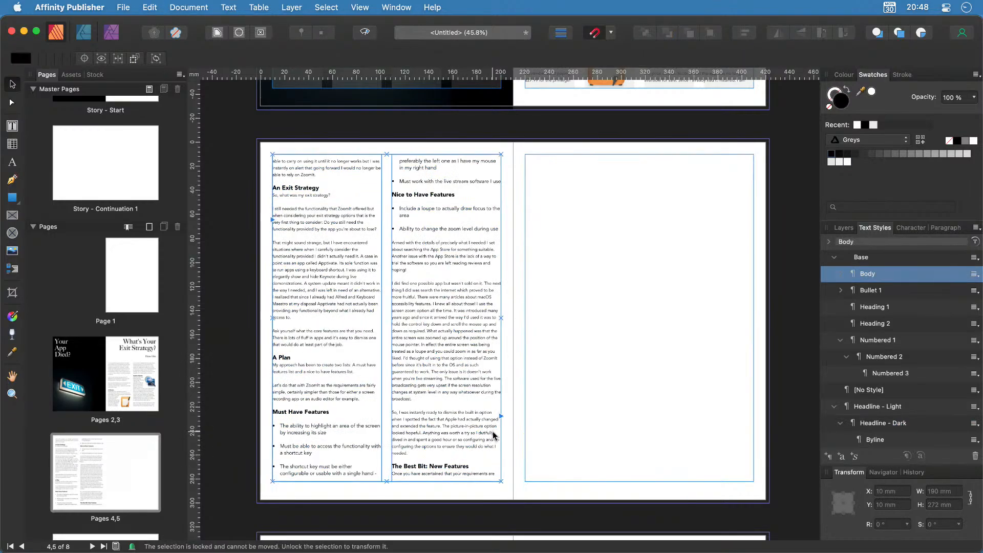
{"action": "left_click", "coordinate": [501, 417]}
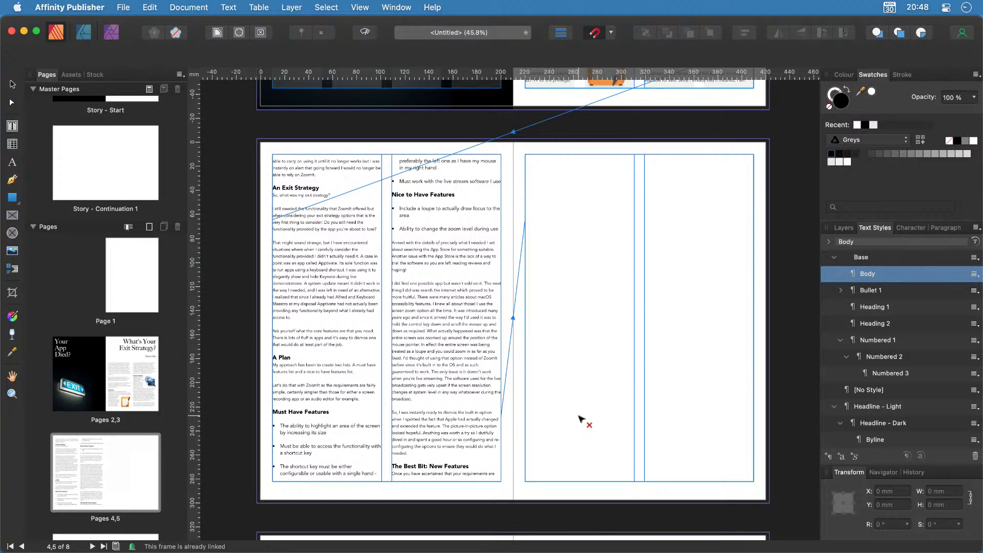
{"action": "left_click", "coordinate": [453, 436]}
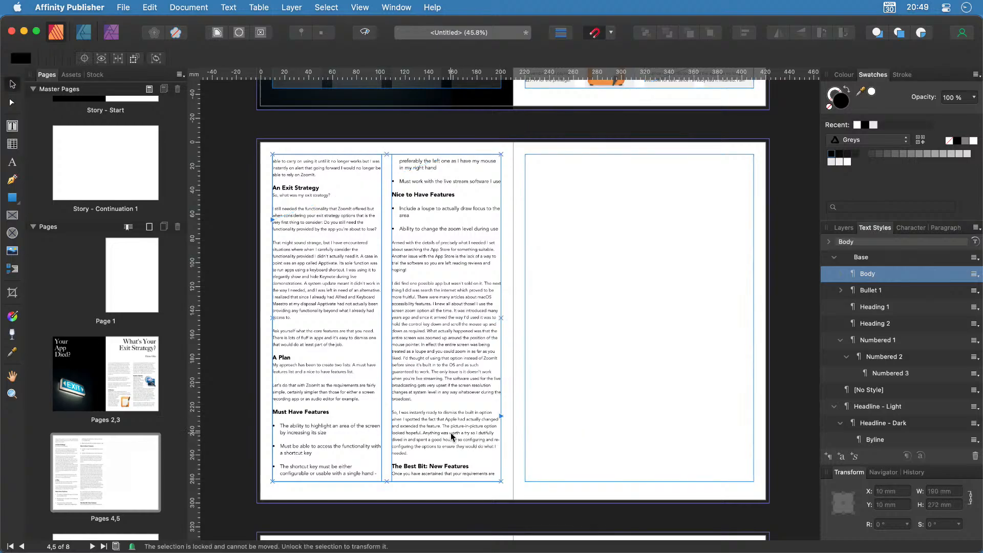
{"action": "key", "text": "super+z"}
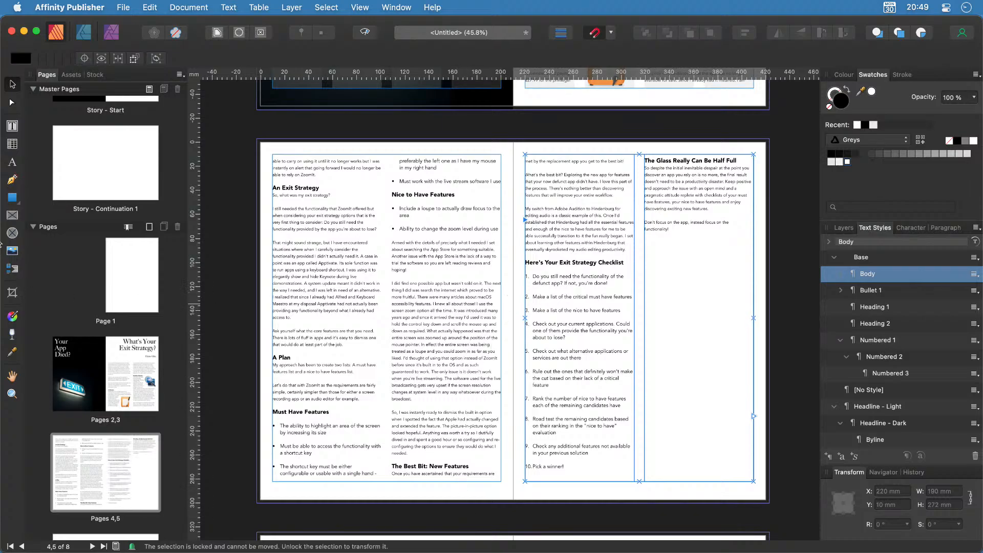
Draw a 45 mm picture frame in page 4's left column with Square text wrap.
{"action": "left_click", "coordinate": [12, 215]}
{"action": "left_click_drag", "start_coordinate": [335, 227], "coordinate": [386, 279]}
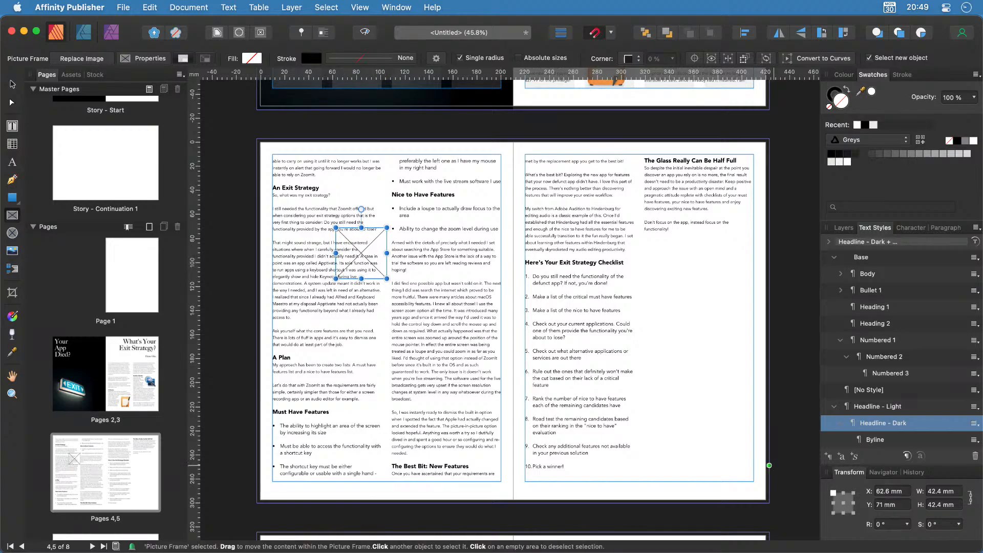
{"action": "left_click", "coordinate": [961, 493]}
{"action": "type", "text": "45"}
{"action": "key", "text": "Return"}
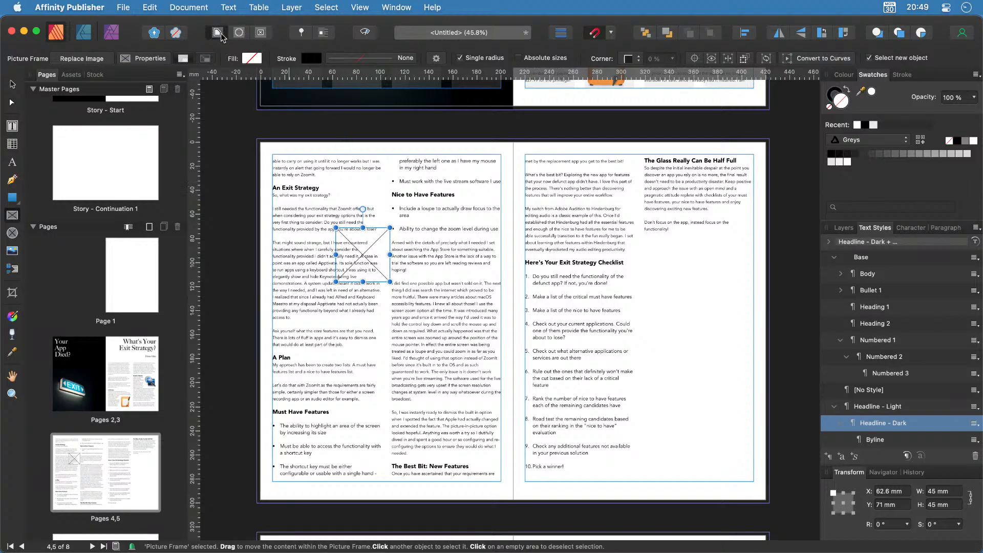
{"action": "left_click", "coordinate": [240, 32]}
{"action": "left_click", "coordinate": [323, 158]}
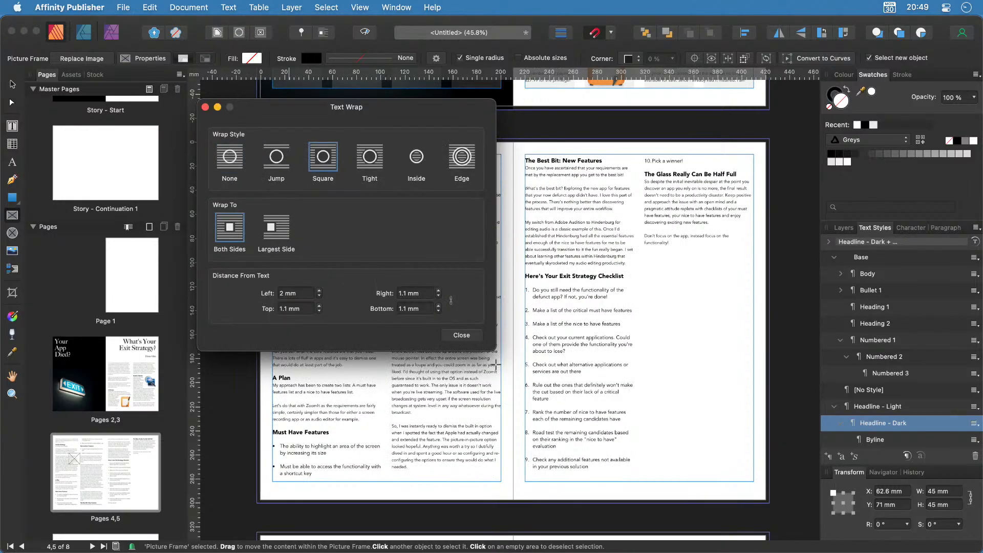
{"action": "left_click", "coordinate": [461, 334]}
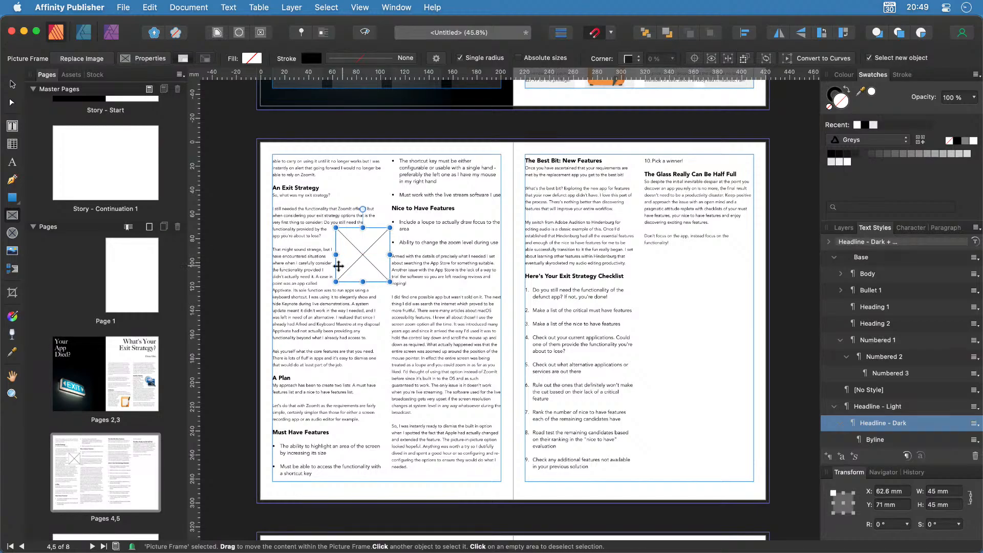
Nudge the frame into place and drop the red ⌘ button image into it.
{"action": "left_click", "coordinate": [12, 86]}
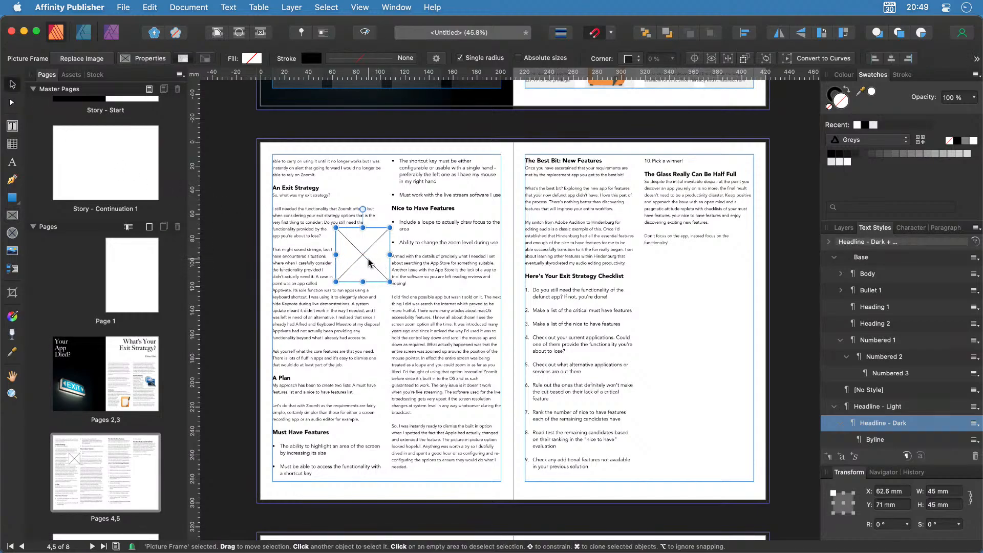
{"action": "left_click_drag", "start_coordinate": [368, 262], "coordinate": [366, 264]}
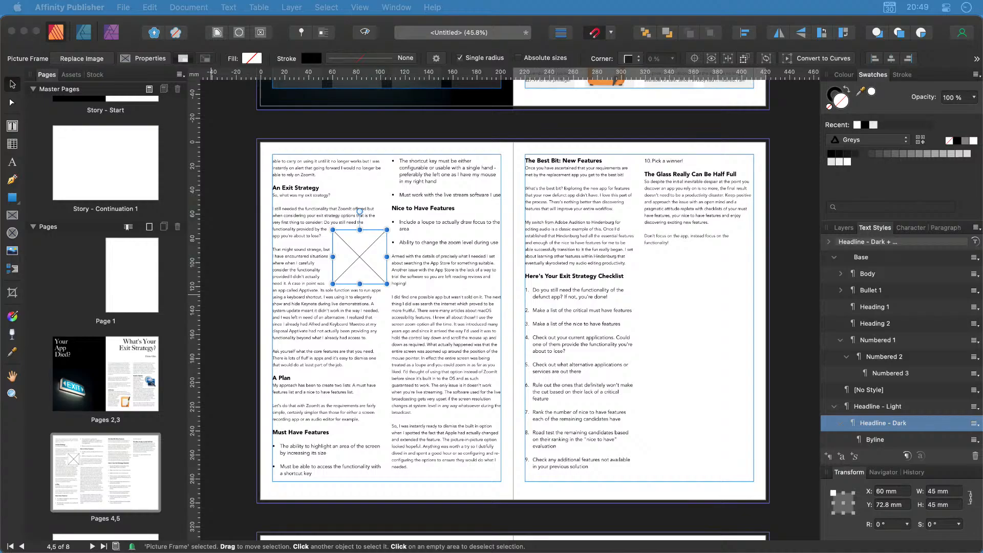
{"action": "left_click_drag", "start_coordinate": [55, 440], "coordinate": [357, 260]}
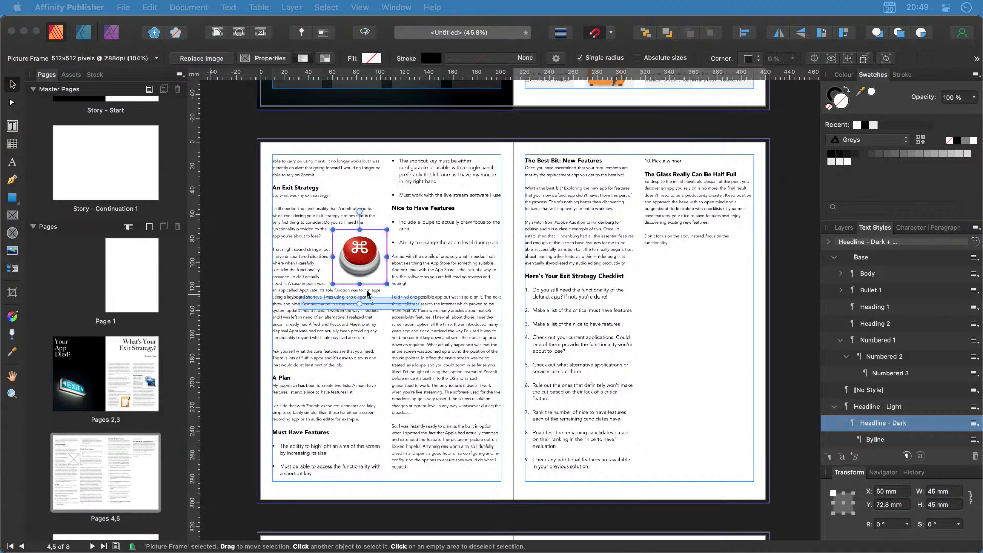
{"action": "left_click", "coordinate": [430, 396]}
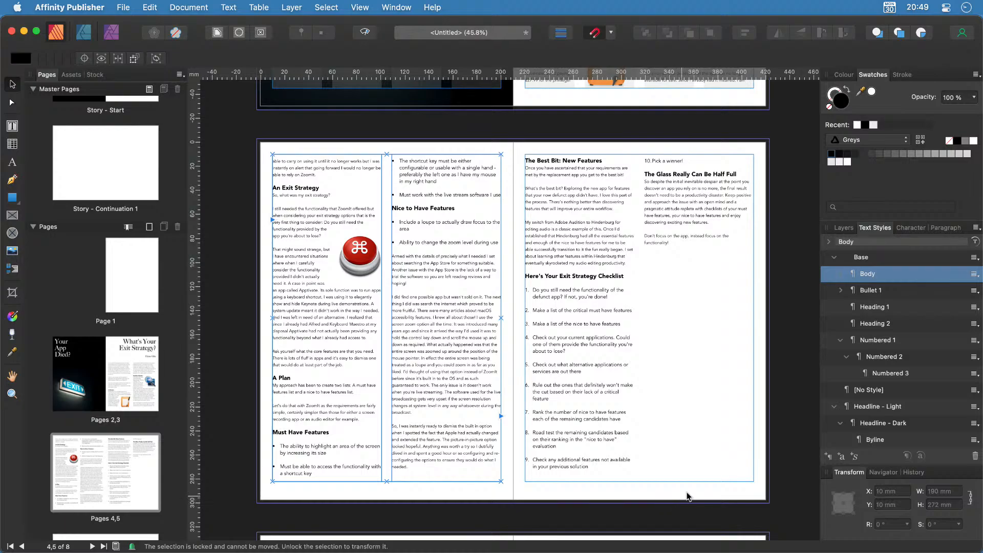
Draw a tall picture frame along page 5's right edge and place the checklist image in it.
{"action": "left_click", "coordinate": [12, 215]}
{"action": "mouse_move", "coordinate": [767, 267]}
{"action": "left_mouse_down"}
{"action": "mouse_move", "coordinate": [715, 295]}
{"action": "mouse_move", "coordinate": [651, 432]}
{"action": "mouse_move", "coordinate": [640, 500]}
{"action": "mouse_move", "coordinate": [650, 503]}
{"action": "left_mouse_up"}
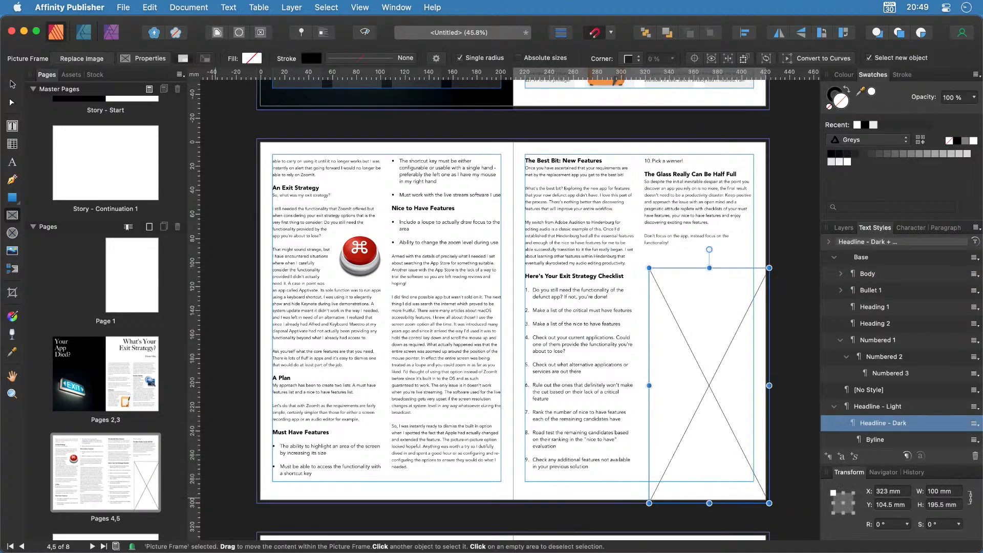
{"action": "key", "text": "super+shift+m"}
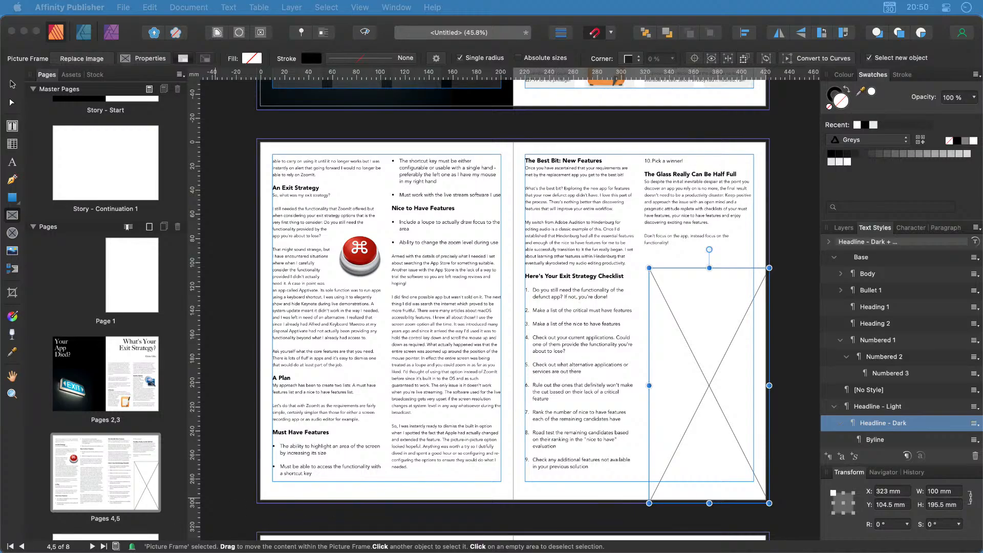
{"action": "left_click_drag", "start_coordinate": [237, 552], "coordinate": [689, 416]}
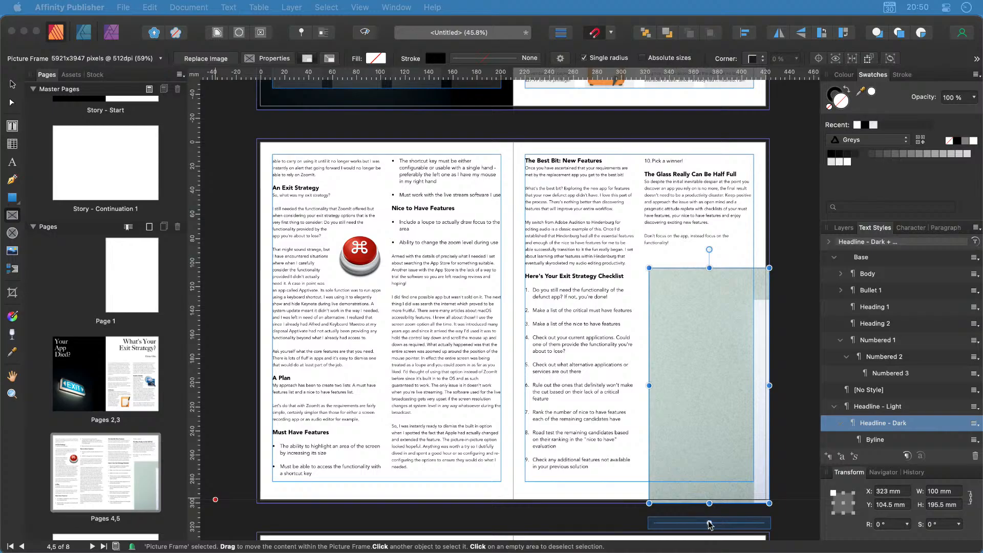
Scale and shift the checklist image inside the frame to reveal the ticked checkboxes.
{"action": "left_click_drag", "start_coordinate": [707, 523], "coordinate": [679, 523]}
{"action": "left_click_drag", "start_coordinate": [714, 387], "coordinate": [659, 391]}
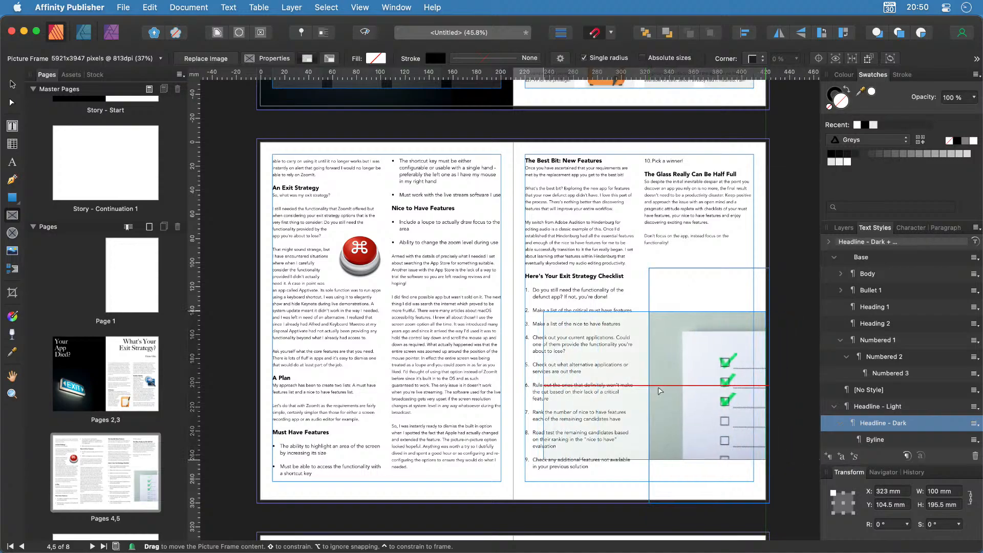
{"action": "mouse_move", "coordinate": [653, 432]}
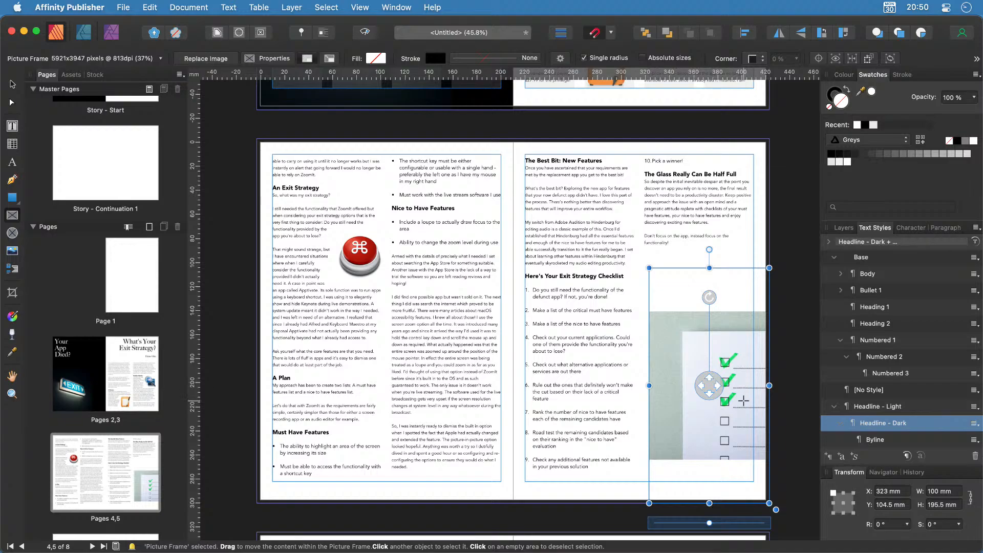
{"action": "left_click_drag", "start_coordinate": [709, 523], "coordinate": [757, 523]}
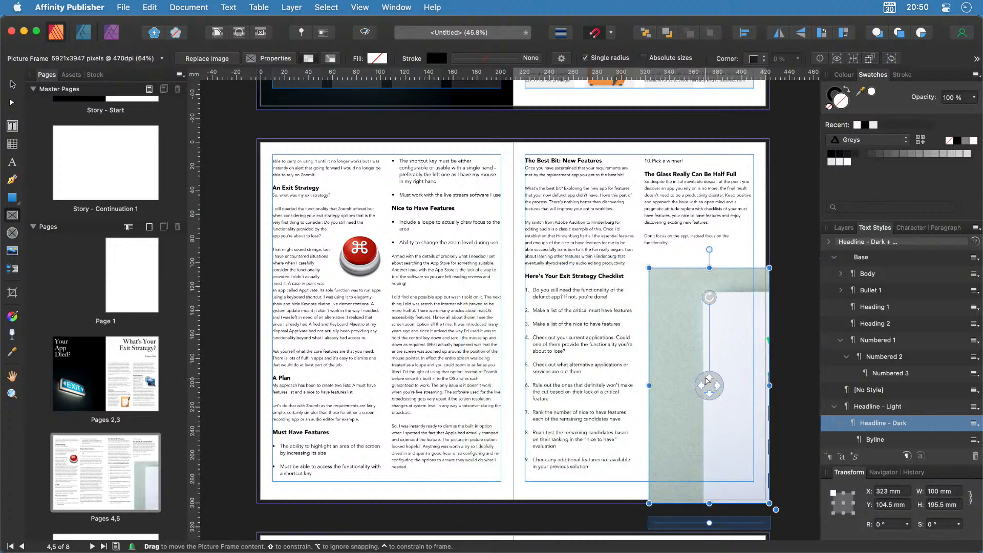
{"action": "left_click_drag", "start_coordinate": [709, 385], "coordinate": [636, 378]}
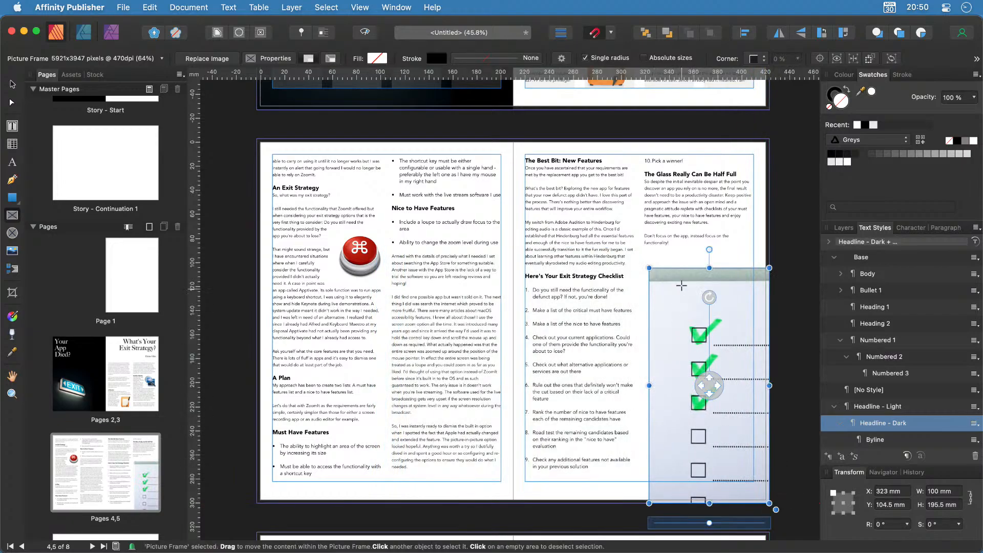
Lower the frame's top to make it 100 × 182.2 mm and refine the image's zoom and position.
{"action": "left_click_drag", "start_coordinate": [711, 269], "coordinate": [711, 284]}
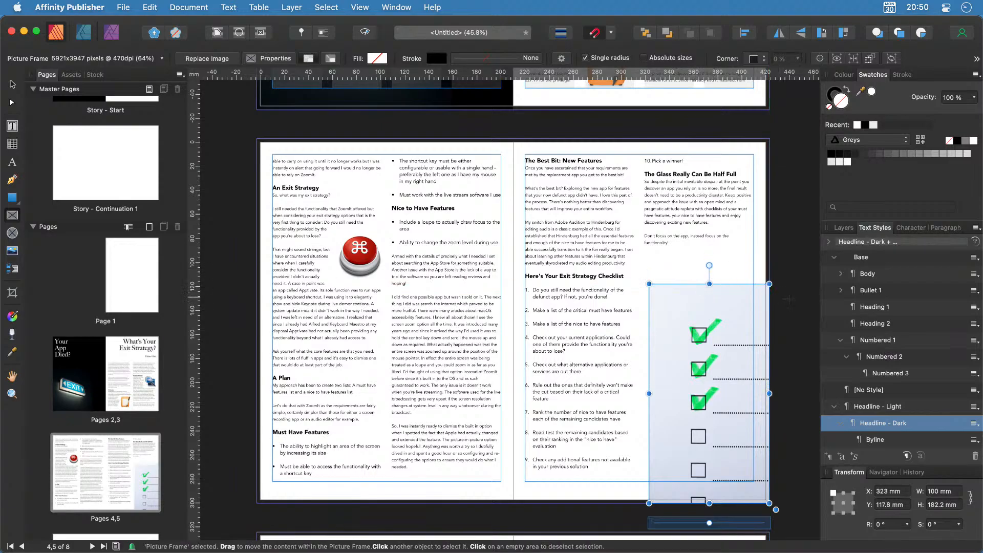
{"action": "left_click_drag", "start_coordinate": [707, 523], "coordinate": [716, 525]}
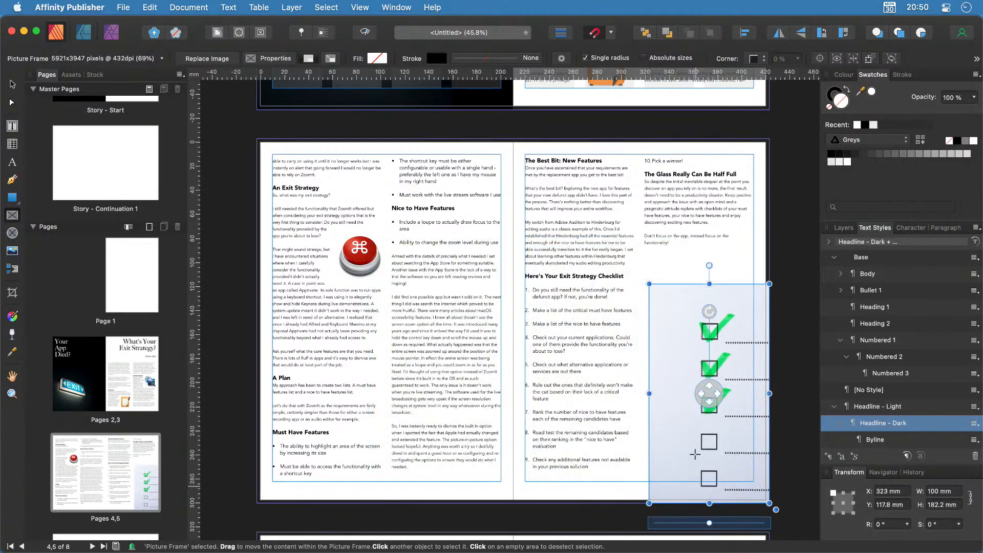
{"action": "left_click_drag", "start_coordinate": [709, 397], "coordinate": [699, 384]}
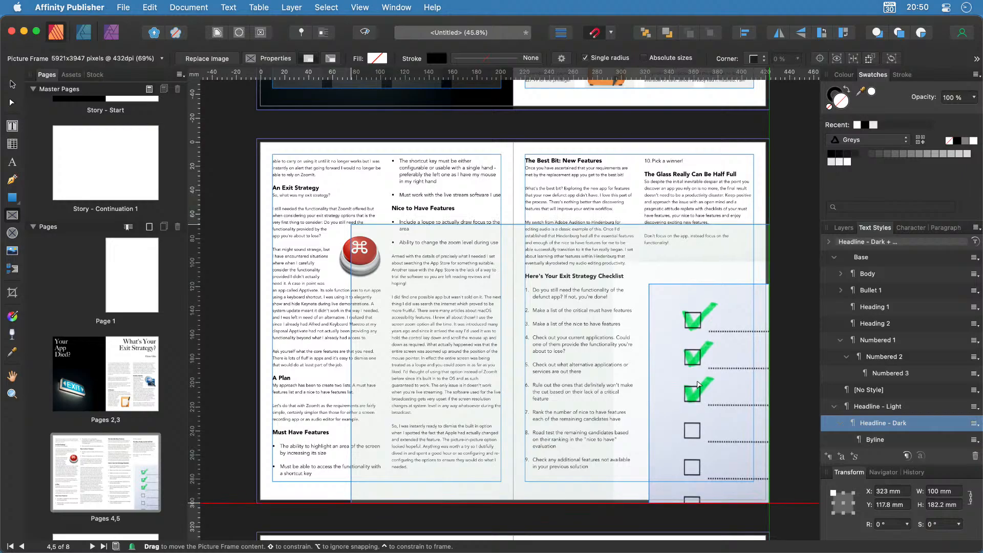
{"action": "left_click", "coordinate": [797, 394]}
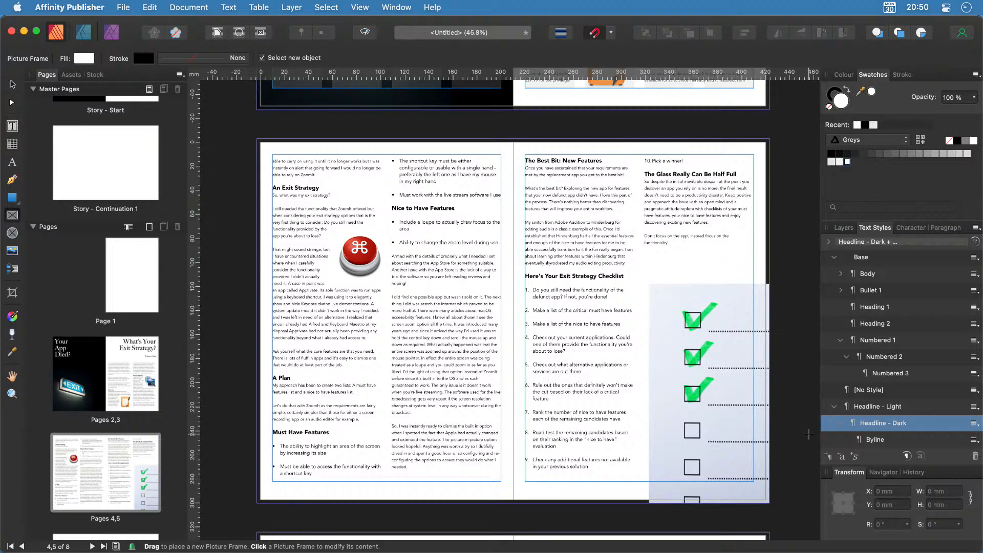
{"action": "left_click", "coordinate": [12, 84]}
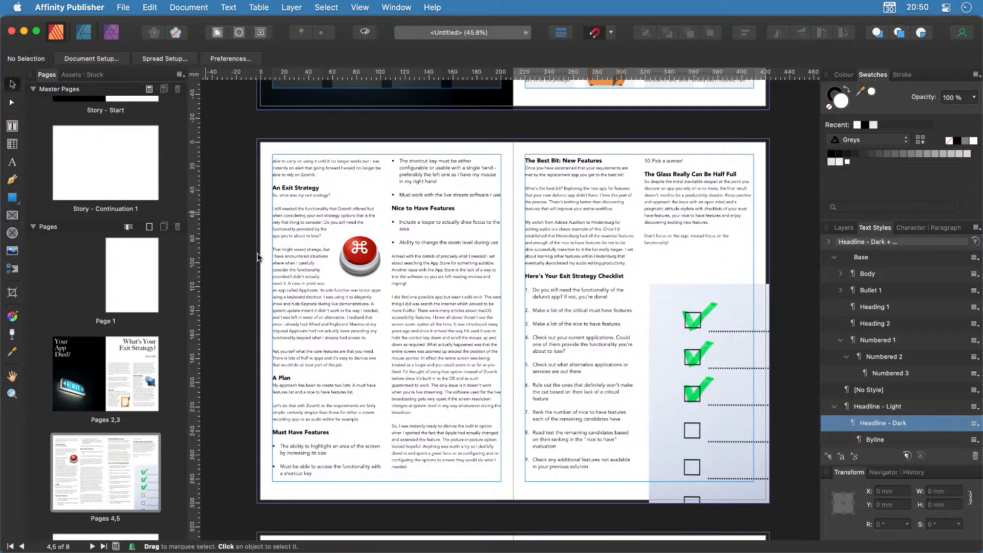
{"action": "left_click", "coordinate": [718, 344]}
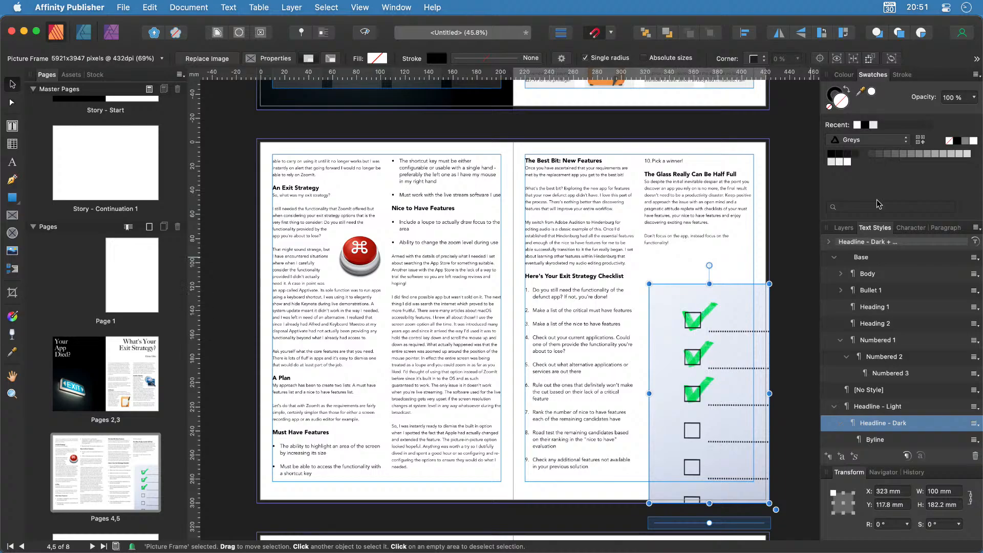
In the Layers panel, select and copy-paste the checklist picture frame, then set its blend mode to Vivid Light.
{"action": "left_click", "coordinate": [844, 227]}
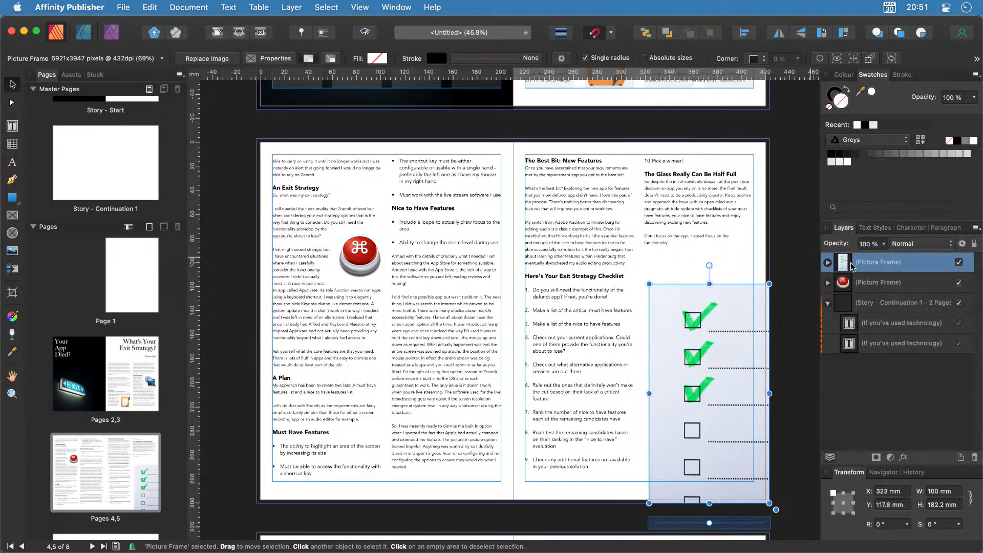
{"action": "left_click", "coordinate": [828, 303]}
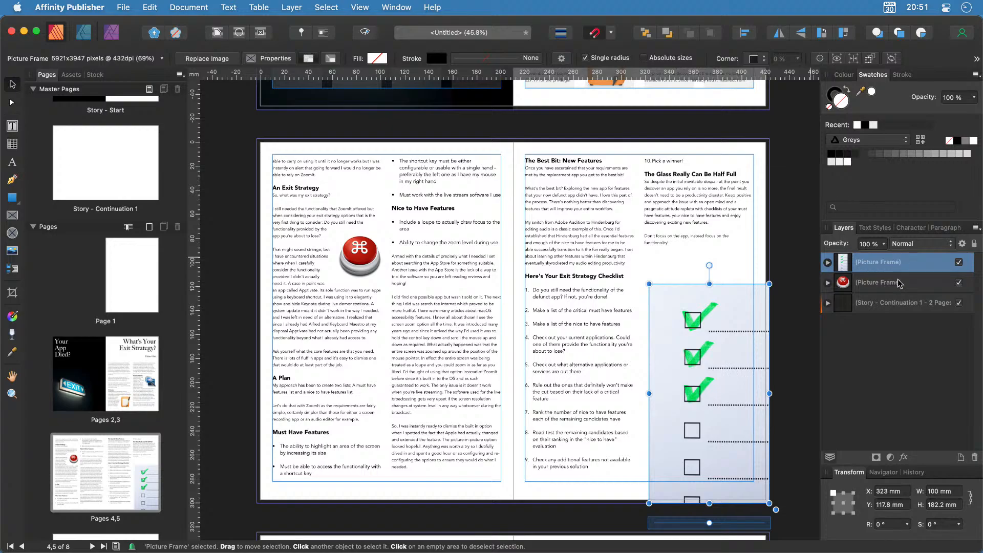
{"action": "left_click", "coordinate": [877, 287]}
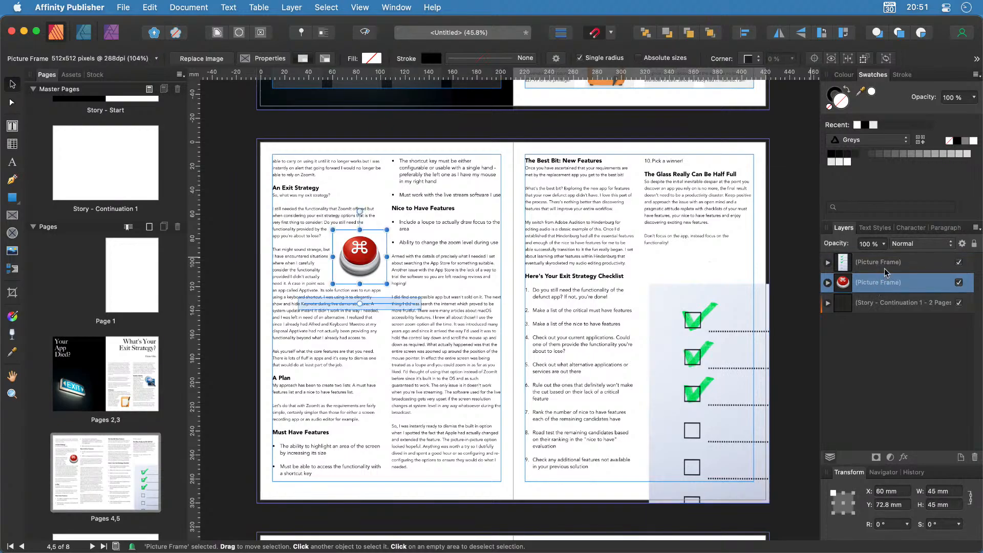
{"action": "left_click", "coordinate": [884, 265]}
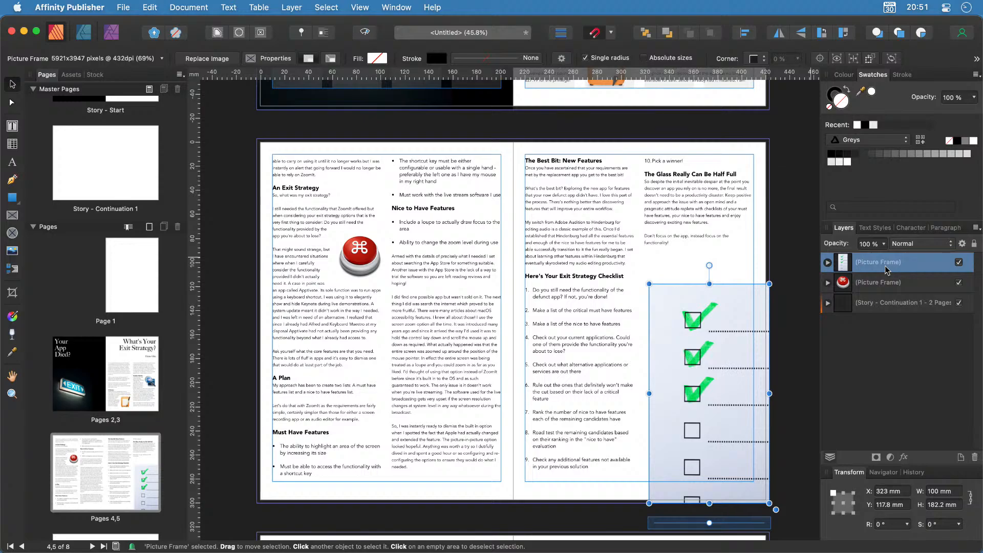
{"action": "key", "text": "super+c"}
{"action": "key", "text": "super+v"}
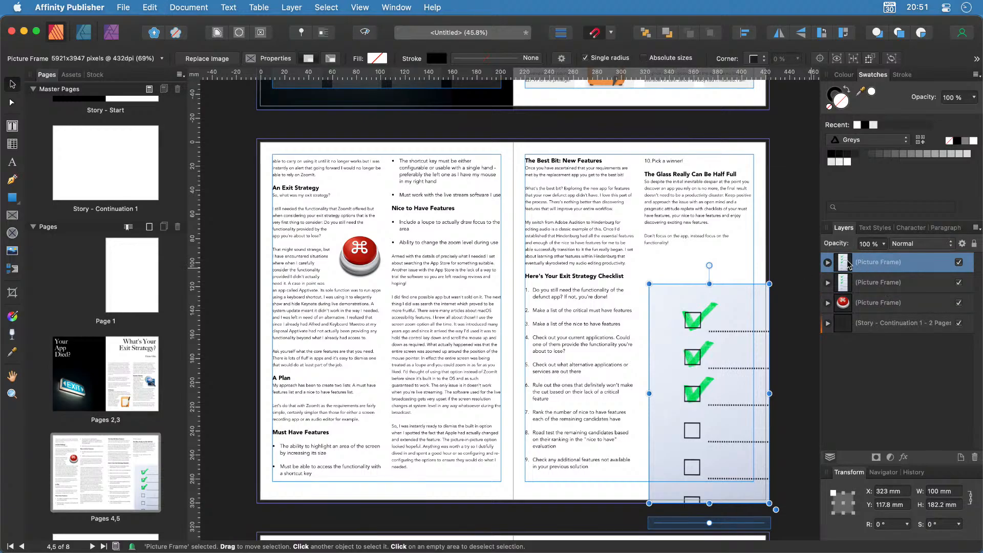
{"action": "left_click", "coordinate": [916, 244]}
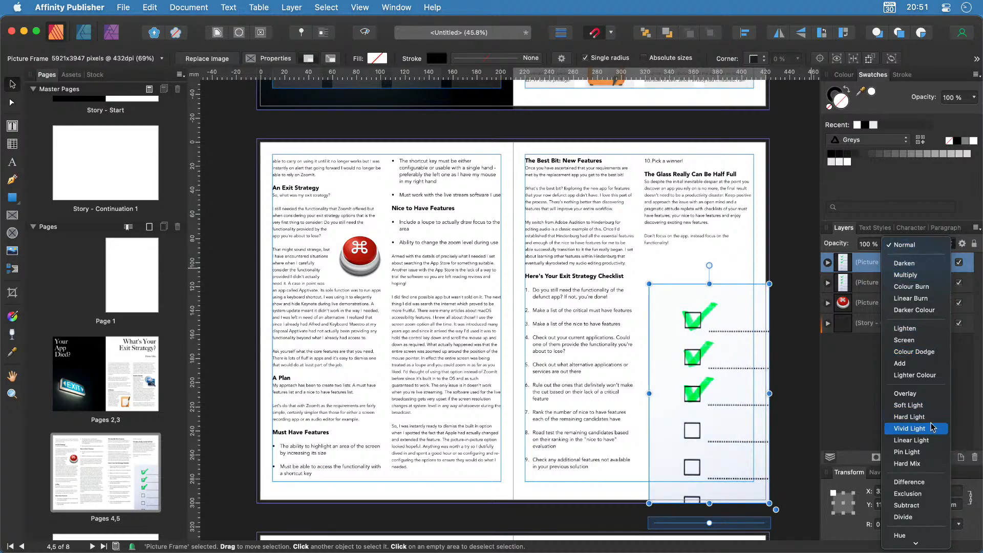
{"action": "left_click", "coordinate": [913, 428]}
{"action": "left_click", "coordinate": [848, 379]}
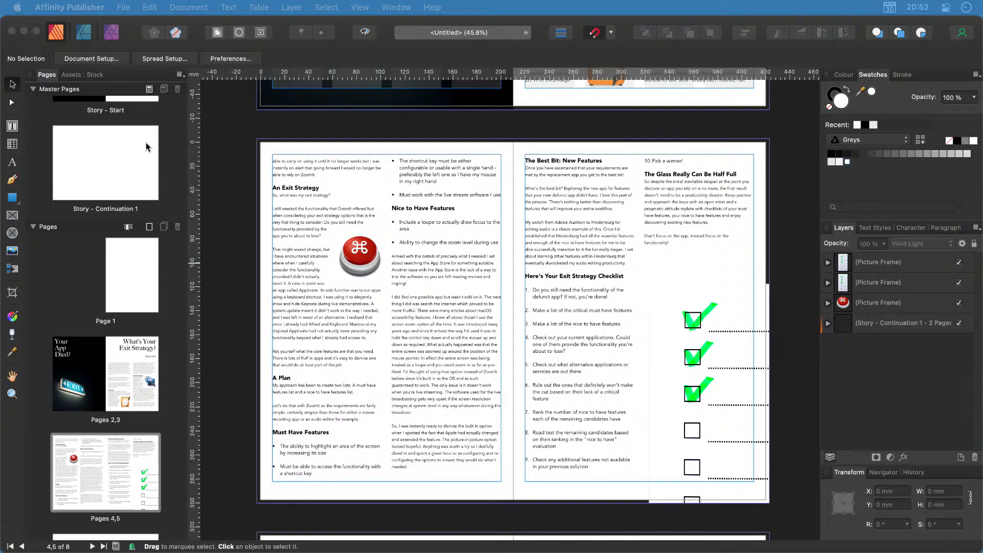
Add a new blank facing master named 'Story - Continuation 2'.
{"action": "left_click", "coordinate": [149, 89]}
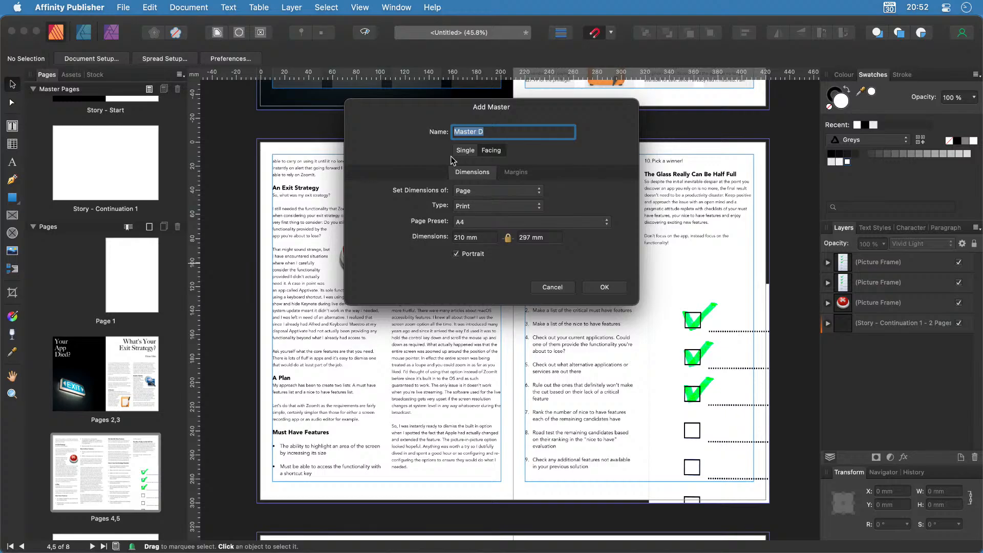
{"action": "type", "text": "Story - Continuation 2"}
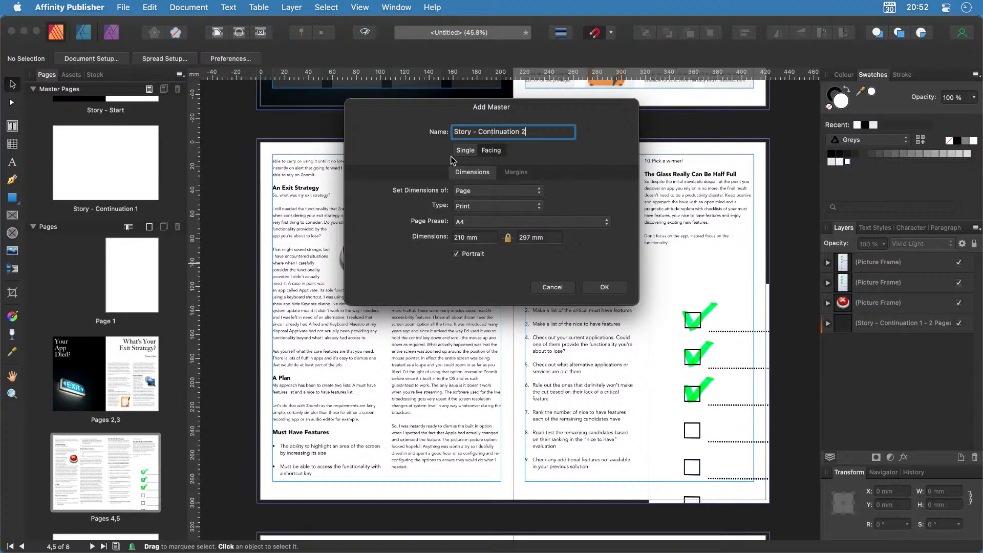
{"action": "left_click", "coordinate": [595, 288]}
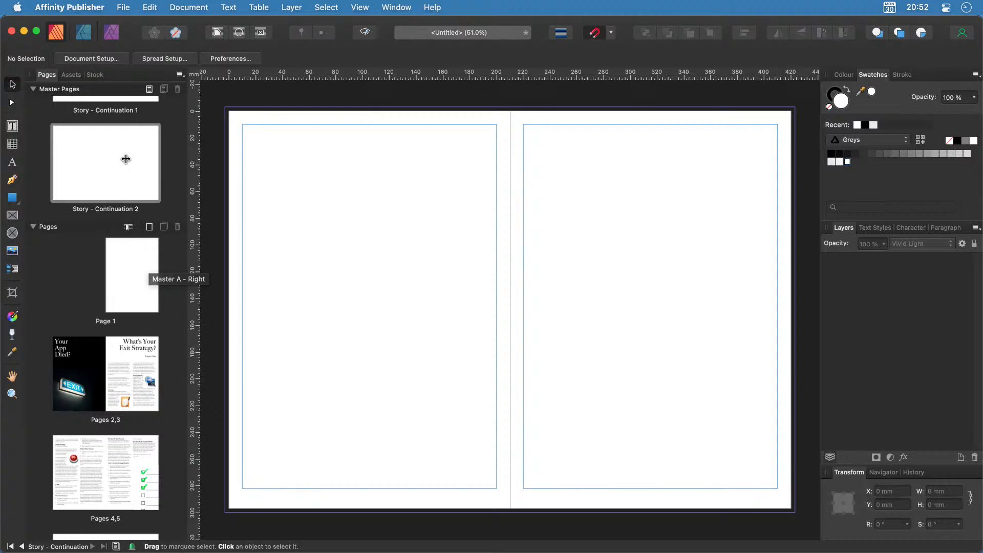
Open the Story - Continuation 2 master and drag a horizontal guide to about 100 mm.
{"action": "double_click", "coordinate": [110, 162]}
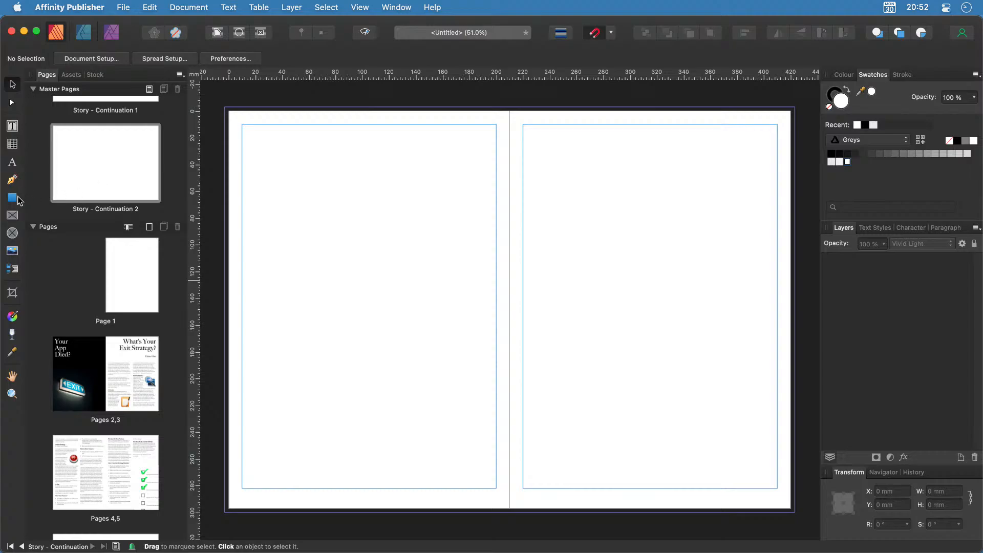
{"action": "left_click_drag", "start_coordinate": [504, 74], "coordinate": [512, 245]}
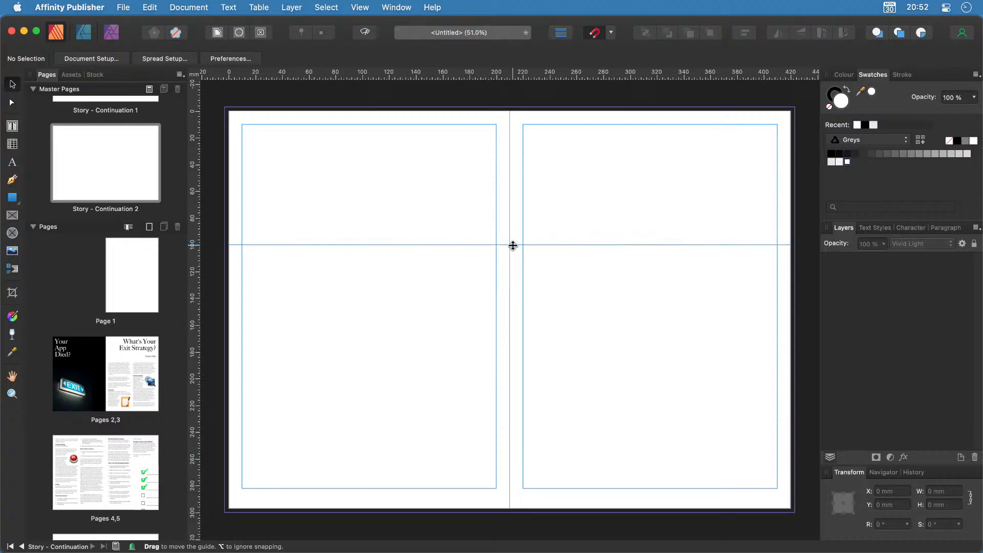
{"action": "left_click", "coordinate": [360, 7]}
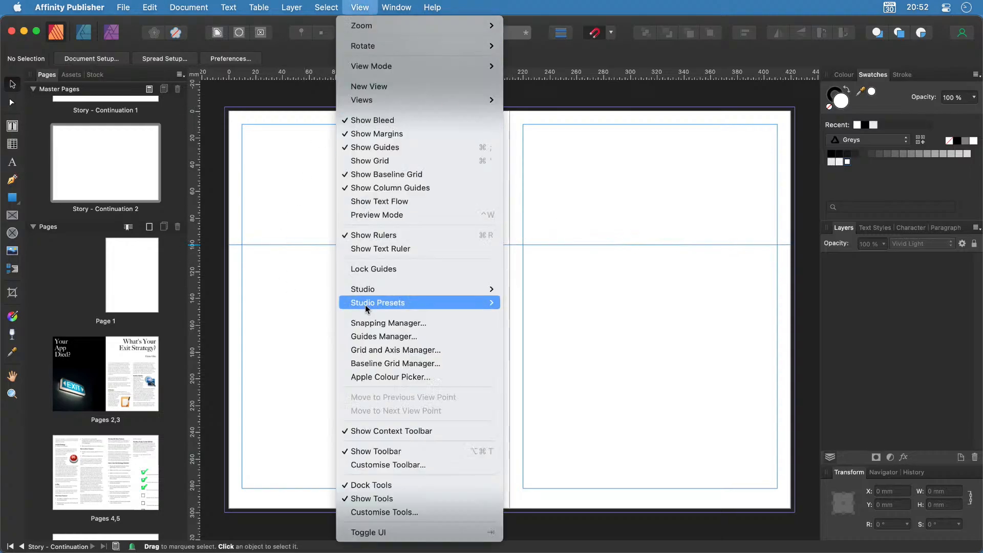
Change the horizontal guide from 99.9 mm to exactly 100 mm in the Guides Manager.
{"action": "left_click", "coordinate": [422, 337]}
{"action": "double_click", "coordinate": [332, 241]}
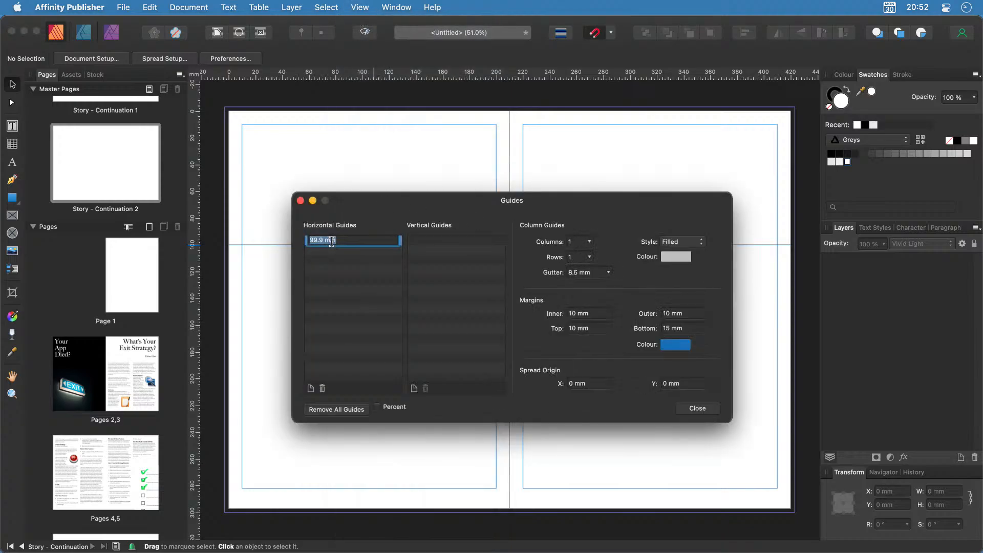
{"action": "type", "text": "100"}
{"action": "key", "text": "Return"}
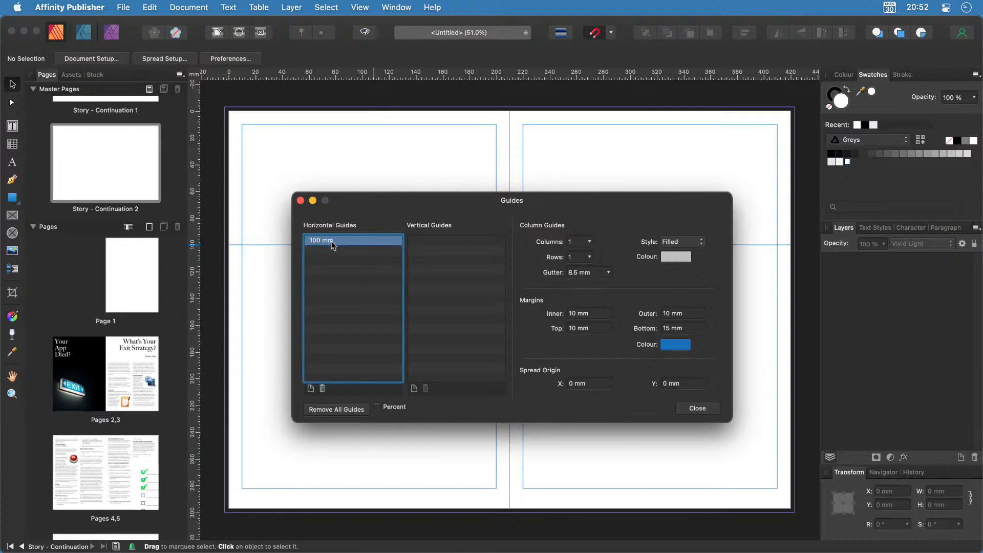
{"action": "left_click", "coordinate": [693, 410]}
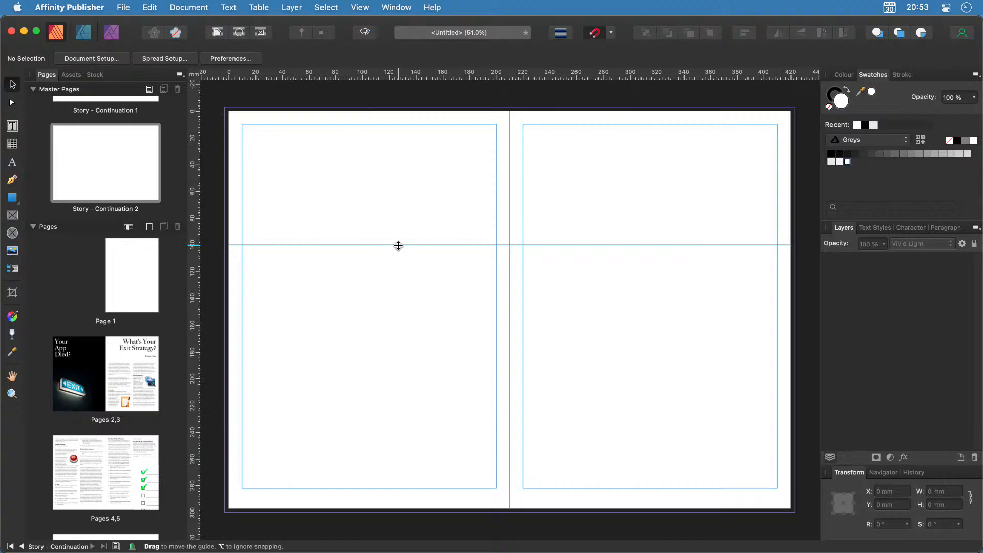
{"action": "left_click", "coordinate": [13, 215]}
Draw a 426 × 103 mm picture frame across both pages' tops down to the 100 mm guide.
{"action": "mouse_move", "coordinate": [225, 108]}
{"action": "left_mouse_down"}
{"action": "mouse_move", "coordinate": [535, 181]}
{"action": "mouse_move", "coordinate": [795, 226]}
{"action": "mouse_move", "coordinate": [794, 245]}
{"action": "left_mouse_up"}
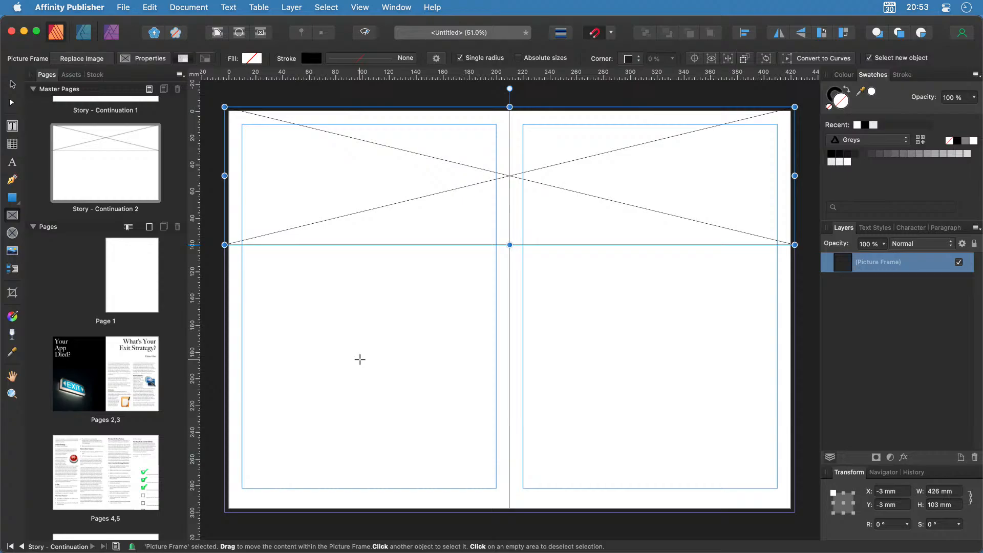
{"action": "left_click", "coordinate": [354, 5]}
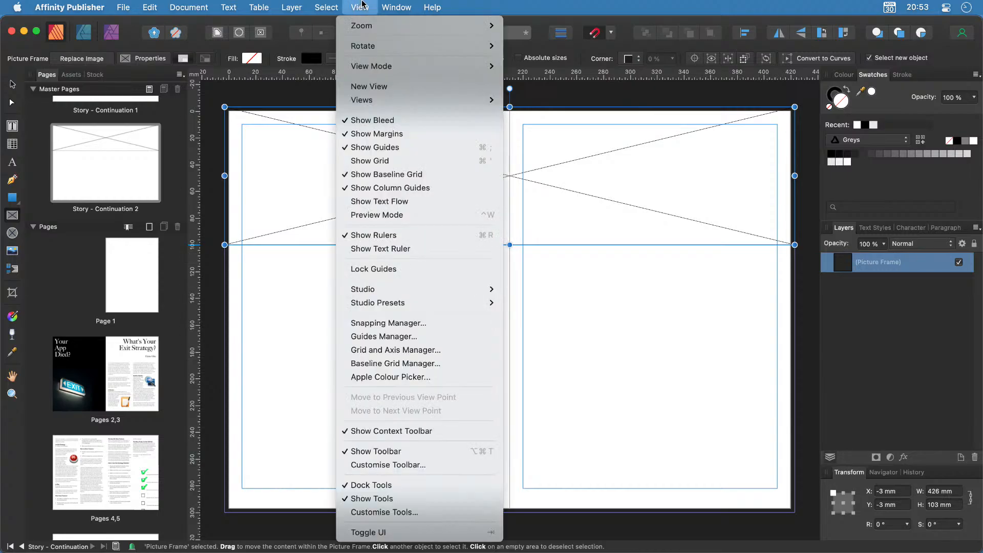
Set the column guides to 4 columns per page in the Guides Manager.
{"action": "left_click", "coordinate": [383, 339]}
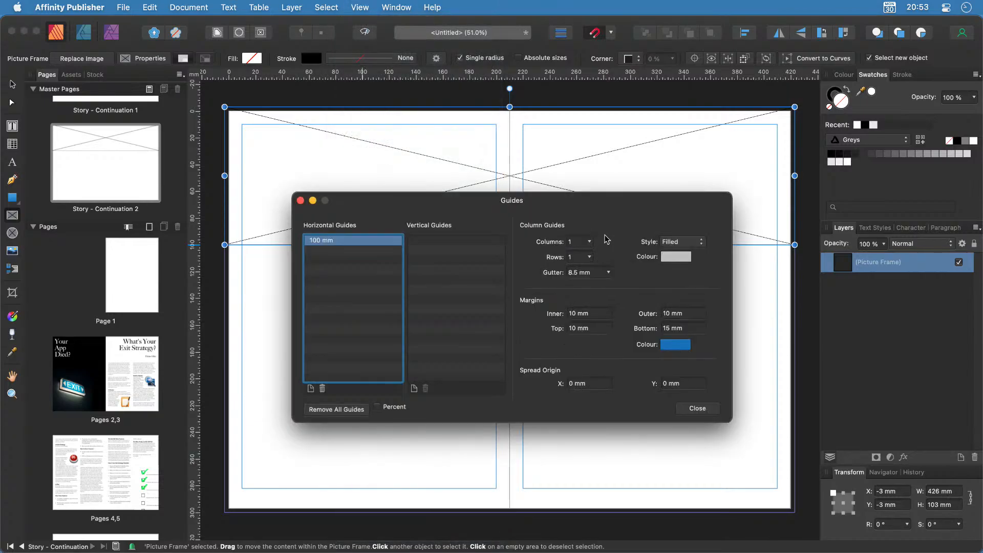
{"action": "left_click", "coordinate": [591, 244]}
{"action": "mouse_move", "coordinate": [596, 254]}
{"action": "left_mouse_down"}
{"action": "mouse_move", "coordinate": [606, 254]}
{"action": "mouse_move", "coordinate": [597, 258]}
{"action": "left_mouse_up"}
{"action": "left_click", "coordinate": [617, 309]}
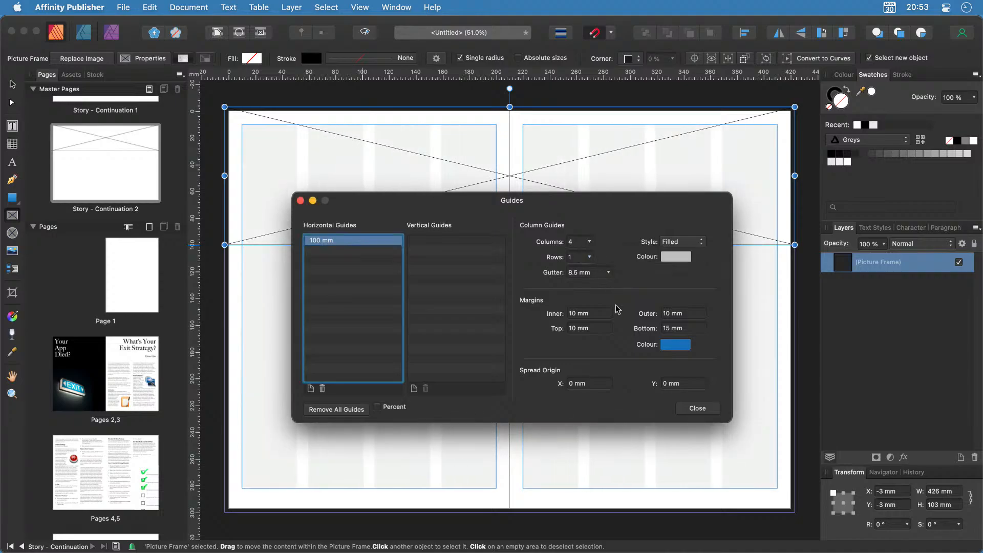
{"action": "left_click", "coordinate": [705, 409]}
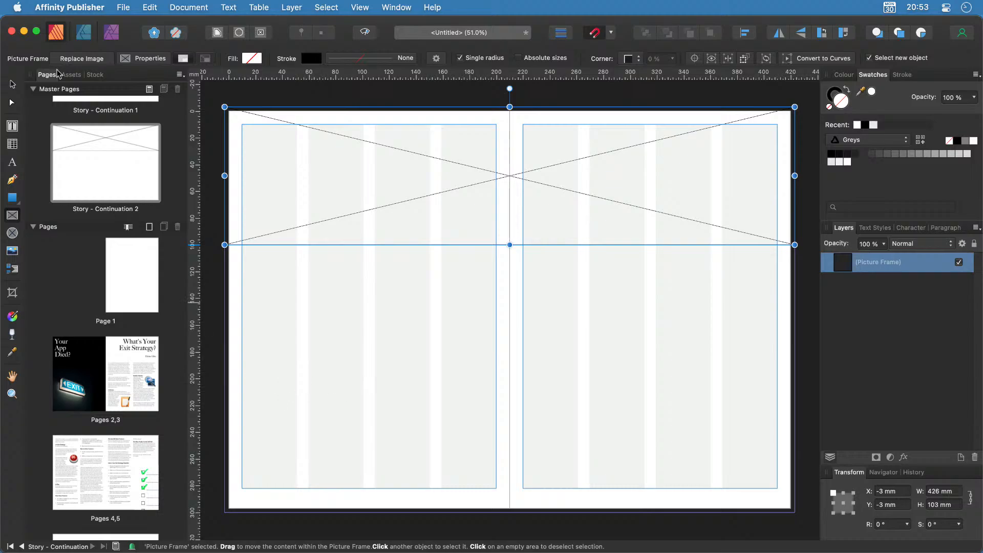
{"action": "left_click", "coordinate": [17, 127]}
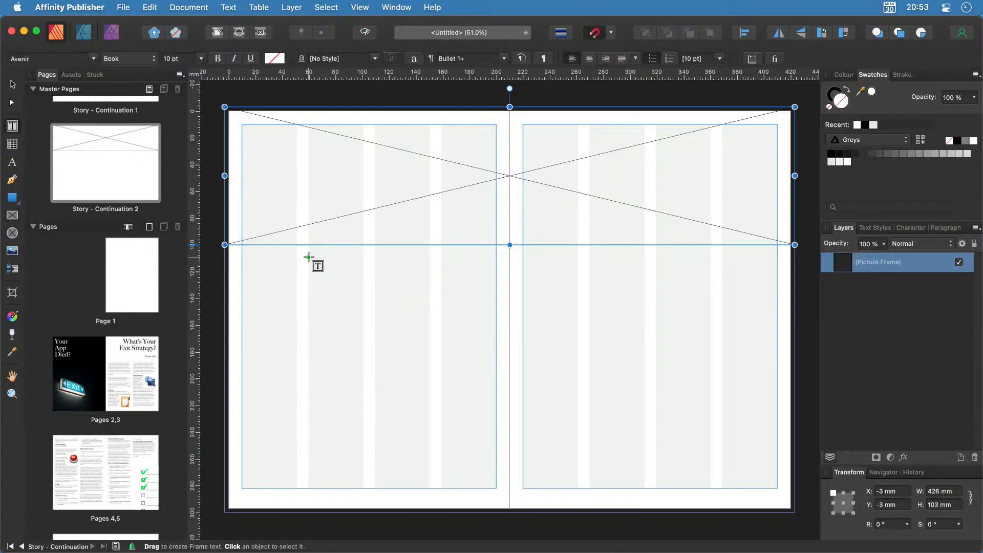
Draw a 140.4 × 175.5 mm text frame below the 100 mm guide on each master page.
{"action": "left_click_drag", "start_coordinate": [308, 254], "coordinate": [496, 488]}
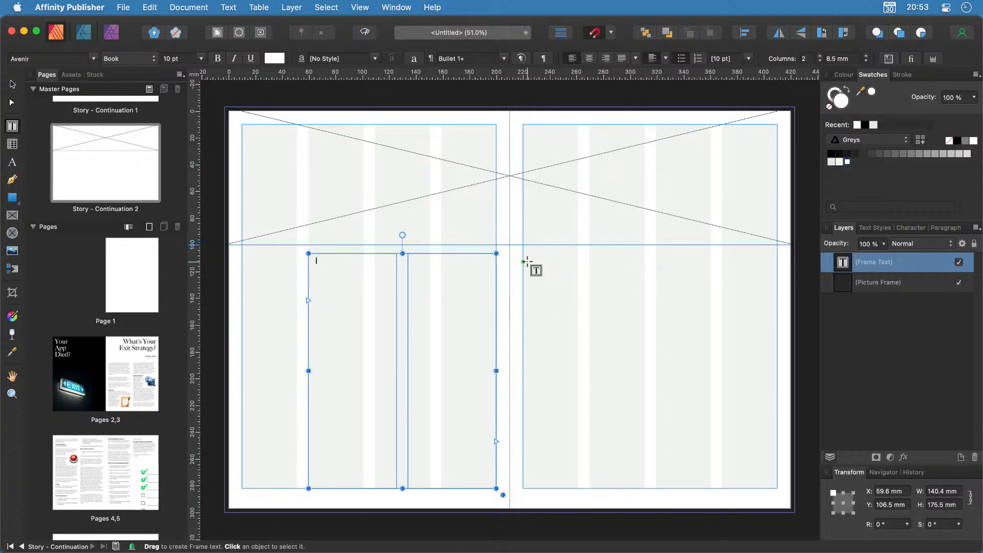
{"action": "left_click_drag", "start_coordinate": [523, 252], "coordinate": [710, 487]}
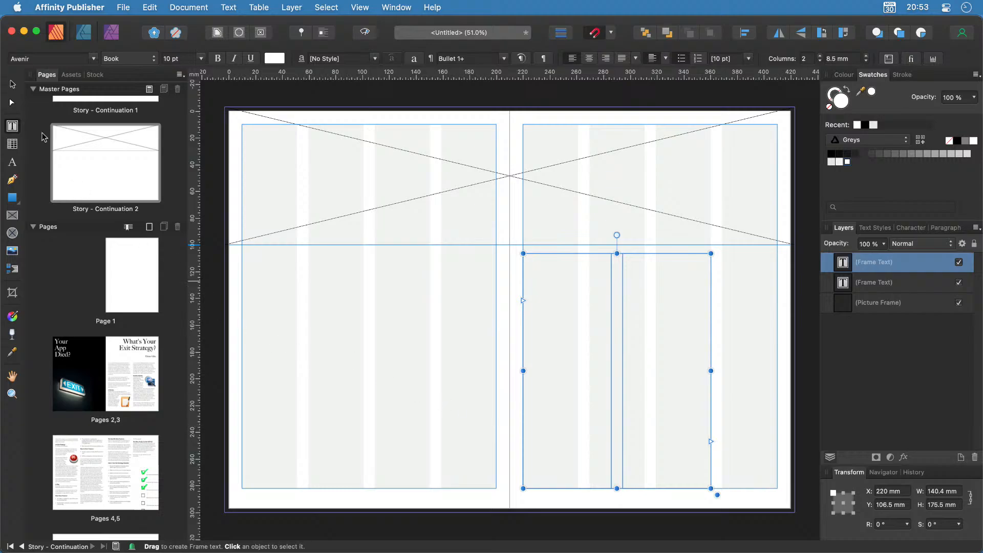
{"action": "left_click", "coordinate": [15, 202]}
Draw a tall 3 mm-wide rectangle in the left page's column gap and fill it dark grey.
{"action": "left_click", "coordinate": [19, 205]}
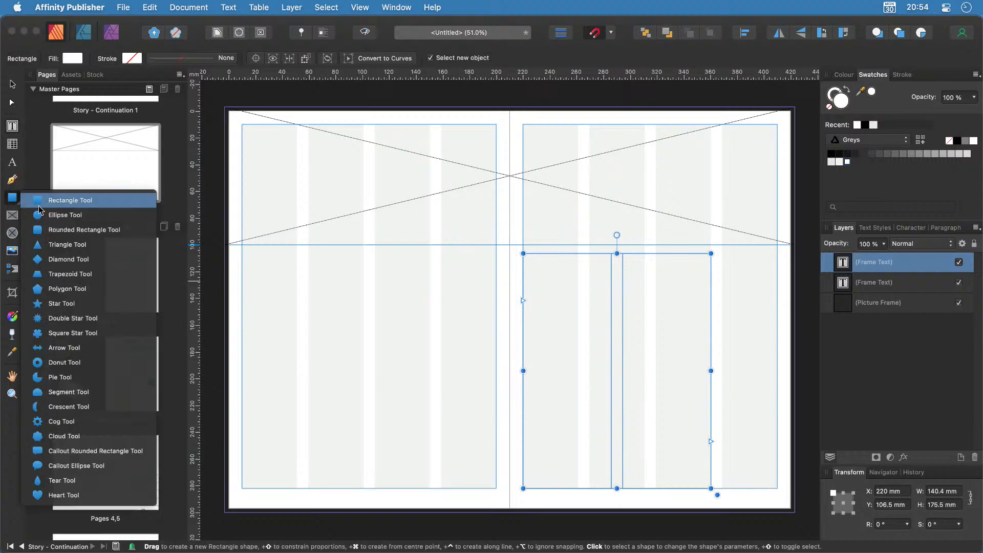
{"action": "left_click", "coordinate": [77, 194]}
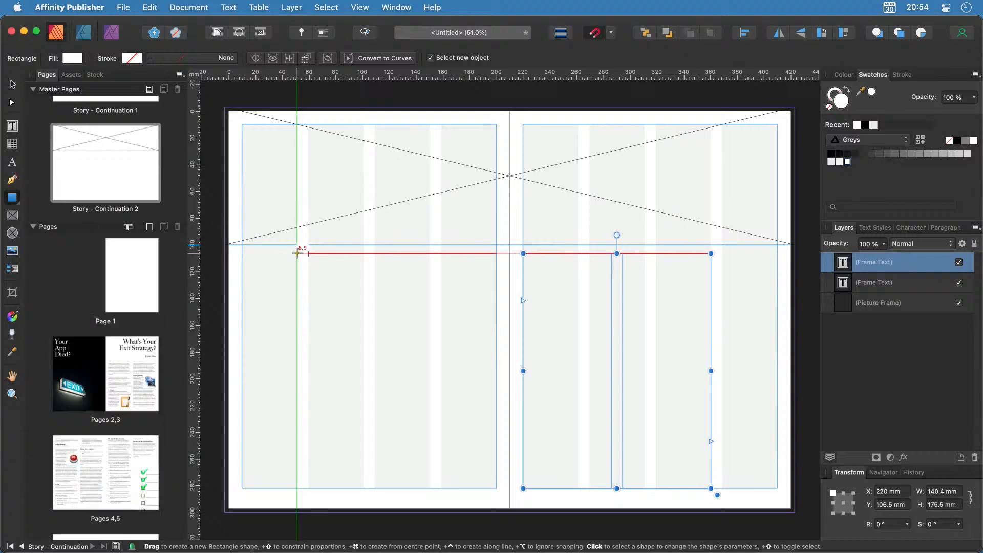
{"action": "left_click_drag", "start_coordinate": [297, 254], "coordinate": [292, 487]}
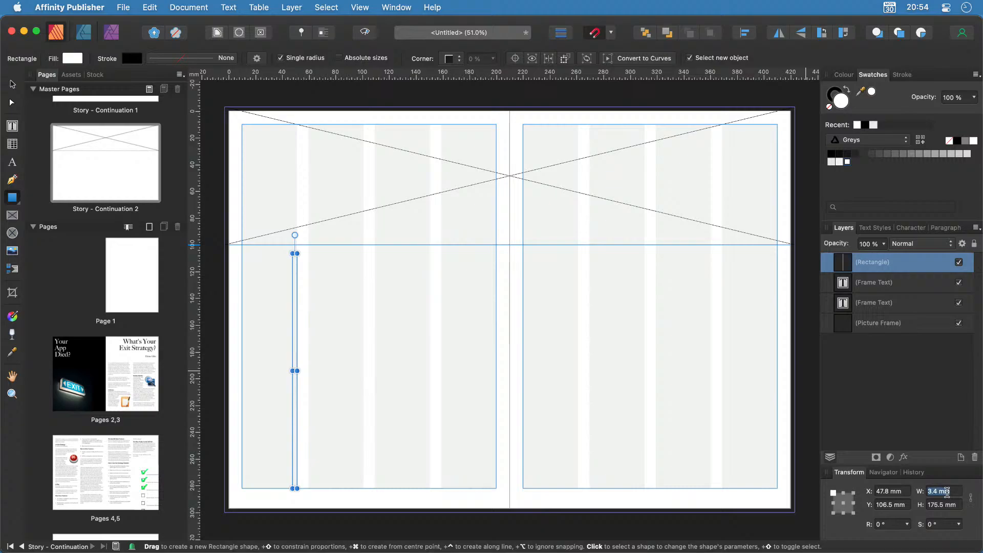
{"action": "type", "text": "3"}
{"action": "key", "text": "Return"}
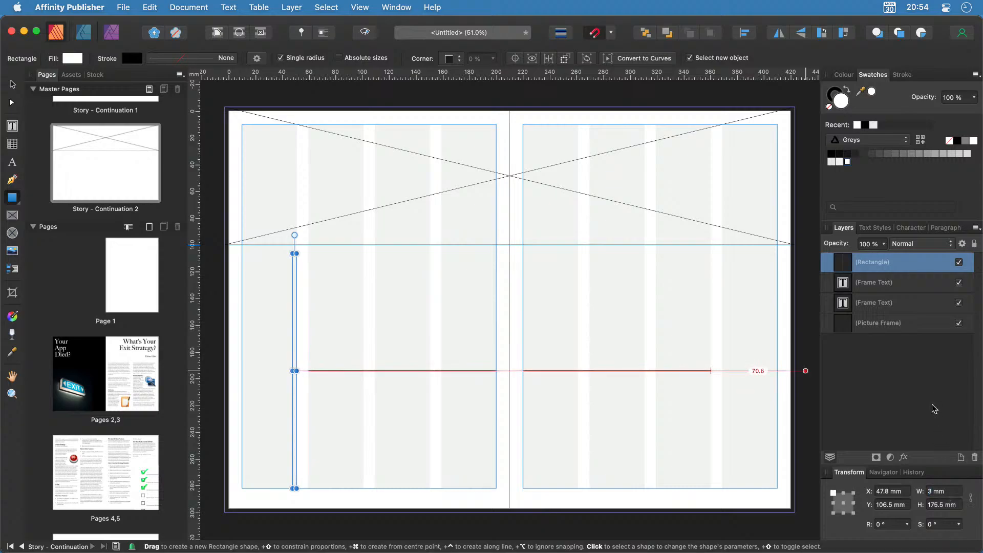
{"action": "left_click", "coordinate": [13, 85]}
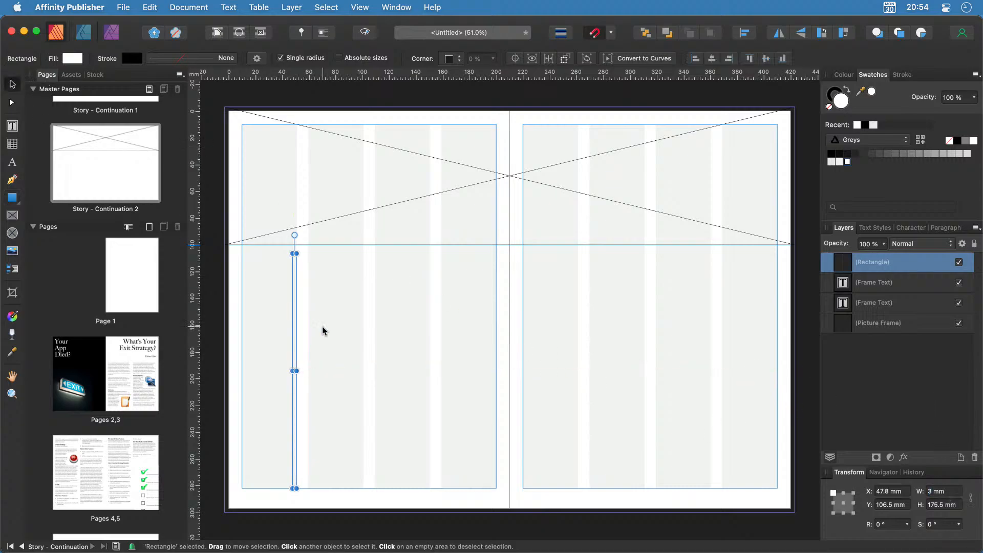
{"action": "left_click_drag", "start_coordinate": [295, 396], "coordinate": [296, 398]}
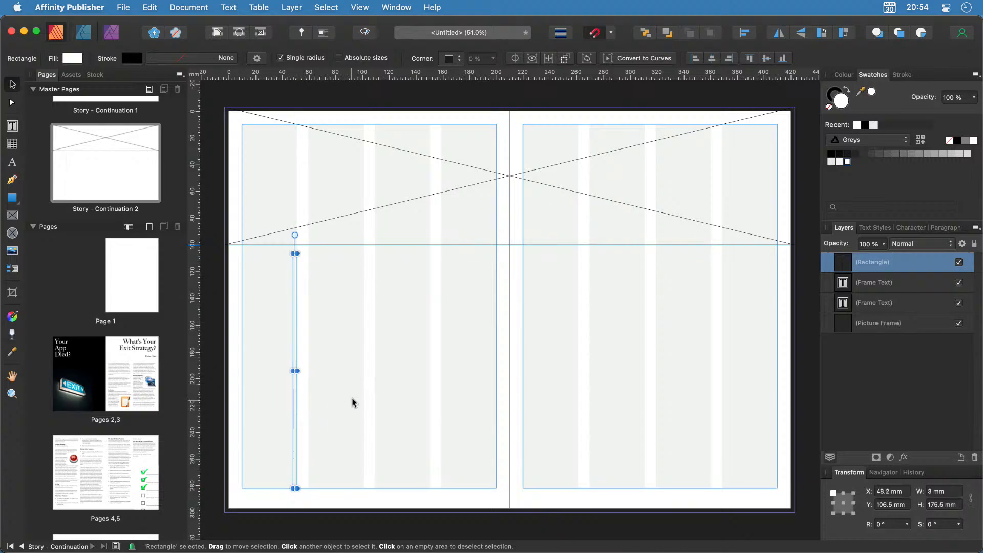
{"action": "left_click", "coordinate": [959, 144]}
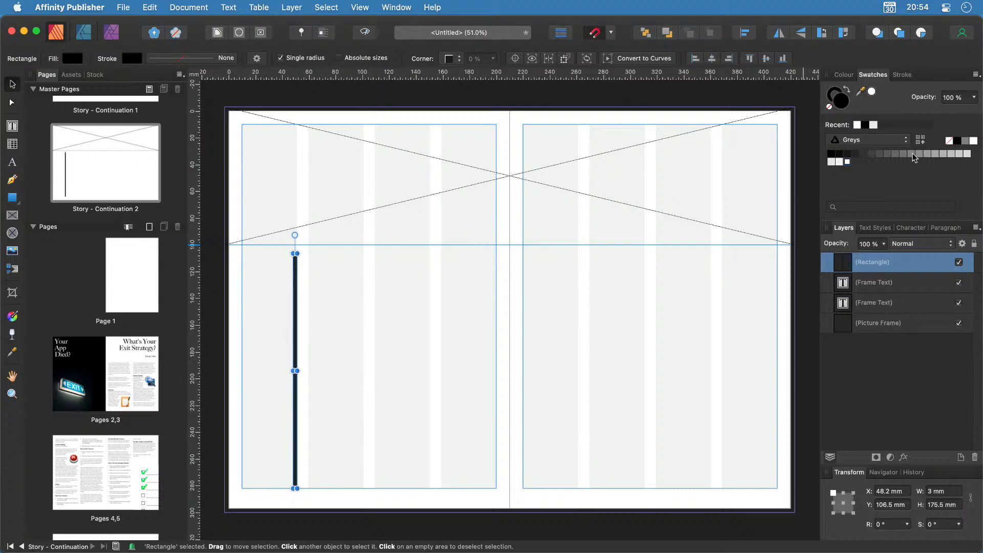
{"action": "left_click", "coordinate": [872, 154]}
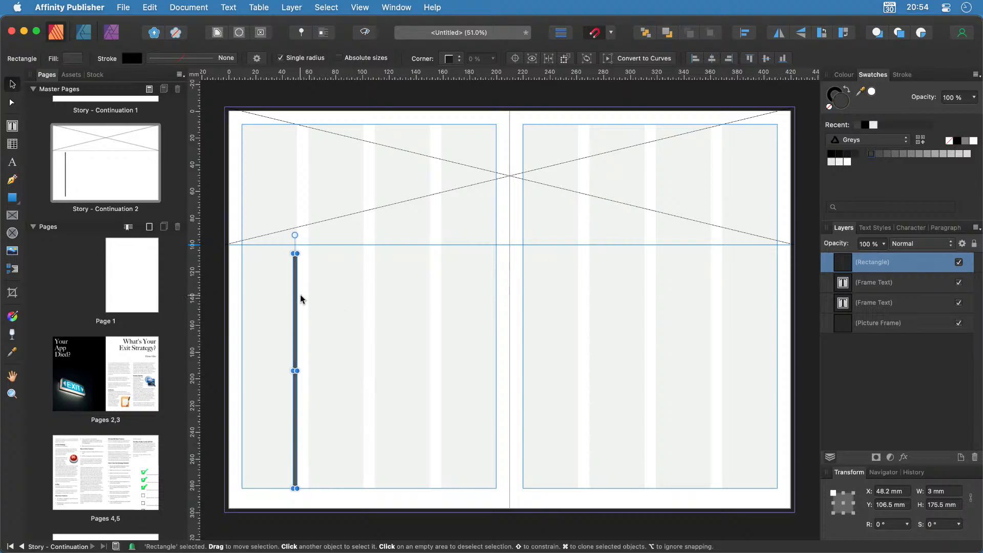
Duplicate the grey bar onto the right page's outer edge.
{"action": "key", "text": "super+c"}
{"action": "left_click", "coordinate": [722, 292]}
{"action": "key", "text": "super+v"}
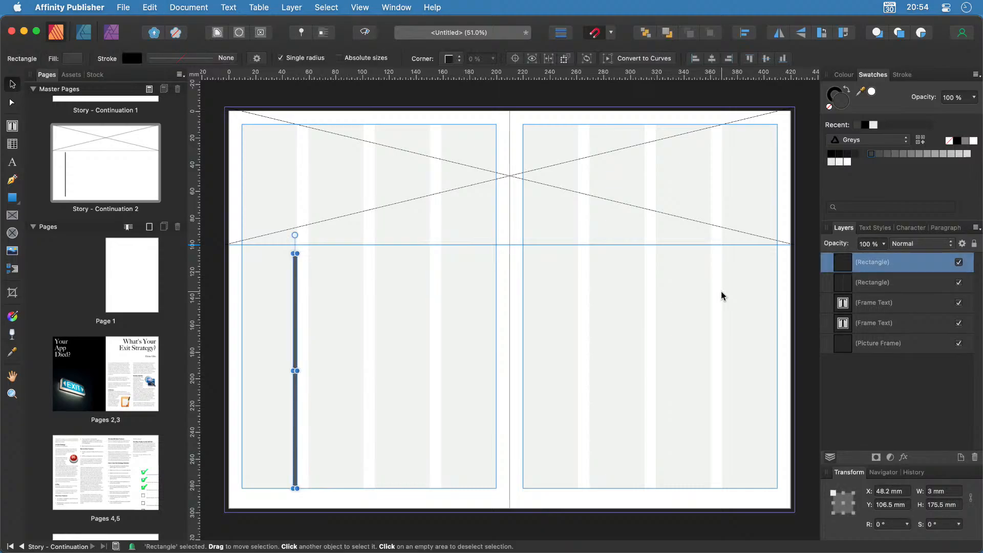
{"action": "left_click_drag", "start_coordinate": [297, 303], "coordinate": [726, 307]}
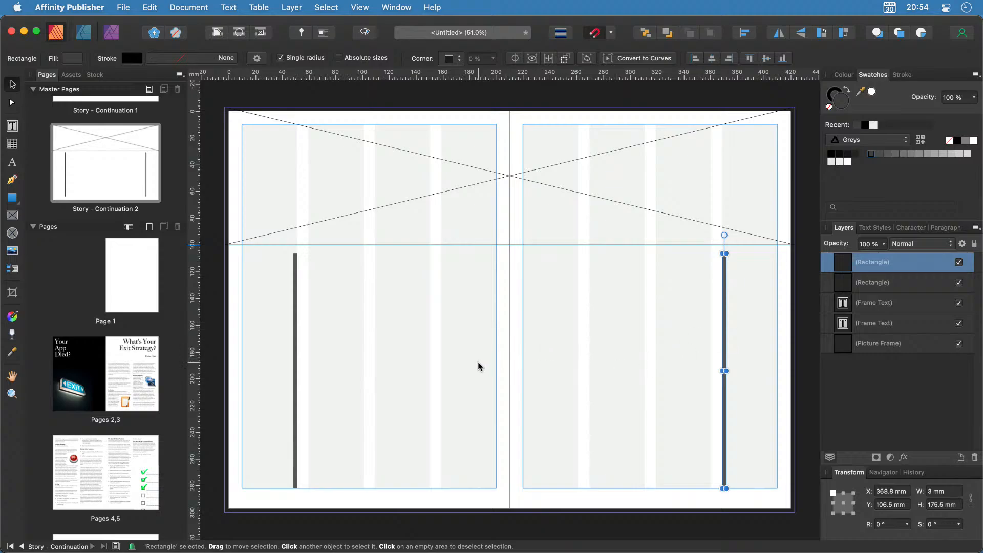
Link the master's left-page text frame into the right-page frame, then save with Cmd+S.
{"action": "left_click", "coordinate": [405, 362]}
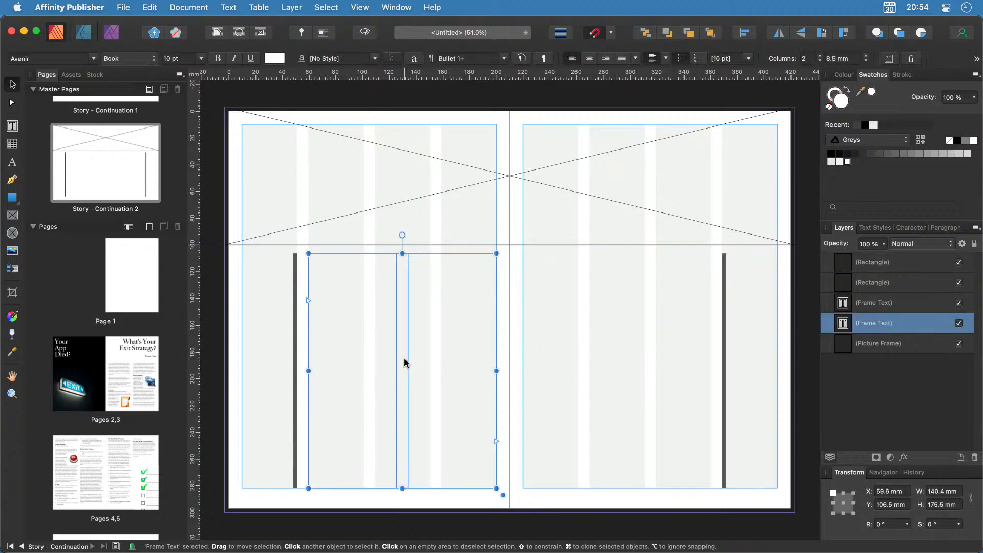
{"action": "left_click", "coordinate": [644, 353]}
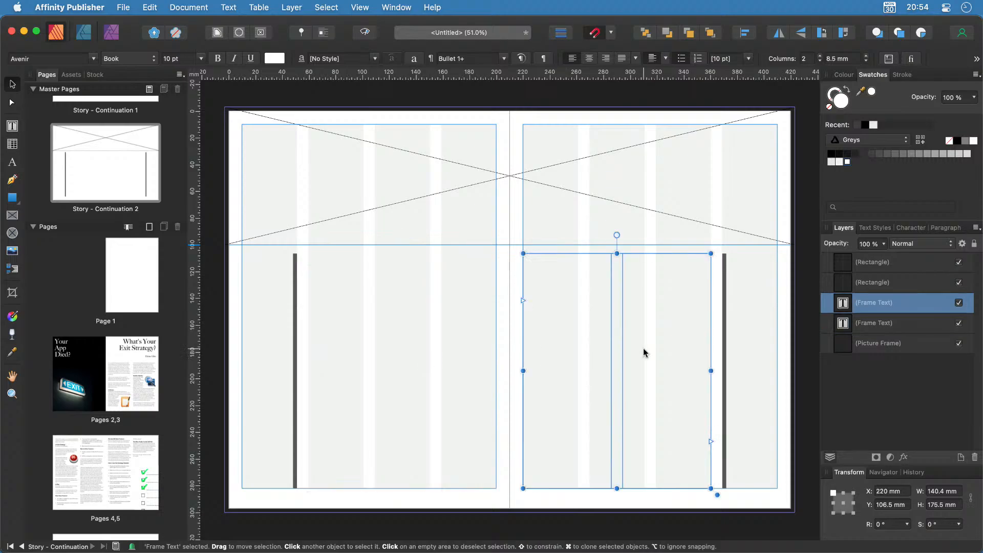
{"action": "left_click", "coordinate": [383, 373]}
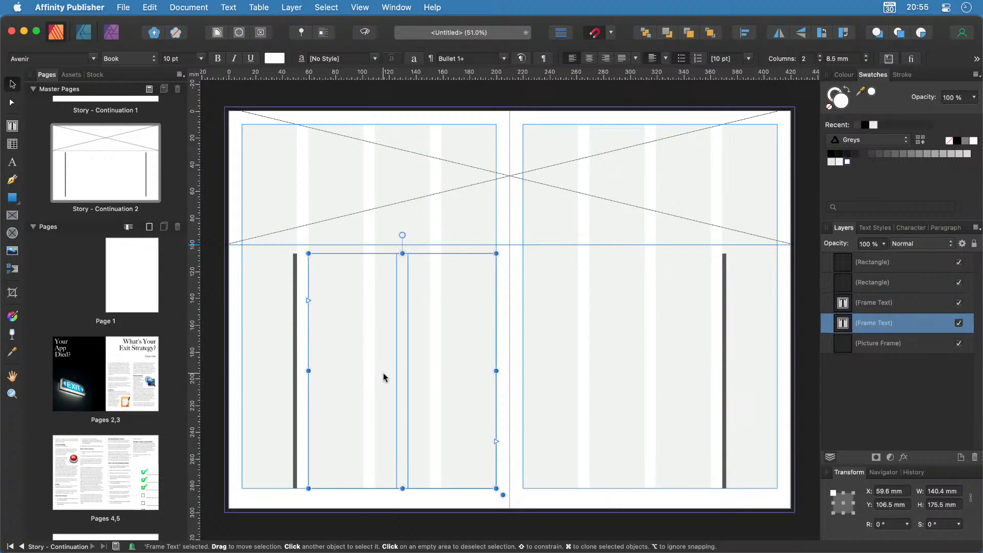
{"action": "left_click", "coordinate": [637, 363]}
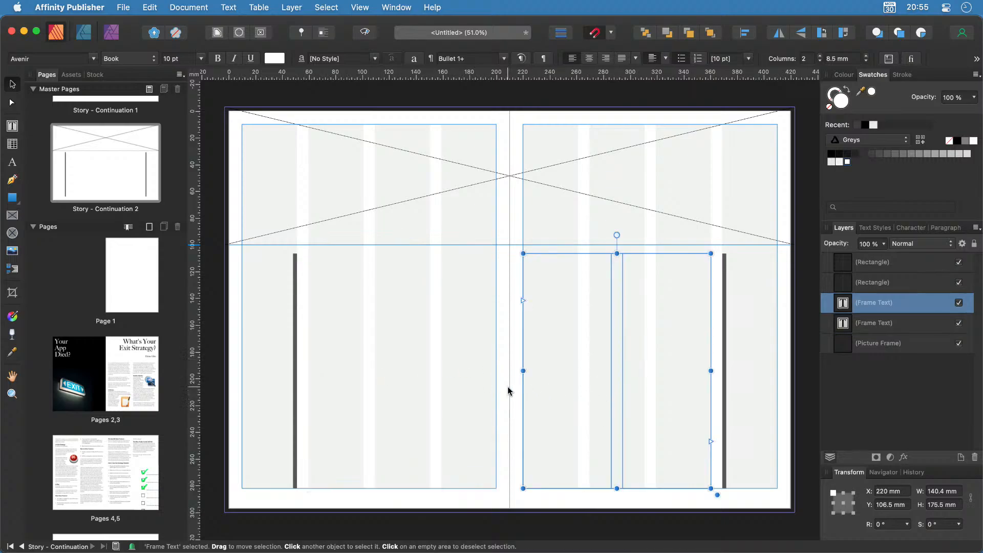
{"action": "left_click", "coordinate": [411, 355]}
{"action": "left_click", "coordinate": [496, 442]}
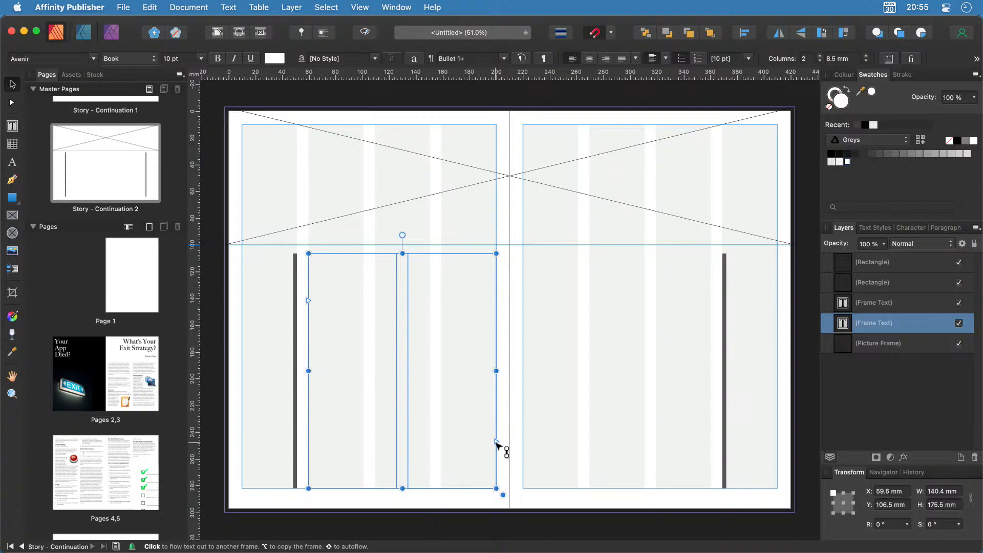
{"action": "left_click", "coordinate": [569, 310]}
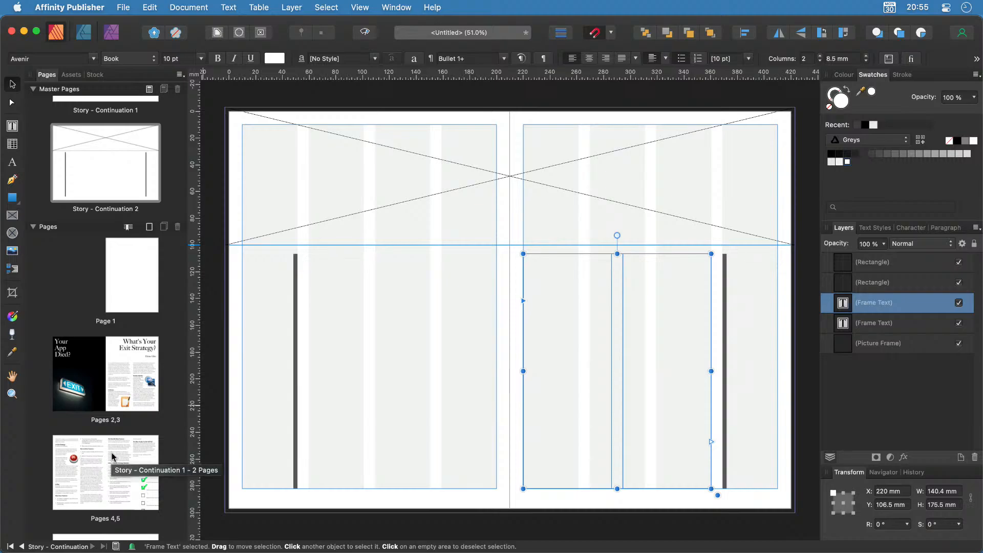
{"action": "key", "text": "super+s"}
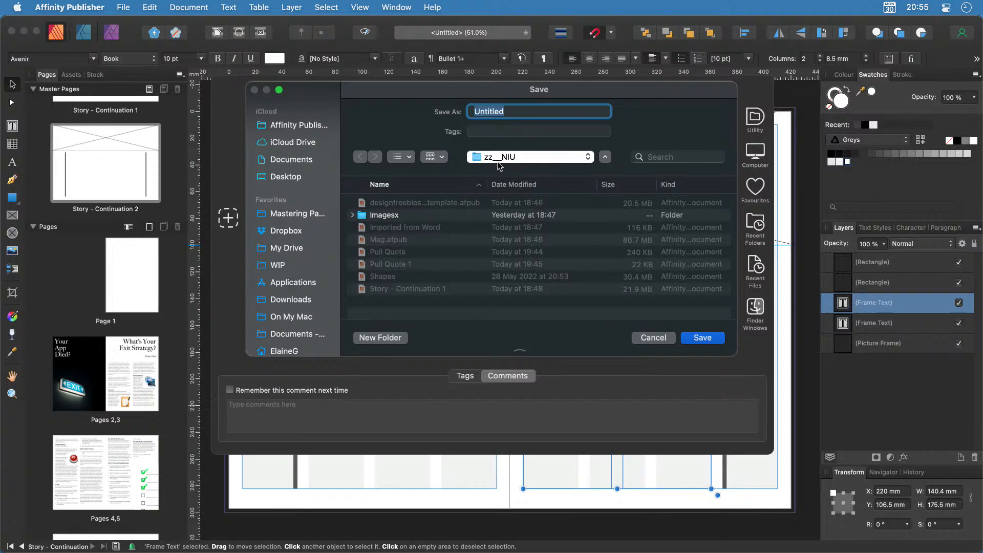
Save the document as 'Story' in the Mastering Pages lesson folder.
{"action": "left_click", "coordinate": [497, 158]}
{"action": "left_click", "coordinate": [501, 175]}
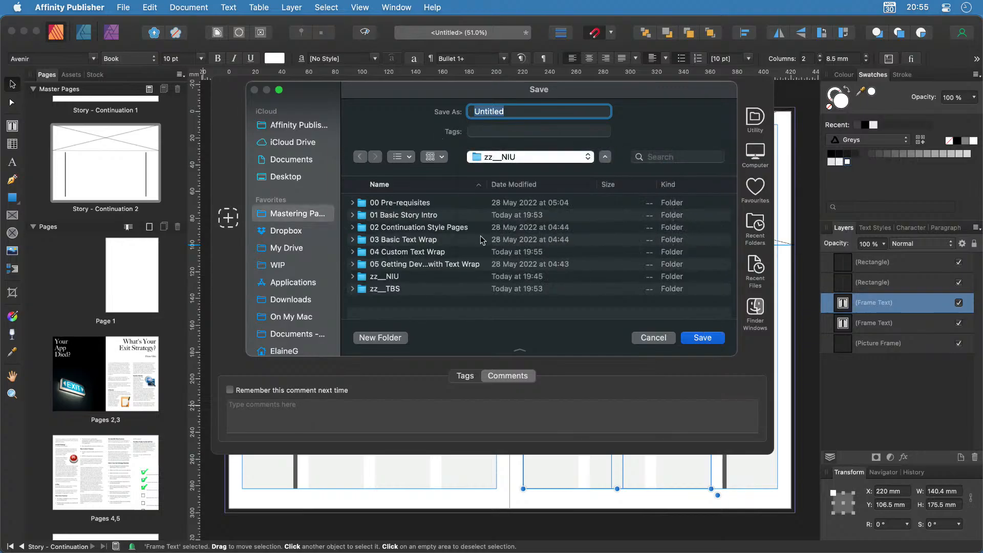
{"action": "type", "text": "Story"}
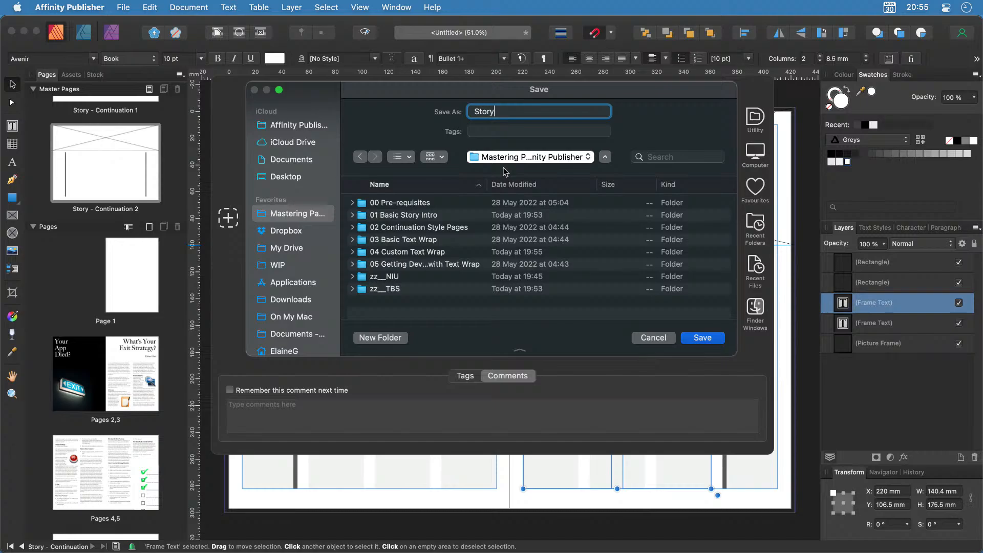
{"action": "key", "text": "Return"}
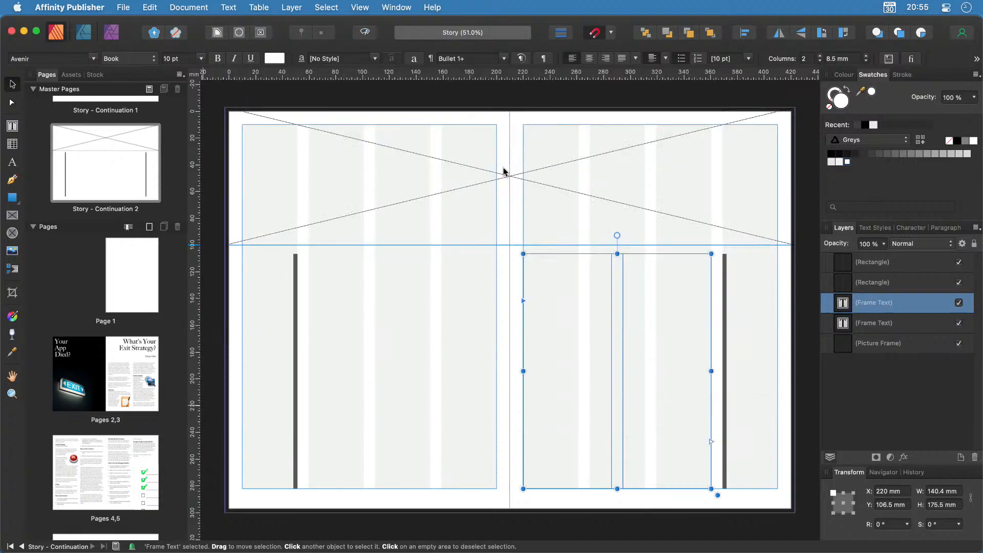
Apply the Story - Continuation 2 master to spread 6,7, then reselect page 4's story frame.
{"action": "scroll", "coordinate": [86, 489], "scroll_direction": "down", "scroll_amount": 5}
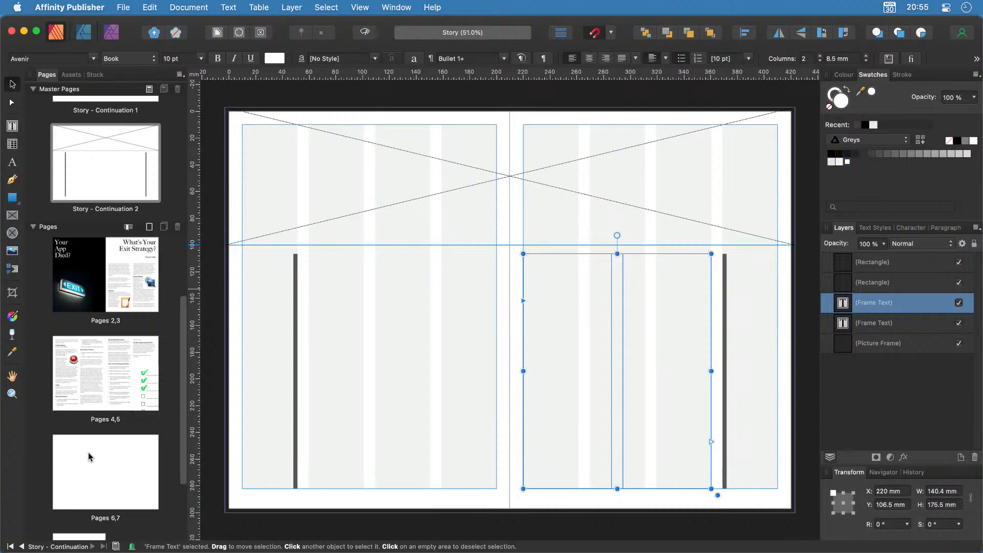
{"action": "left_click", "coordinate": [103, 370]}
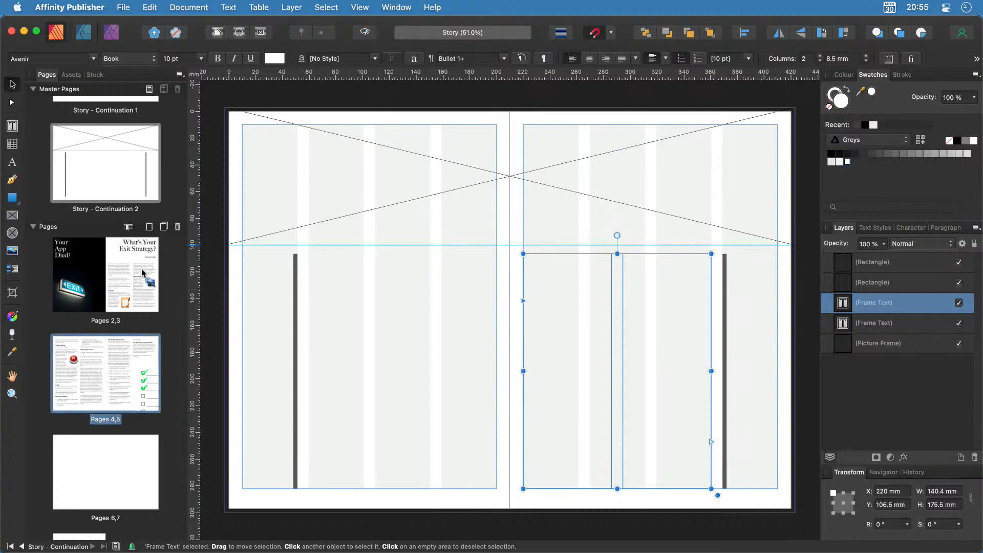
{"action": "double_click", "coordinate": [108, 390]}
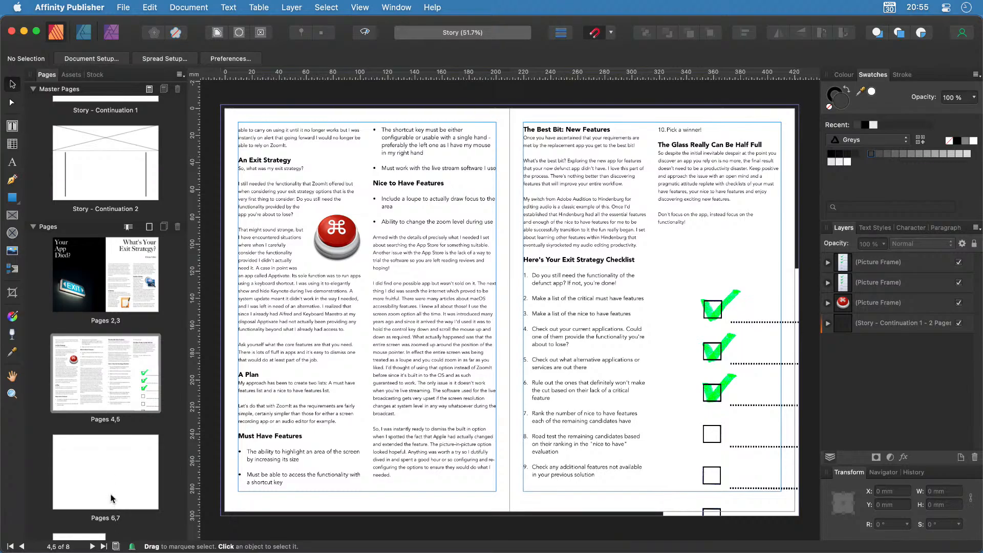
{"action": "double_click", "coordinate": [108, 472]}
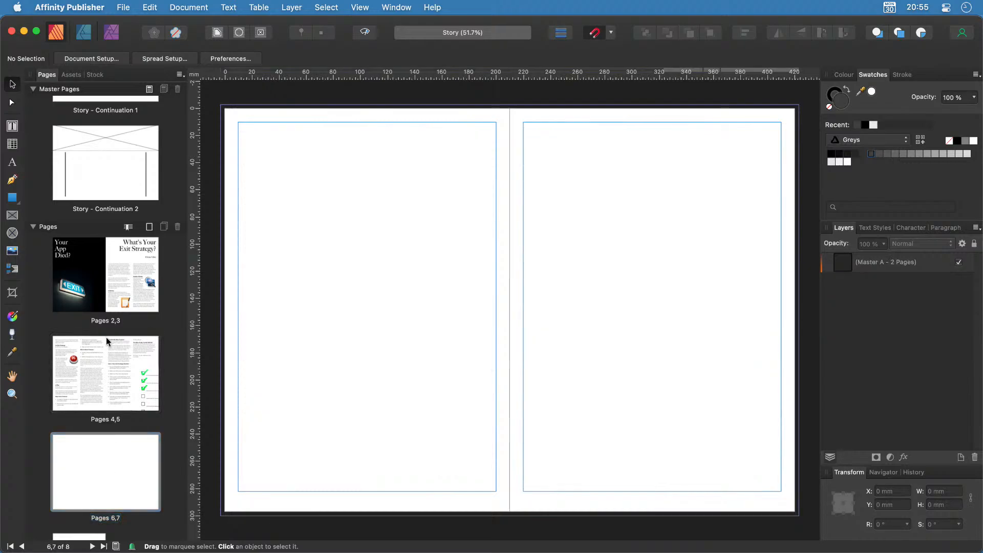
{"action": "left_click_drag", "start_coordinate": [100, 145], "coordinate": [104, 492]}
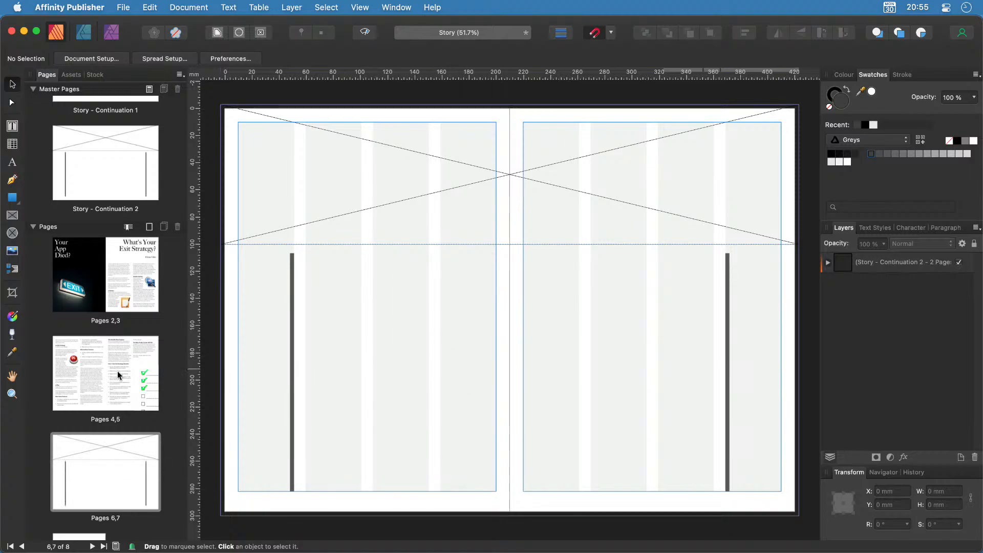
{"action": "left_click", "coordinate": [88, 356]}
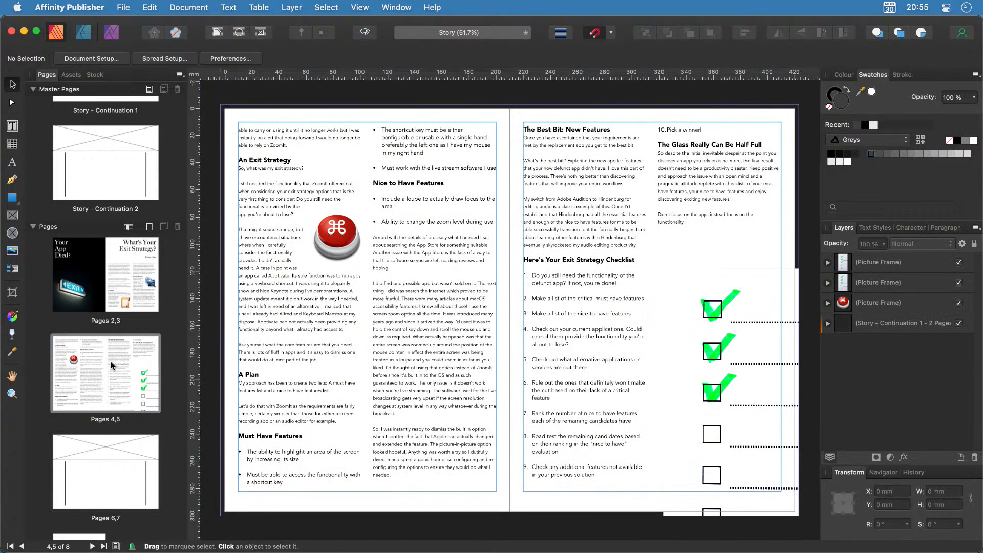
{"action": "double_click", "coordinate": [426, 358]}
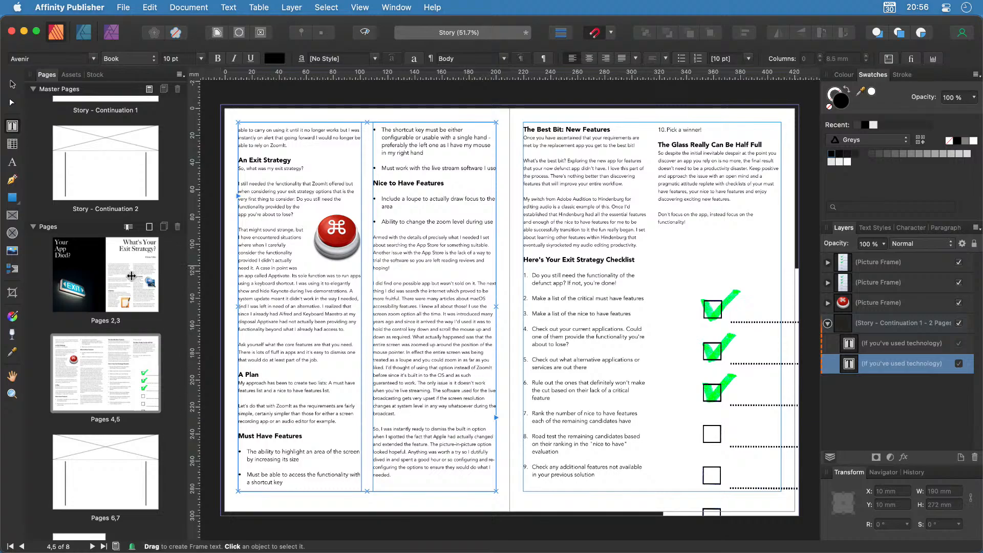
Continue the story from page 3's text frame into the left frame on page 6.
{"action": "left_click", "coordinate": [132, 276]}
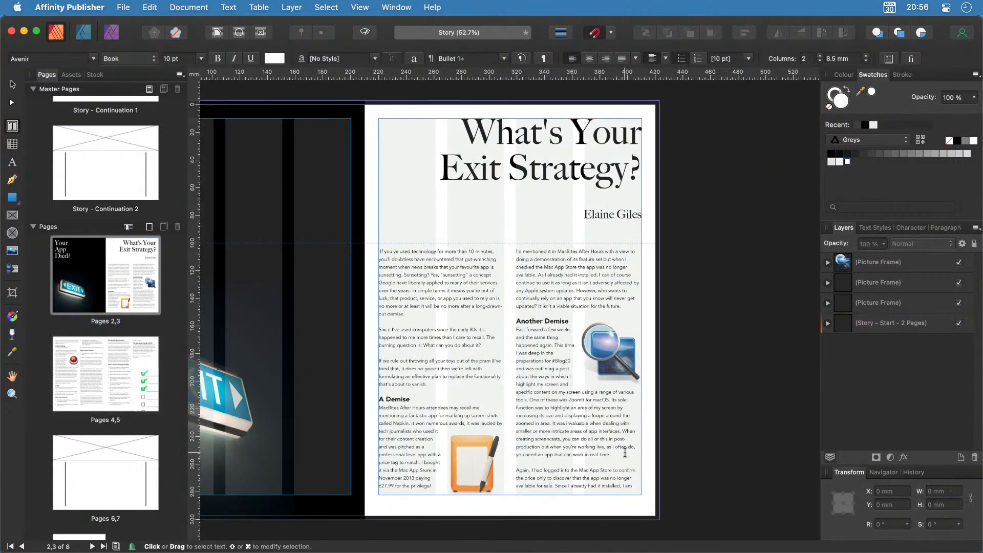
{"action": "left_click", "coordinate": [625, 453]}
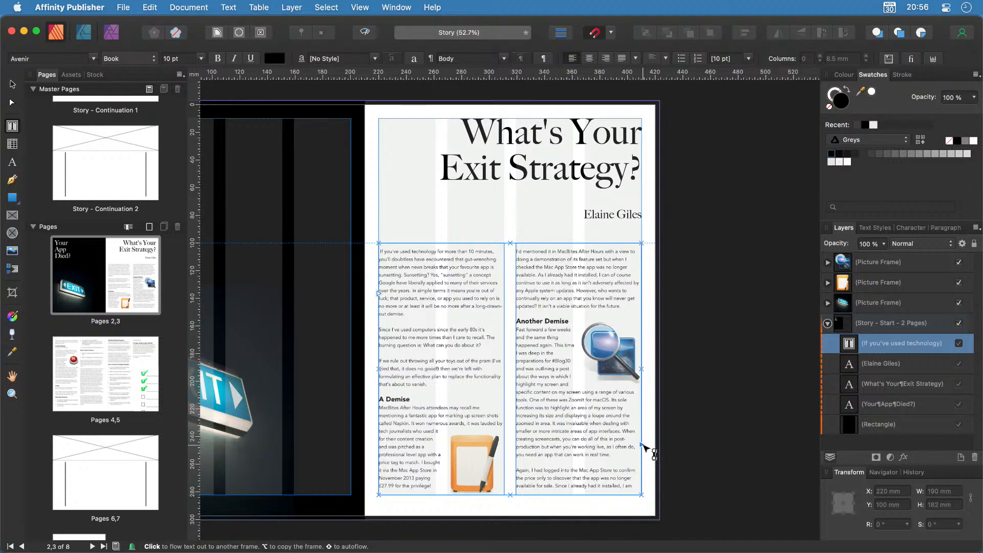
{"action": "left_click", "coordinate": [644, 445]}
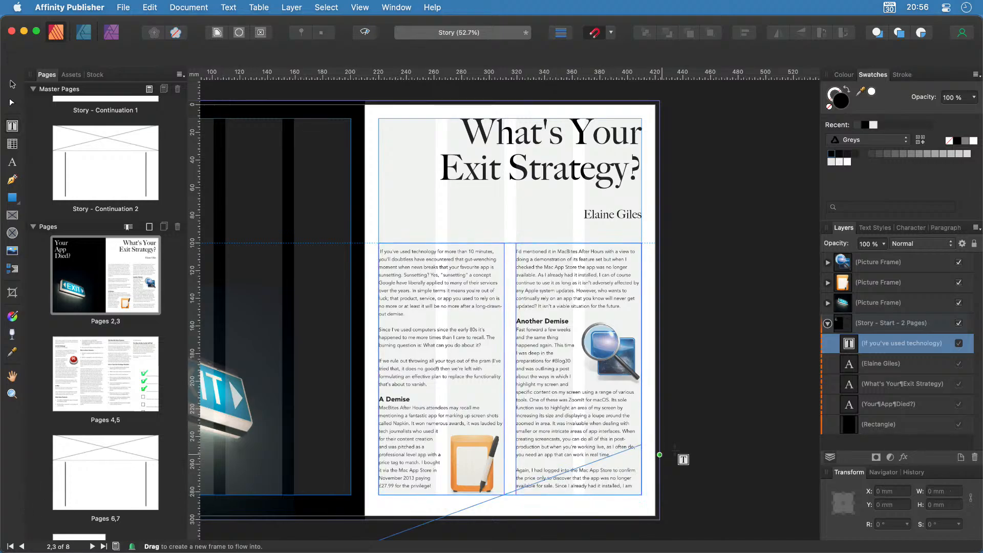
{"action": "scroll", "coordinate": [115, 381], "scroll_direction": "down", "scroll_amount": 1}
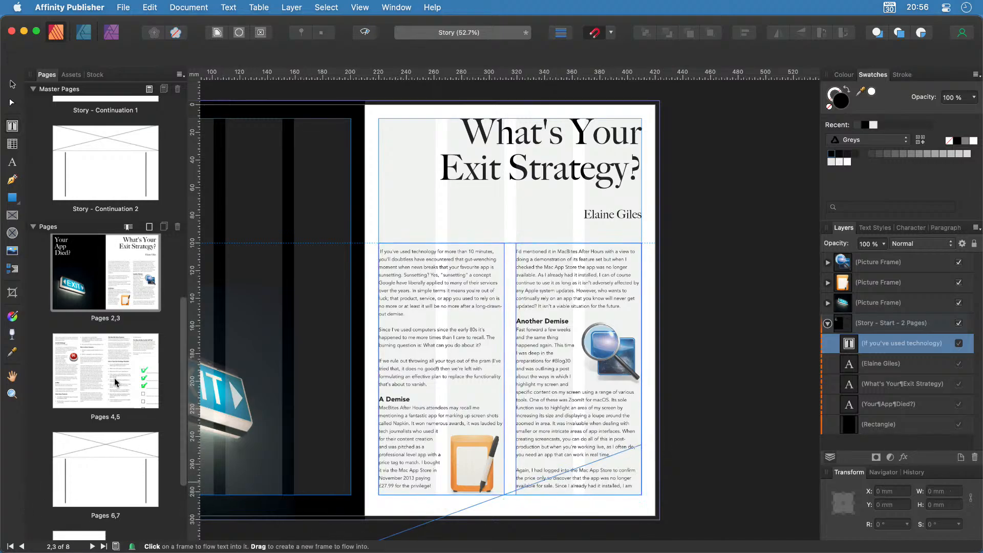
{"action": "scroll", "coordinate": [394, 428], "scroll_direction": "down", "scroll_amount": 5}
{"action": "scroll", "coordinate": [407, 423], "scroll_direction": "left", "scroll_amount": 2}
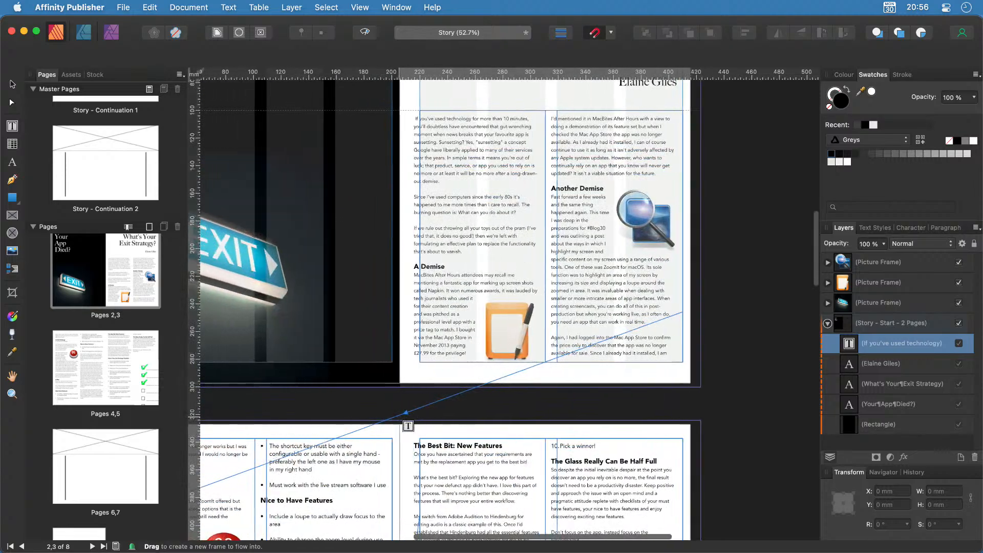
{"action": "scroll", "coordinate": [408, 426], "scroll_direction": "down", "scroll_amount": 3}
{"action": "scroll", "coordinate": [408, 425], "scroll_direction": "left", "scroll_amount": 7}
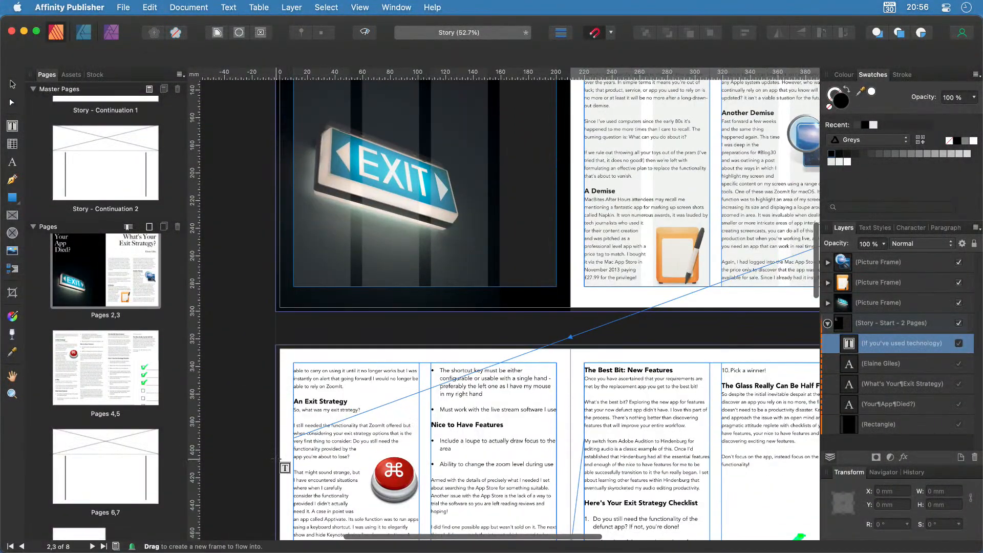
{"action": "left_click", "coordinate": [107, 480]}
{"action": "left_click", "coordinate": [392, 369]}
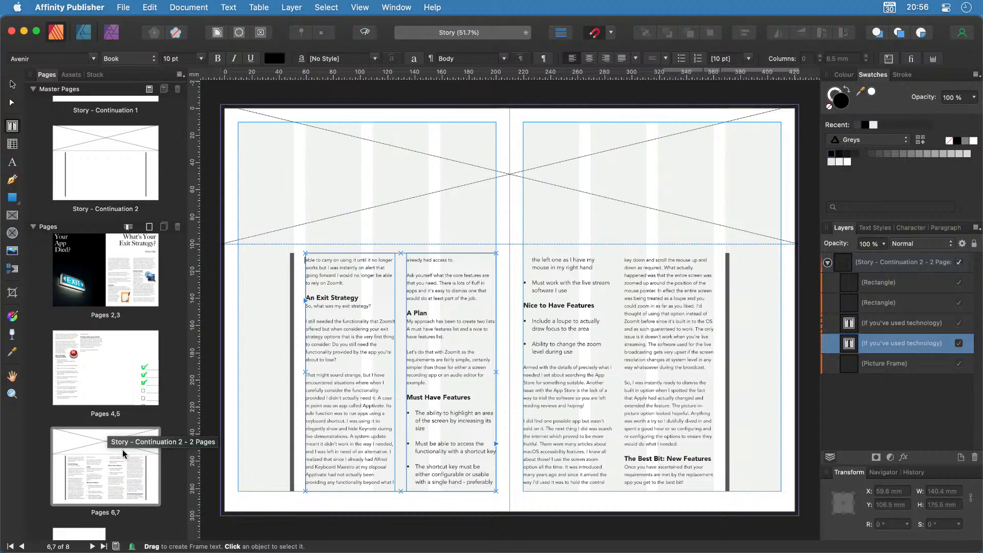
Check the reflow on spread 4,5 and return to spread 6,7.
{"action": "left_click", "coordinate": [83, 379]}
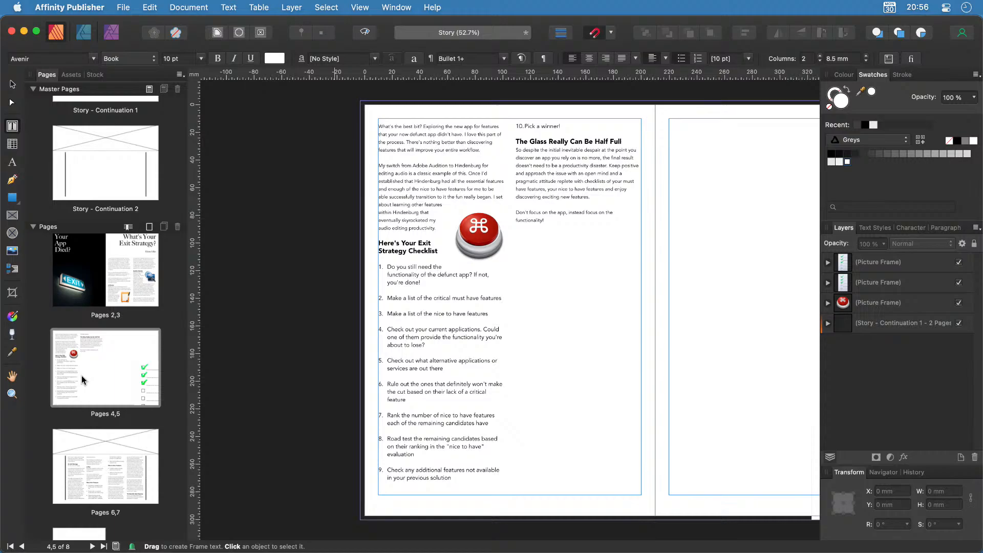
{"action": "scroll", "coordinate": [81, 376], "scroll_direction": "down", "scroll_amount": 2}
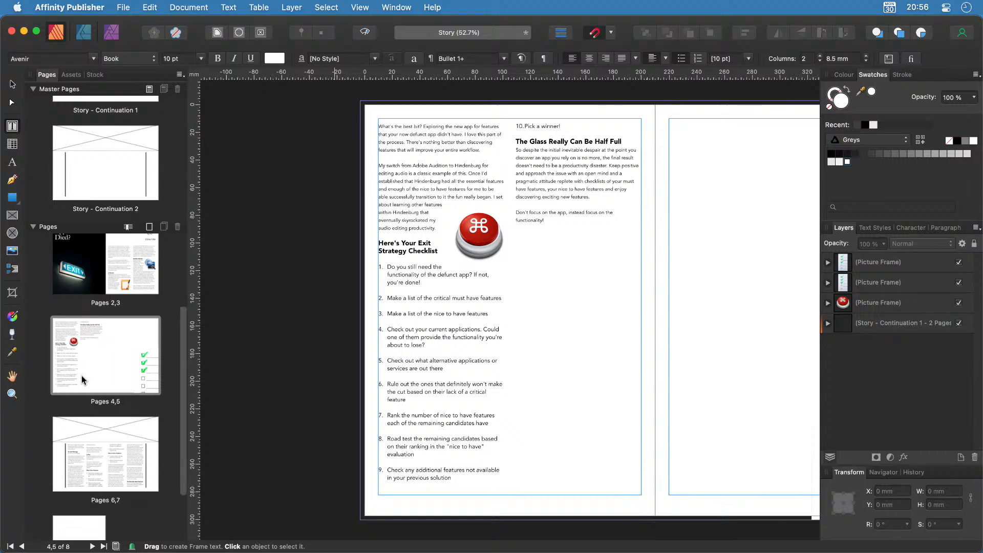
{"action": "left_click", "coordinate": [115, 461]}
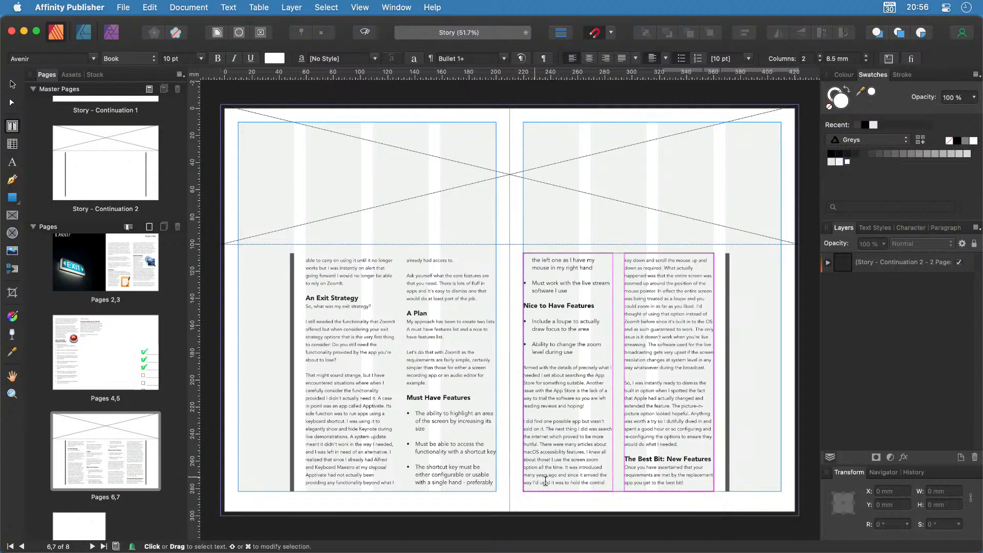
Add two pages after page 7 based on the Story - Continuation 2 master.
{"action": "left_click", "coordinate": [149, 89]}
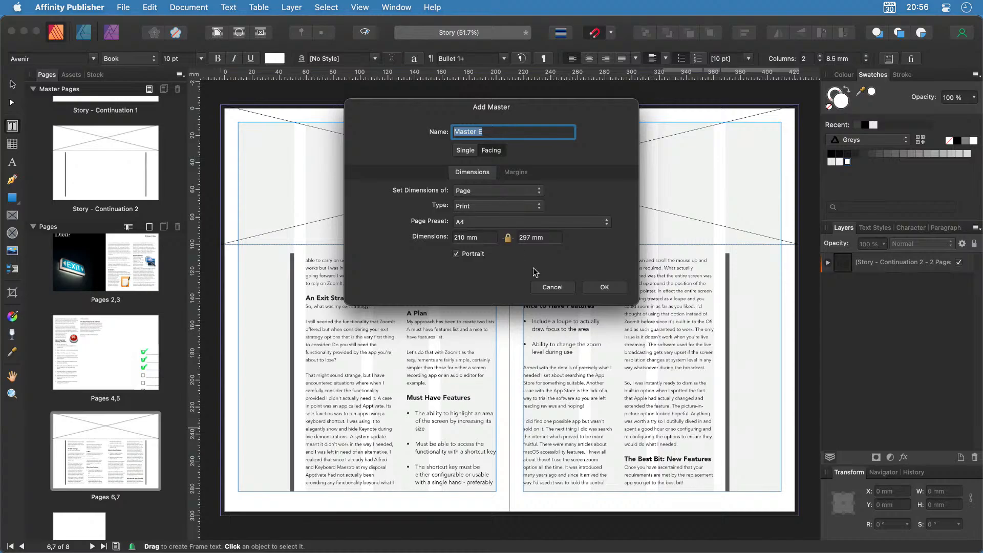
{"action": "left_click", "coordinate": [552, 287]}
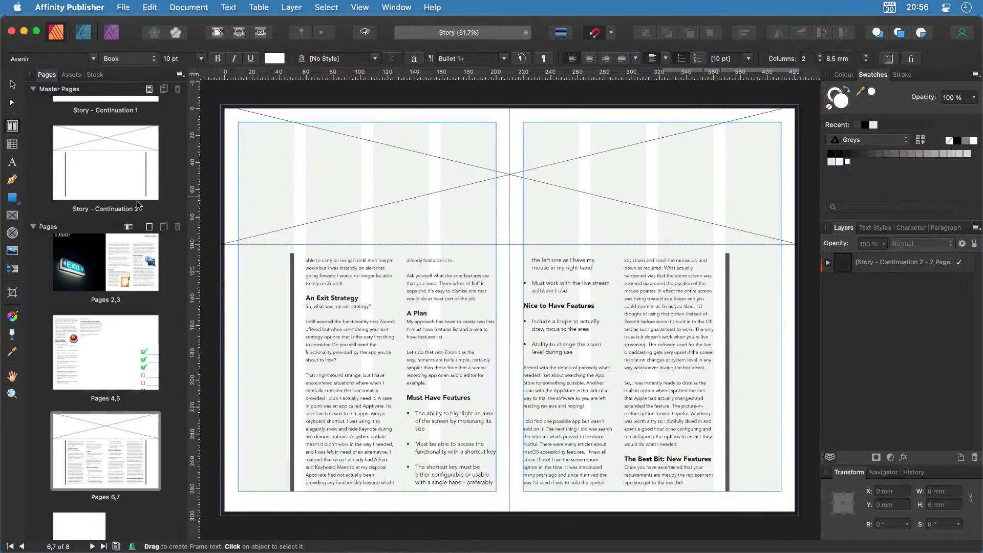
{"action": "left_click", "coordinate": [149, 226]}
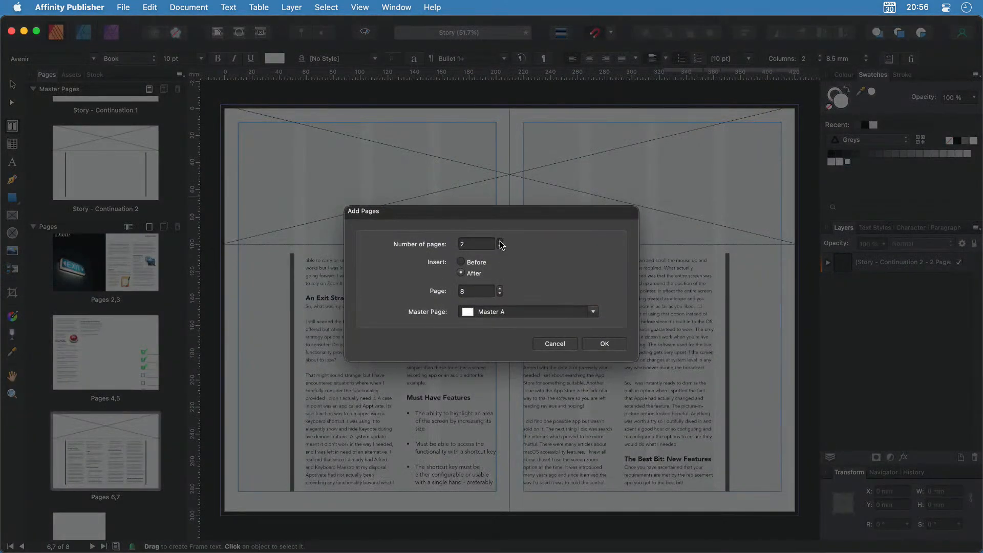
{"action": "left_click", "coordinate": [500, 294]}
{"action": "left_click", "coordinate": [593, 312]}
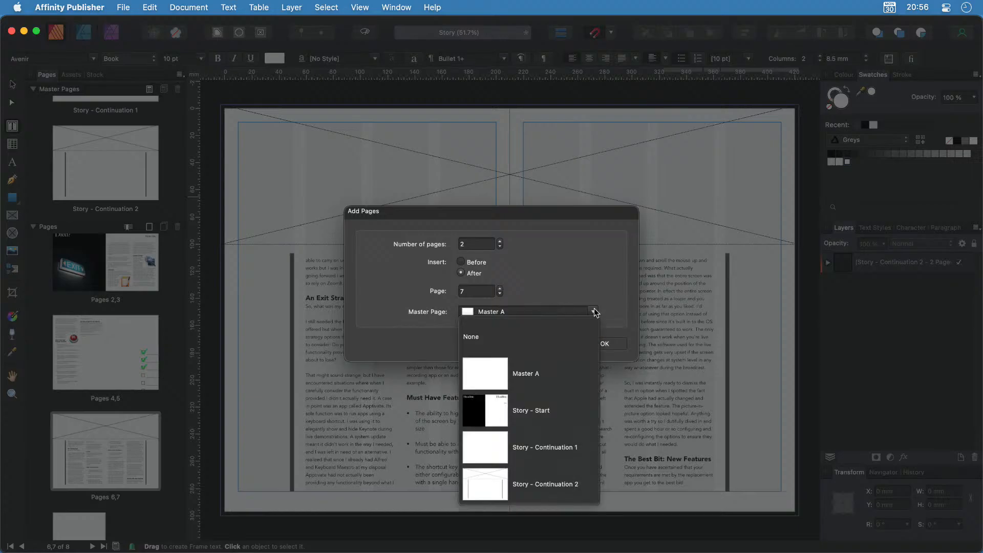
{"action": "left_click", "coordinate": [554, 478]}
{"action": "left_click", "coordinate": [604, 344]}
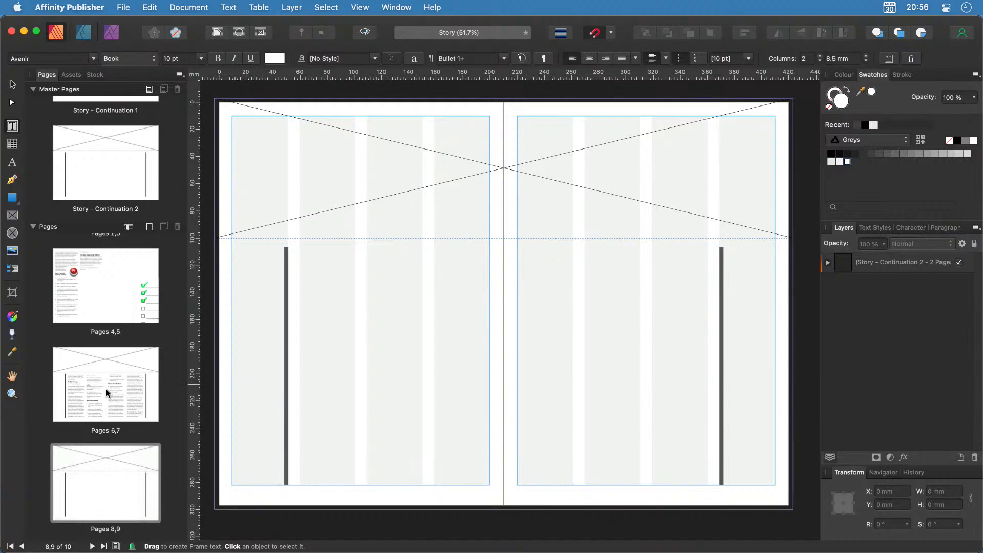
{"action": "left_click", "coordinate": [108, 392]}
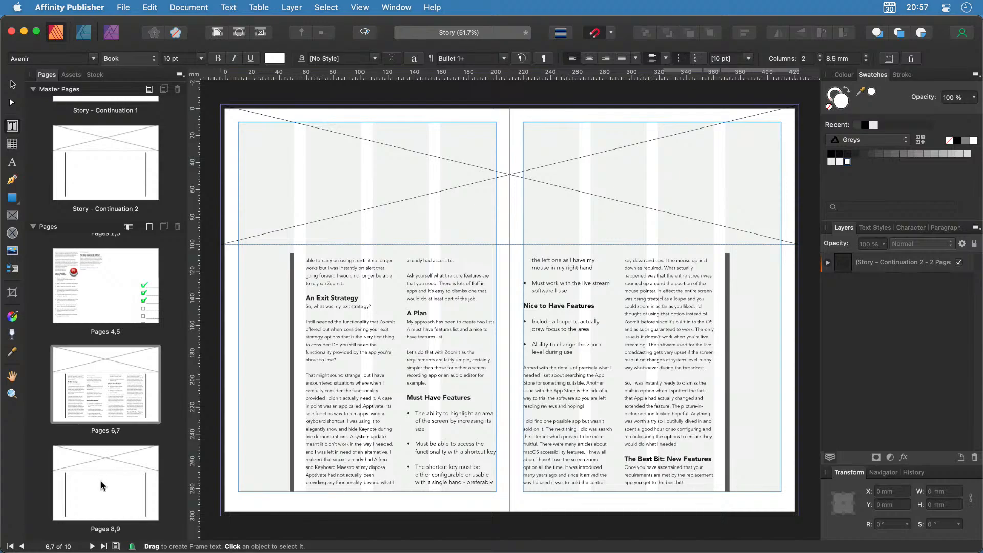
Flow the overflowing story from page 7's last frame into the frames on page 8.
{"action": "left_click", "coordinate": [100, 481]}
{"action": "left_click", "coordinate": [101, 386]}
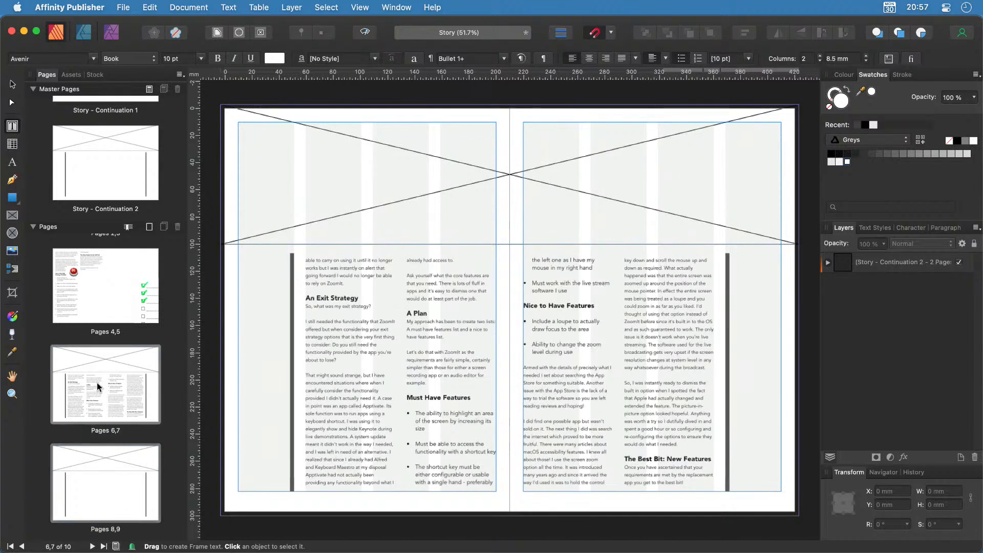
{"action": "left_click", "coordinate": [703, 404]}
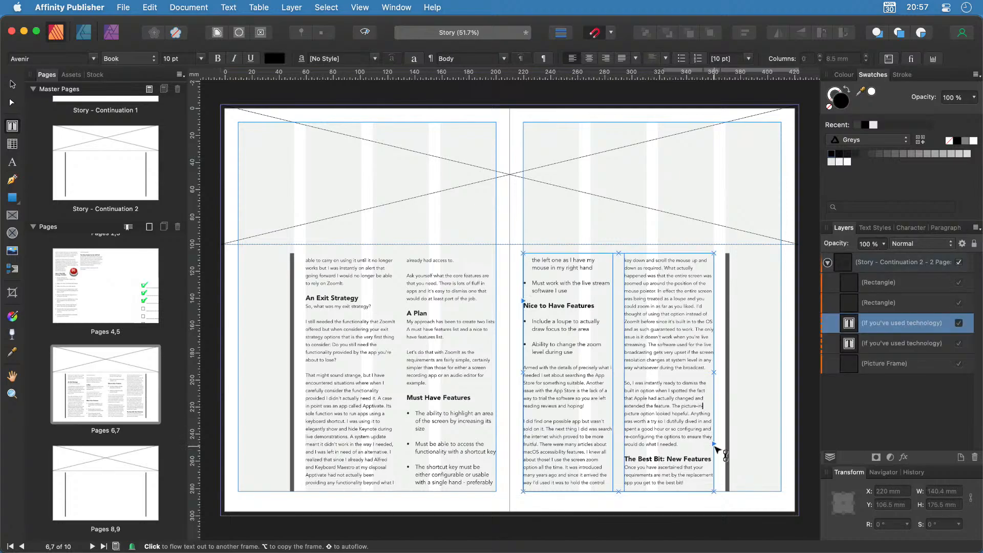
{"action": "left_click", "coordinate": [715, 444]}
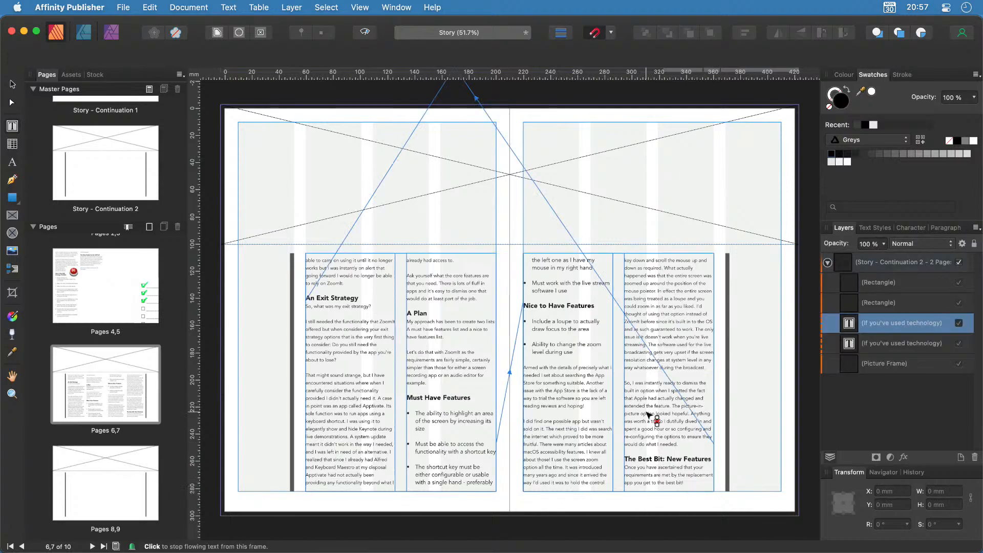
{"action": "scroll", "coordinate": [125, 433], "scroll_direction": "down", "scroll_amount": 1}
{"action": "scroll", "coordinate": [125, 433], "scroll_direction": "down", "scroll_amount": 3}
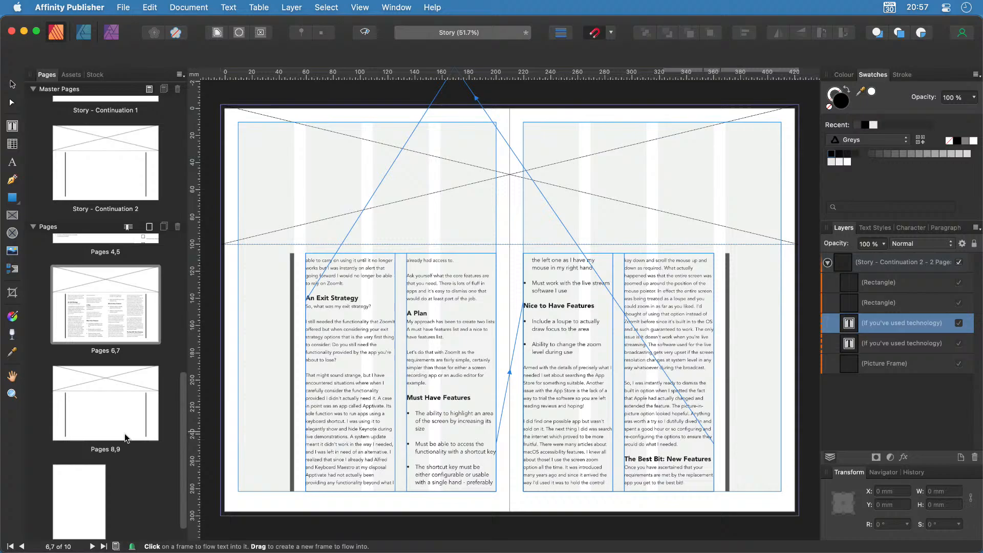
{"action": "left_click", "coordinate": [104, 413]}
{"action": "left_click", "coordinate": [409, 377]}
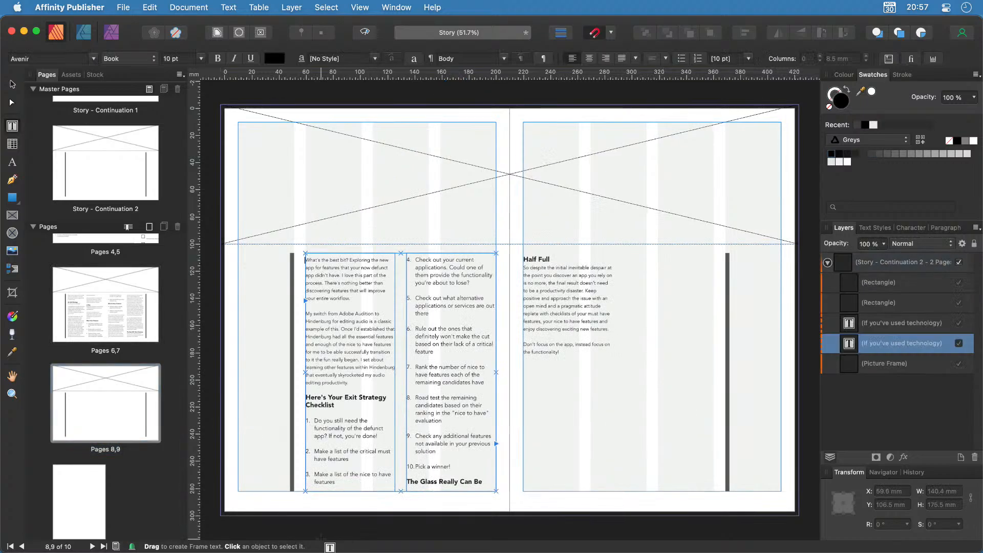
{"action": "scroll", "coordinate": [93, 481], "scroll_direction": "up", "scroll_amount": 2}
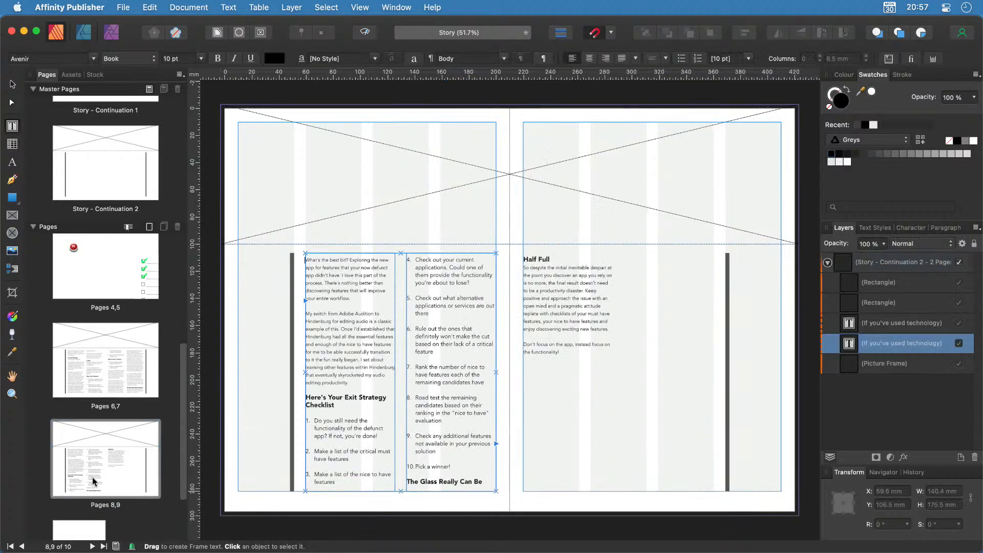
{"action": "scroll", "coordinate": [94, 482], "scroll_direction": "up", "scroll_amount": 1}
{"action": "left_click", "coordinate": [112, 258]}
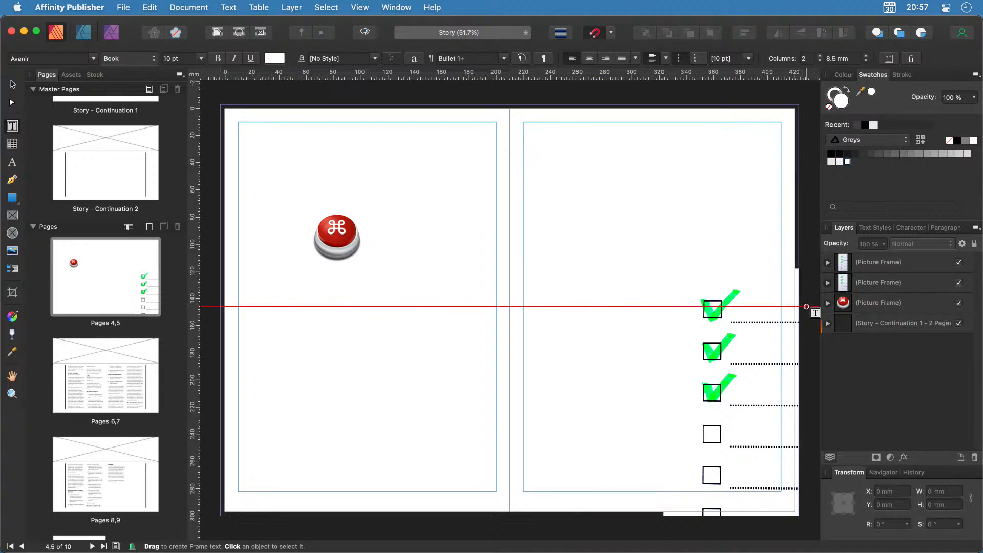
Review the story frames on spreads 4,5 and 2,3, ending on spread 6,7.
{"action": "left_click", "coordinate": [338, 243]}
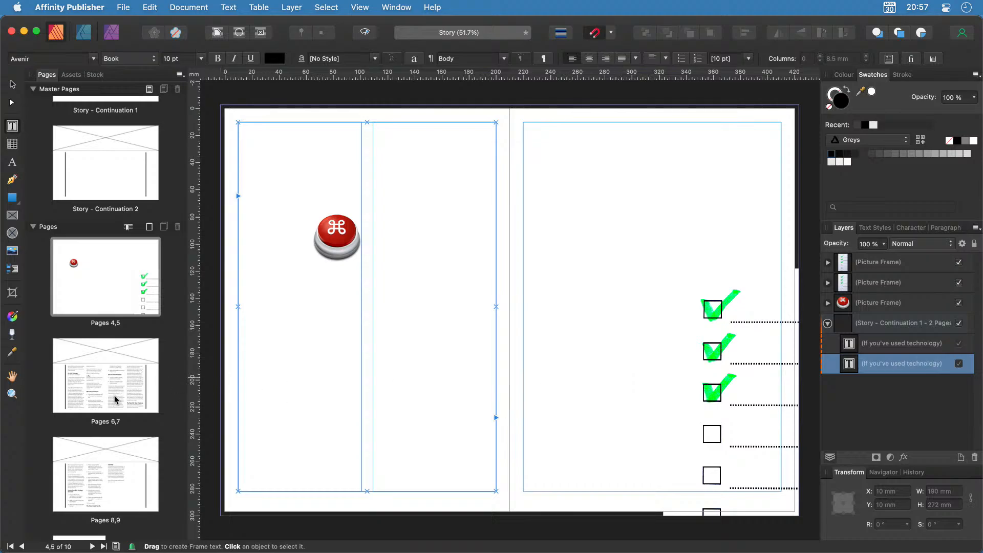
{"action": "scroll", "coordinate": [138, 280], "scroll_direction": "up", "scroll_amount": 5}
{"action": "left_click", "coordinate": [138, 281]}
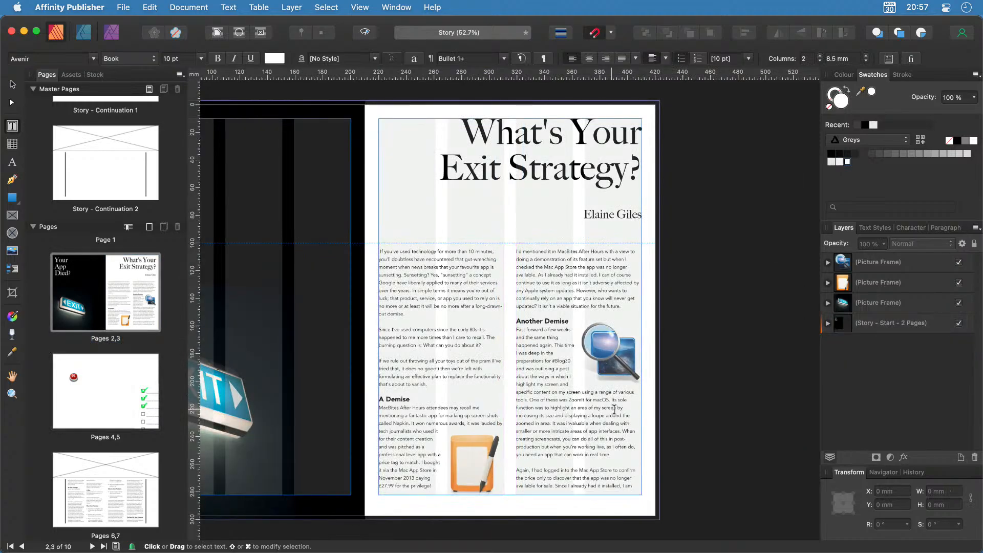
{"action": "scroll", "coordinate": [144, 429], "scroll_direction": "down", "scroll_amount": 5}
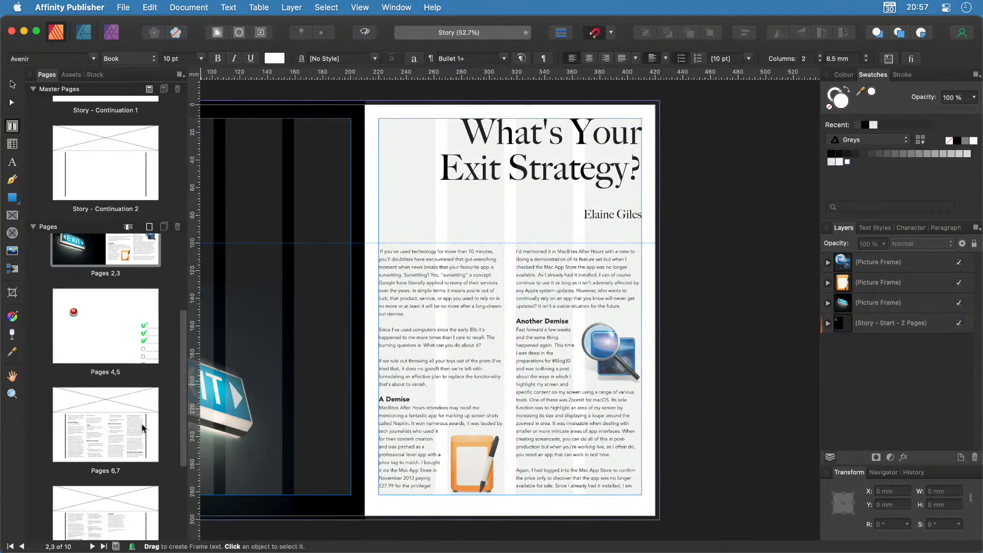
{"action": "scroll", "coordinate": [144, 429], "scroll_direction": "down", "scroll_amount": 1}
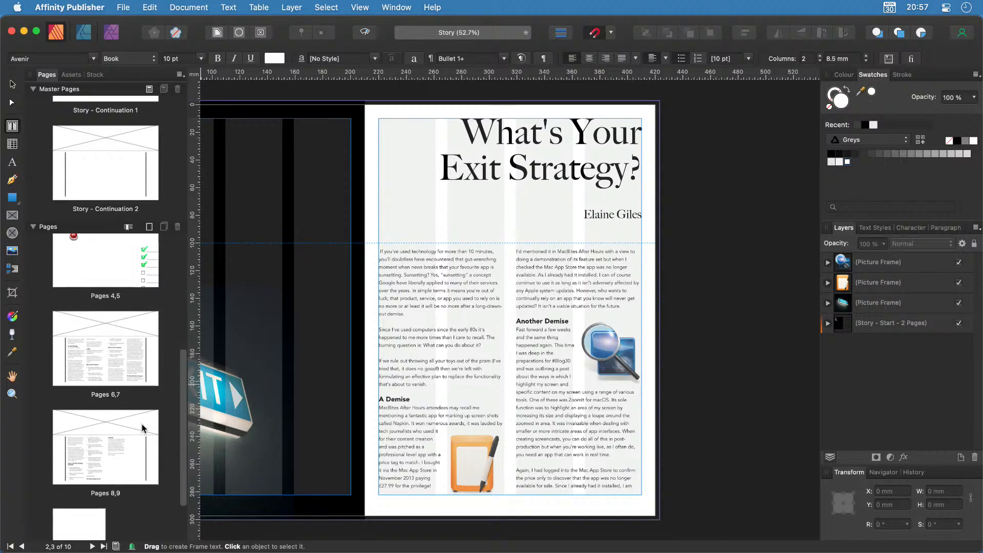
{"action": "left_click", "coordinate": [110, 357]}
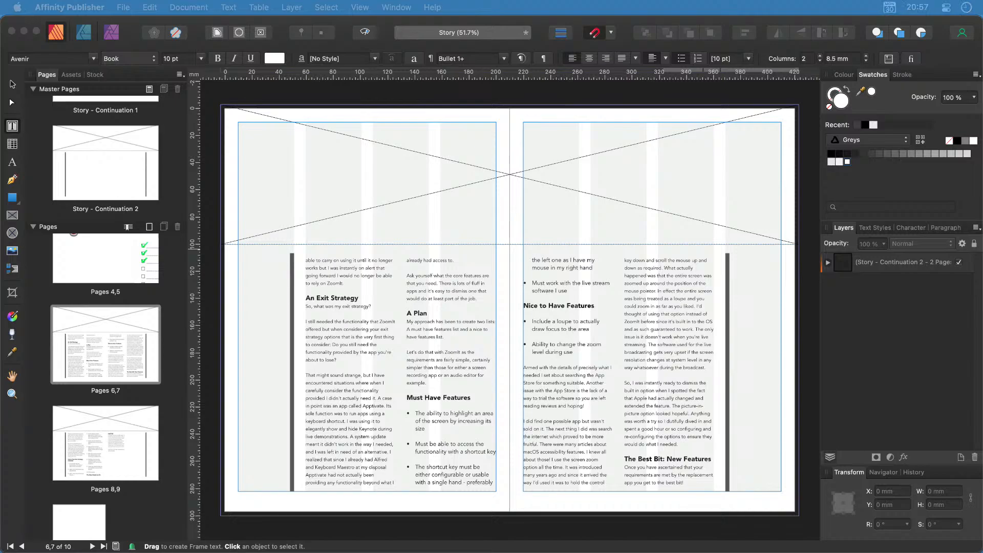
Drop the green SOFTWARE image into spread 6,7's top picture frame and centre the Image Policy prompt.
{"action": "left_click_drag", "start_coordinate": [314, 284], "coordinate": [530, 208]}
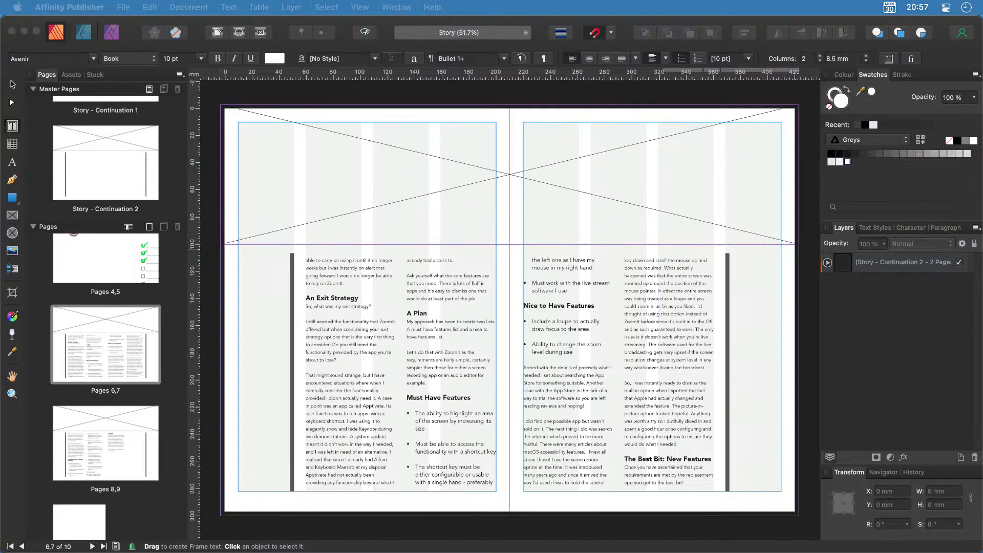
{"action": "left_click_drag", "start_coordinate": [228, 305], "coordinate": [532, 149]}
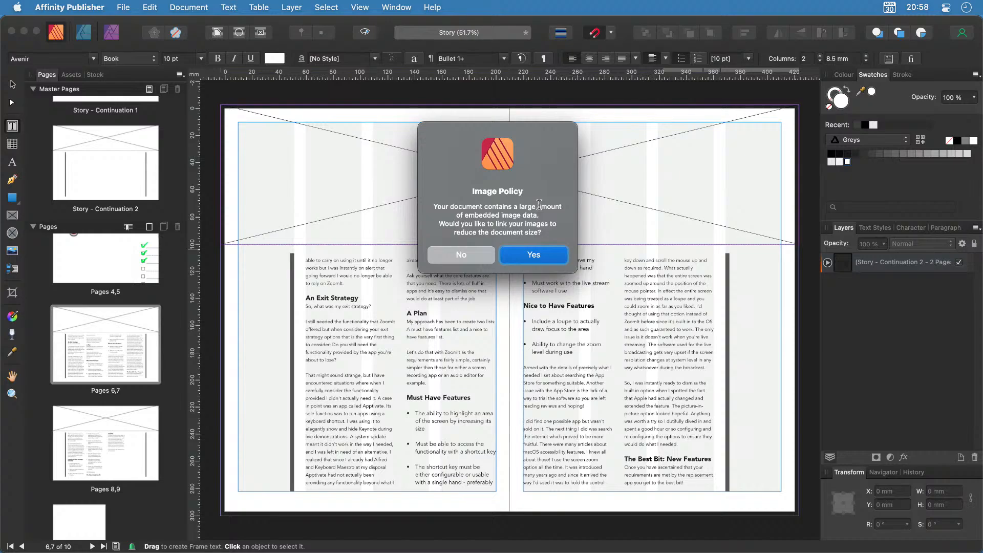
Keep images embedded, enlarge the SOFTWARE photo to 150% and shift it upward in its frame.
{"action": "left_click", "coordinate": [459, 253]}
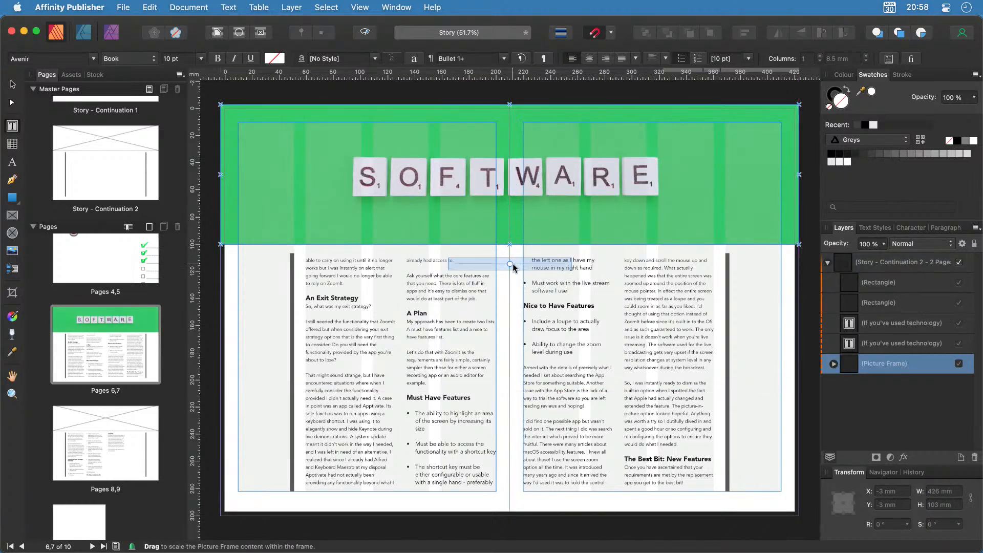
{"action": "left_click_drag", "start_coordinate": [510, 265], "coordinate": [523, 270]}
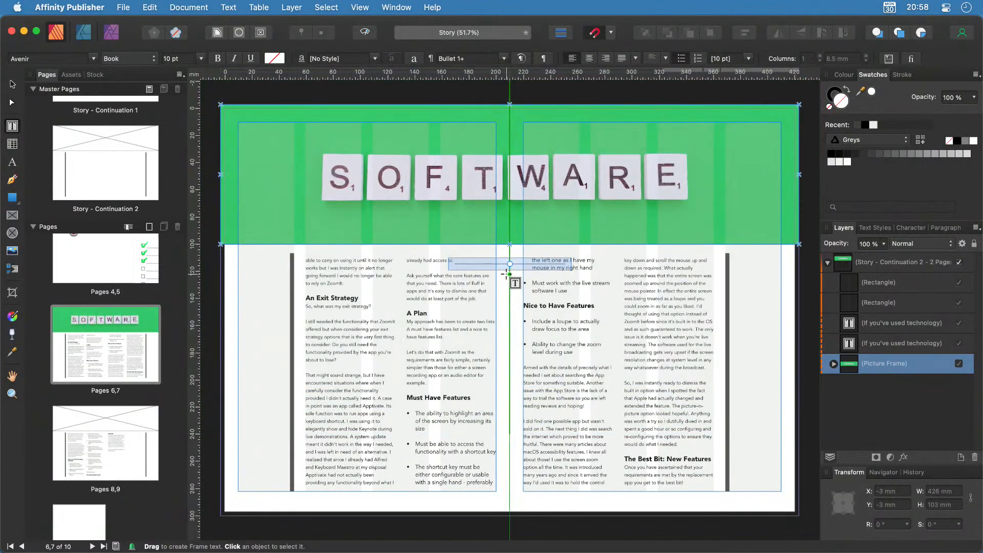
{"action": "mouse_move", "coordinate": [512, 178]}
{"action": "left_mouse_down"}
{"action": "mouse_move", "coordinate": [511, 168]}
{"action": "mouse_move", "coordinate": [511, 180]}
{"action": "left_mouse_up"}
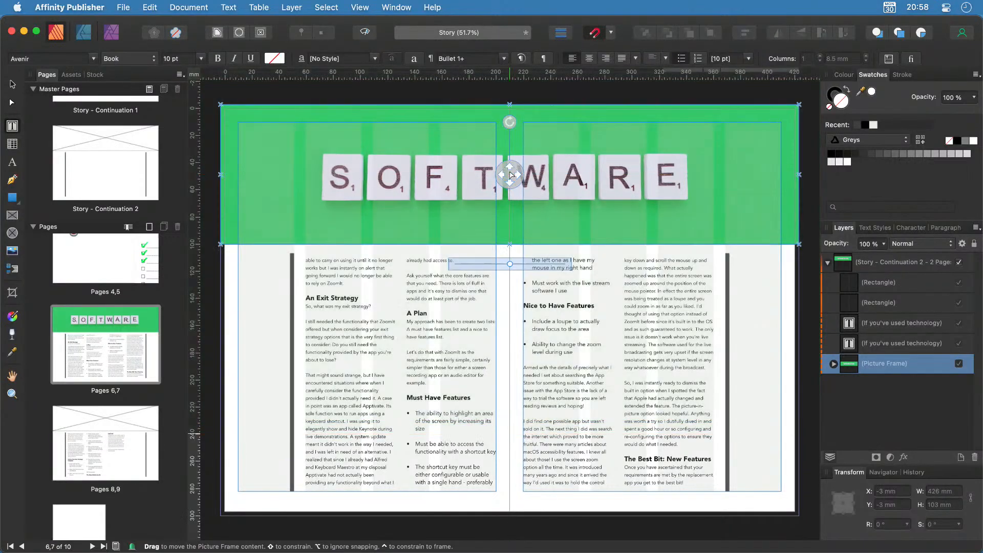
{"action": "left_click", "coordinate": [523, 421]}
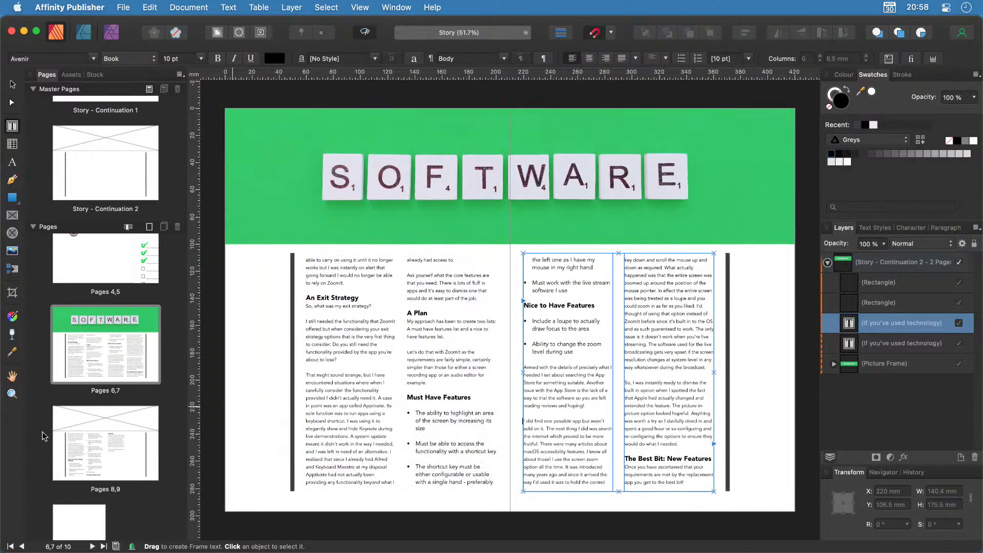
{"action": "left_click", "coordinate": [206, 532]}
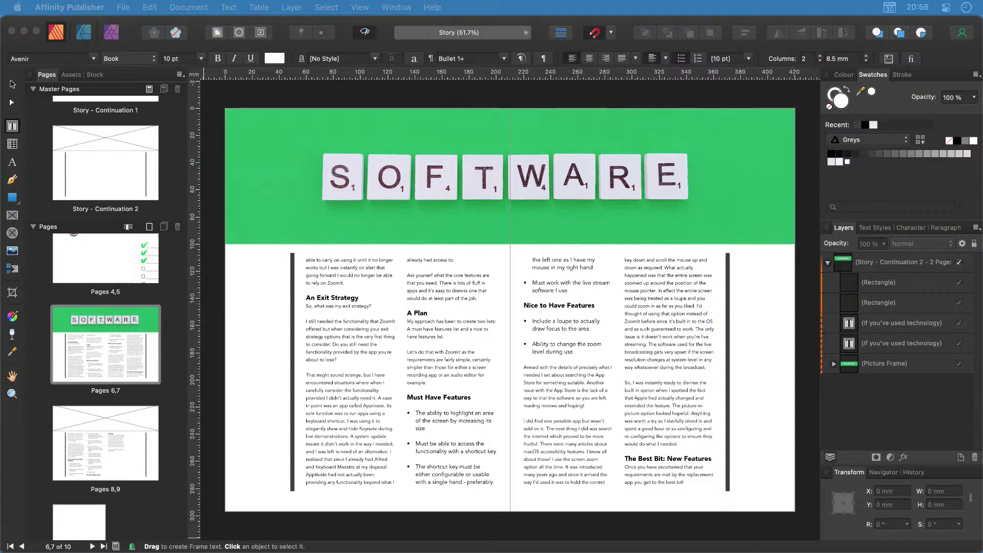
Add a new master spread named 'Story - Continuation 3'.
{"action": "left_click", "coordinate": [149, 89]}
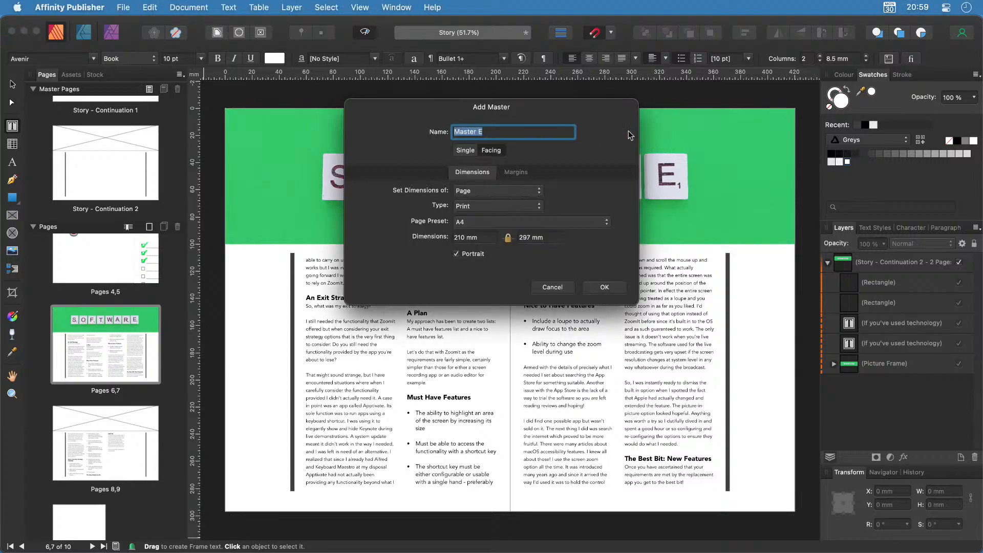
{"action": "type", "text": "Story - Contin"}
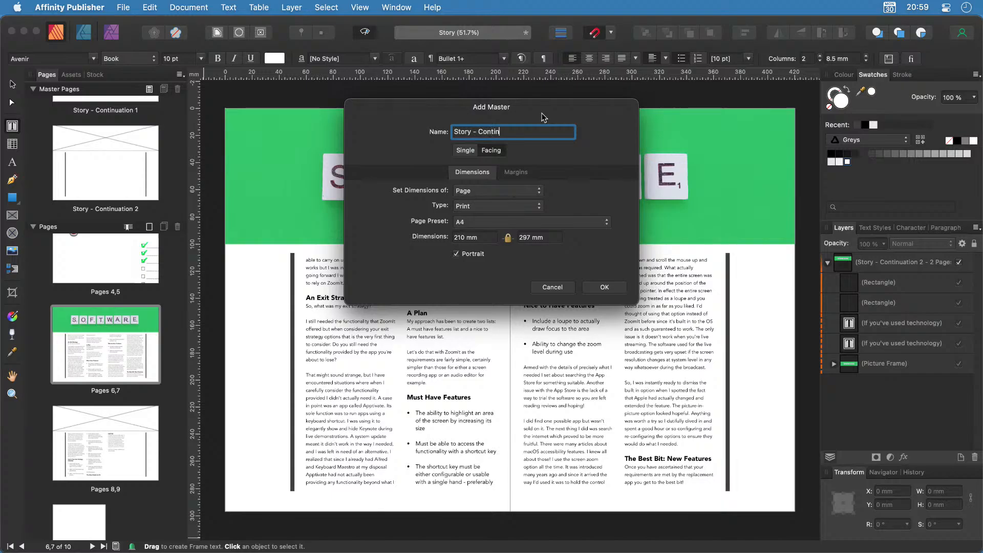
{"action": "type", "text": "uation 3"}
{"action": "left_click", "coordinate": [603, 286]}
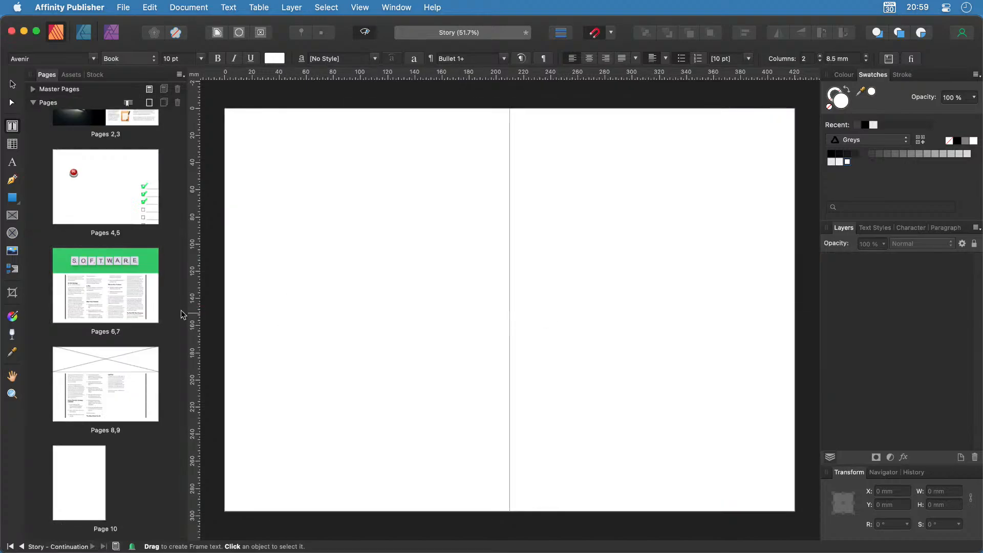
On the new master, draw a 213 × 303 mm picture frame over the right page, out to the bleed.
{"action": "scroll", "coordinate": [171, 286], "scroll_direction": "up", "scroll_amount": 4}
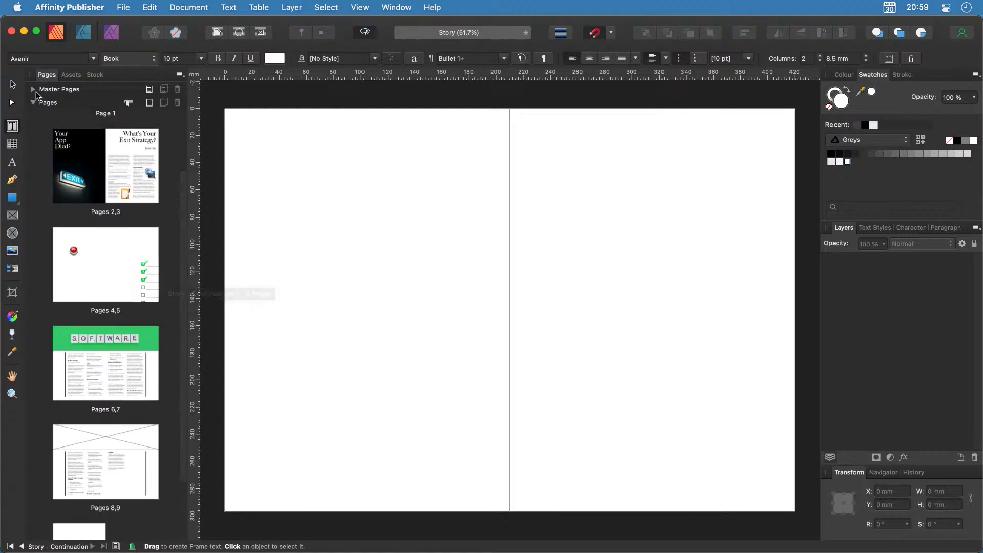
{"action": "left_click", "coordinate": [34, 90]}
{"action": "left_click", "coordinate": [113, 180]}
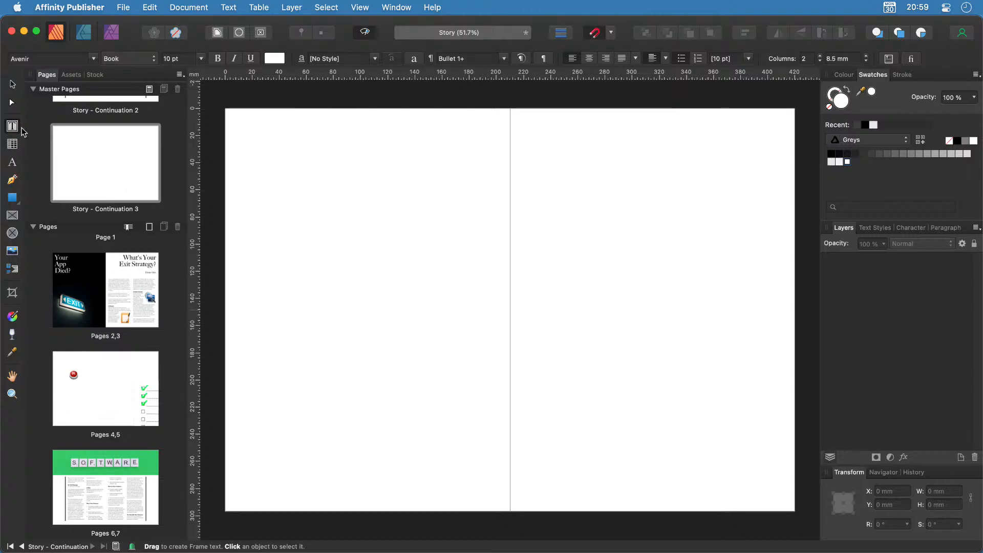
{"action": "left_click", "coordinate": [12, 215]}
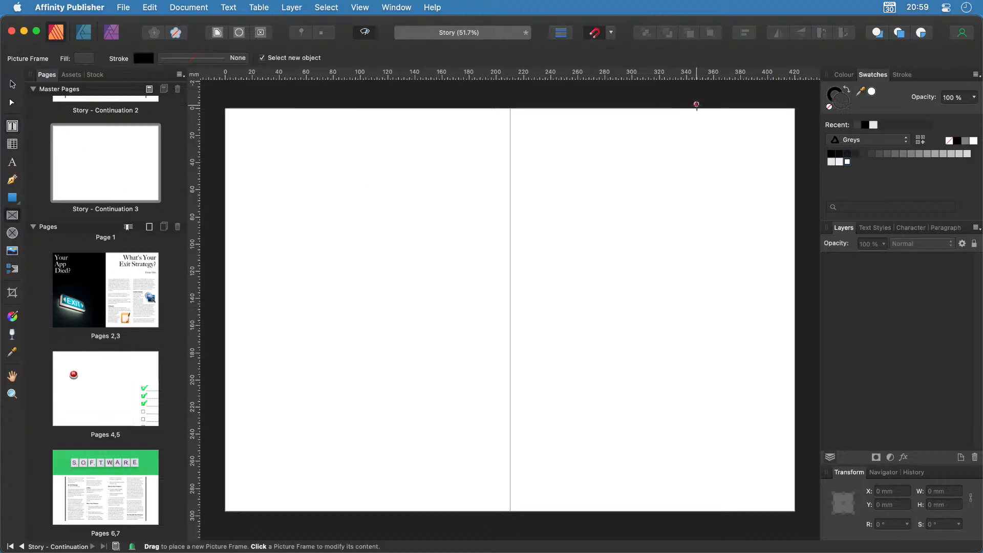
{"action": "key", "text": "ctrl+w"}
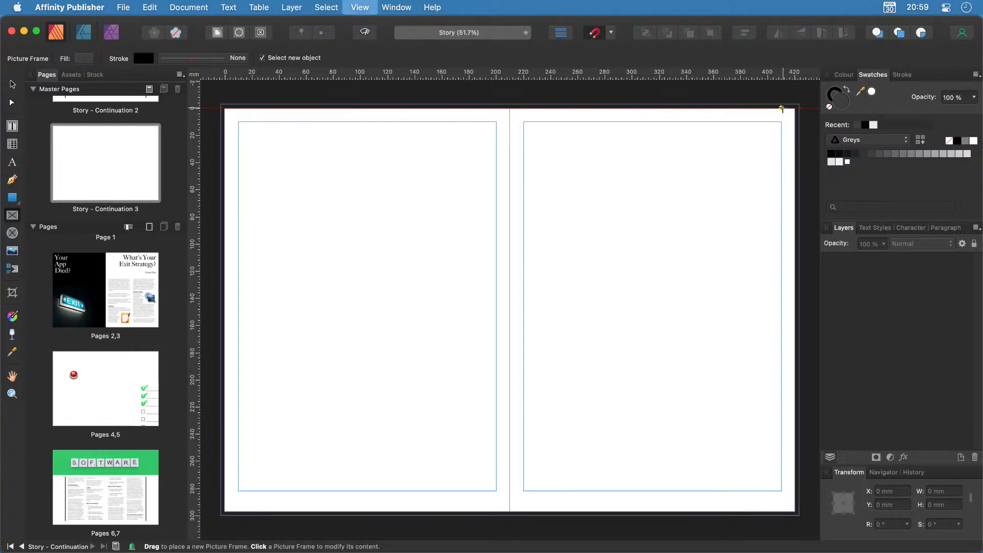
{"action": "left_click_drag", "start_coordinate": [796, 108], "coordinate": [510, 516]}
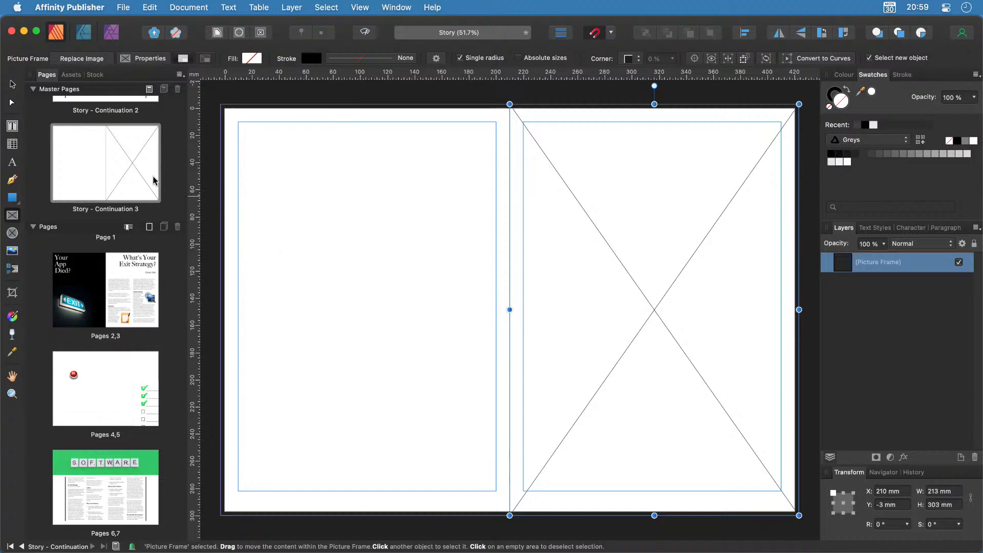
Set the master's guides to four columns per page with 8.5 mm gutters, then close the guides settings.
{"action": "left_click", "coordinate": [369, 5]}
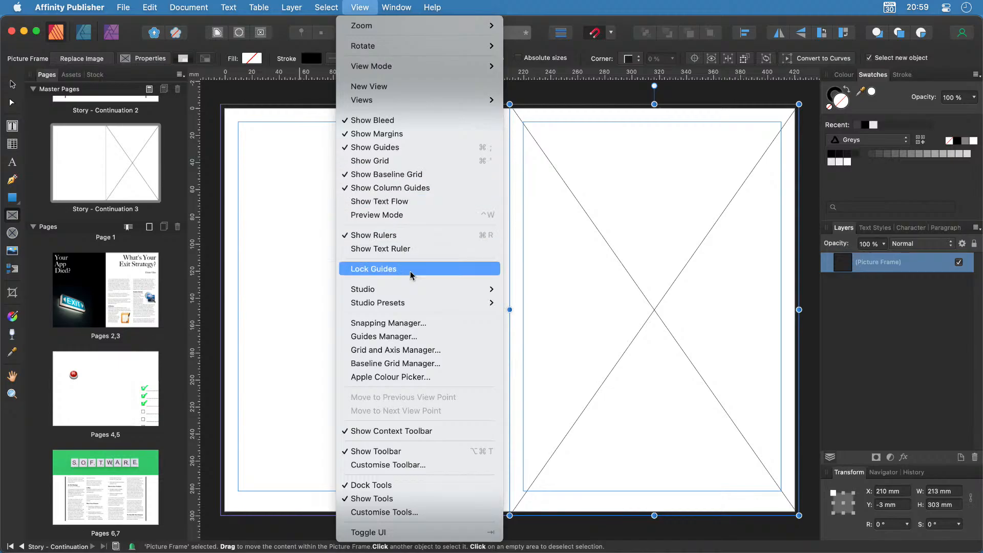
{"action": "left_click", "coordinate": [393, 336]}
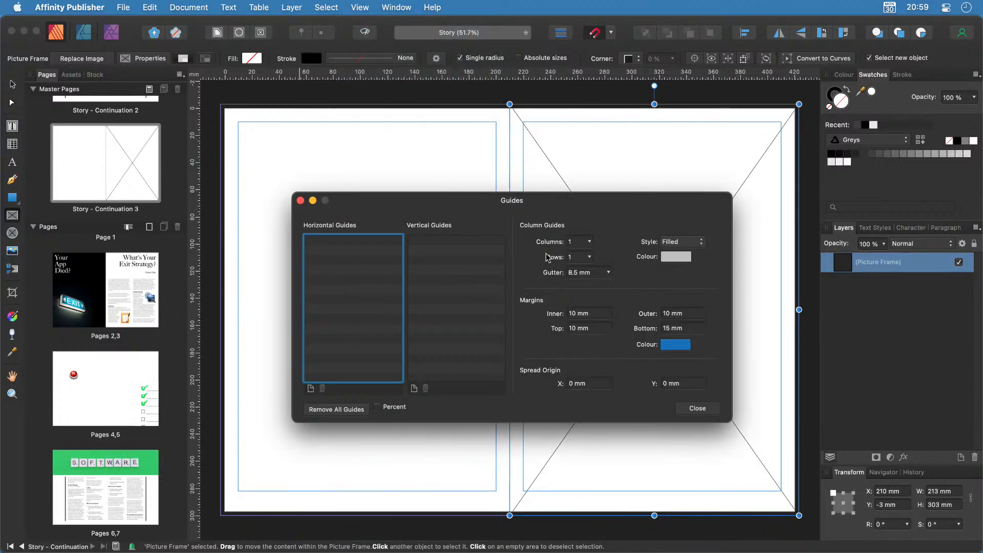
{"action": "left_click", "coordinate": [589, 242]}
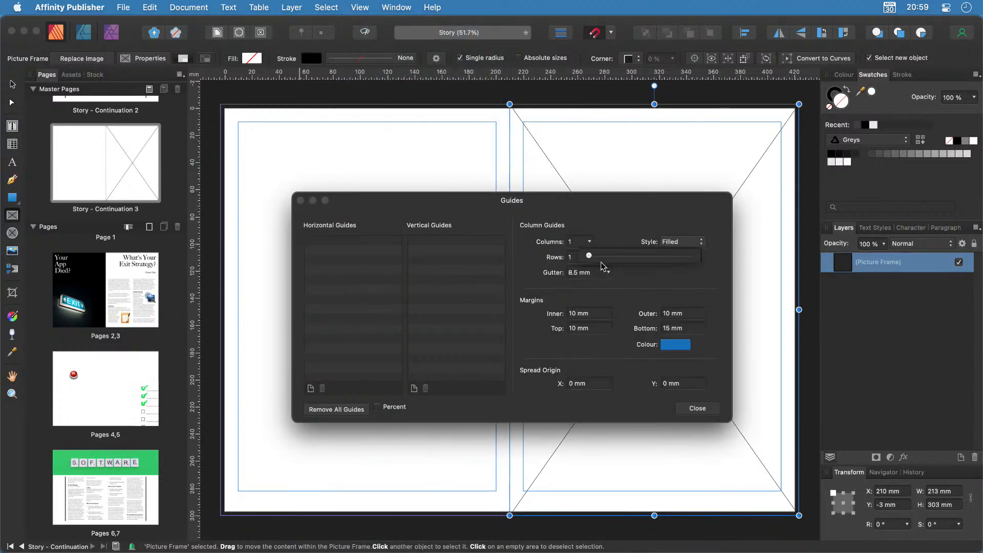
{"action": "left_click_drag", "start_coordinate": [589, 255], "coordinate": [599, 256]}
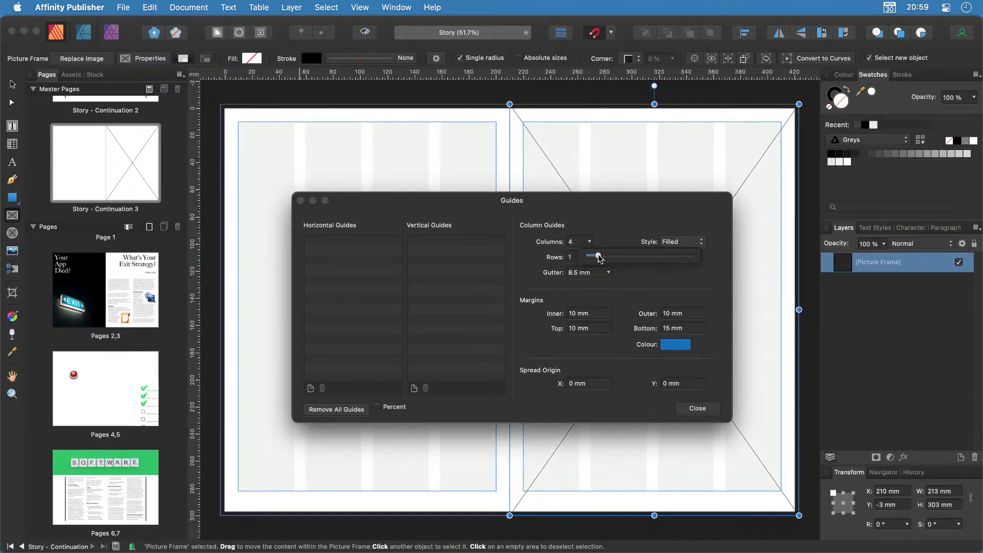
{"action": "left_click", "coordinate": [705, 410]}
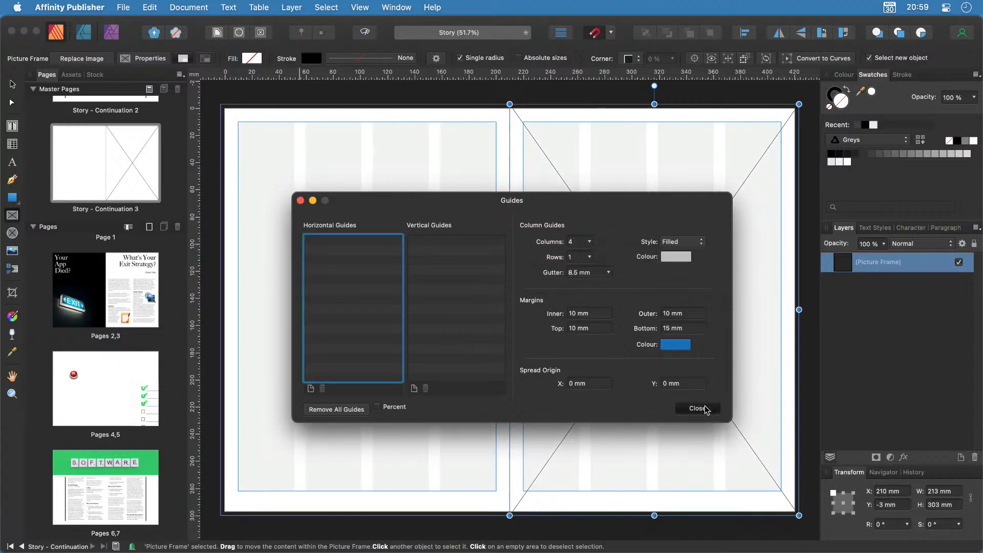
{"action": "left_click", "coordinate": [705, 409]}
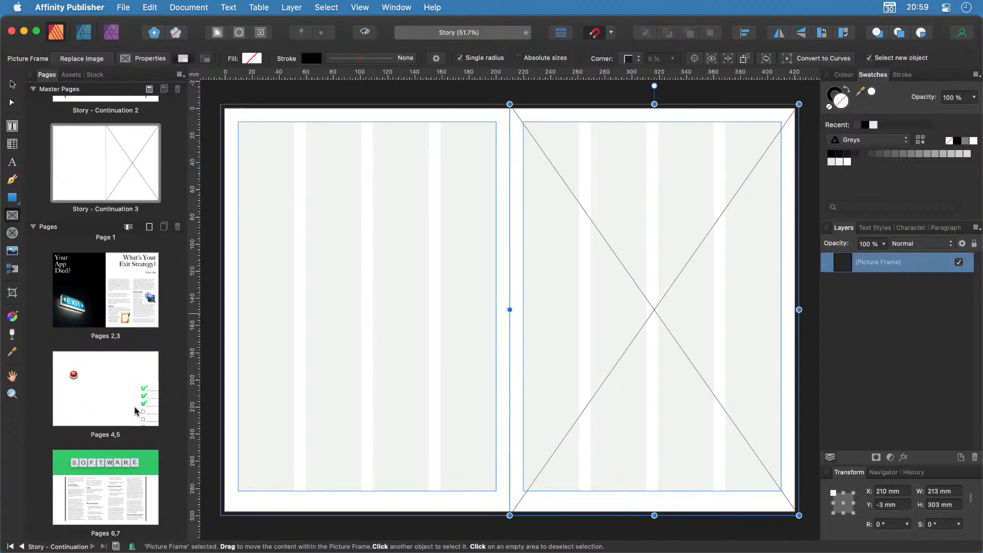
Copy the left vertical bar from the Story - Continuation 2 master.
{"action": "scroll", "coordinate": [113, 156], "scroll_direction": "up", "scroll_amount": 2}
{"action": "scroll", "coordinate": [113, 155], "scroll_direction": "up", "scroll_amount": 2}
{"action": "double_click", "coordinate": [88, 109]}
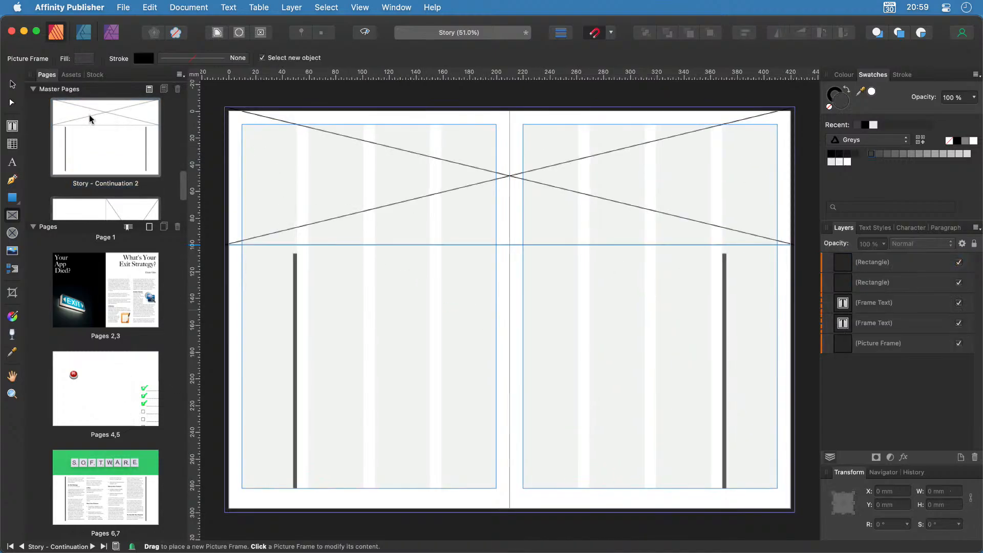
{"action": "left_click", "coordinate": [13, 83]}
{"action": "left_click", "coordinate": [296, 275]}
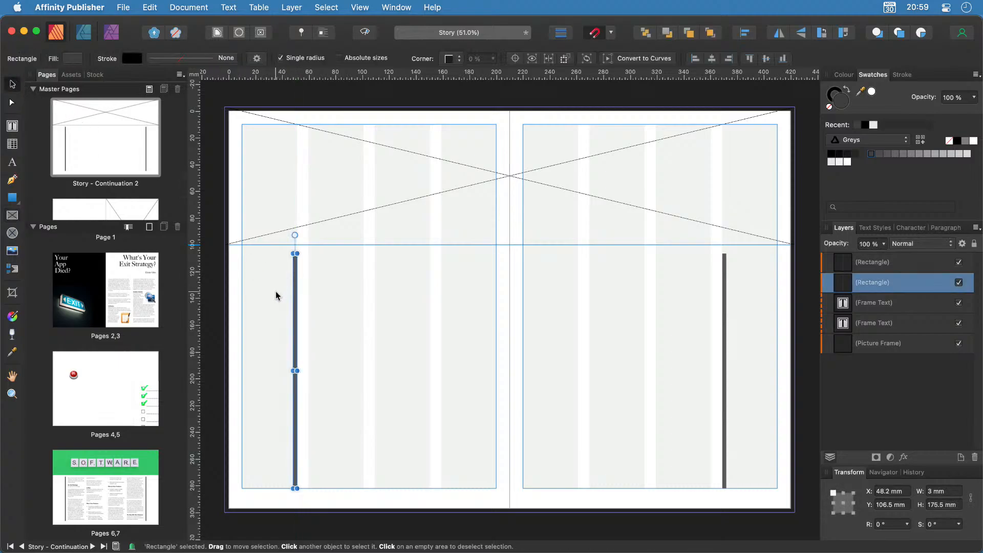
Paste the bar into Story - Continuation 3 and stretch it to 272 mm, starting at the top margin.
{"action": "scroll", "coordinate": [109, 184], "scroll_direction": "down", "scroll_amount": 3}
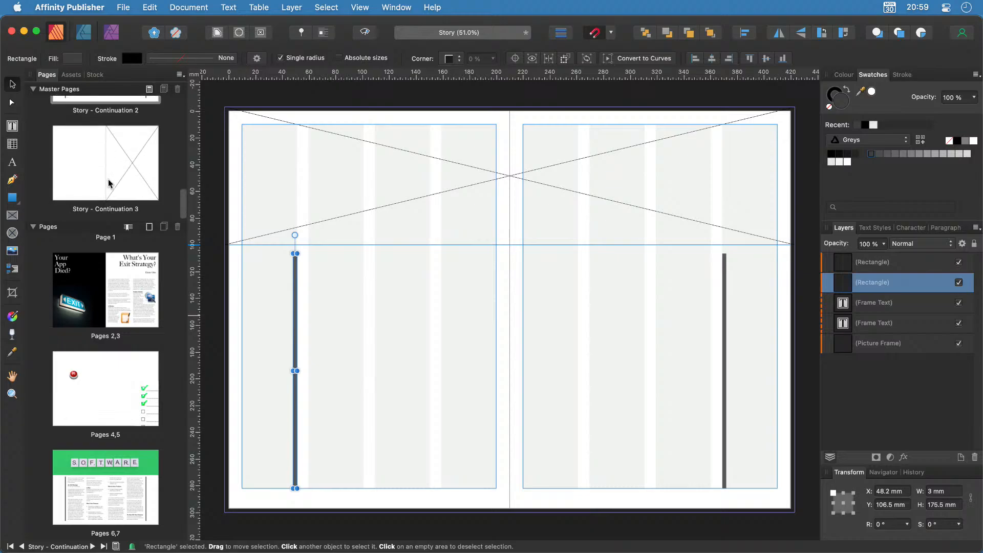
{"action": "double_click", "coordinate": [109, 183]}
{"action": "key", "text": "super+v"}
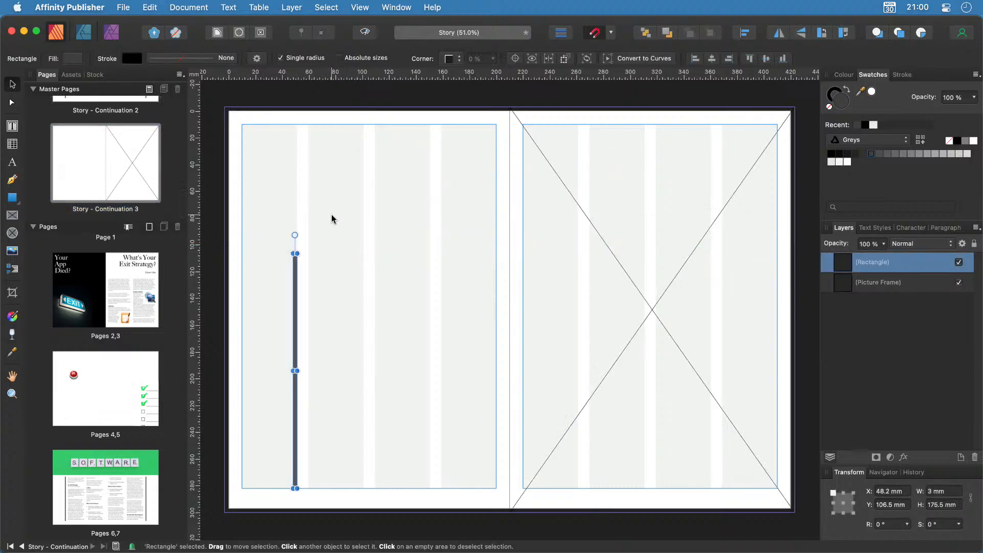
{"action": "scroll", "coordinate": [294, 253], "scroll_direction": "up", "scroll_amount": 5}
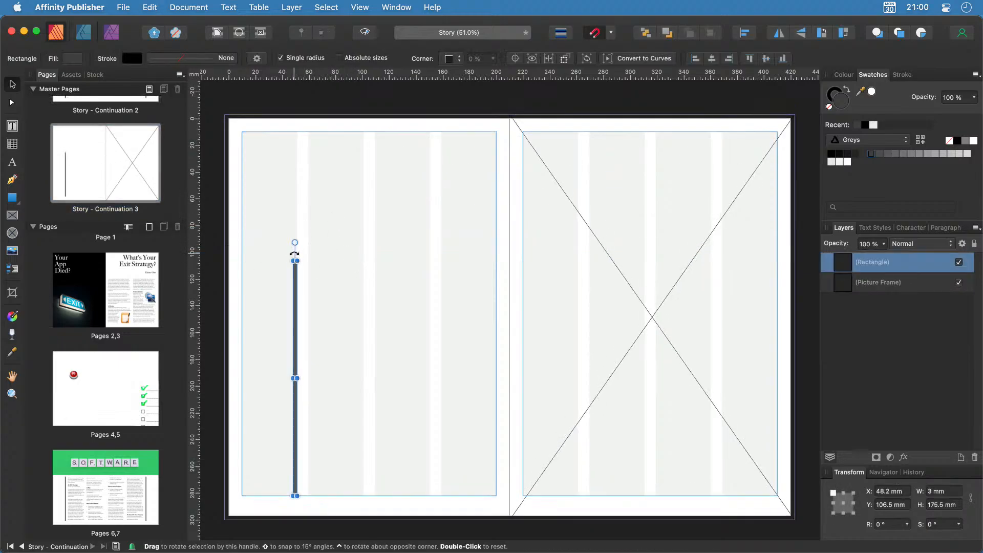
{"action": "scroll", "coordinate": [294, 257], "scroll_direction": "up", "scroll_amount": 3}
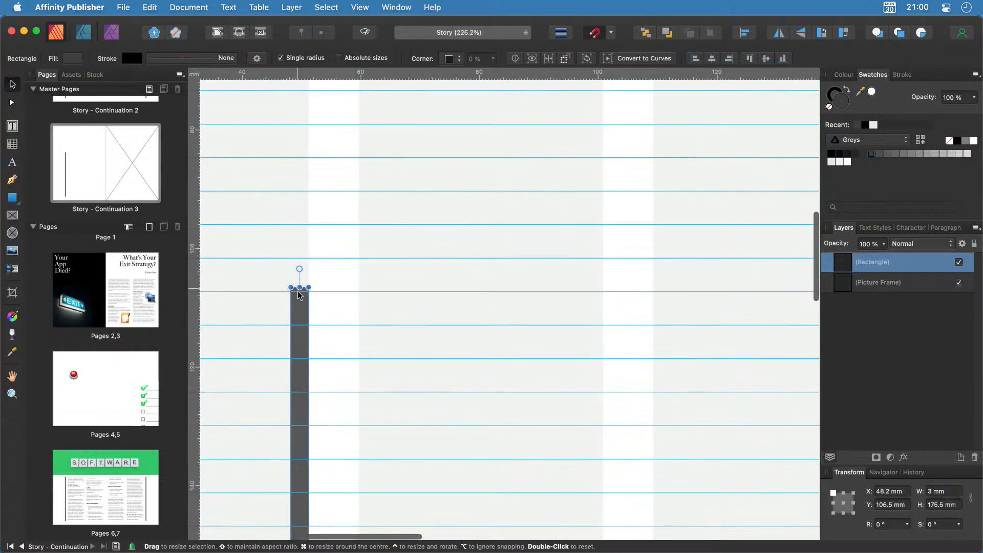
{"action": "left_click_drag", "start_coordinate": [300, 286], "coordinate": [291, 82]}
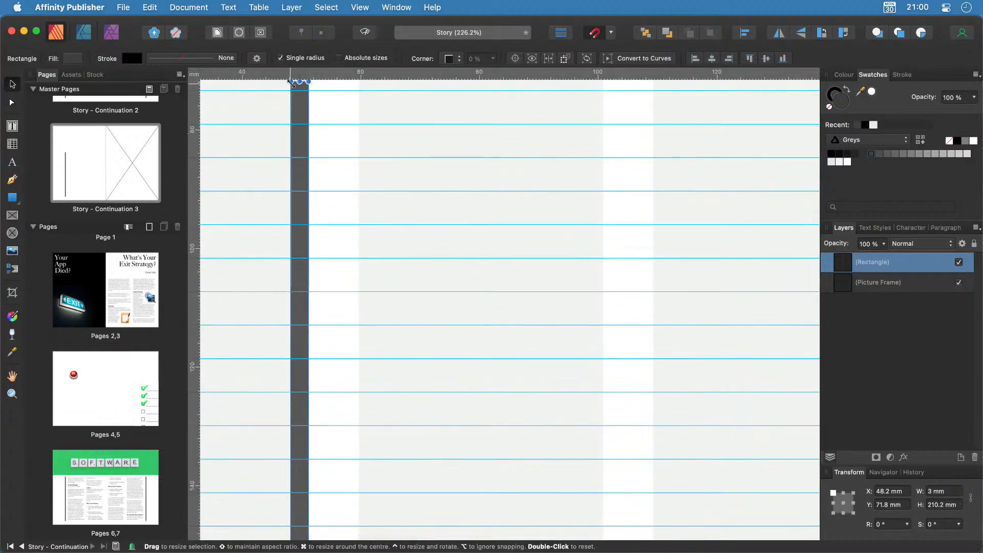
{"action": "scroll", "coordinate": [292, 84], "scroll_direction": "up", "scroll_amount": 10}
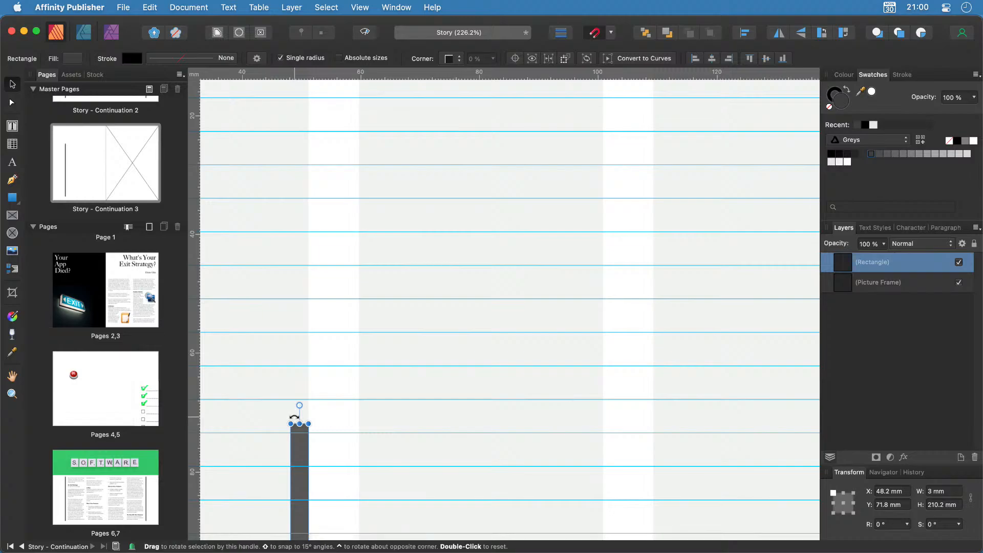
{"action": "left_click_drag", "start_coordinate": [290, 423], "coordinate": [294, 92]}
{"action": "scroll", "coordinate": [293, 91], "scroll_direction": "up", "scroll_amount": 7}
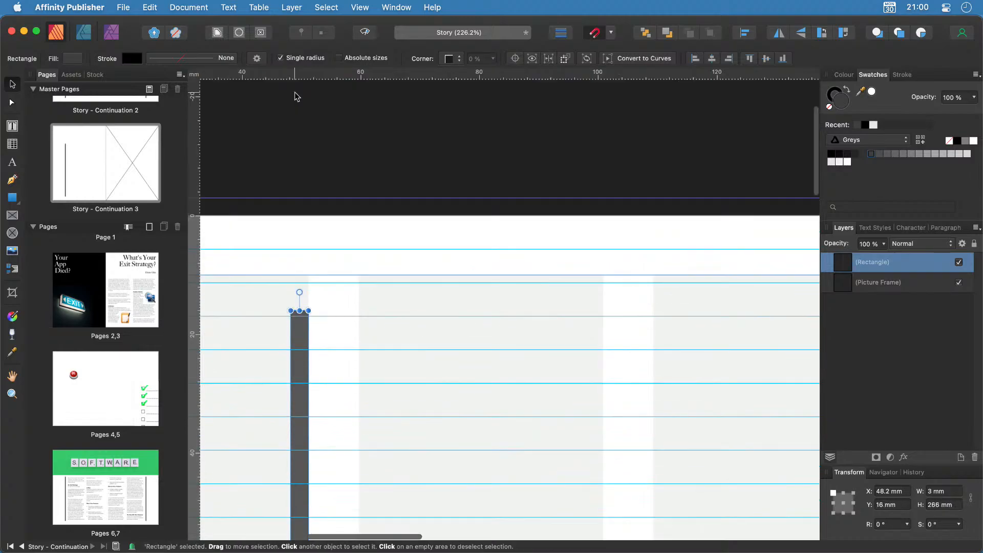
{"action": "left_click_drag", "start_coordinate": [301, 318], "coordinate": [299, 282]}
{"action": "scroll", "coordinate": [378, 330], "scroll_direction": "down", "scroll_amount": 3}
{"action": "scroll", "coordinate": [386, 335], "scroll_direction": "down", "scroll_amount": 5}
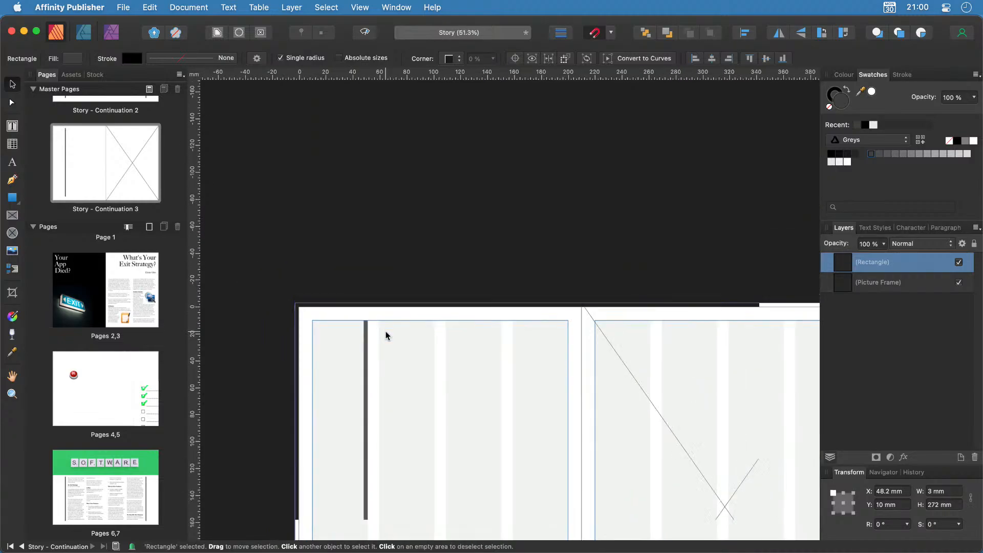
Draw a 140.4 × 272 mm two-column text frame across the left page beside the bar.
{"action": "scroll", "coordinate": [386, 336], "scroll_direction": "down", "scroll_amount": 3}
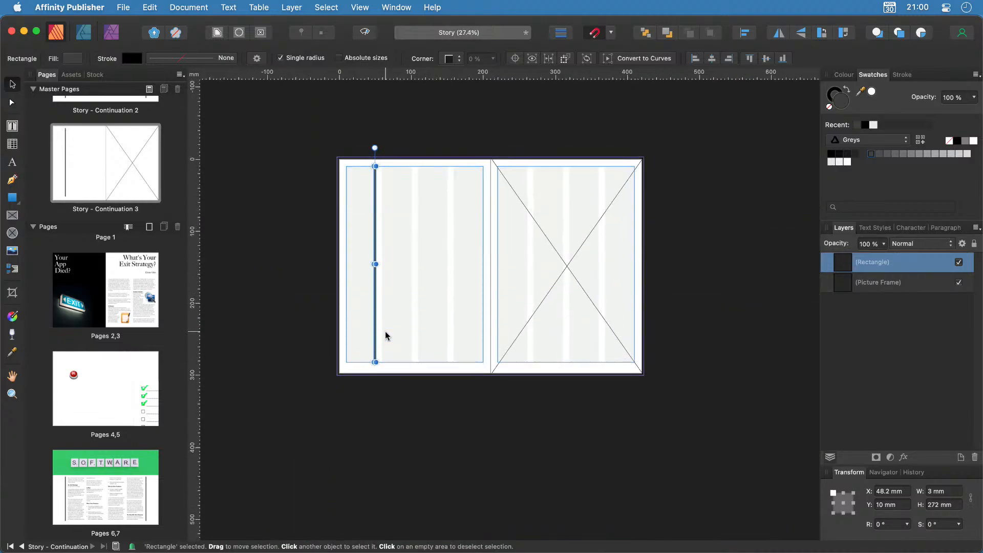
{"action": "key", "text": "super+0"}
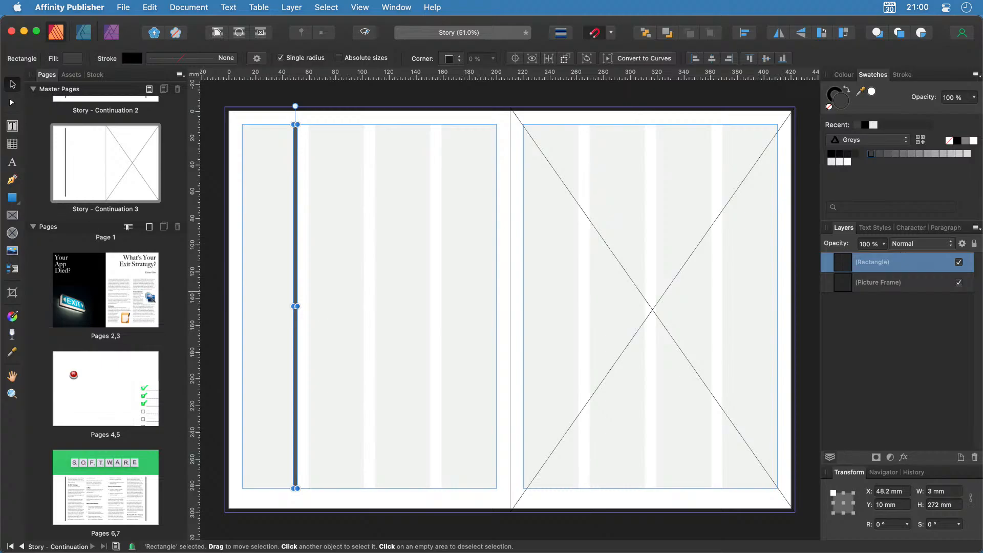
{"action": "left_click", "coordinate": [13, 126]}
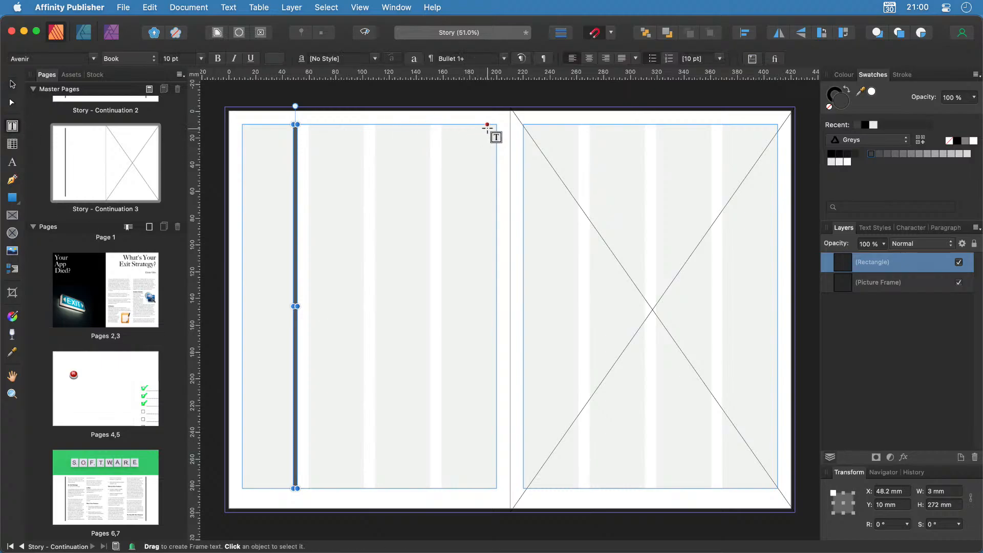
{"action": "left_click_drag", "start_coordinate": [496, 125], "coordinate": [310, 488]}
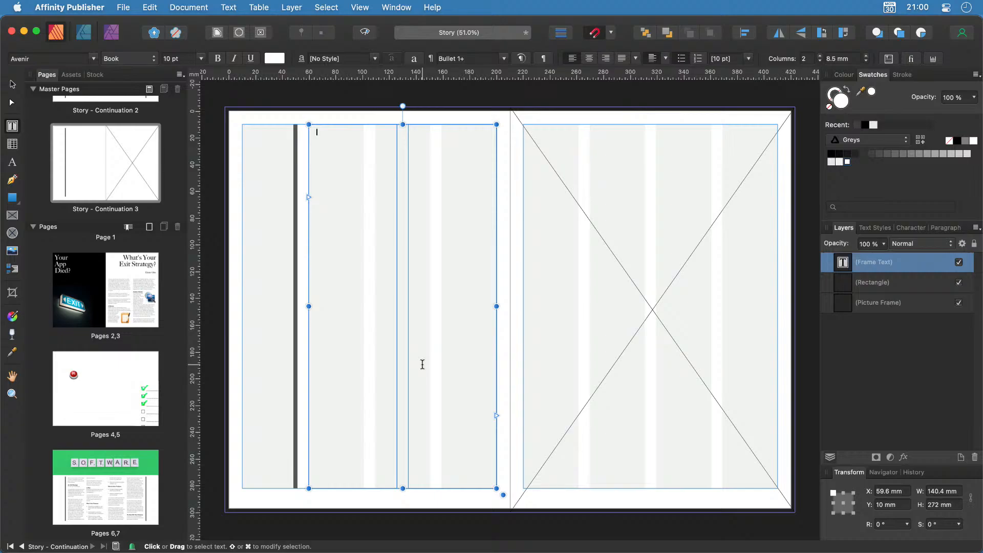
{"action": "scroll", "coordinate": [157, 265], "scroll_direction": "down", "scroll_amount": 4}
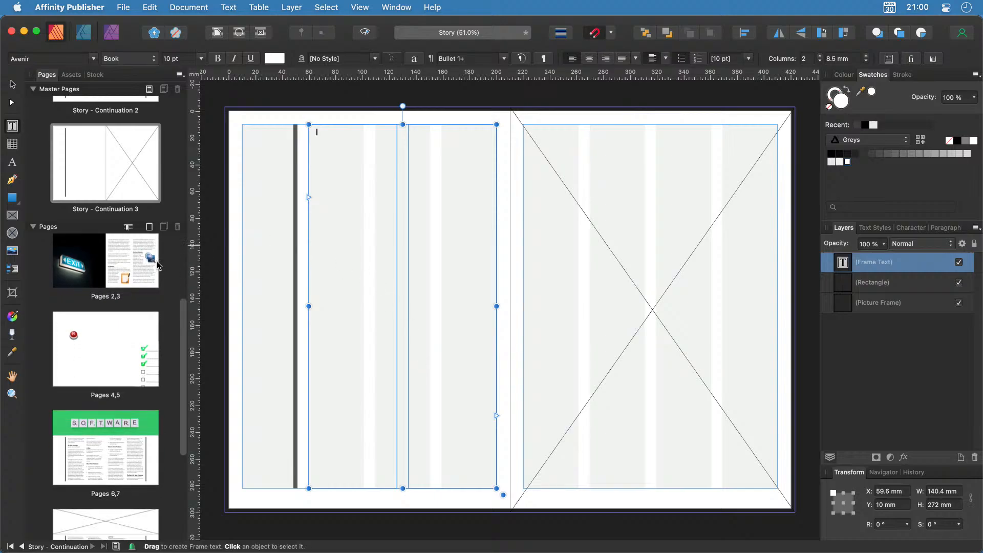
{"action": "scroll", "coordinate": [158, 265], "scroll_direction": "down", "scroll_amount": 5}
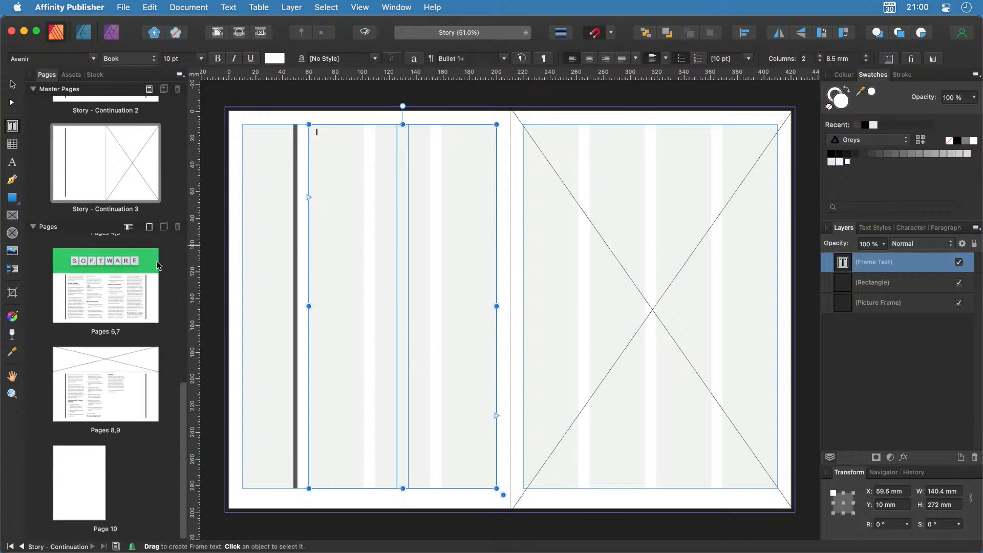
Insert two blank Master A pages after page 9, creating the 10–11 spread.
{"action": "left_click", "coordinate": [108, 388]}
{"action": "double_click", "coordinate": [107, 385]}
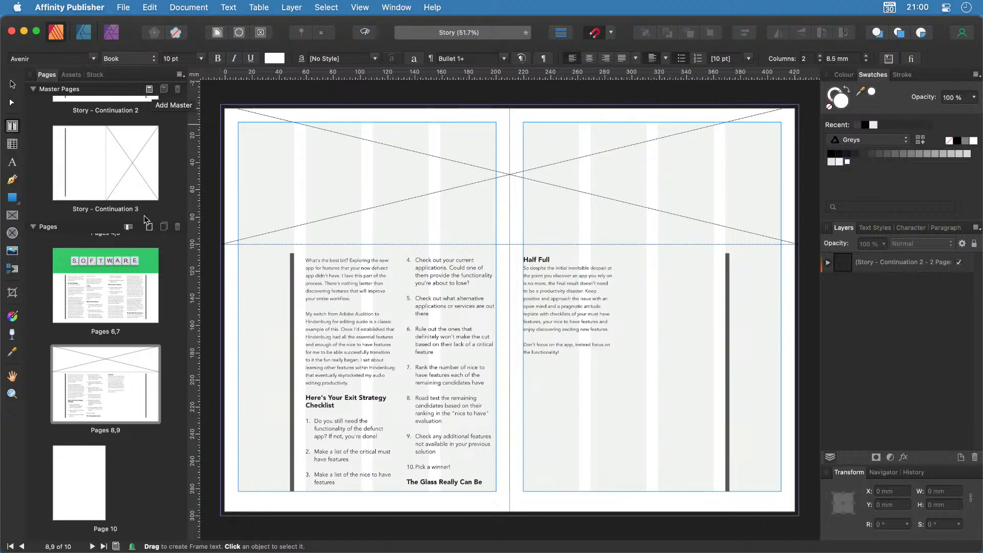
{"action": "left_click", "coordinate": [150, 228]}
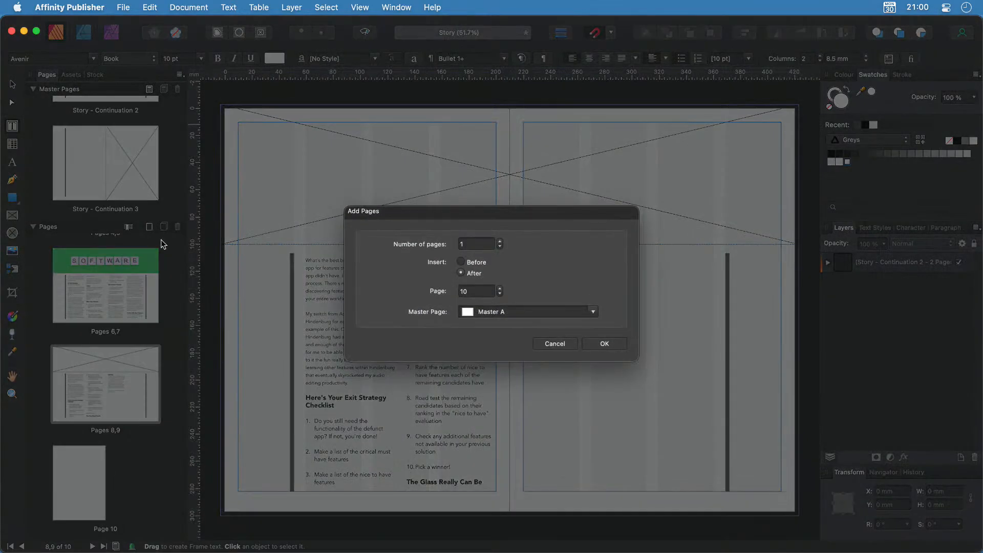
{"action": "left_click", "coordinate": [501, 294]}
{"action": "left_click", "coordinate": [623, 348]}
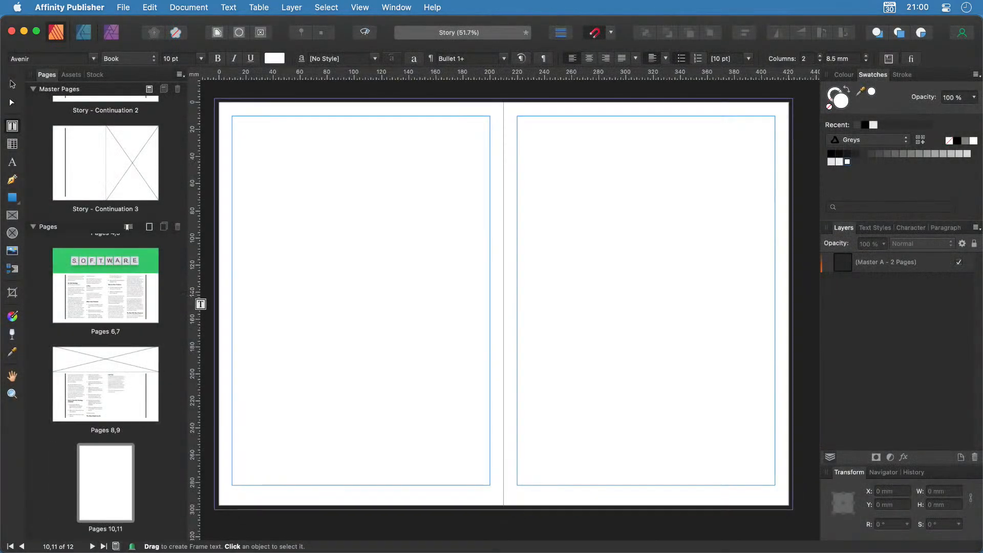
{"action": "scroll", "coordinate": [130, 216], "scroll_direction": "up", "scroll_amount": 1}
{"action": "scroll", "coordinate": [126, 213], "scroll_direction": "down", "scroll_amount": 1}
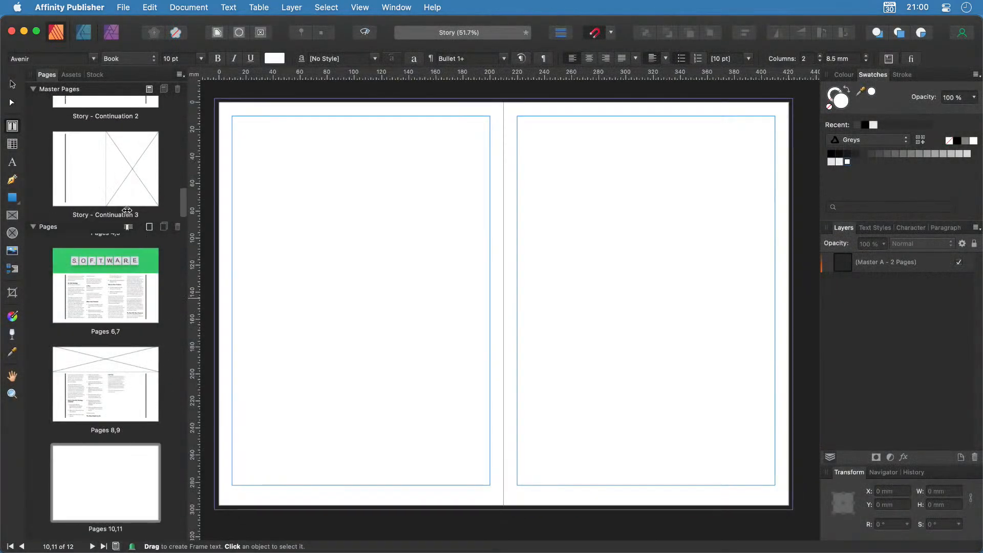
Apply the Story - Continuation 3 master to pages 10–11.
{"action": "left_click_drag", "start_coordinate": [111, 169], "coordinate": [112, 500]}
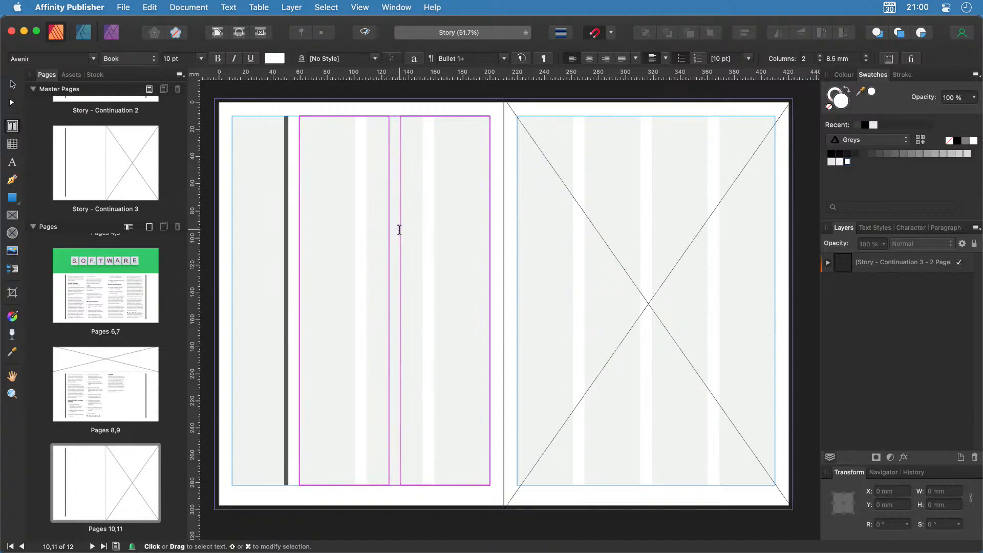
{"action": "scroll", "coordinate": [152, 316], "scroll_direction": "up", "scroll_amount": 3}
{"action": "scroll", "coordinate": [128, 322], "scroll_direction": "up", "scroll_amount": 4}
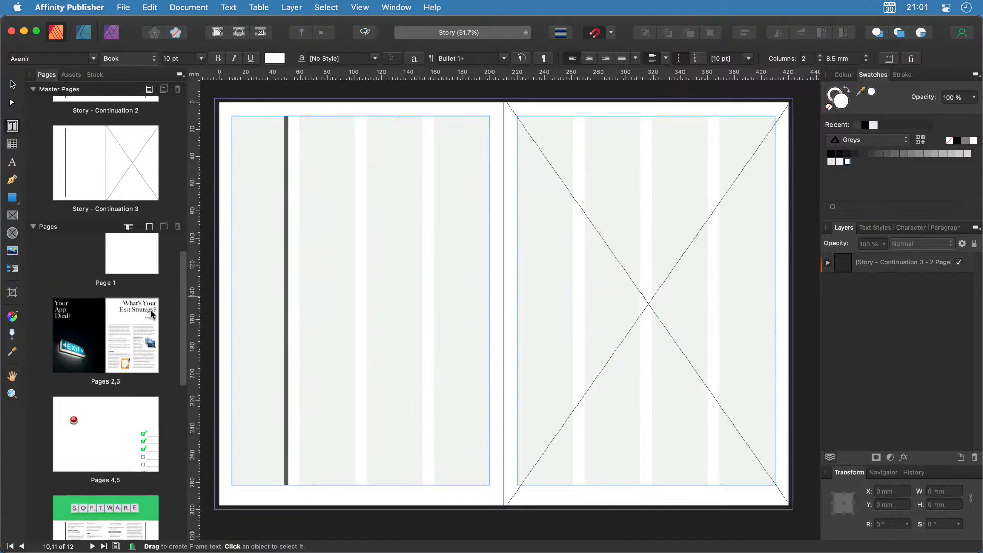
Link the story's overflow from the pages 2–3 frame into page 10's text frame.
{"action": "left_click", "coordinate": [104, 331]}
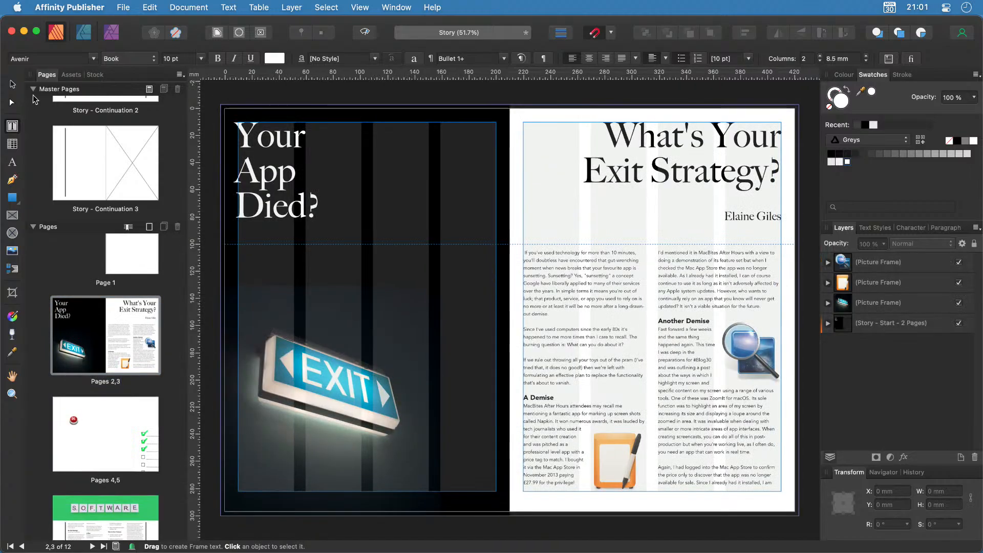
{"action": "left_click", "coordinate": [33, 90]}
{"action": "left_click", "coordinate": [700, 360]}
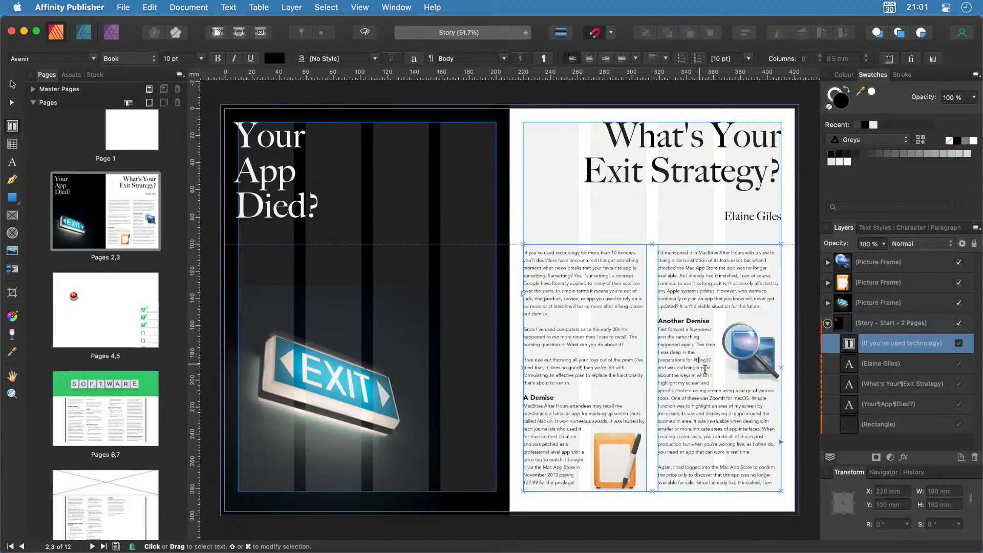
{"action": "left_click", "coordinate": [782, 444]}
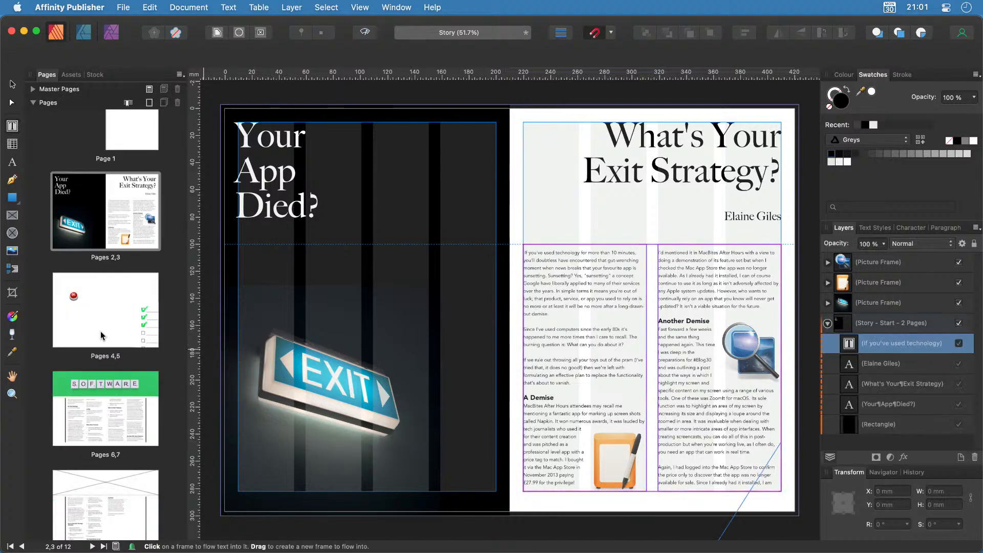
{"action": "scroll", "coordinate": [102, 336], "scroll_direction": "down", "scroll_amount": 5}
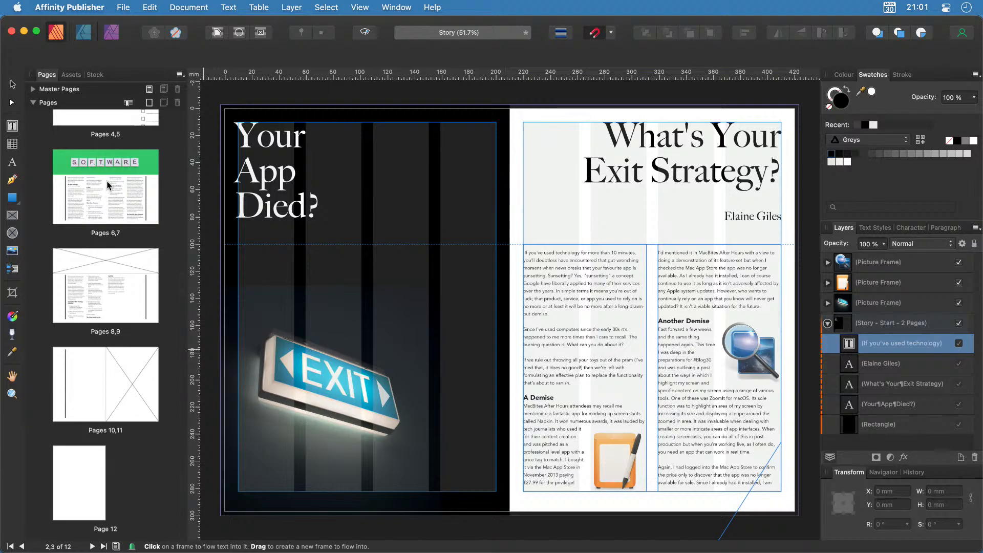
{"action": "left_click", "coordinate": [103, 390]}
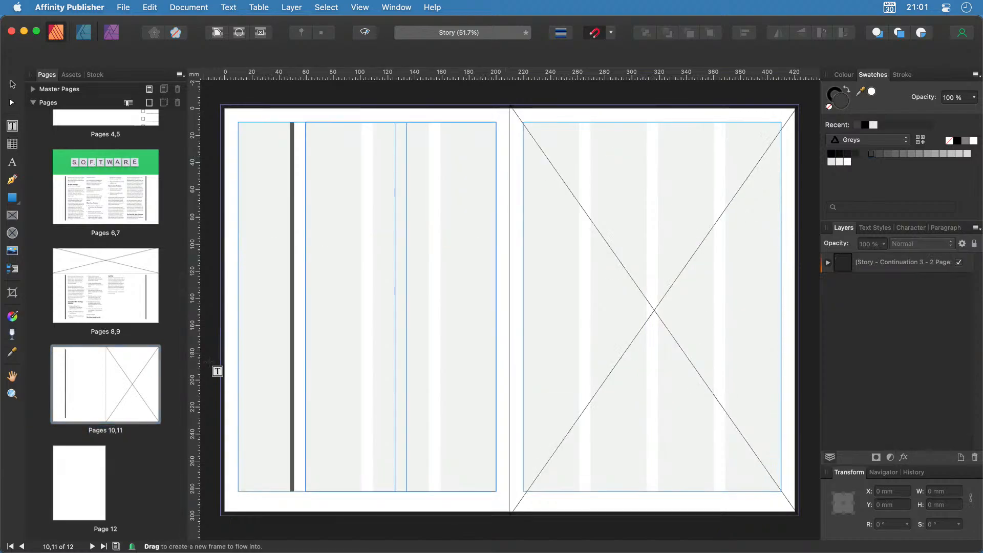
{"action": "left_click", "coordinate": [423, 264]}
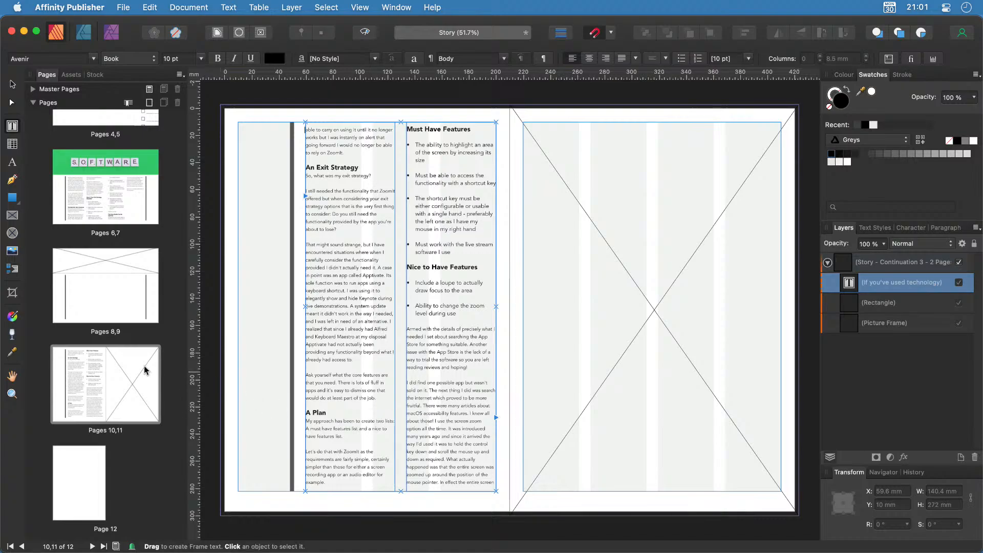
{"action": "left_click", "coordinate": [149, 102]}
Add pages 12–13 after page 11 and apply the Story - Continuation 3 master to them.
{"action": "left_click", "coordinate": [500, 240]}
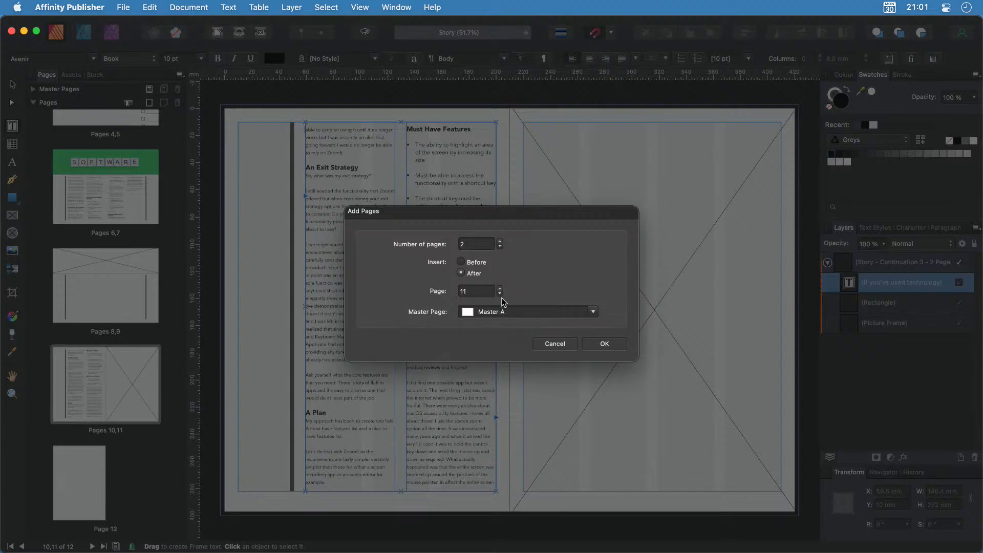
{"action": "left_click", "coordinate": [605, 343]}
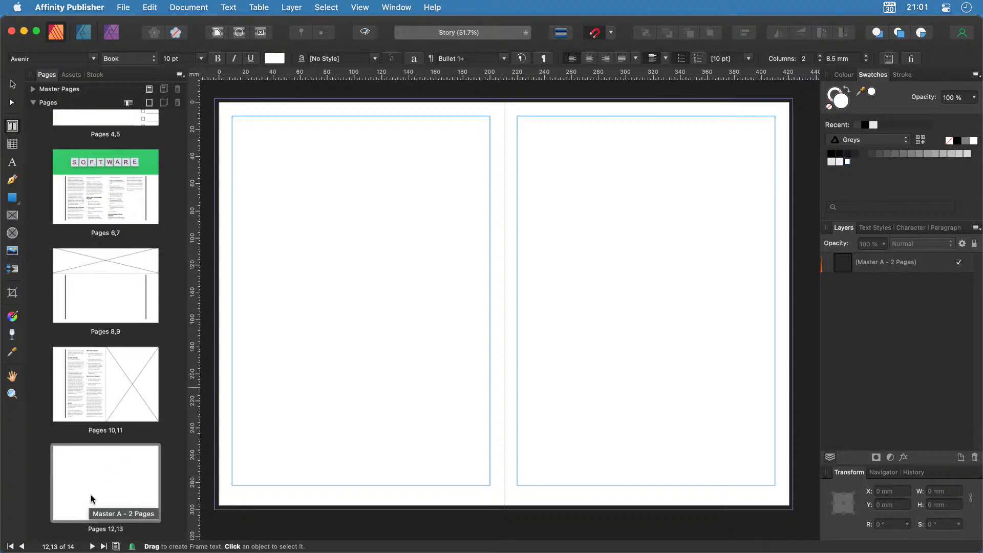
{"action": "right_click", "coordinate": [102, 476]}
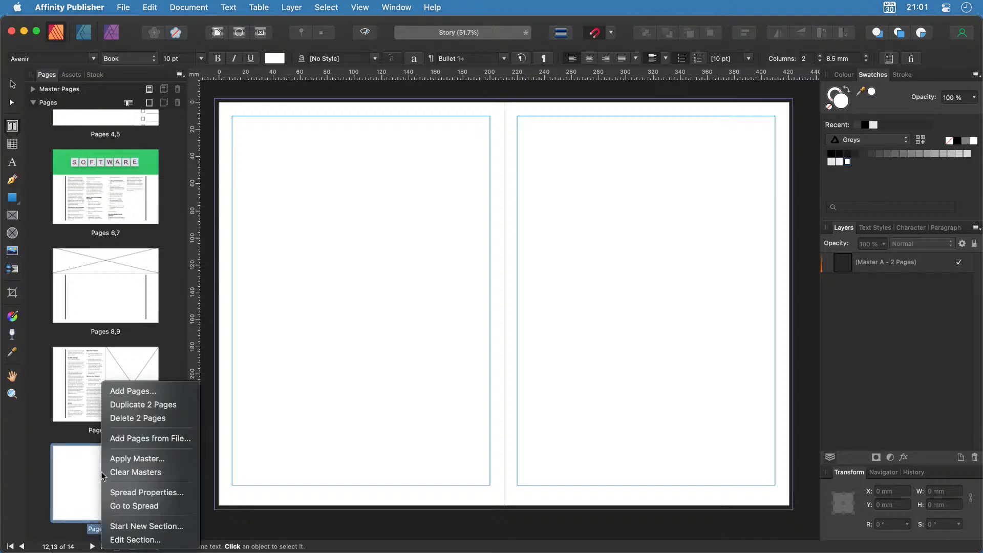
{"action": "left_click", "coordinate": [146, 458]}
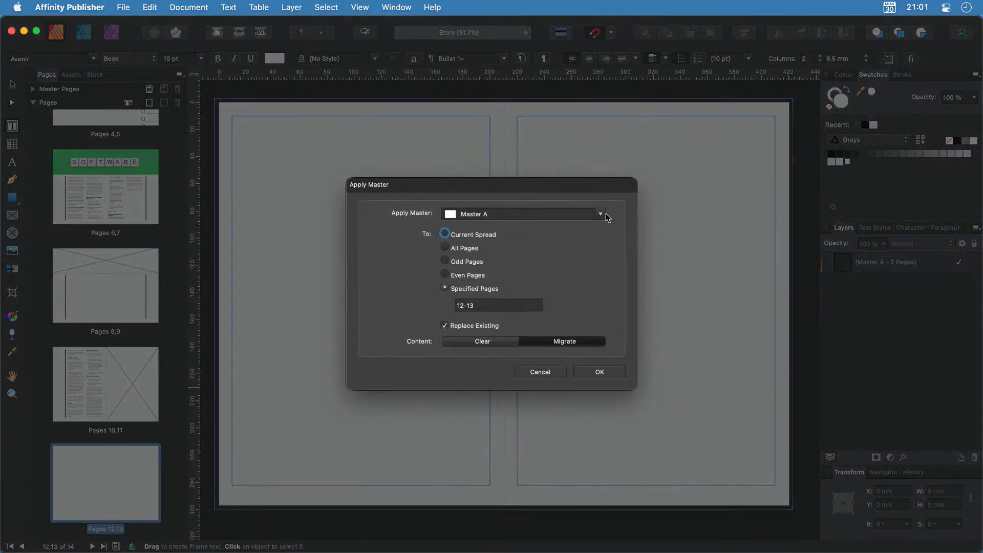
{"action": "left_click", "coordinate": [606, 214]}
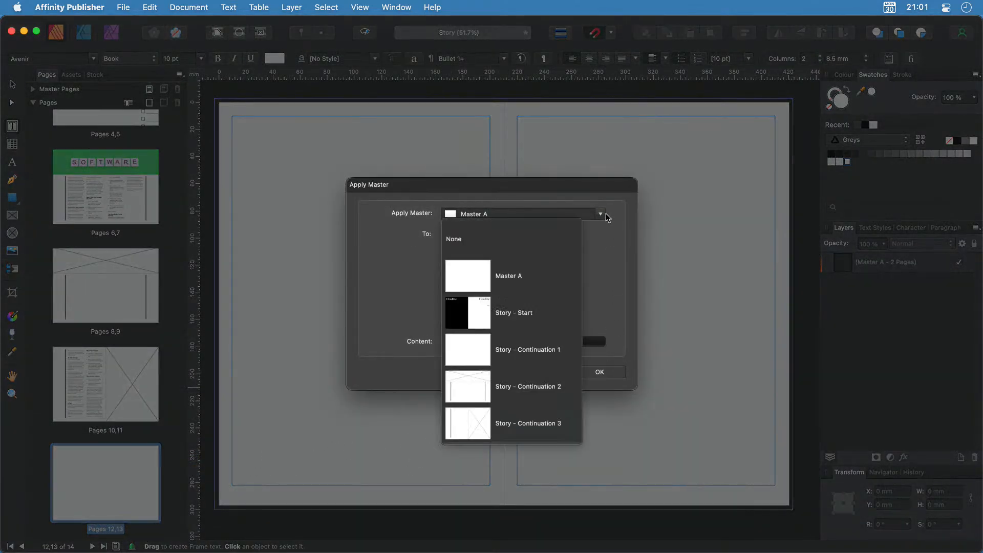
{"action": "left_click", "coordinate": [536, 434]}
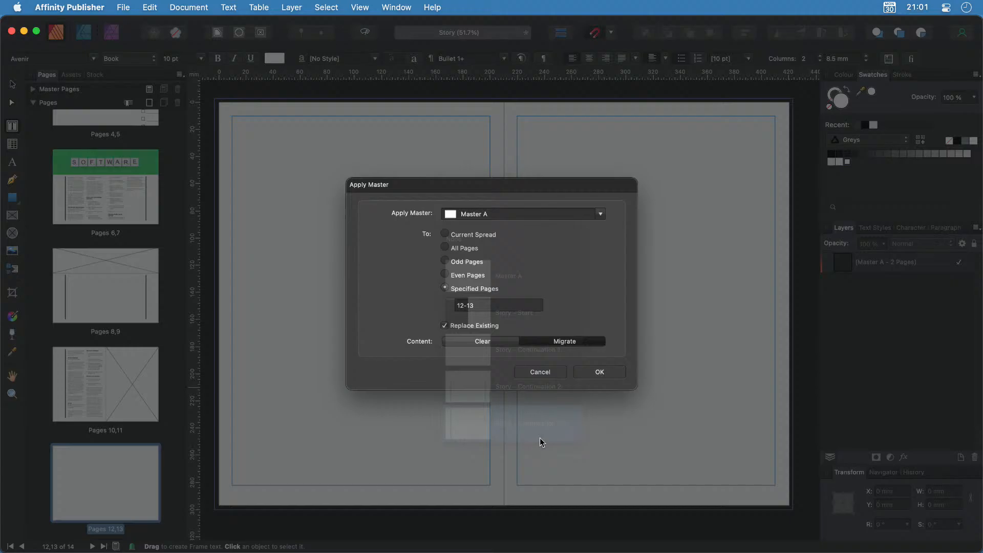
{"action": "left_click", "coordinate": [597, 372]}
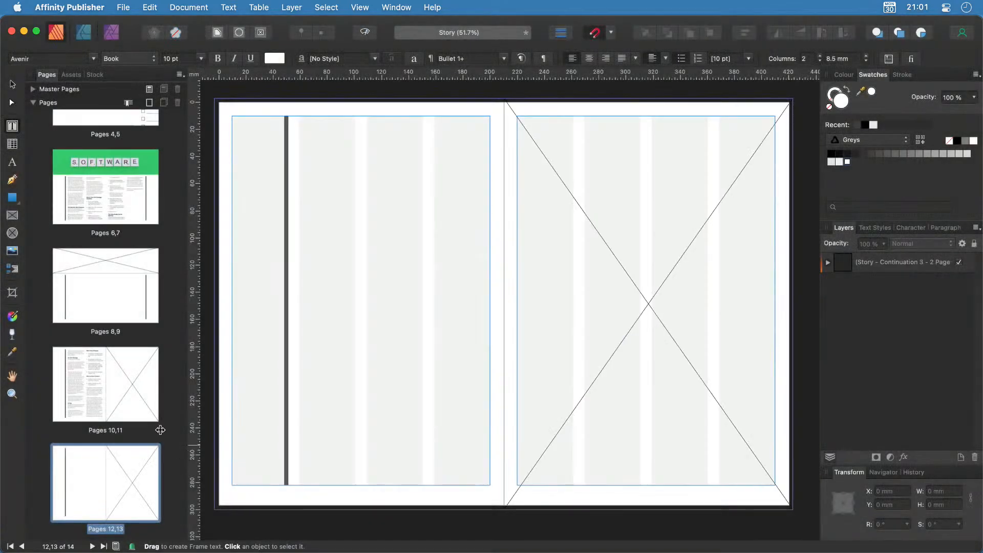
{"action": "left_click", "coordinate": [108, 392]}
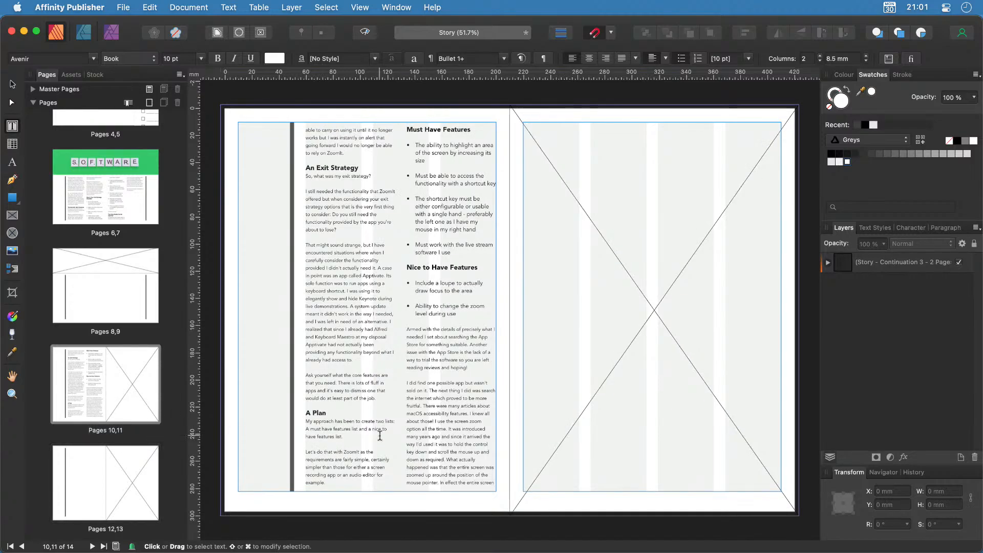
Continue the story from page 10's text frame into the column frame on page 12.
{"action": "left_click", "coordinate": [471, 414]}
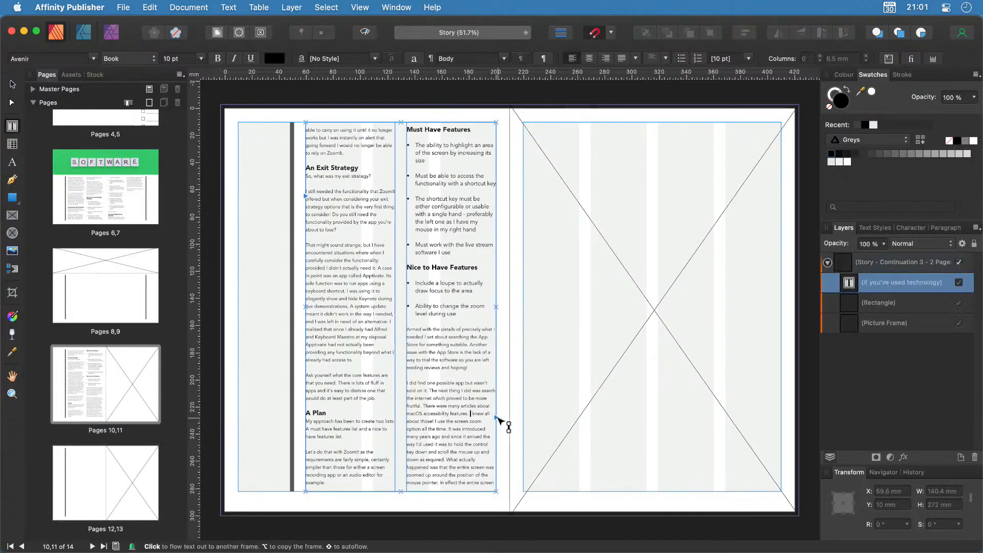
{"action": "left_click", "coordinate": [497, 417]}
{"action": "scroll", "coordinate": [128, 492], "scroll_direction": "down", "scroll_amount": 2}
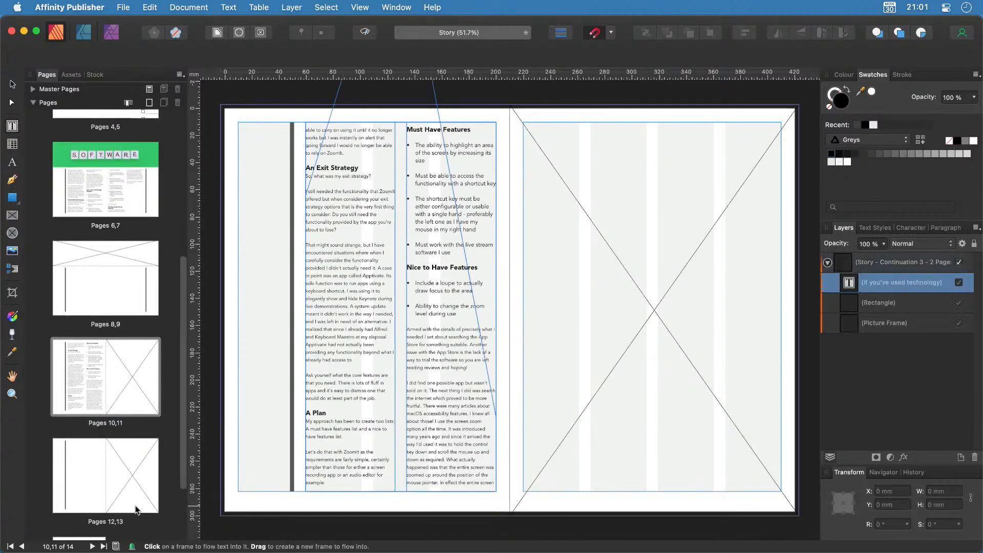
{"action": "left_click", "coordinate": [109, 451]}
{"action": "left_click", "coordinate": [425, 369]}
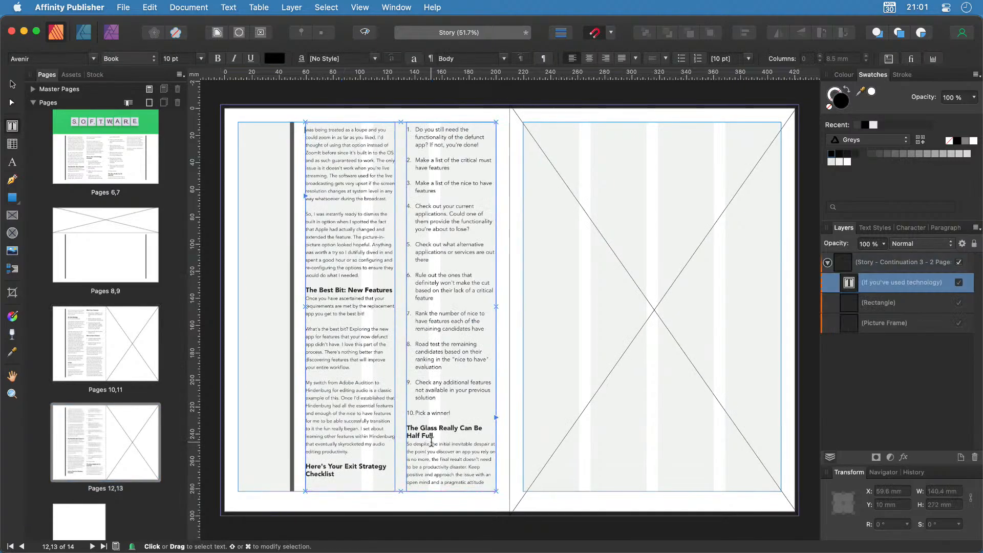
{"action": "scroll", "coordinate": [432, 442], "scroll_direction": "up", "scroll_amount": 3}
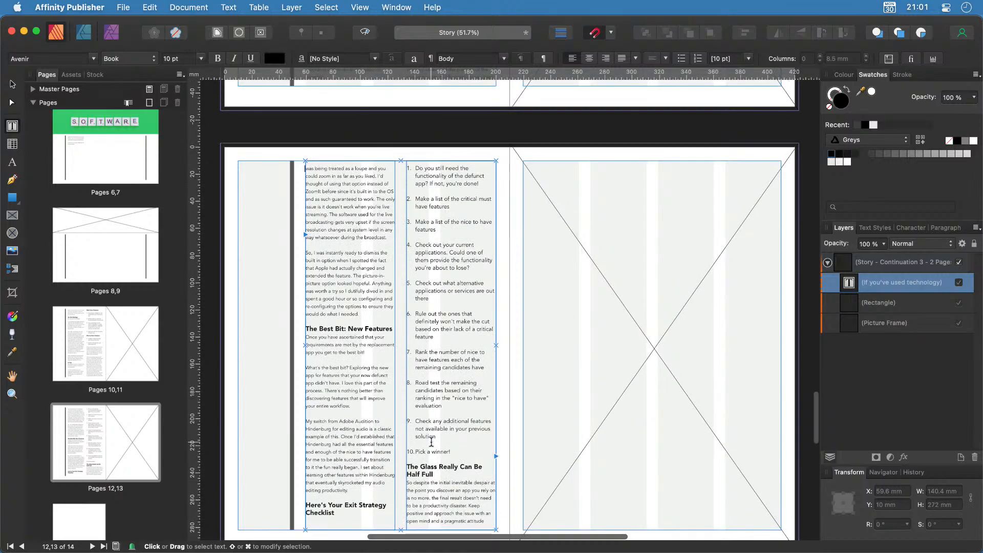
{"action": "left_click", "coordinate": [111, 362]}
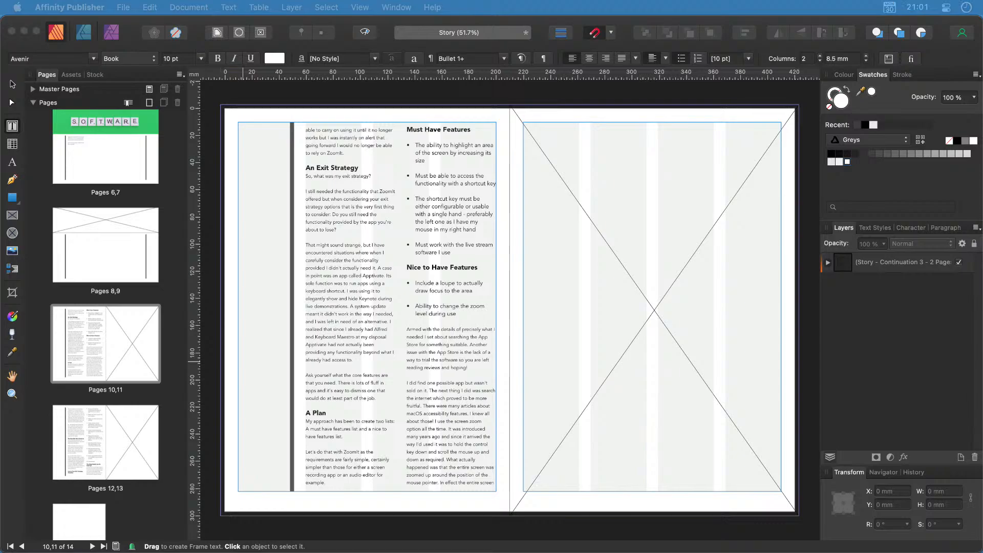
Place the Software Update photo in page 11's frame, enlarge it slightly, and shift it so the monitor shows.
{"action": "left_click_drag", "start_coordinate": [3, 307], "coordinate": [628, 352]}
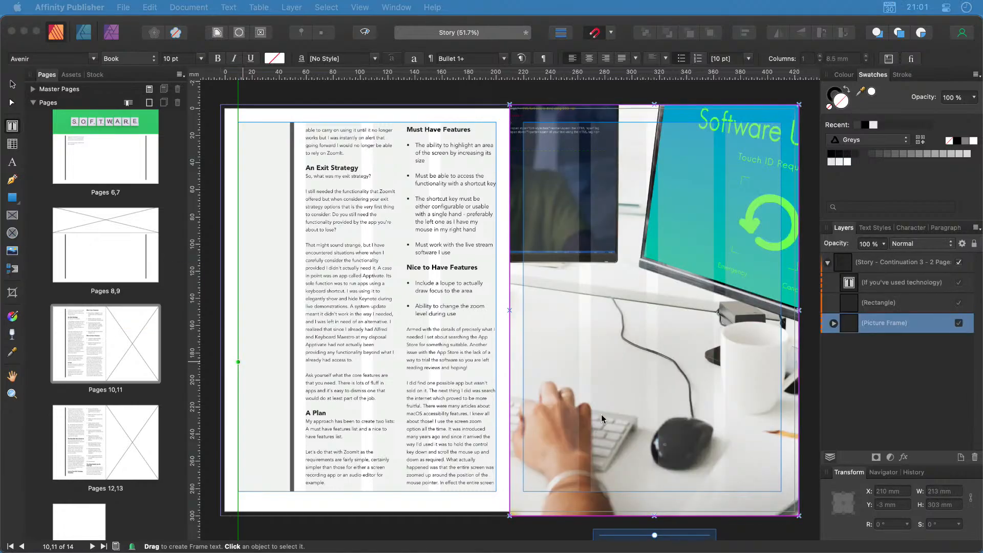
{"action": "left_click", "coordinate": [662, 306]}
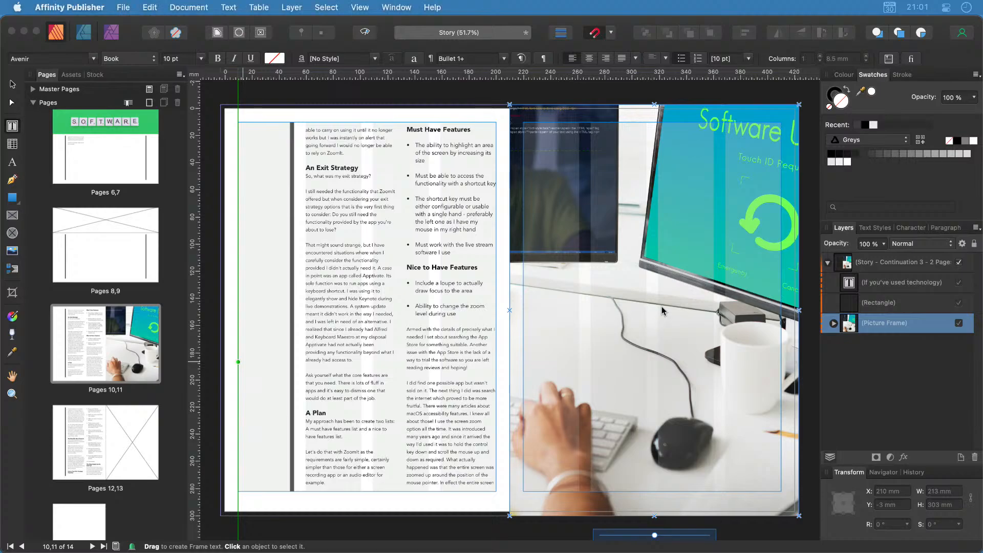
{"action": "left_click", "coordinate": [12, 84]}
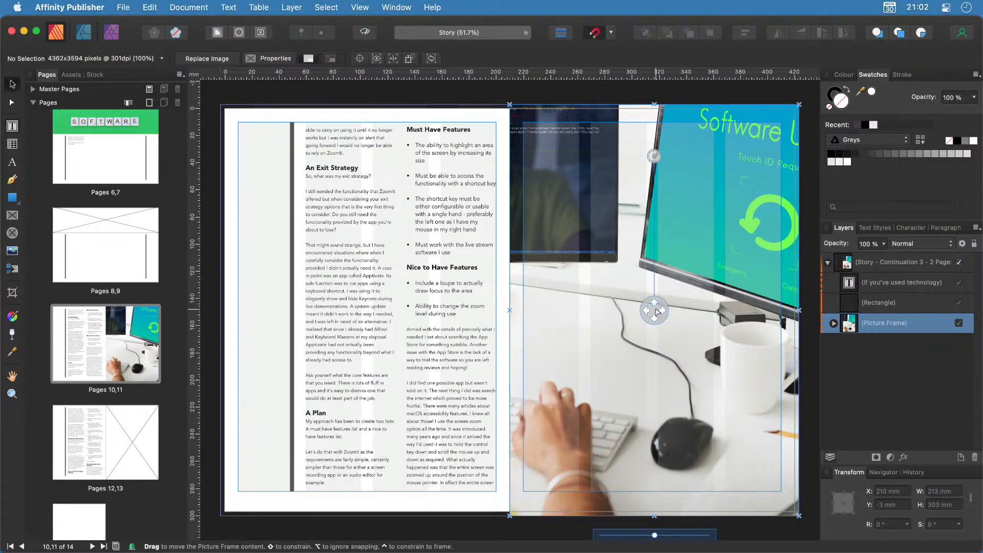
{"action": "left_click_drag", "start_coordinate": [657, 310], "coordinate": [552, 313]}
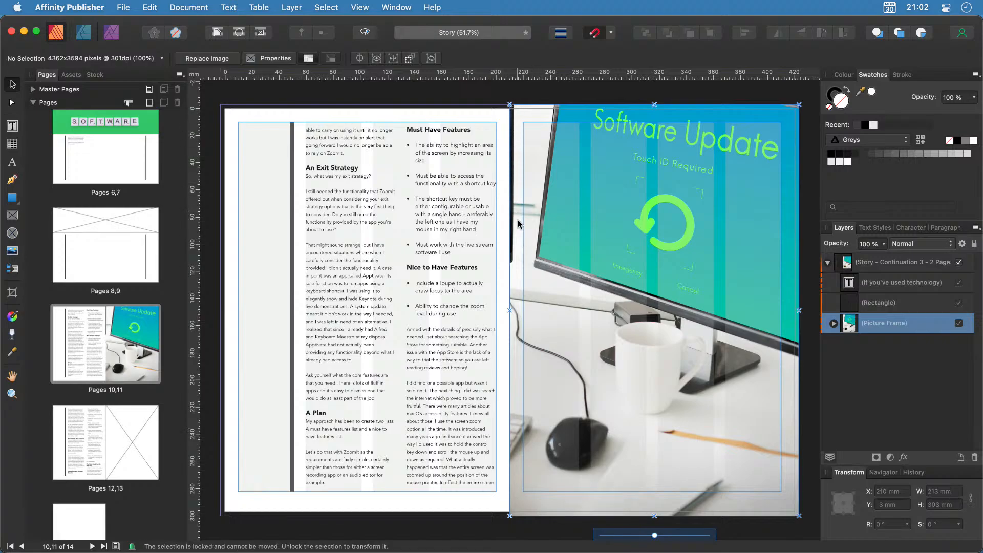
{"action": "left_click_drag", "start_coordinate": [655, 535], "coordinate": [660, 535]}
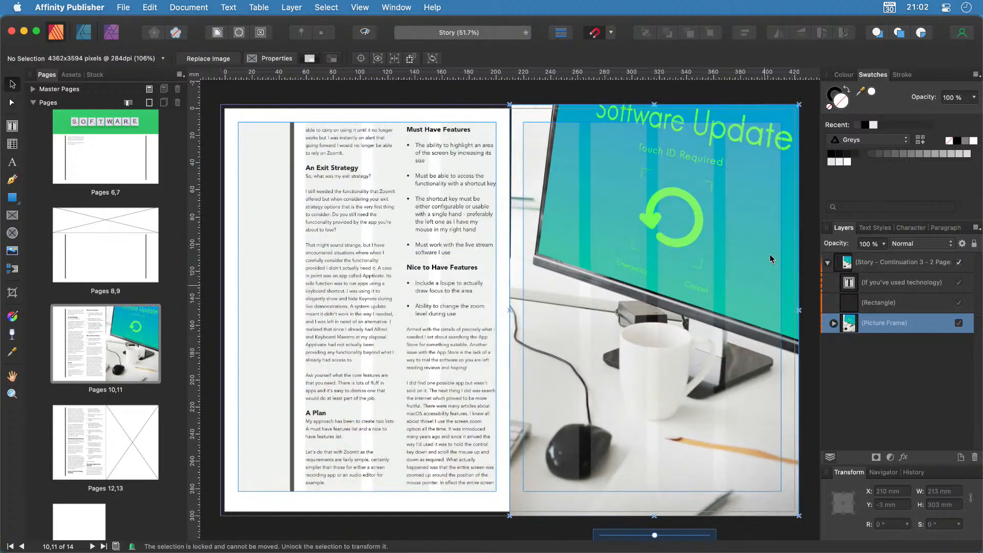
{"action": "left_click", "coordinate": [764, 244]}
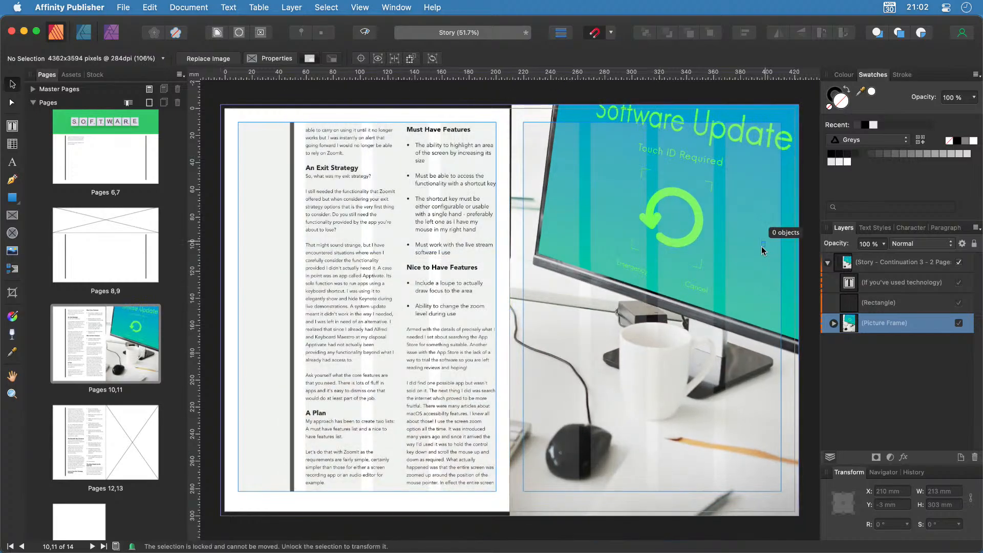
{"action": "left_click", "coordinate": [675, 304]}
{"action": "left_click_drag", "start_coordinate": [653, 318], "coordinate": [639, 328]}
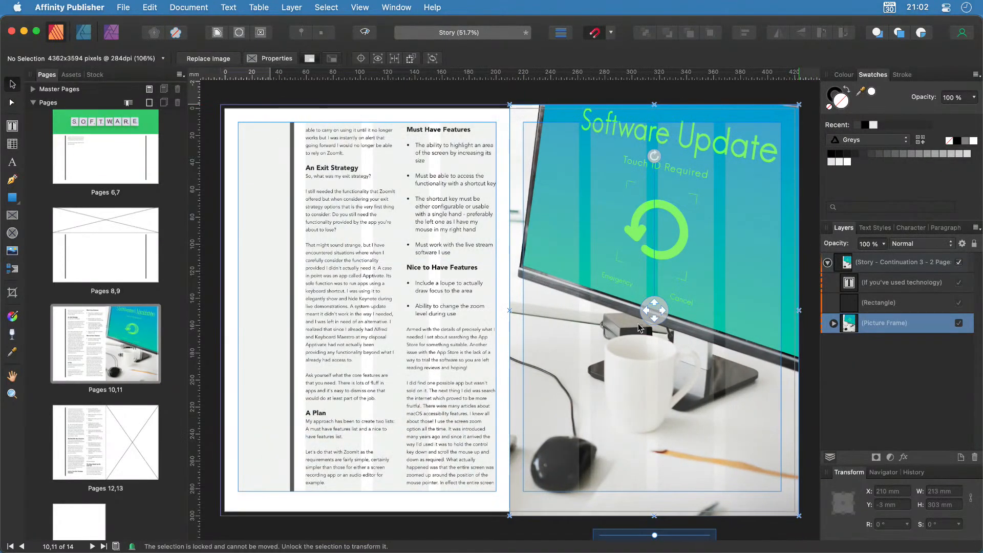
{"action": "left_click", "coordinate": [390, 531]}
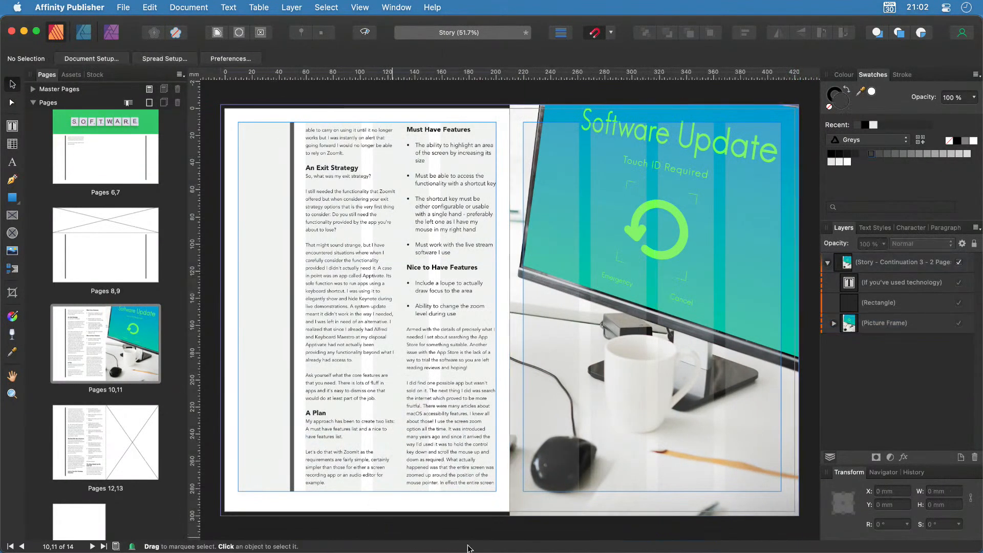
Preview the 10–11 spread without guides and save the document.
{"action": "key", "text": "ctrl+w"}
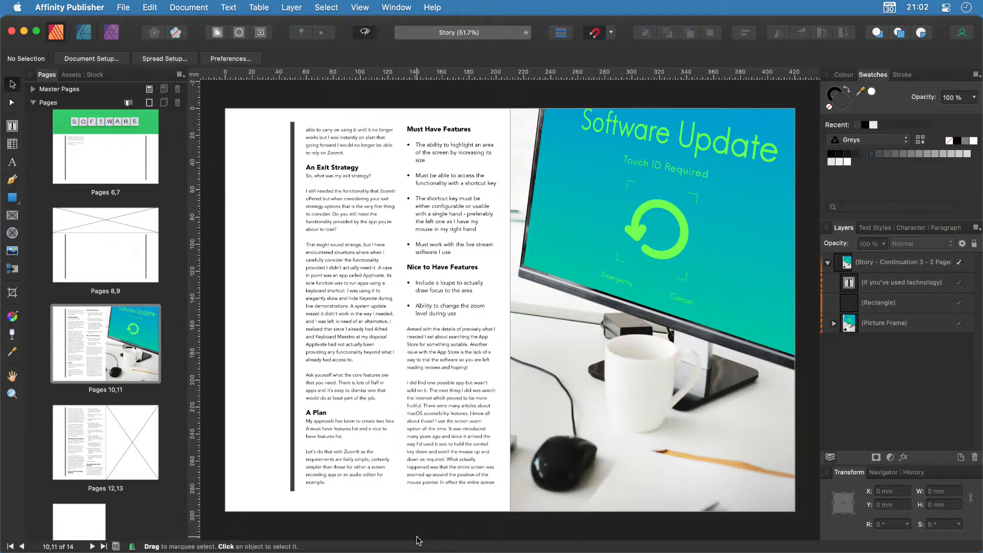
{"action": "key", "text": "super+s"}
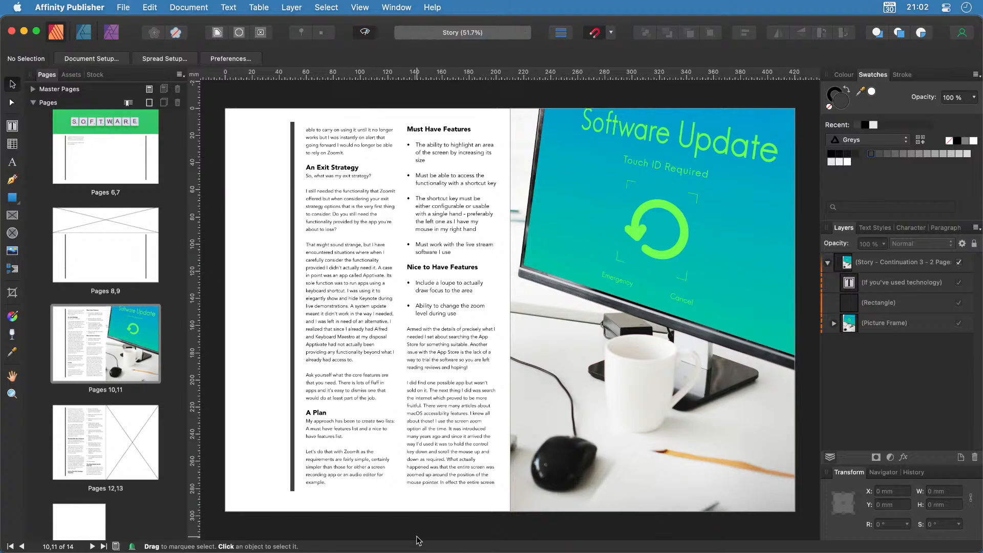
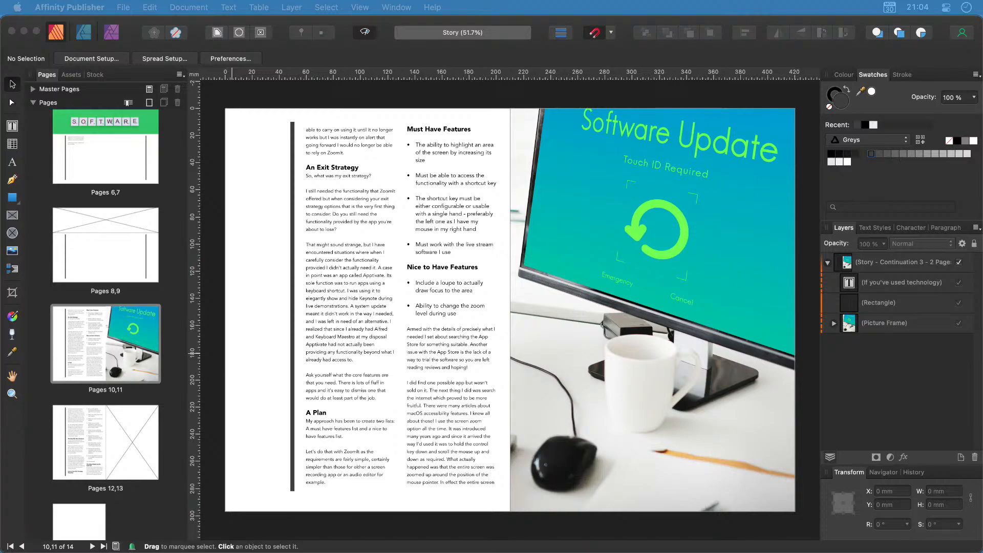
Return to the 10–11 spread and try, then discard, an artistic text object beside the column.
{"action": "left_click", "coordinate": [96, 135]}
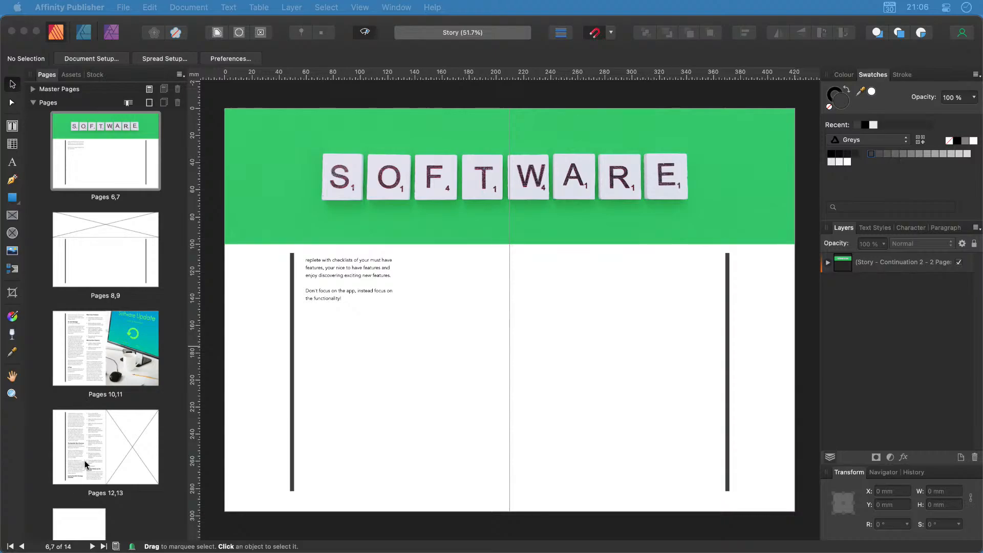
{"action": "left_click", "coordinate": [91, 356]}
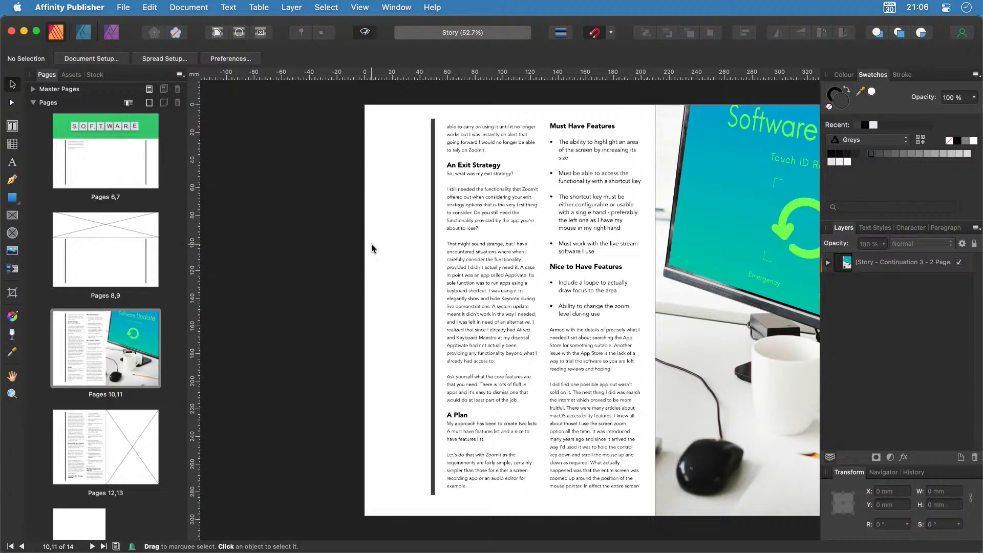
{"action": "left_click", "coordinate": [13, 163]}
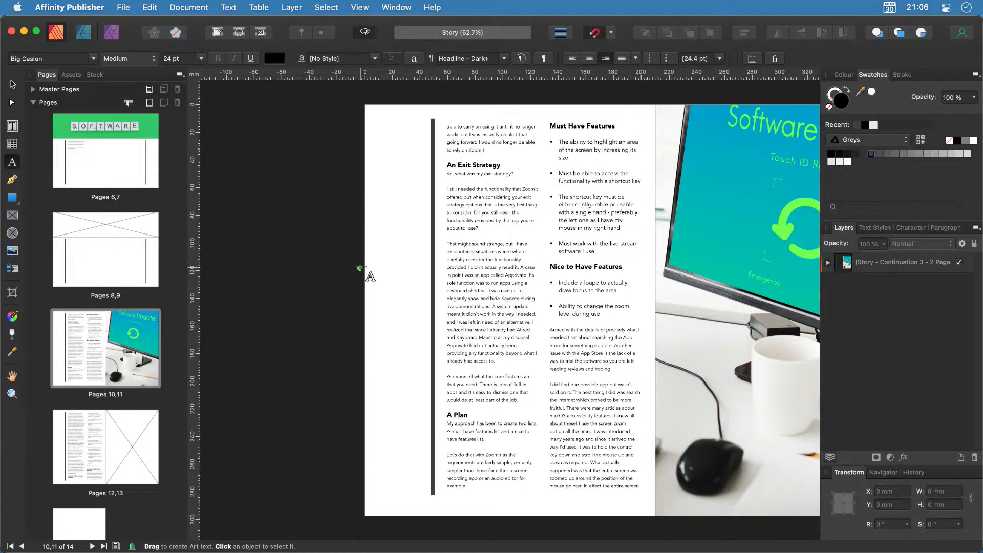
{"action": "left_click_drag", "start_coordinate": [382, 220], "coordinate": [389, 252]}
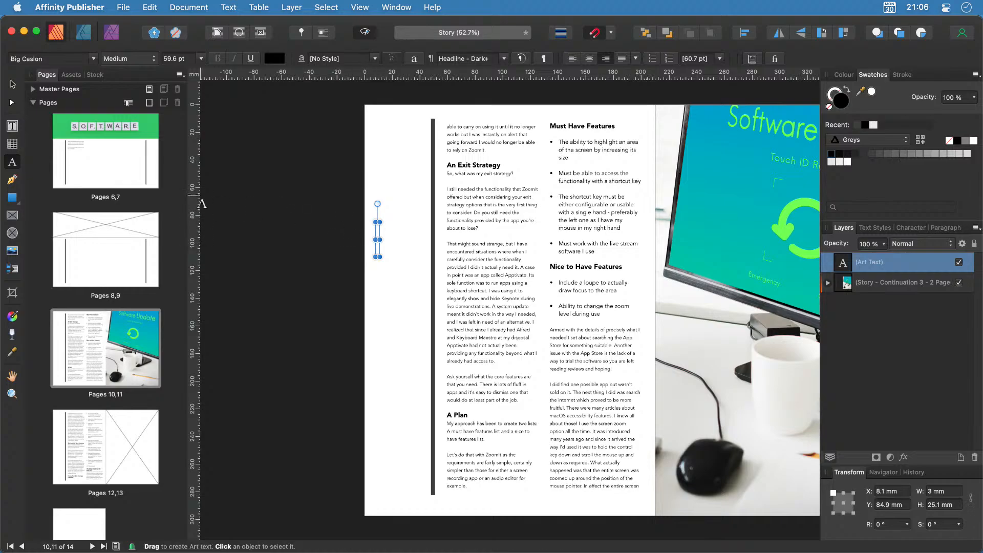
{"action": "left_click", "coordinate": [13, 88]}
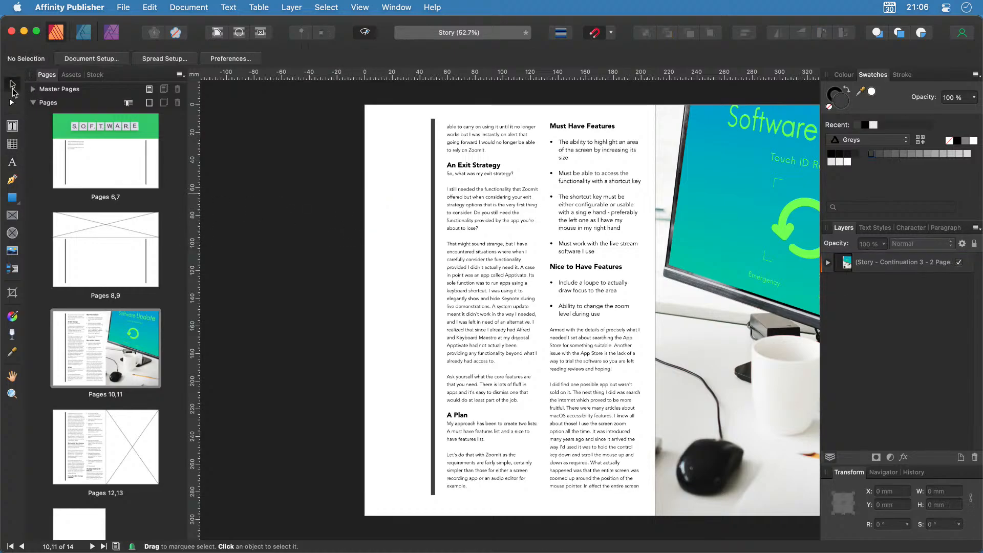
Draw a 38.9 × 20.5 mm text frame in page 10's left margin set to one column.
{"action": "left_click", "coordinate": [12, 126]}
{"action": "left_click_drag", "start_coordinate": [372, 200], "coordinate": [425, 228]}
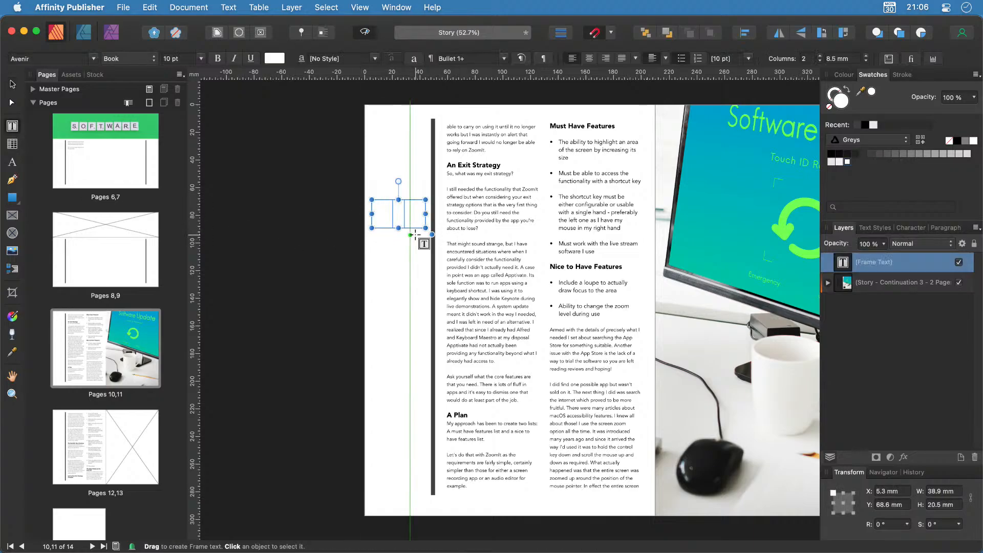
{"action": "left_click", "coordinate": [819, 60]}
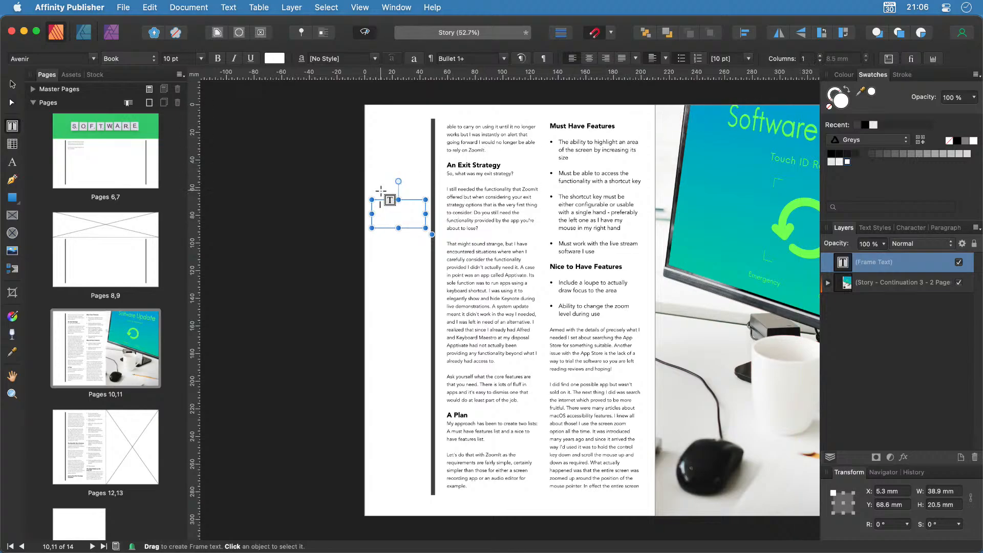
{"action": "scroll", "coordinate": [400, 200], "scroll_direction": "up", "scroll_amount": 2}
{"action": "scroll", "coordinate": [400, 201], "scroll_direction": "up", "scroll_amount": 2}
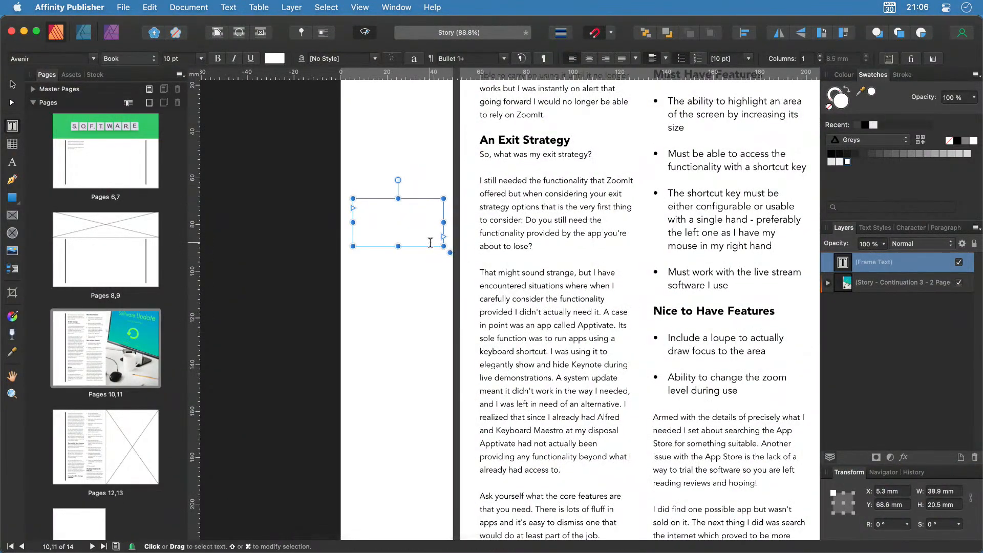
Type 'Nice to Have features!' into the margin frame and make its text black.
{"action": "type", "text": "M"}
{"action": "key", "text": "super+a"}
{"action": "key", "text": "Escape"}
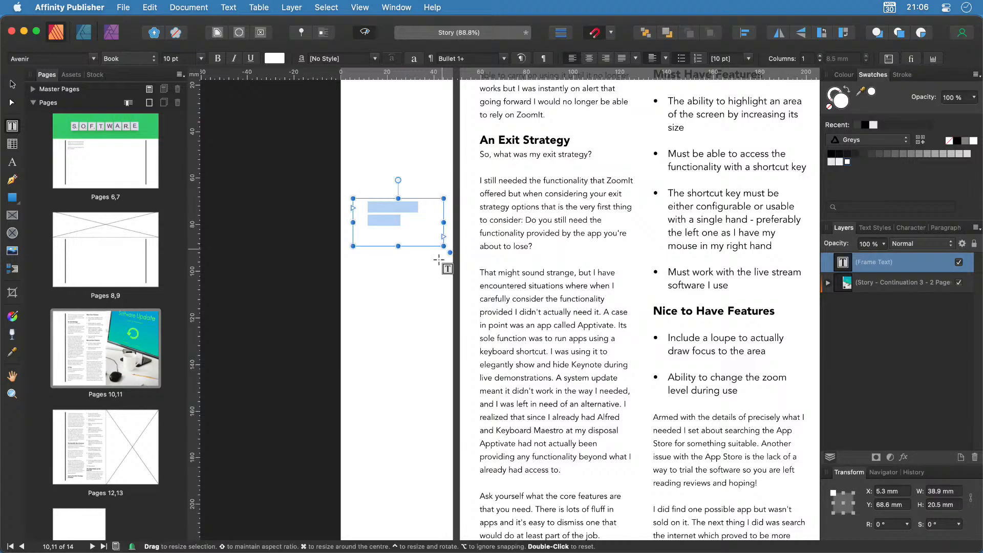
{"action": "left_click", "coordinate": [957, 141]}
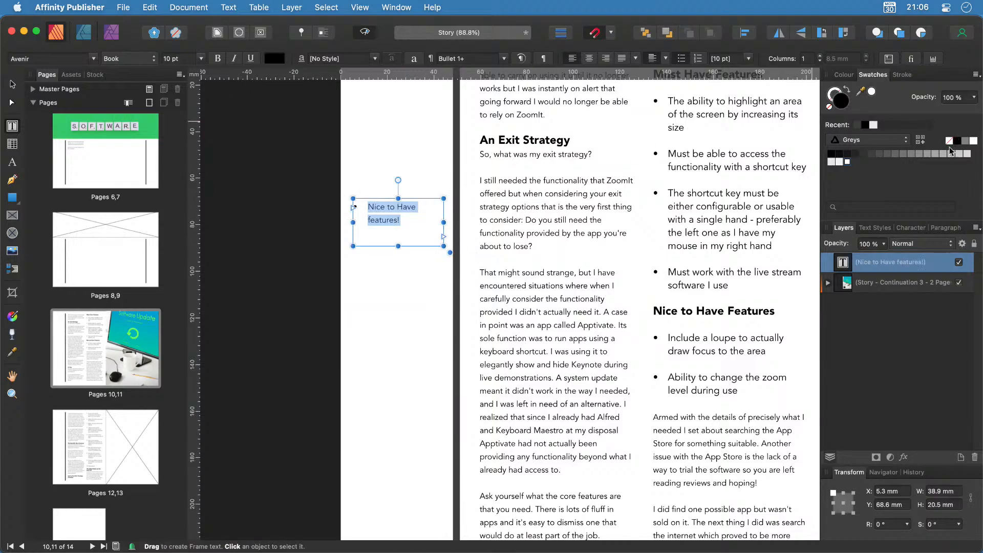
Set the heading text to 15 pt Big Caslon.
{"action": "left_click", "coordinate": [96, 60]}
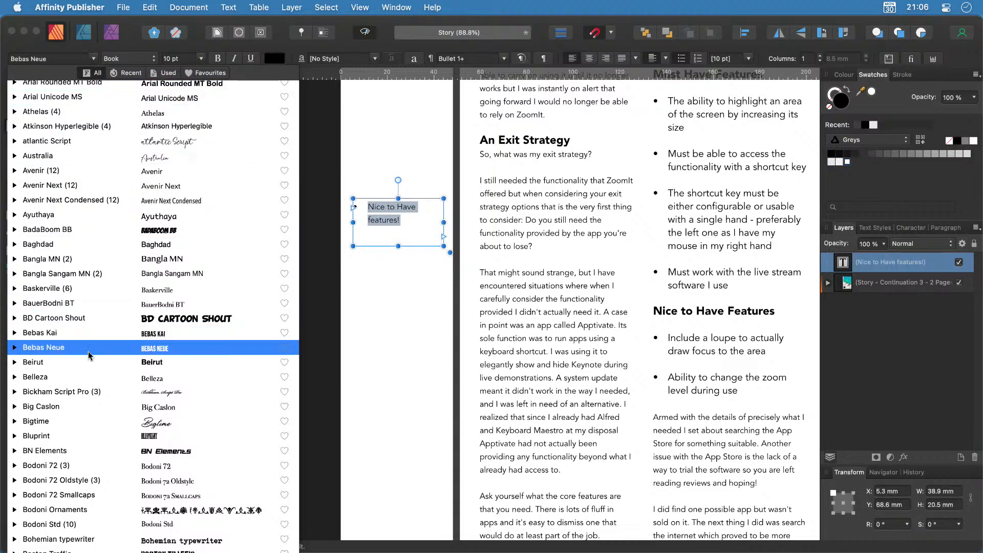
{"action": "left_click", "coordinate": [149, 407]}
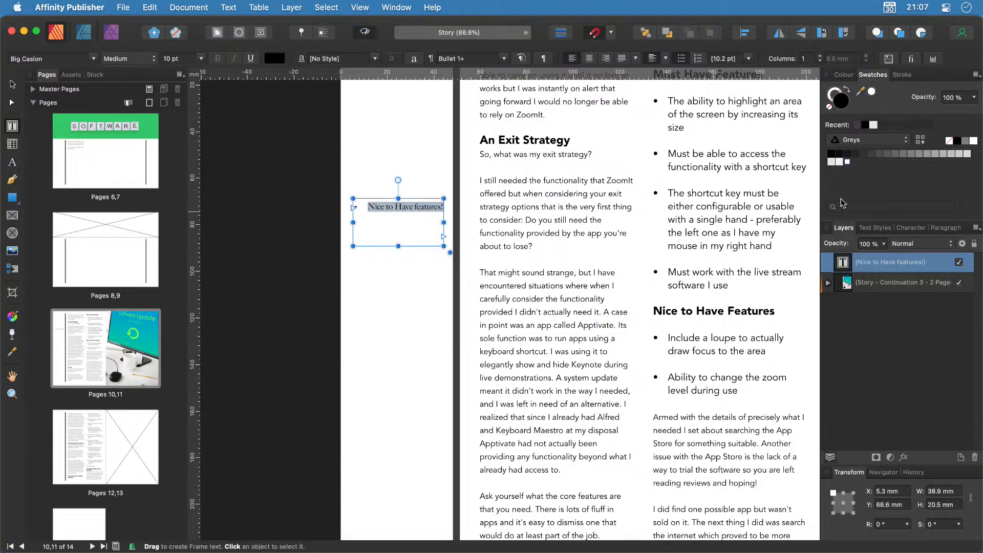
{"action": "left_click", "coordinate": [870, 228]}
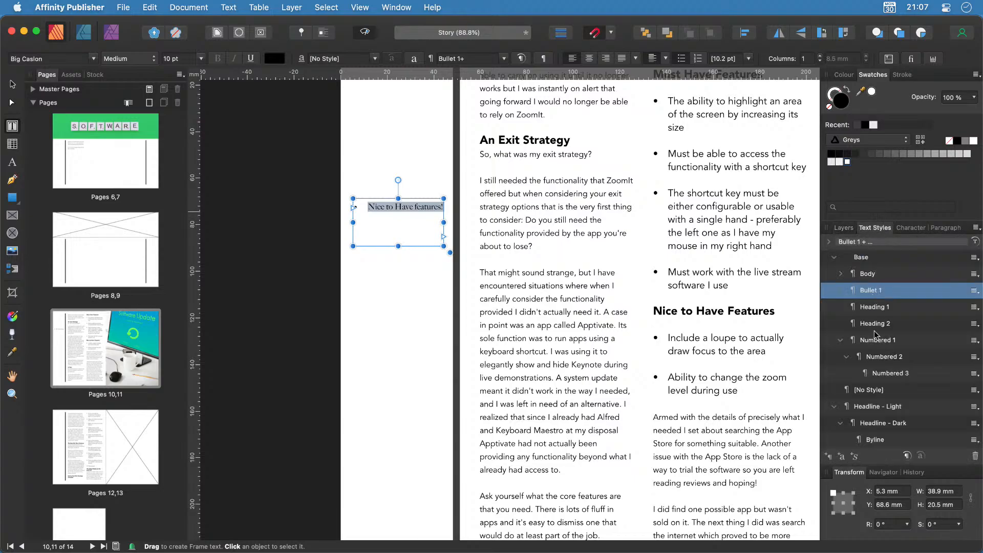
{"action": "left_click", "coordinate": [868, 275]}
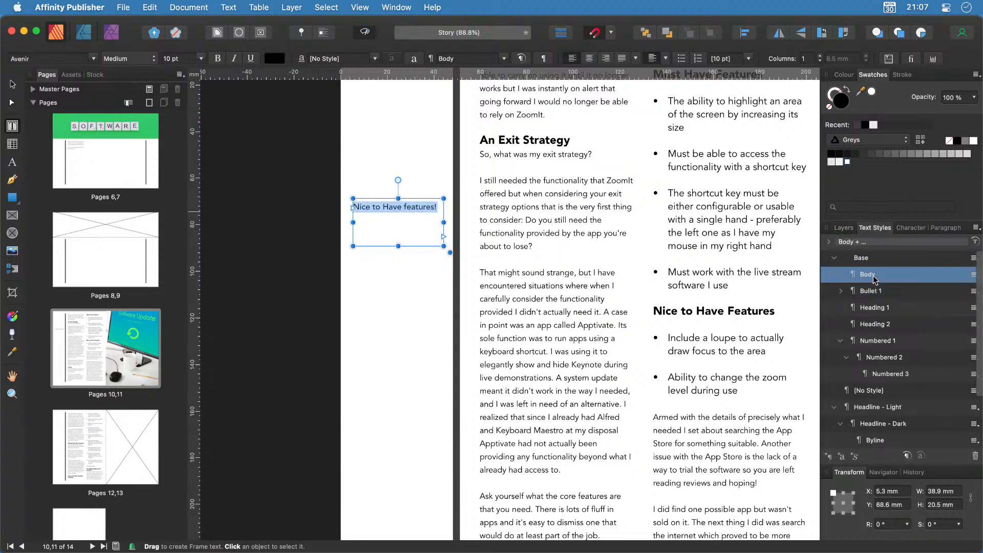
{"action": "left_click", "coordinate": [95, 59]}
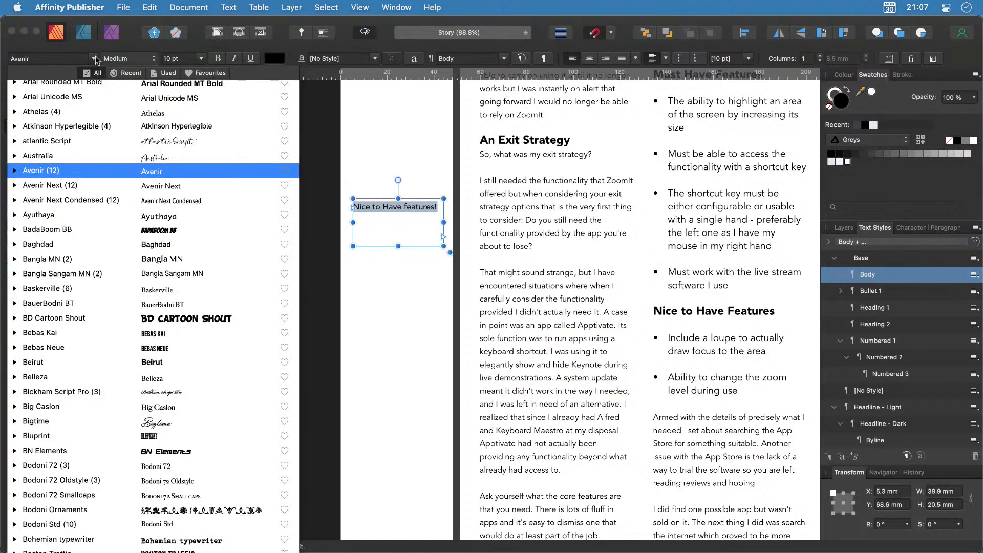
{"action": "left_click", "coordinate": [177, 112]}
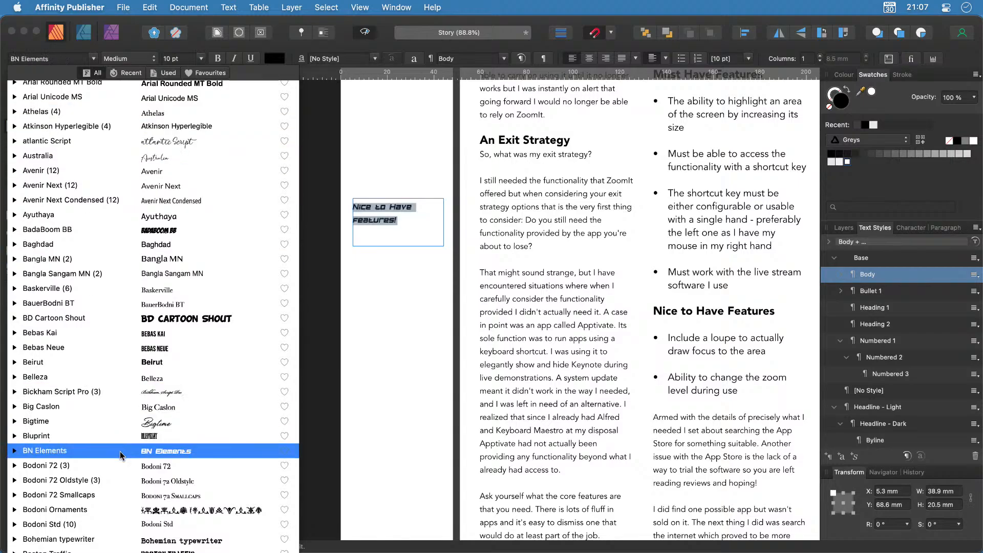
{"action": "left_click", "coordinate": [154, 407]}
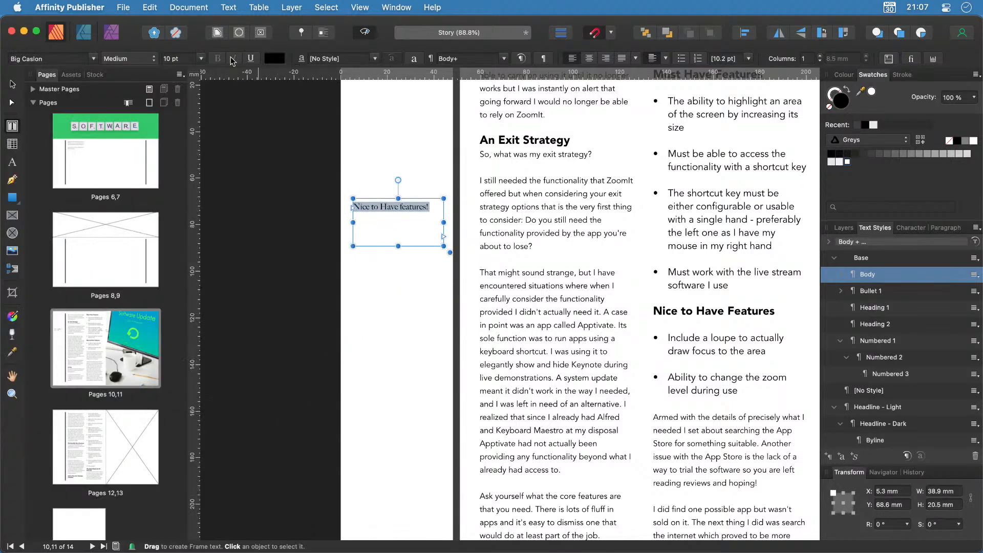
{"action": "left_click", "coordinate": [201, 58]}
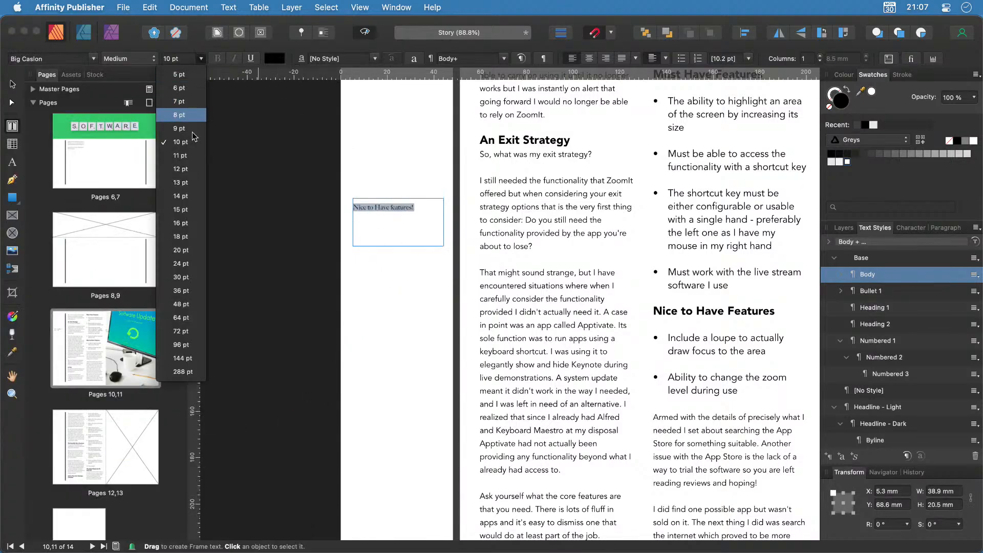
{"action": "left_click", "coordinate": [179, 209]}
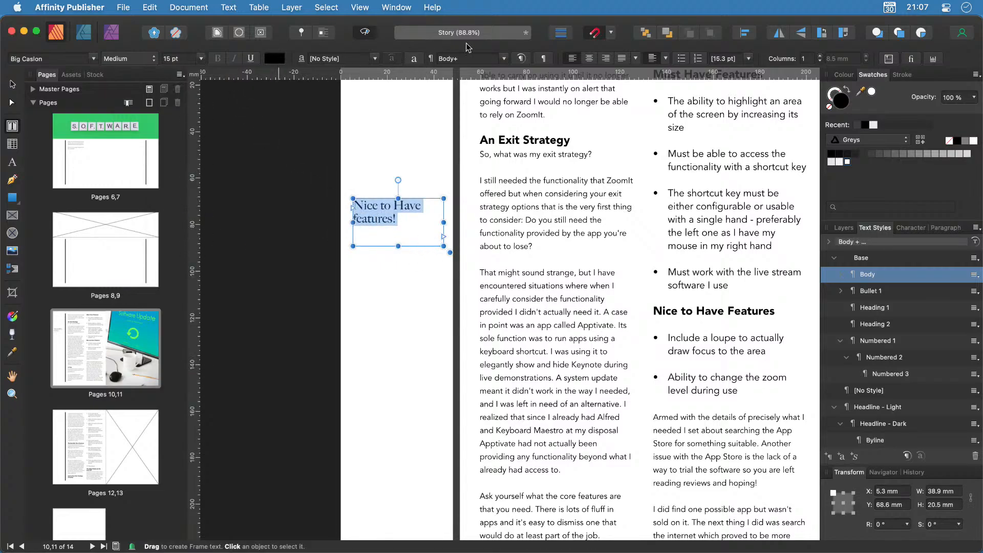
Centre the text horizontally and vertically in the frame, then deselect it.
{"action": "left_click", "coordinate": [589, 59]}
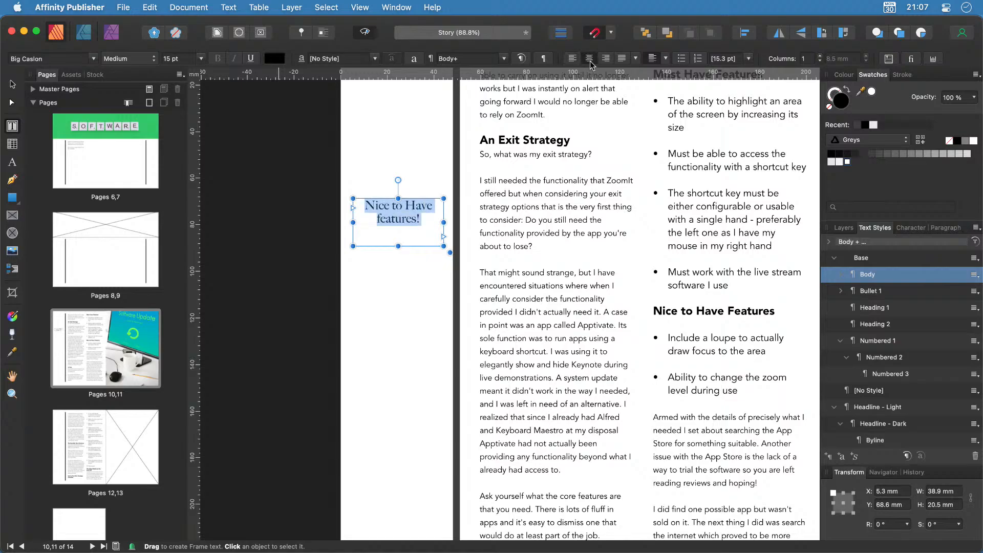
{"action": "left_click", "coordinate": [666, 58]}
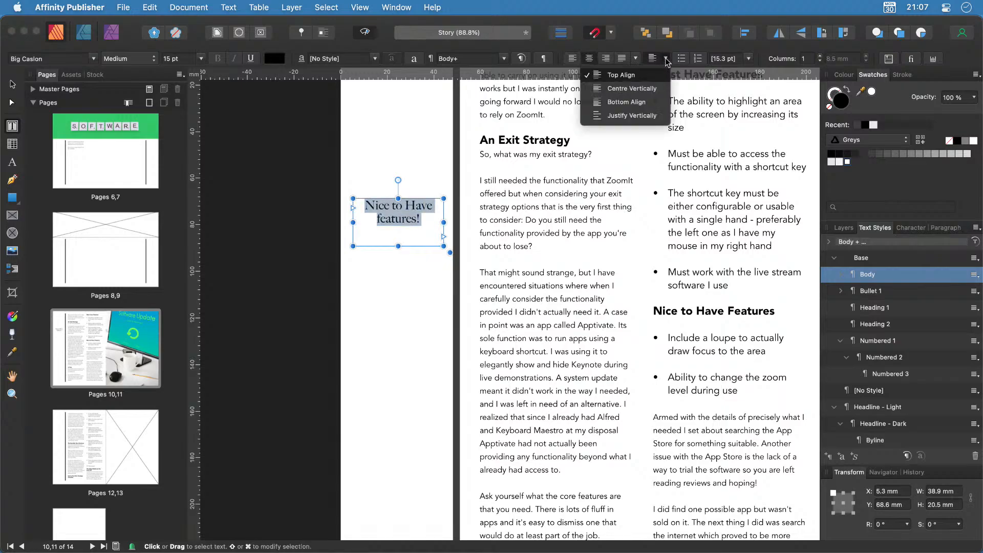
{"action": "left_click", "coordinate": [642, 88]}
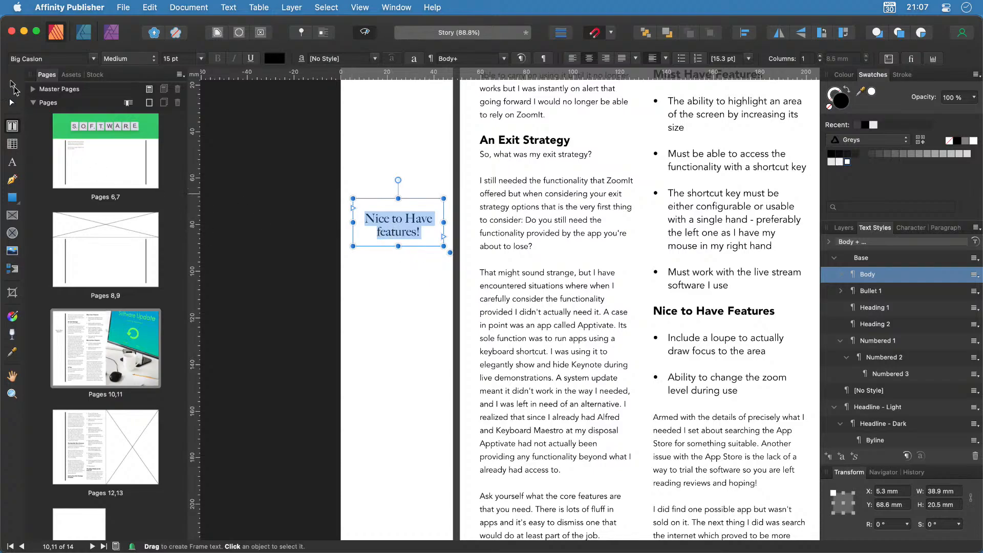
{"action": "left_click", "coordinate": [12, 84]}
{"action": "left_click", "coordinate": [392, 286]}
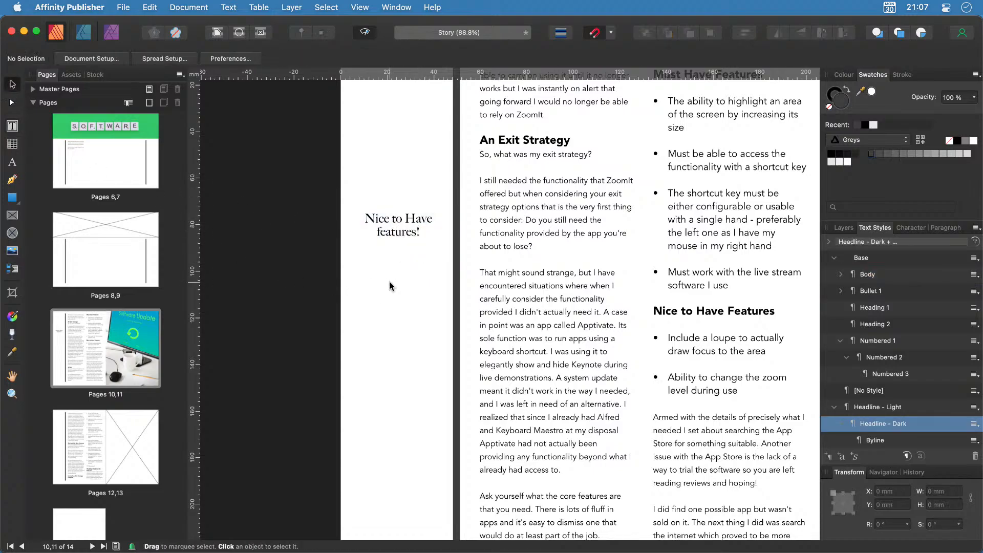
Move the heading frame slightly lower and browse the Paragraph panel's Spacing and Tab Stops sections.
{"action": "left_click", "coordinate": [397, 227]}
{"action": "left_click_drag", "start_coordinate": [397, 227], "coordinate": [397, 240]}
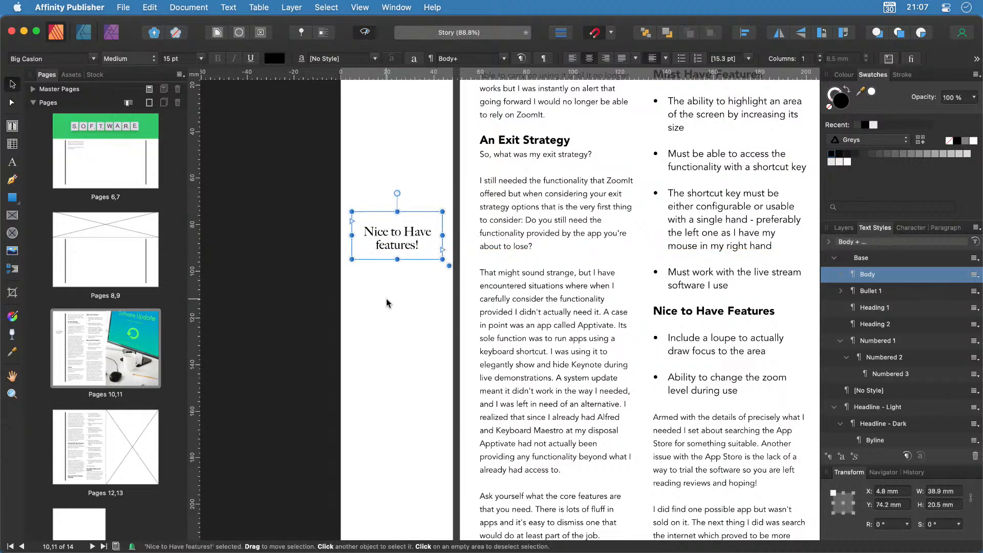
{"action": "left_click", "coordinate": [945, 228]}
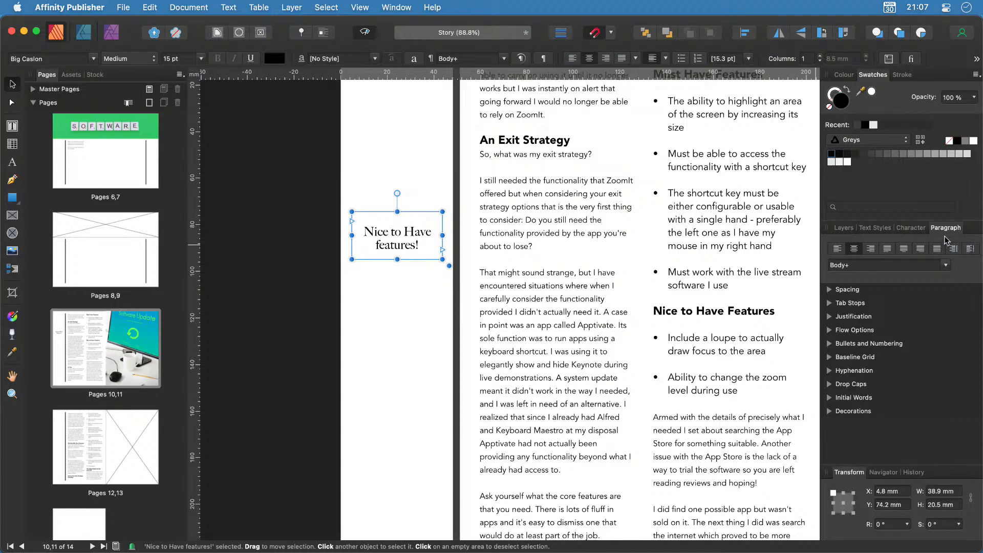
{"action": "left_click", "coordinate": [829, 290]}
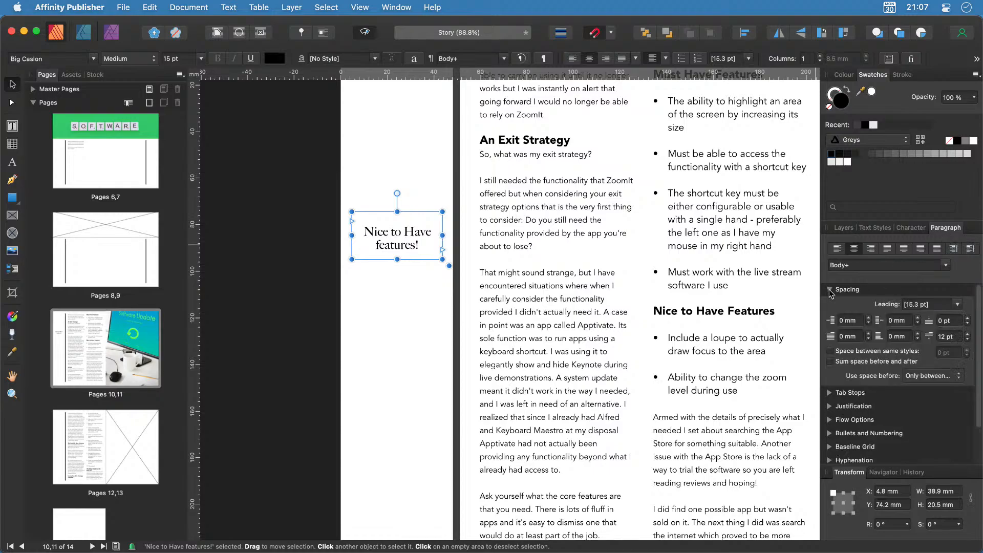
{"action": "left_click", "coordinate": [830, 393]}
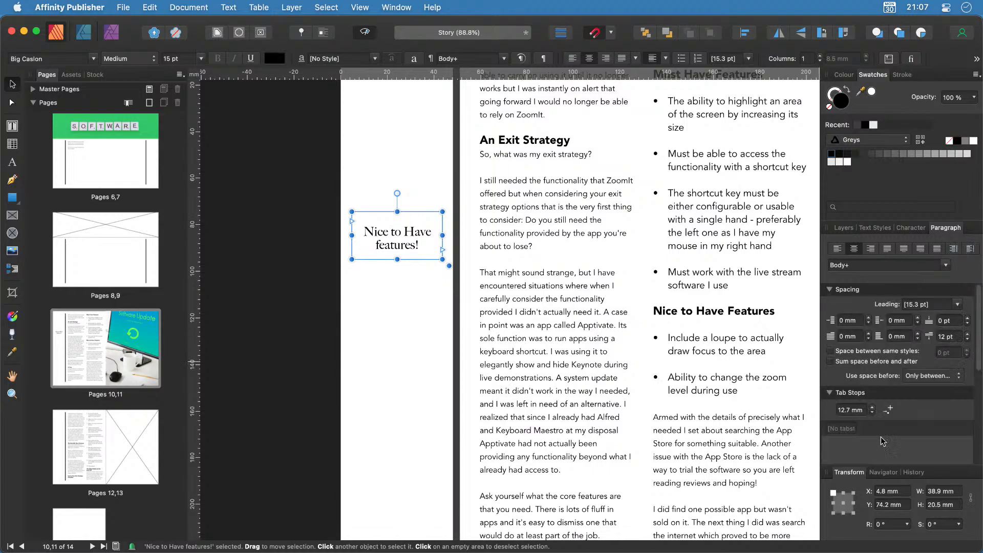
{"action": "left_click", "coordinate": [829, 291]}
{"action": "left_click", "coordinate": [829, 304]}
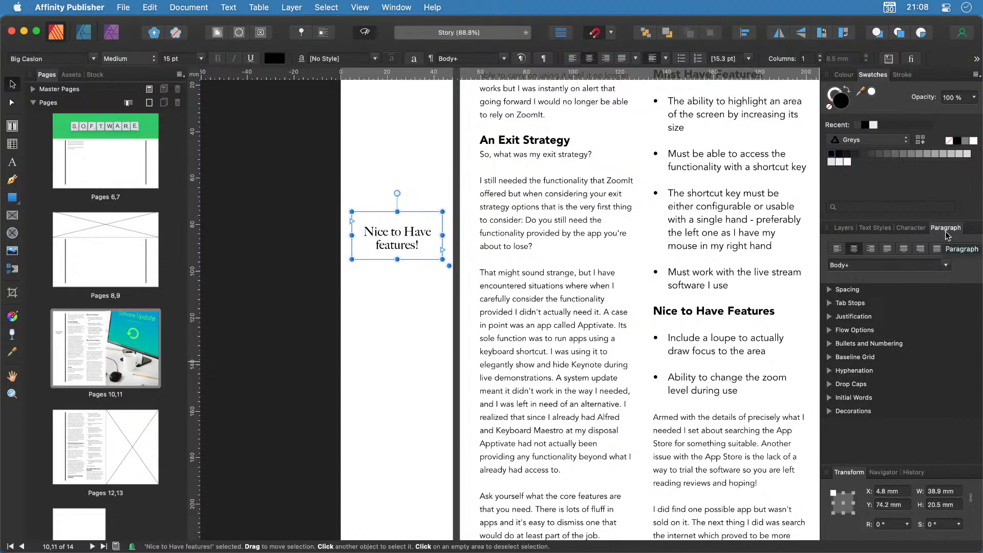
Add Decorations rule lines above and below the heading text.
{"action": "left_click", "coordinate": [829, 411]}
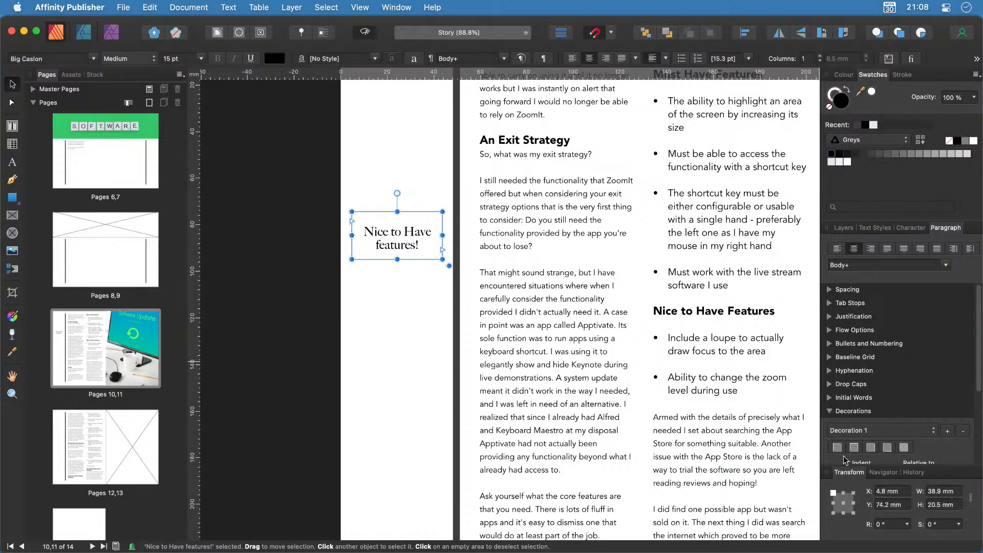
{"action": "left_click", "coordinate": [856, 449]}
{"action": "left_click", "coordinate": [886, 450]}
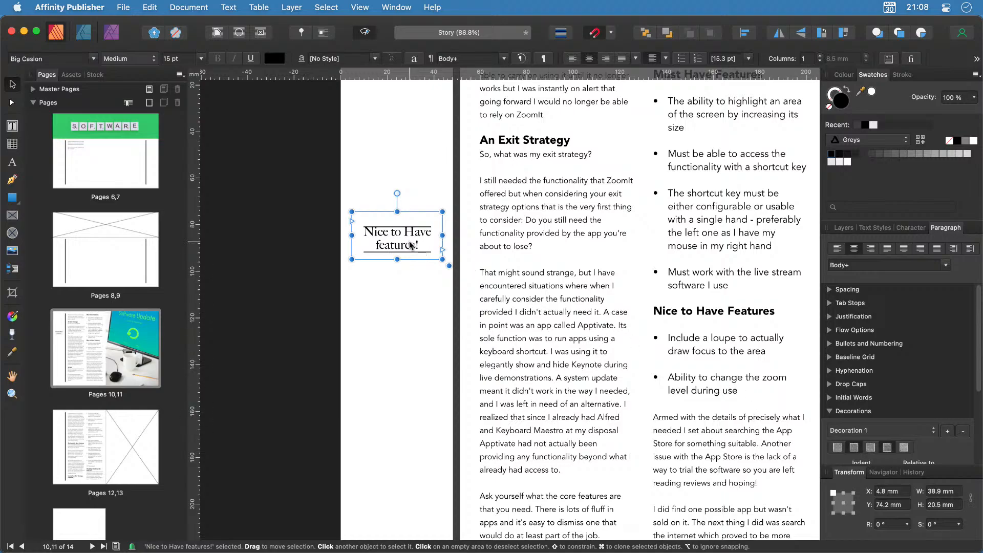
Make the heading rules 3 pt thick, with the top offset -2 mm and the bottom -1 mm.
{"action": "scroll", "coordinate": [400, 242], "scroll_direction": "up", "scroll_amount": 8}
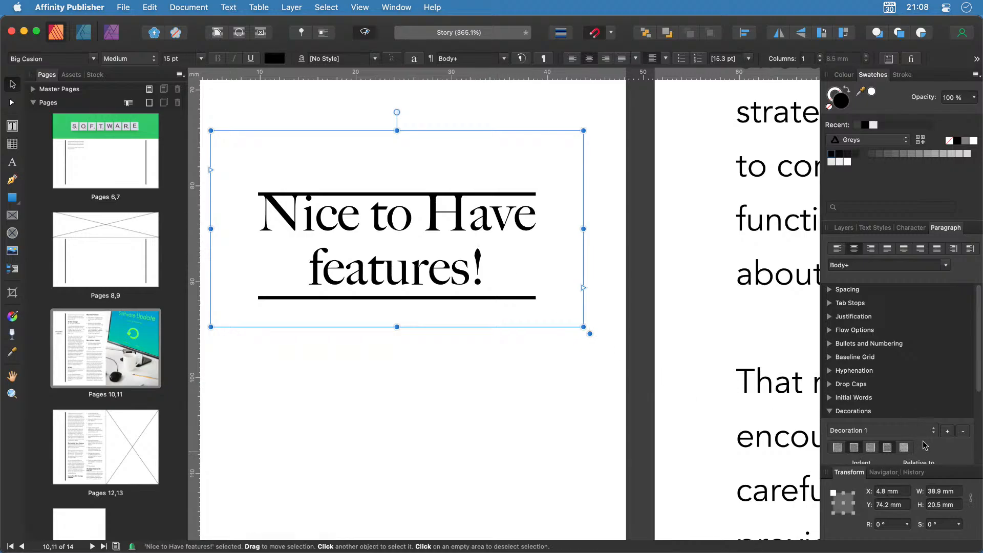
{"action": "left_click_drag", "start_coordinate": [979, 374], "coordinate": [978, 473]}
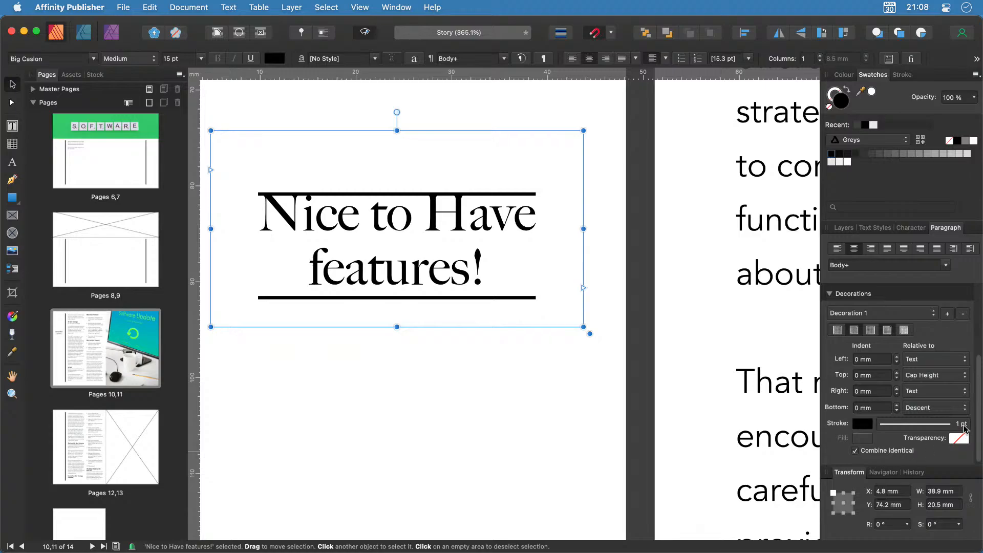
{"action": "left_click", "coordinate": [963, 426]}
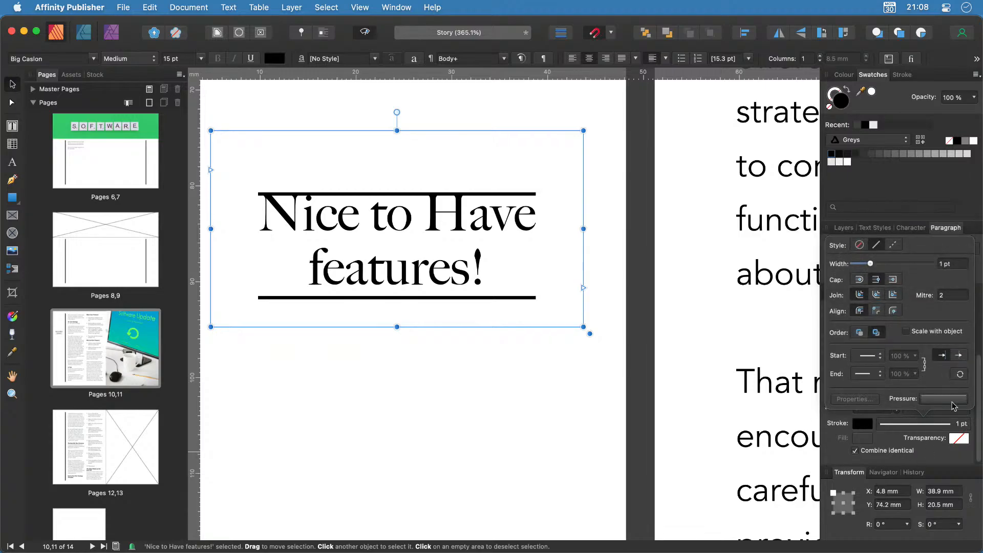
{"action": "left_click_drag", "start_coordinate": [871, 267], "coordinate": [875, 267]}
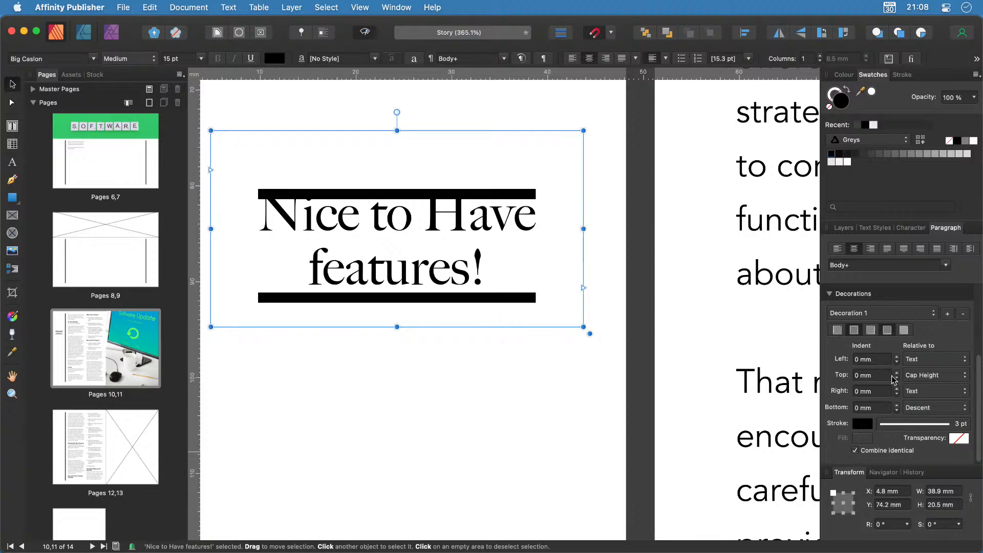
{"action": "left_click", "coordinate": [897, 379]}
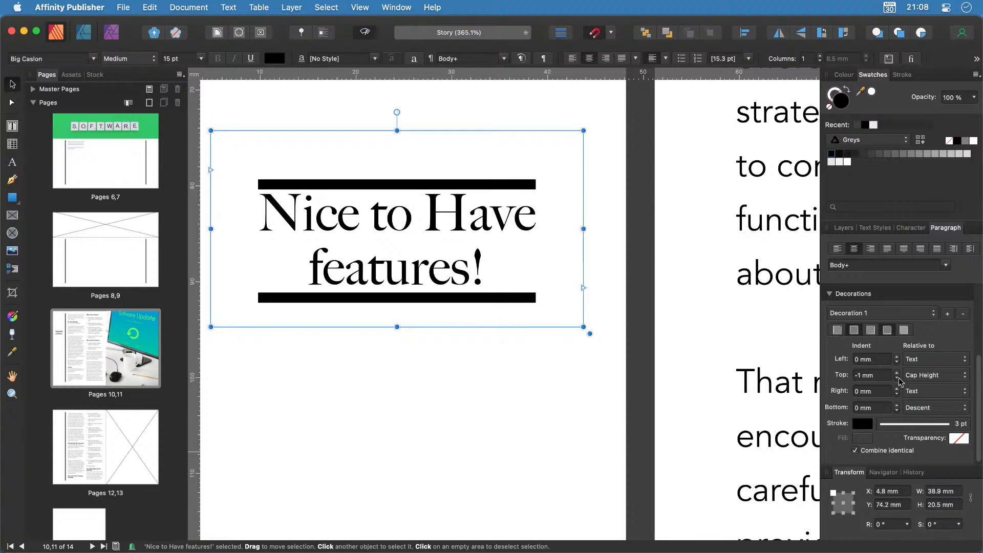
{"action": "left_click", "coordinate": [897, 379]}
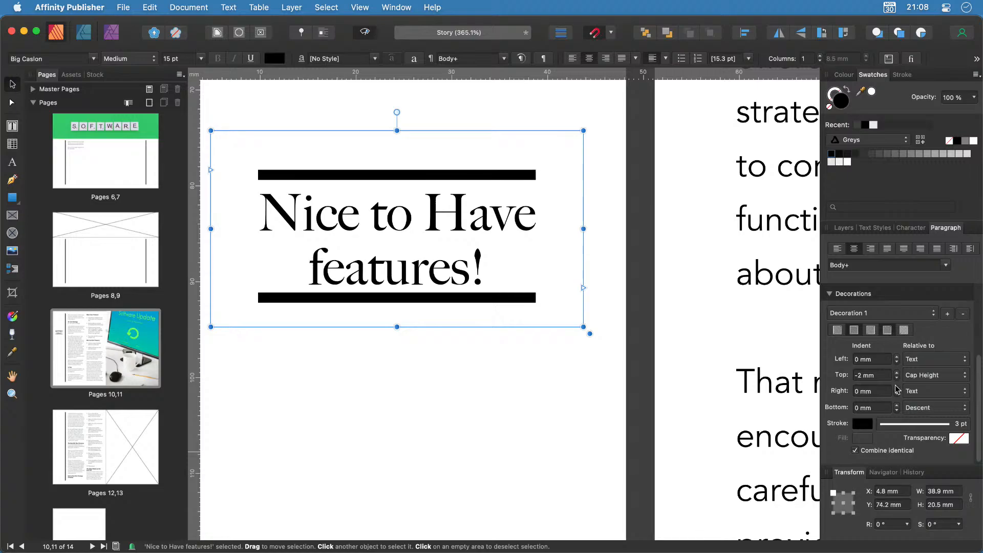
{"action": "left_click", "coordinate": [898, 411]}
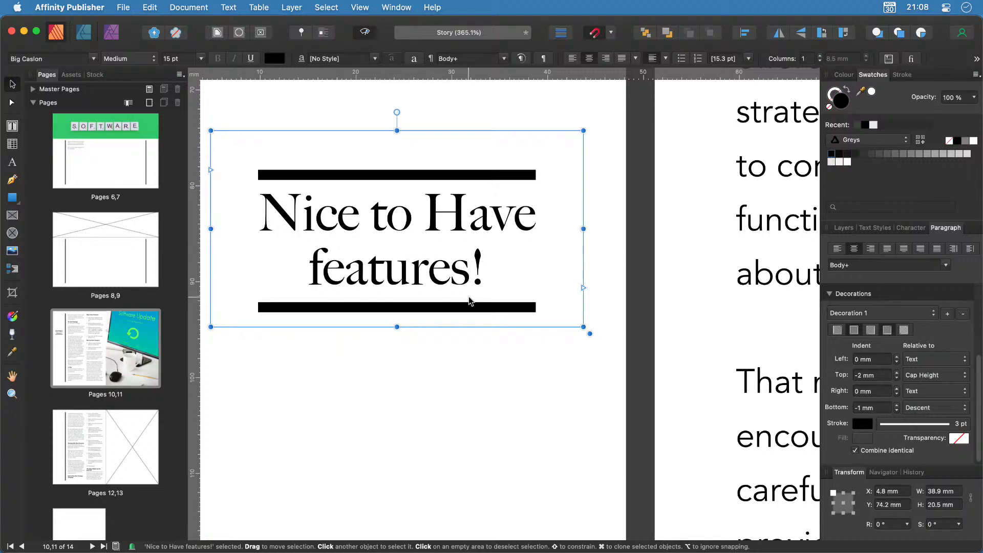
{"action": "scroll", "coordinate": [470, 301], "scroll_direction": "down", "scroll_amount": 10}
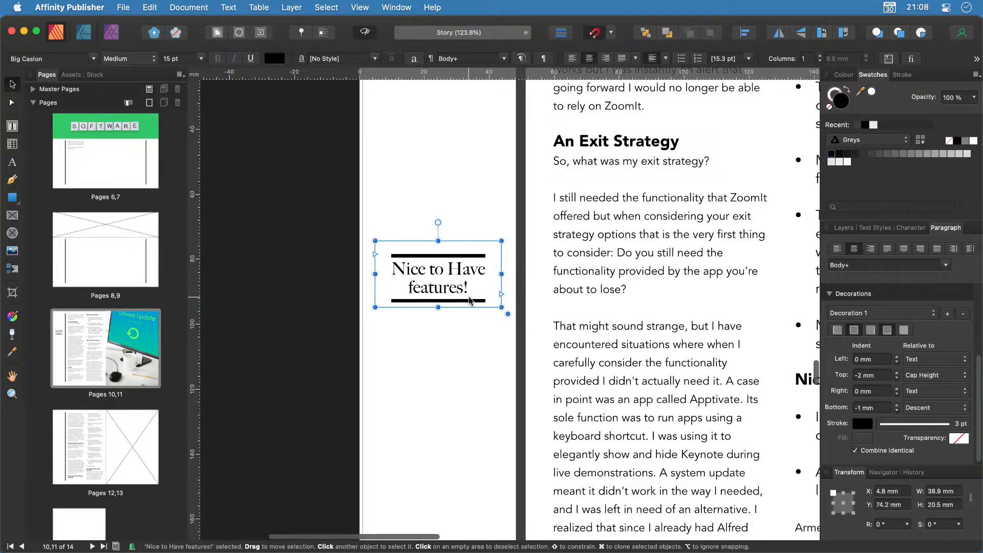
Move the heading box onto the body column and set its text wrap to Jump after trying Square.
{"action": "scroll", "coordinate": [469, 301], "scroll_direction": "right", "scroll_amount": 3}
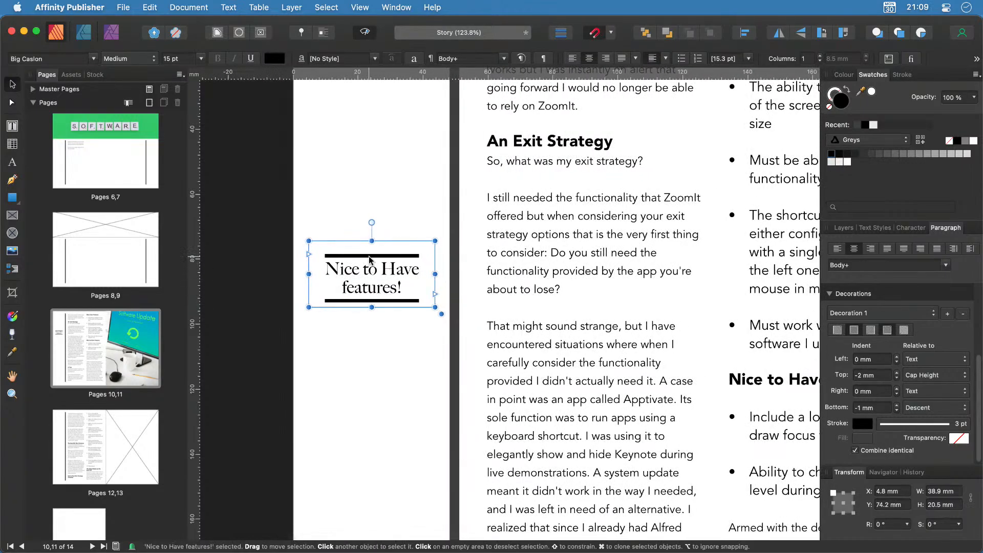
{"action": "left_click_drag", "start_coordinate": [391, 242], "coordinate": [593, 364]}
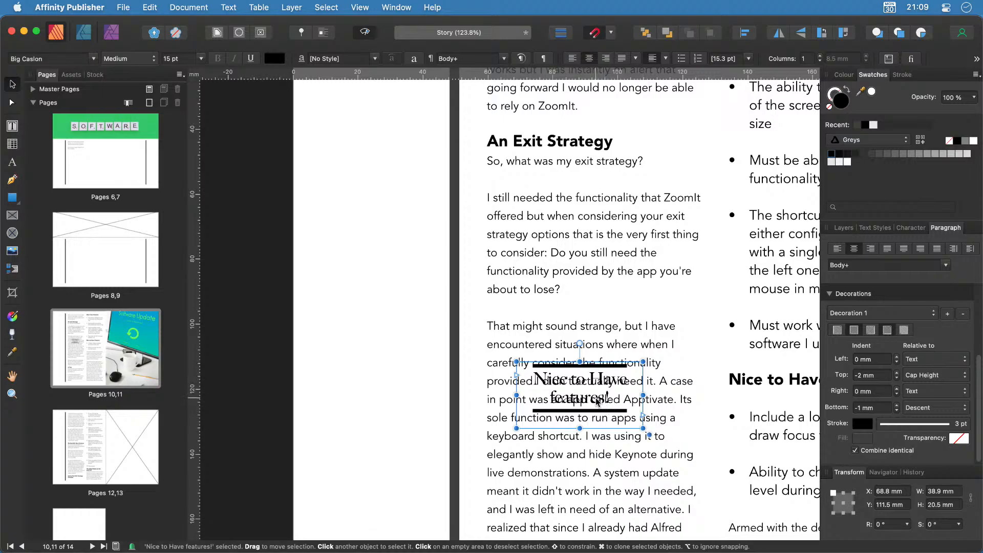
{"action": "left_click", "coordinate": [220, 32]}
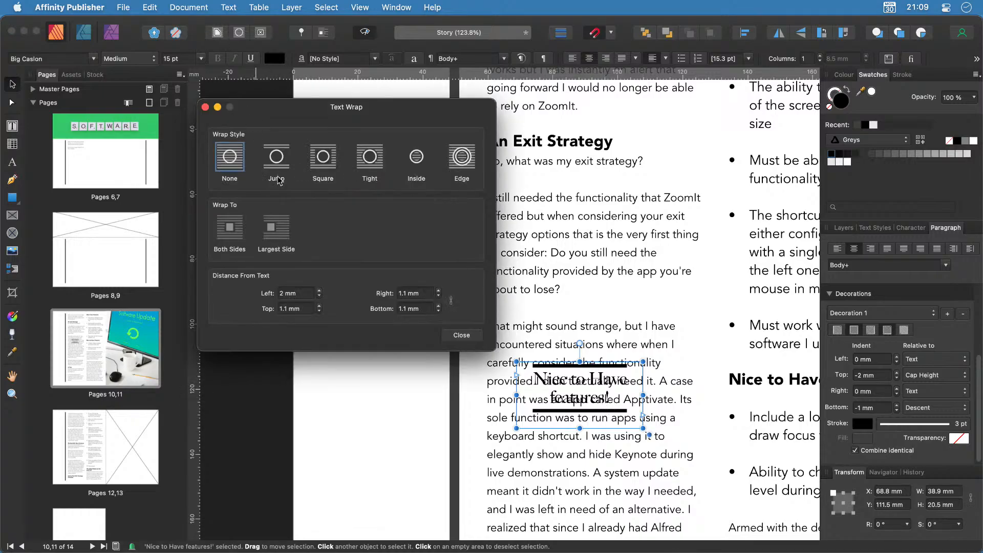
{"action": "left_click", "coordinate": [325, 160]}
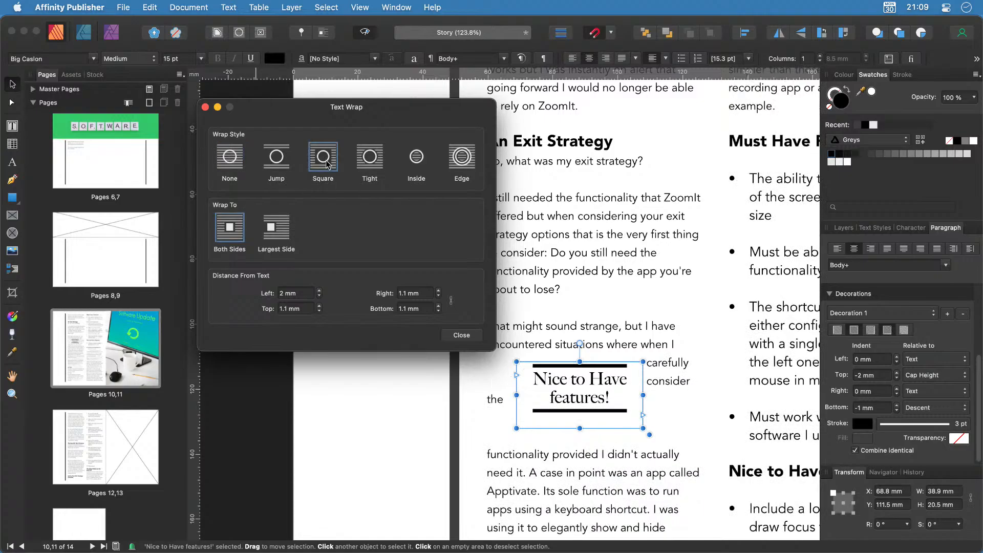
{"action": "left_click_drag", "start_coordinate": [387, 111], "coordinate": [284, 89]}
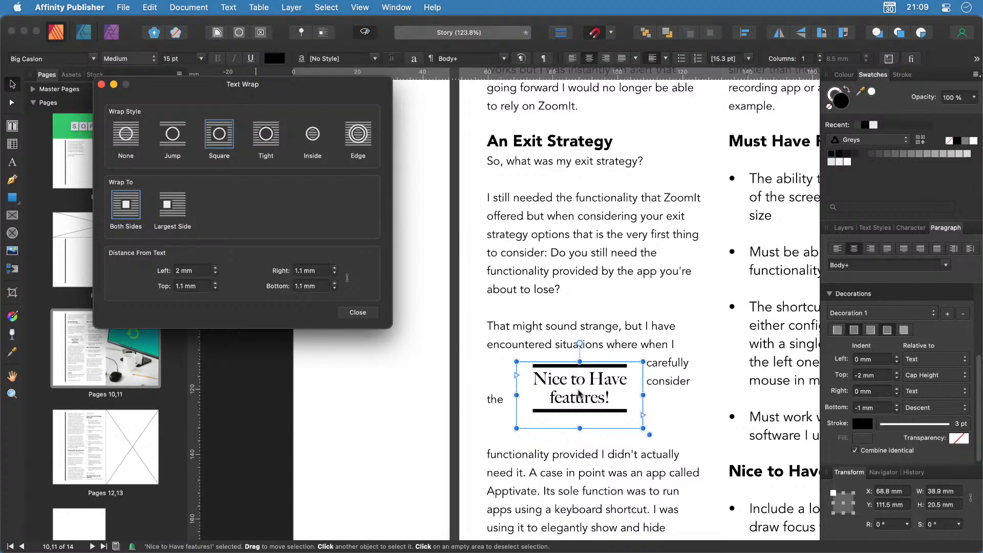
{"action": "left_click", "coordinate": [187, 141]}
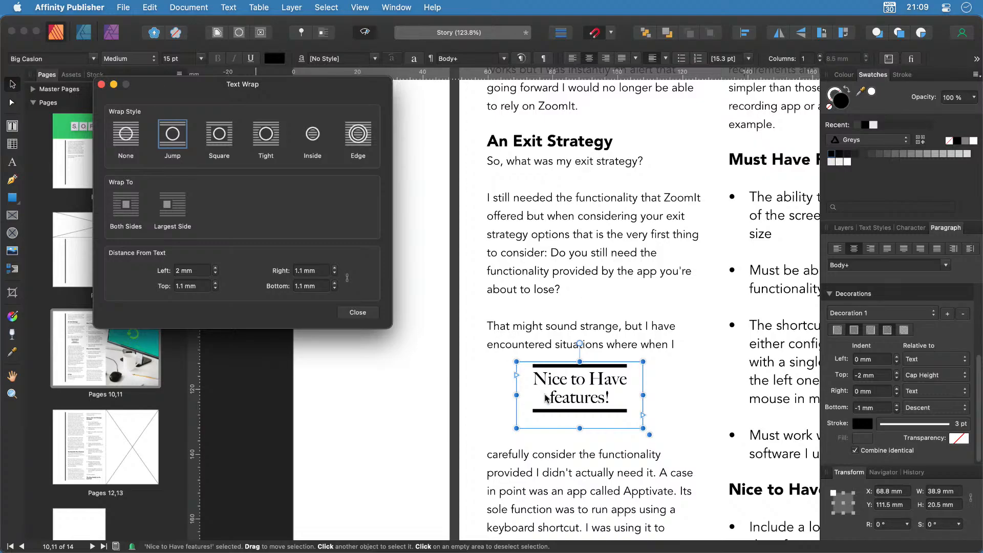
{"action": "left_click", "coordinate": [358, 312]}
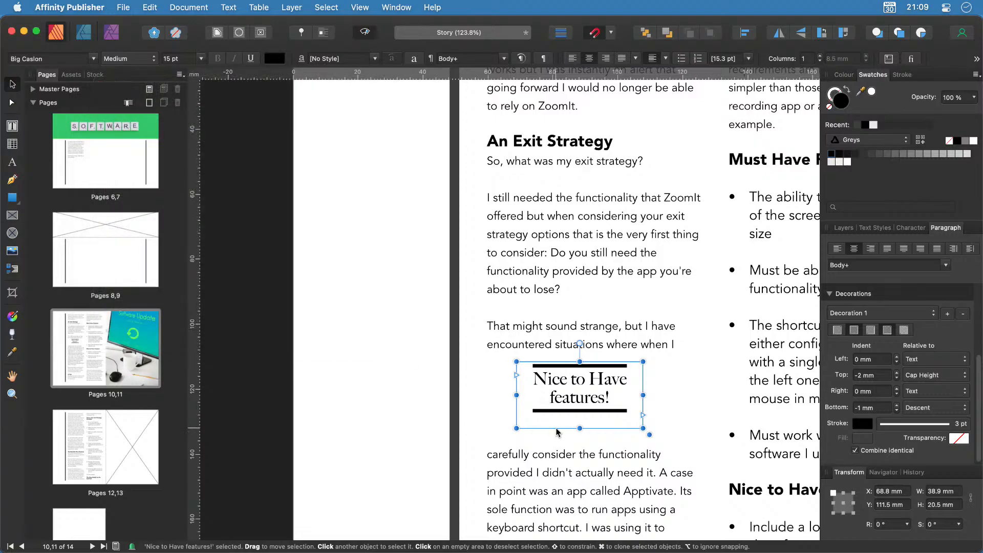
Drag the heading frame further down the body text column.
{"action": "scroll", "coordinate": [668, 423], "scroll_direction": "right", "scroll_amount": 2}
{"action": "scroll", "coordinate": [668, 423], "scroll_direction": "right", "scroll_amount": 10}
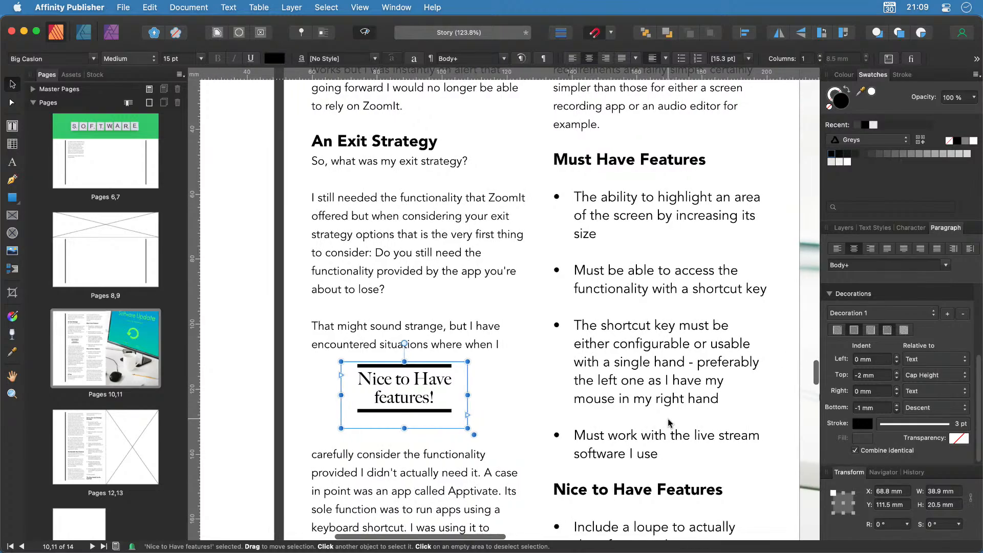
{"action": "scroll", "coordinate": [410, 423], "scroll_direction": "down", "scroll_amount": 2}
{"action": "scroll", "coordinate": [410, 423], "scroll_direction": "down", "scroll_amount": 3}
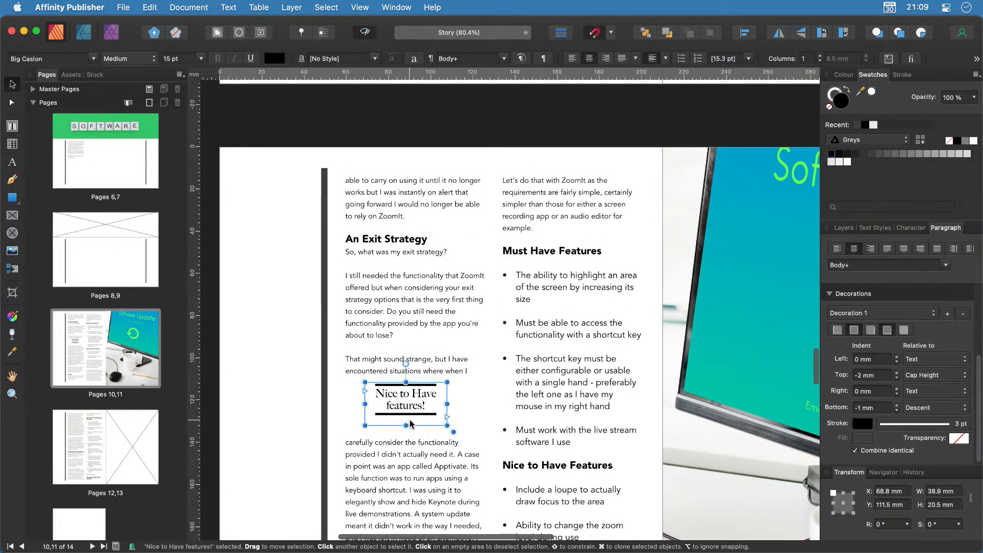
{"action": "scroll", "coordinate": [409, 420], "scroll_direction": "down", "scroll_amount": 2}
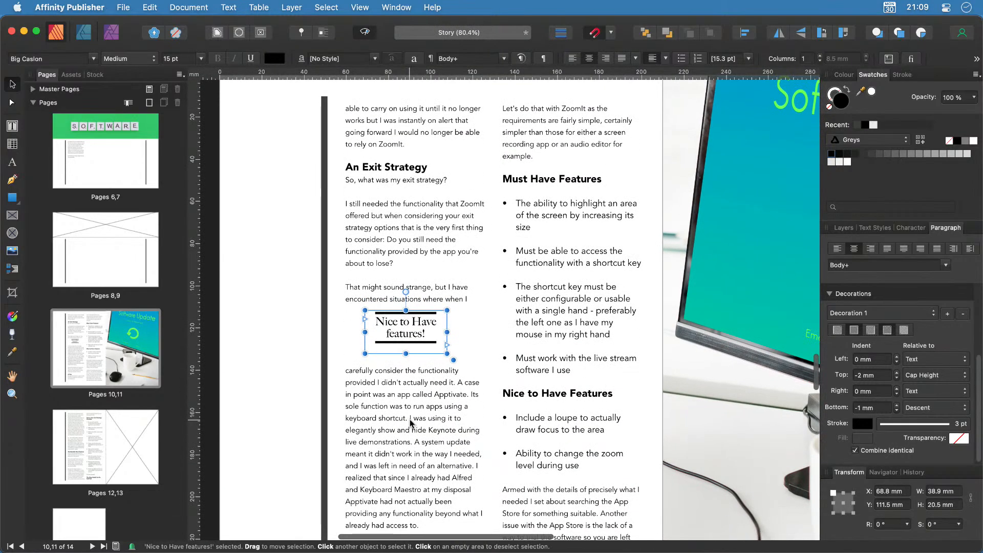
{"action": "left_click_drag", "start_coordinate": [411, 346], "coordinate": [418, 467]}
Repin the heading frame inside the word 'already' and widen it to 43.3 mm.
{"action": "scroll", "coordinate": [400, 374], "scroll_direction": "down", "scroll_amount": 3}
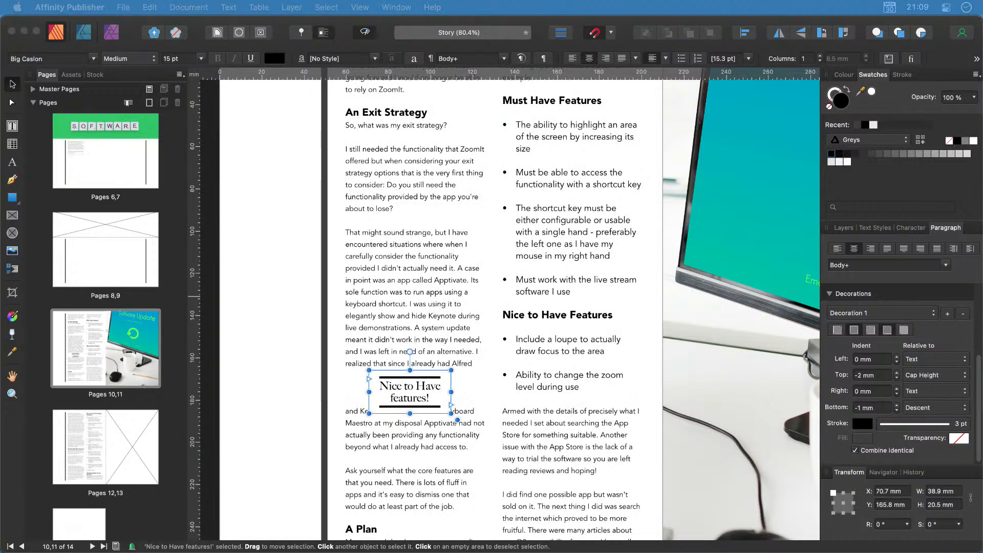
{"action": "left_click", "coordinate": [418, 396]}
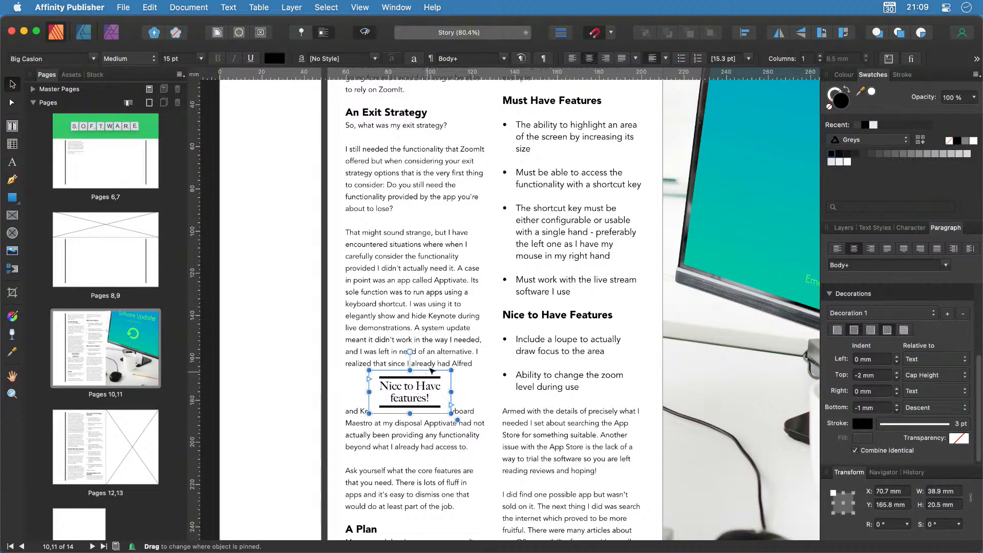
{"action": "left_click_drag", "start_coordinate": [430, 370], "coordinate": [432, 365]}
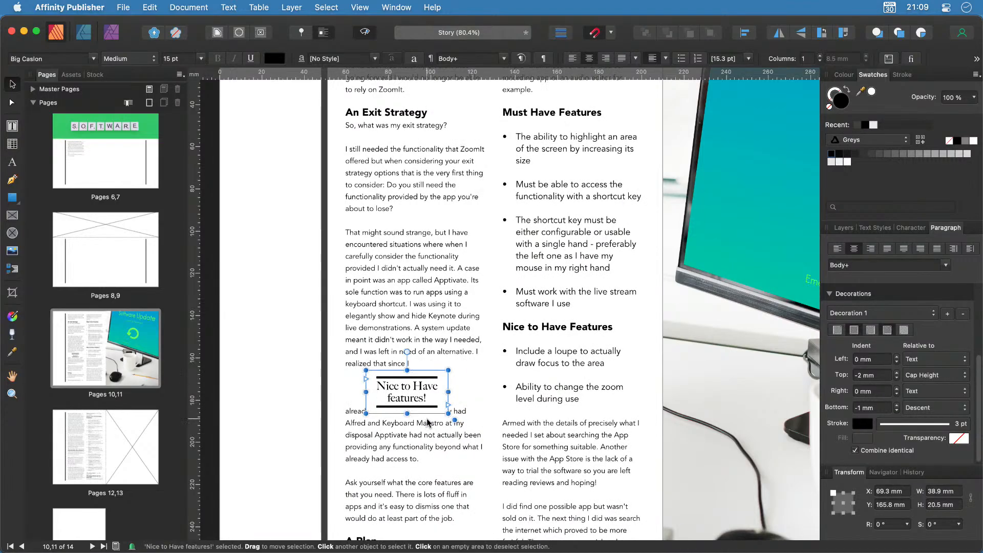
{"action": "mouse_move", "coordinate": [451, 394]}
{"action": "left_mouse_down"}
{"action": "mouse_move", "coordinate": [492, 393]}
{"action": "mouse_move", "coordinate": [457, 394]}
{"action": "left_mouse_up"}
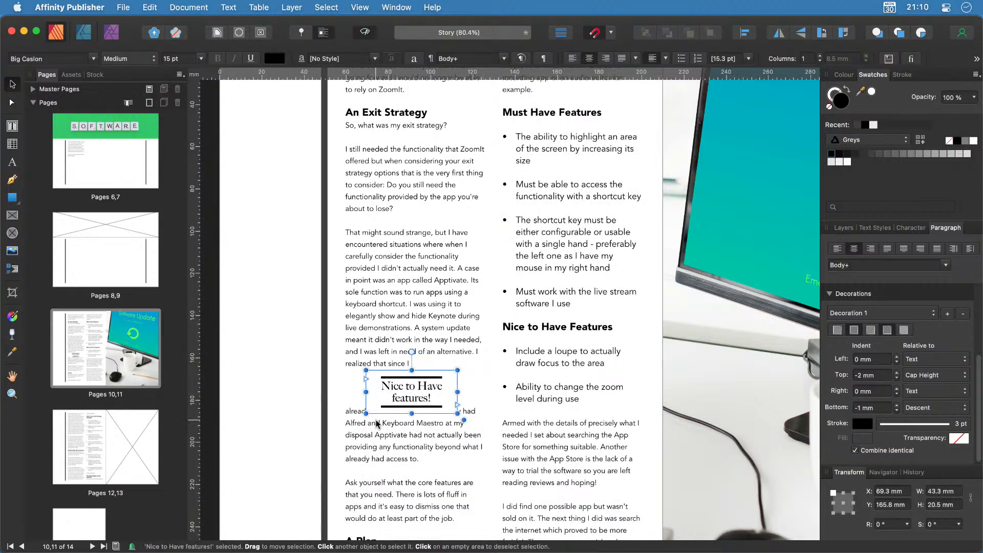
{"action": "left_click", "coordinate": [398, 210]}
{"action": "double_click", "coordinate": [398, 209]}
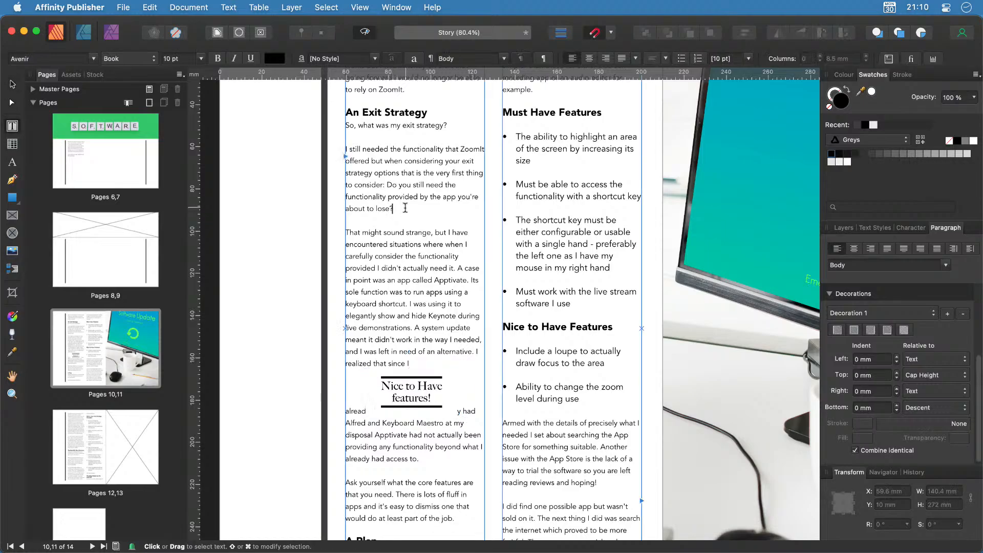
{"action": "left_click_drag", "start_coordinate": [404, 207], "coordinate": [344, 152]}
{"action": "key", "text": "super+c"}
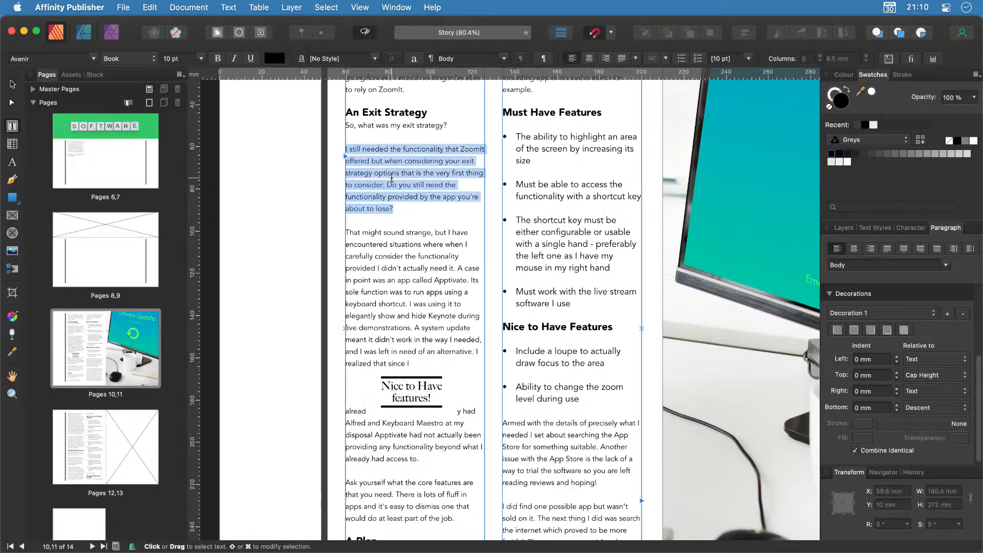
{"action": "key", "text": "Right"}
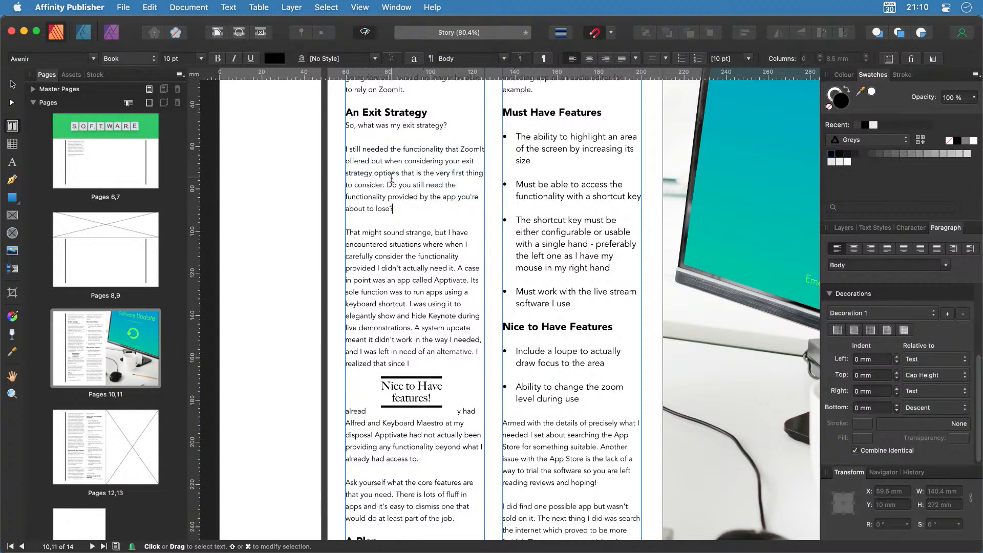
{"action": "key", "text": "super+v"}
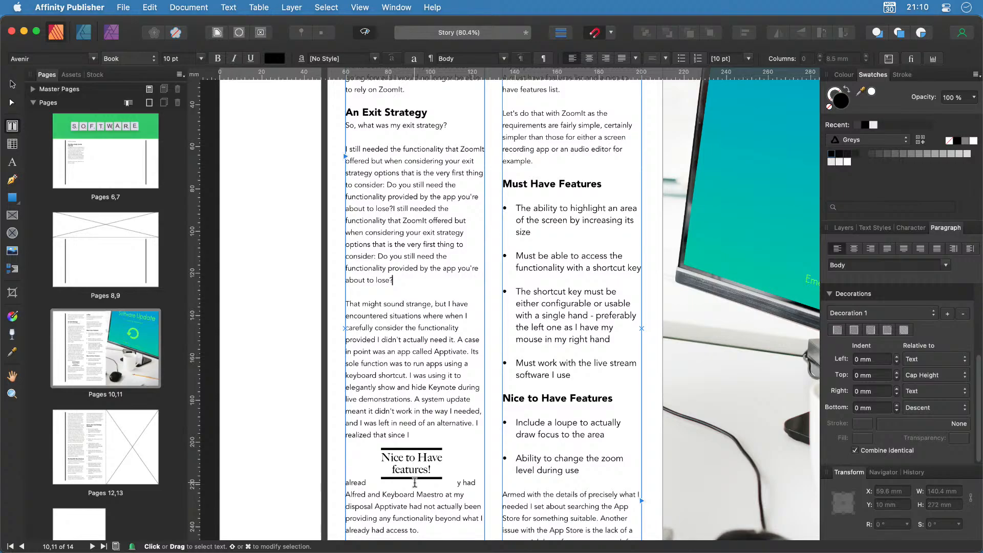
{"action": "key", "text": "cmd+z"}
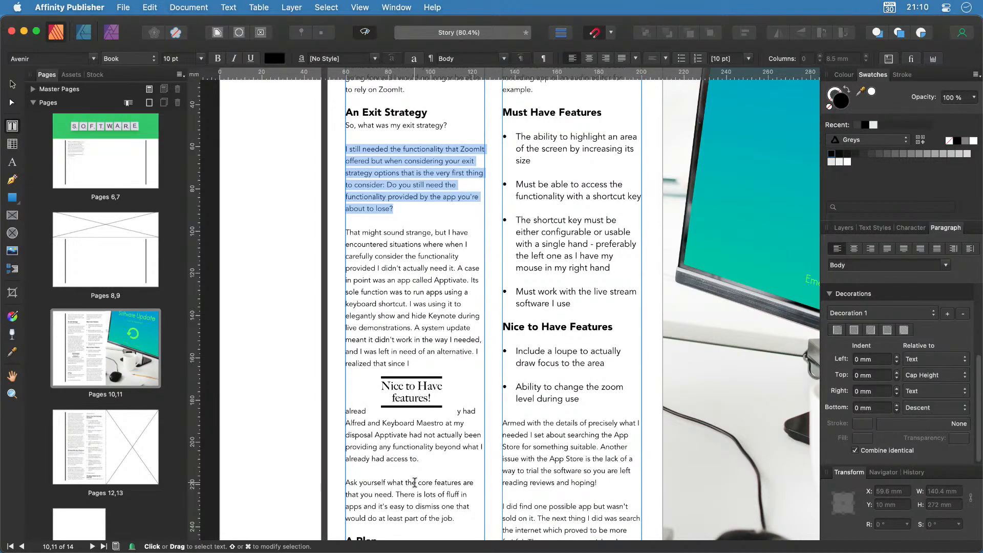
{"action": "left_click", "coordinate": [415, 386]}
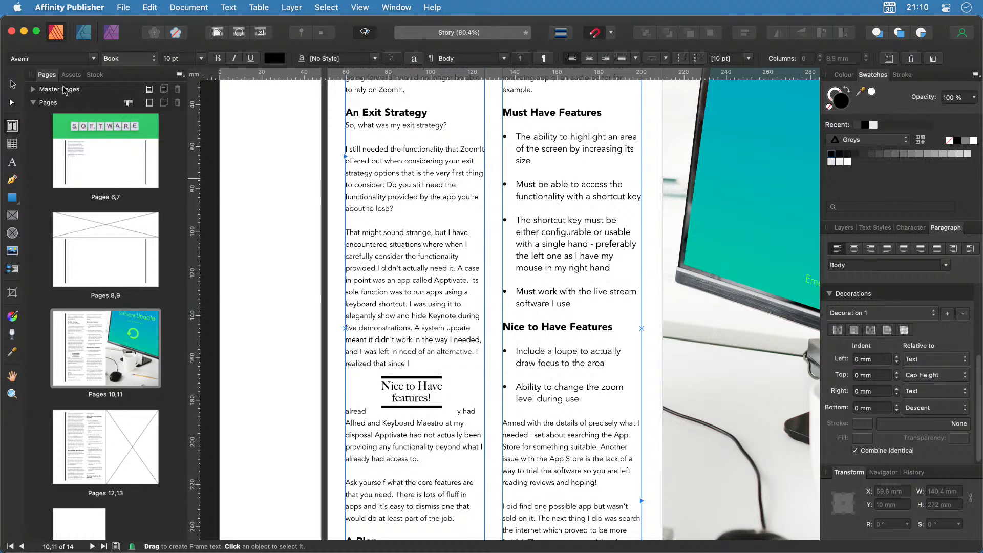
{"action": "left_click", "coordinate": [14, 84]}
{"action": "left_click", "coordinate": [418, 405]}
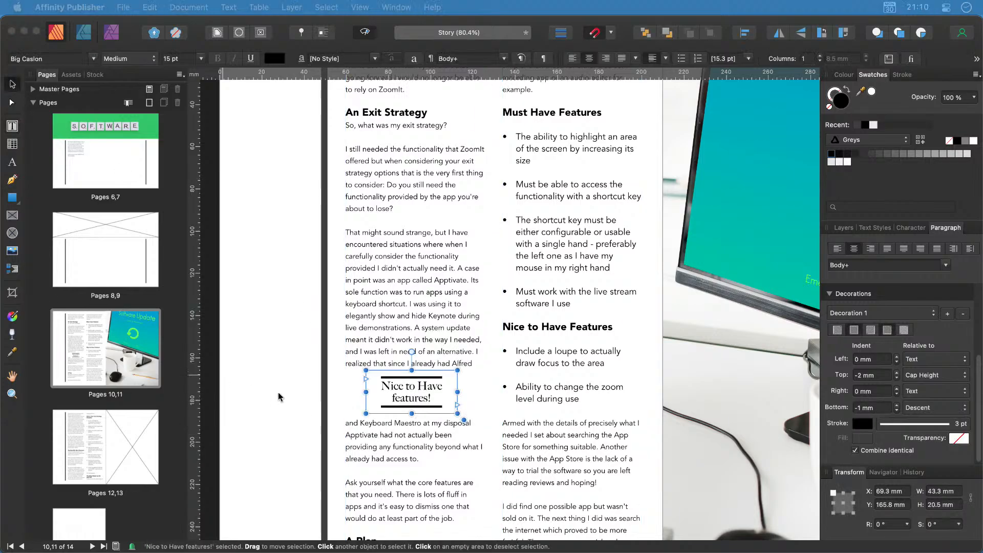
Nudge the heading up, set it to Float with text, and move it into the left margin.
{"action": "left_click_drag", "start_coordinate": [420, 392], "coordinate": [415, 270]}
{"action": "scroll", "coordinate": [442, 361], "scroll_direction": "down", "scroll_amount": 5}
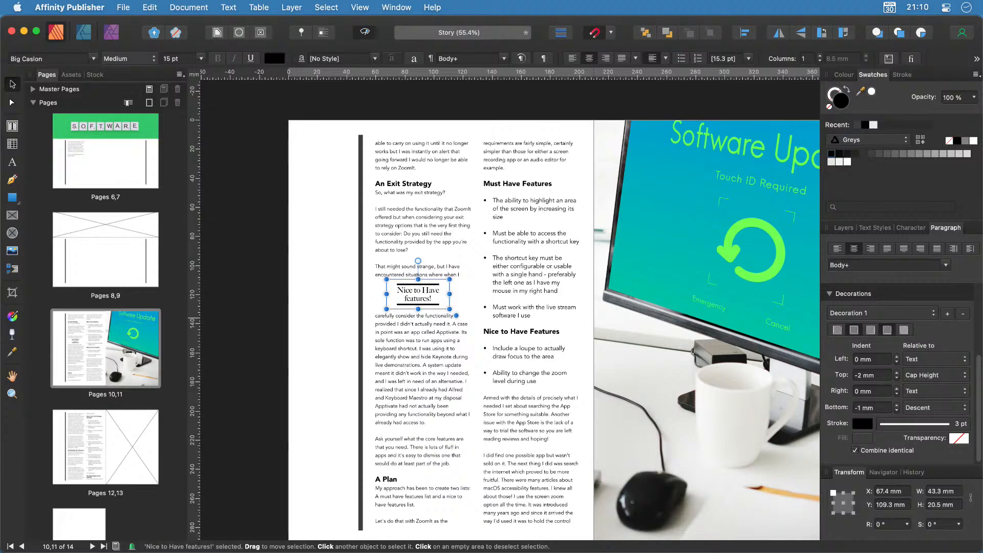
{"action": "left_click", "coordinate": [301, 32]}
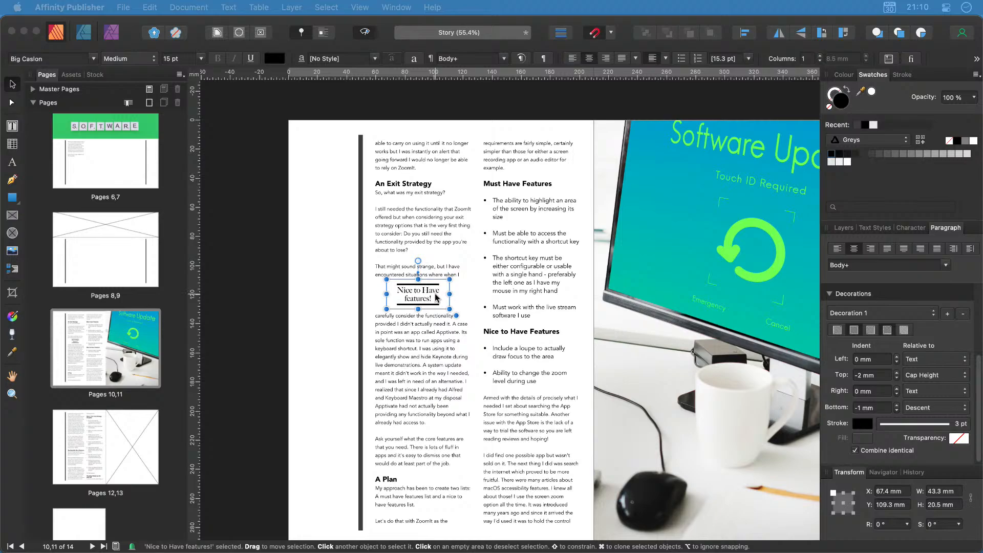
{"action": "left_click_drag", "start_coordinate": [434, 298], "coordinate": [340, 273]}
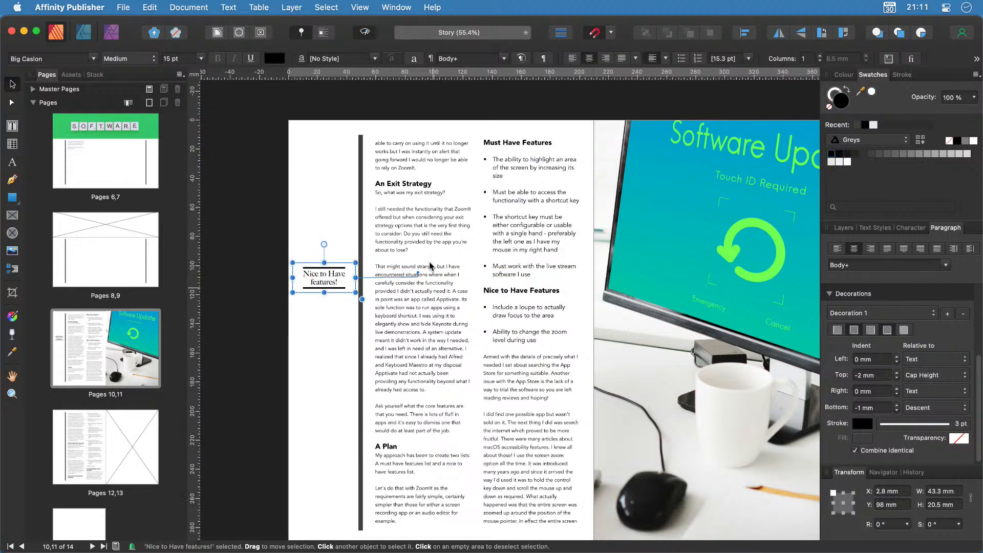
Copy the paragraph ending 'about to lose?' and paste several extra copies into the story.
{"action": "left_click", "coordinate": [395, 217]}
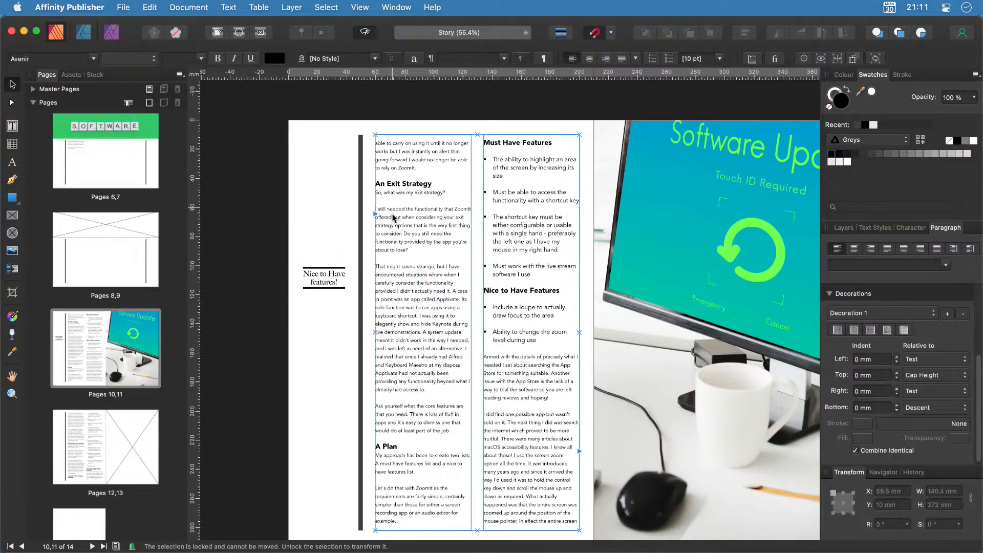
{"action": "double_click", "coordinate": [420, 255]}
{"action": "left_click_drag", "start_coordinate": [409, 251], "coordinate": [372, 210]}
{"action": "key", "text": "cmd+c"}
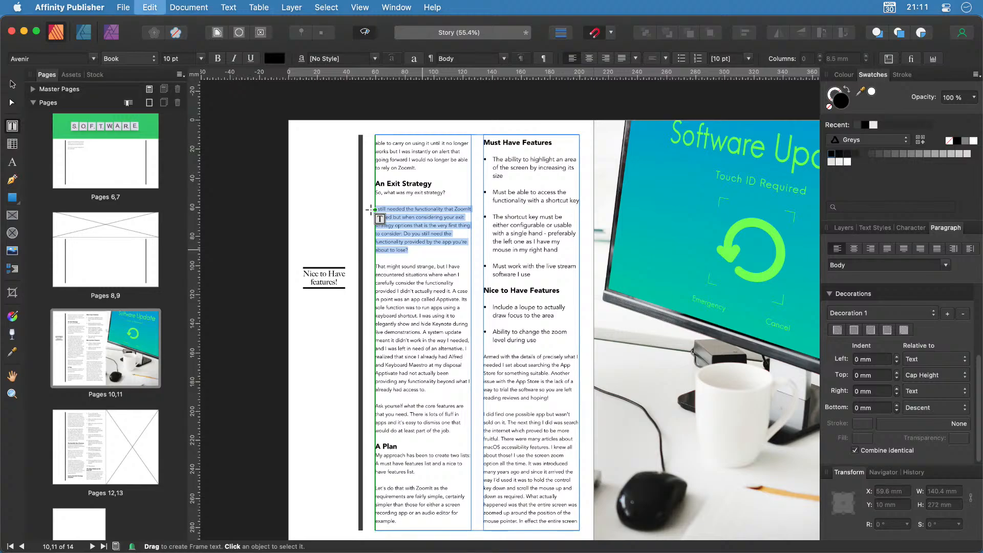
{"action": "key", "text": "Right"}
{"action": "key", "text": "cmd+v"}
{"action": "key", "text": "cmd+v"}
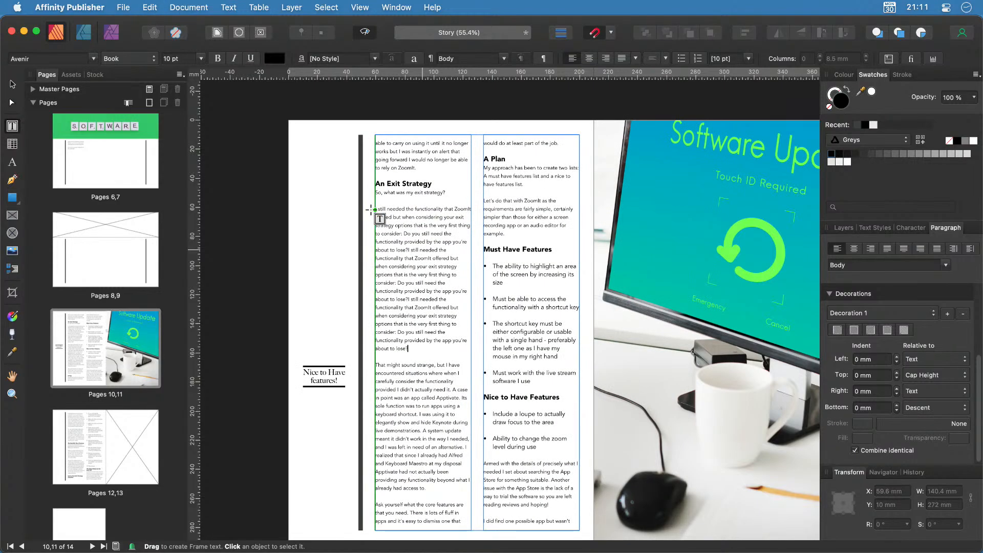
{"action": "key", "text": "cmd+v"}
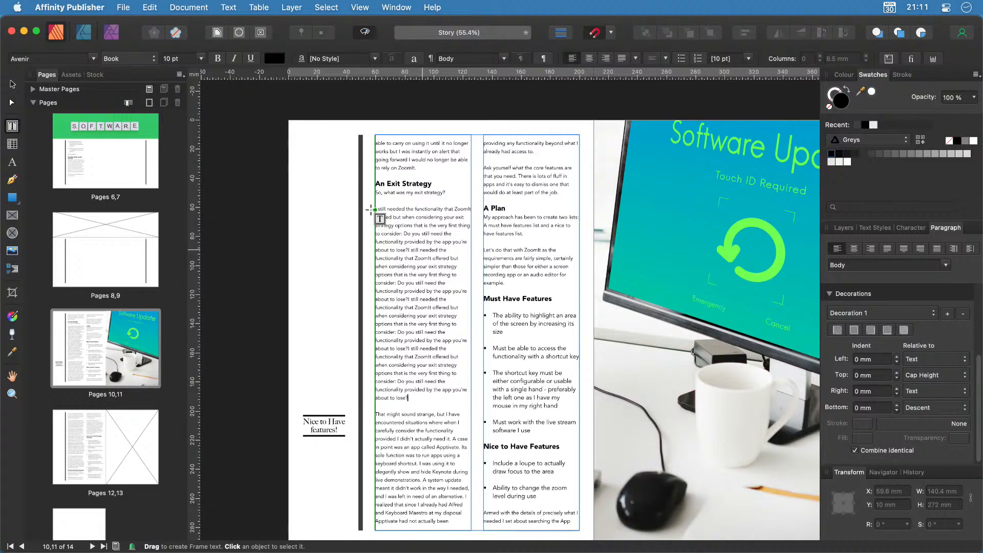
{"action": "key", "text": "Escape"}
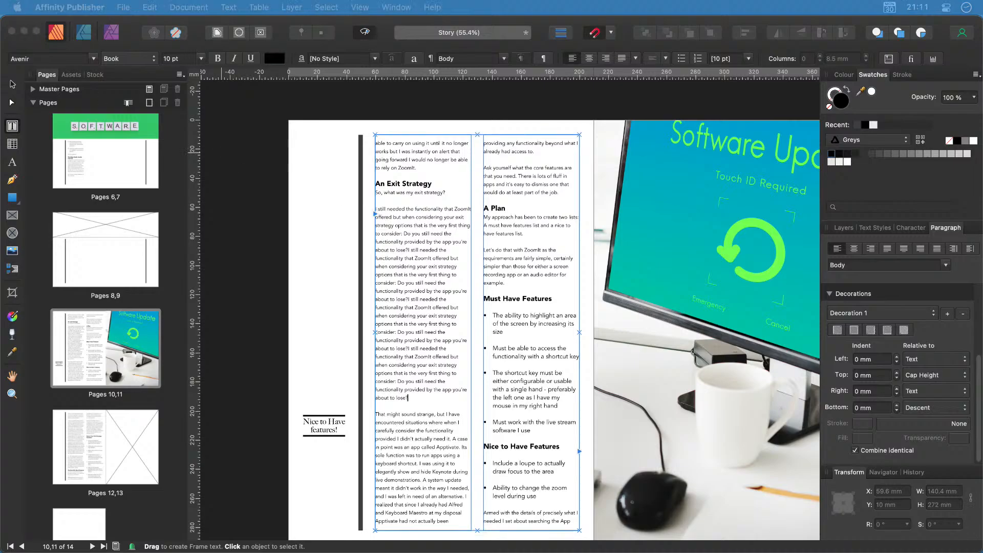
Re-anchor the heading's pin higher in the text and raise the heading to Y 115.4 mm.
{"action": "left_click_drag", "start_coordinate": [156, 287], "coordinate": [267, 198]}
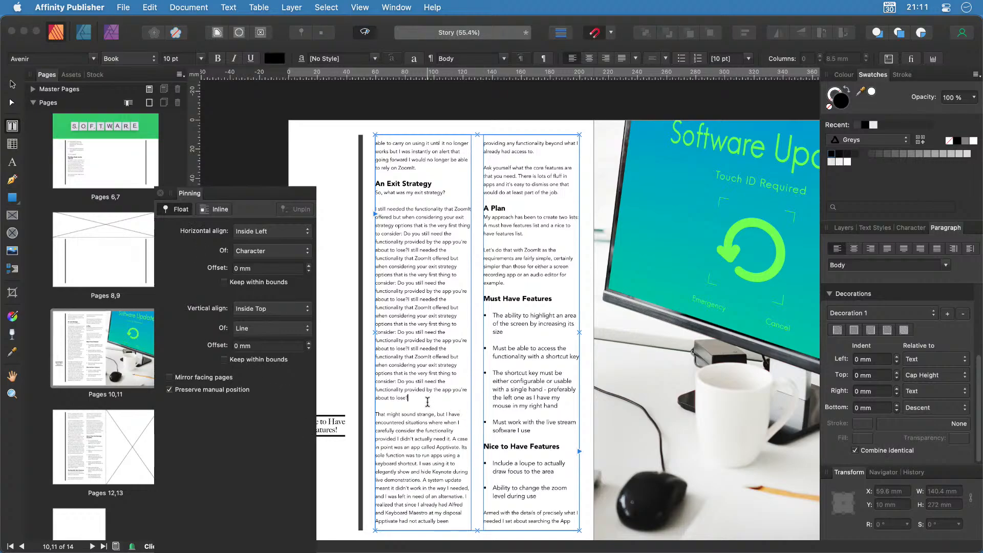
{"action": "left_click_drag", "start_coordinate": [276, 194], "coordinate": [0, 215]}
{"action": "left_click", "coordinate": [328, 428]}
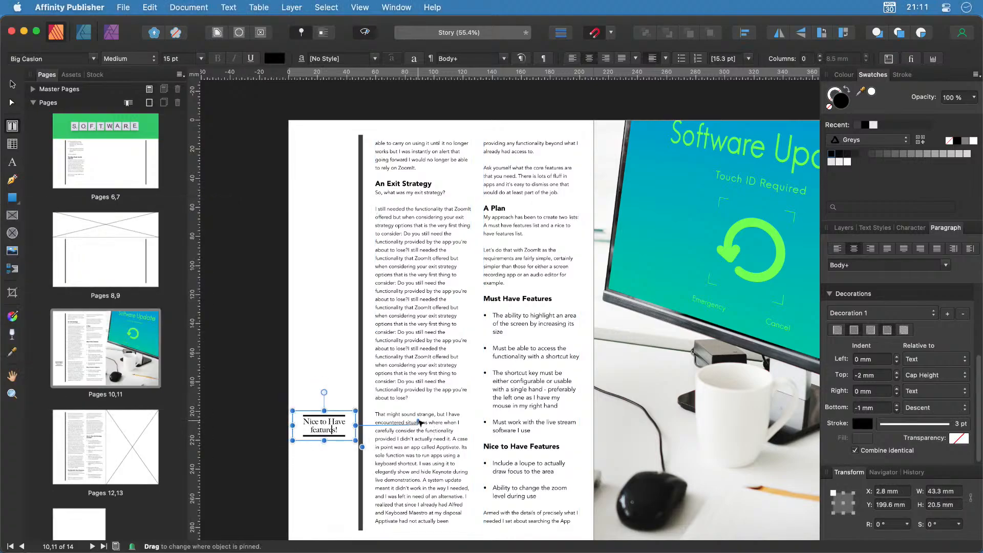
{"action": "mouse_move", "coordinate": [418, 422]}
{"action": "left_mouse_down"}
{"action": "mouse_move", "coordinate": [440, 382]}
{"action": "mouse_move", "coordinate": [329, 340]}
{"action": "mouse_move", "coordinate": [441, 349]}
{"action": "mouse_move", "coordinate": [467, 428]}
{"action": "mouse_move", "coordinate": [397, 207]}
{"action": "left_mouse_up"}
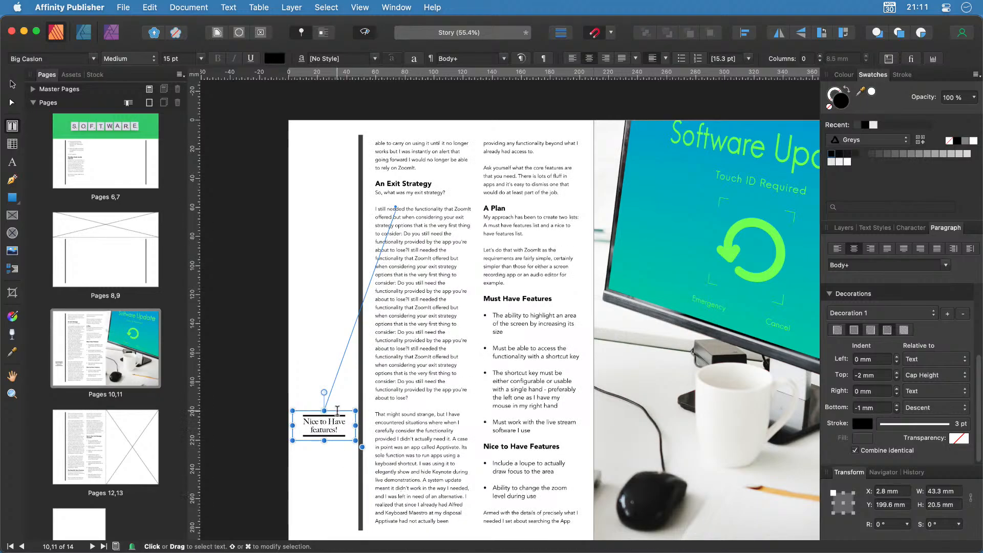
{"action": "left_click_drag", "start_coordinate": [338, 412], "coordinate": [339, 287]}
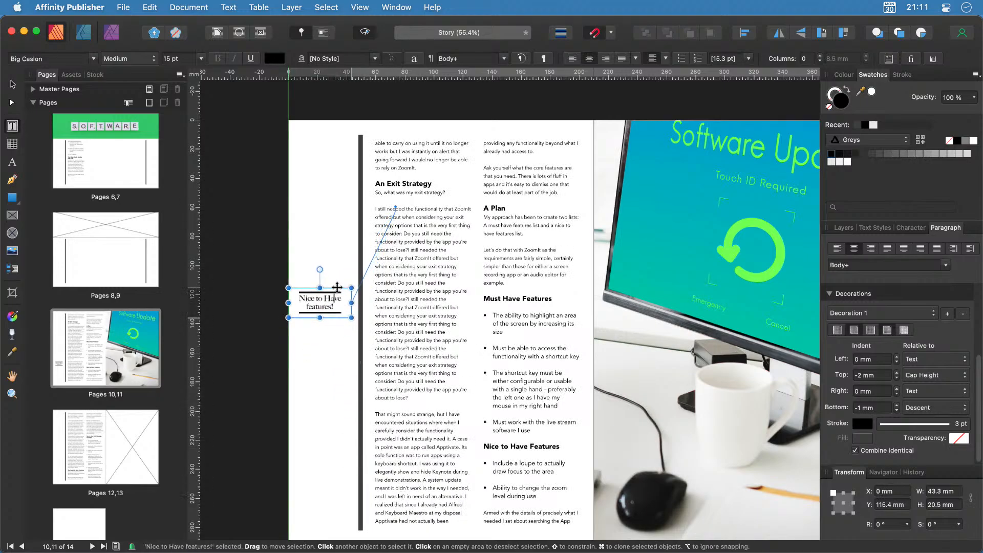
Paste the paragraph twice after 'ZoomIt.' and bring up the Custom Text Wrapping ice-cream document.
{"action": "left_click", "coordinate": [430, 171]}
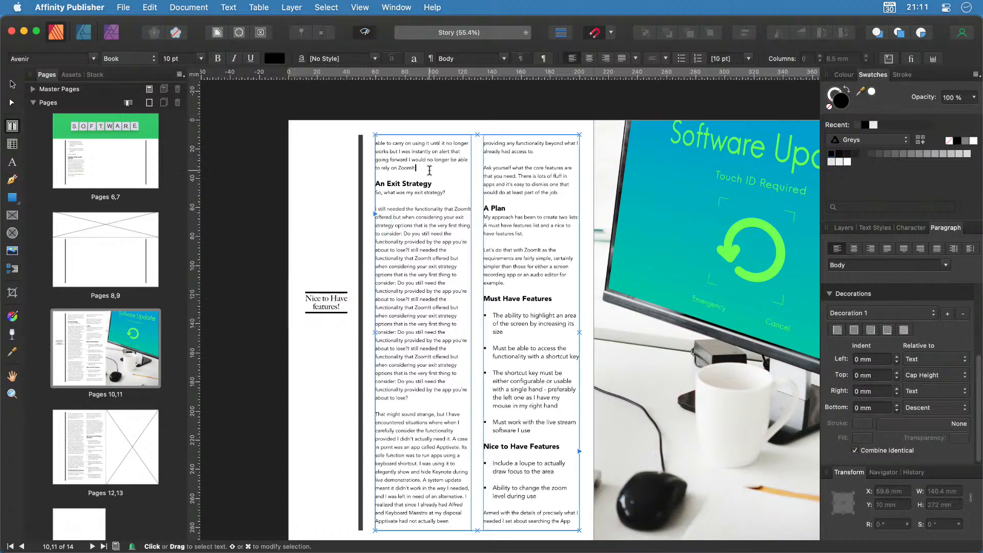
{"action": "key", "text": "super+v"}
{"action": "key", "text": "super+v"}
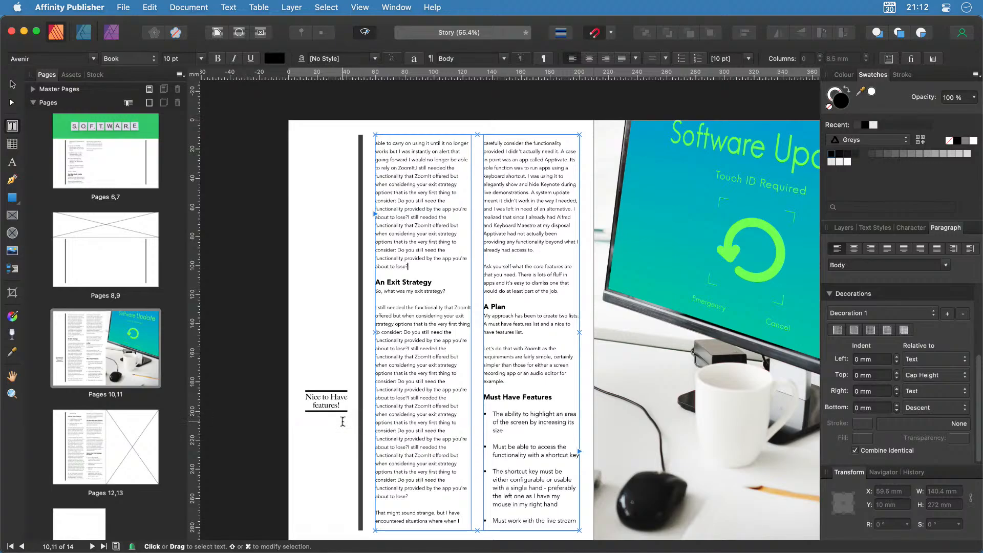
{"action": "scroll", "coordinate": [295, 458], "scroll_direction": "right", "scroll_amount": 3}
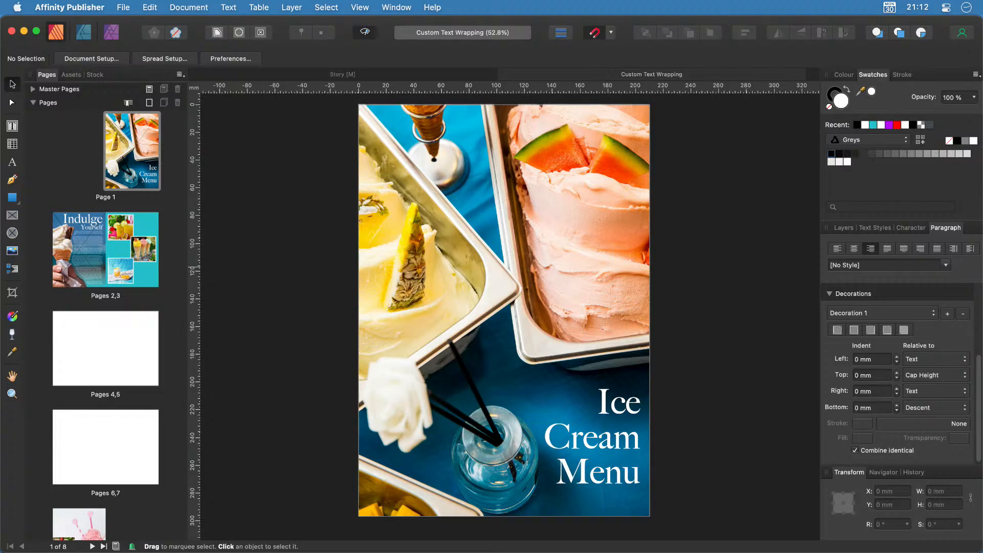
Go to the pages 2,3 spread, toggle the Background group's visibility in Layers, and select the teal rectangle.
{"action": "left_click", "coordinate": [105, 246]}
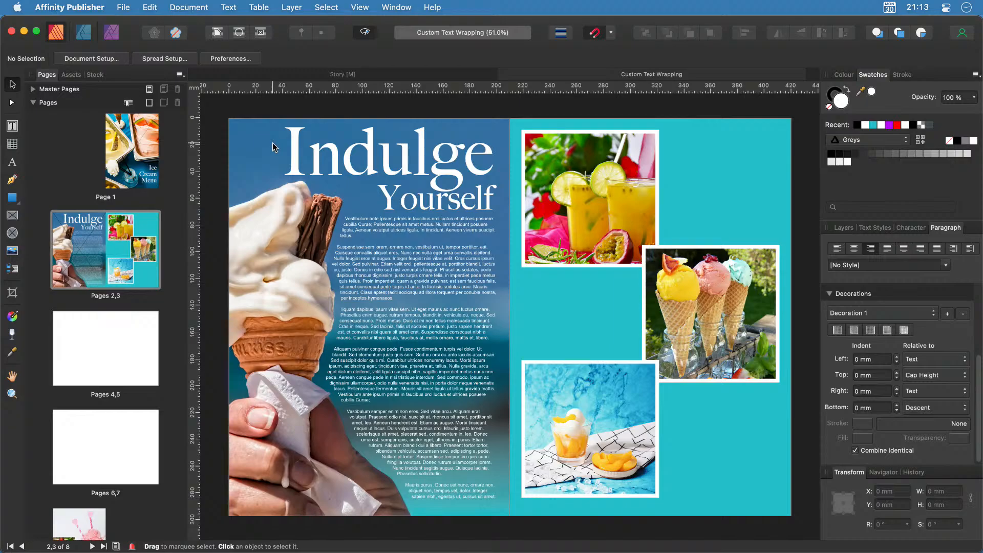
{"action": "left_click", "coordinate": [269, 127]}
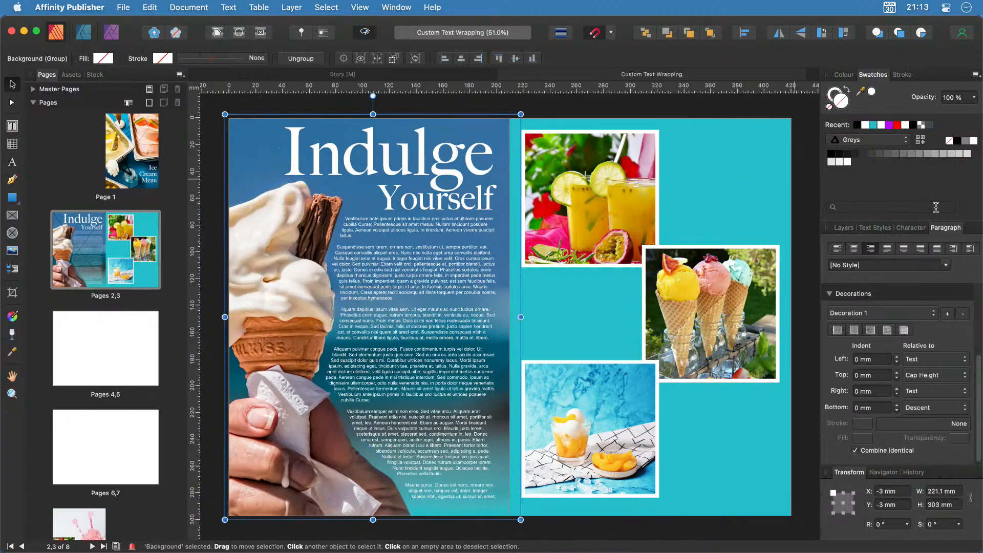
{"action": "left_click", "coordinate": [843, 228]}
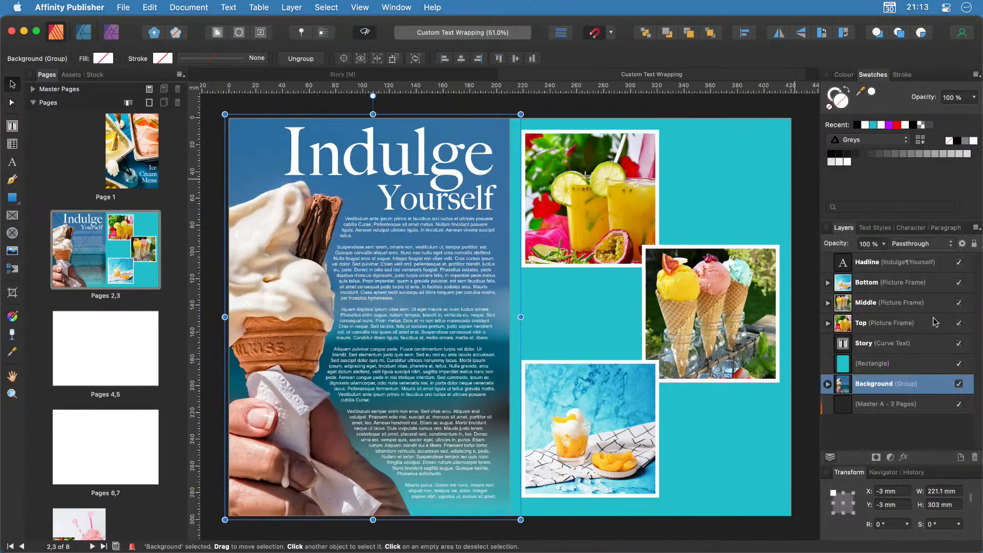
{"action": "left_click", "coordinate": [959, 384]}
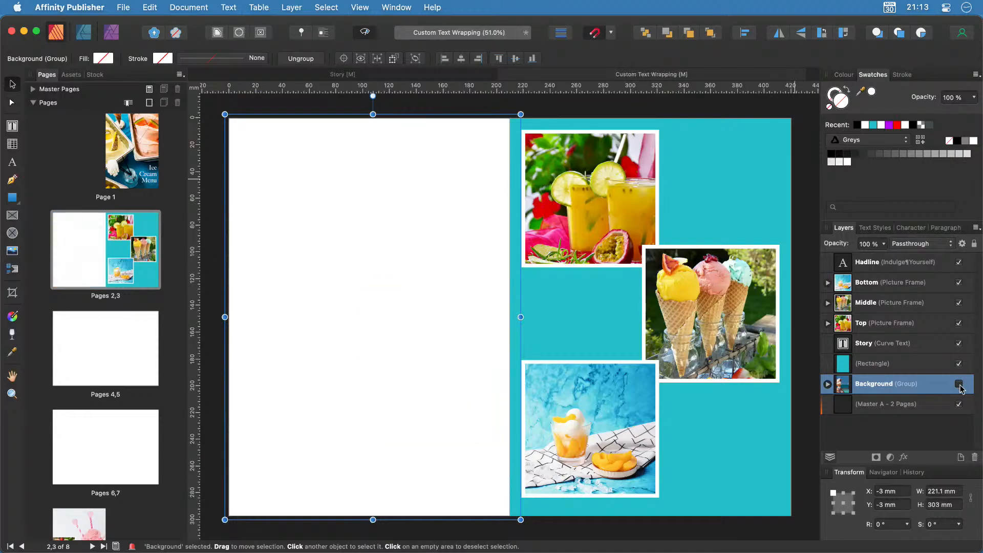
{"action": "left_click", "coordinate": [959, 385]}
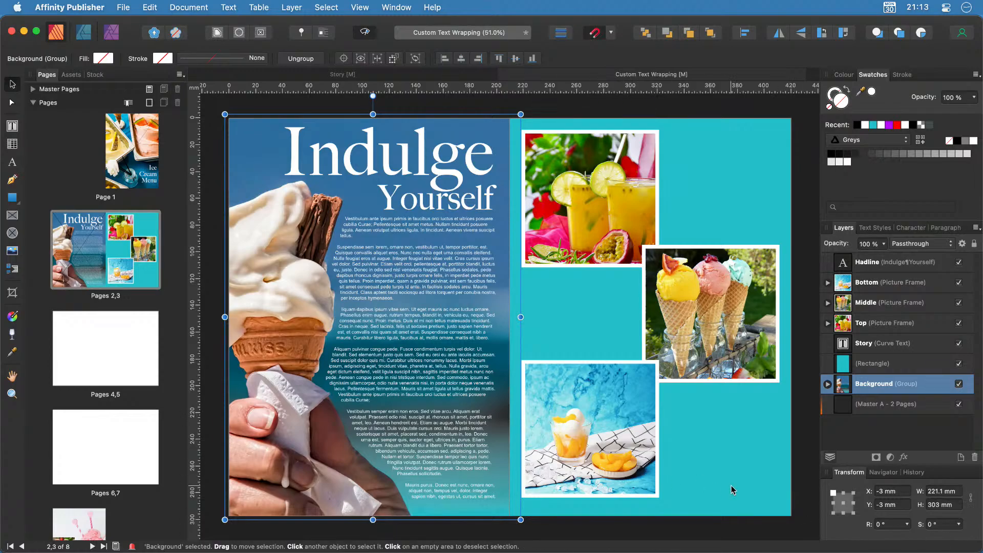
{"action": "left_click", "coordinate": [778, 502]}
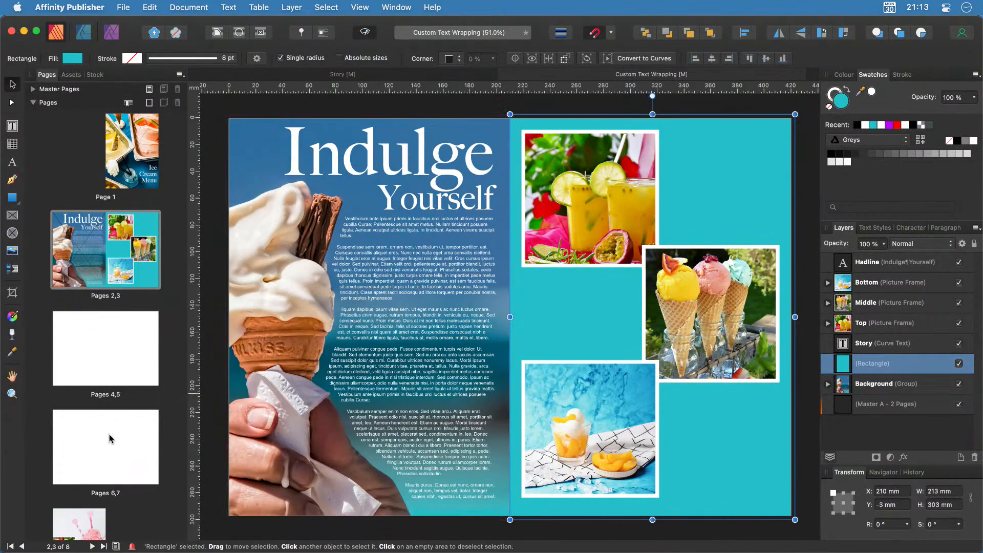
Paste the copied teal rectangle onto the right page of blank spread 4,5.
{"action": "left_click", "coordinate": [106, 337]}
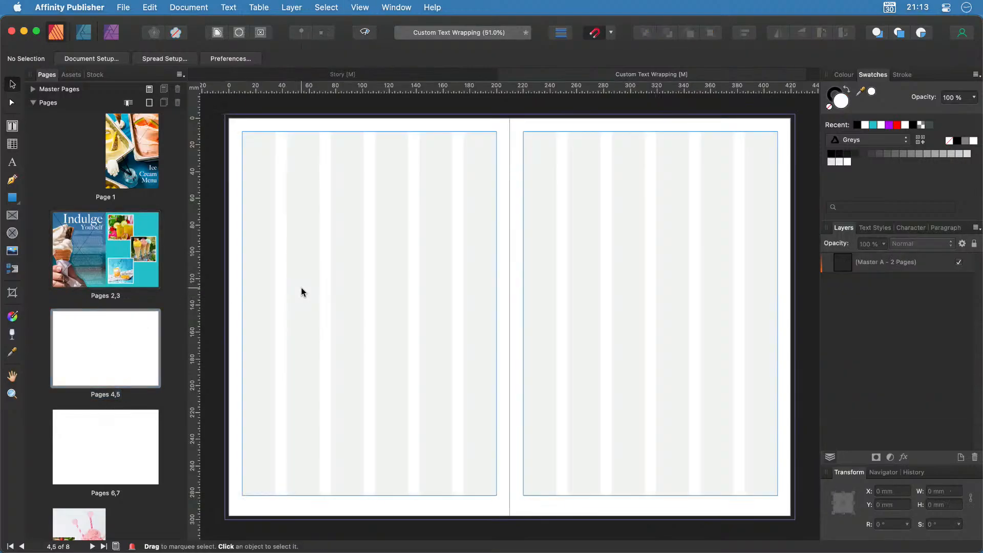
{"action": "key", "text": "super+v"}
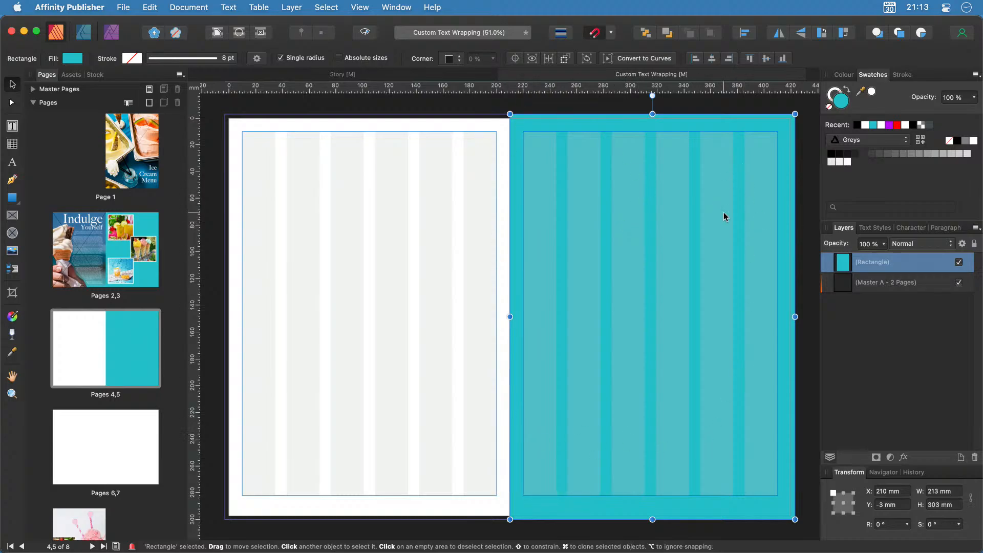
{"action": "left_click", "coordinate": [213, 126]}
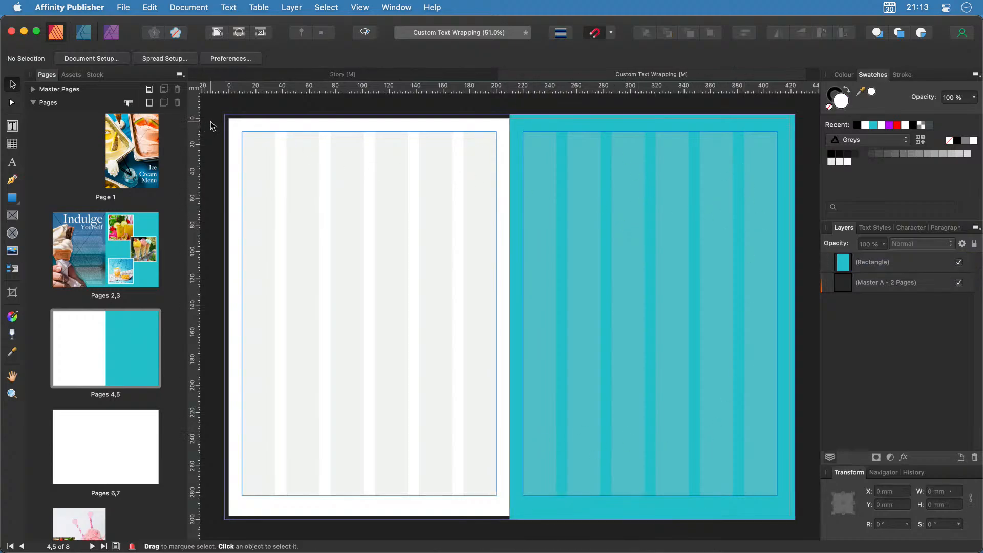
Draw an empty picture frame filling the left page of spread 4,5.
{"action": "left_click", "coordinate": [12, 215]}
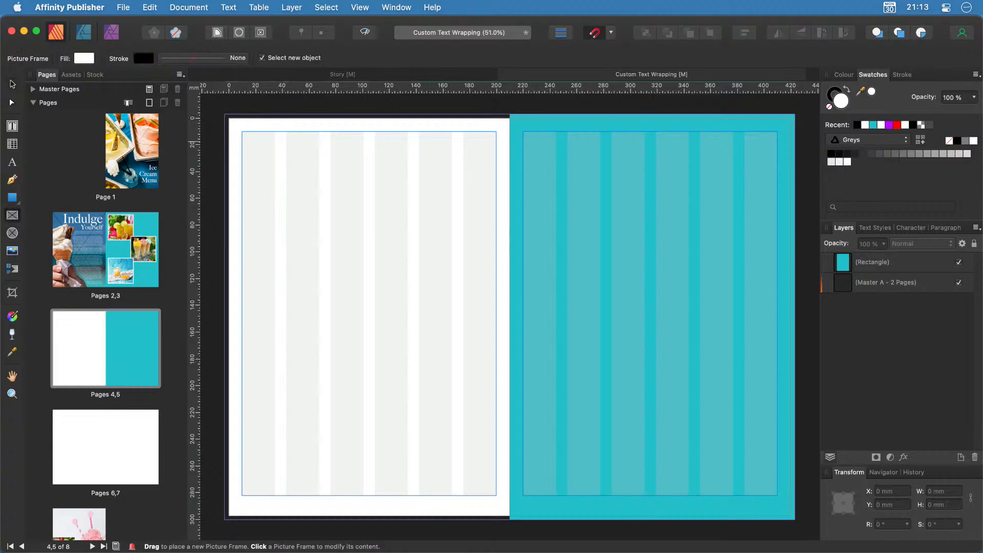
{"action": "left_click_drag", "start_coordinate": [229, 117], "coordinate": [509, 482]}
{"action": "scroll", "coordinate": [637, 454], "scroll_direction": "up", "scroll_amount": 2}
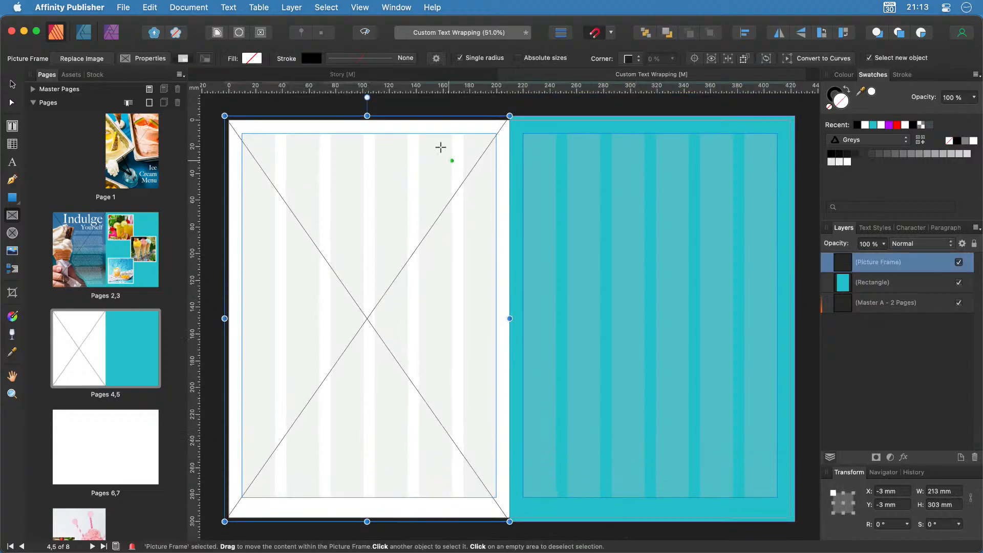
Search the Pixabay stock library for 'ice cream' images.
{"action": "left_click", "coordinate": [94, 75]}
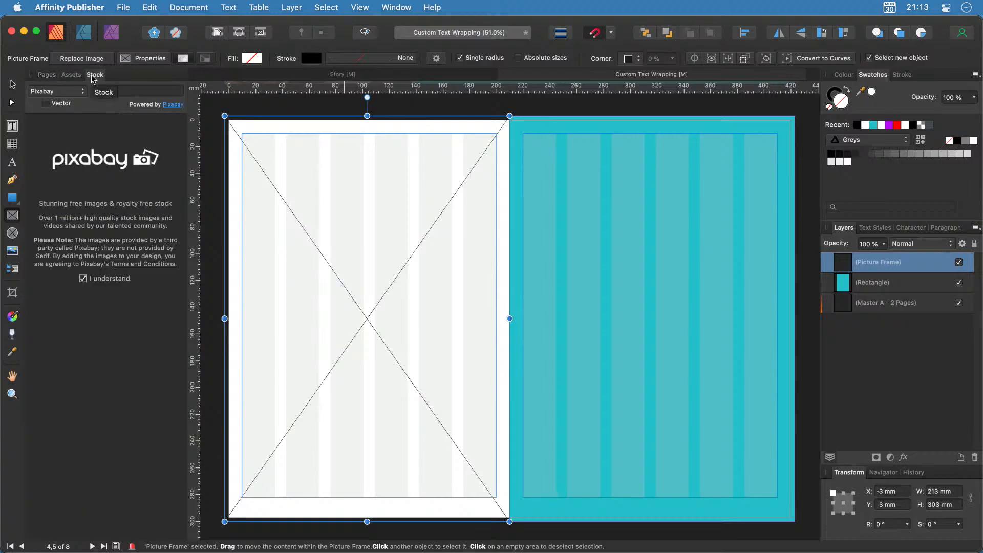
{"action": "left_click", "coordinate": [115, 92]}
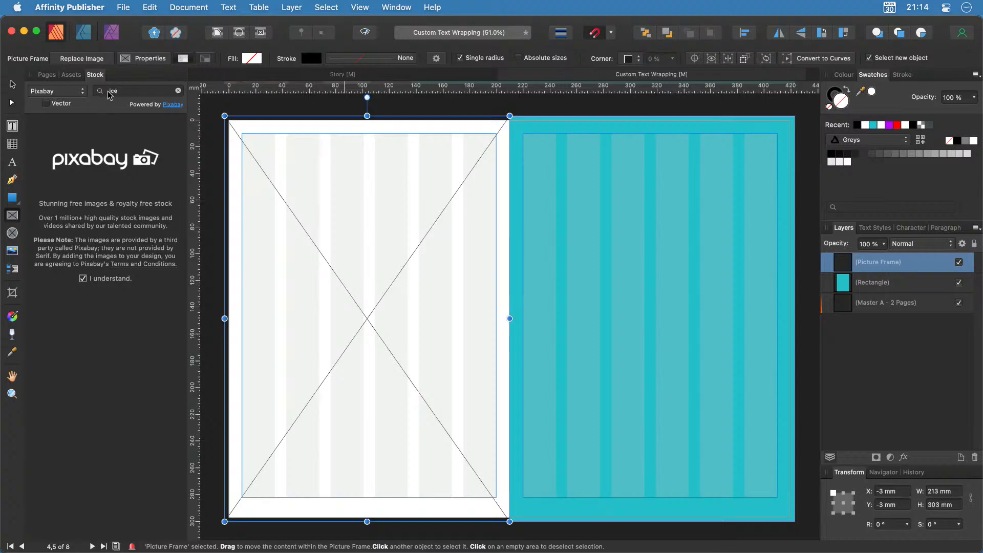
{"action": "key", "text": "Return"}
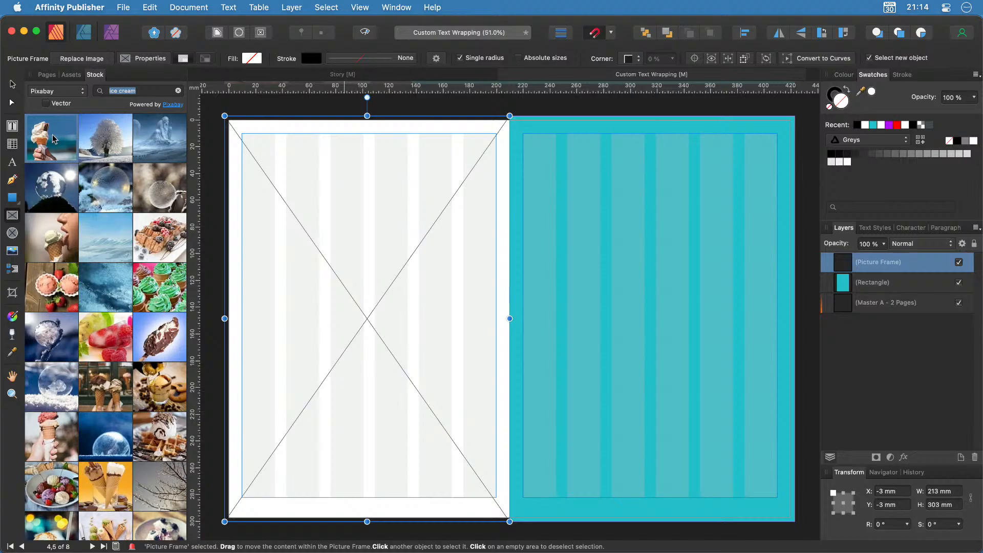
Drop the hand-held ice-cream cone photo into the left-page frame and adjust its position.
{"action": "left_click_drag", "start_coordinate": [53, 138], "coordinate": [364, 243]}
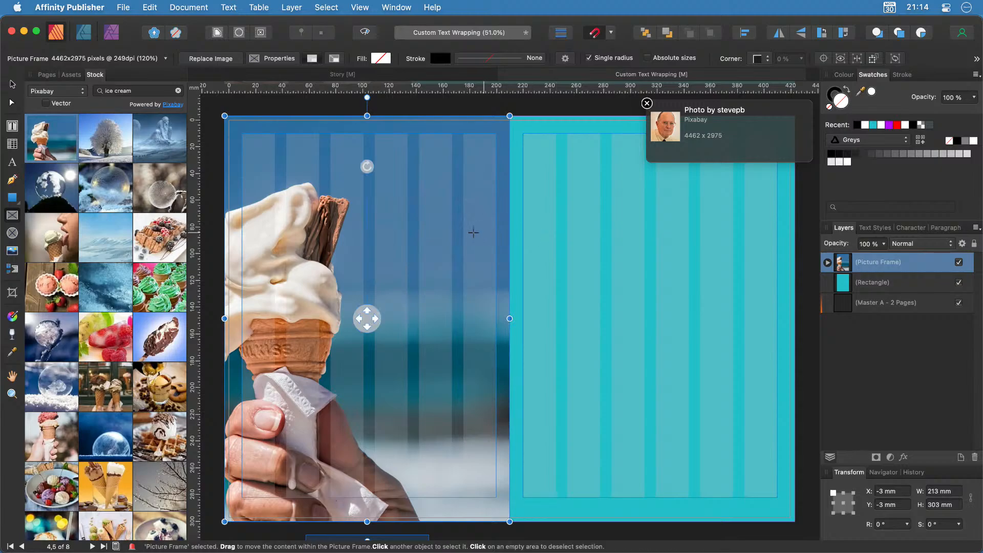
{"action": "scroll", "coordinate": [468, 233], "scroll_direction": "left", "scroll_amount": 2}
{"action": "scroll", "coordinate": [468, 233], "scroll_direction": "left", "scroll_amount": 5}
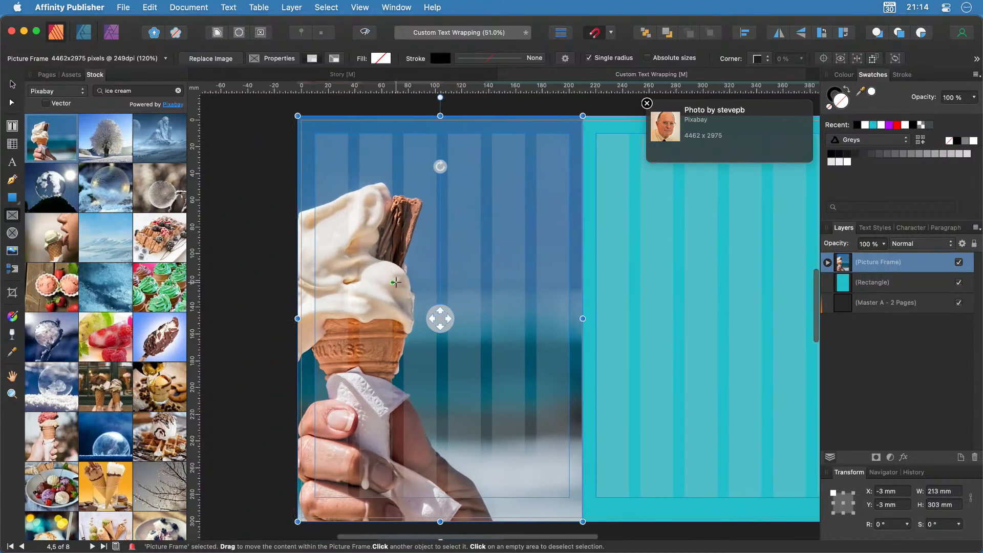
{"action": "mouse_move", "coordinate": [443, 319]}
{"action": "left_mouse_down"}
{"action": "mouse_move", "coordinate": [406, 322]}
{"action": "mouse_move", "coordinate": [542, 317]}
{"action": "mouse_move", "coordinate": [440, 321]}
{"action": "left_mouse_up"}
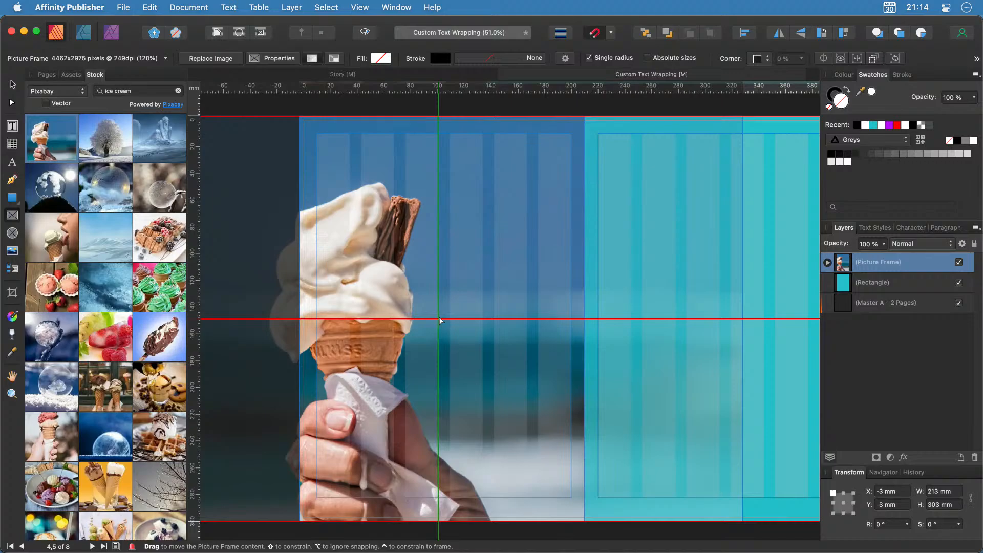
{"action": "left_click_drag", "start_coordinate": [440, 321], "coordinate": [442, 320]}
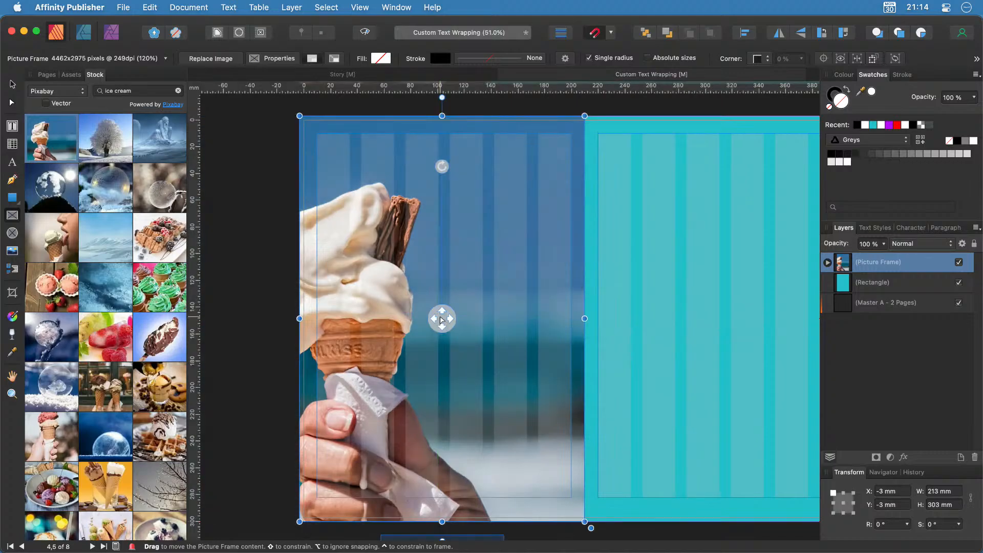
{"action": "left_click", "coordinate": [247, 121]}
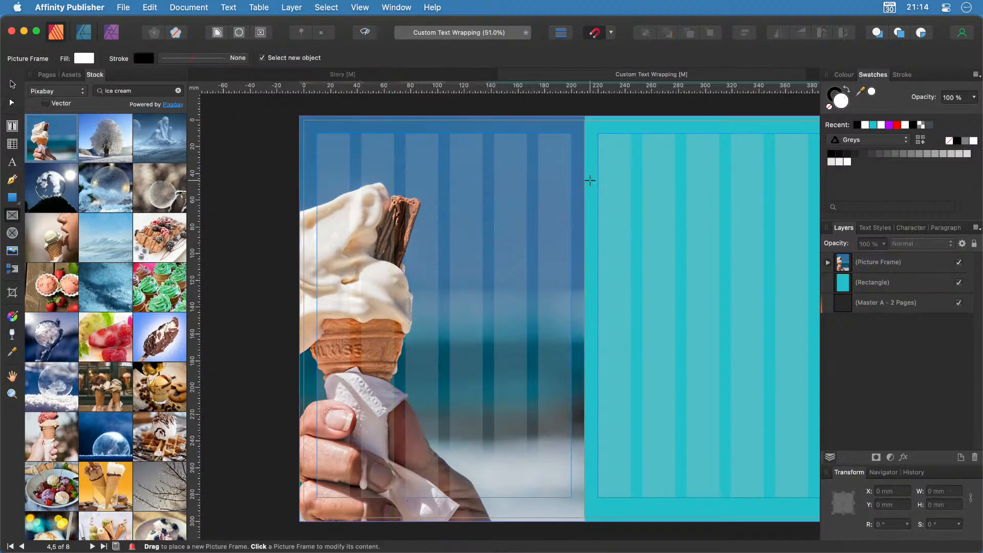
{"action": "scroll", "coordinate": [569, 178], "scroll_direction": "right", "scroll_amount": 3}
{"action": "scroll", "coordinate": [569, 178], "scroll_direction": "right", "scroll_amount": 1}
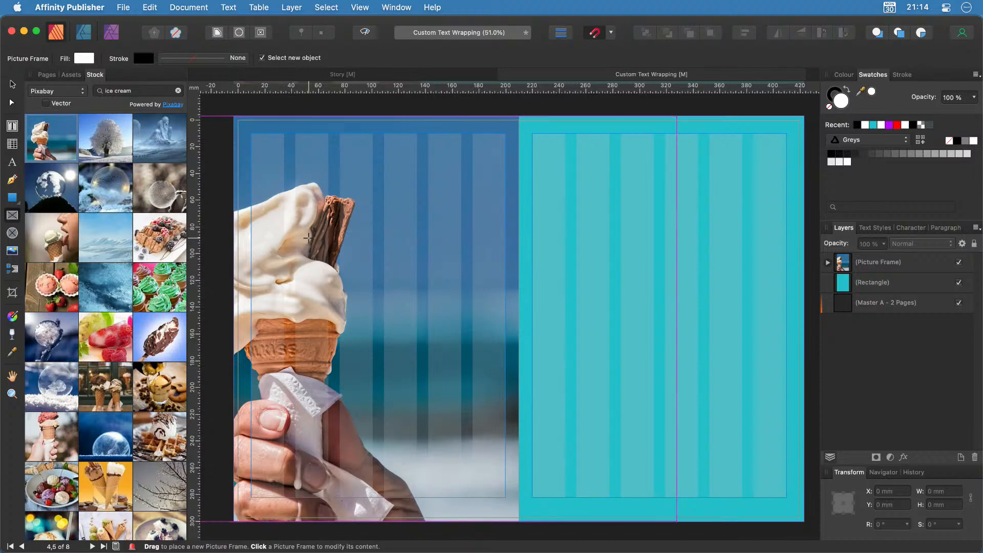
{"action": "left_click", "coordinate": [15, 84]}
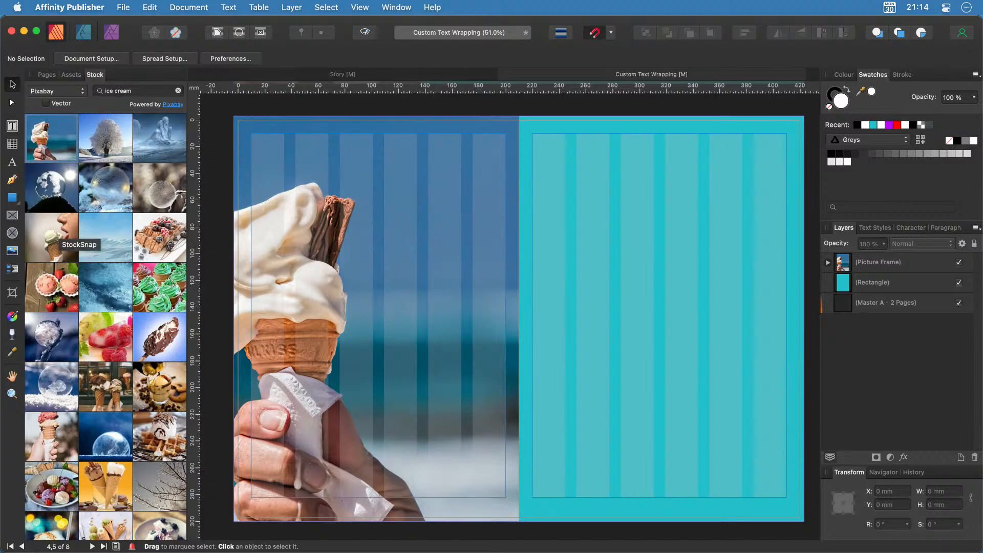
Start a Pen curve at the top margin, run it along the page edge and bottom margin, then up the hand.
{"action": "left_click", "coordinate": [12, 180]}
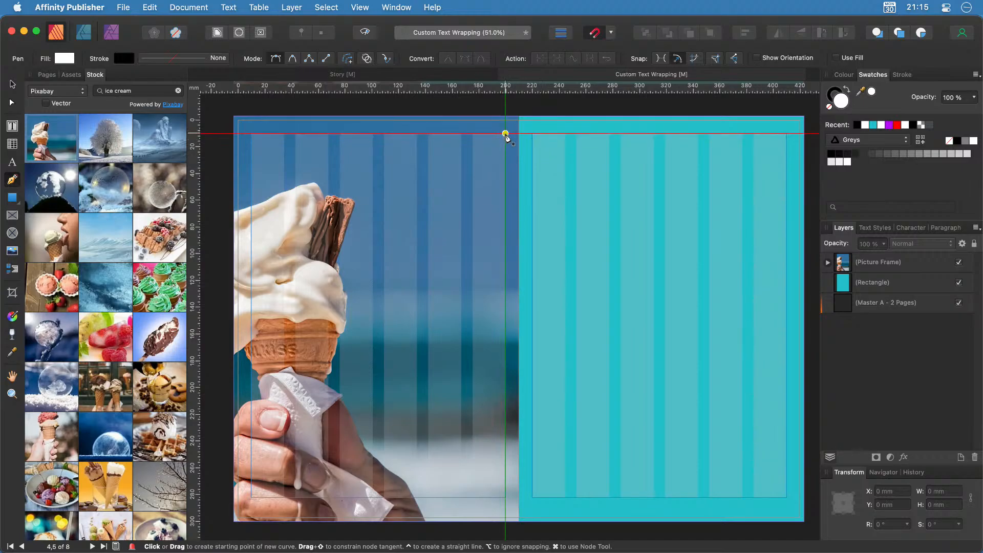
{"action": "left_click", "coordinate": [505, 133]}
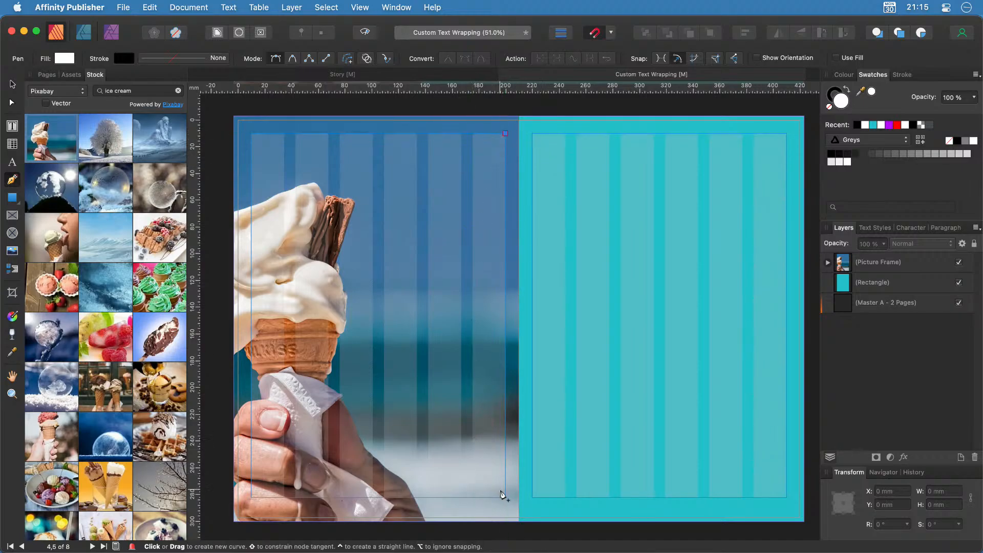
{"action": "left_click", "coordinate": [506, 497]}
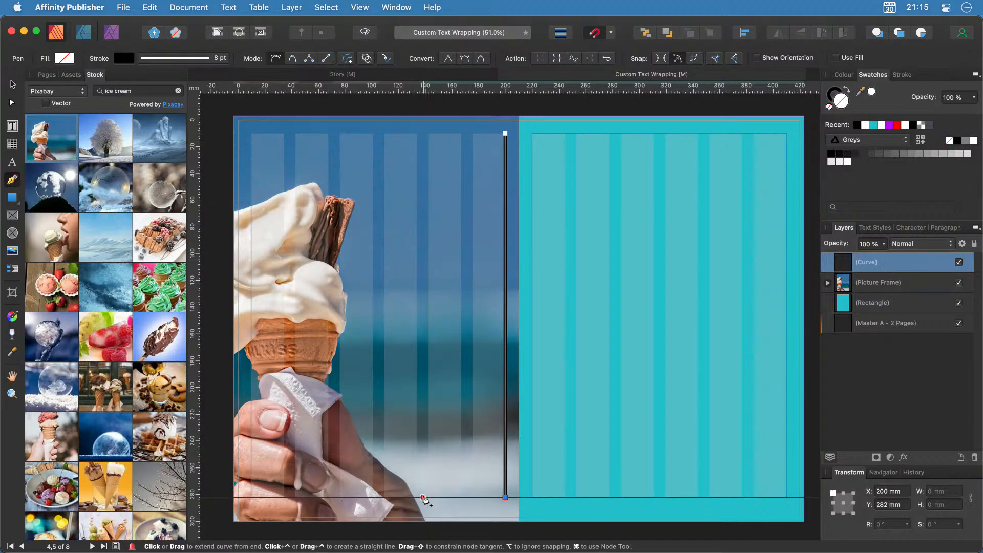
{"action": "left_click", "coordinate": [422, 497]}
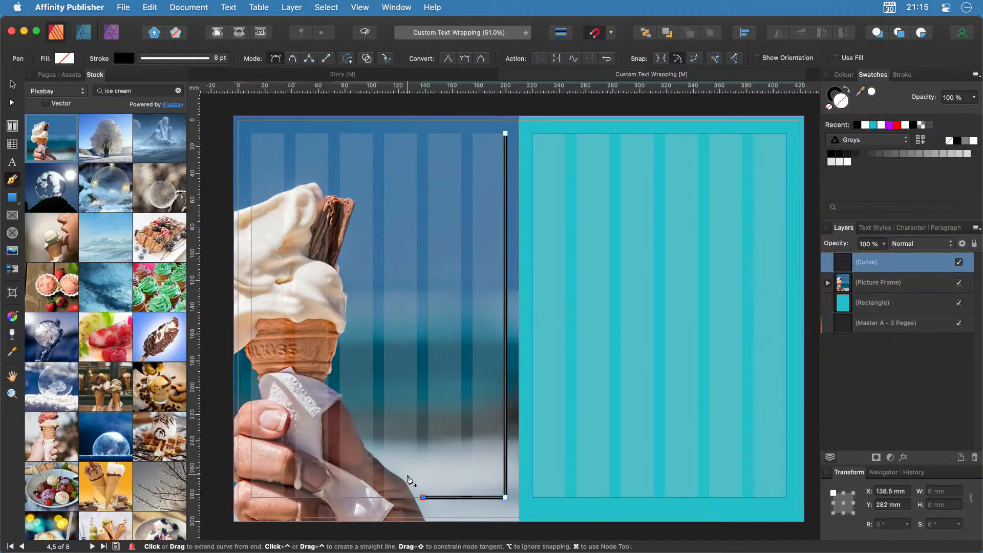
{"action": "left_click", "coordinate": [410, 476]}
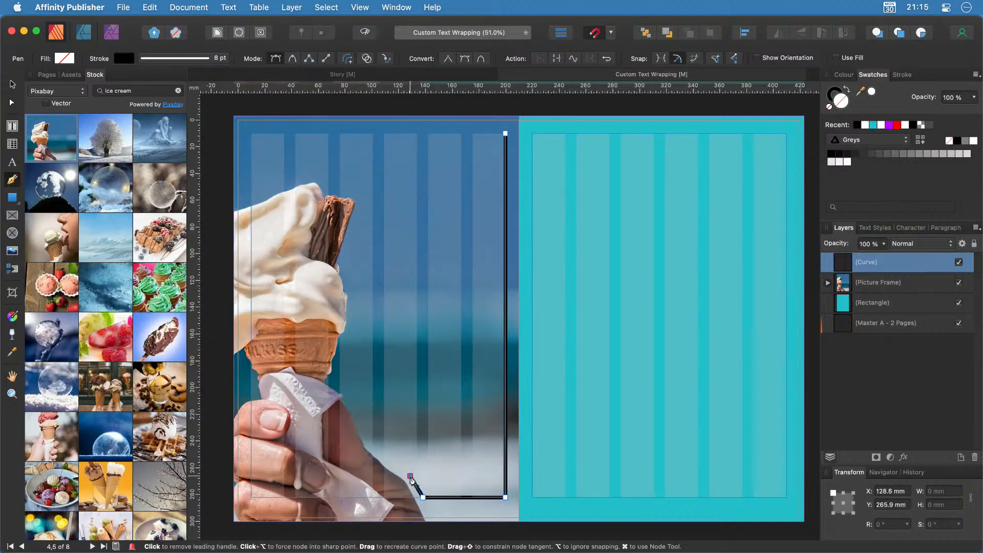
{"action": "left_click", "coordinate": [384, 457]}
{"action": "left_click", "coordinate": [365, 431]}
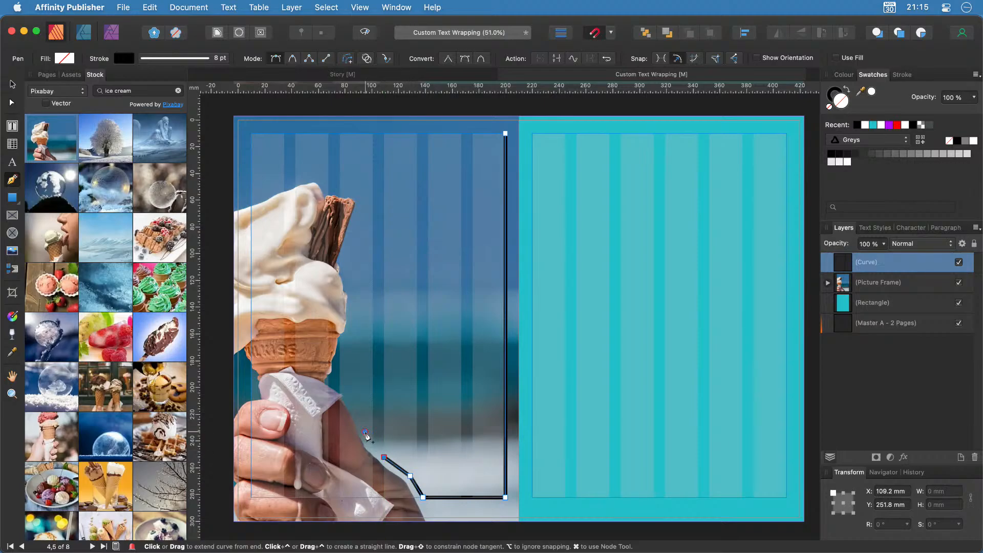
{"action": "left_click", "coordinate": [352, 404]}
{"action": "left_click", "coordinate": [346, 385]}
Trace the curve up the cone and flake, over the ice cream, to the left margin, and close it.
{"action": "left_click", "coordinate": [340, 365]}
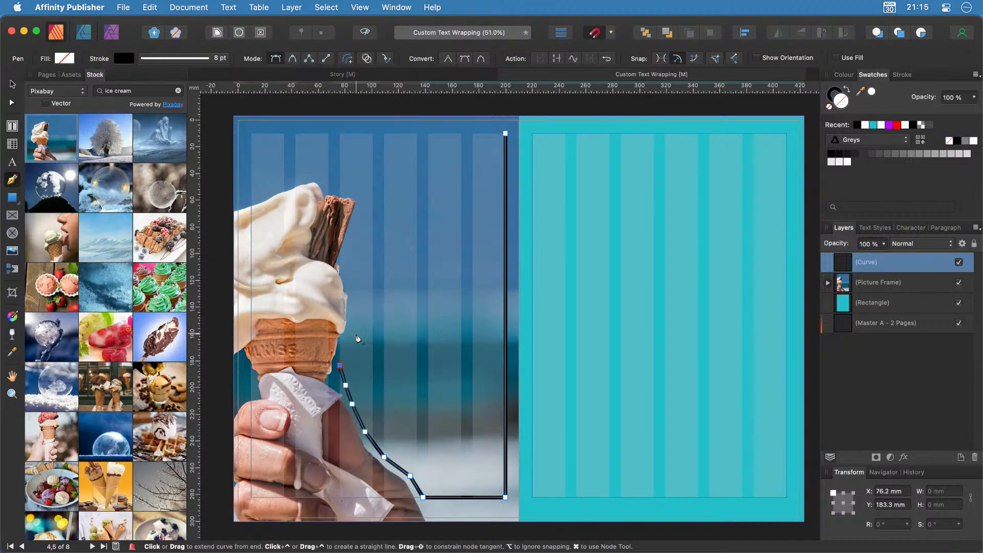
{"action": "left_click", "coordinate": [355, 332]}
{"action": "left_click", "coordinate": [359, 299]}
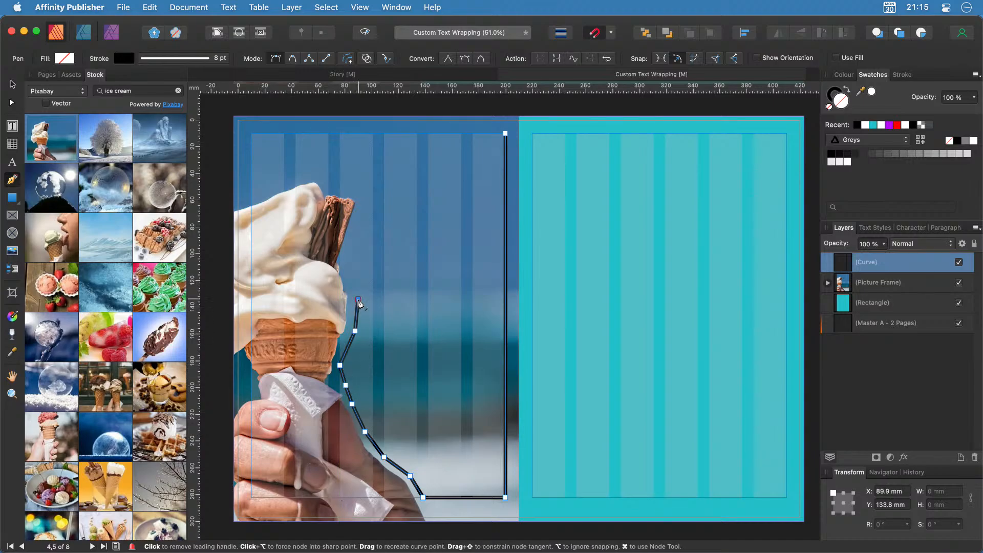
{"action": "left_click", "coordinate": [353, 268]}
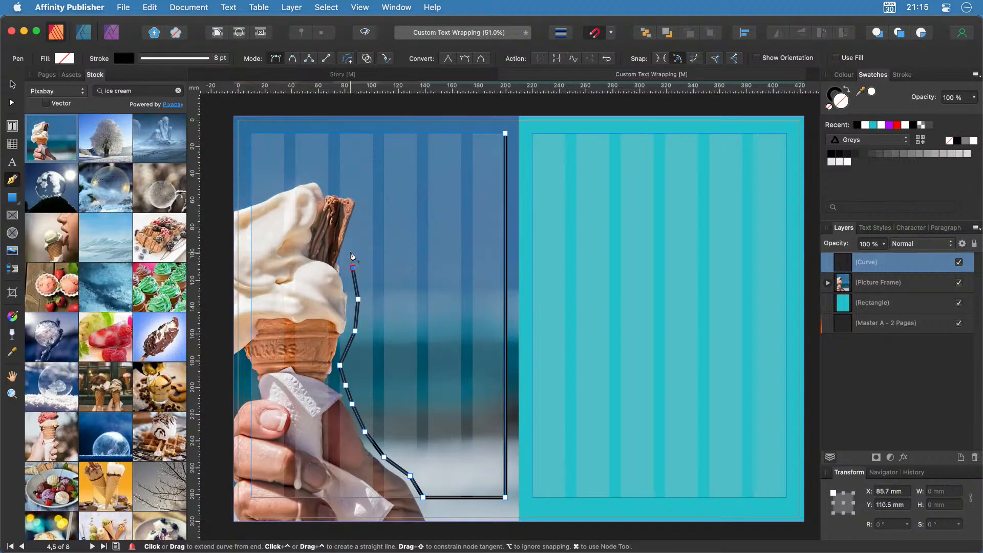
{"action": "left_click", "coordinate": [353, 241]}
{"action": "left_click", "coordinate": [373, 203]}
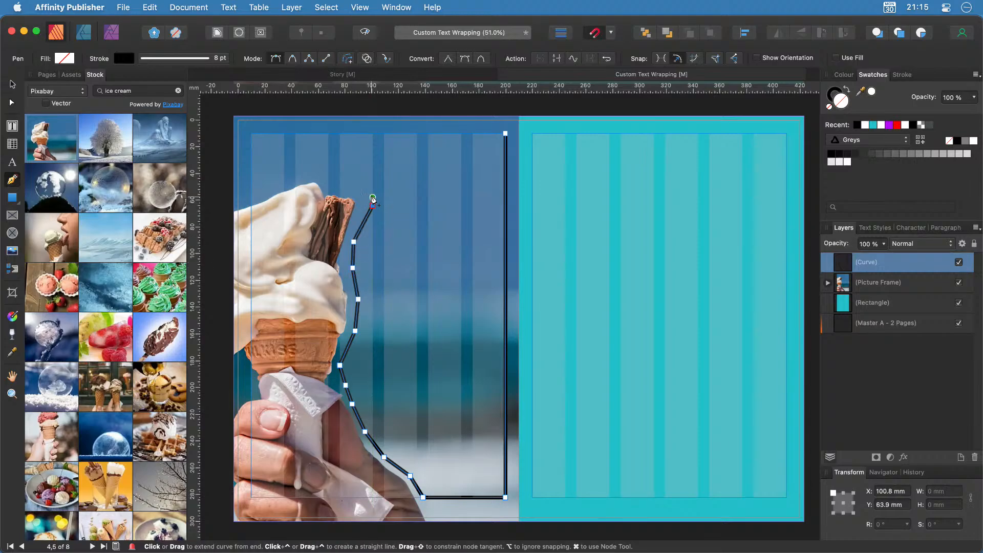
{"action": "left_click", "coordinate": [339, 180]}
{"action": "left_click", "coordinate": [314, 172]}
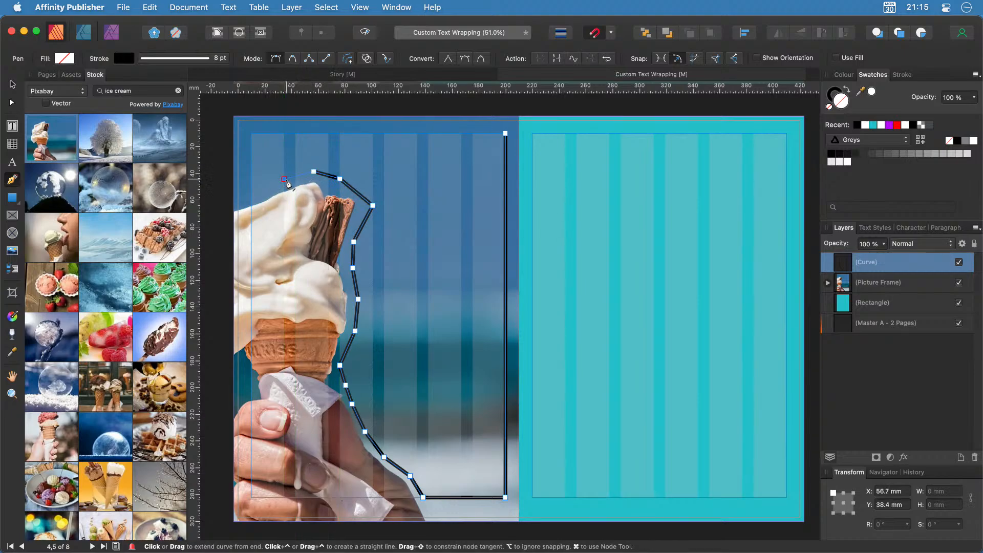
{"action": "left_click", "coordinate": [285, 179]}
{"action": "left_click", "coordinate": [251, 195]}
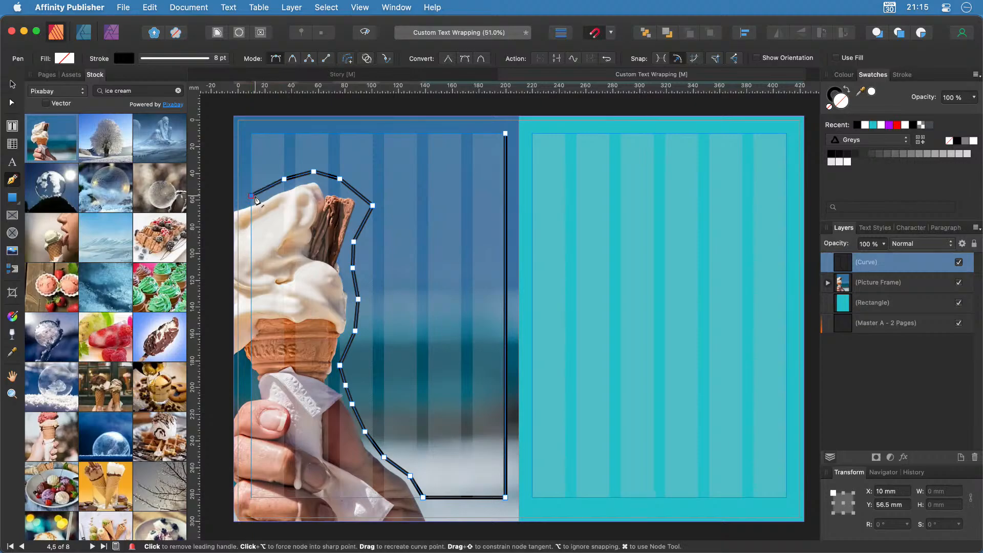
{"action": "left_click", "coordinate": [252, 134]}
{"action": "left_click", "coordinate": [506, 135]}
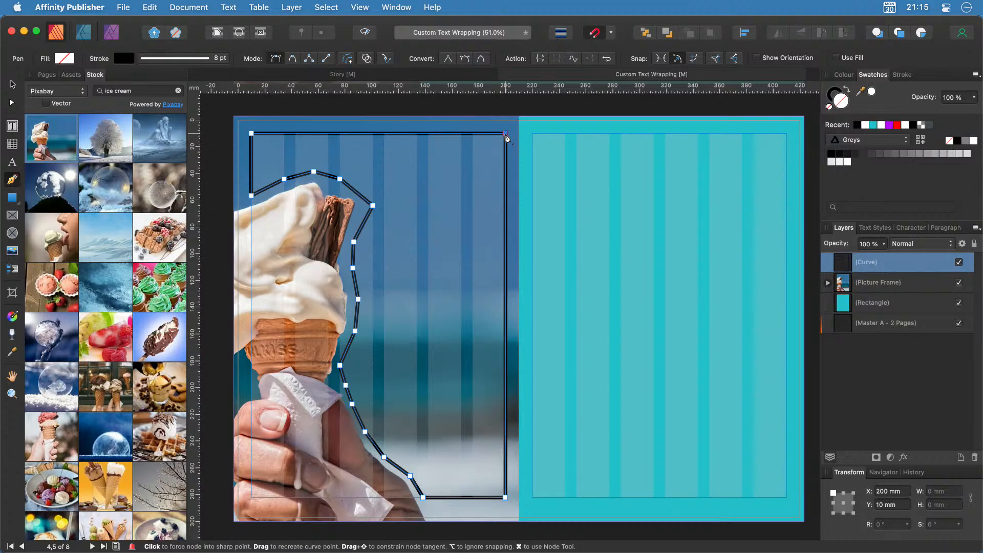
{"action": "left_click", "coordinate": [12, 83]}
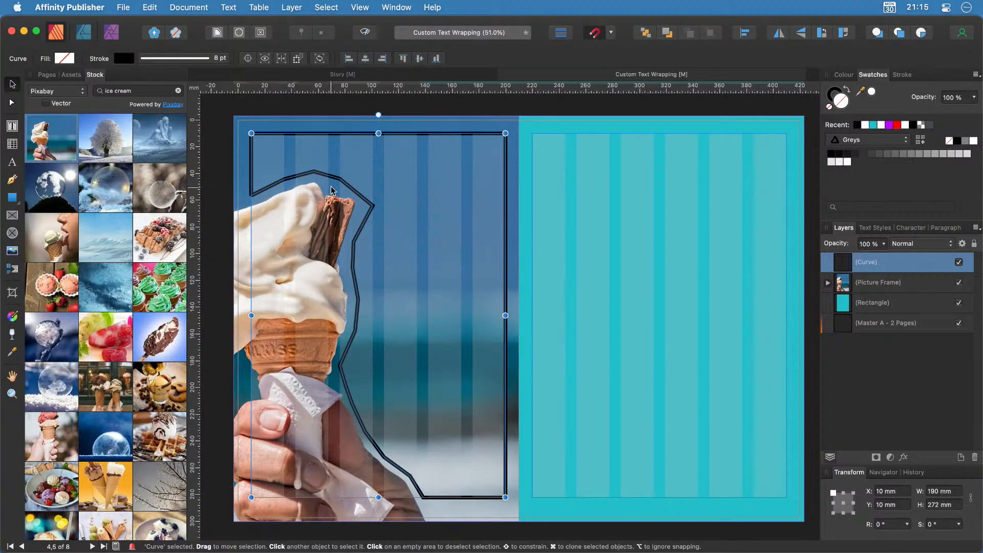
Zoom in and move the curve's flake-tip node up and to the left.
{"action": "scroll", "coordinate": [337, 204], "scroll_direction": "up", "scroll_amount": 1}
{"action": "scroll", "coordinate": [337, 204], "scroll_direction": "up", "scroll_amount": 10}
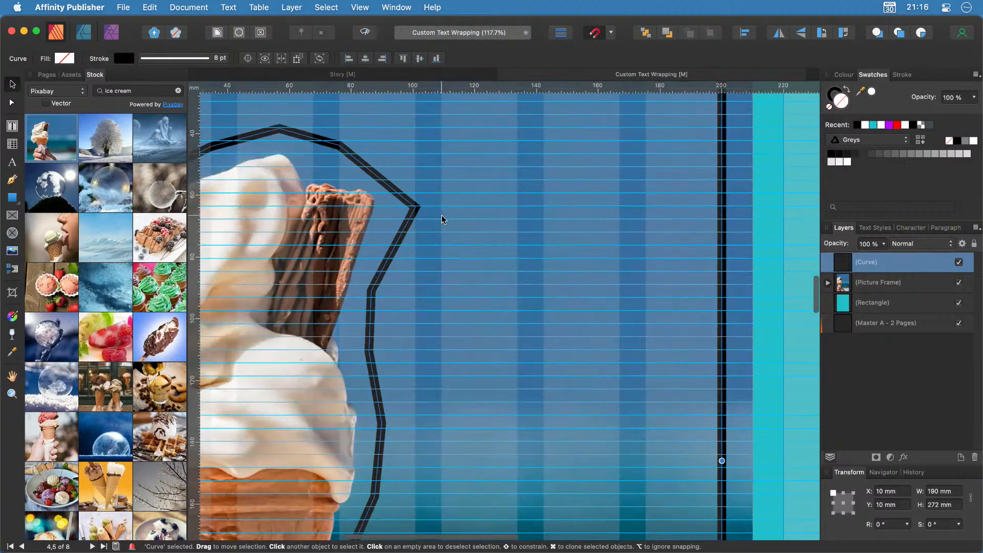
{"action": "double_click", "coordinate": [404, 233]}
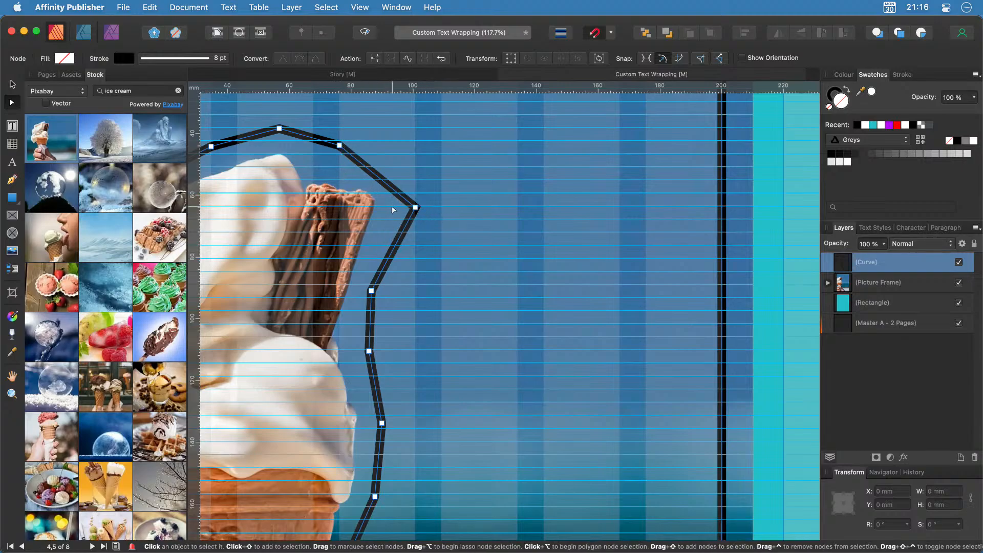
{"action": "left_click", "coordinate": [416, 208]}
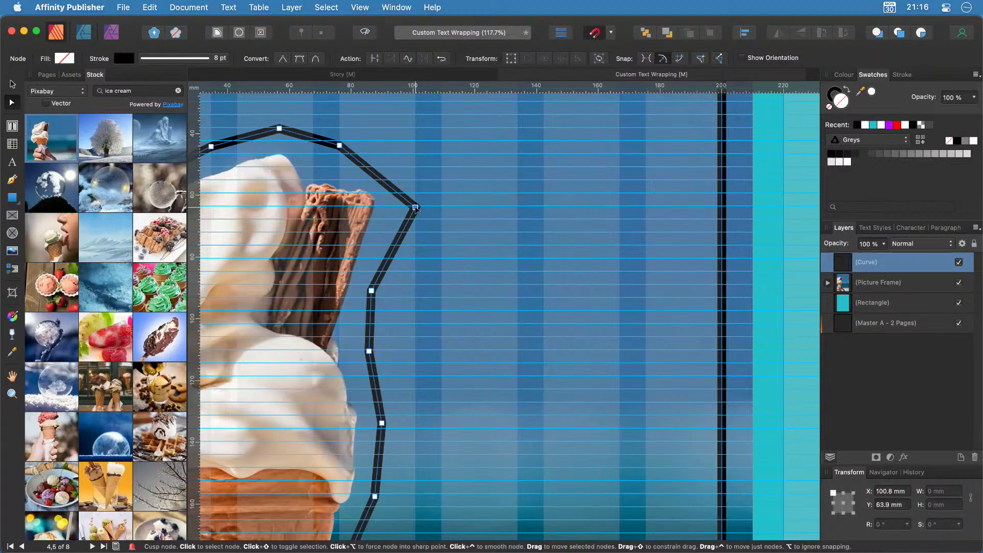
{"action": "left_click_drag", "start_coordinate": [415, 207], "coordinate": [405, 188]}
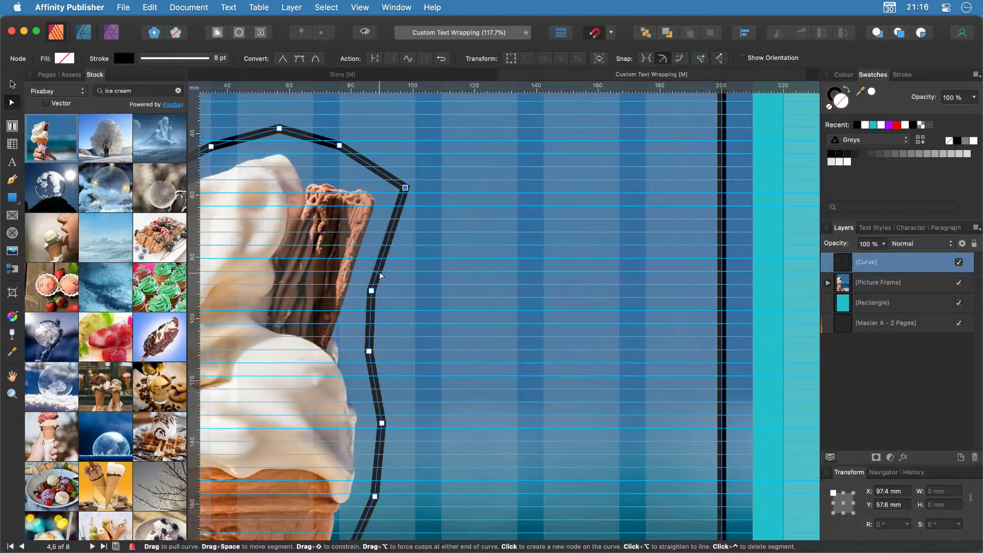
Delete three surplus nodes along the cone edge and bend the edge to add a node hugging the cream.
{"action": "scroll", "coordinate": [439, 303], "scroll_direction": "down", "scroll_amount": 2}
{"action": "scroll", "coordinate": [438, 303], "scroll_direction": "down", "scroll_amount": 5}
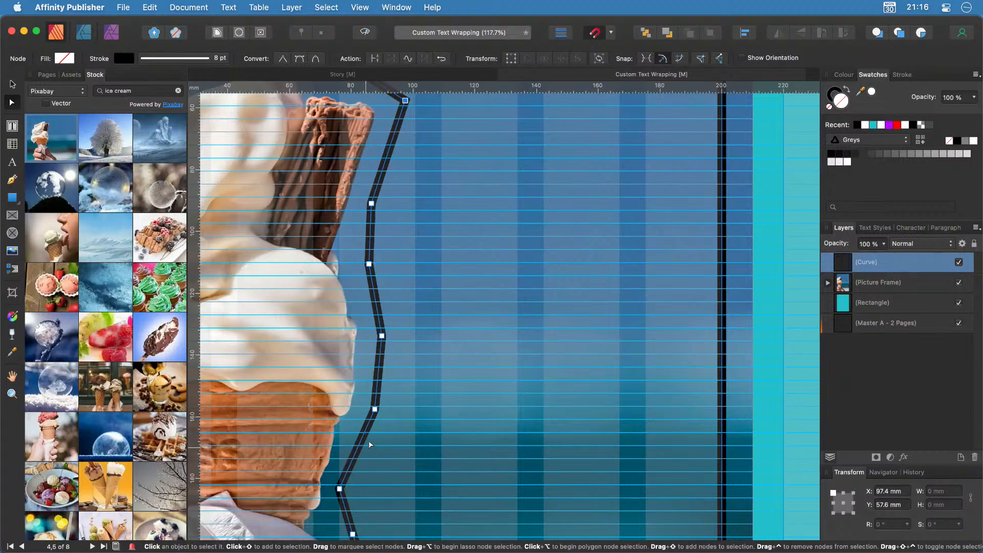
{"action": "left_click", "coordinate": [374, 409]}
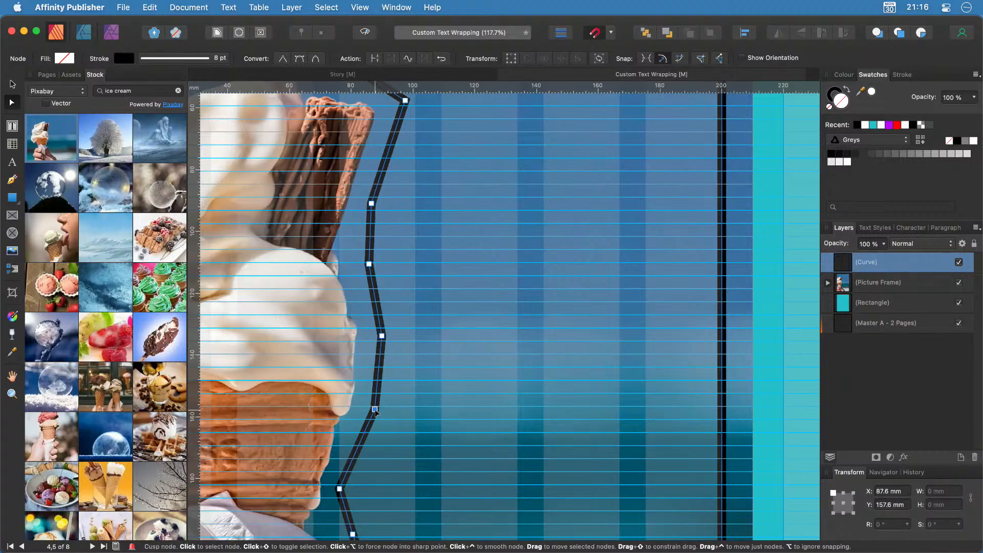
{"action": "key", "text": "Delete"}
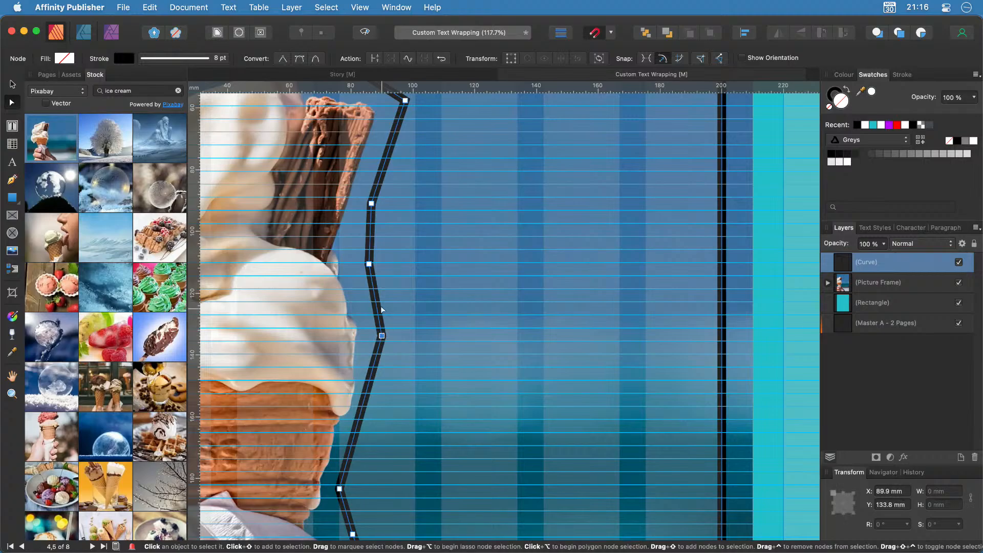
{"action": "key", "text": "Delete"}
{"action": "key", "text": "Delete"}
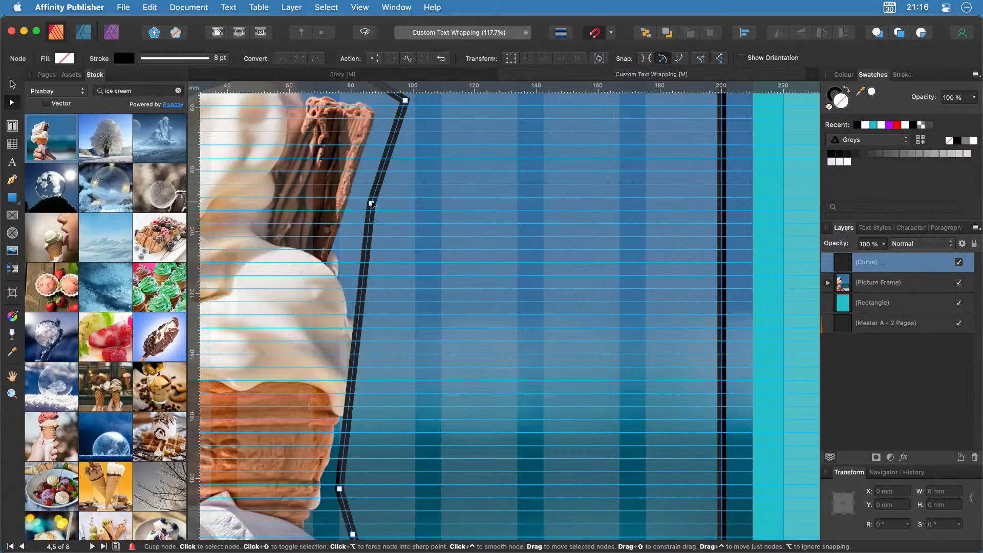
{"action": "key", "text": "Delete"}
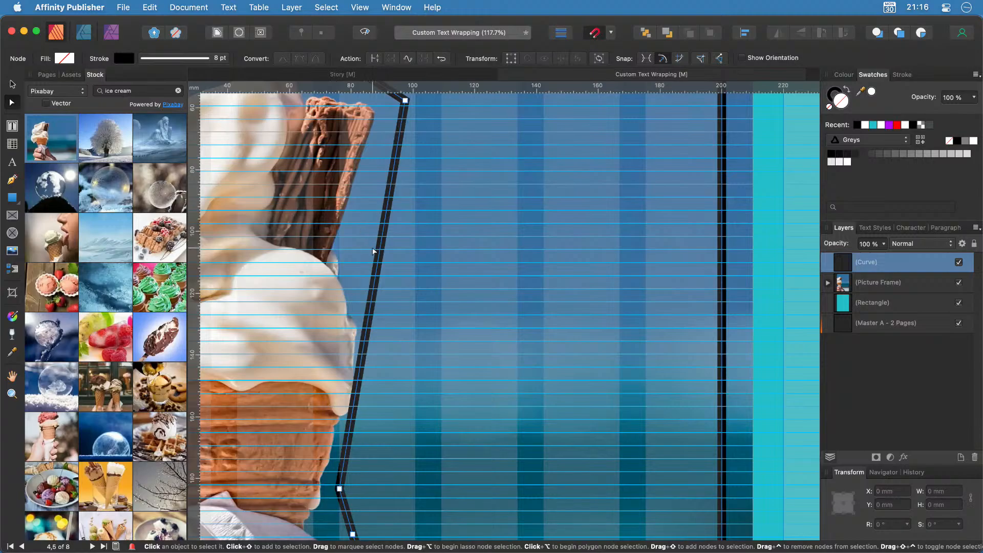
{"action": "mouse_move", "coordinate": [373, 251]}
{"action": "left_mouse_down"}
{"action": "mouse_move", "coordinate": [371, 204]}
{"action": "mouse_move", "coordinate": [361, 238]}
{"action": "left_mouse_up"}
{"action": "left_click_drag", "start_coordinate": [355, 251], "coordinate": [350, 261]}
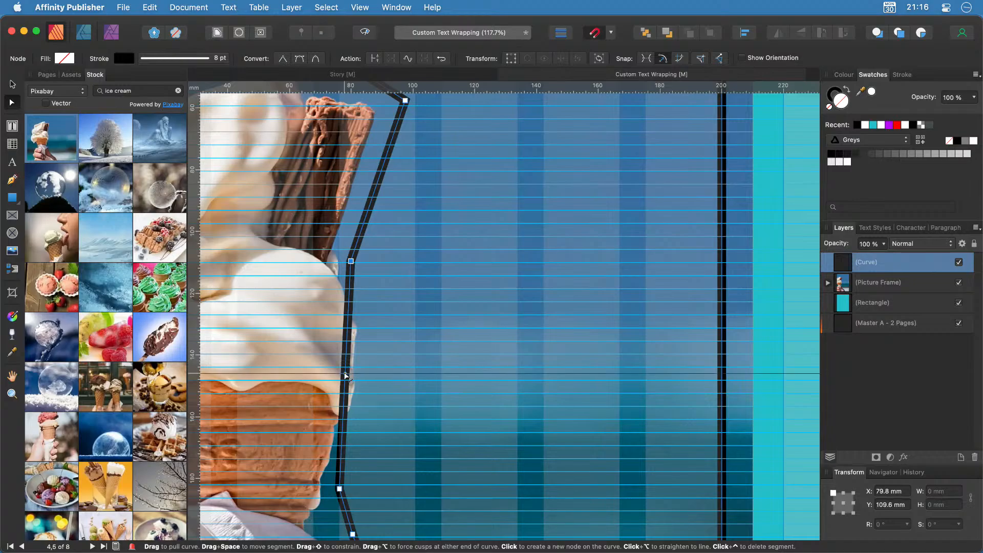
Bow the curve along the cone, delete surplus hand-edge nodes, and curve that edge to follow the hand.
{"action": "left_click_drag", "start_coordinate": [346, 376], "coordinate": [380, 381]}
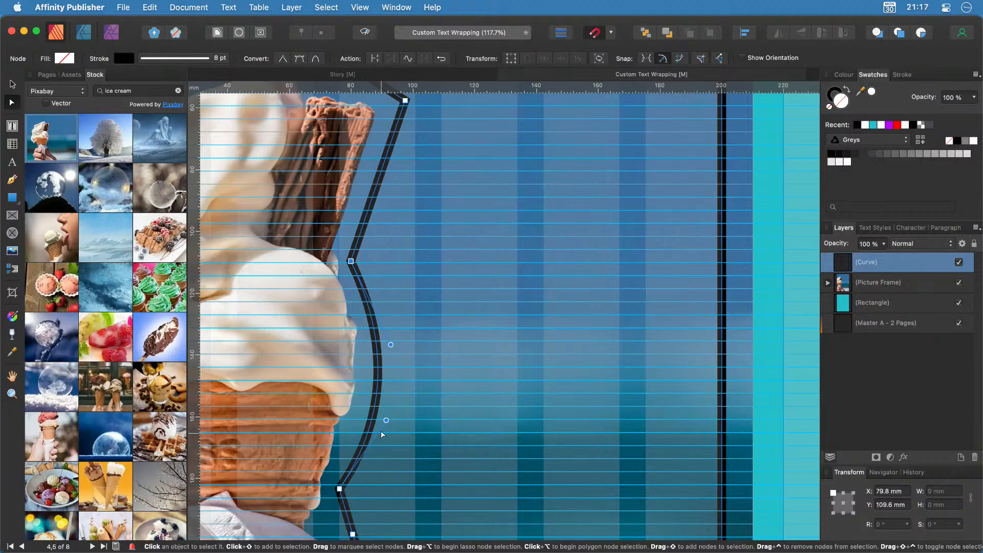
{"action": "left_click_drag", "start_coordinate": [386, 419], "coordinate": [382, 415]}
{"action": "scroll", "coordinate": [385, 444], "scroll_direction": "down", "scroll_amount": 10}
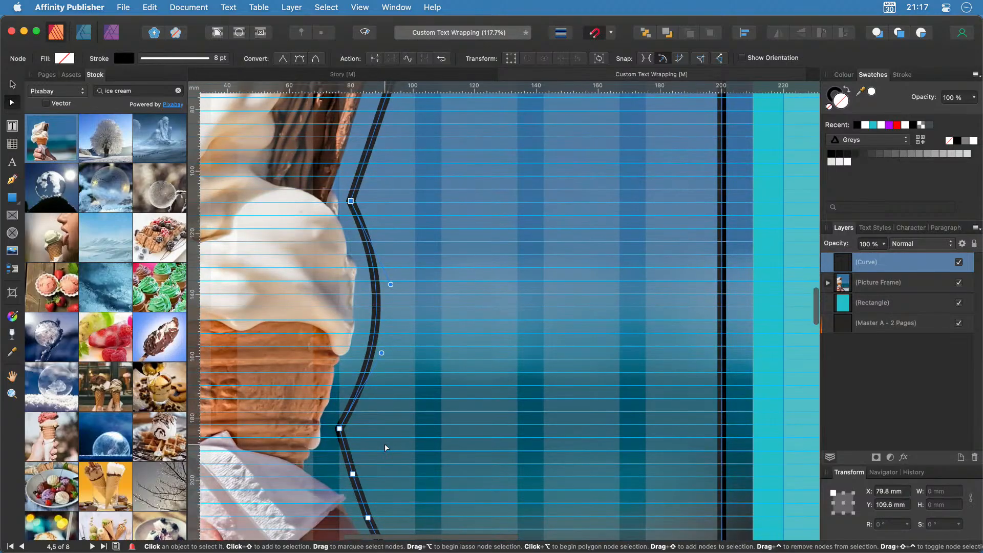
{"action": "scroll", "coordinate": [385, 448], "scroll_direction": "up", "scroll_amount": 2}
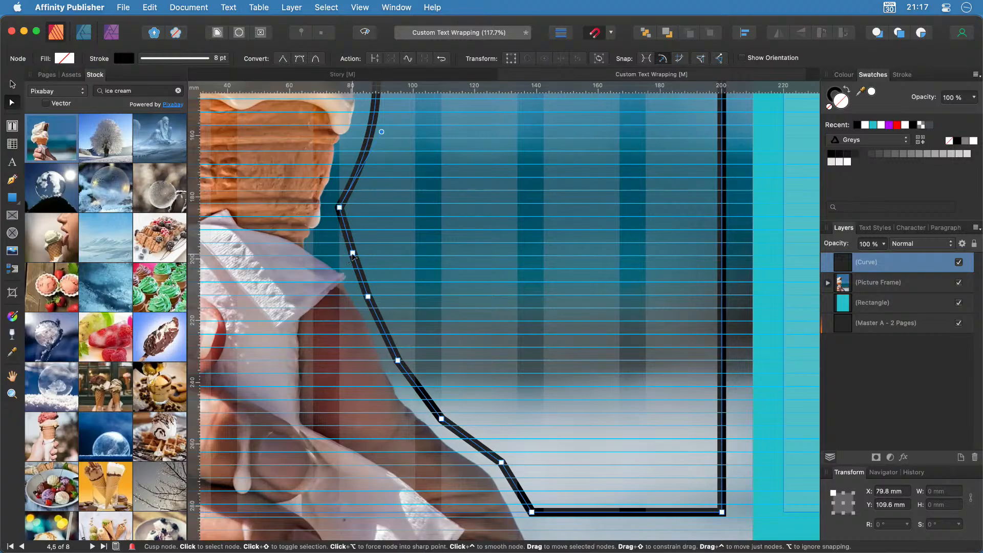
{"action": "left_click", "coordinate": [353, 252]}
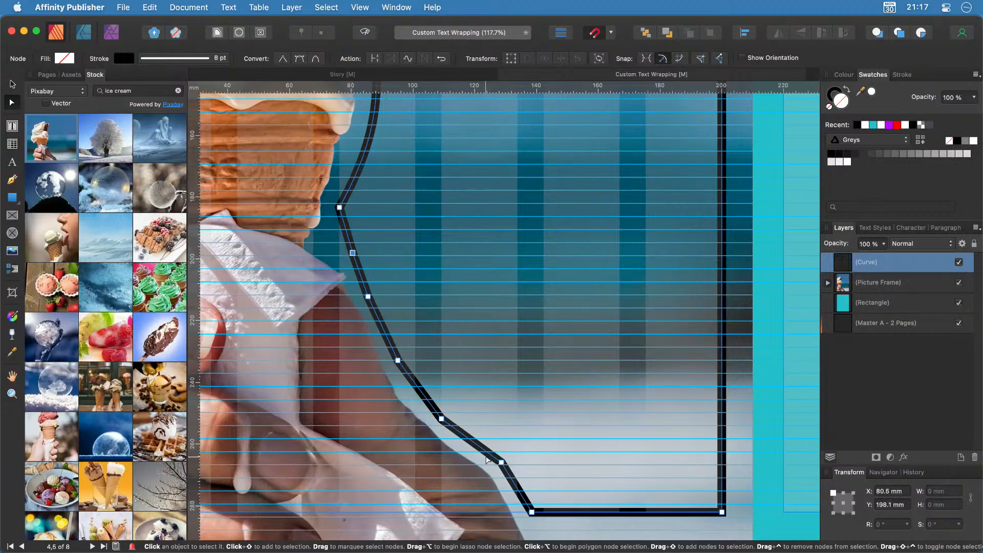
{"action": "left_click", "coordinate": [501, 462]}
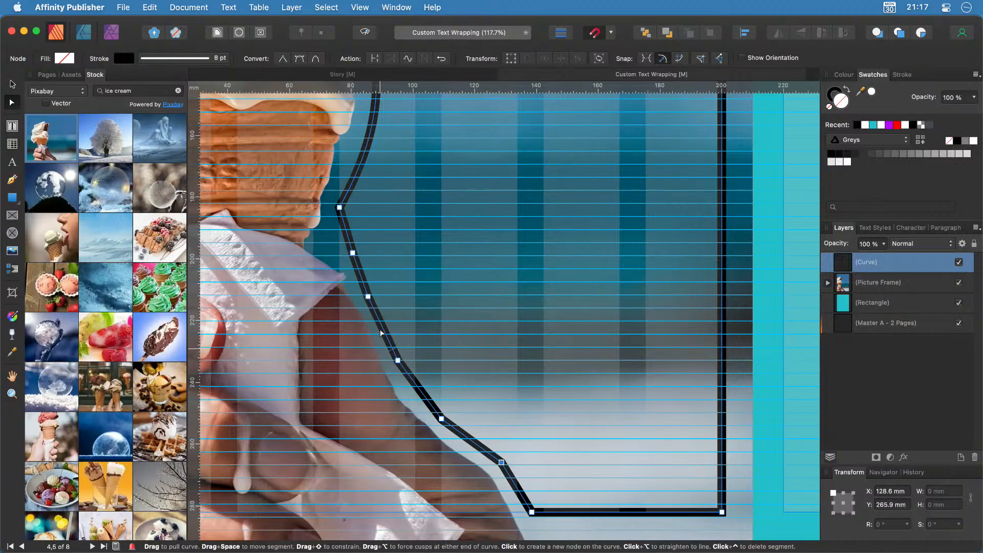
{"action": "left_click", "coordinate": [368, 297]}
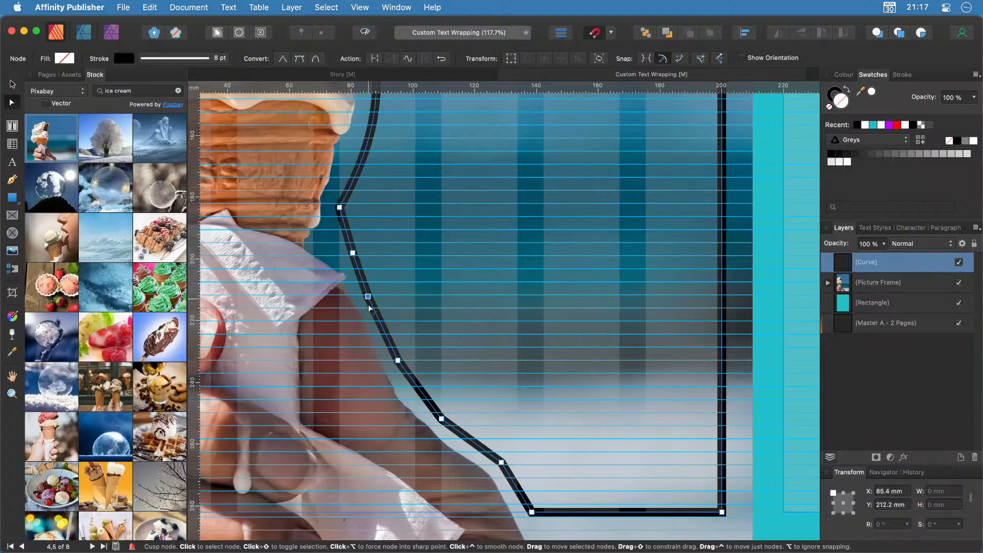
{"action": "left_click", "coordinate": [398, 360]}
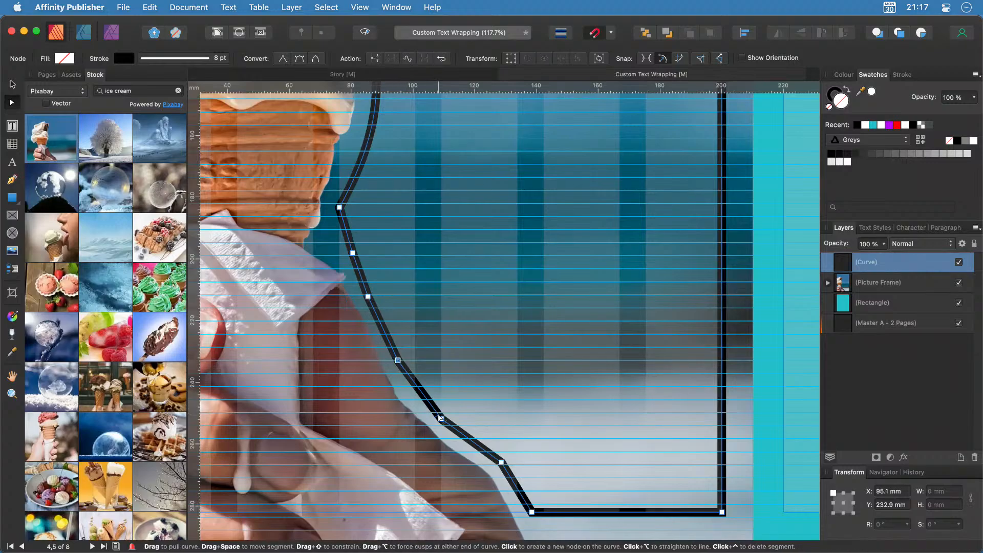
{"action": "left_click", "coordinate": [441, 419]}
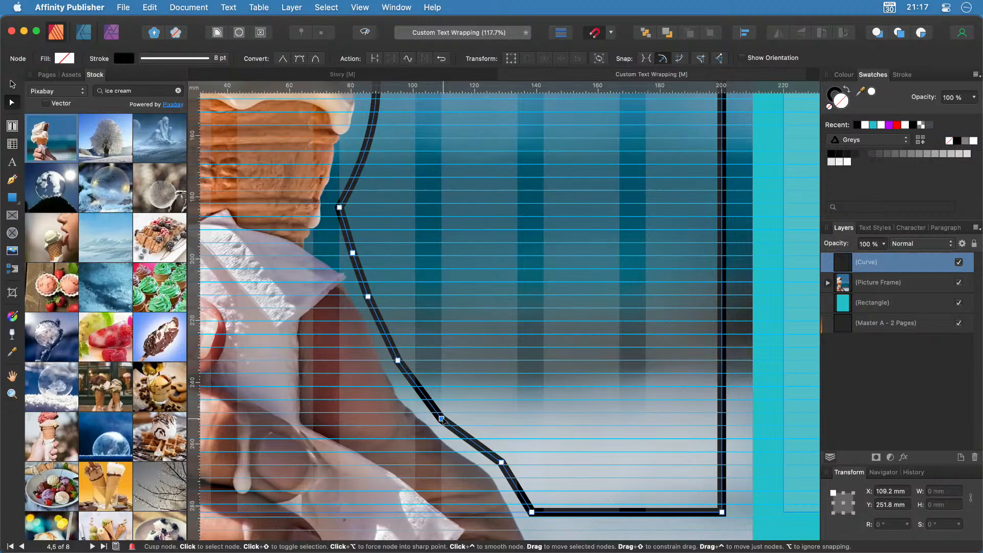
{"action": "key", "text": "Delete"}
{"action": "key", "text": "Delete"}
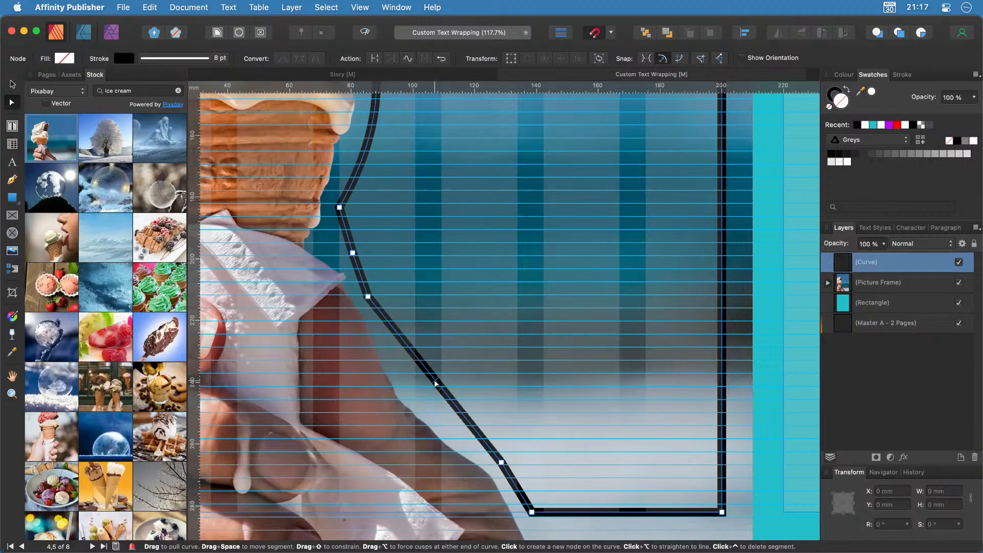
{"action": "left_click_drag", "start_coordinate": [434, 383], "coordinate": [430, 405]}
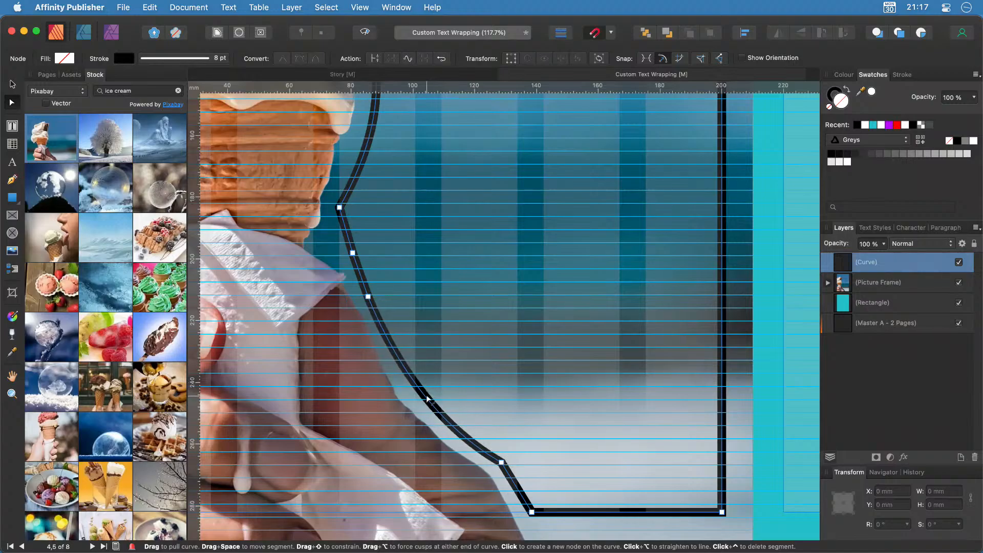
Delete two top nodes, arch the top segment over the ice cream, and zoom to fit the spread.
{"action": "scroll", "coordinate": [522, 377], "scroll_direction": "up", "scroll_amount": 10}
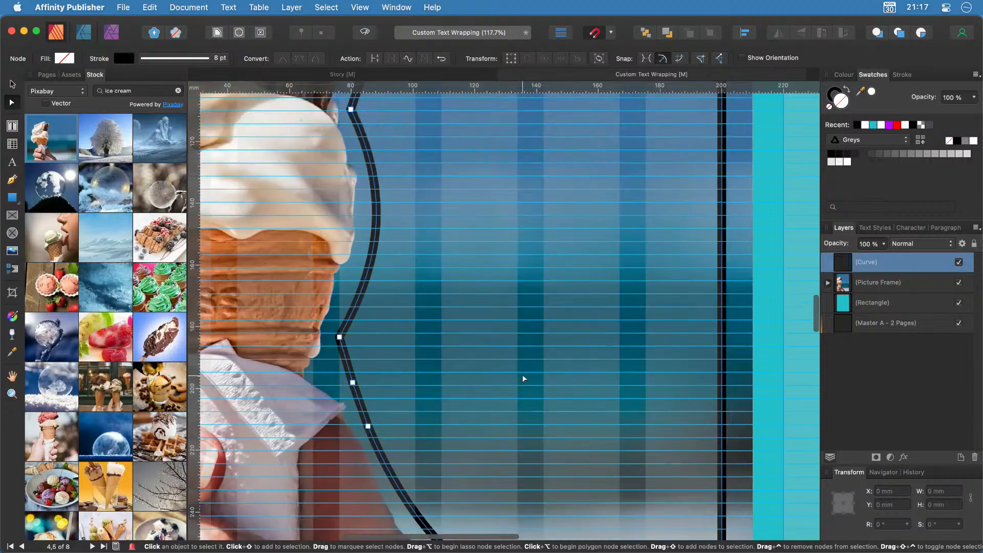
{"action": "scroll", "coordinate": [523, 379], "scroll_direction": "up", "scroll_amount": 5}
{"action": "scroll", "coordinate": [523, 376], "scroll_direction": "left", "scroll_amount": 7}
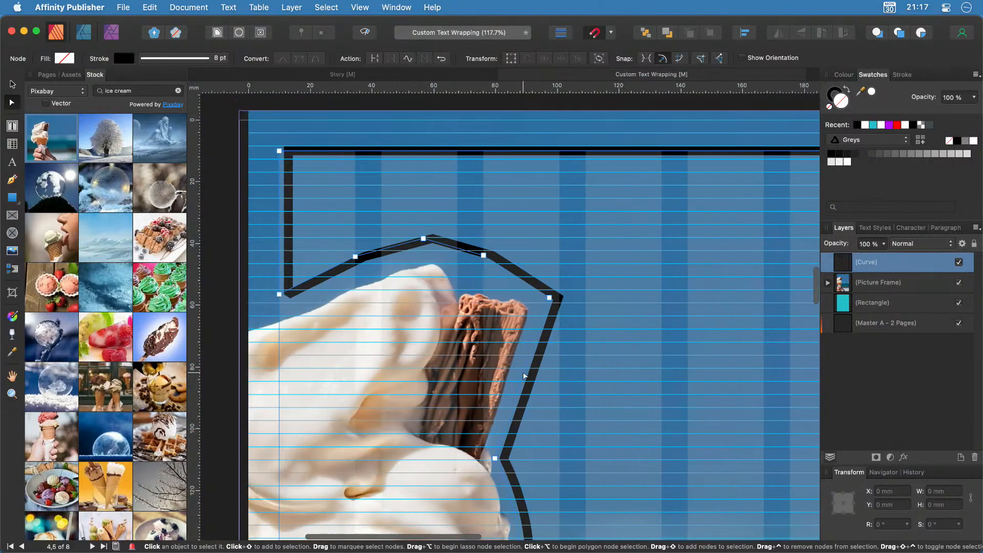
{"action": "left_click", "coordinate": [417, 256]}
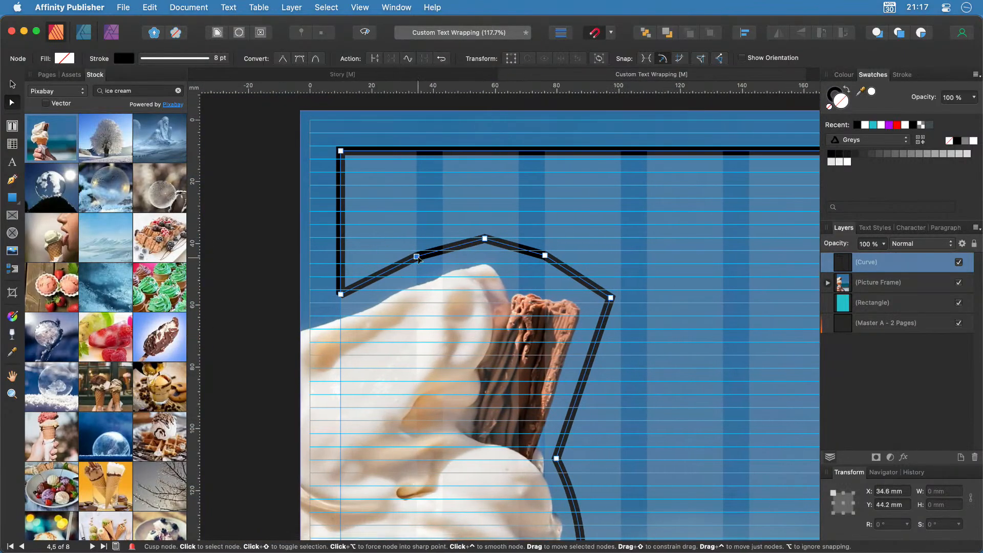
{"action": "key", "text": "Delete"}
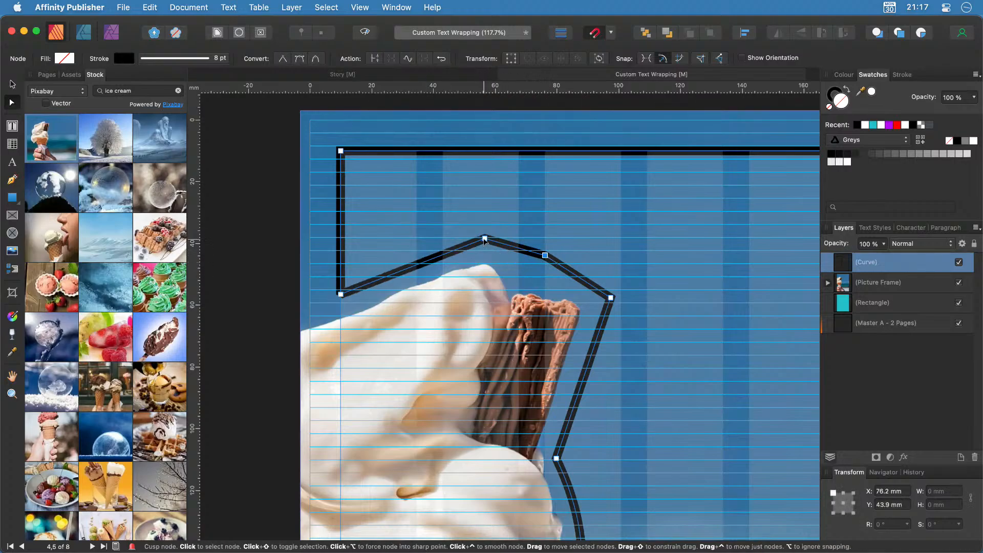
{"action": "key", "text": "Delete"}
{"action": "key", "text": "Delete"}
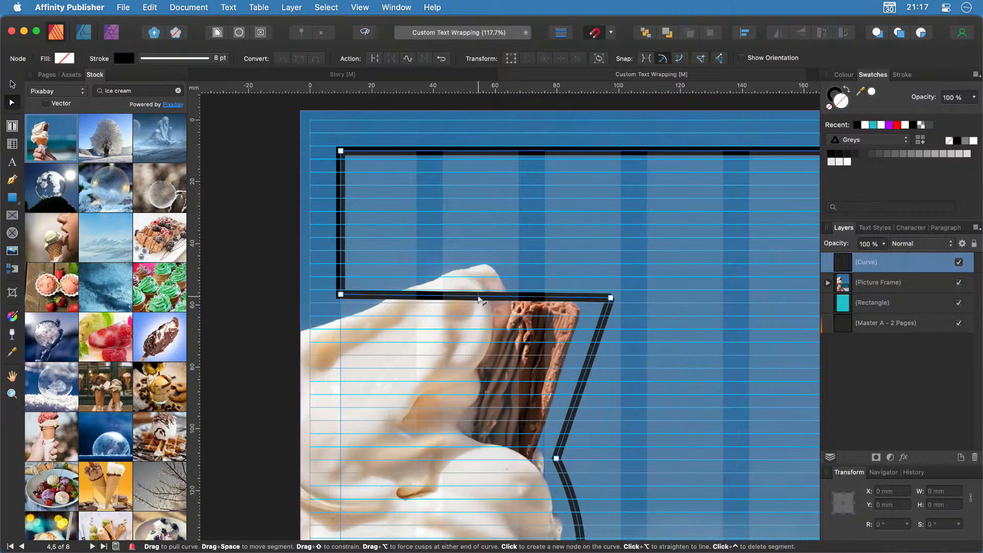
{"action": "left_click_drag", "start_coordinate": [482, 288], "coordinate": [482, 243]}
{"action": "scroll", "coordinate": [633, 388], "scroll_direction": "right", "scroll_amount": 5}
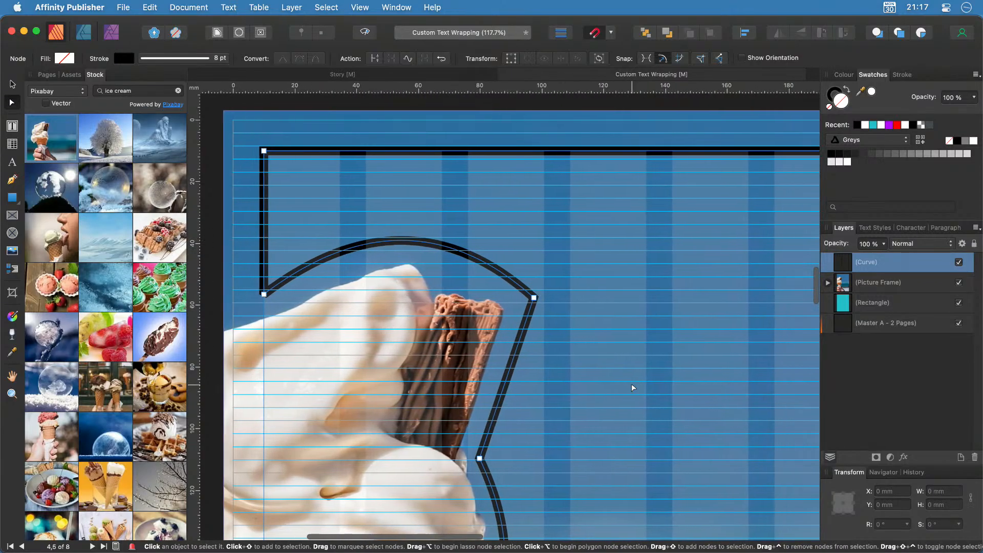
{"action": "scroll", "coordinate": [634, 387], "scroll_direction": "right", "scroll_amount": 3}
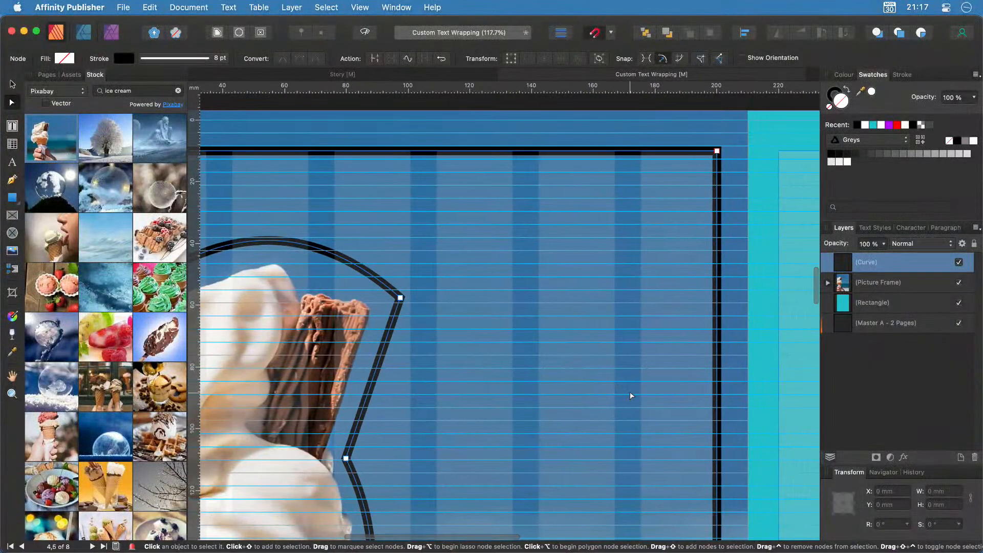
{"action": "scroll", "coordinate": [612, 437], "scroll_direction": "down", "scroll_amount": 3}
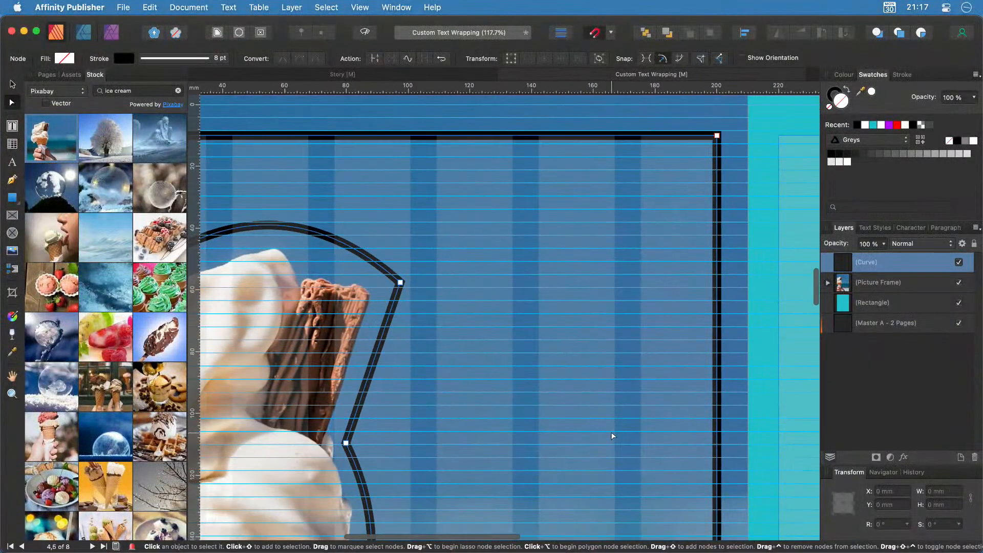
{"action": "key", "text": "super+0"}
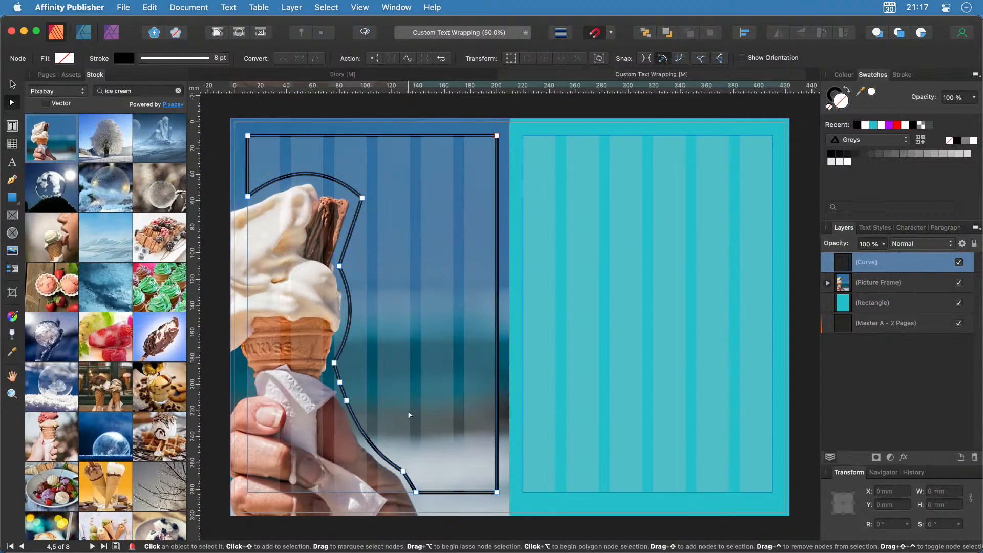
Set the outline curve's stroke to None and lock the picture frame holding the ice-cream photo.
{"action": "left_click", "coordinate": [832, 94]}
{"action": "left_click", "coordinate": [949, 141]}
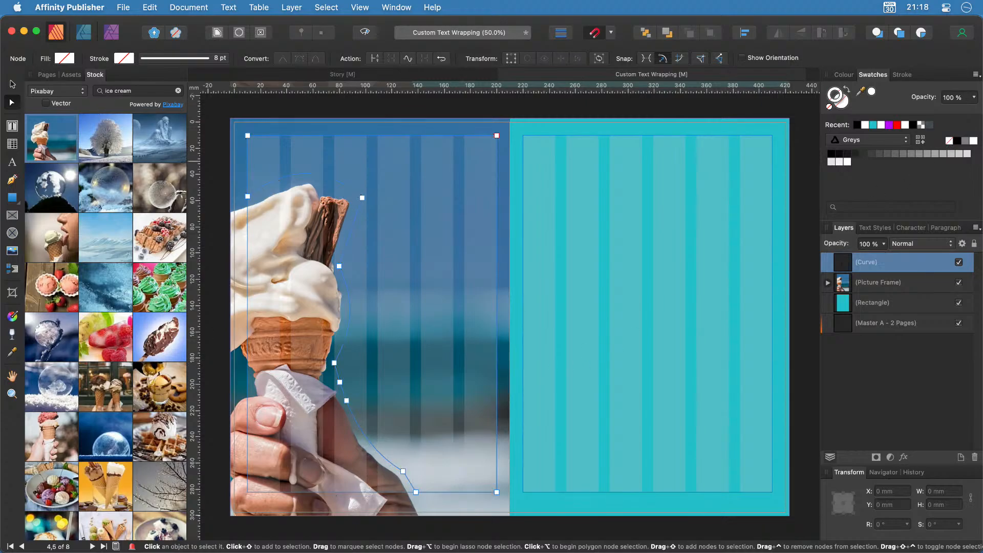
{"action": "left_click", "coordinate": [13, 84]}
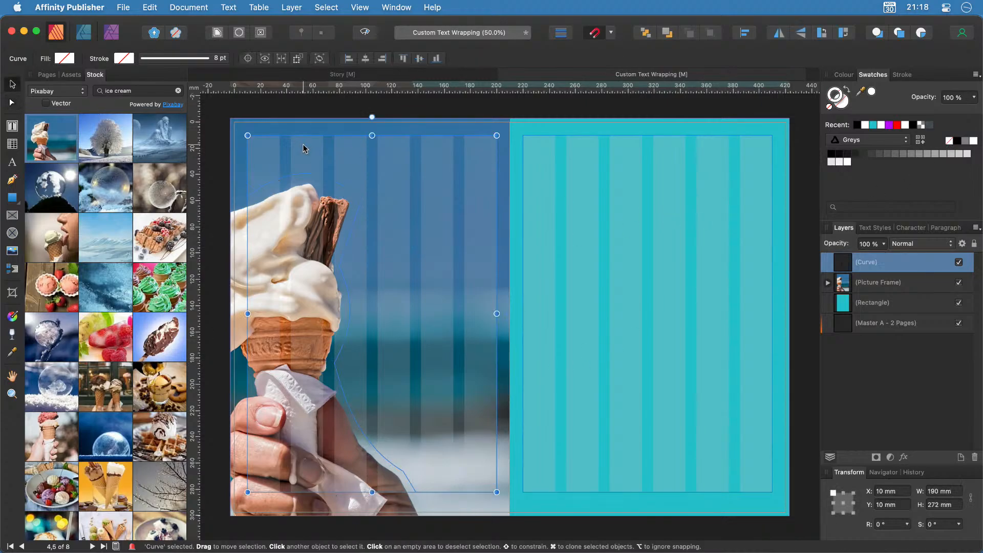
{"action": "left_click", "coordinate": [437, 328]}
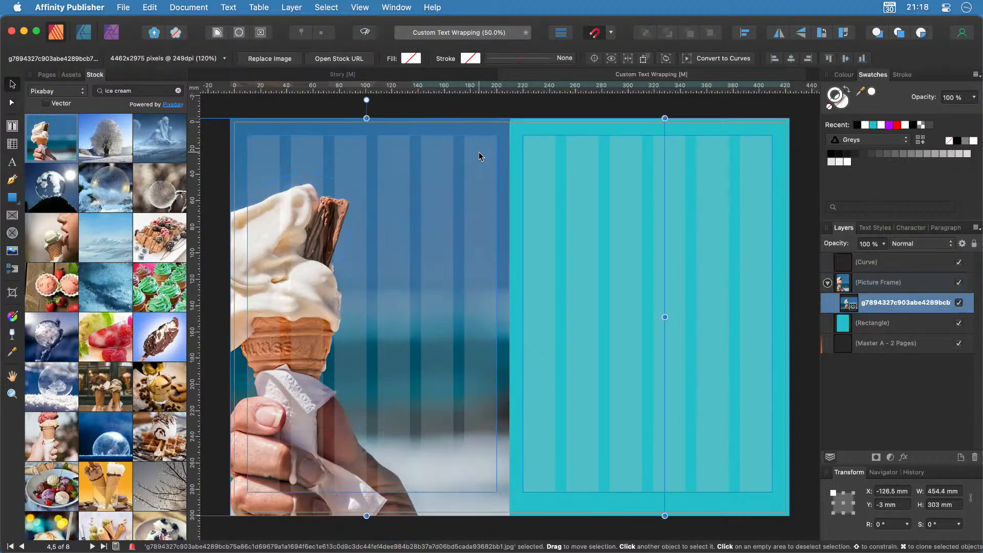
{"action": "left_click", "coordinate": [900, 264]}
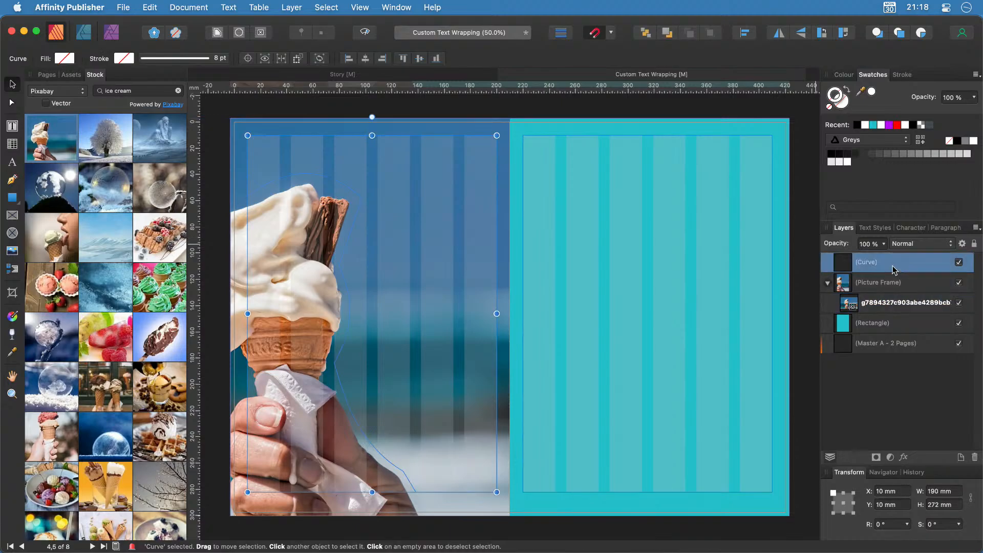
{"action": "left_click", "coordinate": [493, 150]}
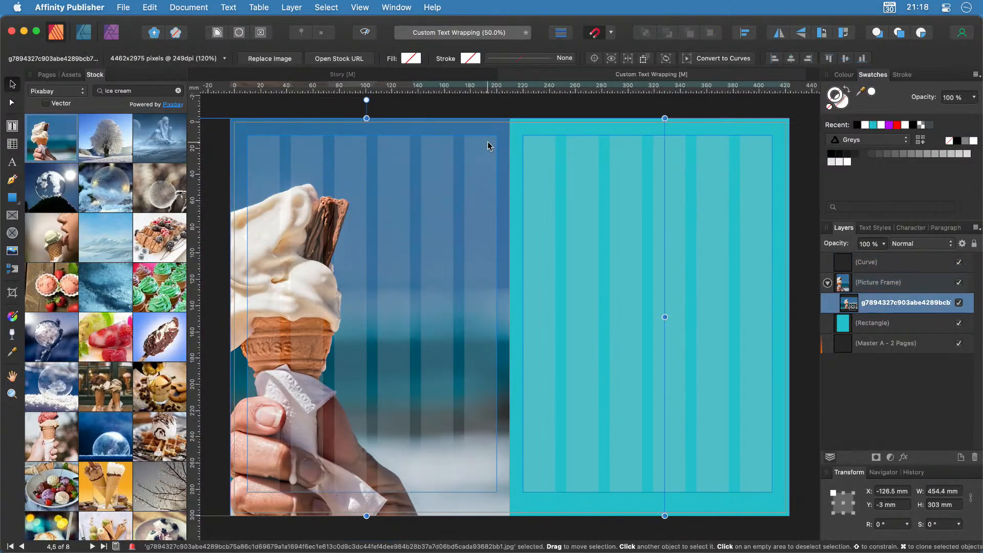
{"action": "left_click", "coordinate": [900, 285]}
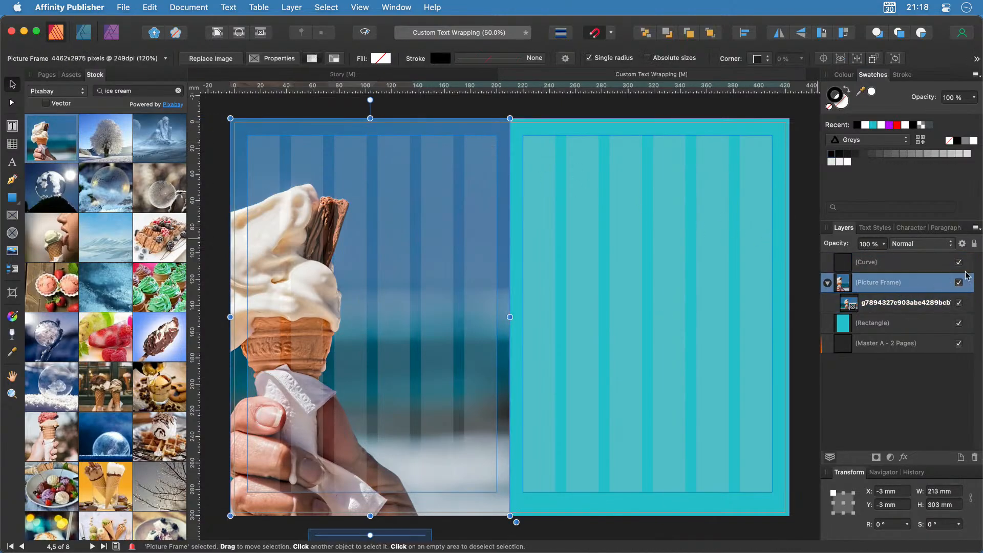
{"action": "left_click", "coordinate": [974, 245]}
{"action": "left_click", "coordinate": [905, 263]}
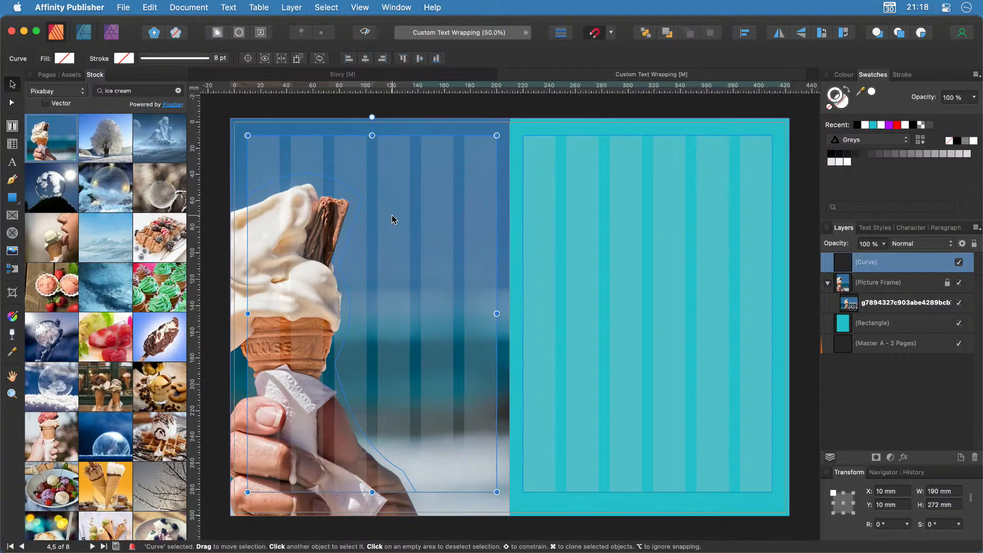
Convert the outline curve to a text frame and fill it with filler text.
{"action": "right_click", "coordinate": [395, 178]}
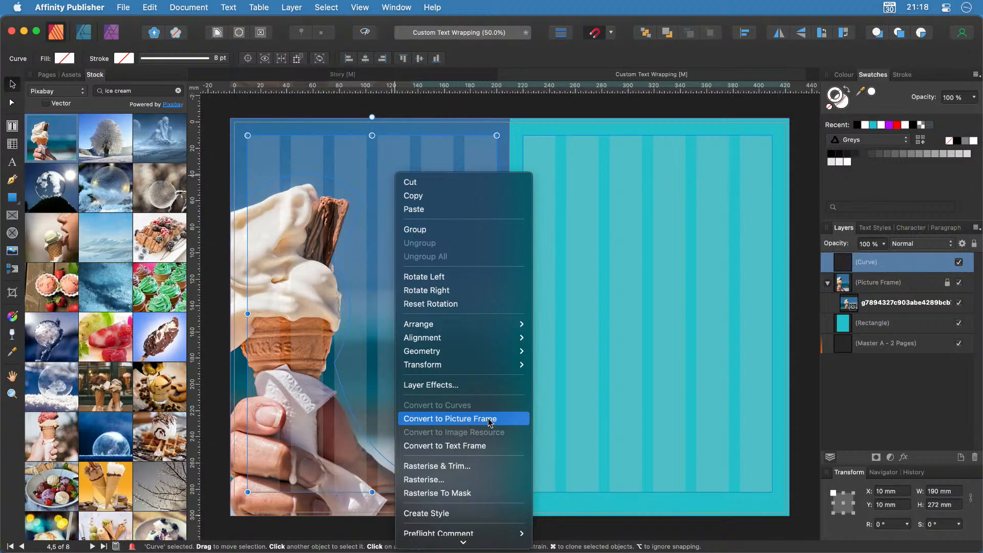
{"action": "left_click", "coordinate": [472, 446]}
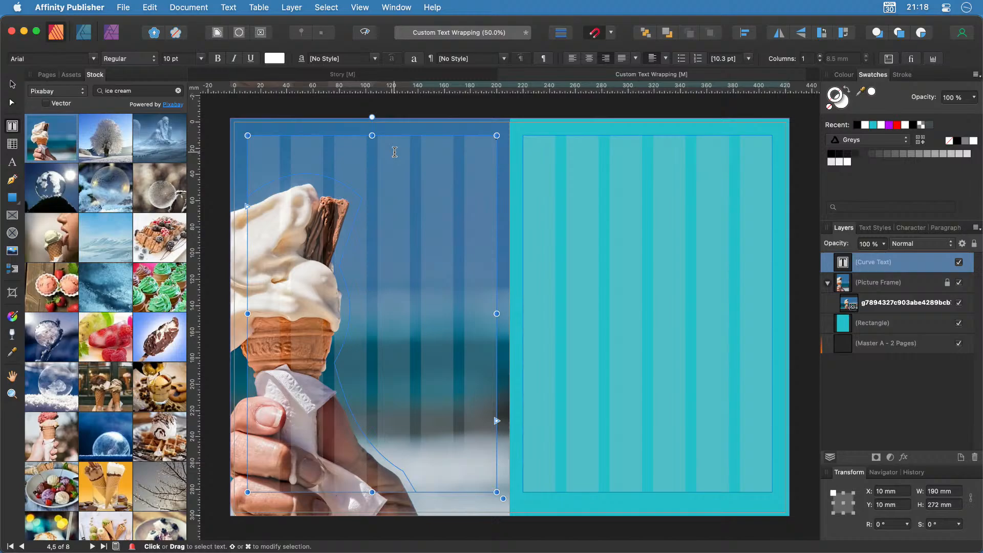
{"action": "left_click", "coordinate": [226, 6]}
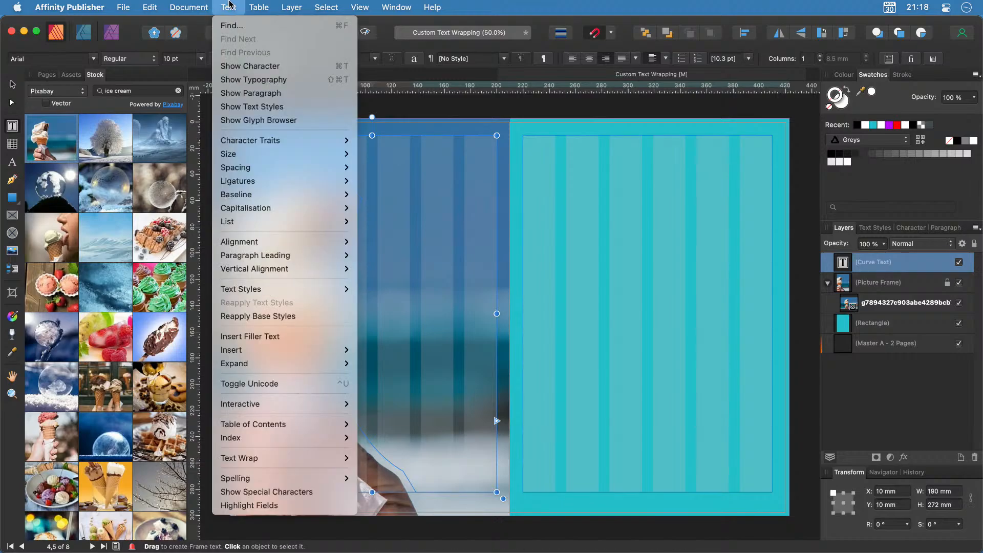
{"action": "left_click", "coordinate": [314, 336]}
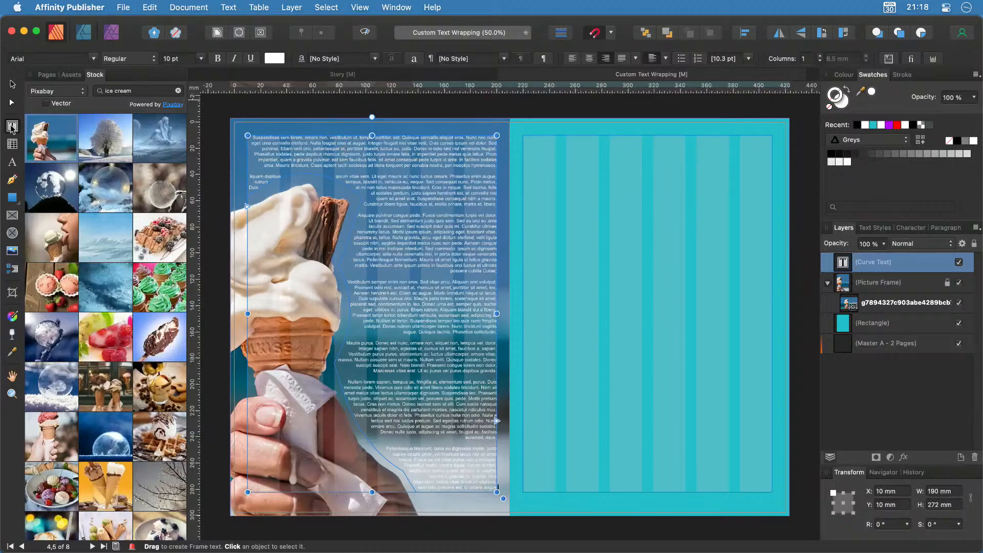
Create an 'Indulge Yourself' artistic text heading and move it onto the right page.
{"action": "left_click", "coordinate": [12, 162]}
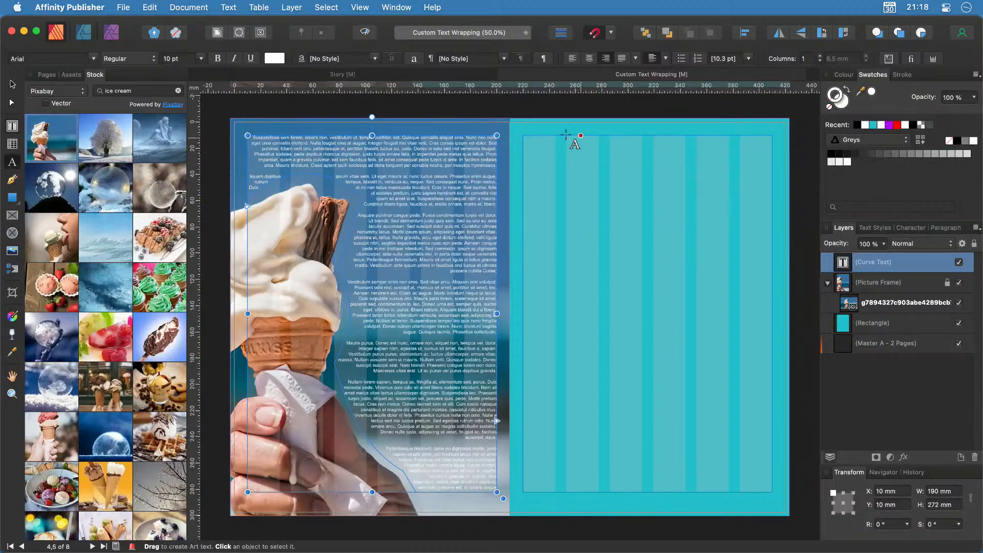
{"action": "left_click_drag", "start_coordinate": [526, 145], "coordinate": [732, 210]}
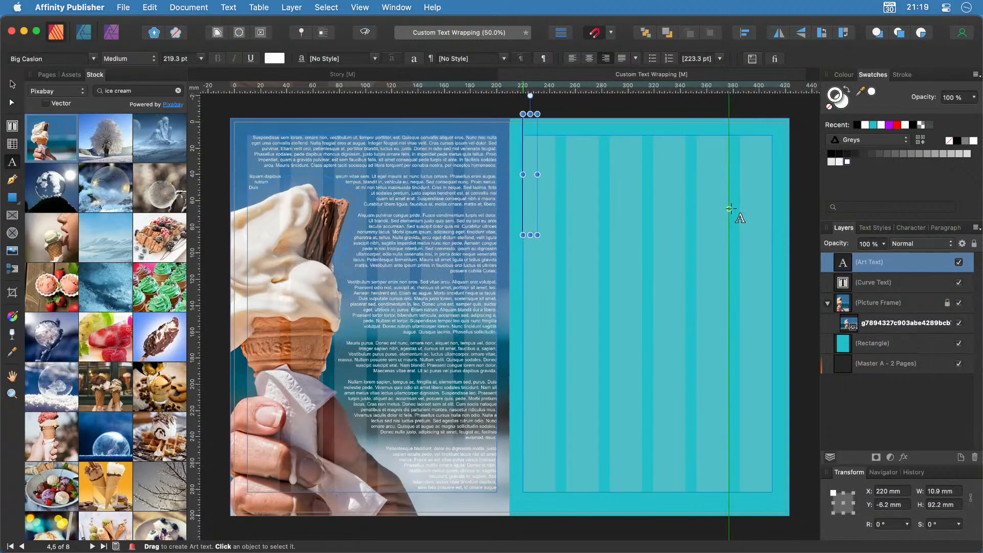
{"action": "type", "text": "Indul"}
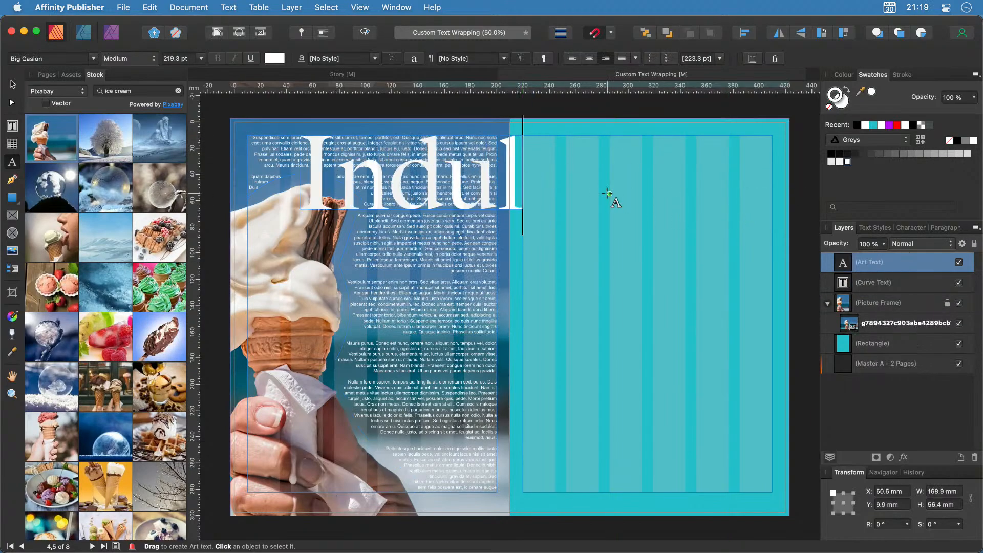
{"action": "type", "text": "ge yourself"}
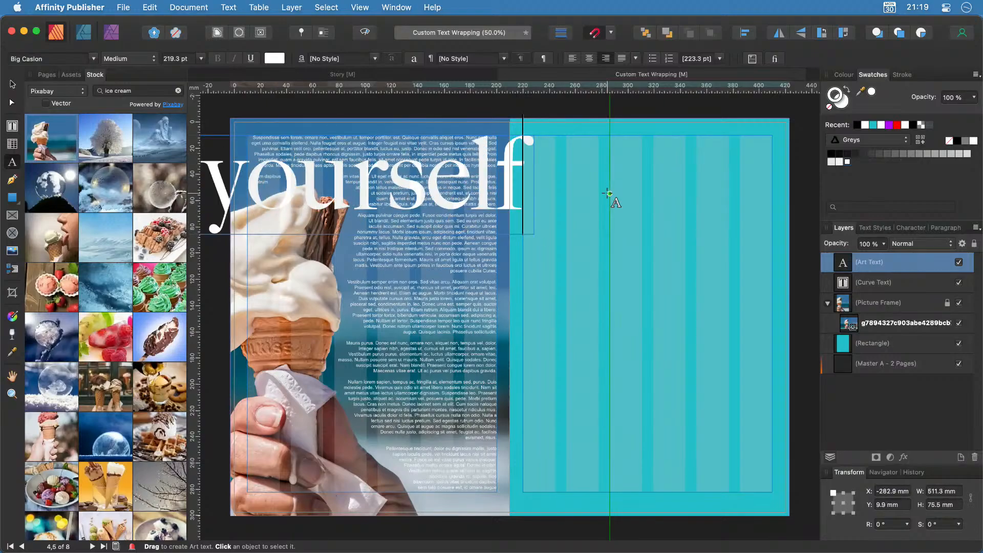
{"action": "key", "text": "Left"}
{"action": "key", "text": "Left"}
{"action": "key", "text": "Left"}
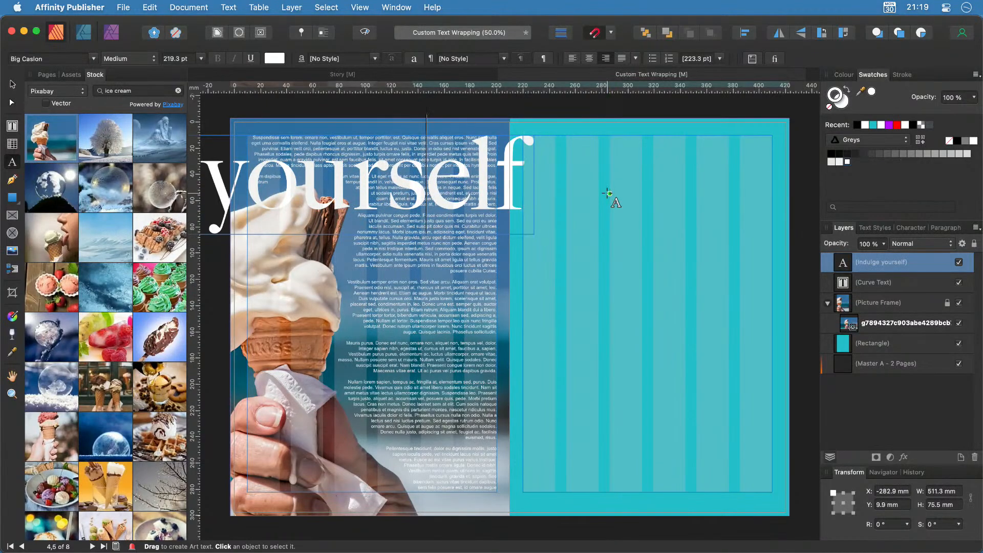
{"action": "key", "text": "Left"}
{"action": "key", "text": "Left"}
{"action": "key", "text": "Left"}
{"action": "key", "text": "Left"}
{"action": "key", "text": "BackSpace"}
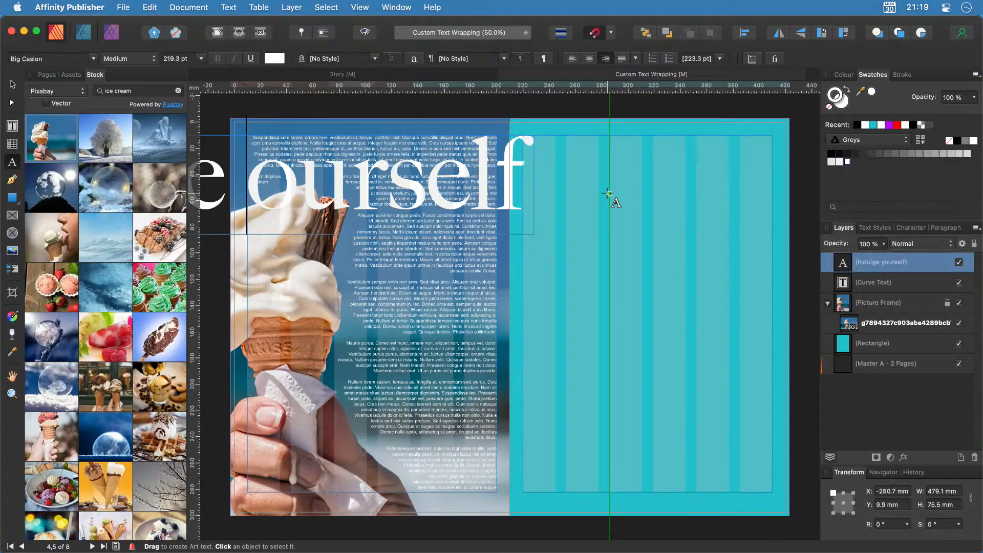
{"action": "type", "text": "Y"}
{"action": "scroll", "coordinate": [608, 194], "scroll_direction": "left", "scroll_amount": 10}
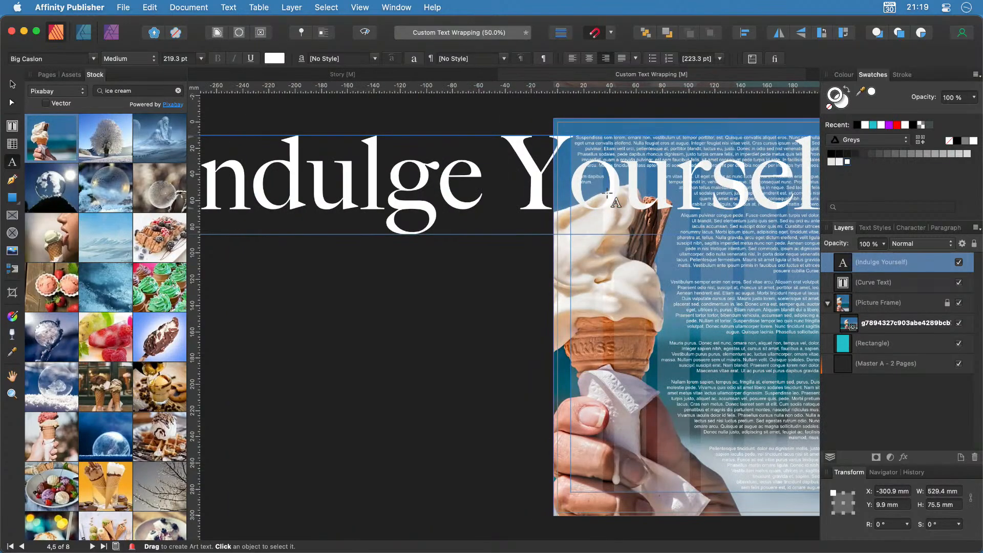
{"action": "scroll", "coordinate": [609, 193], "scroll_direction": "left", "scroll_amount": 4}
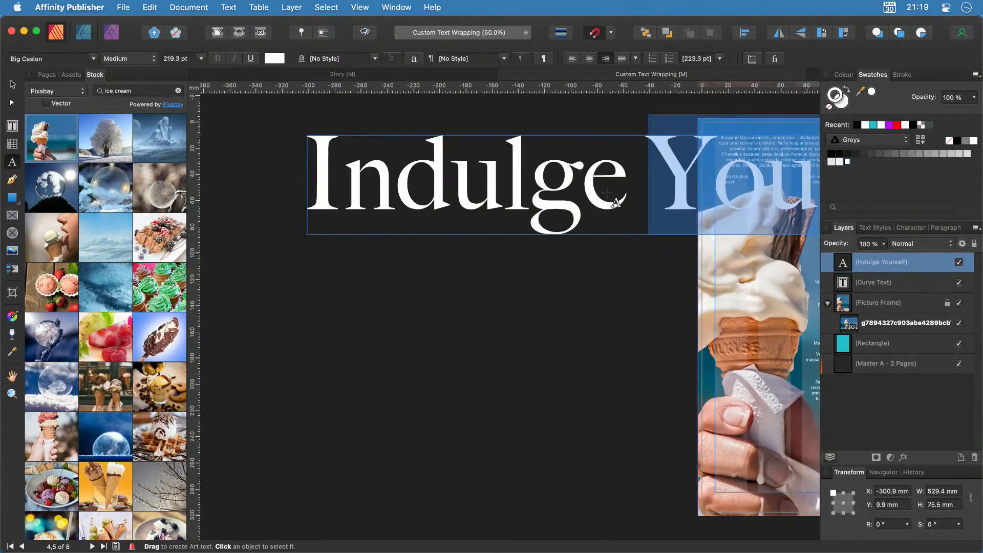
{"action": "key", "text": "Escape"}
{"action": "left_click_drag", "start_coordinate": [307, 235], "coordinate": [641, 187]}
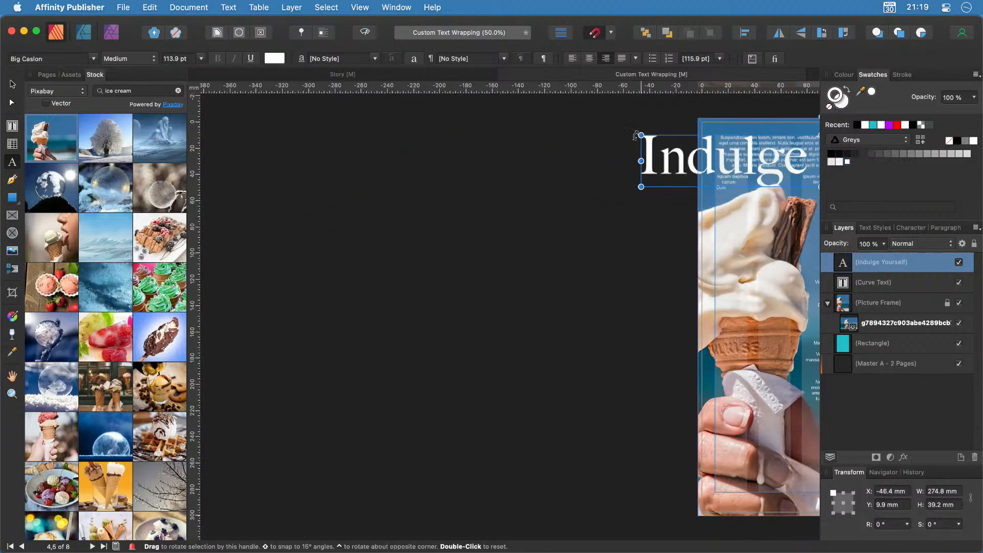
{"action": "scroll", "coordinate": [456, 259], "scroll_direction": "right", "scroll_amount": 5}
{"action": "scroll", "coordinate": [455, 258], "scroll_direction": "right", "scroll_amount": 8}
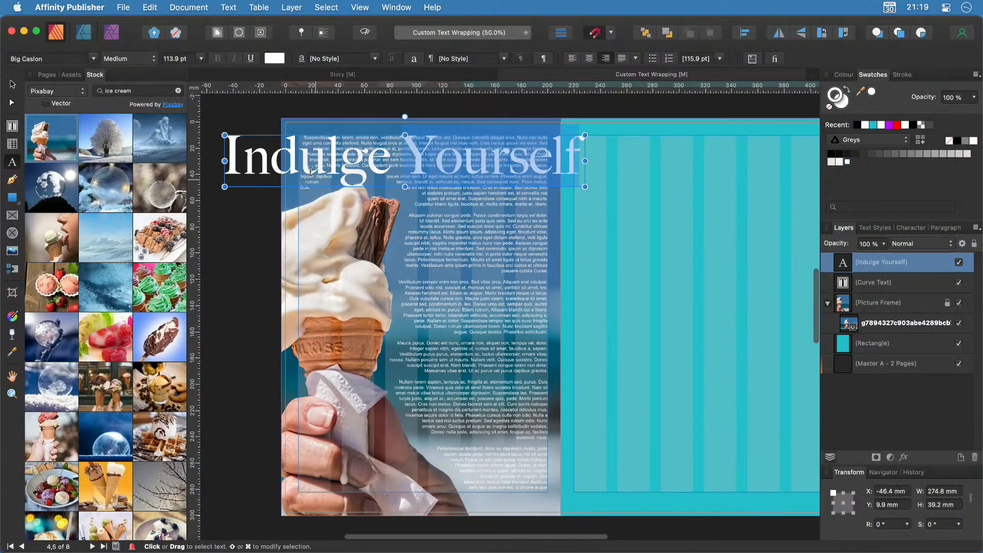
{"action": "left_click_drag", "start_coordinate": [258, 134], "coordinate": [609, 135]}
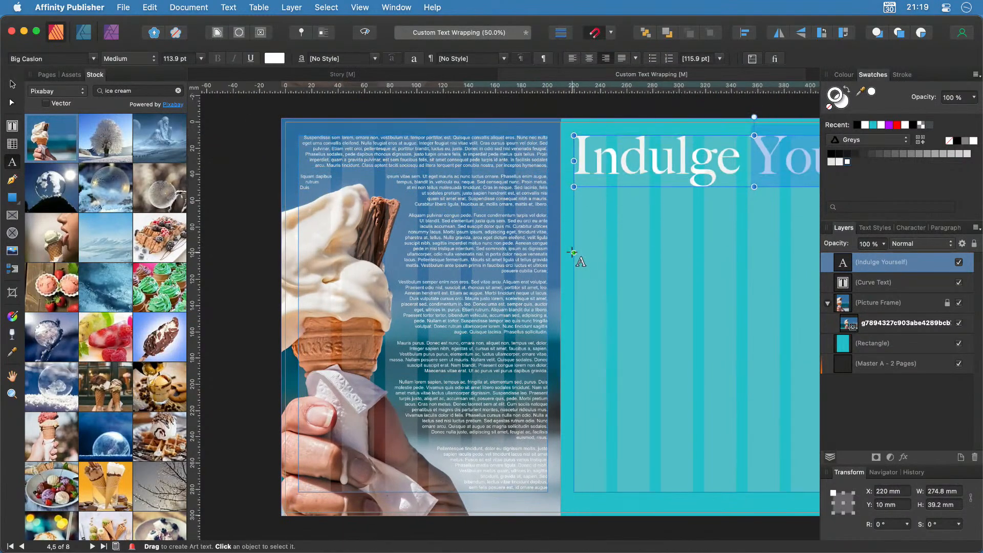
{"action": "scroll", "coordinate": [576, 256], "scroll_direction": "right", "scroll_amount": 5}
Break 'Yourself' onto a second line and set it to 70 pt.
{"action": "left_click", "coordinate": [593, 151]}
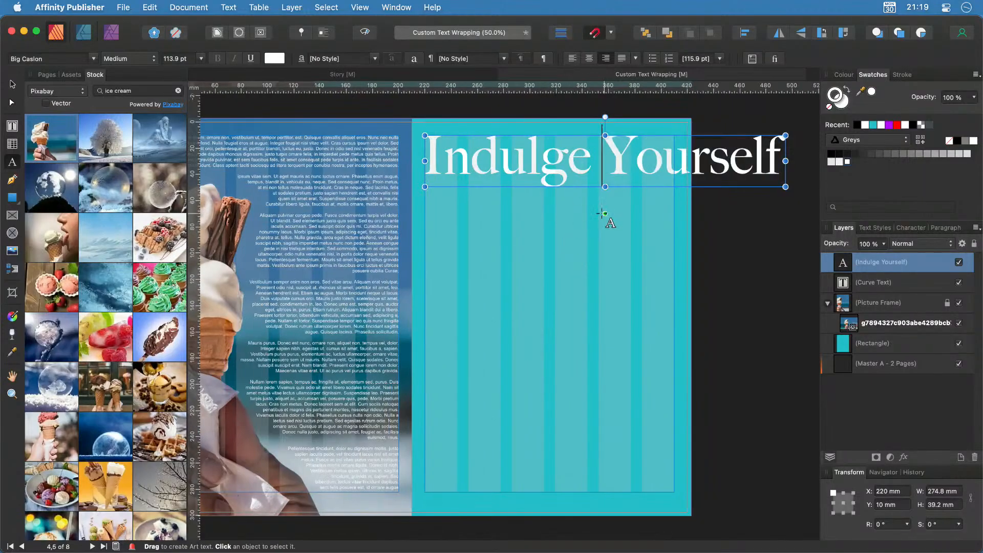
{"action": "key", "text": "Return"}
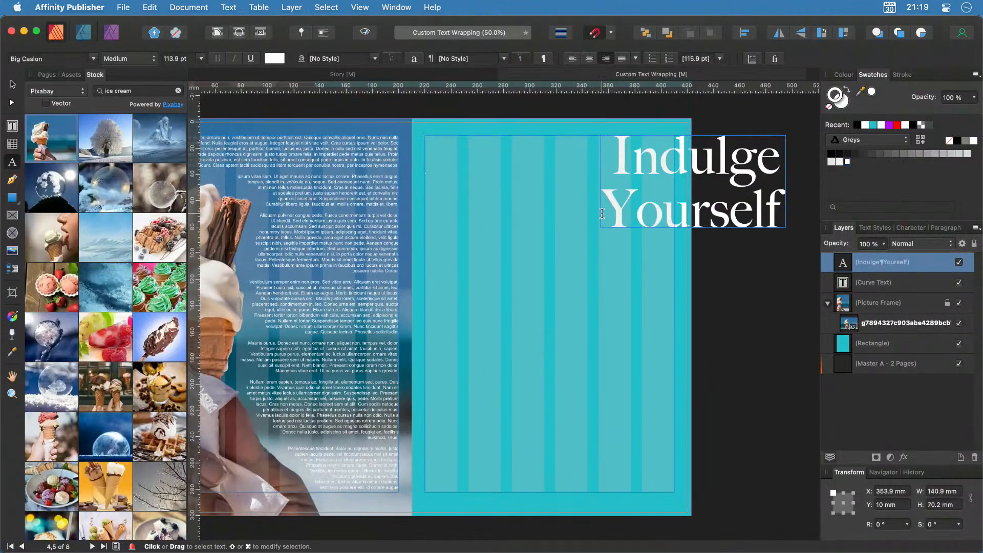
{"action": "left_click_drag", "start_coordinate": [604, 207], "coordinate": [792, 209]}
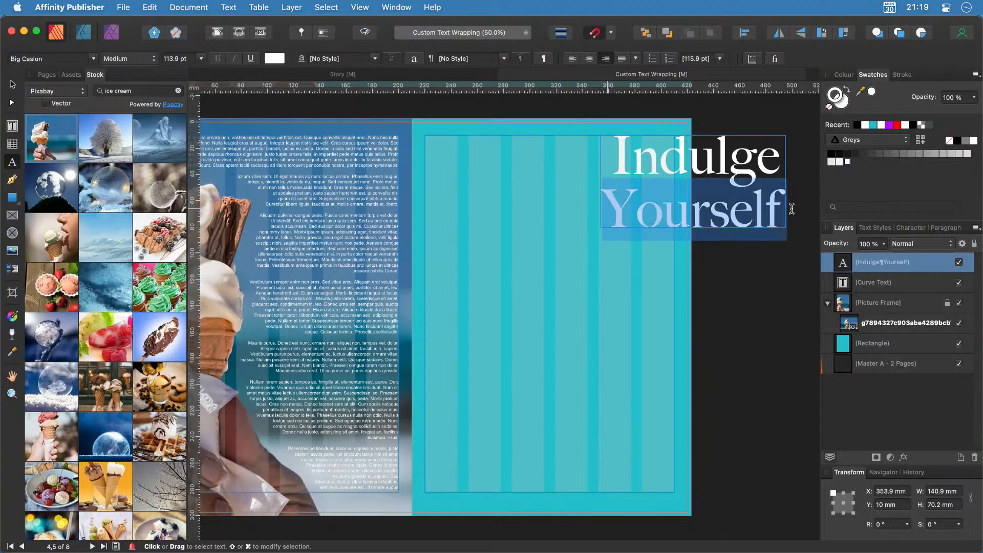
{"action": "left_click", "coordinate": [190, 58]}
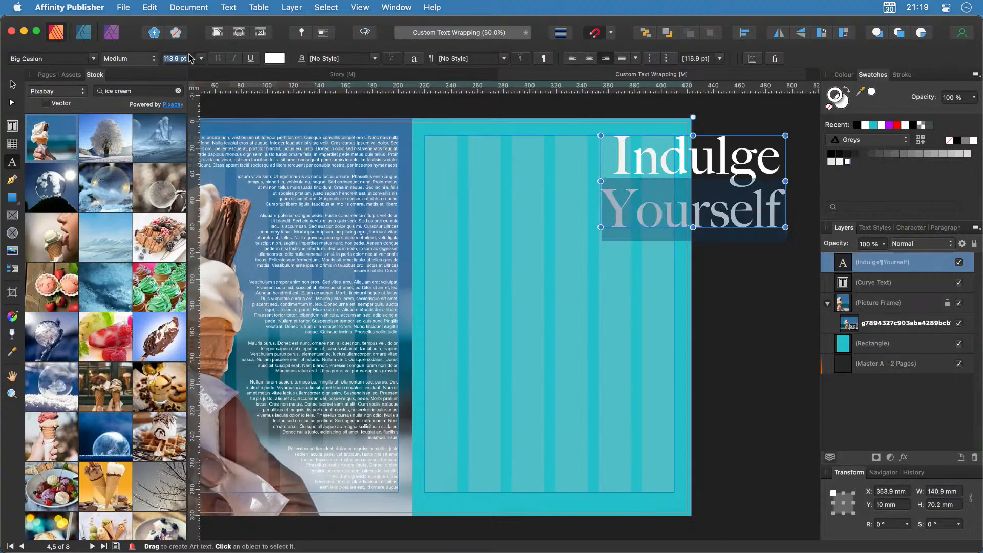
{"action": "type", "text": "70"}
{"action": "key", "text": "Return"}
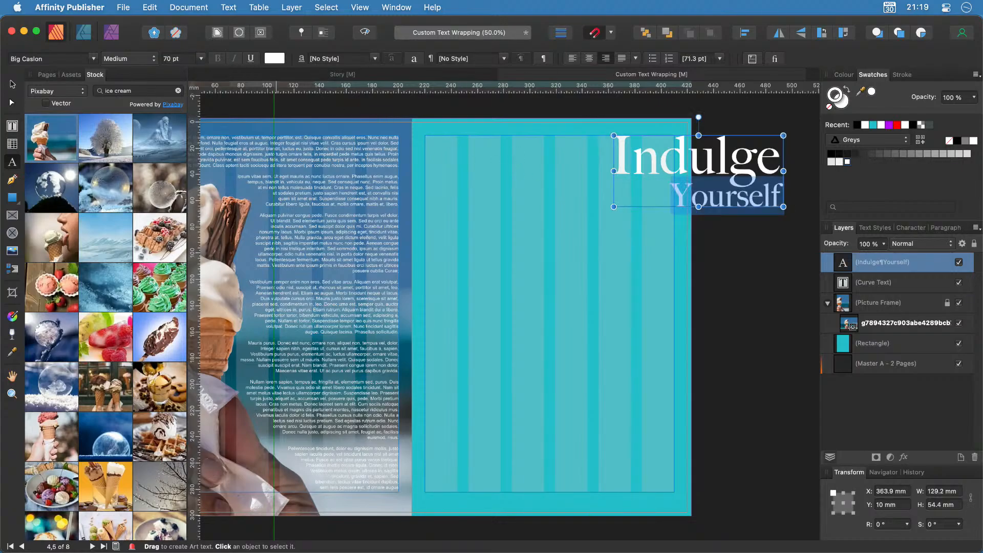
{"action": "left_click", "coordinate": [12, 83]}
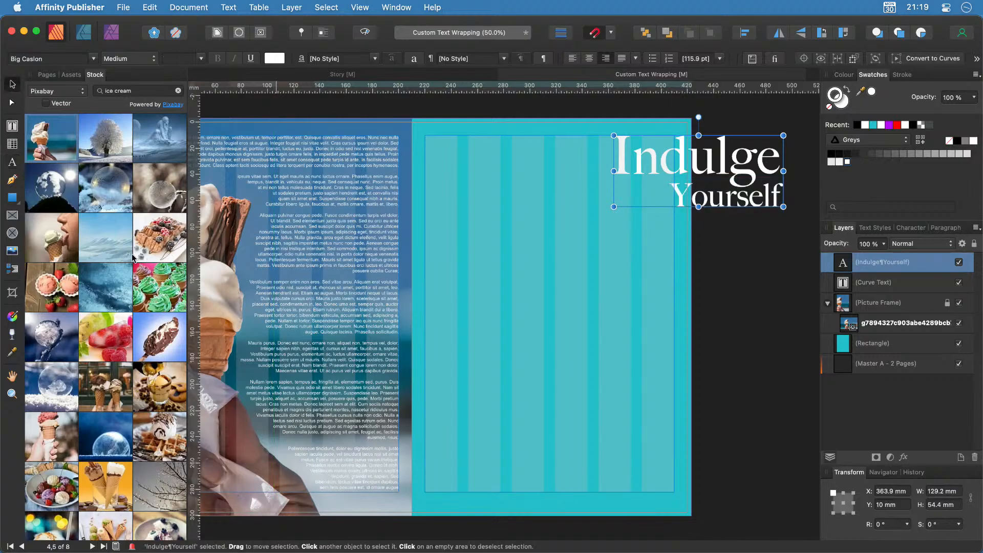
{"action": "scroll", "coordinate": [512, 303], "scroll_direction": "left", "scroll_amount": 5}
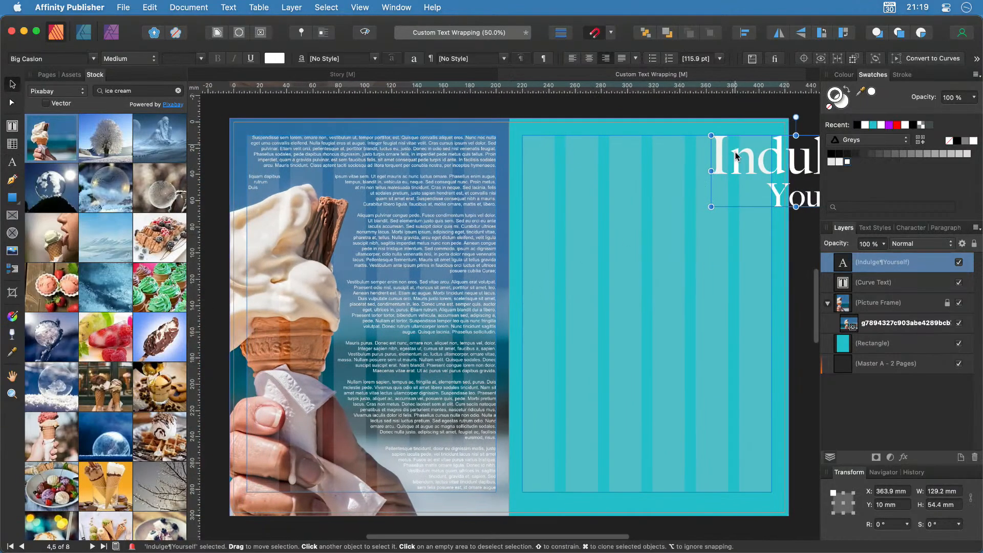
Move the heading to the top of the photo page and give it Jump text wrap.
{"action": "left_click_drag", "start_coordinate": [725, 165], "coordinate": [351, 160]}
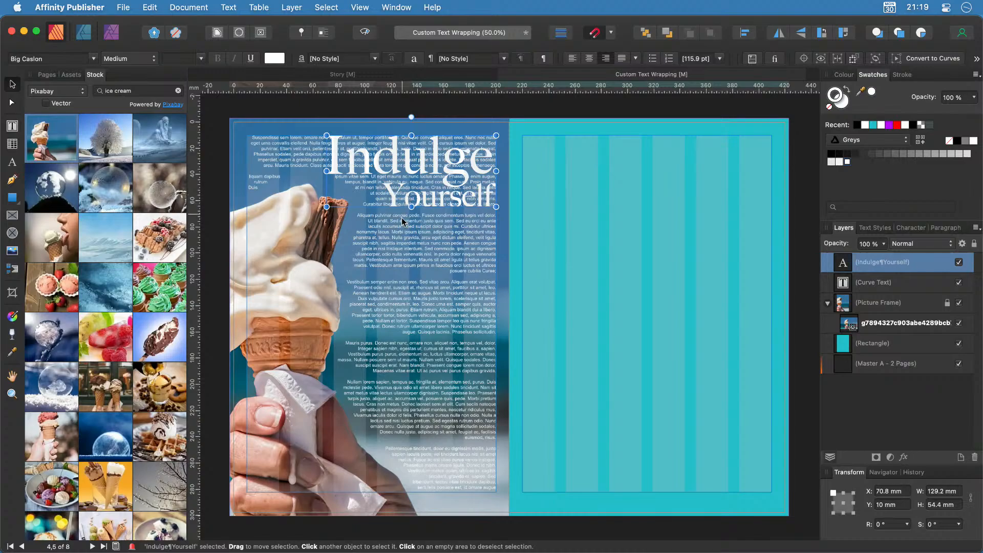
{"action": "left_click", "coordinate": [217, 32]}
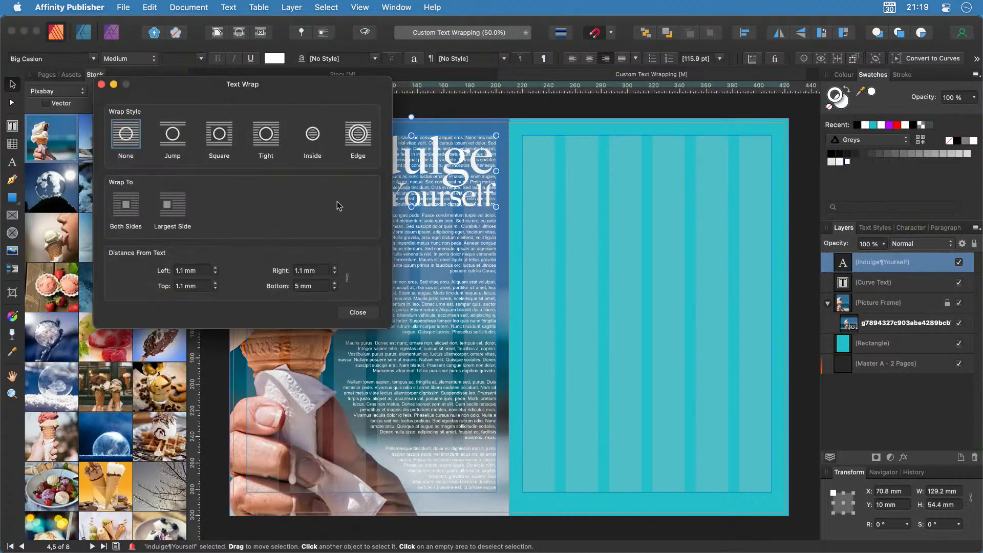
{"action": "left_click", "coordinate": [228, 130]}
{"action": "left_click_drag", "start_coordinate": [305, 89], "coordinate": [737, 230]}
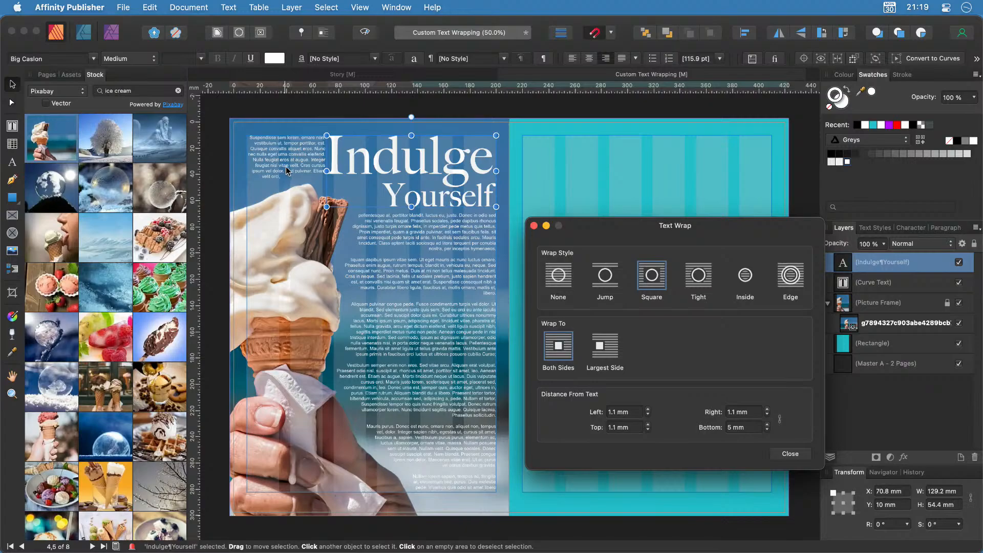
{"action": "left_click", "coordinate": [609, 279]}
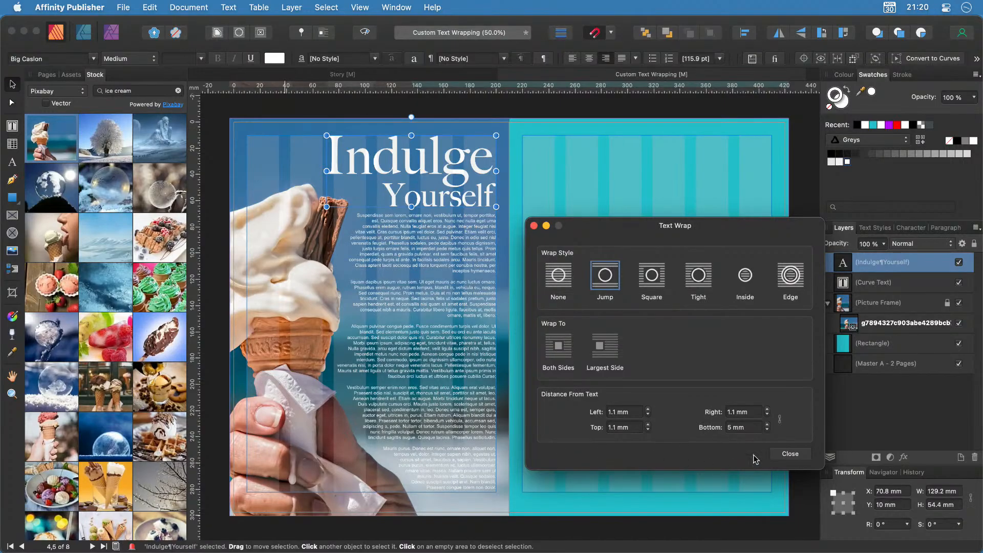
{"action": "left_click", "coordinate": [791, 454]}
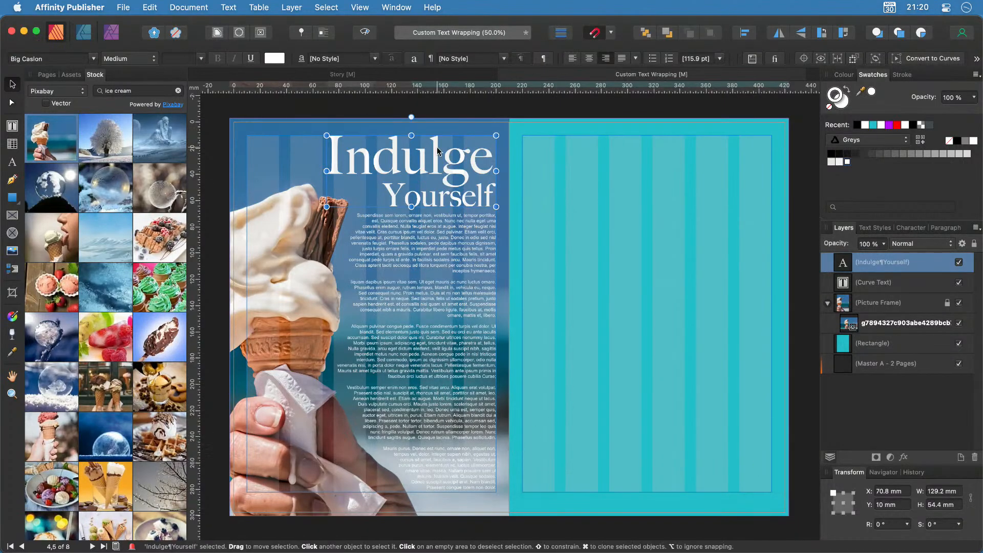
Preview the spread without guides or bleed and pan to check the text wrapping around the cone.
{"action": "key", "text": "ctrl+super+apostrophe"}
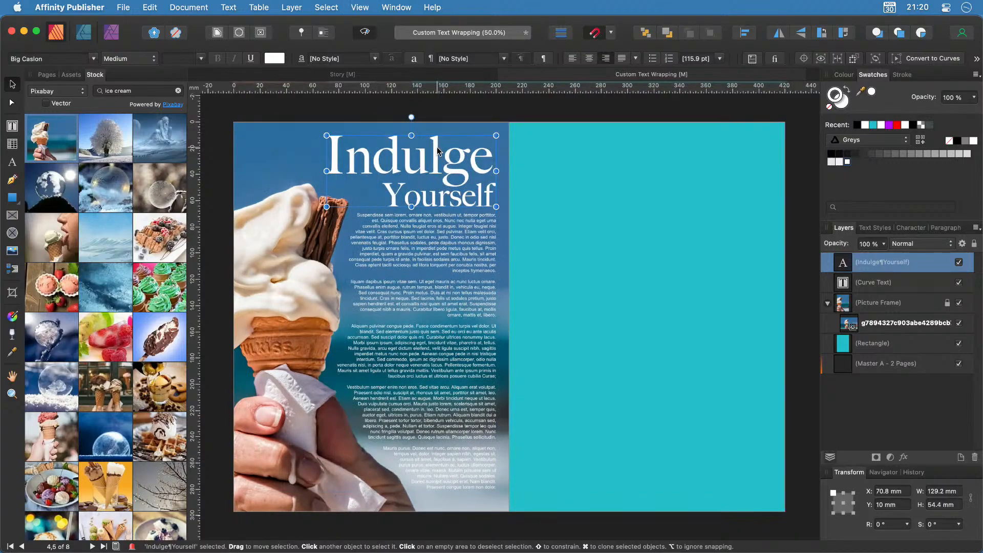
{"action": "scroll", "coordinate": [438, 146], "scroll_direction": "right", "scroll_amount": 2}
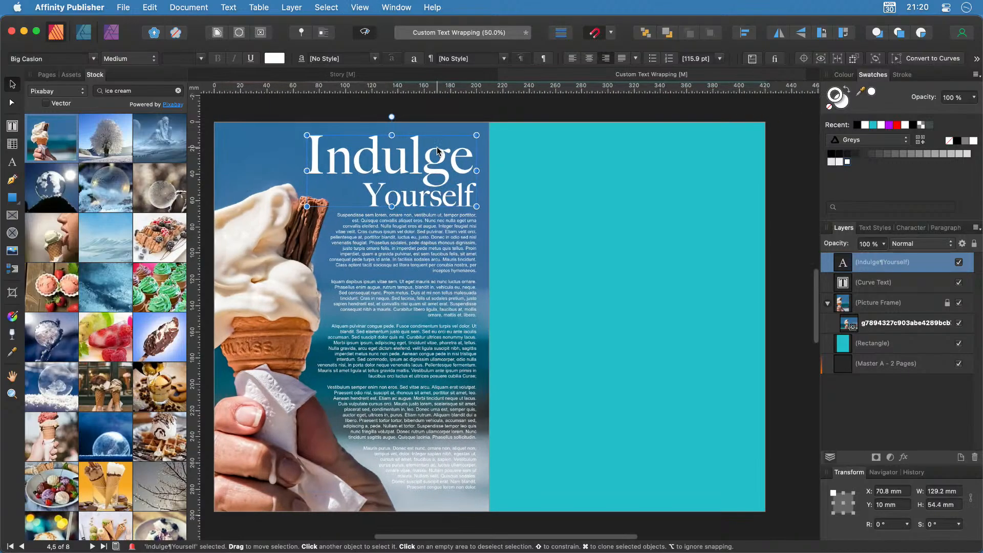
{"action": "scroll", "coordinate": [438, 146], "scroll_direction": "left", "scroll_amount": 4}
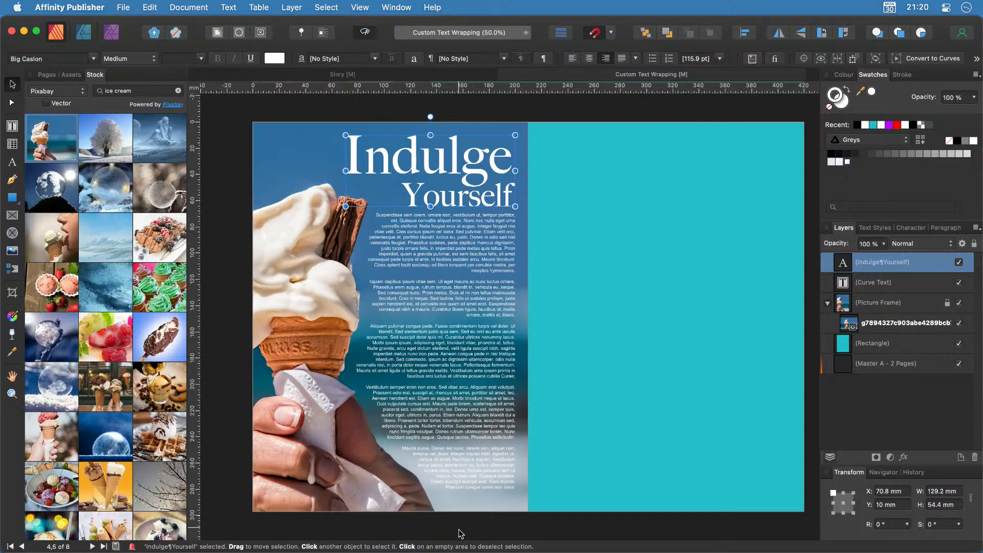
{"action": "scroll", "coordinate": [461, 526], "scroll_direction": "up", "scroll_amount": 5}
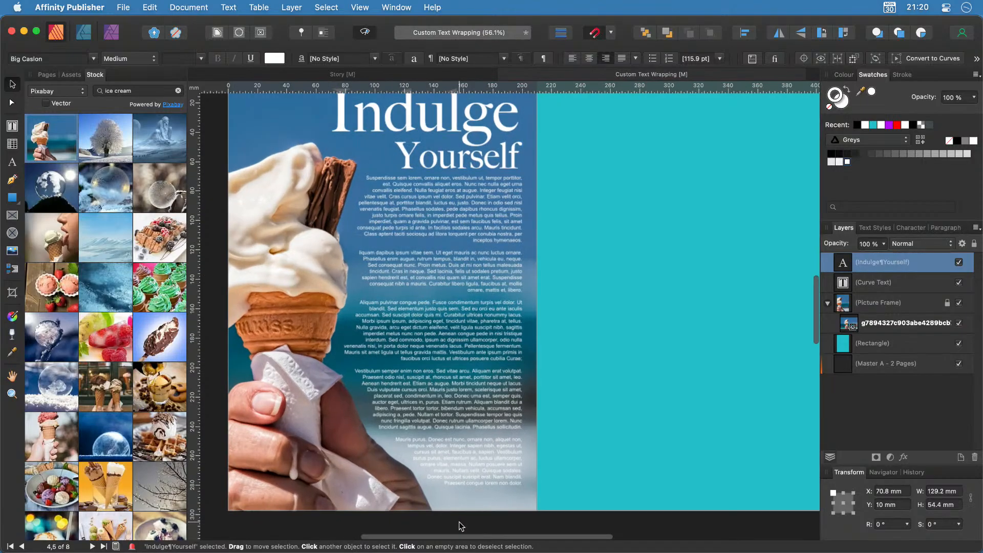
{"action": "scroll", "coordinate": [461, 525], "scroll_direction": "up", "scroll_amount": 3}
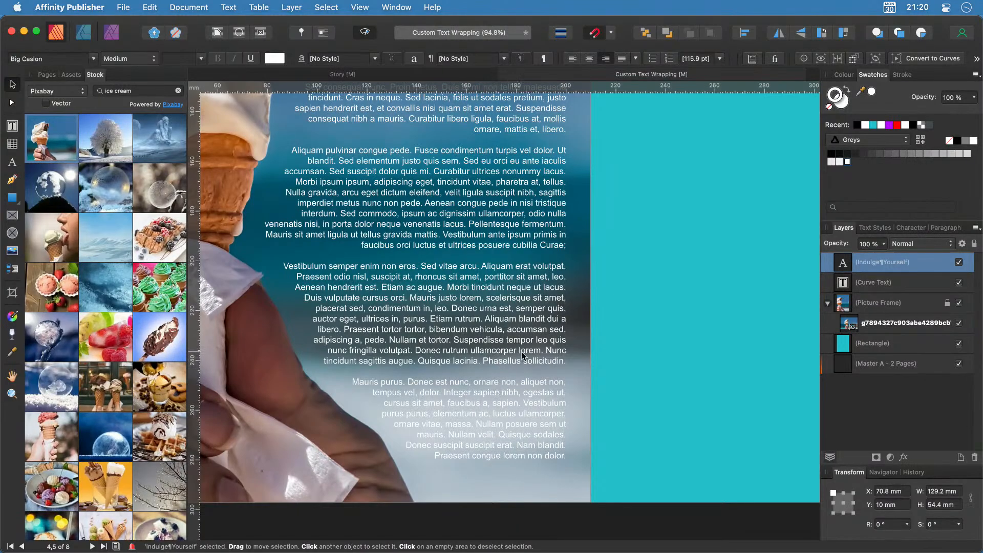
{"action": "scroll", "coordinate": [521, 422], "scroll_direction": "down", "scroll_amount": 5}
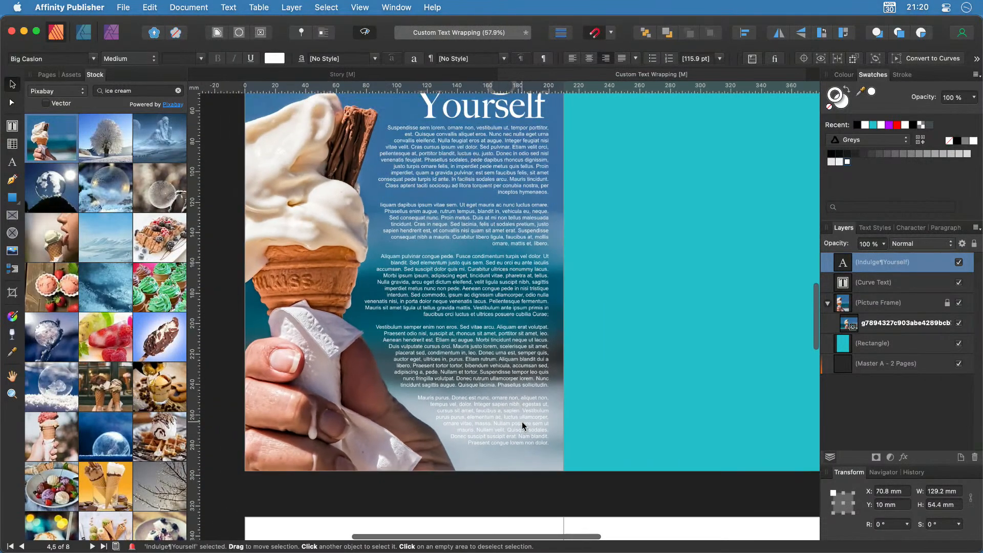
{"action": "scroll", "coordinate": [522, 422], "scroll_direction": "down", "scroll_amount": 1}
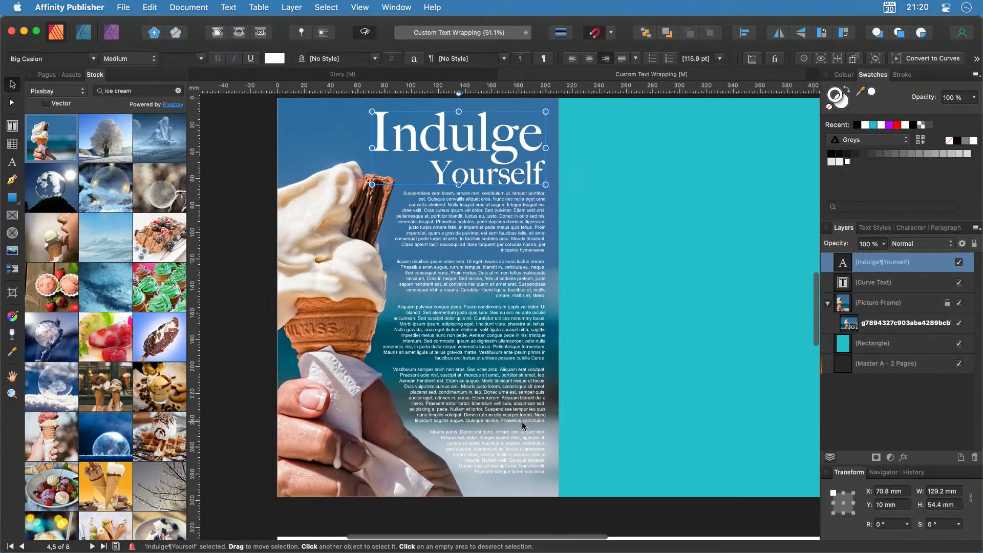
{"action": "scroll", "coordinate": [522, 425], "scroll_direction": "right", "scroll_amount": 2}
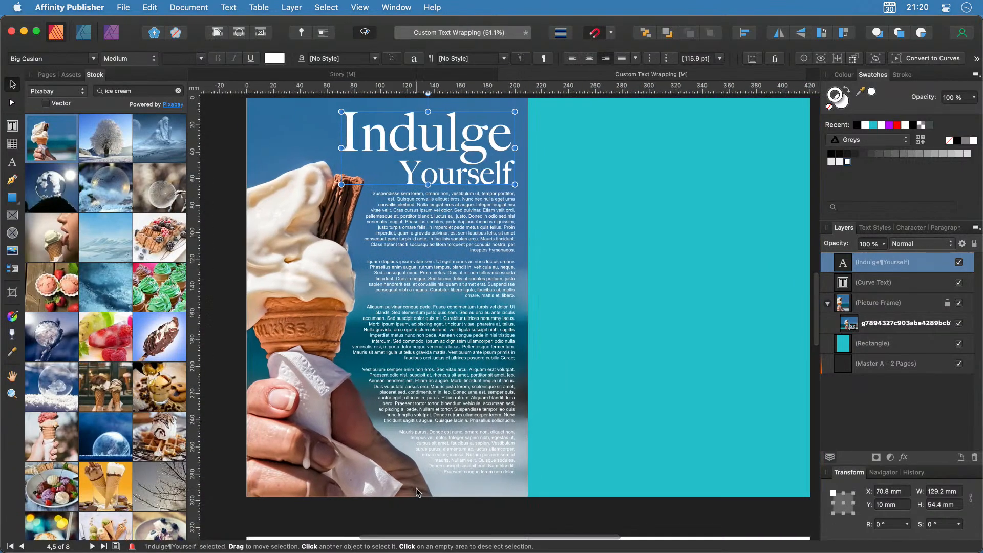
Draw a narrow white 41.8 × 62.8 mm rectangle up from the photo page's bottom edge.
{"action": "left_click", "coordinate": [13, 198]}
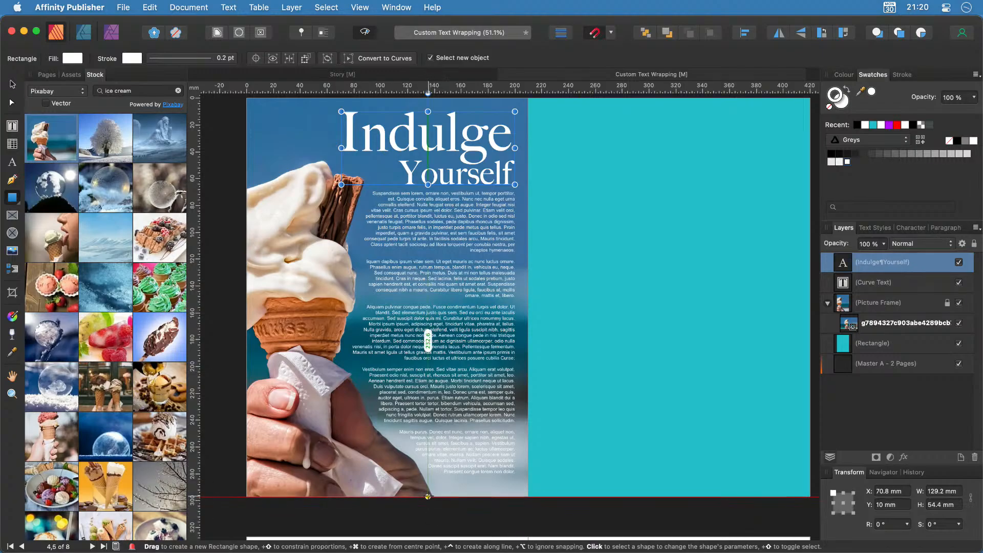
{"action": "left_click_drag", "start_coordinate": [428, 497], "coordinate": [484, 412]}
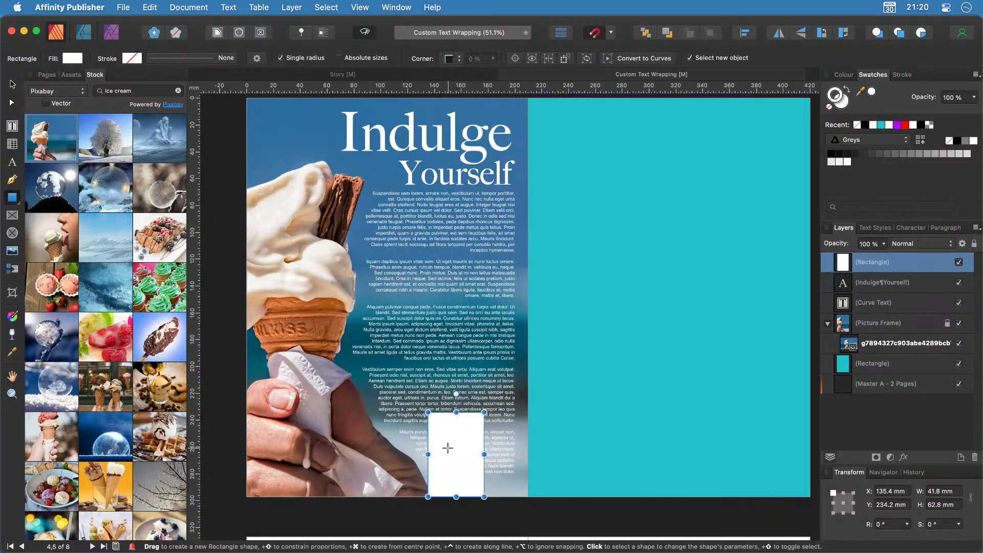
{"action": "scroll", "coordinate": [467, 496], "scroll_direction": "up", "scroll_amount": 5}
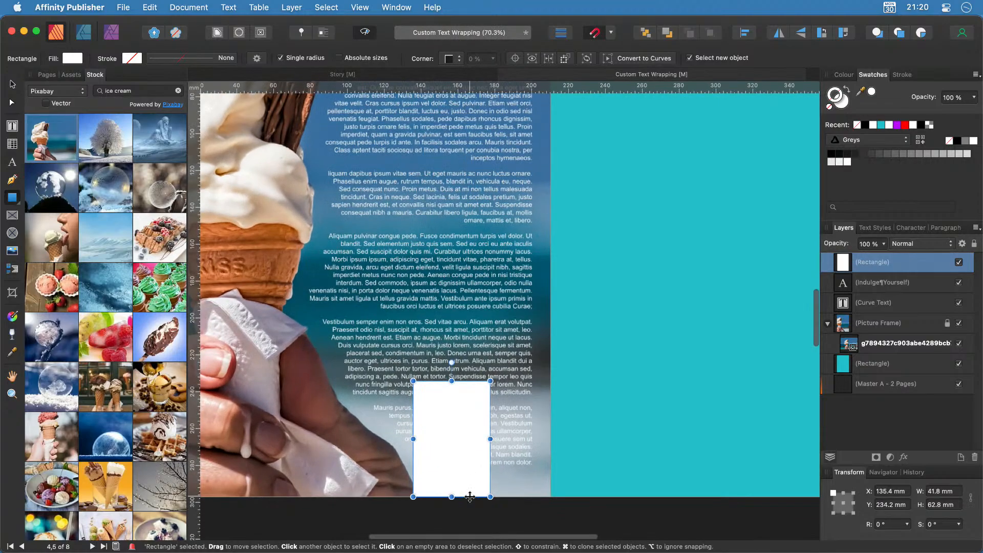
{"action": "scroll", "coordinate": [470, 497], "scroll_direction": "up", "scroll_amount": 2}
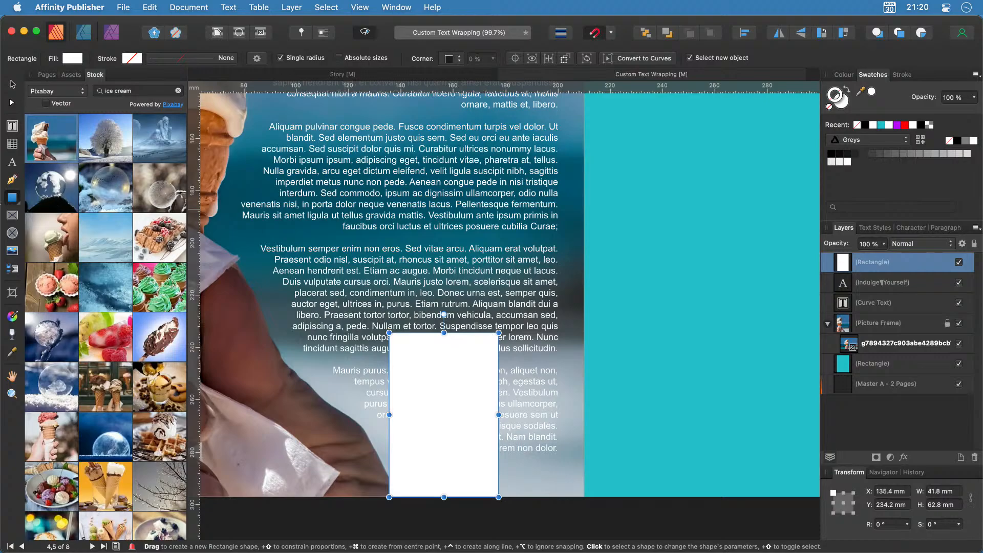
Give the rectangle a top-to-bottom gradient from photo-sampled dark to cyan and widen it to 74.6 mm.
{"action": "left_click", "coordinate": [10, 313]}
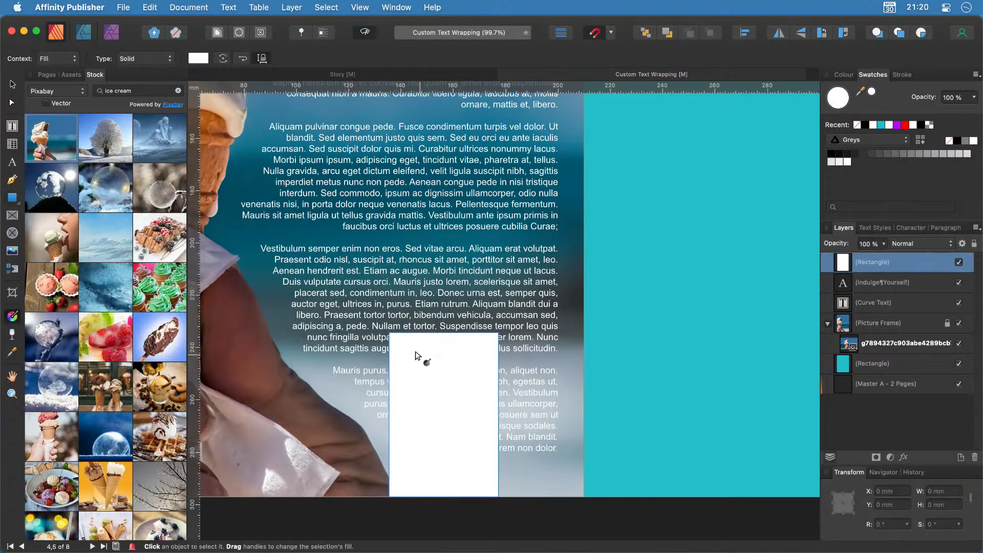
{"action": "left_click_drag", "start_coordinate": [485, 334], "coordinate": [484, 496]}
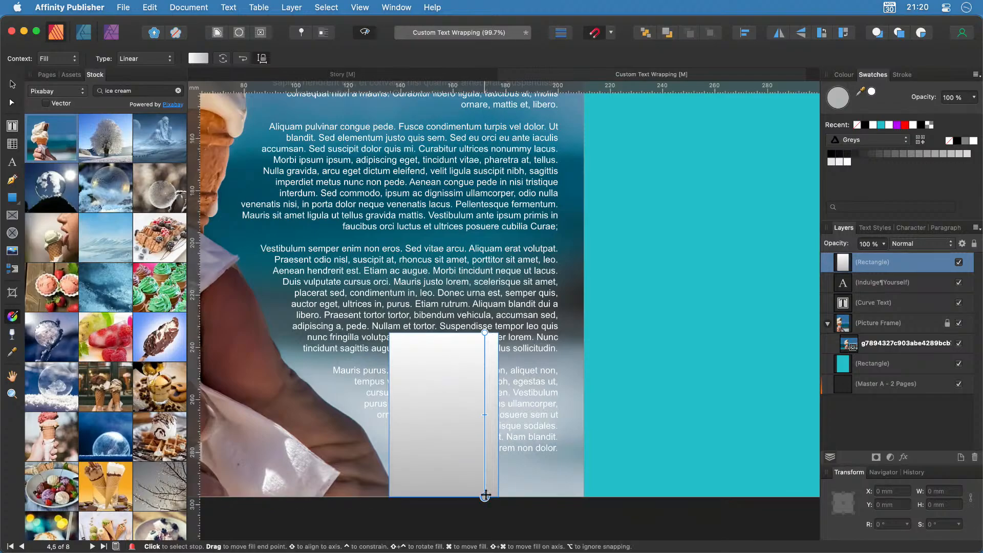
{"action": "left_click", "coordinate": [485, 332]}
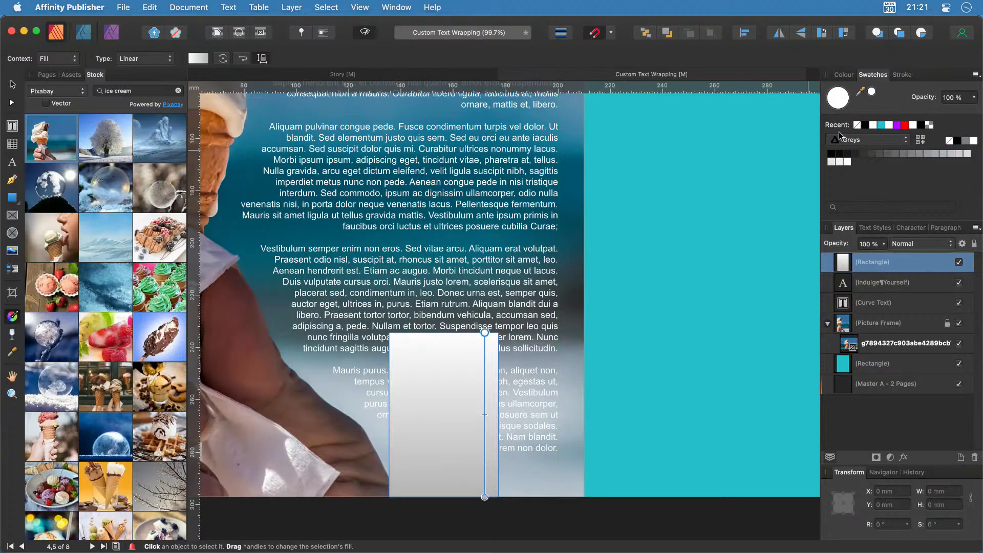
{"action": "left_click_drag", "start_coordinate": [873, 94], "coordinate": [394, 337]}
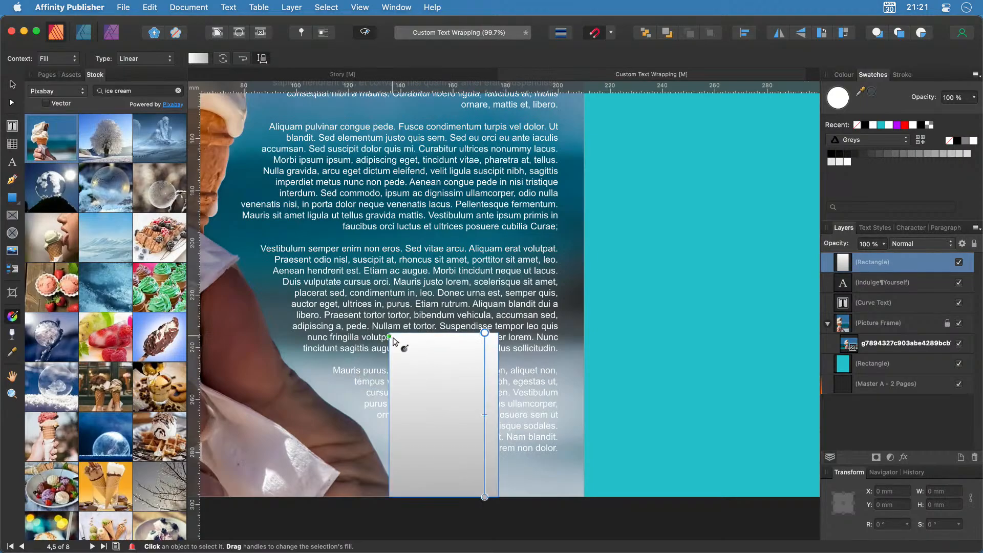
{"action": "left_click", "coordinate": [871, 92]}
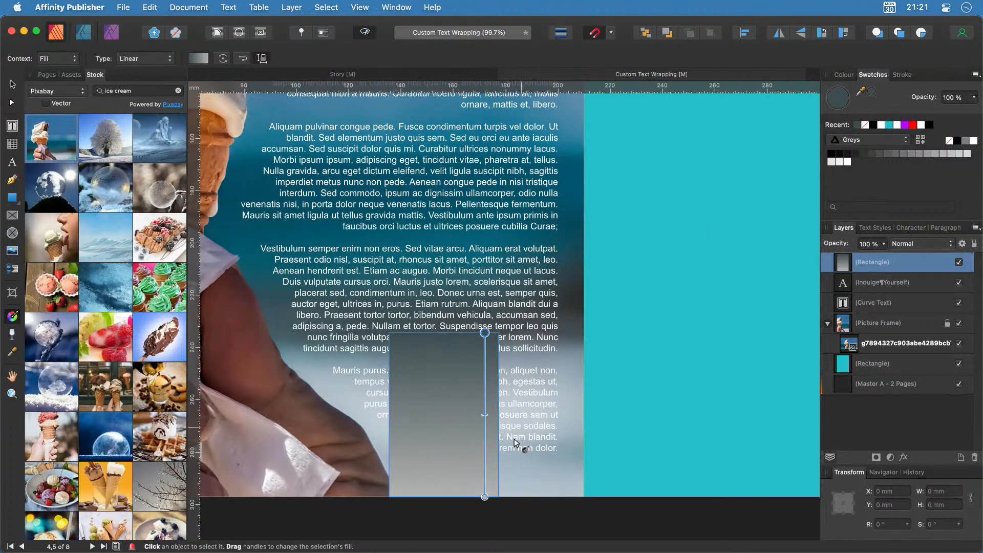
{"action": "left_click", "coordinate": [484, 497]}
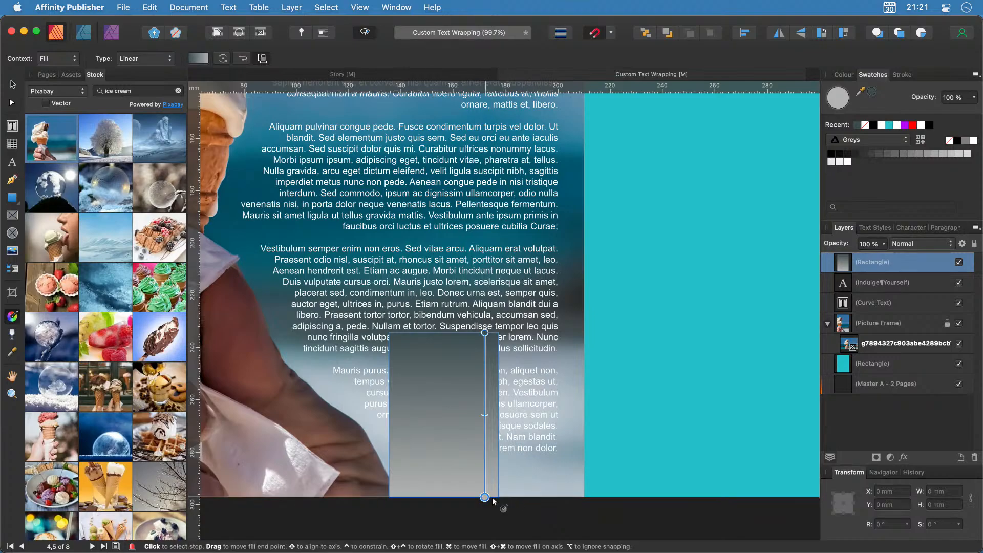
{"action": "left_click_drag", "start_coordinate": [871, 91], "coordinate": [611, 491]}
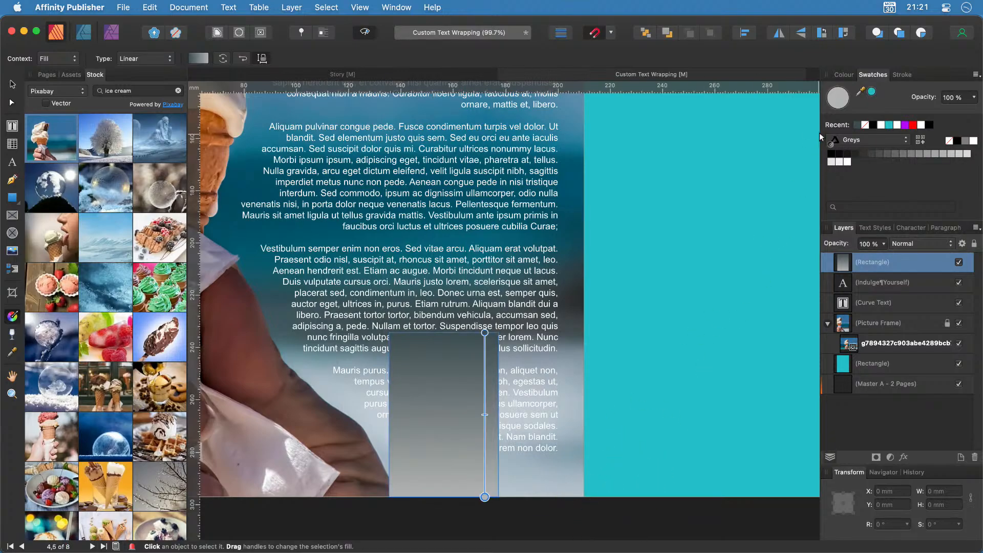
{"action": "left_click", "coordinate": [871, 91]}
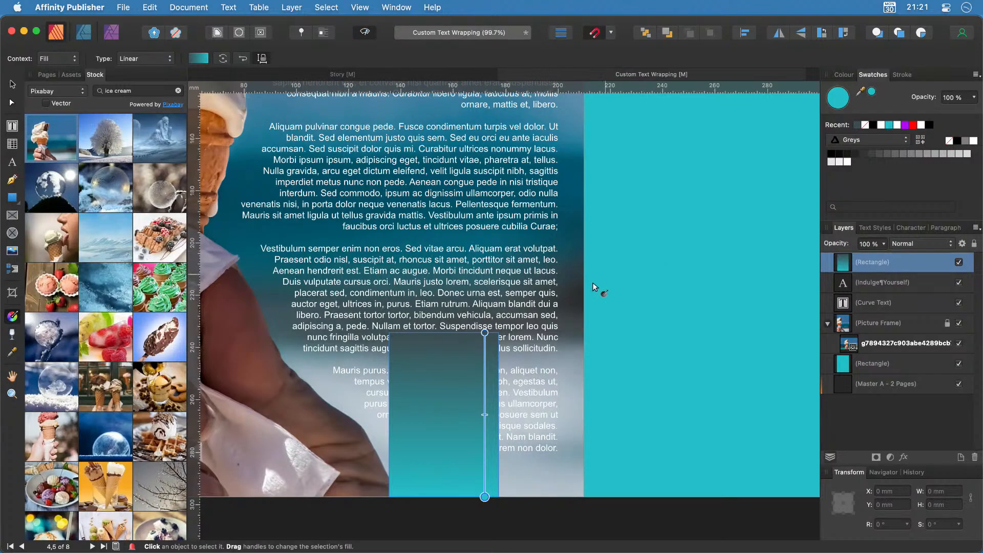
{"action": "left_click", "coordinate": [12, 84]}
{"action": "left_click_drag", "start_coordinate": [500, 414], "coordinate": [584, 415]}
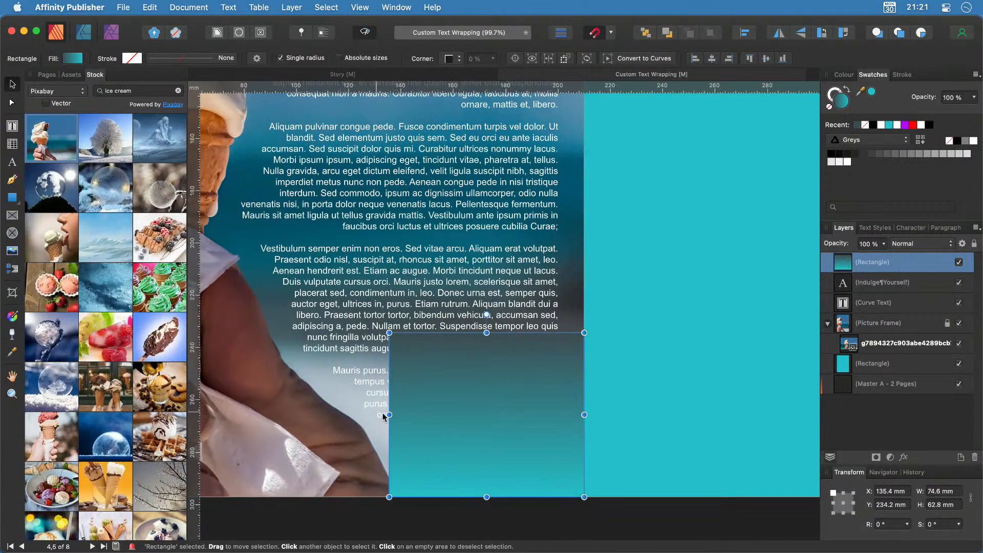
Widen the gradient rectangle leftward across the photo to 135.7 mm.
{"action": "left_click_drag", "start_coordinate": [389, 415], "coordinate": [243, 414]}
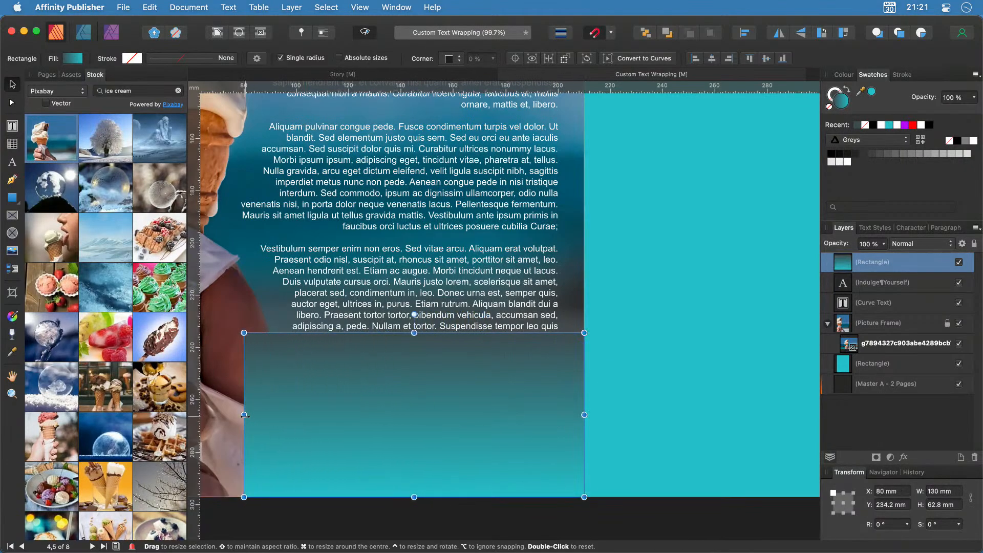
{"action": "scroll", "coordinate": [354, 417], "scroll_direction": "left", "scroll_amount": 8}
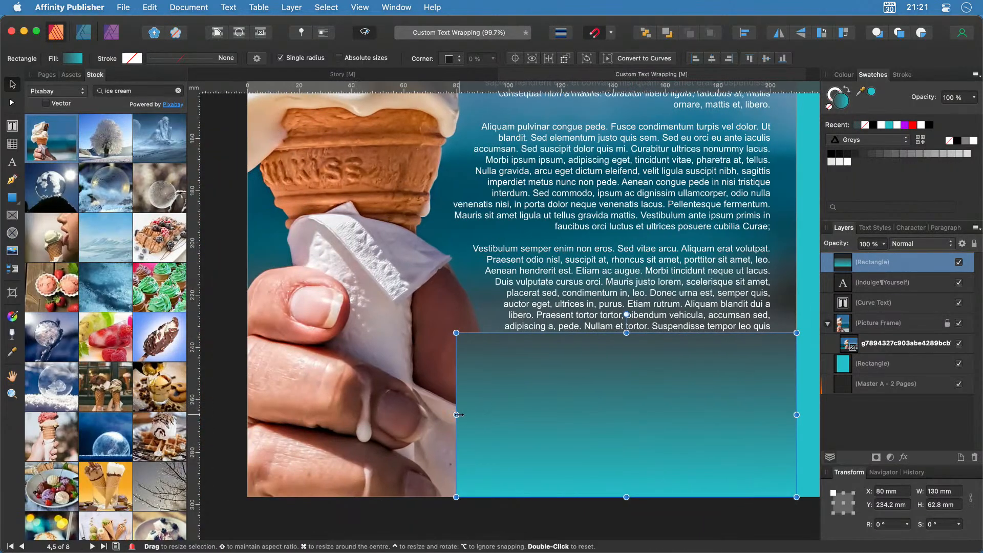
{"action": "left_click_drag", "start_coordinate": [457, 415], "coordinate": [441, 414]}
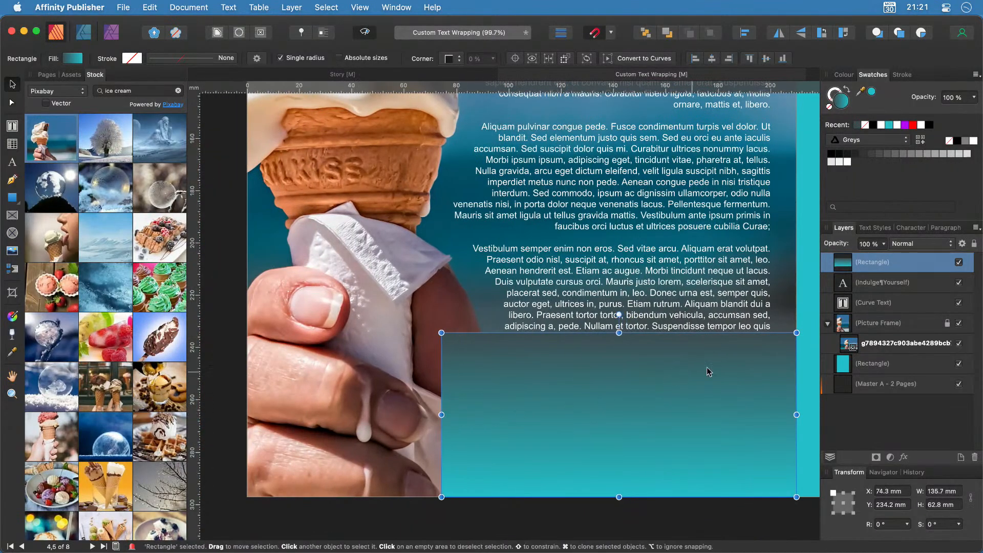
Move the rectangle's layer beneath Curve Text so the text flows over it, then save.
{"action": "left_click_drag", "start_coordinate": [846, 264], "coordinate": [845, 295]}
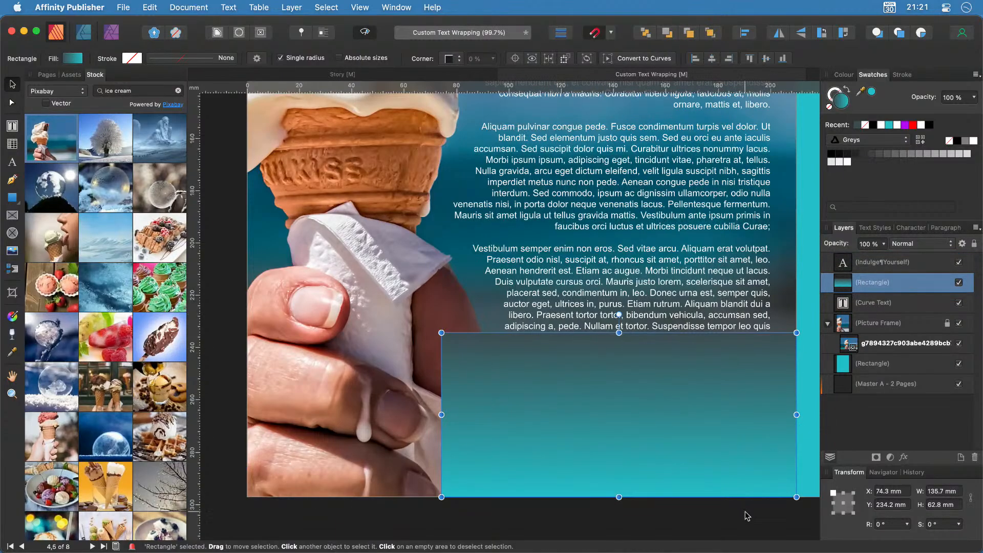
{"action": "left_click_drag", "start_coordinate": [847, 282], "coordinate": [849, 311]}
{"action": "left_click", "coordinate": [770, 514]}
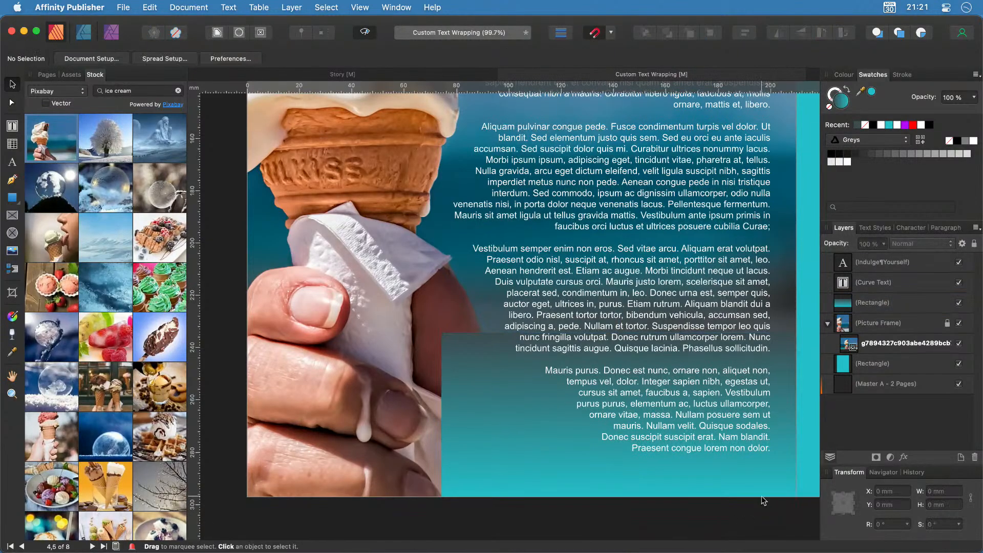
{"action": "scroll", "coordinate": [761, 496], "scroll_direction": "right", "scroll_amount": 5}
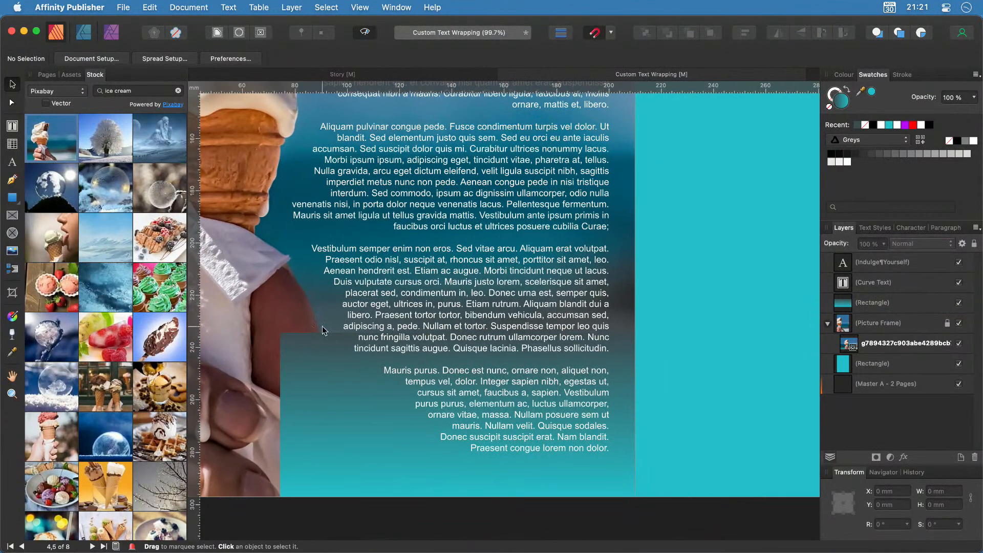
{"action": "scroll", "coordinate": [594, 415], "scroll_direction": "left", "scroll_amount": 3}
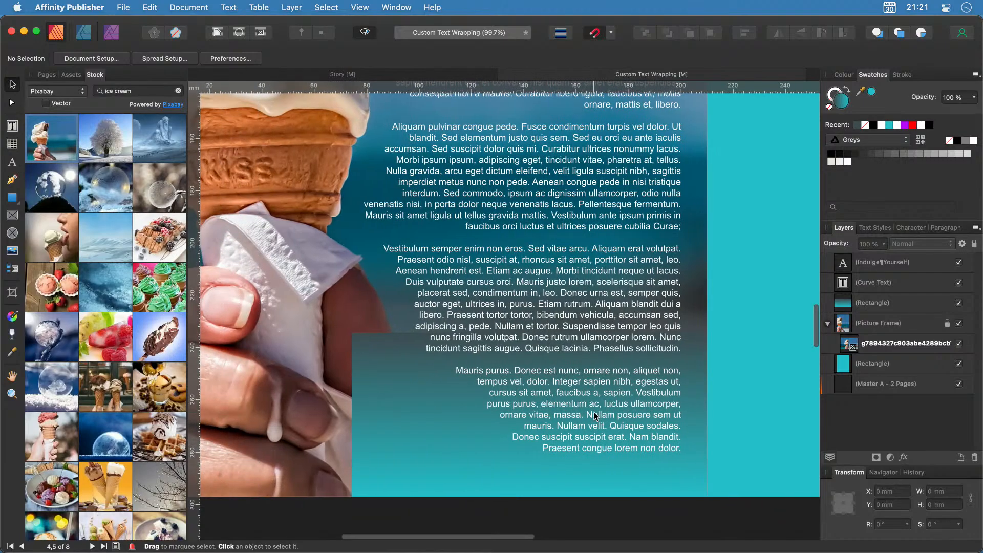
{"action": "scroll", "coordinate": [503, 407], "scroll_direction": "down", "scroll_amount": 3}
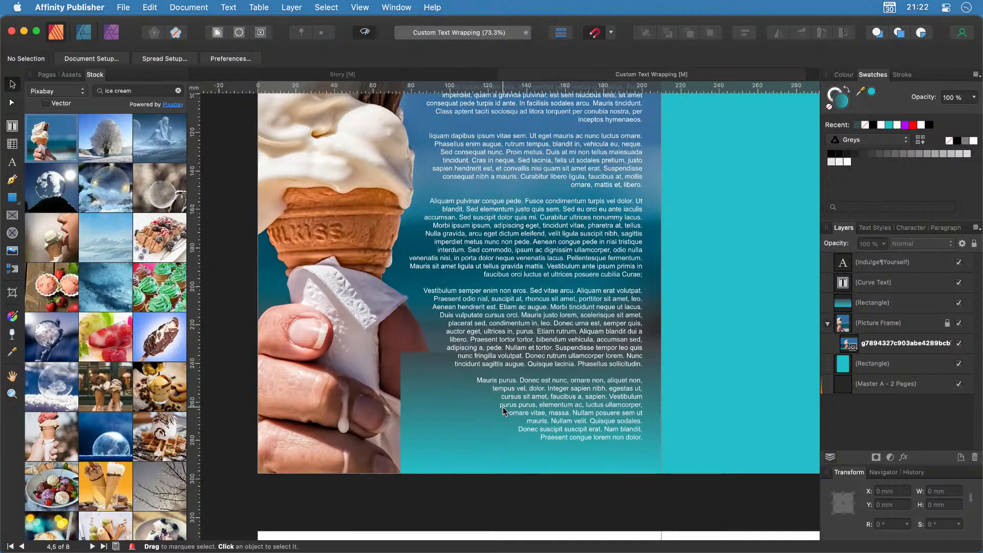
{"action": "key", "text": "super+s"}
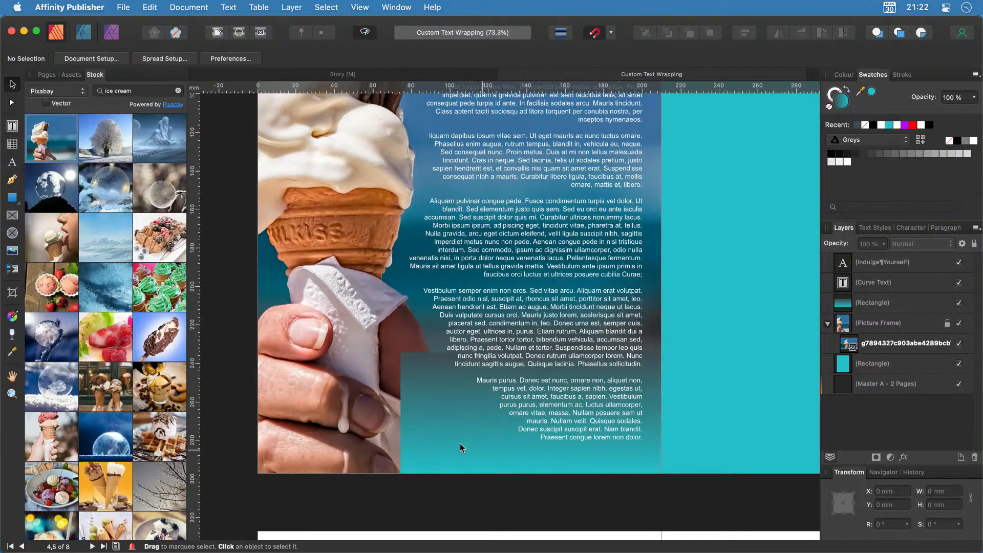
Switch to the Photo Persona and rename the gradient rectangle layer 'Mask'.
{"action": "left_click", "coordinate": [111, 36]}
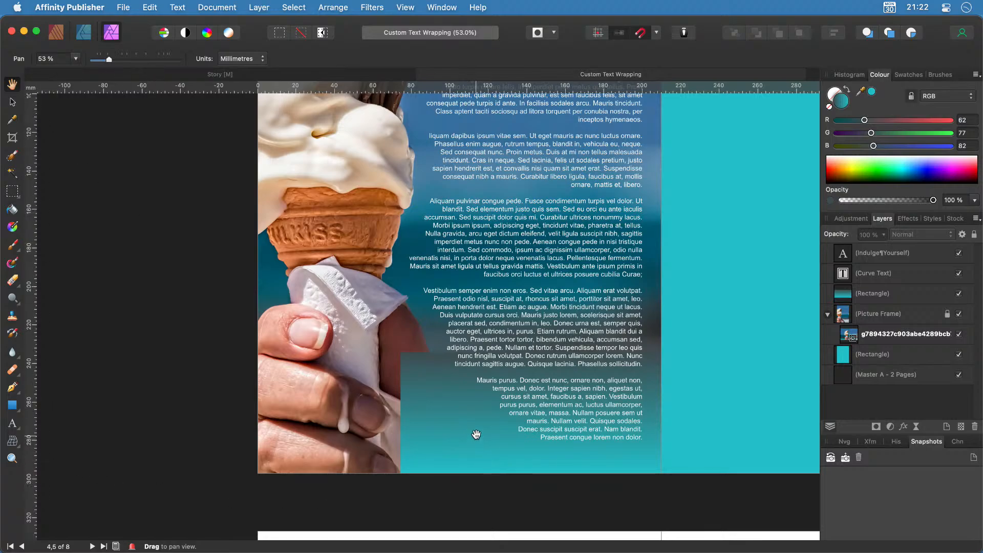
{"action": "left_click", "coordinate": [868, 294]}
{"action": "double_click", "coordinate": [873, 294]}
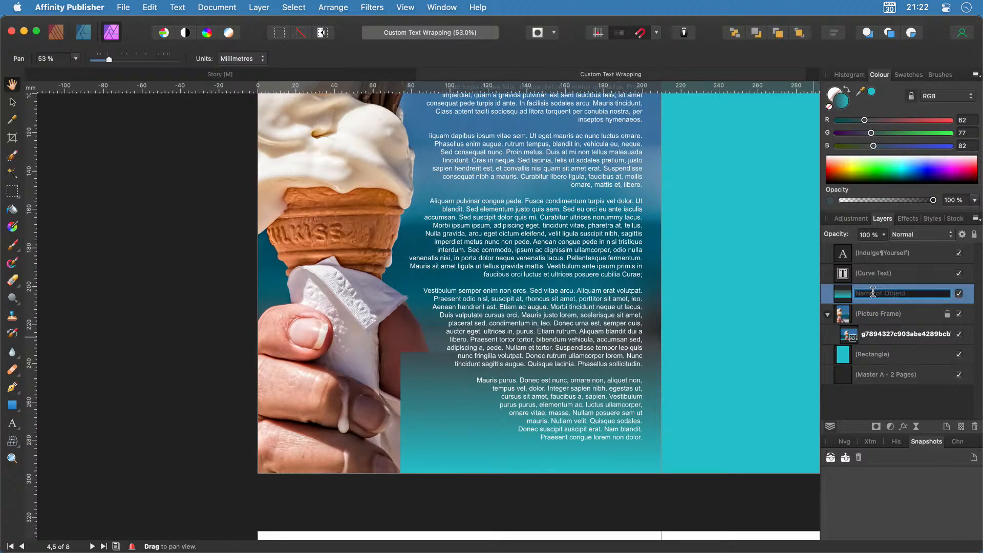
{"action": "type", "text": "Mask"}
{"action": "key", "text": "Return"}
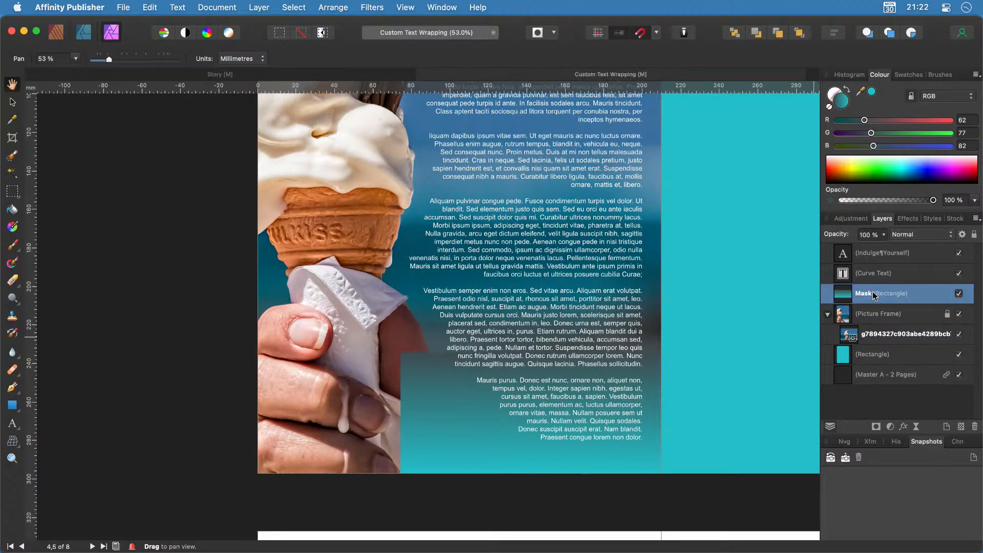
Collapse the Picture Frame group and add a mask layer to the Mask rectangle.
{"action": "left_click", "coordinate": [829, 315]}
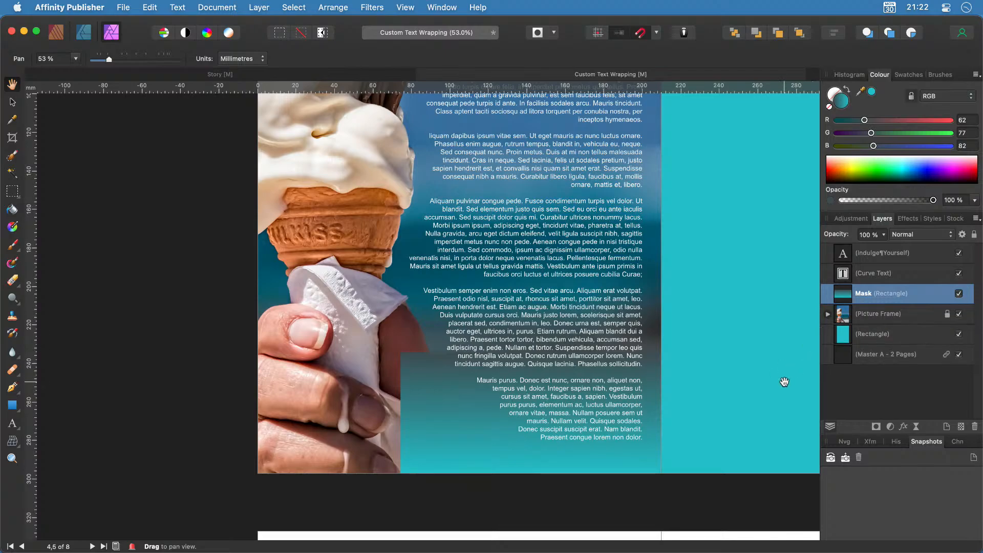
{"action": "left_click", "coordinate": [877, 427]}
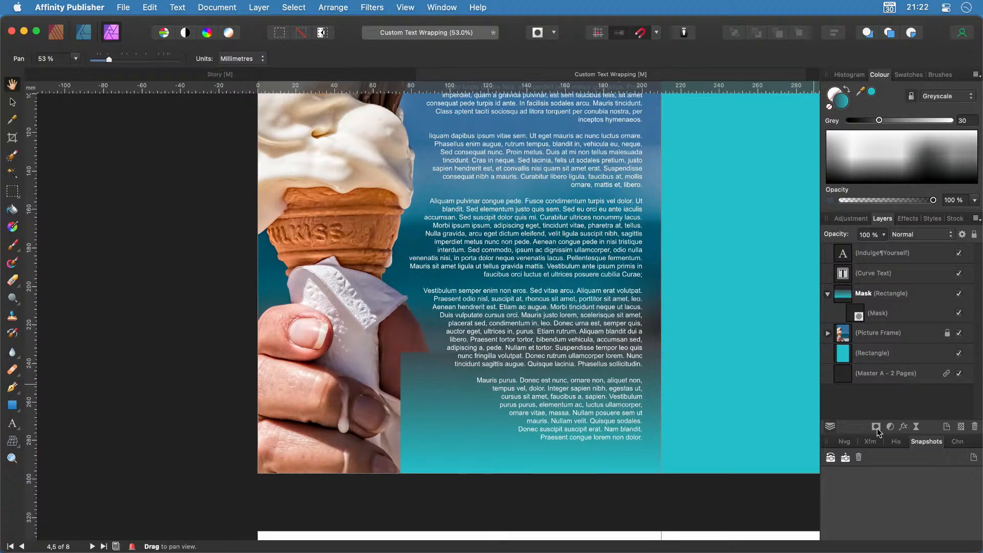
{"action": "left_click", "coordinate": [859, 314]}
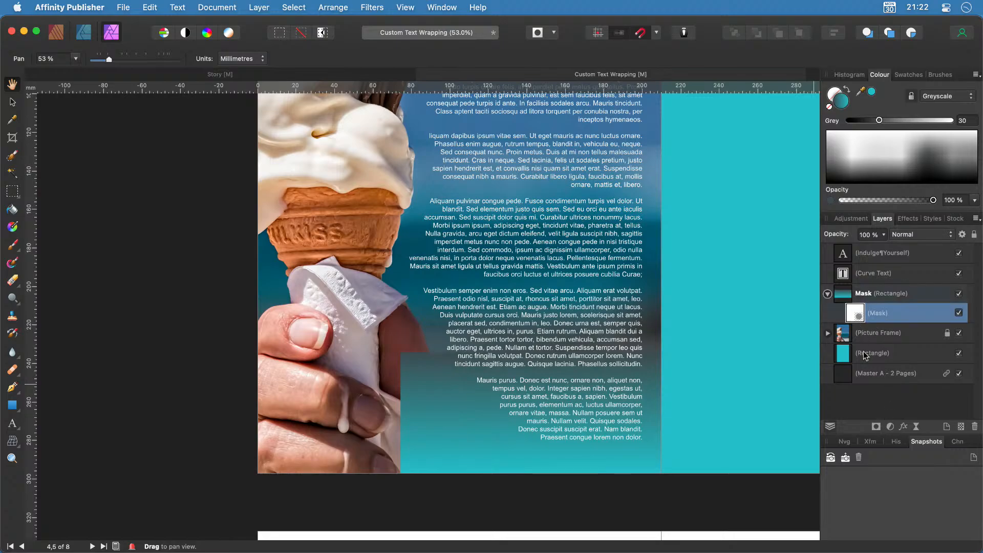
Set up the Paint Brush with black from the Greys swatches and select the Mask layer.
{"action": "key", "text": "b"}
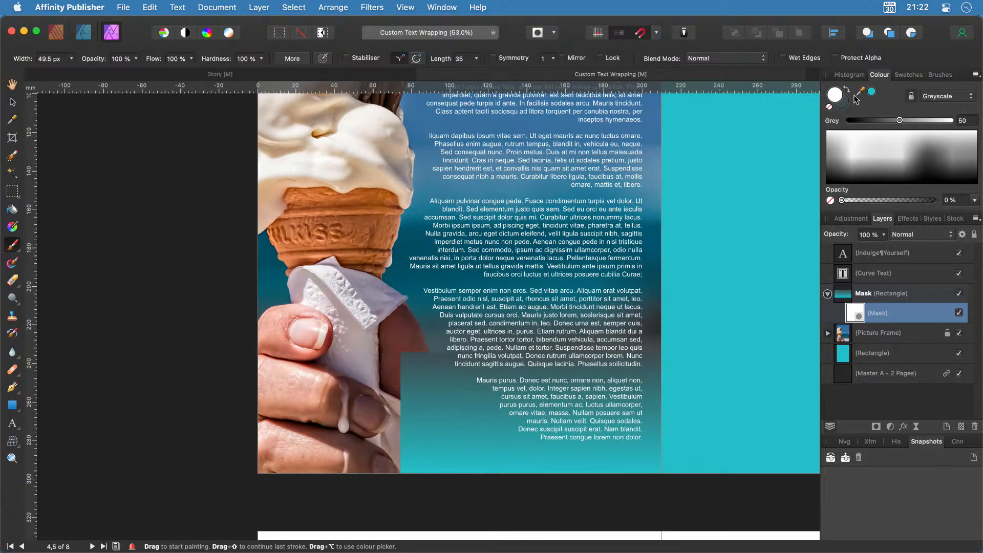
{"action": "left_click", "coordinate": [847, 108]}
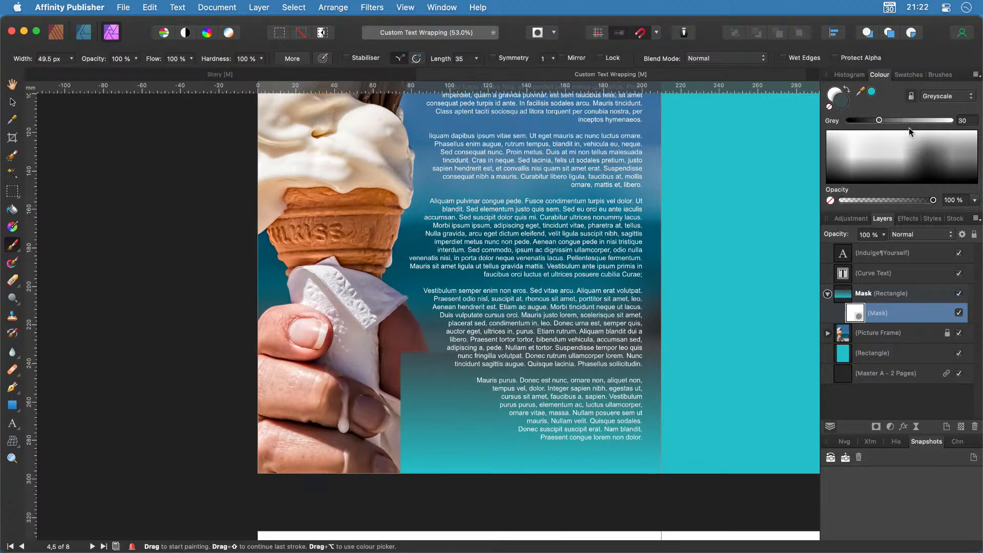
{"action": "left_click", "coordinate": [908, 75]}
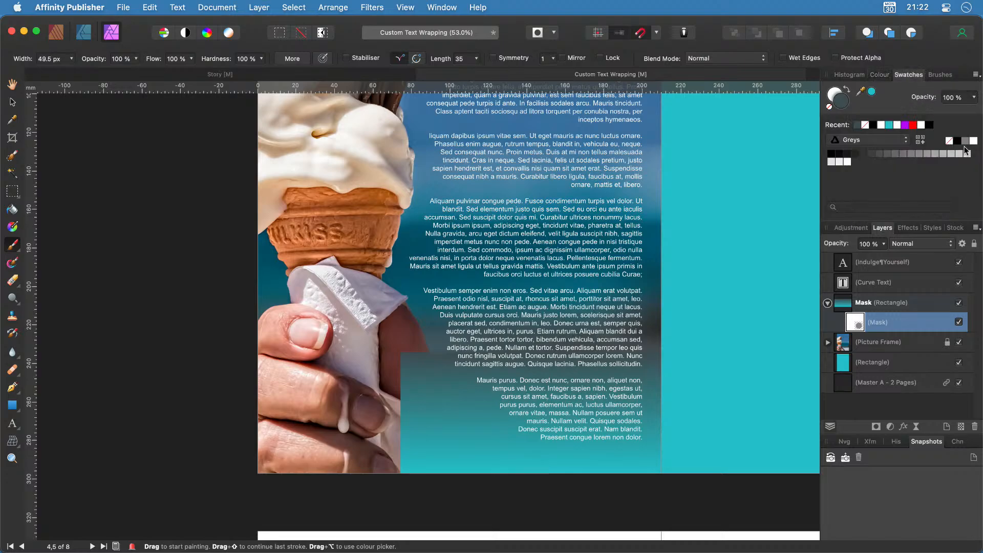
{"action": "left_click", "coordinate": [959, 142]}
{"action": "left_click", "coordinate": [835, 93]}
{"action": "left_click", "coordinate": [844, 104]}
{"action": "left_click", "coordinate": [919, 305]}
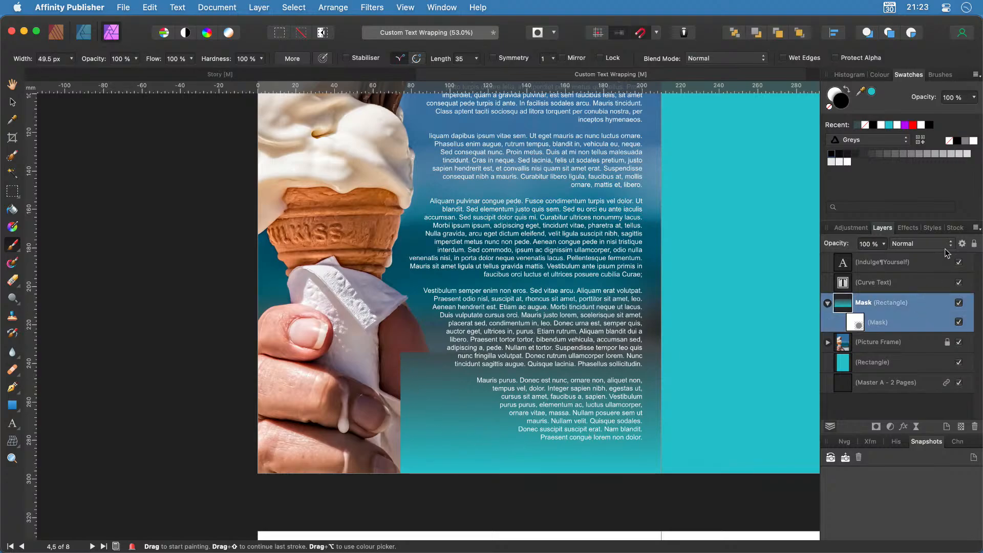
Temporarily drop the panel's opacity to 62% to see the photo, then restore it.
{"action": "left_click", "coordinate": [884, 245]}
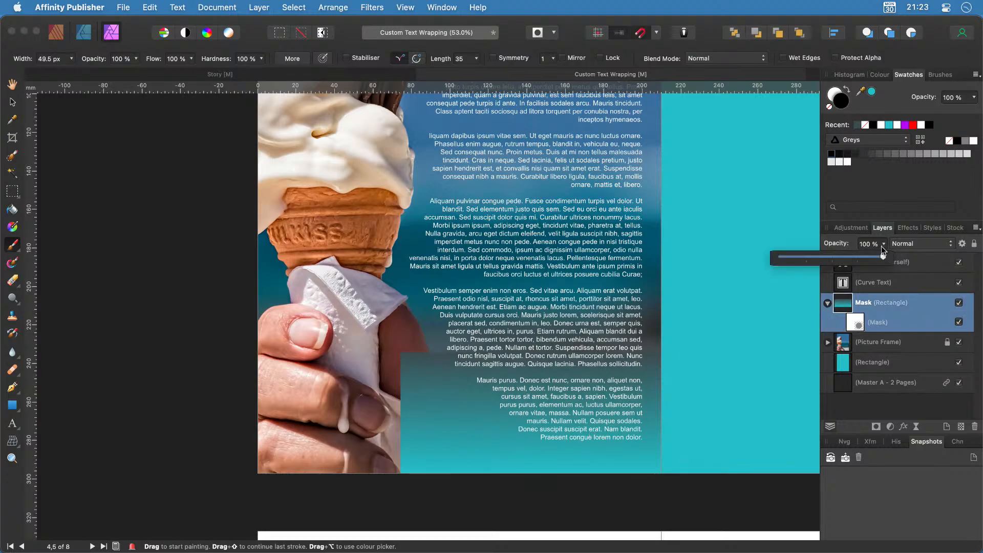
{"action": "left_click_drag", "start_coordinate": [885, 259], "coordinate": [844, 257]}
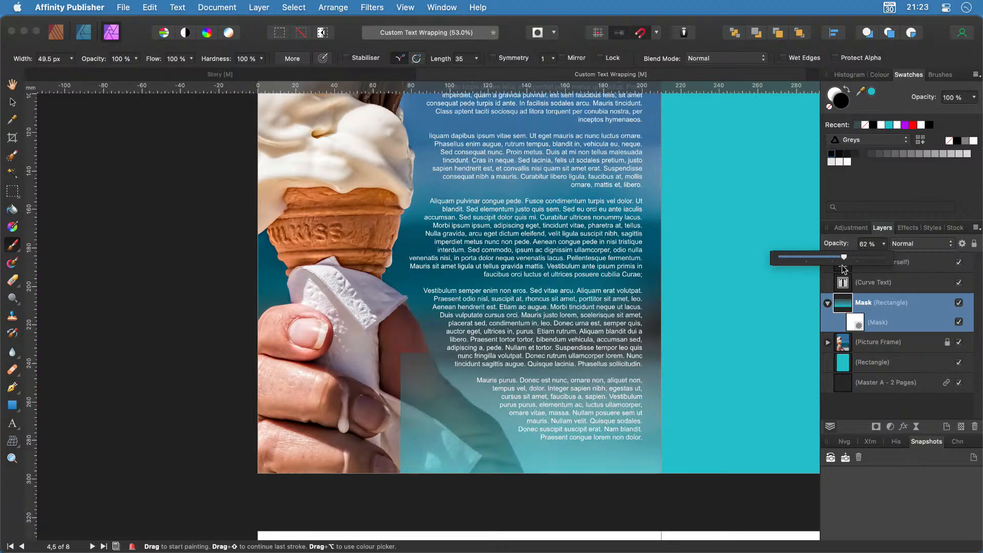
{"action": "scroll", "coordinate": [516, 458], "scroll_direction": "up", "scroll_amount": 6}
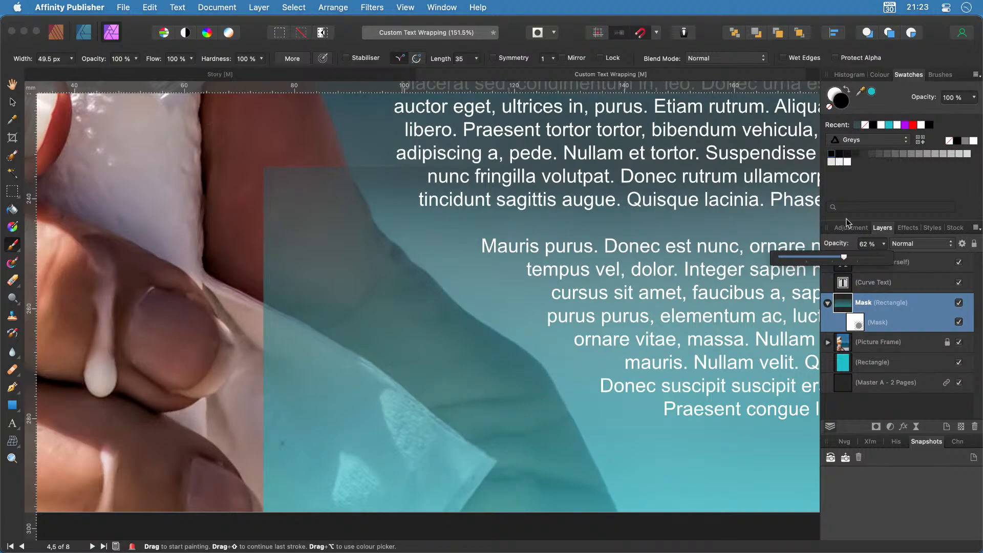
{"action": "left_click", "coordinate": [858, 327]}
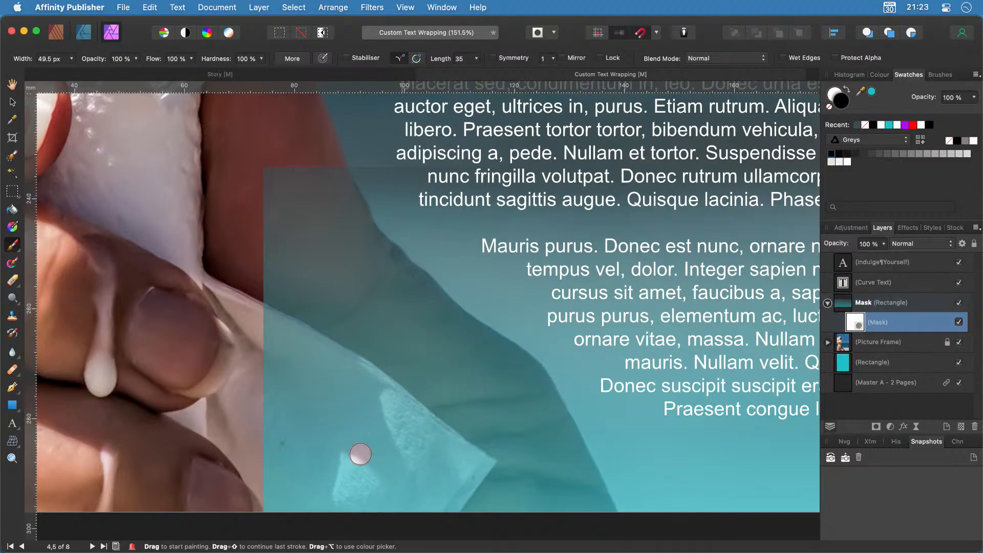
Paint black on the mask over the napkin, hand, arm and shoulder, resizing the brush as needed.
{"action": "mouse_move", "coordinate": [361, 454]}
{"action": "left_mouse_down"}
{"action": "mouse_move", "coordinate": [398, 483]}
{"action": "mouse_move", "coordinate": [243, 377]}
{"action": "mouse_move", "coordinate": [390, 504]}
{"action": "mouse_move", "coordinate": [388, 484]}
{"action": "mouse_move", "coordinate": [288, 421]}
{"action": "mouse_move", "coordinate": [377, 509]}
{"action": "mouse_move", "coordinate": [273, 444]}
{"action": "mouse_move", "coordinate": [360, 531]}
{"action": "mouse_move", "coordinate": [239, 422]}
{"action": "mouse_move", "coordinate": [288, 416]}
{"action": "mouse_move", "coordinate": [241, 432]}
{"action": "left_mouse_up"}
{"action": "mouse_move", "coordinate": [268, 428]}
{"action": "left_mouse_down"}
{"action": "mouse_move", "coordinate": [255, 508]}
{"action": "mouse_move", "coordinate": [358, 513]}
{"action": "left_mouse_up"}
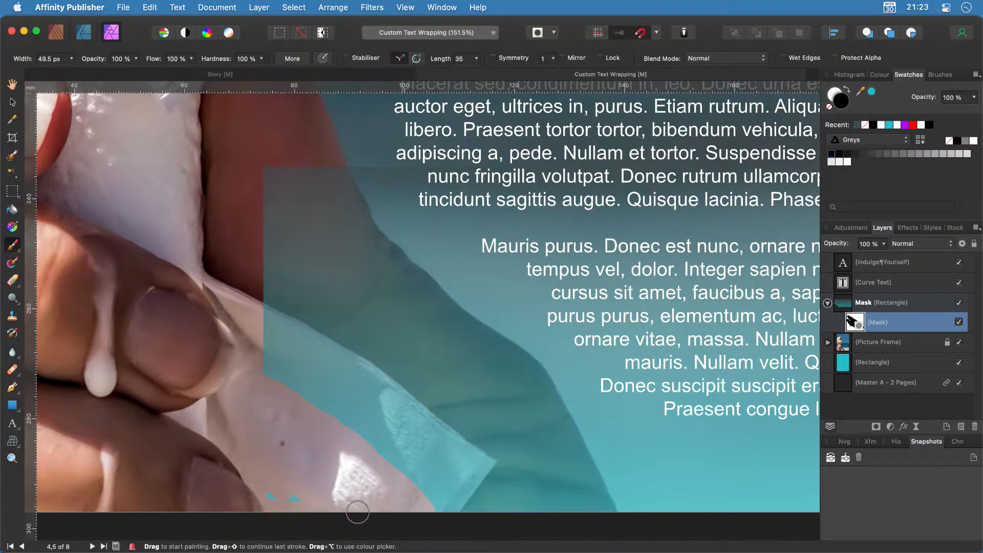
{"action": "mouse_move", "coordinate": [473, 507]}
{"action": "left_mouse_down"}
{"action": "mouse_move", "coordinate": [484, 508]}
{"action": "mouse_move", "coordinate": [319, 326]}
{"action": "mouse_move", "coordinate": [399, 421]}
{"action": "mouse_move", "coordinate": [369, 431]}
{"action": "left_mouse_up"}
{"action": "key", "text": "]"}
{"action": "key", "text": "]"}
{"action": "key", "text": "]"}
{"action": "key", "text": "]"}
{"action": "key", "text": "]"}
{"action": "key", "text": "]"}
{"action": "key", "text": "]"}
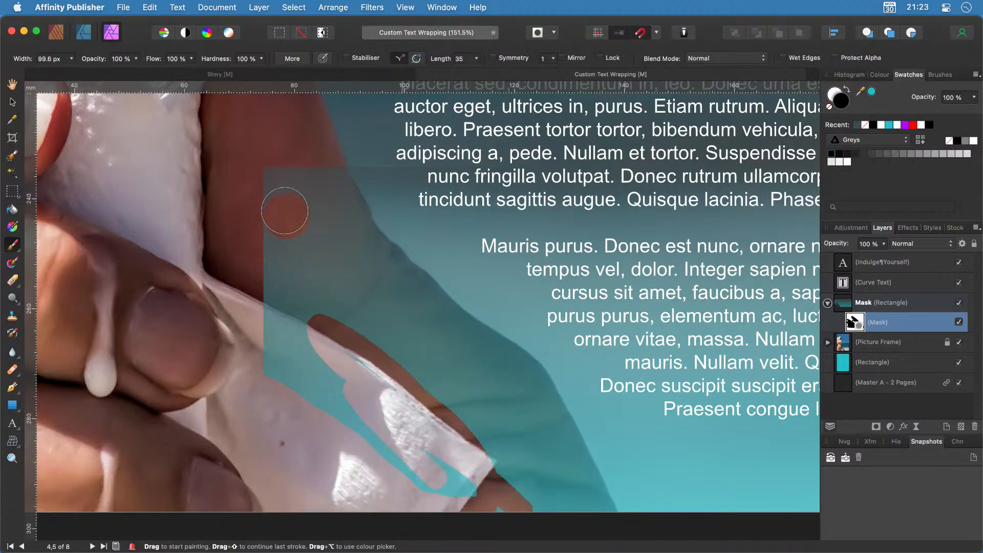
{"action": "mouse_move", "coordinate": [283, 180]}
{"action": "left_mouse_down"}
{"action": "mouse_move", "coordinate": [331, 296]}
{"action": "mouse_move", "coordinate": [299, 186]}
{"action": "mouse_move", "coordinate": [309, 161]}
{"action": "mouse_move", "coordinate": [395, 373]}
{"action": "mouse_move", "coordinate": [259, 222]}
{"action": "mouse_move", "coordinate": [257, 242]}
{"action": "mouse_move", "coordinate": [423, 514]}
{"action": "mouse_move", "coordinate": [266, 356]}
{"action": "mouse_move", "coordinate": [499, 504]}
{"action": "mouse_move", "coordinate": [516, 488]}
{"action": "mouse_move", "coordinate": [432, 381]}
{"action": "mouse_move", "coordinate": [367, 322]}
{"action": "mouse_move", "coordinate": [478, 380]}
{"action": "mouse_move", "coordinate": [579, 520]}
{"action": "mouse_move", "coordinate": [542, 418]}
{"action": "mouse_move", "coordinate": [506, 375]}
{"action": "mouse_move", "coordinate": [374, 313]}
{"action": "mouse_move", "coordinate": [498, 442]}
{"action": "mouse_move", "coordinate": [481, 444]}
{"action": "mouse_move", "coordinate": [333, 346]}
{"action": "mouse_move", "coordinate": [407, 267]}
{"action": "mouse_move", "coordinate": [358, 224]}
{"action": "left_mouse_up"}
{"action": "scroll", "coordinate": [373, 309], "scroll_direction": "up", "scroll_amount": 3}
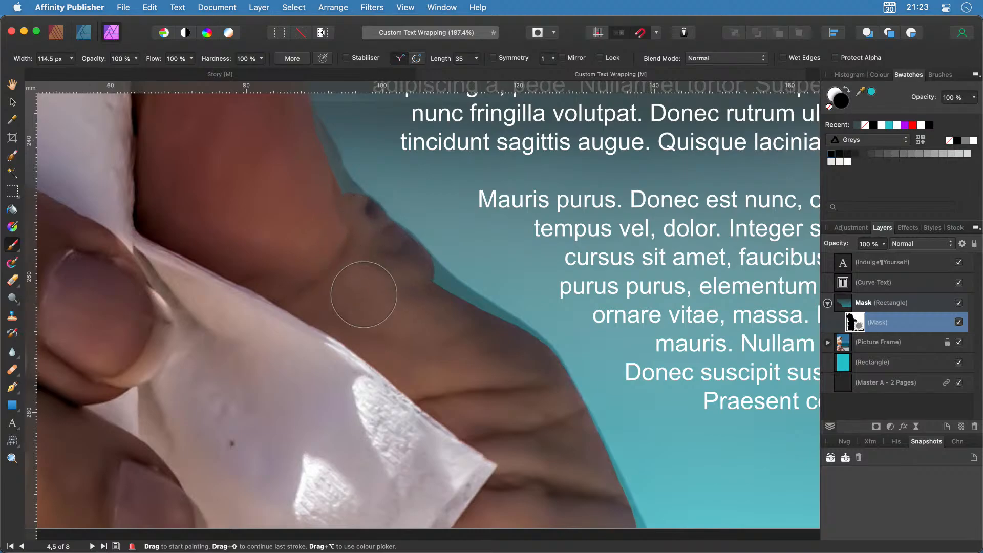
{"action": "scroll", "coordinate": [366, 299], "scroll_direction": "up", "scroll_amount": 3}
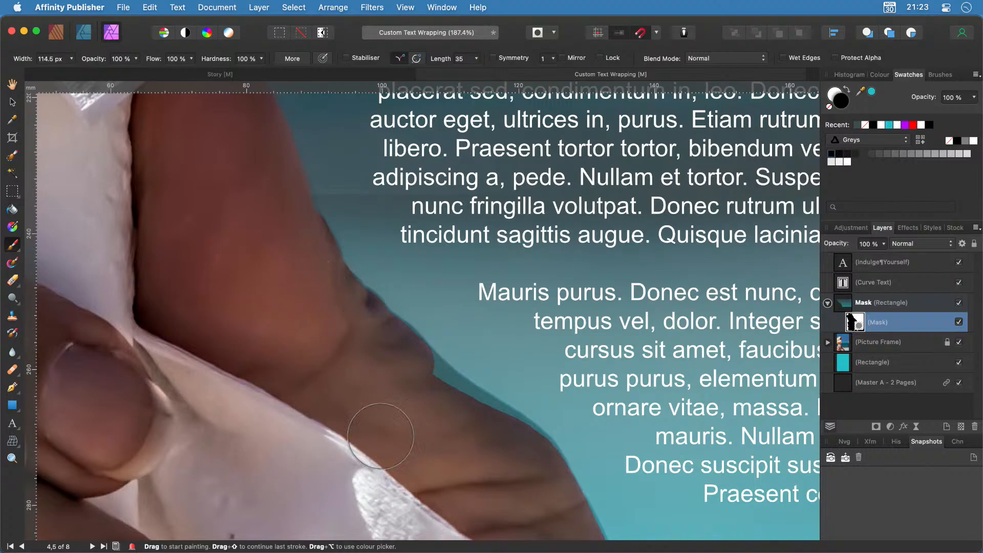
{"action": "scroll", "coordinate": [439, 469], "scroll_direction": "right", "scroll_amount": 5}
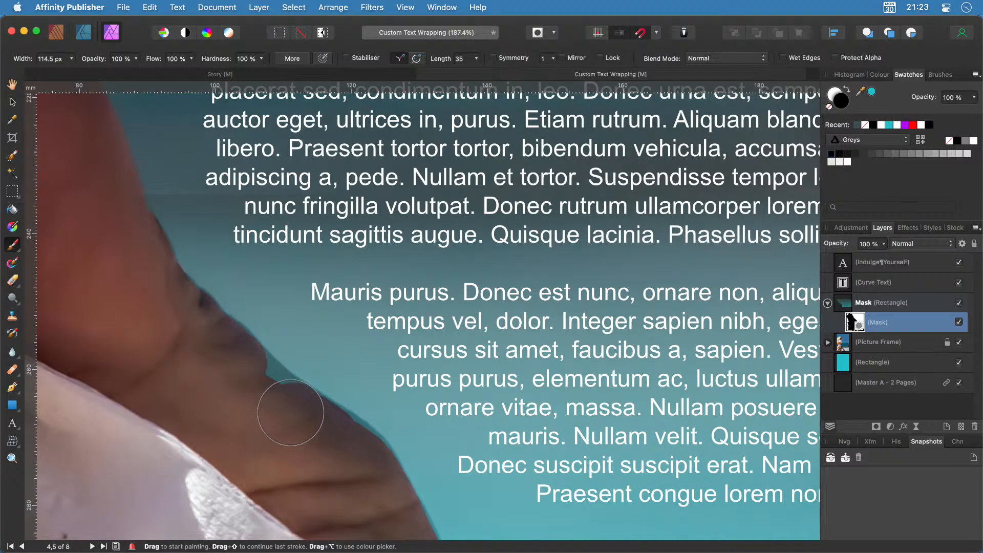
{"action": "left_click_drag", "start_coordinate": [291, 413], "coordinate": [241, 383]}
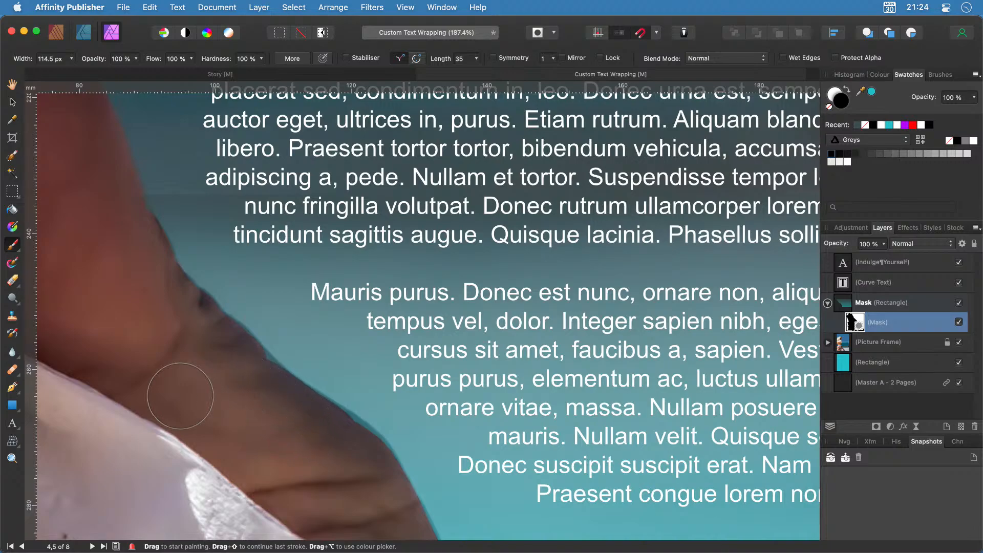
{"action": "key", "text": "bracketleft"}
{"action": "key", "text": "bracketleft"}
{"action": "key", "text": "bracketleft"}
{"action": "key", "text": "bracketleft"}
Touch up the mask along the arm's lower edge.
{"action": "scroll", "coordinate": [410, 493], "scroll_direction": "up", "scroll_amount": 5}
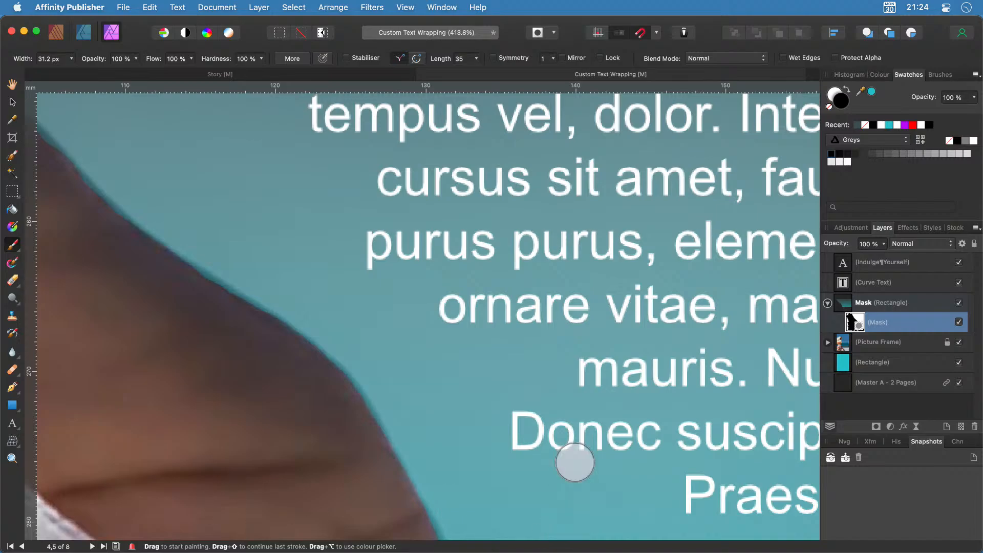
{"action": "scroll", "coordinate": [574, 462], "scroll_direction": "down", "scroll_amount": 4}
{"action": "scroll", "coordinate": [575, 462], "scroll_direction": "down", "scroll_amount": 4}
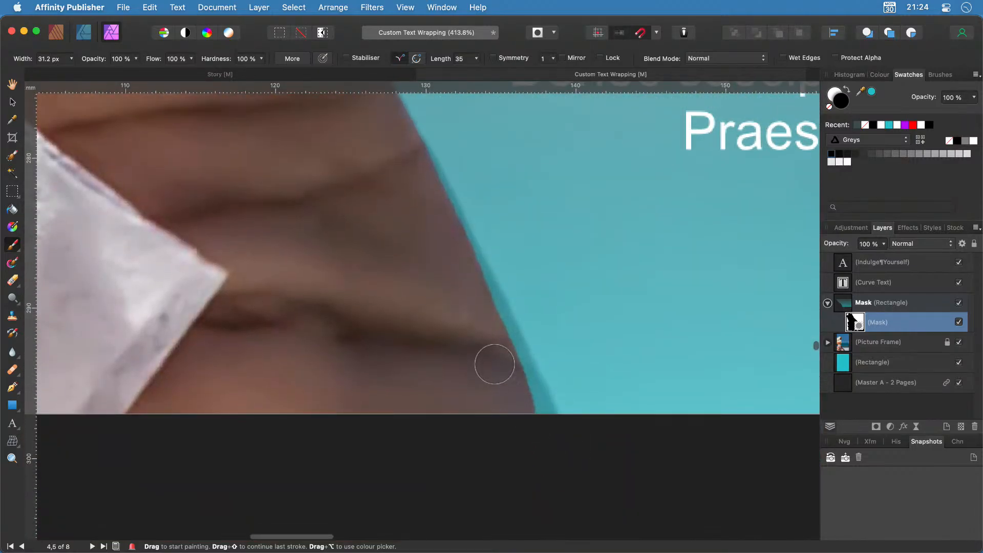
{"action": "mouse_move", "coordinate": [508, 364]}
{"action": "left_mouse_down"}
{"action": "mouse_move", "coordinate": [537, 418]}
{"action": "mouse_move", "coordinate": [479, 303]}
{"action": "left_mouse_up"}
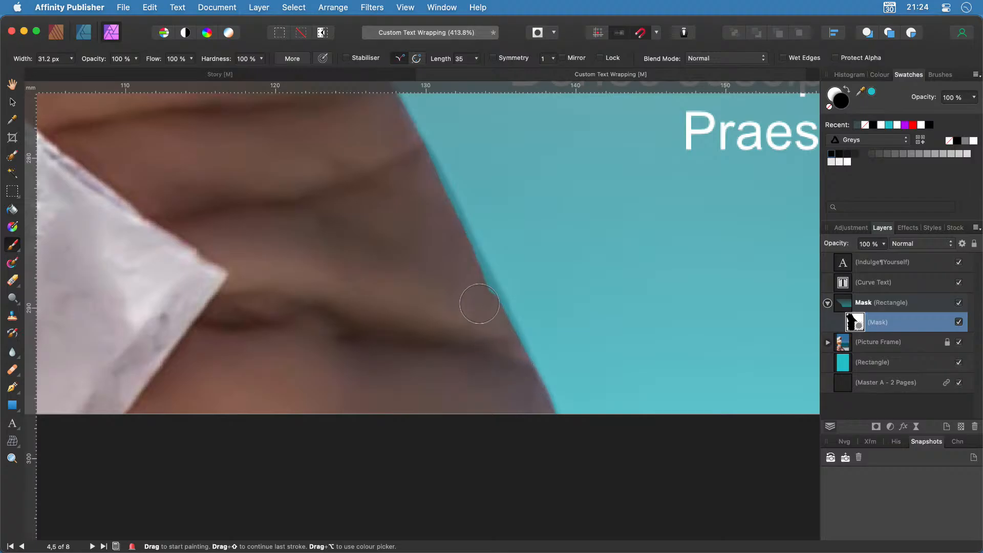
Paint away the remaining teal fringe along the arm, swap the colour back to black and zoom out.
{"action": "scroll", "coordinate": [493, 393], "scroll_direction": "up", "scroll_amount": 4}
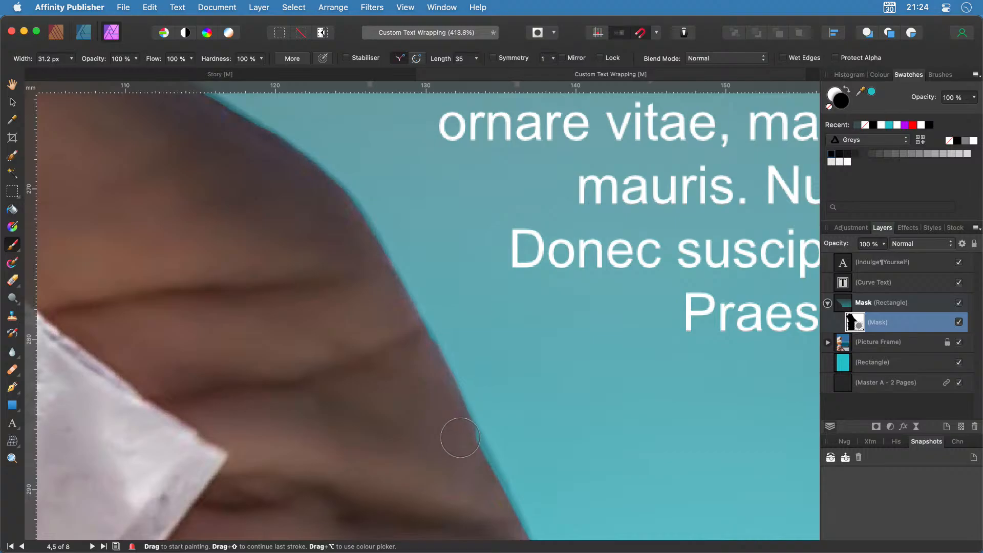
{"action": "scroll", "coordinate": [500, 532], "scroll_direction": "down", "scroll_amount": 2}
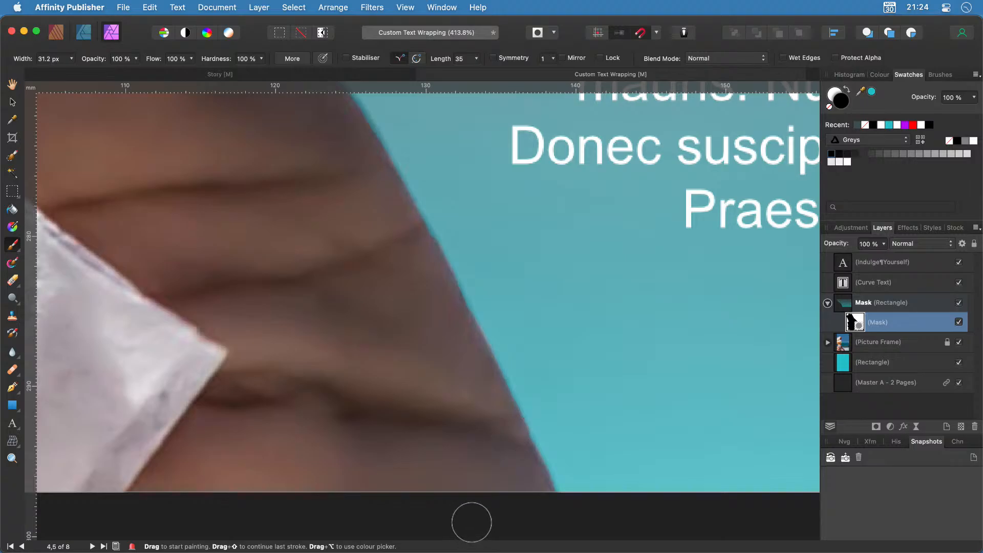
{"action": "scroll", "coordinate": [449, 451], "scroll_direction": "down", "scroll_amount": 5}
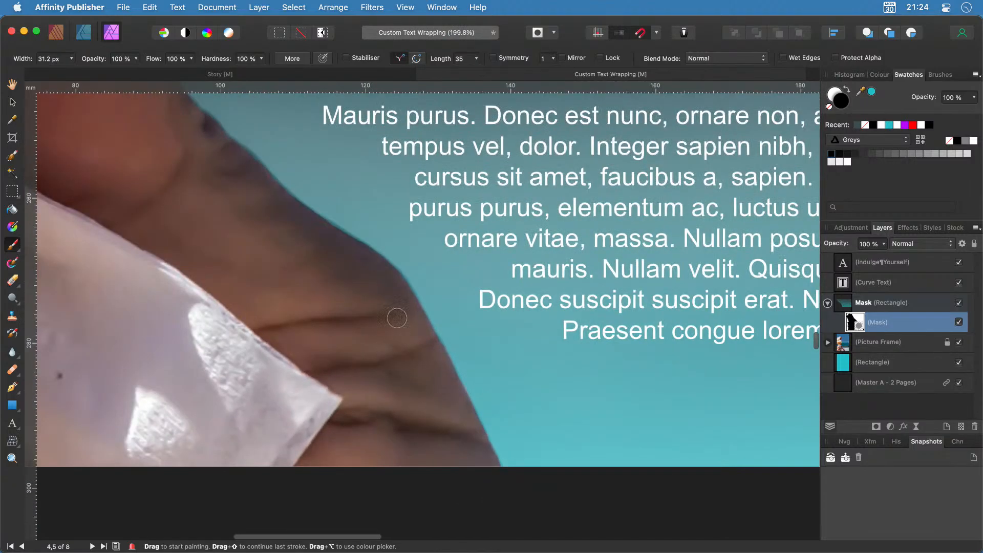
{"action": "scroll", "coordinate": [397, 318], "scroll_direction": "up", "scroll_amount": 5}
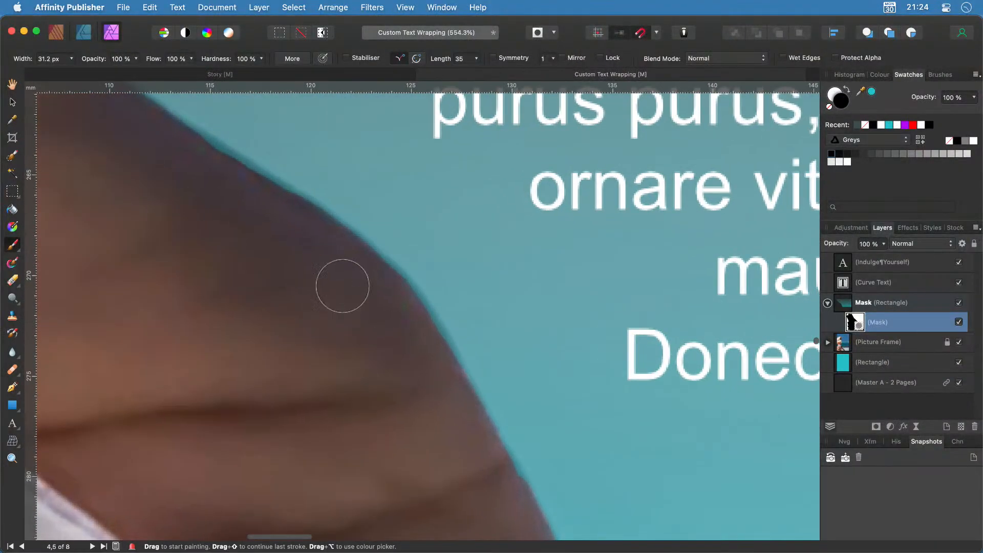
{"action": "scroll", "coordinate": [176, 292], "scroll_direction": "up", "scroll_amount": 6}
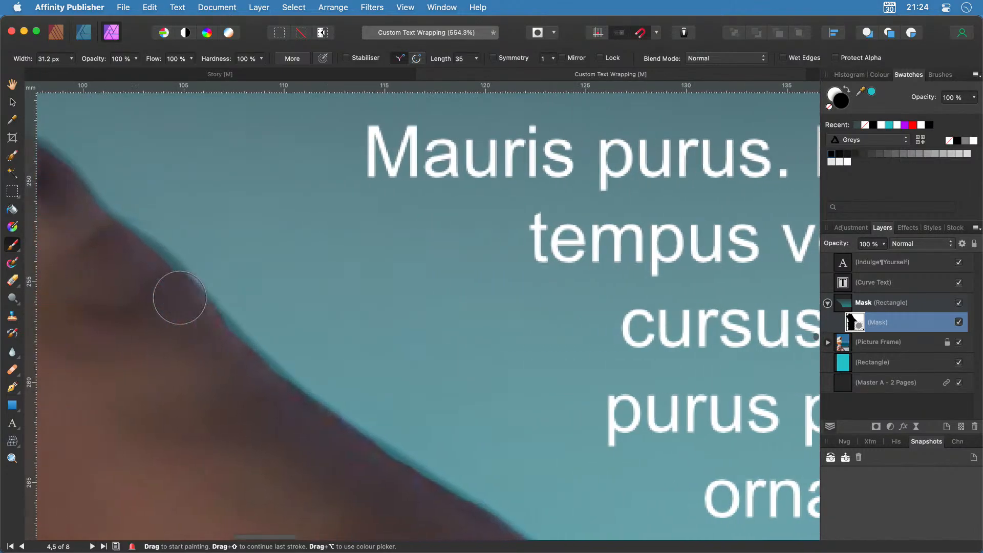
{"action": "scroll", "coordinate": [179, 298], "scroll_direction": "left", "scroll_amount": 3}
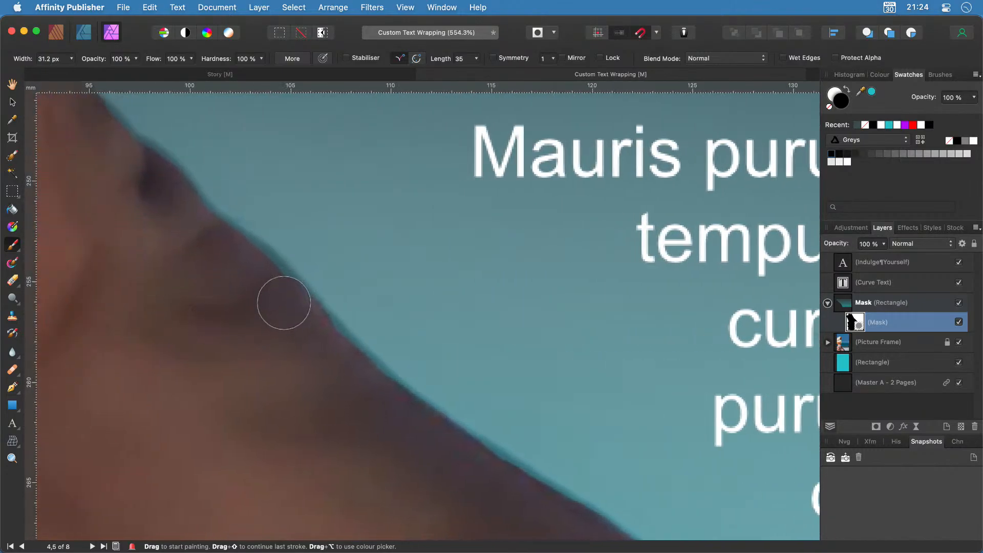
{"action": "left_click_drag", "start_coordinate": [281, 292], "coordinate": [242, 263]}
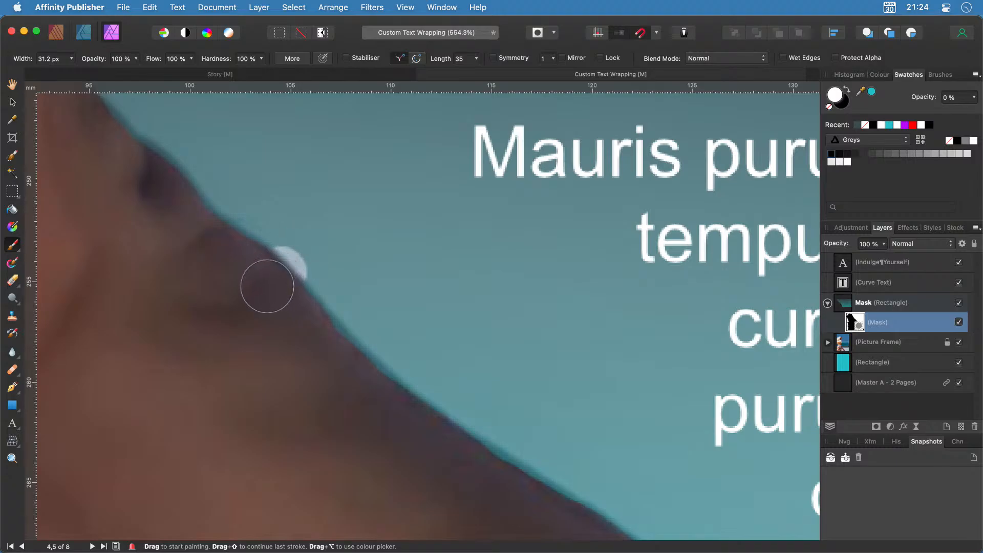
{"action": "key", "text": "x"}
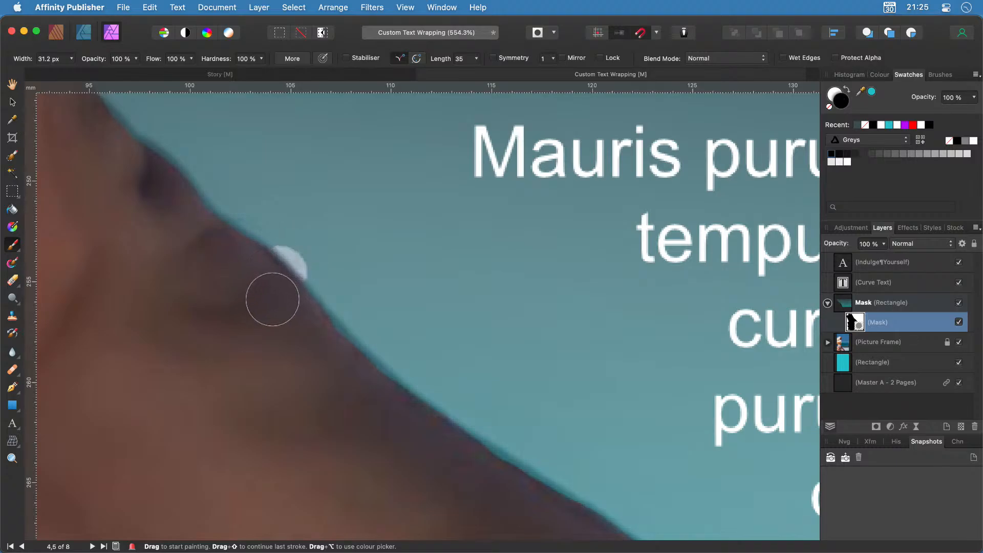
{"action": "scroll", "coordinate": [407, 455], "scroll_direction": "down", "scroll_amount": 8}
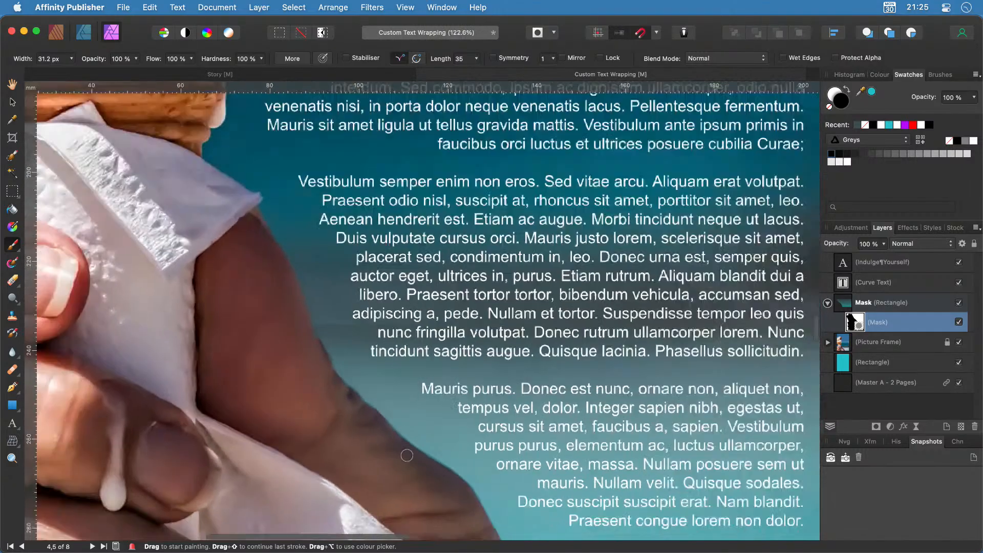
{"action": "scroll", "coordinate": [406, 455], "scroll_direction": "down", "scroll_amount": 3}
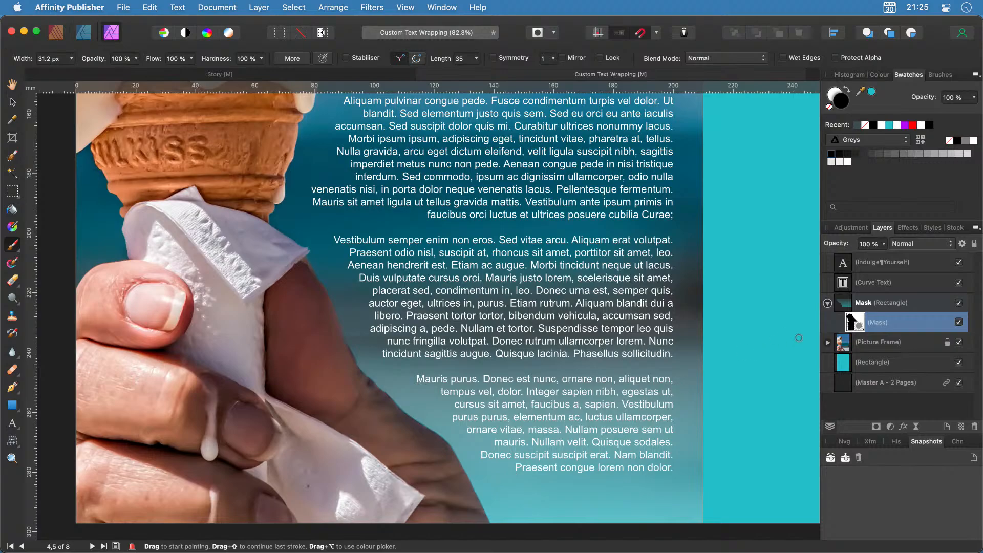
Raise the Mask group's opacity back to 100%.
{"action": "left_click", "coordinate": [849, 304]}
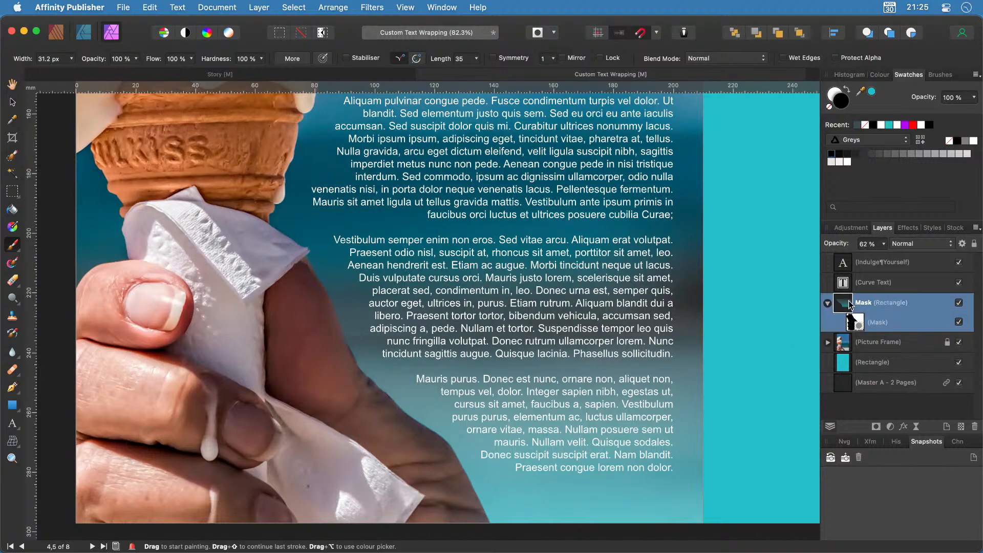
{"action": "left_click", "coordinate": [883, 244]}
{"action": "left_click_drag", "start_coordinate": [880, 260], "coordinate": [922, 257]}
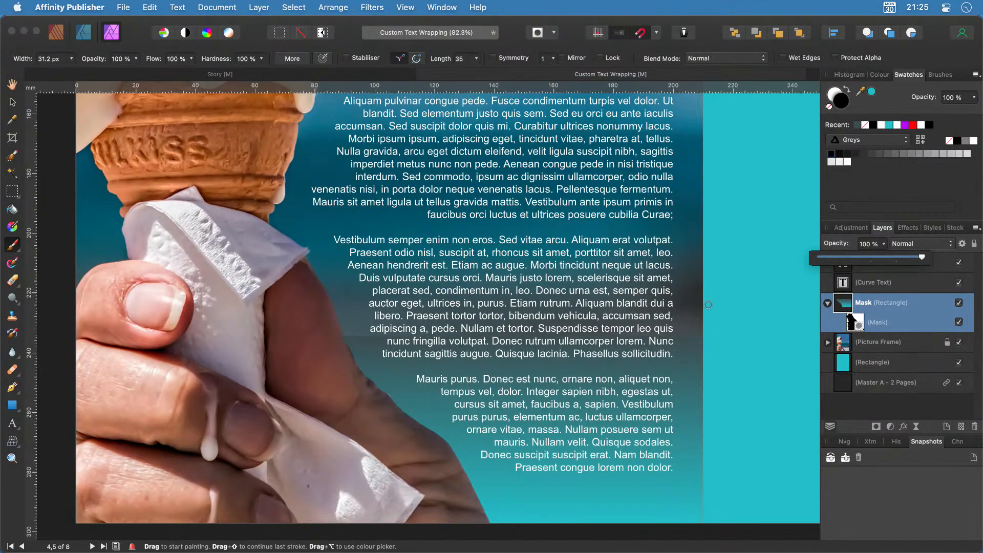
{"action": "scroll", "coordinate": [361, 338], "scroll_direction": "up", "scroll_amount": 8}
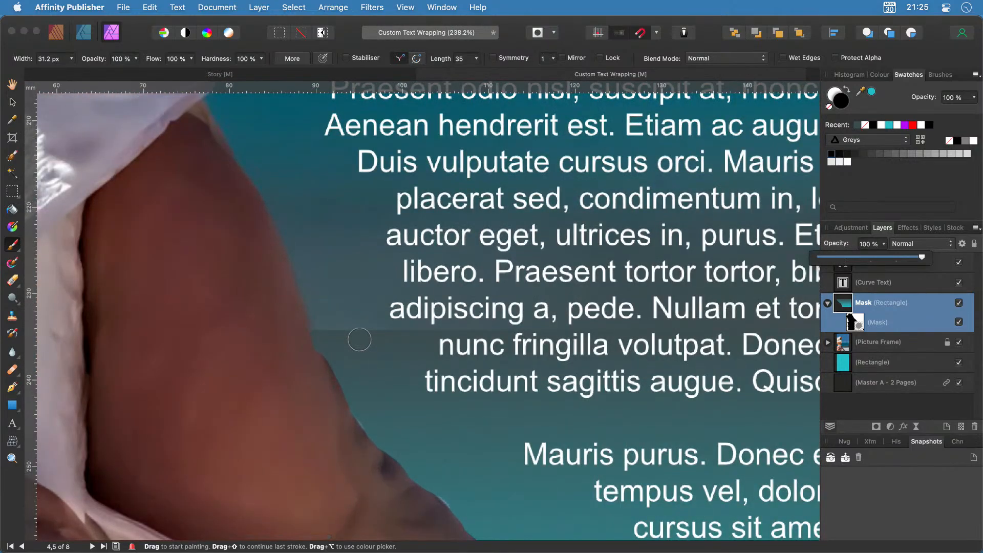
{"action": "scroll", "coordinate": [359, 339], "scroll_direction": "up", "scroll_amount": 3}
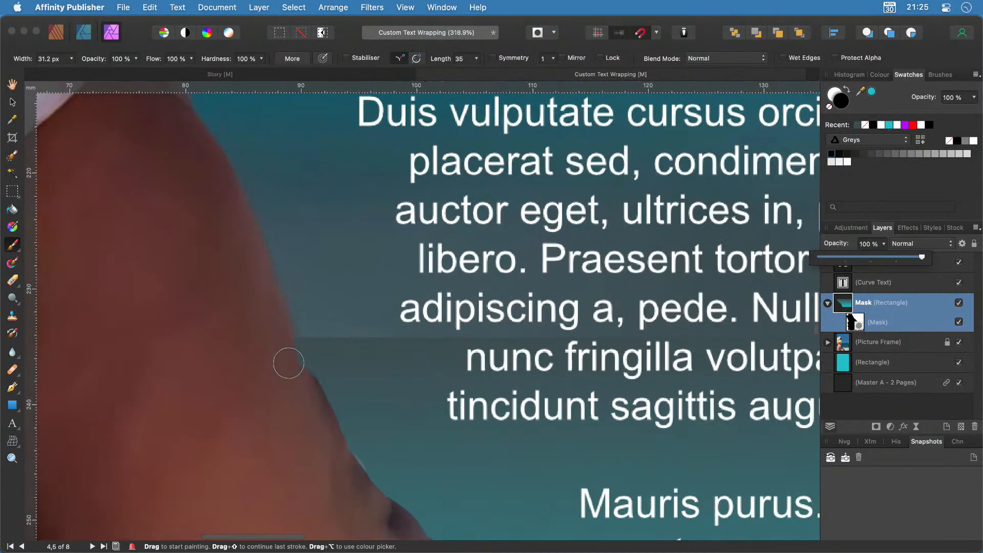
Paint over the hard band on the mask with a 0%-hardness, roughly 126 px brush.
{"action": "left_click", "coordinate": [852, 320]}
{"action": "left_click", "coordinate": [853, 320]}
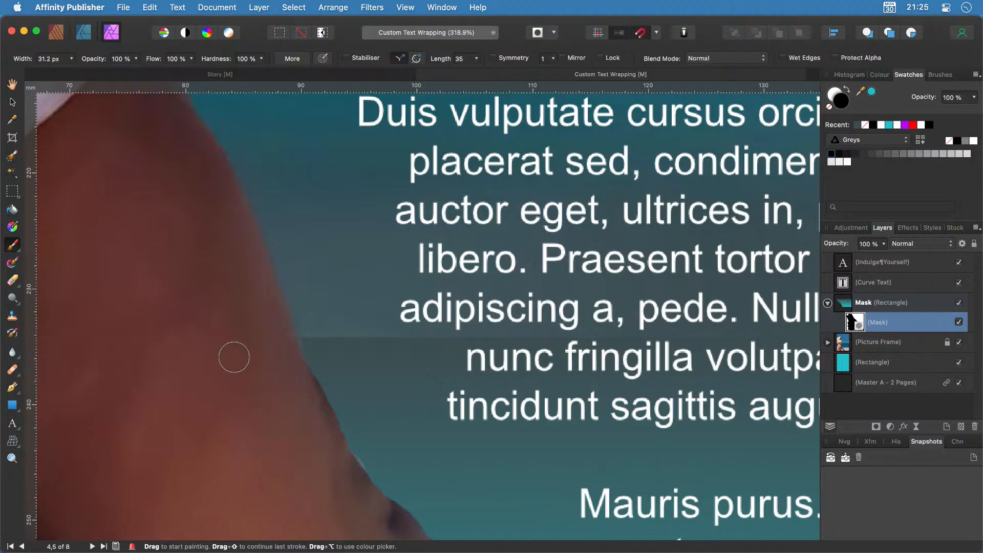
{"action": "left_click", "coordinate": [260, 59]}
{"action": "key", "text": "bracketright"}
{"action": "key", "text": "bracketright"}
{"action": "key", "text": "bracketright"}
{"action": "key", "text": "bracketright"}
{"action": "key", "text": "bracketright"}
{"action": "key", "text": "bracketright"}
{"action": "key", "text": "bracketright"}
{"action": "mouse_move", "coordinate": [502, 334]}
{"action": "left_mouse_down"}
{"action": "mouse_move", "coordinate": [345, 328]}
{"action": "mouse_move", "coordinate": [338, 318]}
{"action": "mouse_move", "coordinate": [330, 328]}
{"action": "mouse_move", "coordinate": [405, 320]}
{"action": "mouse_move", "coordinate": [333, 332]}
{"action": "left_mouse_up"}
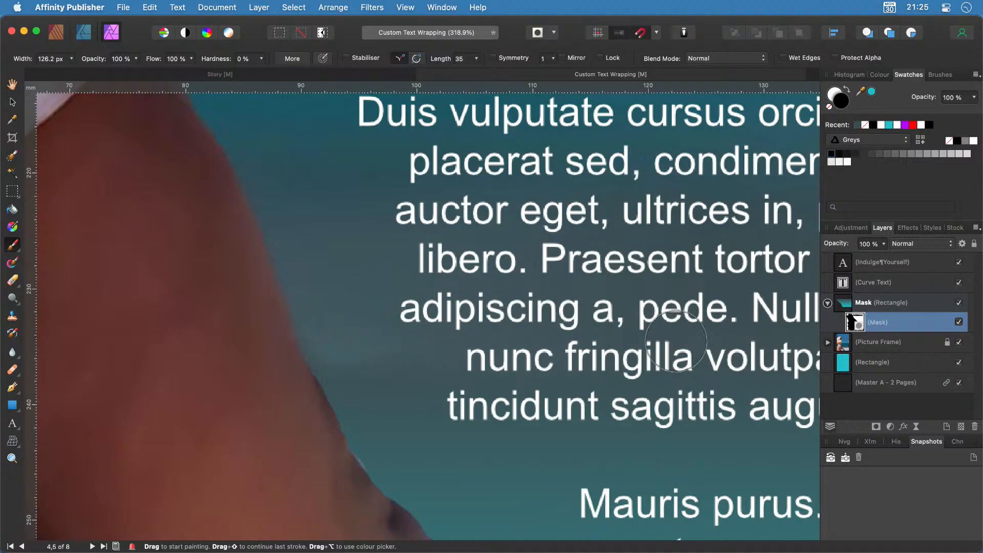
{"action": "scroll", "coordinate": [550, 490], "scroll_direction": "down", "scroll_amount": 5}
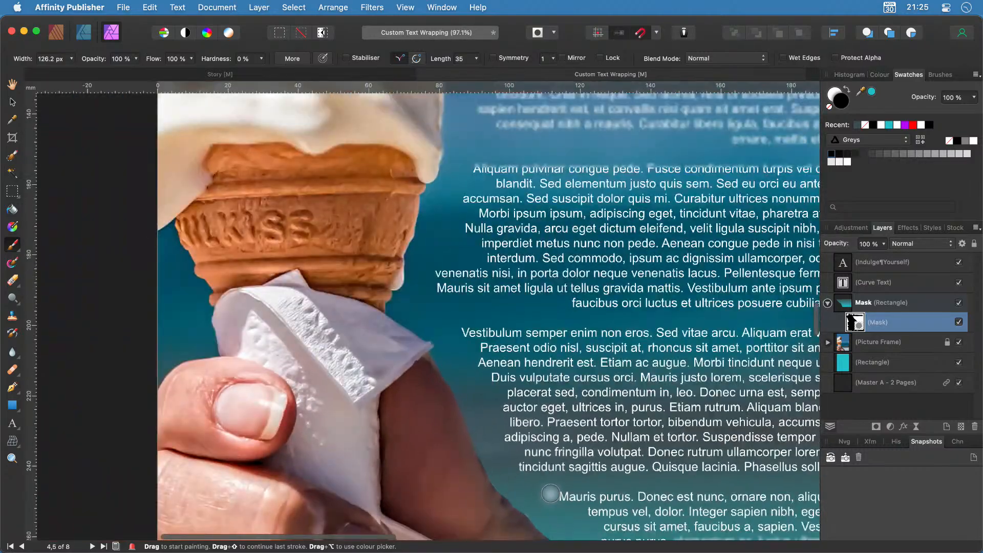
{"action": "scroll", "coordinate": [550, 493], "scroll_direction": "down", "scroll_amount": 1}
{"action": "scroll", "coordinate": [573, 494], "scroll_direction": "down", "scroll_amount": 5}
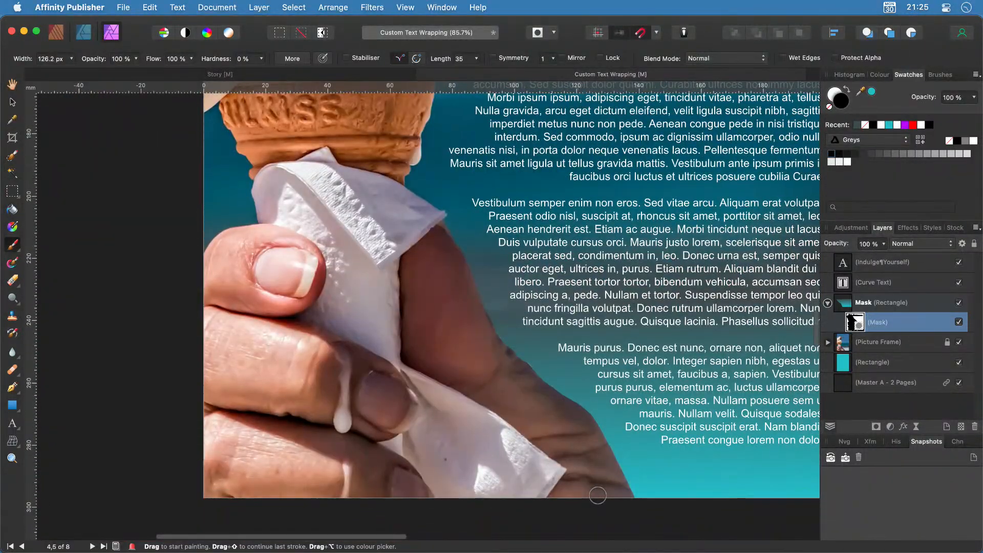
{"action": "scroll", "coordinate": [596, 496], "scroll_direction": "right", "scroll_amount": 5}
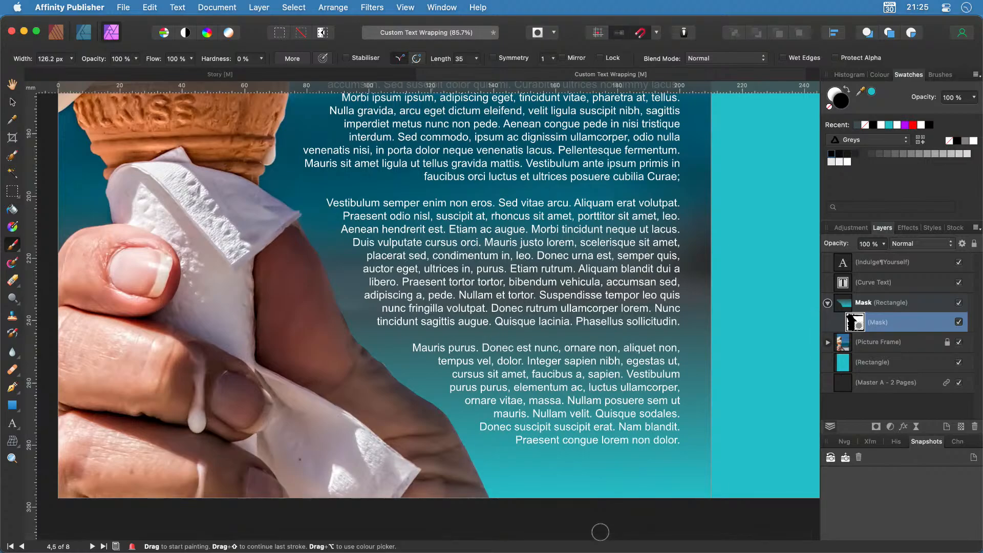
Return to the Publisher persona and clear the selection.
{"action": "left_click", "coordinate": [57, 33]}
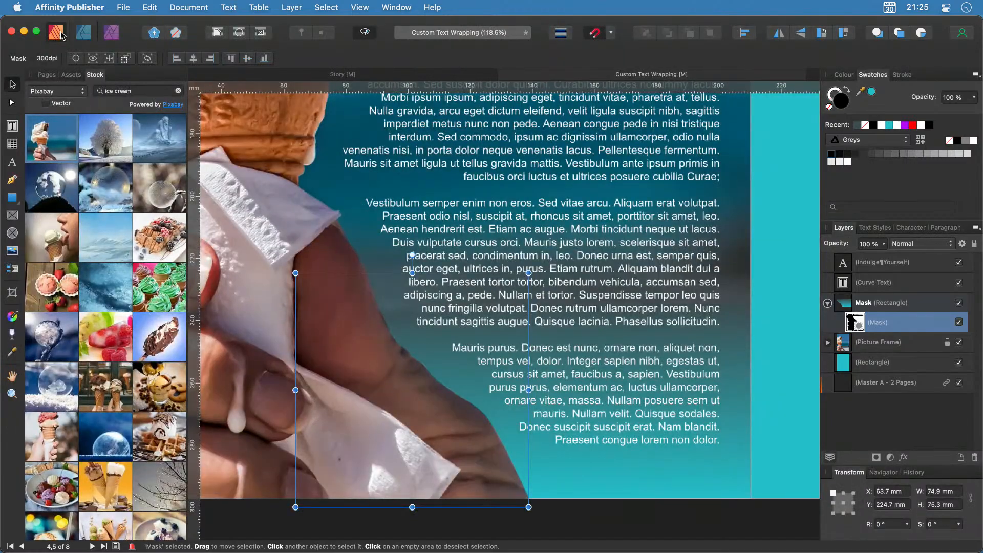
{"action": "left_click", "coordinate": [622, 539]}
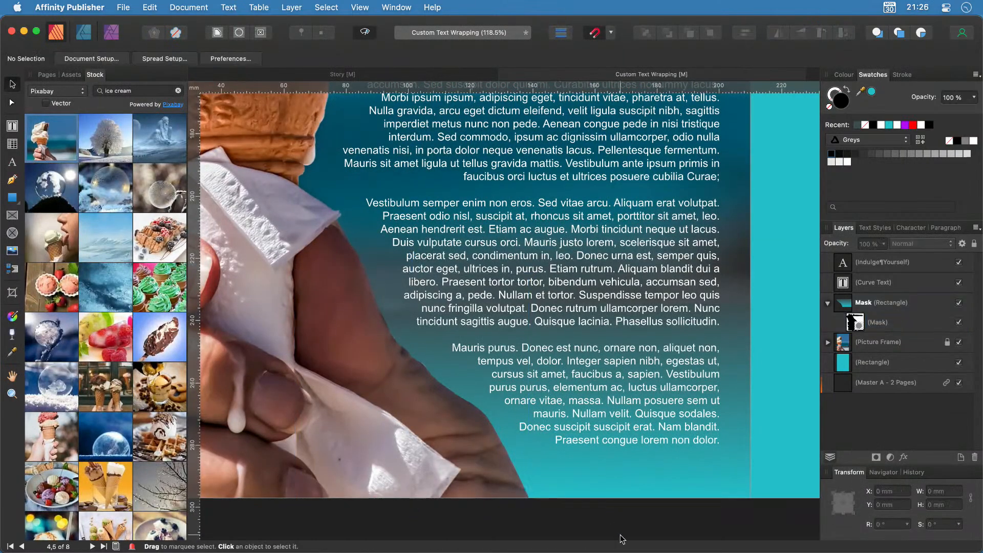
{"action": "scroll", "coordinate": [630, 498], "scroll_direction": "down", "scroll_amount": 3}
{"action": "scroll", "coordinate": [629, 499], "scroll_direction": "down", "scroll_amount": 1}
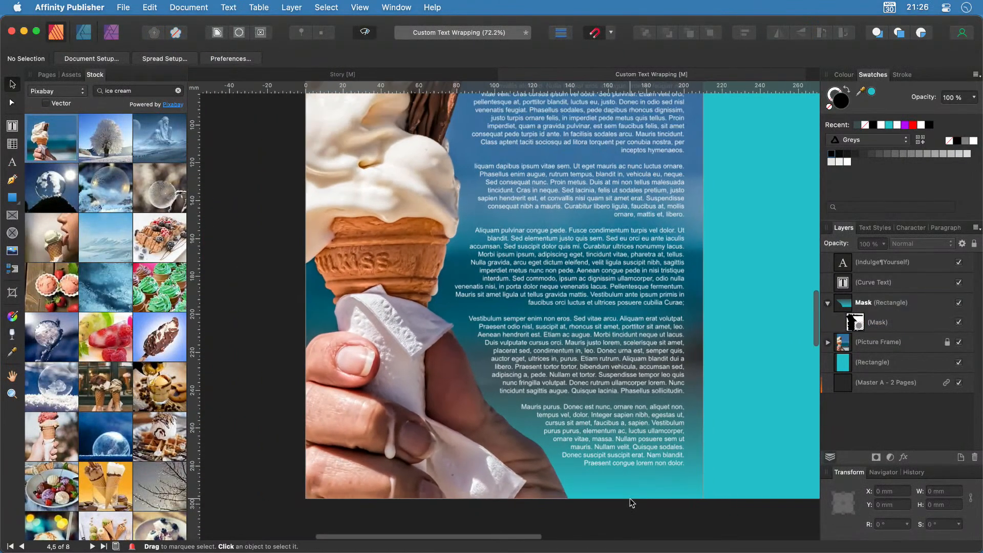
Collapse the Mask group, toggle its visibility to compare, and fit the whole spread in view.
{"action": "left_click", "coordinate": [827, 304]}
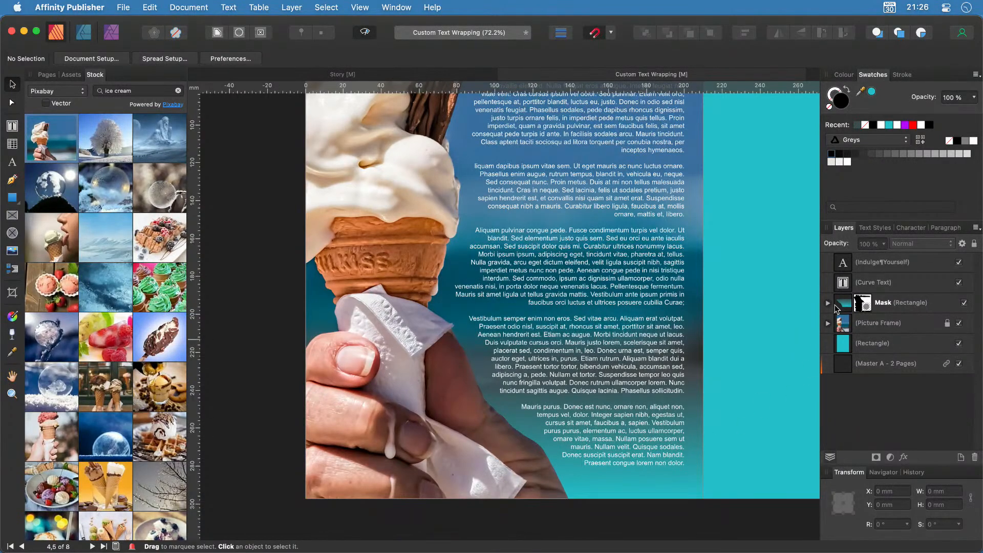
{"action": "left_click", "coordinate": [964, 303]}
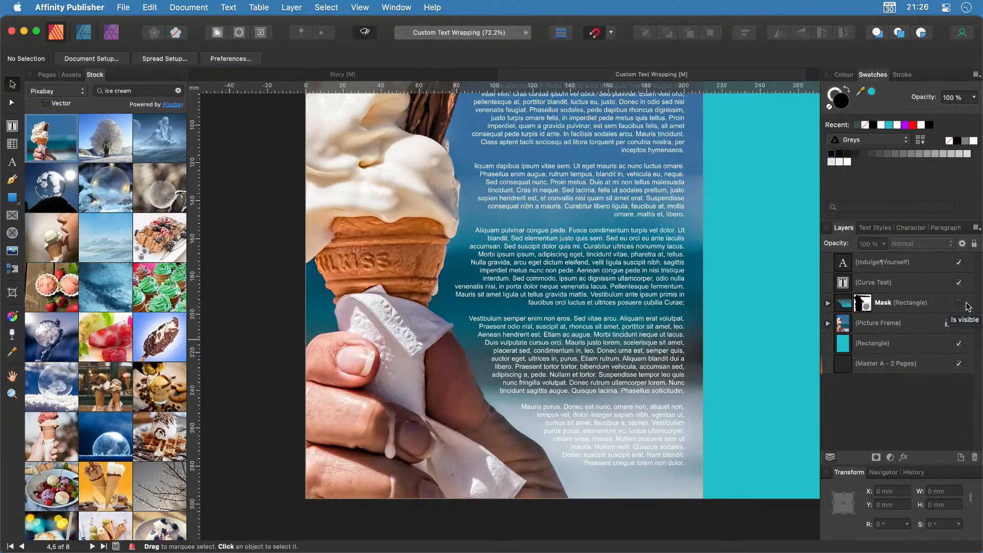
{"action": "left_click", "coordinate": [959, 303]}
{"action": "left_click", "coordinate": [959, 303]}
{"action": "left_click", "coordinate": [959, 303]}
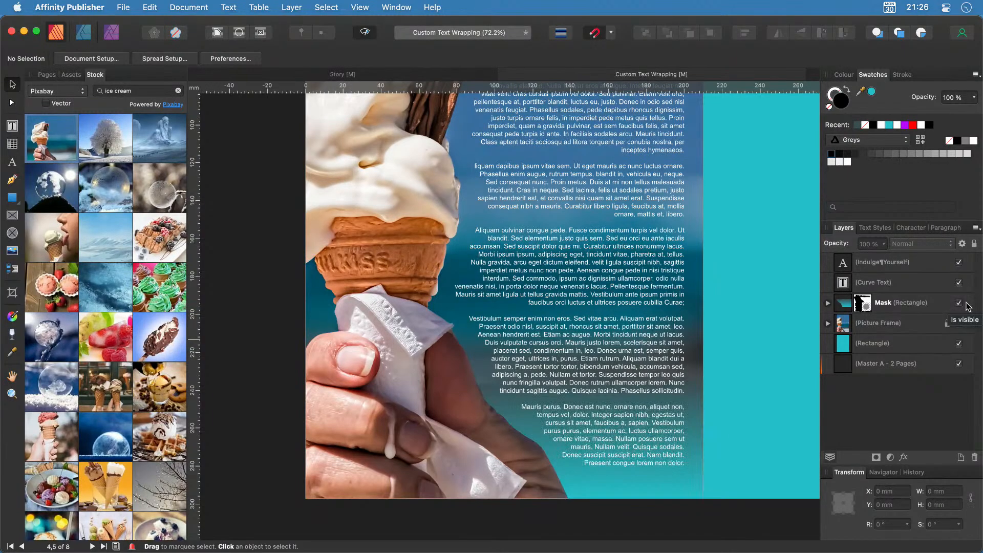
{"action": "key", "text": "super+minus"}
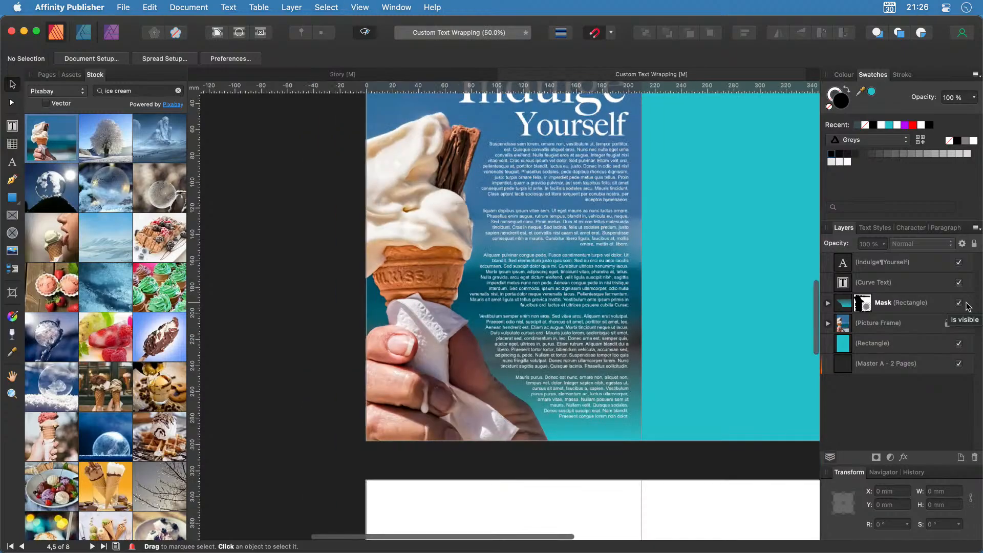
{"action": "key", "text": "super+0"}
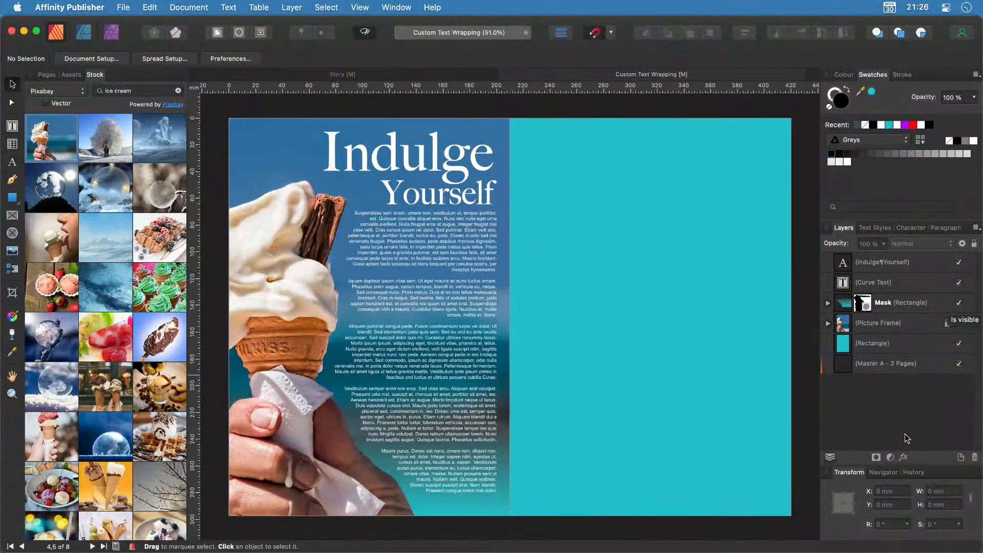
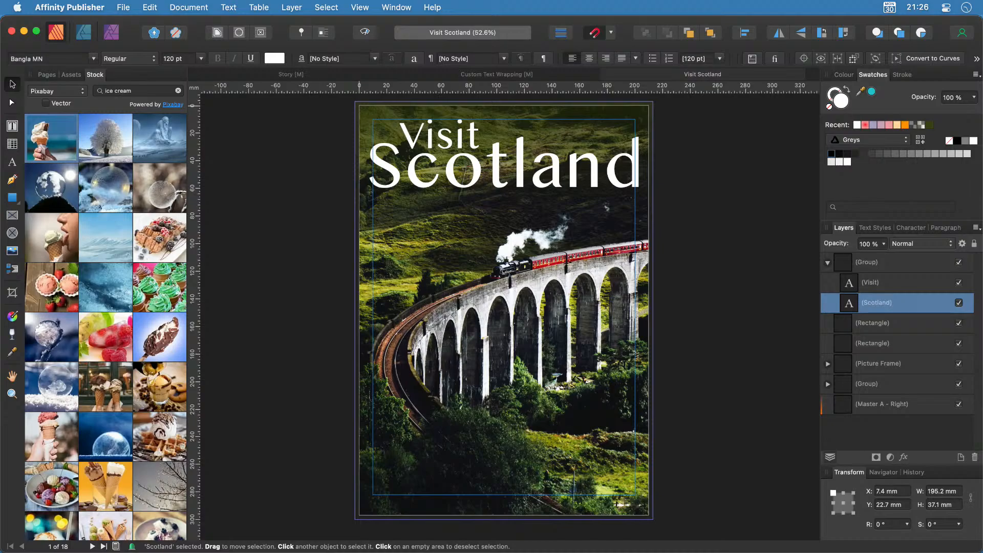
Show the page thumbnails, turn on preview mode, and display the Great Adventure spread on pages 4–5.
{"action": "left_click", "coordinate": [47, 75]}
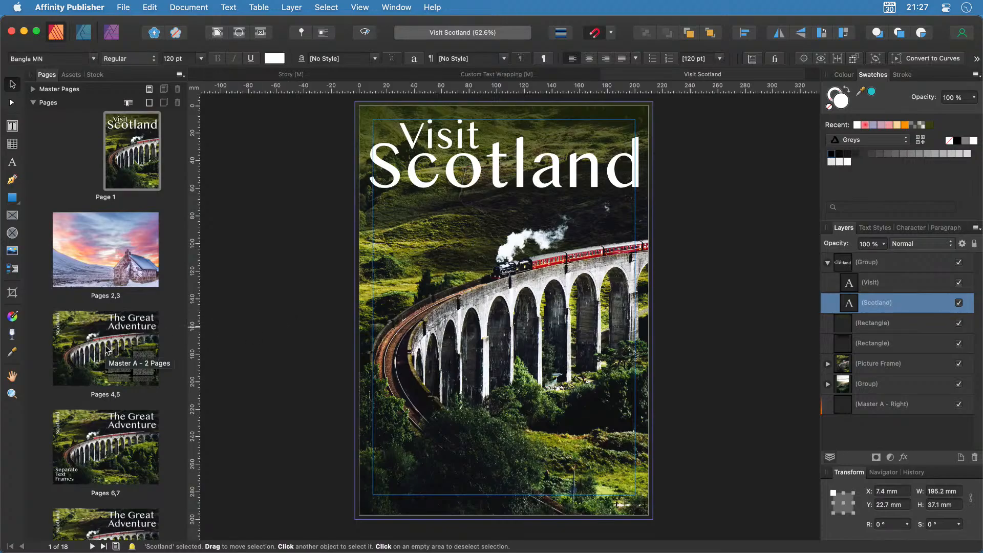
{"action": "key", "text": "ctrl+w"}
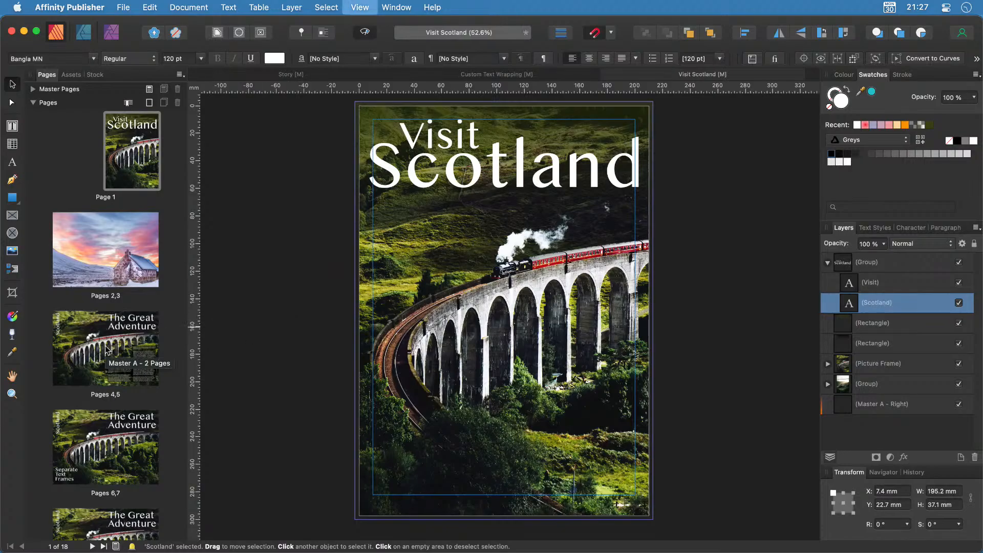
{"action": "left_click", "coordinate": [107, 350]}
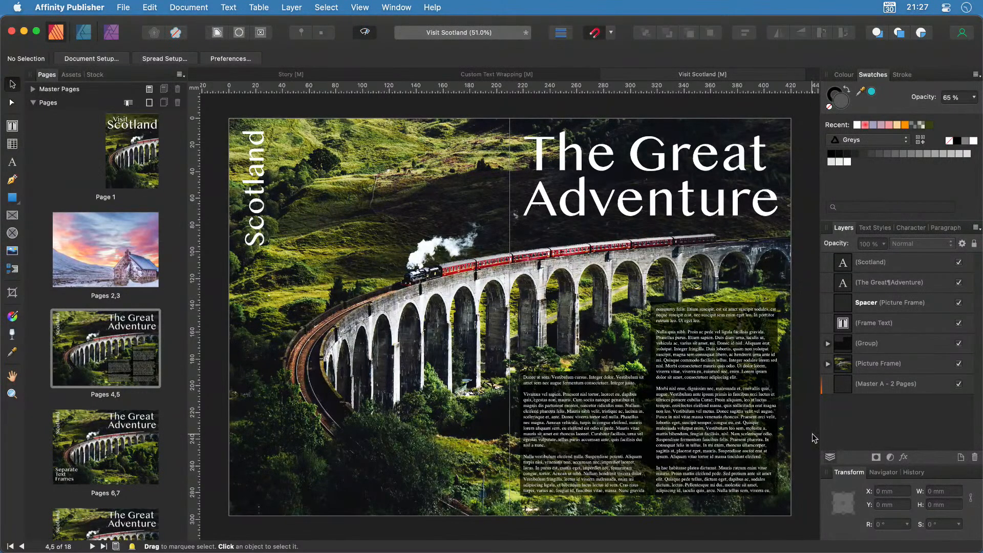
Zoom into the body text, show the Text Styles list, then go to the pages 6–7 spread.
{"action": "scroll", "coordinate": [814, 435], "scroll_direction": "up", "scroll_amount": 5}
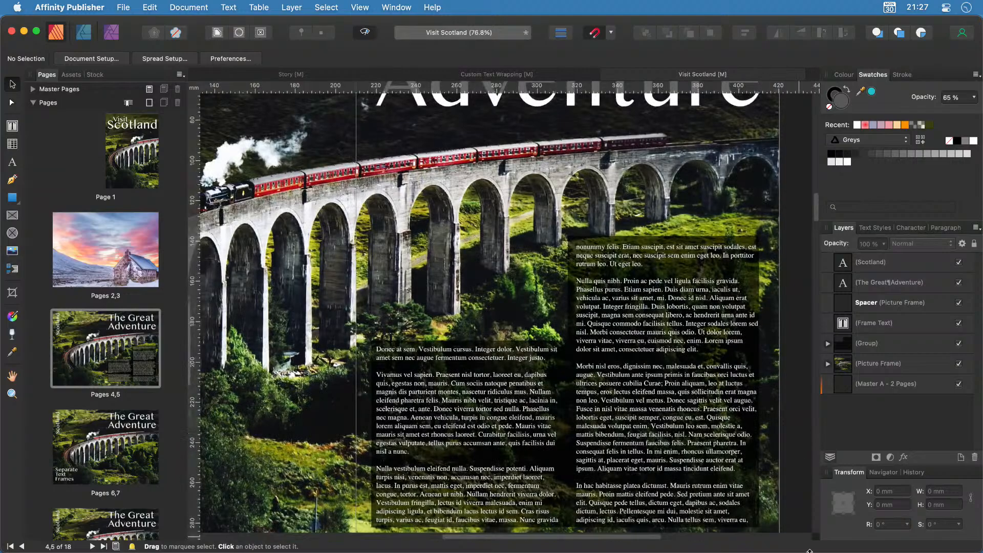
{"action": "scroll", "coordinate": [786, 517], "scroll_direction": "up", "scroll_amount": 3}
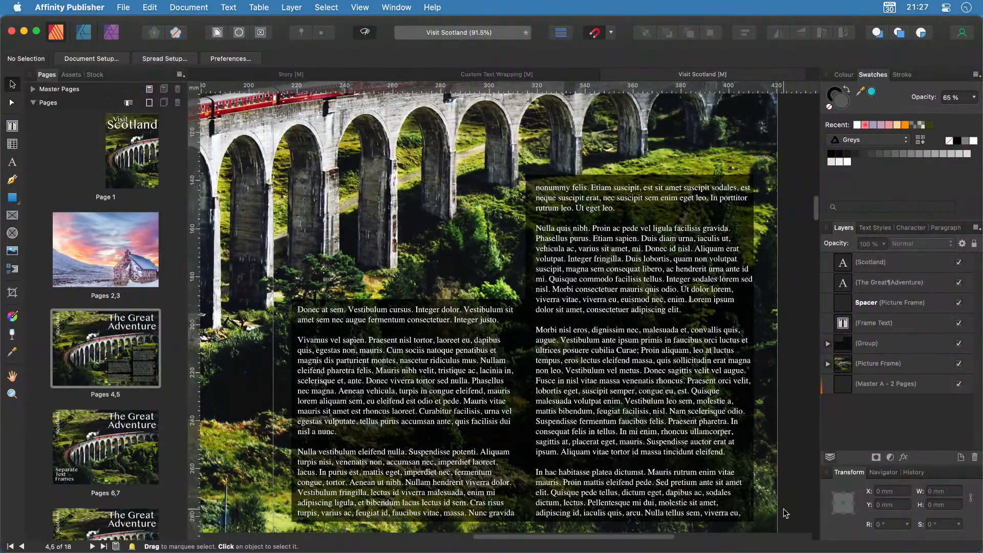
{"action": "scroll", "coordinate": [786, 514], "scroll_direction": "down", "scroll_amount": 1}
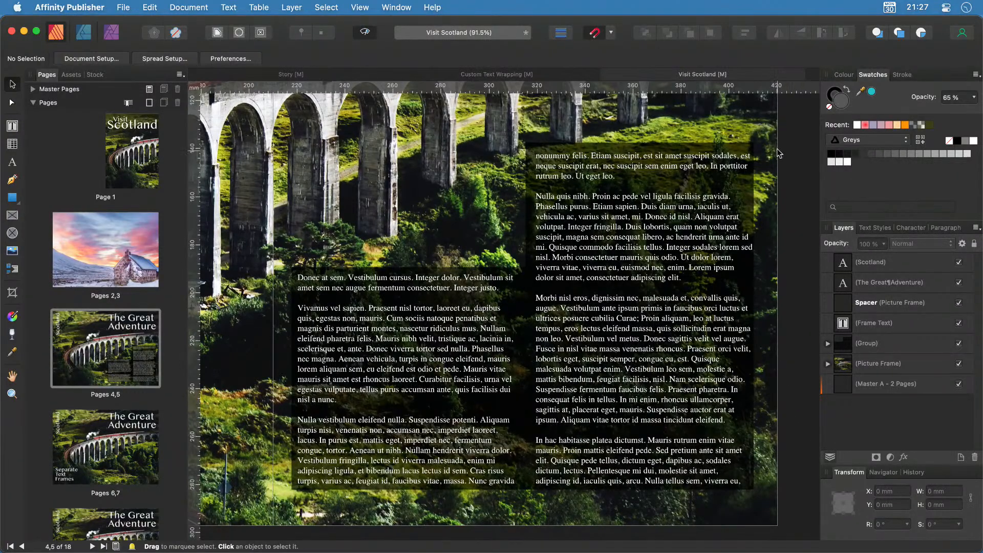
{"action": "left_click", "coordinate": [873, 228]}
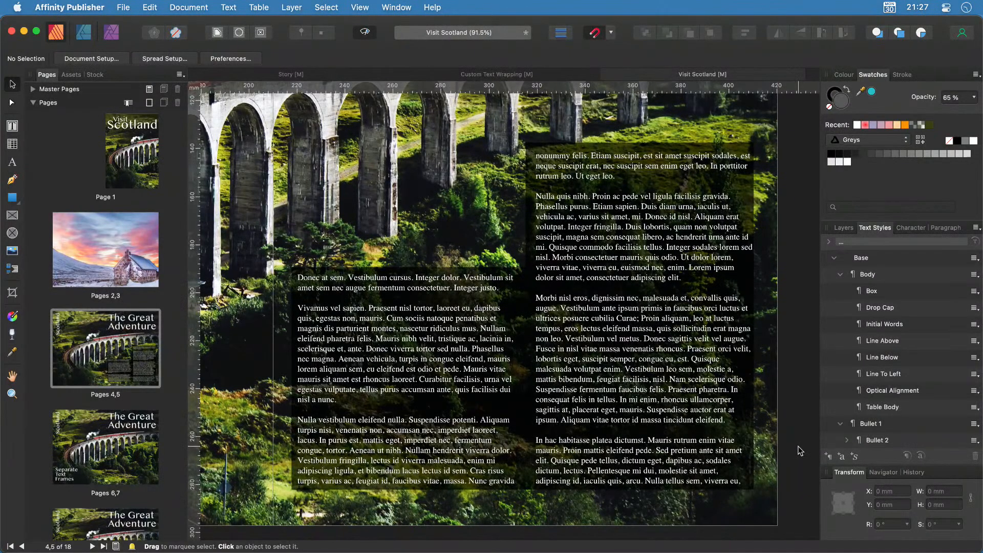
{"action": "scroll", "coordinate": [800, 450], "scroll_direction": "up", "scroll_amount": 3}
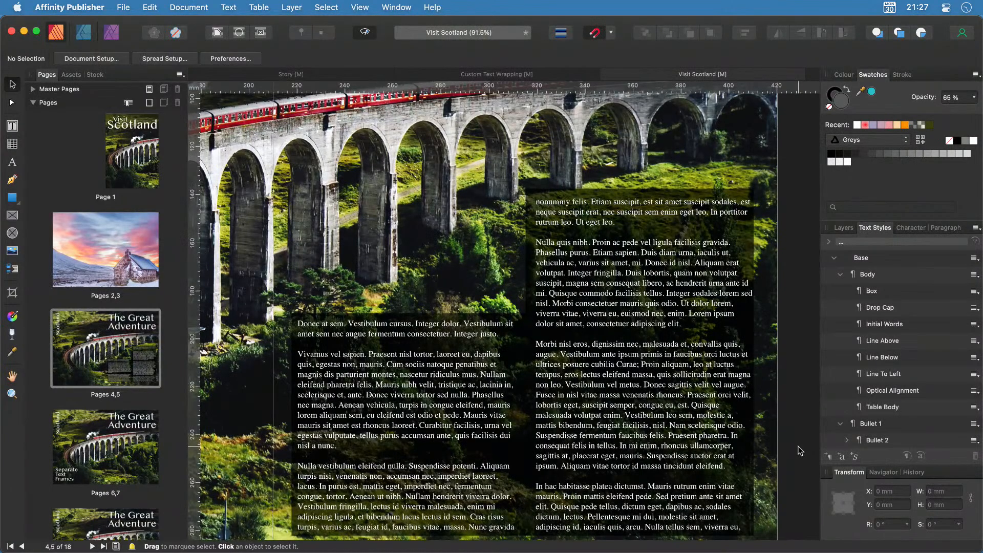
{"action": "scroll", "coordinate": [801, 450], "scroll_direction": "down", "scroll_amount": 5}
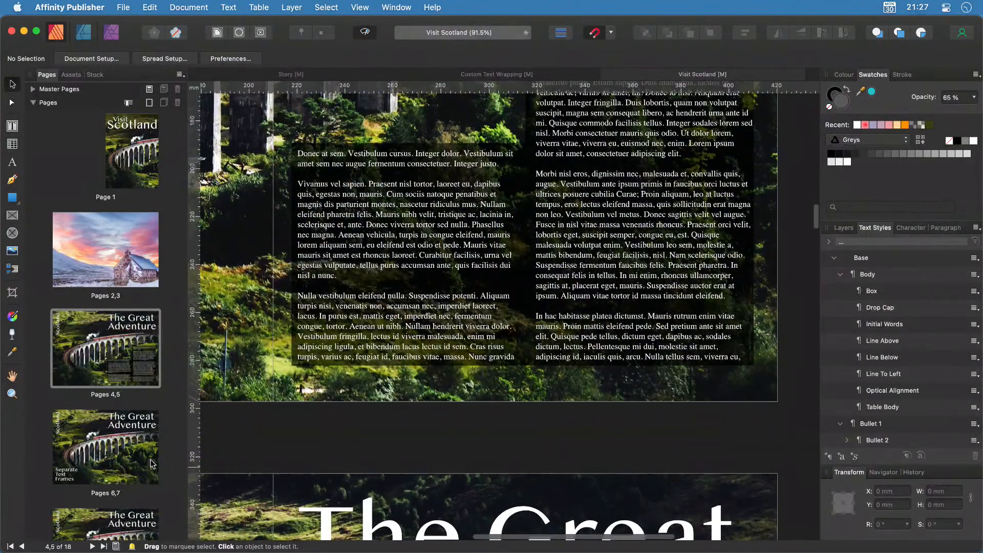
{"action": "left_click", "coordinate": [151, 463]}
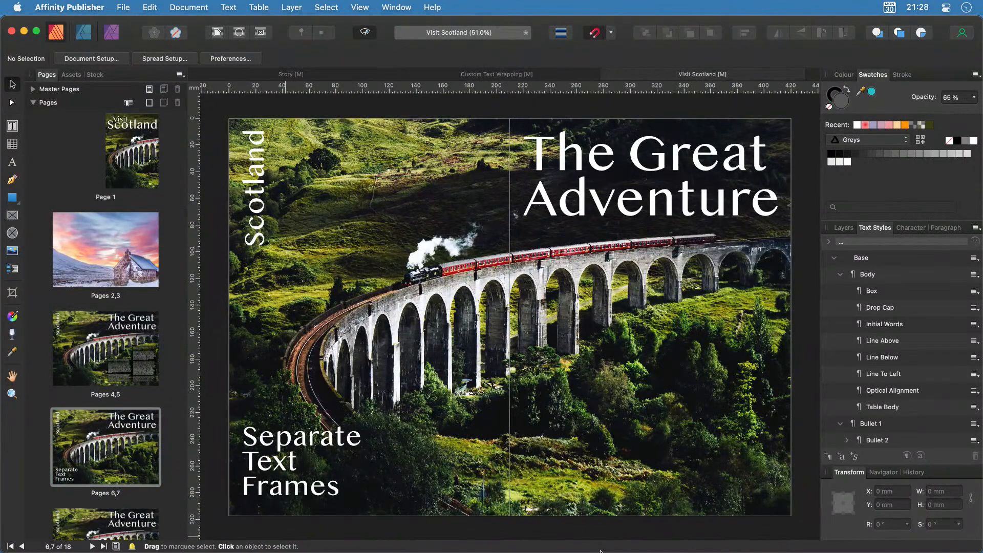
Glance back at the pages 4–5 spread, then return to the Separate Text Frames spread.
{"action": "scroll", "coordinate": [698, 461], "scroll_direction": "right", "scroll_amount": 5}
{"action": "scroll", "coordinate": [699, 461], "scroll_direction": "left", "scroll_amount": 2}
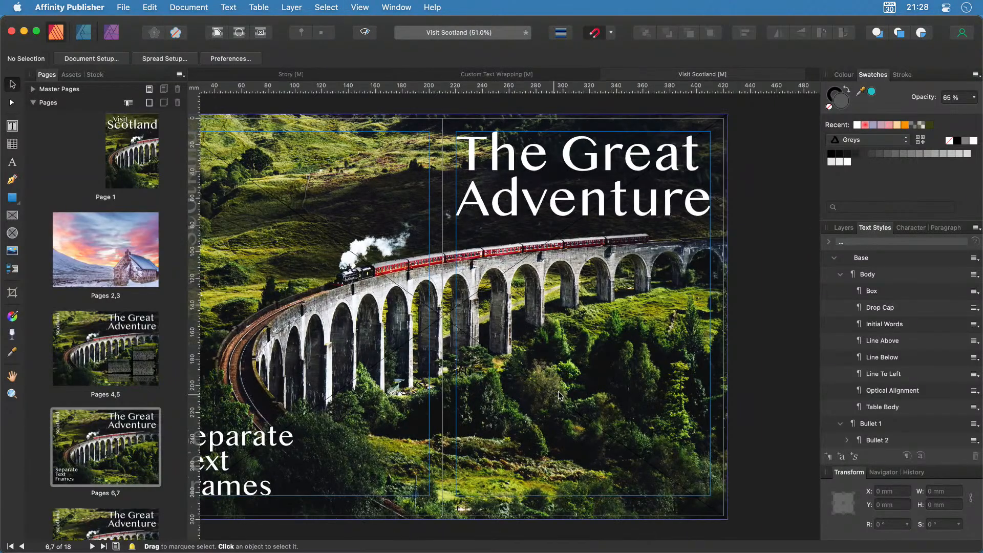
{"action": "scroll", "coordinate": [656, 463], "scroll_direction": "left", "scroll_amount": 3}
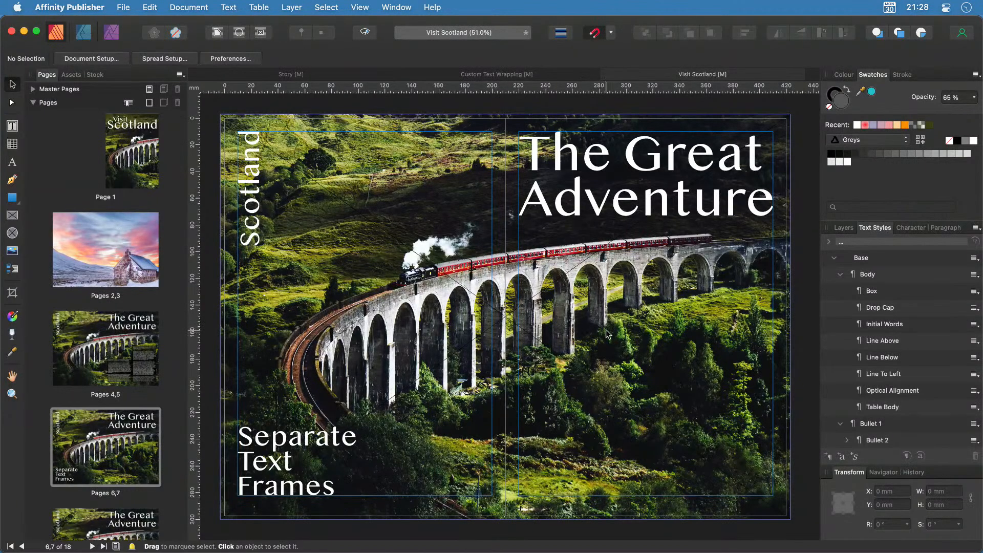
{"action": "left_click", "coordinate": [108, 372]}
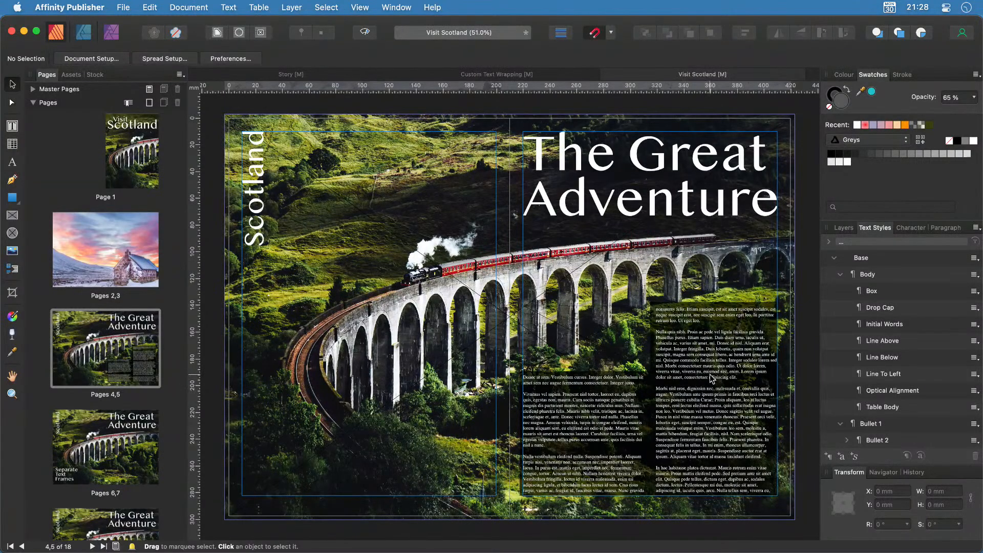
{"action": "left_click", "coordinate": [117, 435]}
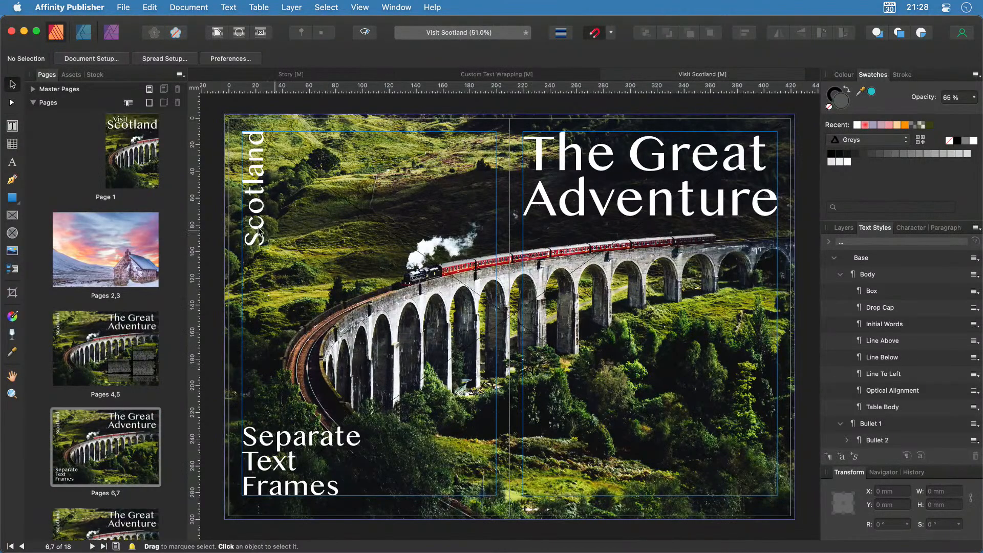
Drag a vertical guide onto the right page at about 291.3 mm and zoom in.
{"action": "left_click_drag", "start_coordinate": [194, 237], "coordinate": [650, 252]}
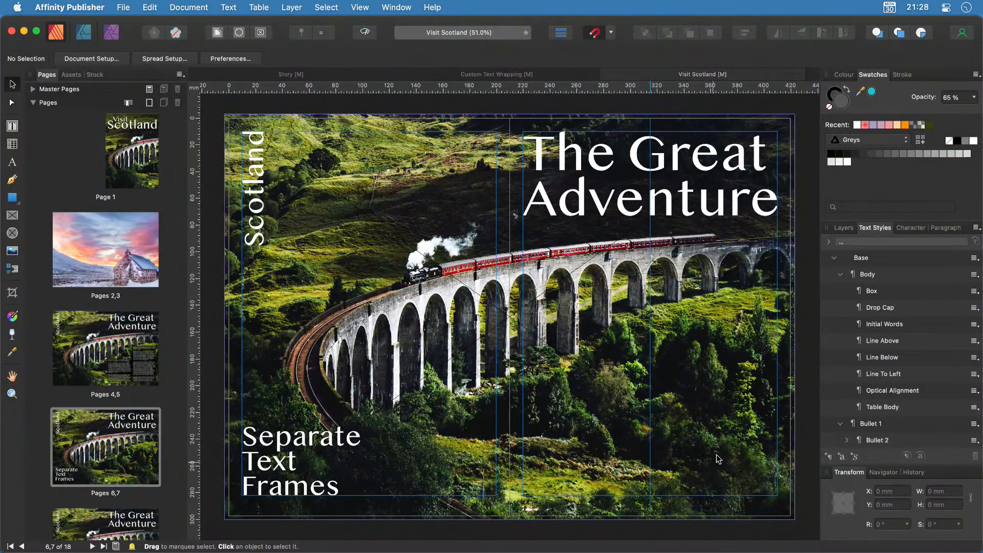
{"action": "scroll", "coordinate": [792, 402], "scroll_direction": "up", "scroll_amount": 3}
{"action": "scroll", "coordinate": [792, 402], "scroll_direction": "up", "scroll_amount": 4}
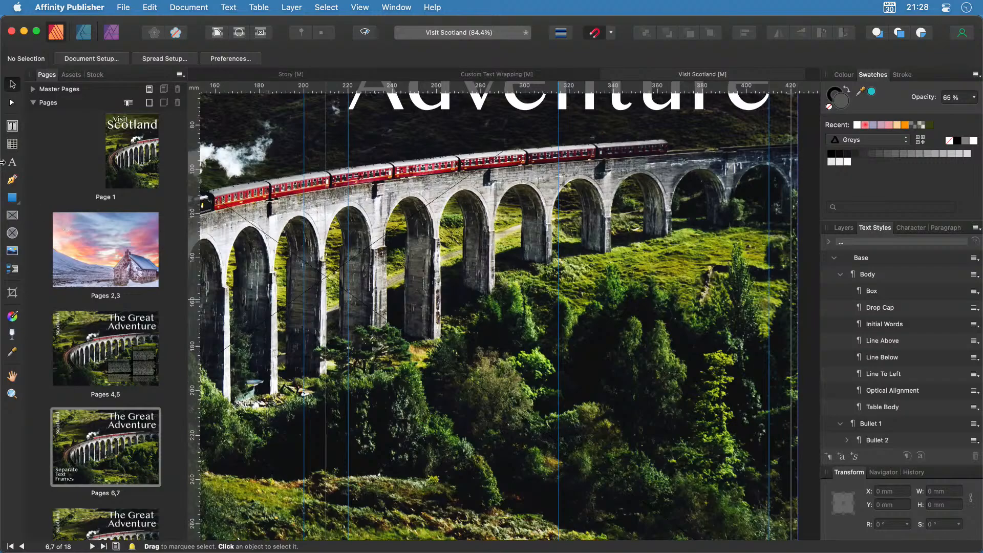
Draw a text frame over the trees, make it single-column, and extend it downward.
{"action": "left_click", "coordinate": [13, 125]}
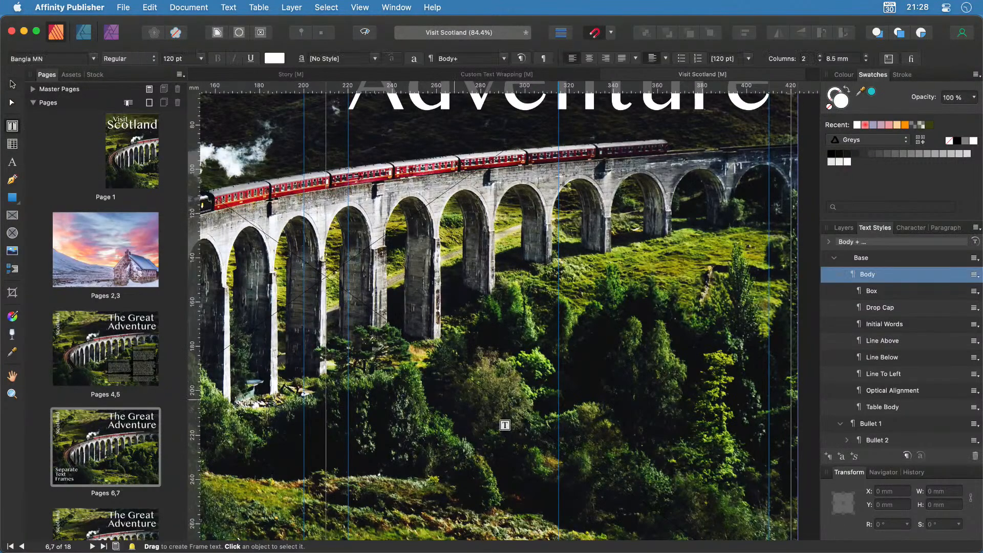
{"action": "left_click_drag", "start_coordinate": [348, 337], "coordinate": [548, 474]}
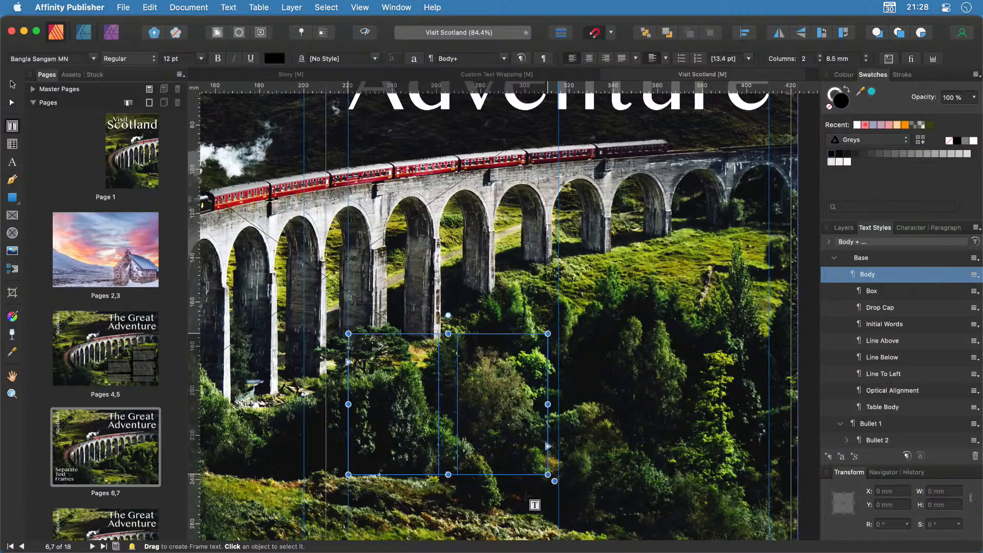
{"action": "scroll", "coordinate": [527, 525], "scroll_direction": "down", "scroll_amount": 2}
{"action": "scroll", "coordinate": [535, 533], "scroll_direction": "down", "scroll_amount": 3}
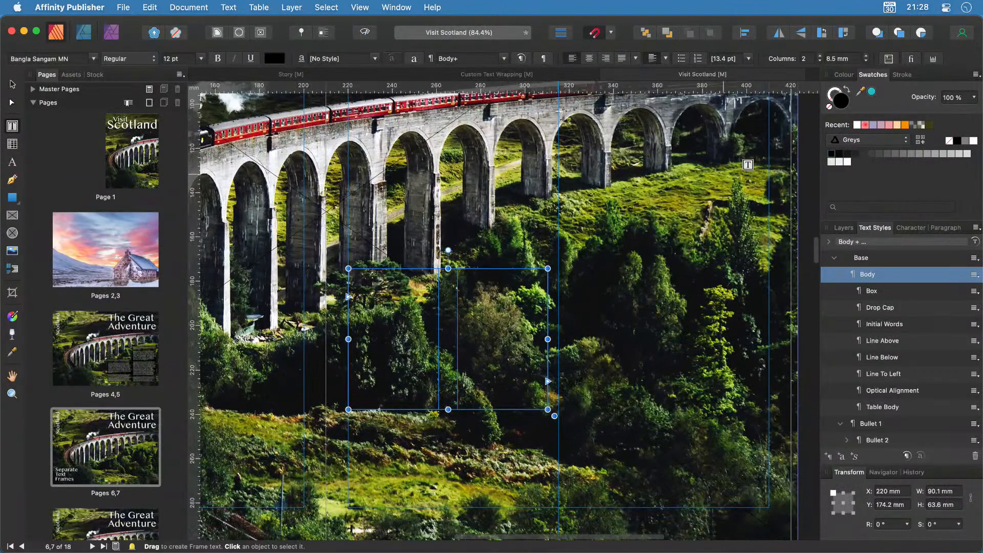
{"action": "left_click", "coordinate": [820, 62]}
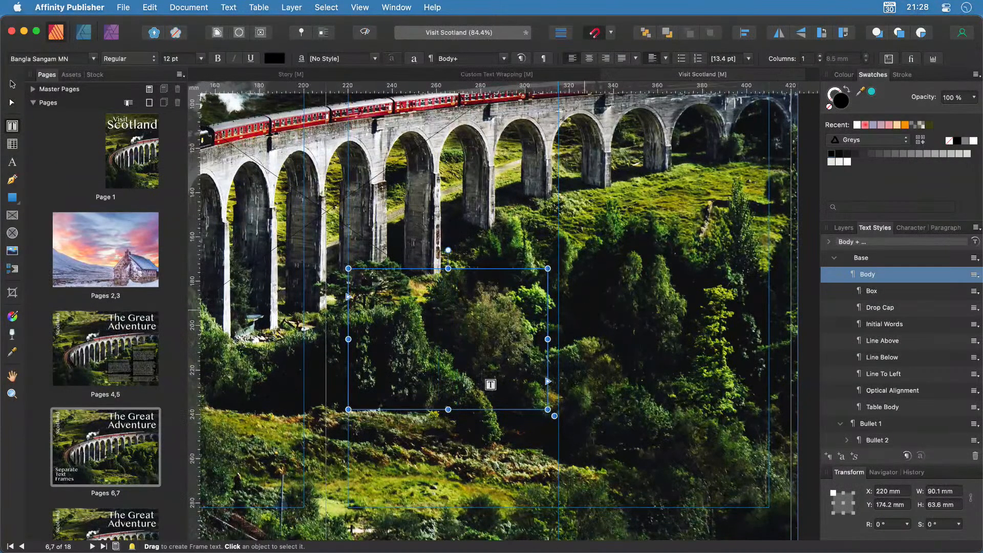
{"action": "left_click_drag", "start_coordinate": [448, 409], "coordinate": [449, 507]}
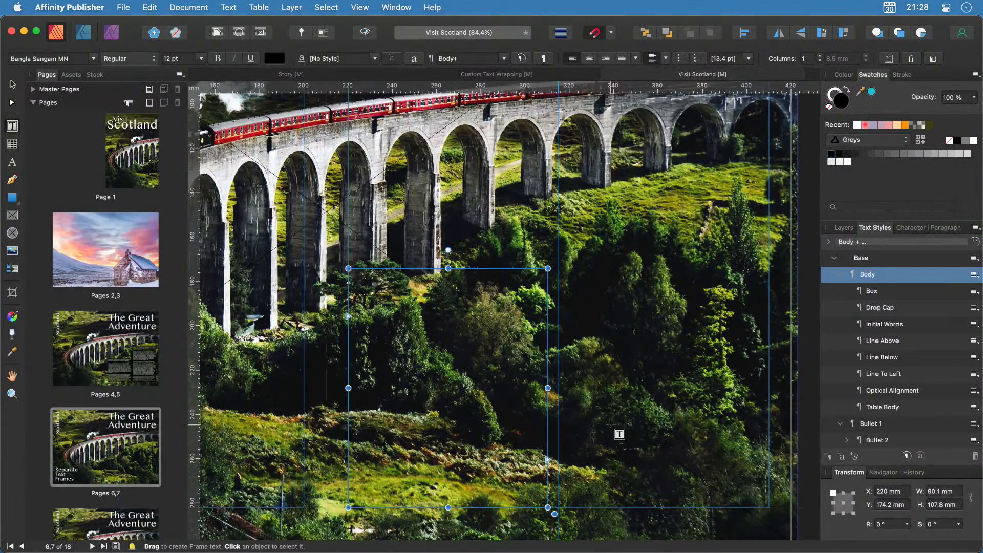
Reselect the new text frame and move it further right on the page.
{"action": "scroll", "coordinate": [619, 433], "scroll_direction": "right", "scroll_amount": 5}
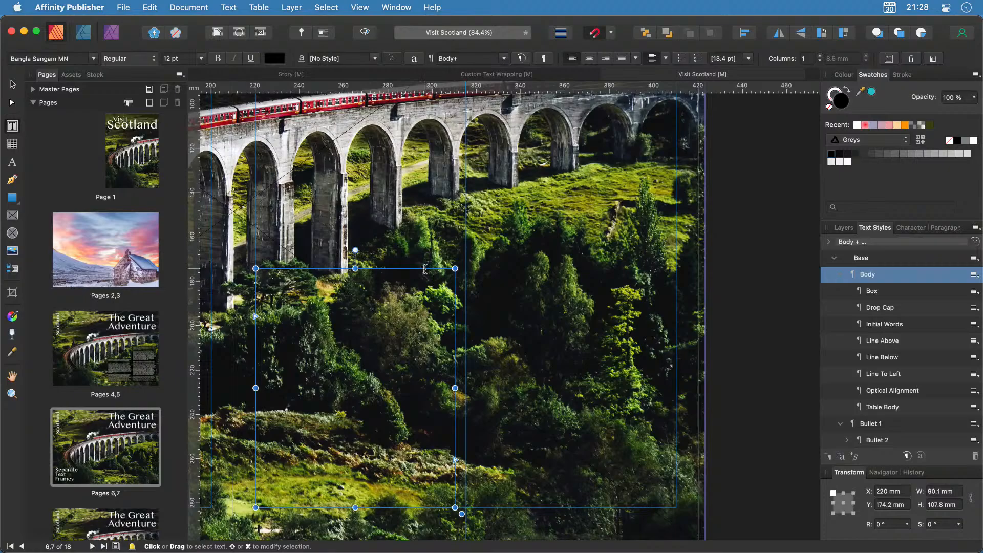
{"action": "key", "text": "Escape"}
{"action": "left_click", "coordinate": [392, 269]}
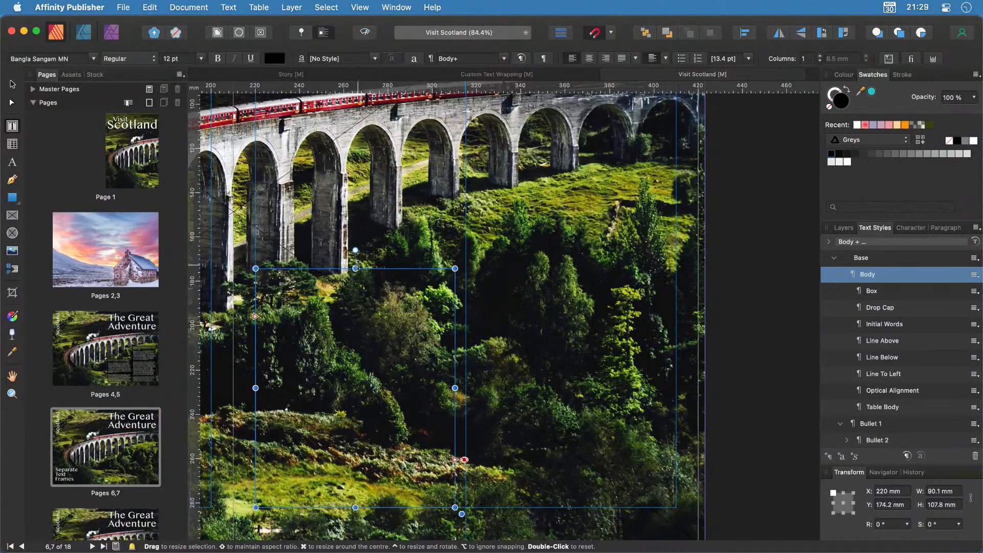
{"action": "left_click_drag", "start_coordinate": [392, 267], "coordinate": [577, 199]}
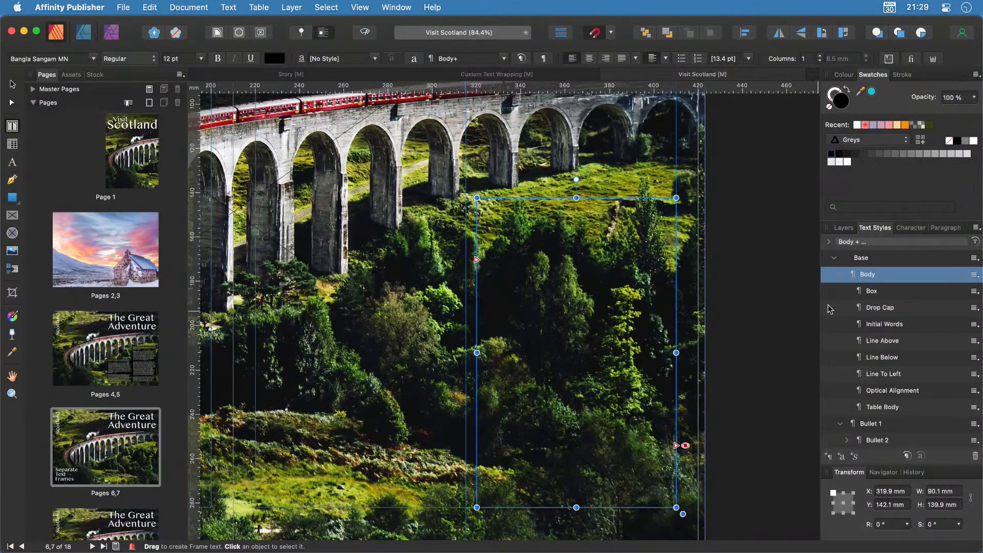
{"action": "left_click", "coordinate": [844, 228]}
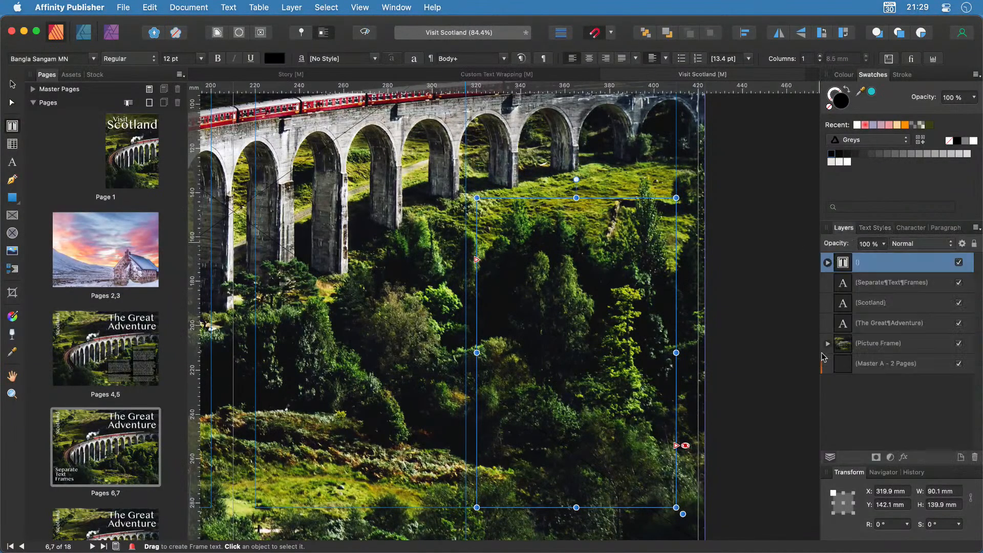
Reselect the empty text frame from the Layers panel and undo its recent move and resize.
{"action": "left_click", "coordinate": [828, 262]}
{"action": "left_click", "coordinate": [827, 263]}
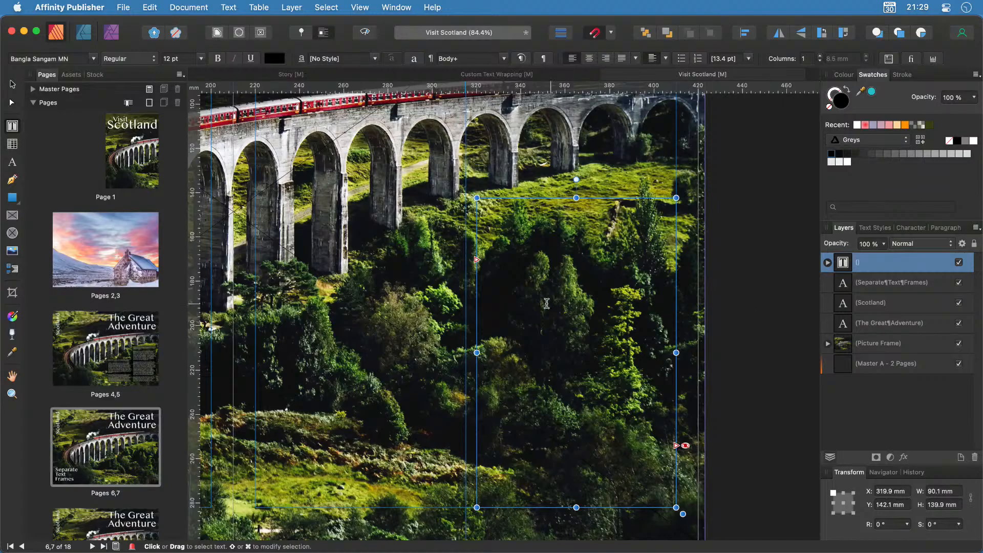
{"action": "left_click", "coordinate": [15, 84]}
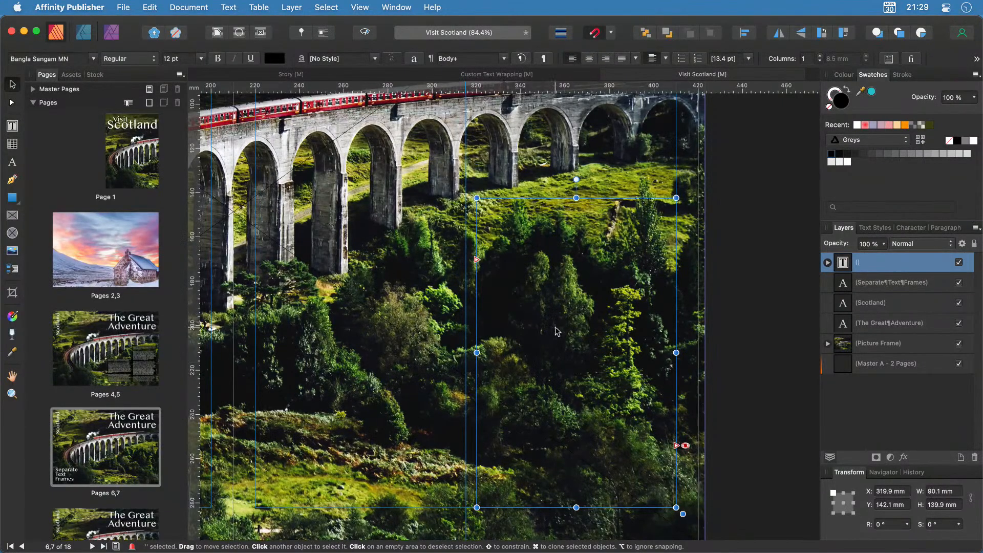
{"action": "left_click", "coordinate": [373, 359]}
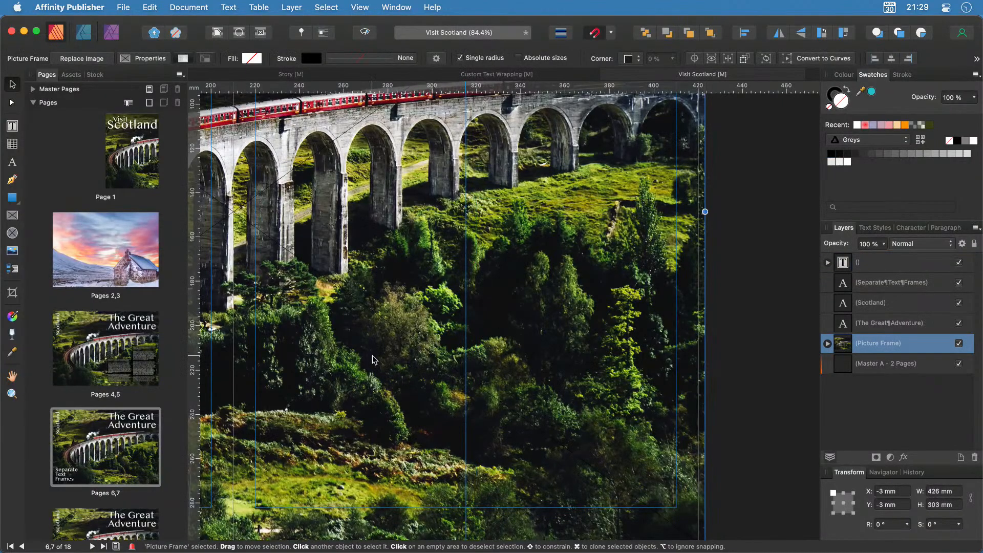
{"action": "left_click", "coordinate": [370, 358]}
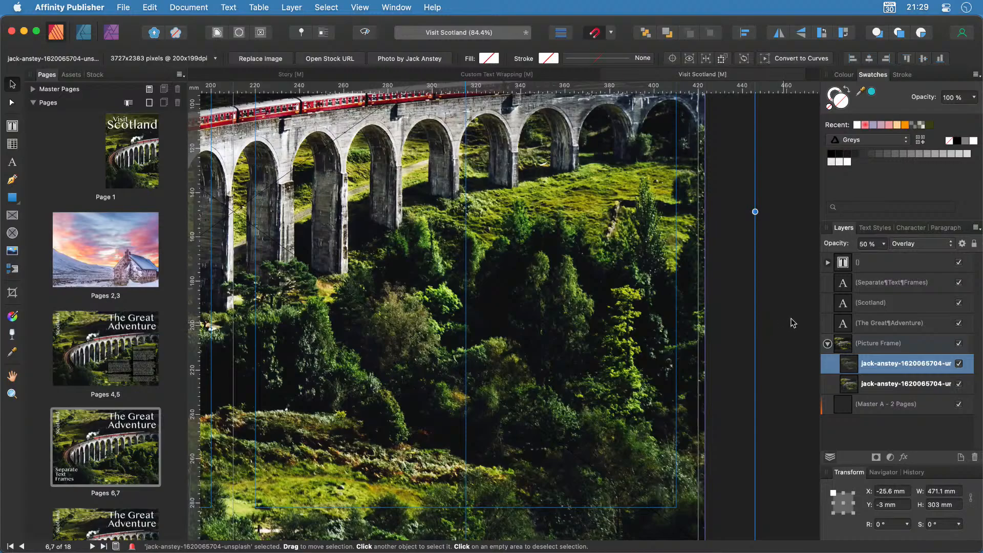
{"action": "left_click", "coordinate": [877, 272]}
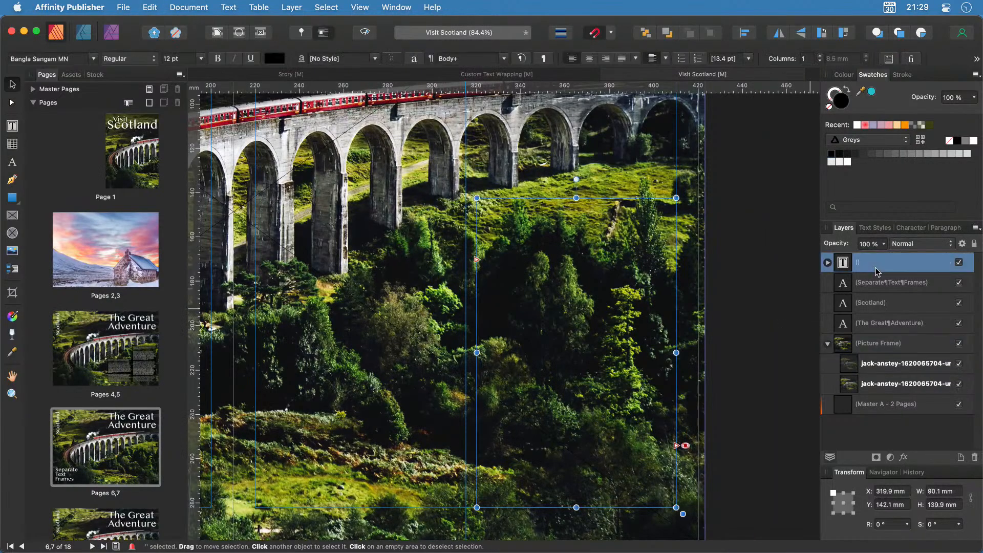
{"action": "key", "text": "super+z"}
{"action": "key", "text": "super+z"}
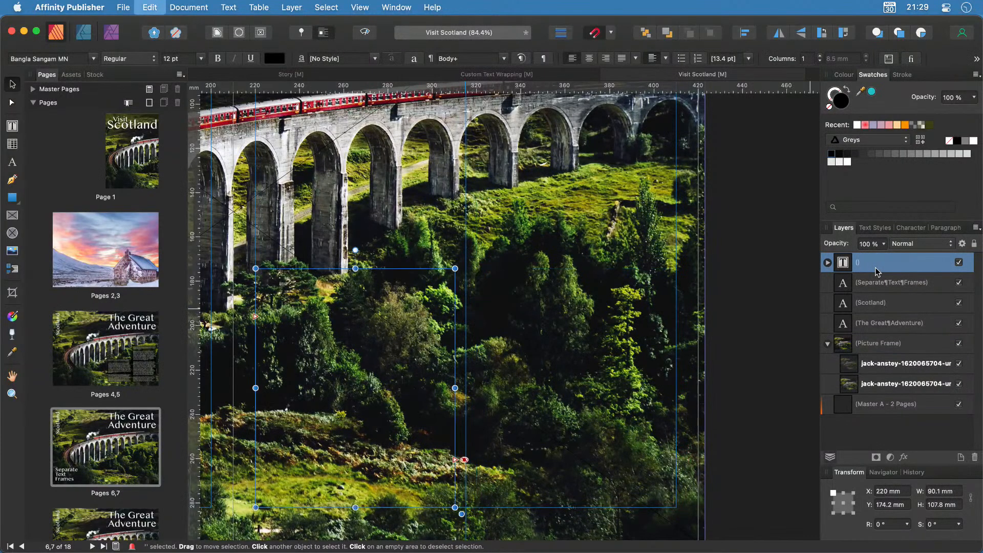
Duplicate the text frame, move the copy right, and raise its top to make it taller.
{"action": "key", "text": "super+j"}
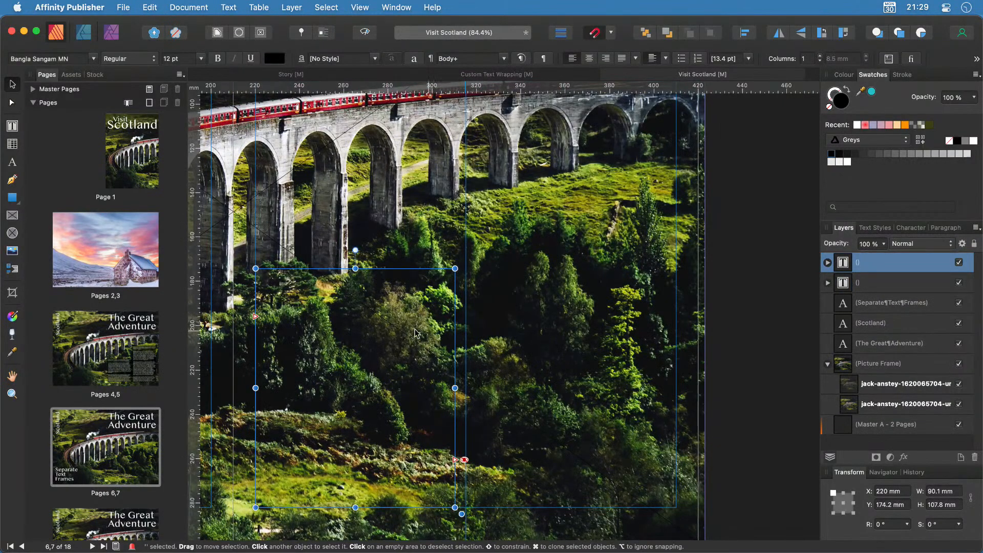
{"action": "left_click_drag", "start_coordinate": [368, 342], "coordinate": [581, 346]}
{"action": "left_click_drag", "start_coordinate": [577, 269], "coordinate": [577, 200]}
{"action": "left_click", "coordinate": [358, 341]}
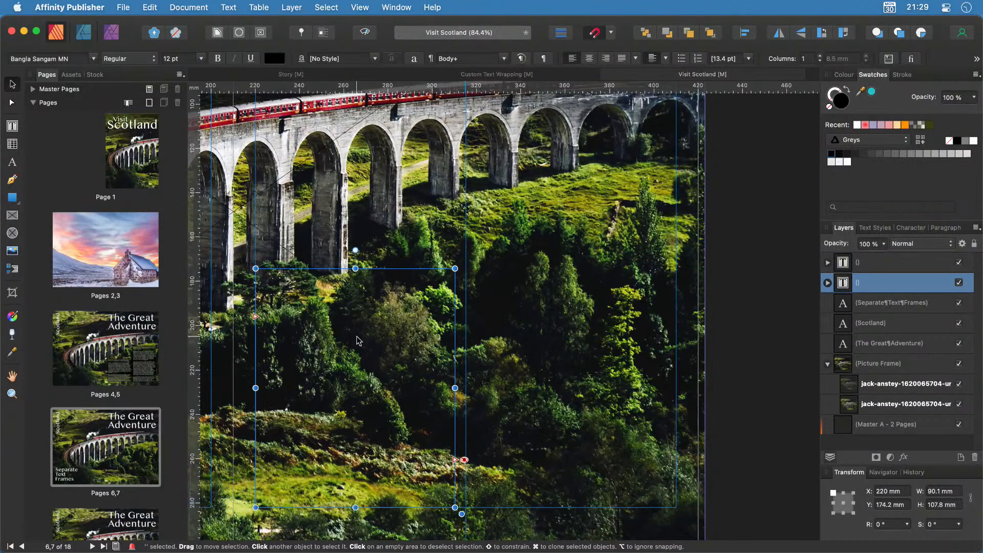
Fill the left text frame with placeholder Latin filler text and select all of it.
{"action": "left_click", "coordinate": [233, 6]}
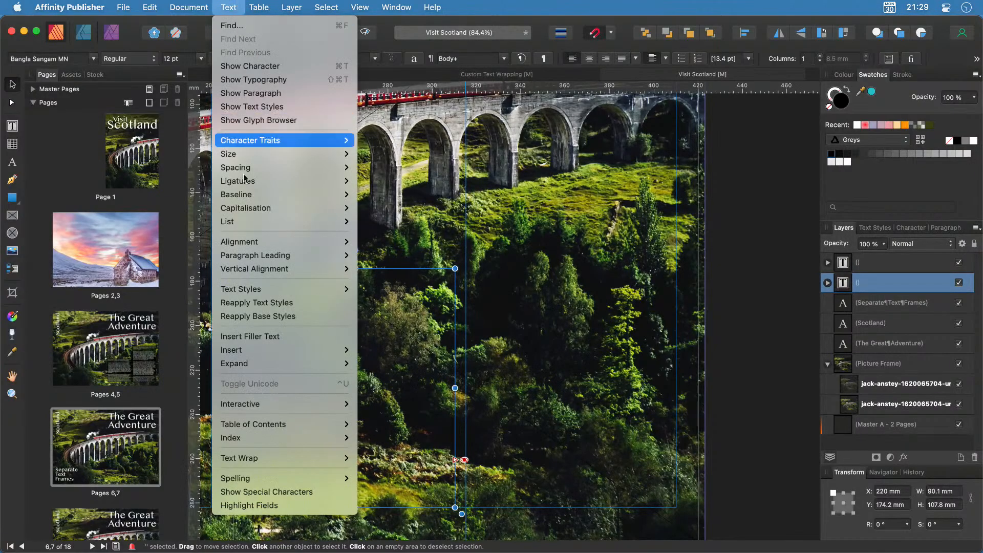
{"action": "left_click", "coordinate": [283, 342]}
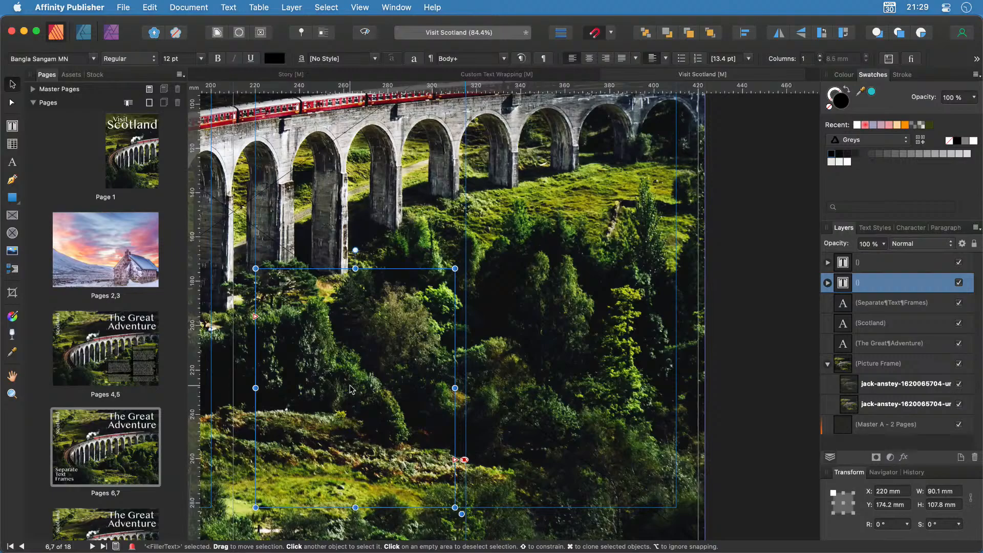
{"action": "double_click", "coordinate": [352, 389]}
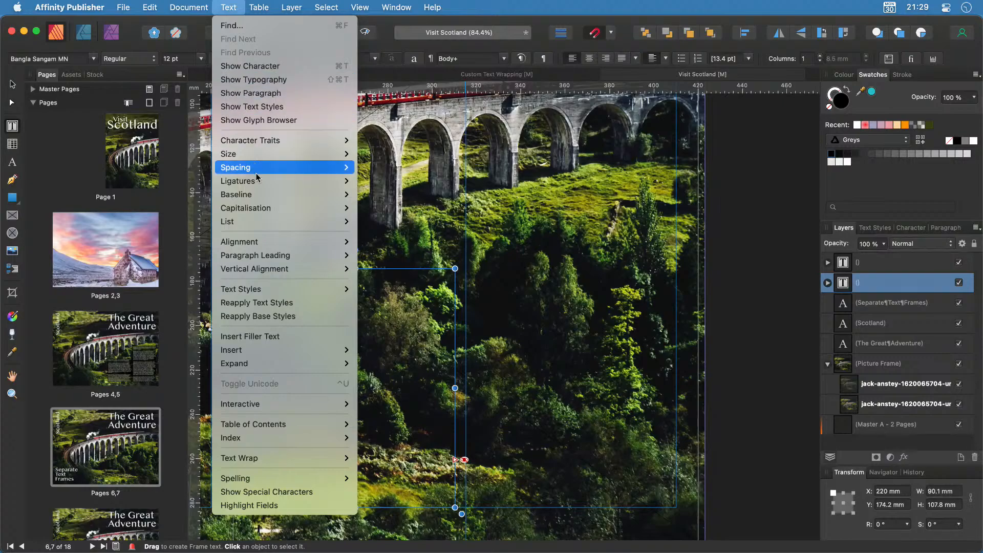
{"action": "left_click", "coordinate": [275, 340]}
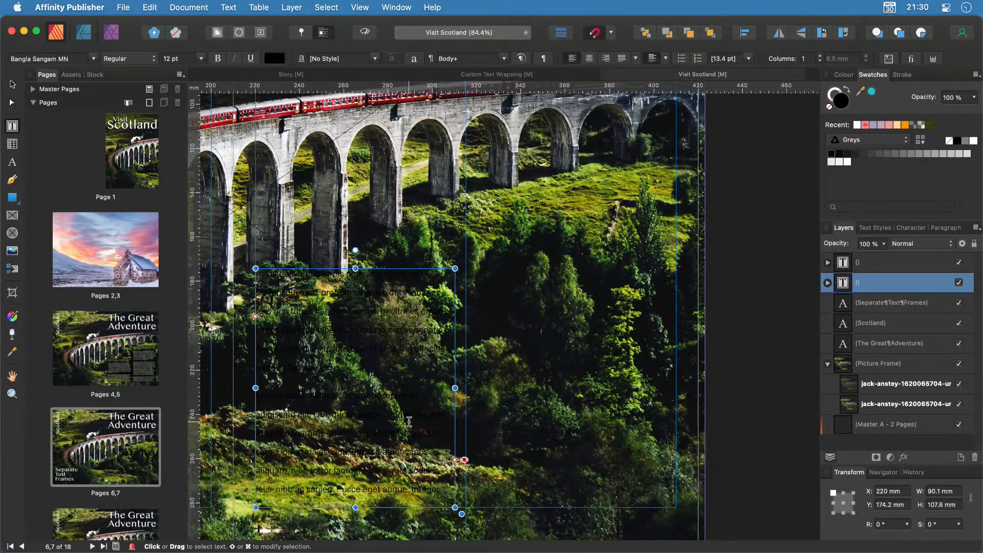
{"action": "key", "text": "super+a"}
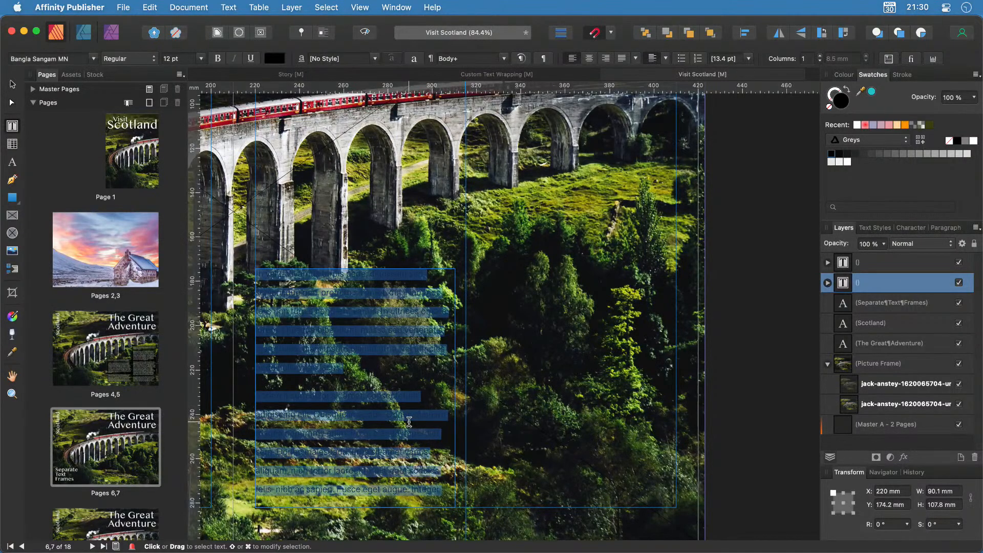
{"action": "key", "text": "Escape"}
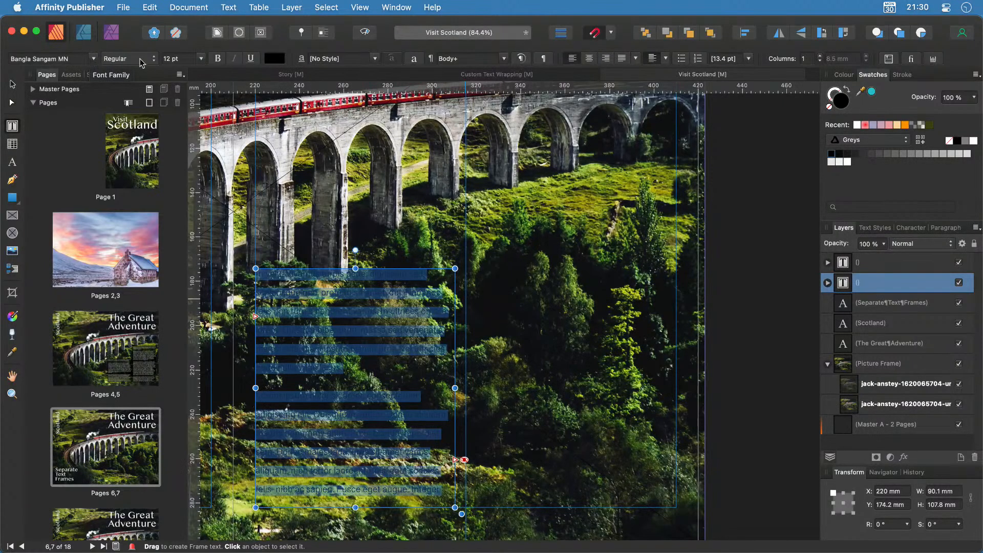
Reduce the frame's text size from 12 pt to 10 pt.
{"action": "left_click", "coordinate": [200, 59]}
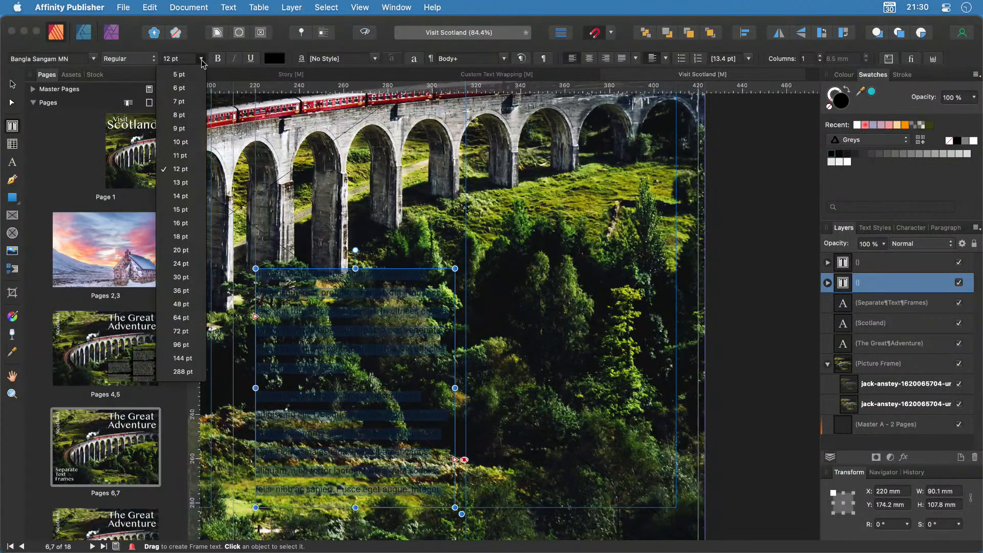
{"action": "left_click", "coordinate": [192, 143]}
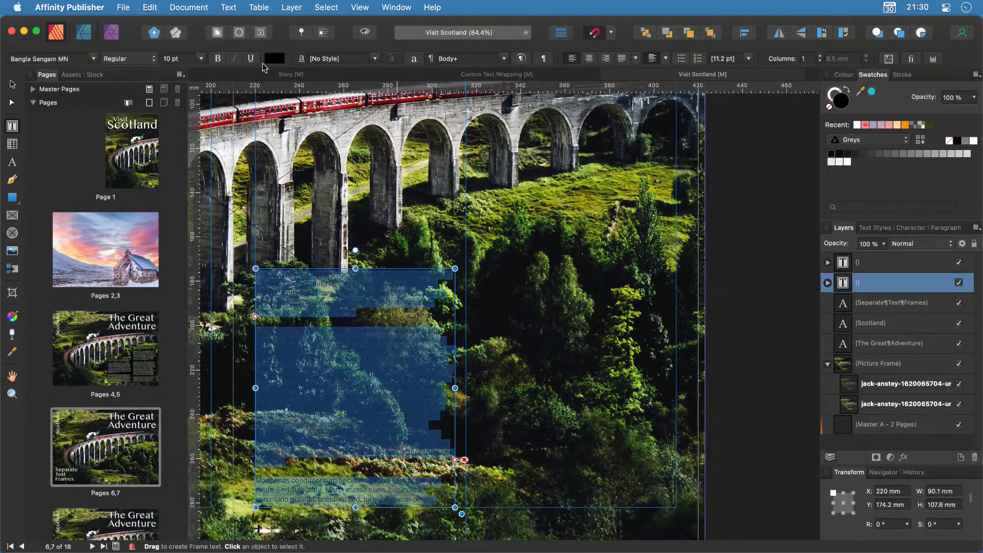
{"action": "left_click", "coordinate": [273, 59]}
{"action": "left_click", "coordinate": [873, 227]}
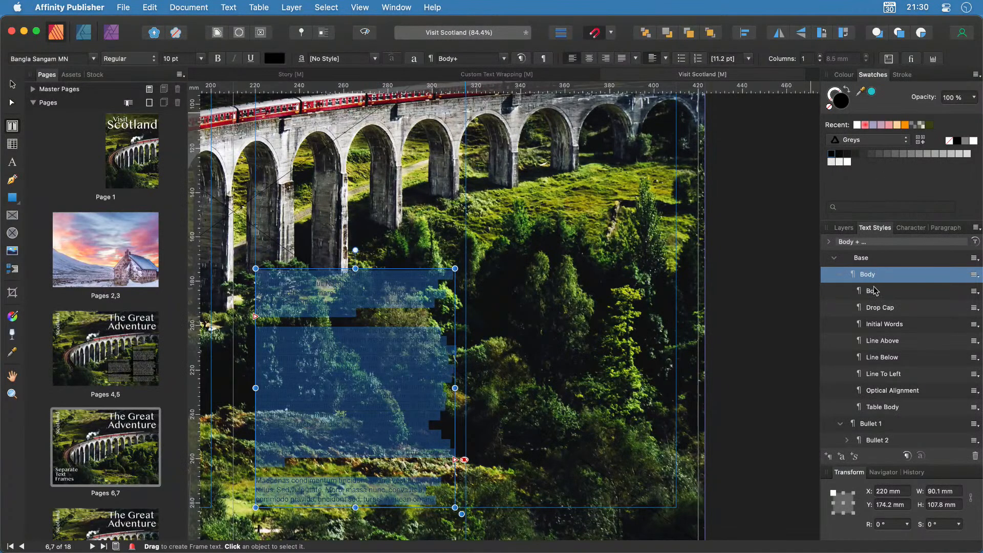
Make the filler text white and apply the Body paragraph style.
{"action": "scroll", "coordinate": [879, 317], "scroll_direction": "down", "scroll_amount": 5}
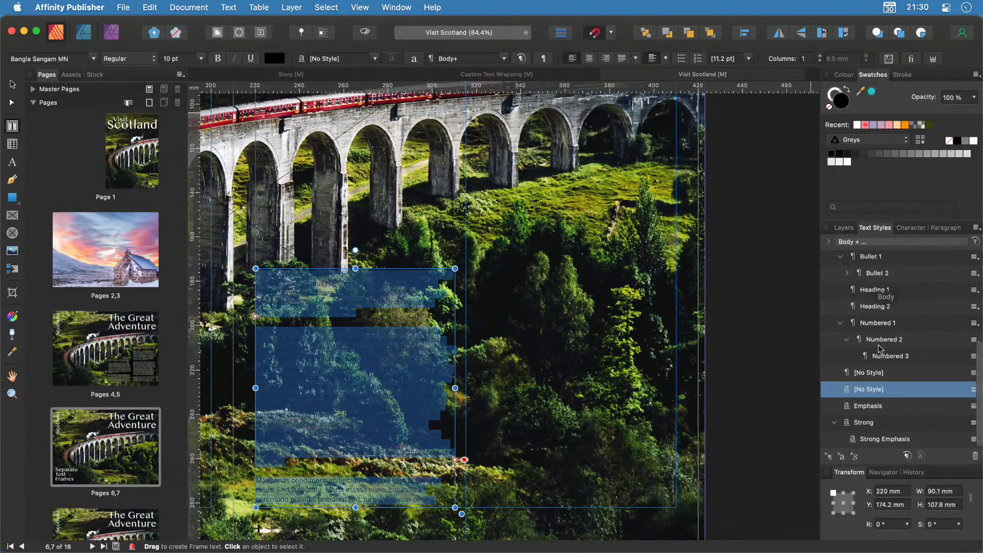
{"action": "scroll", "coordinate": [879, 343], "scroll_direction": "up", "scroll_amount": 4}
{"action": "scroll", "coordinate": [879, 327], "scroll_direction": "up", "scroll_amount": 2}
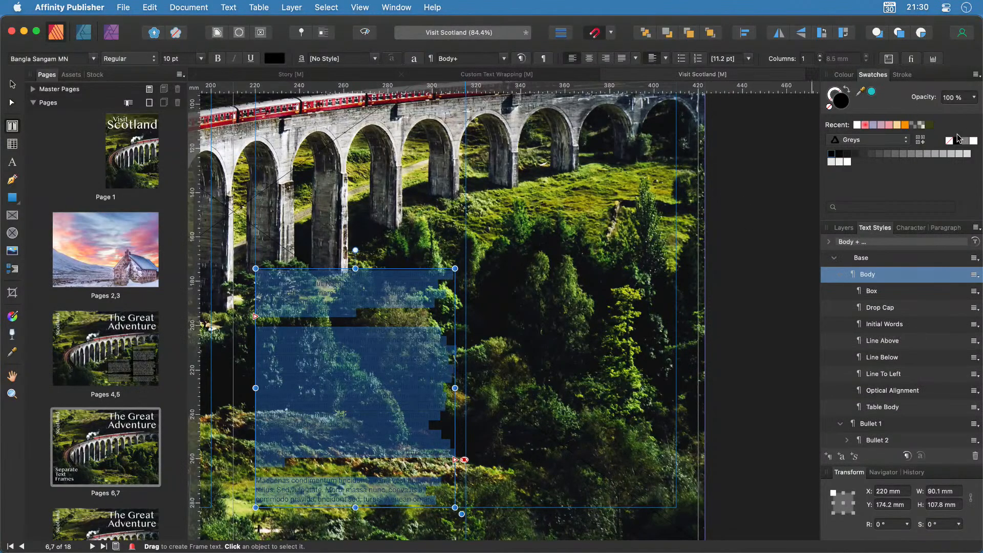
{"action": "left_click", "coordinate": [974, 141]}
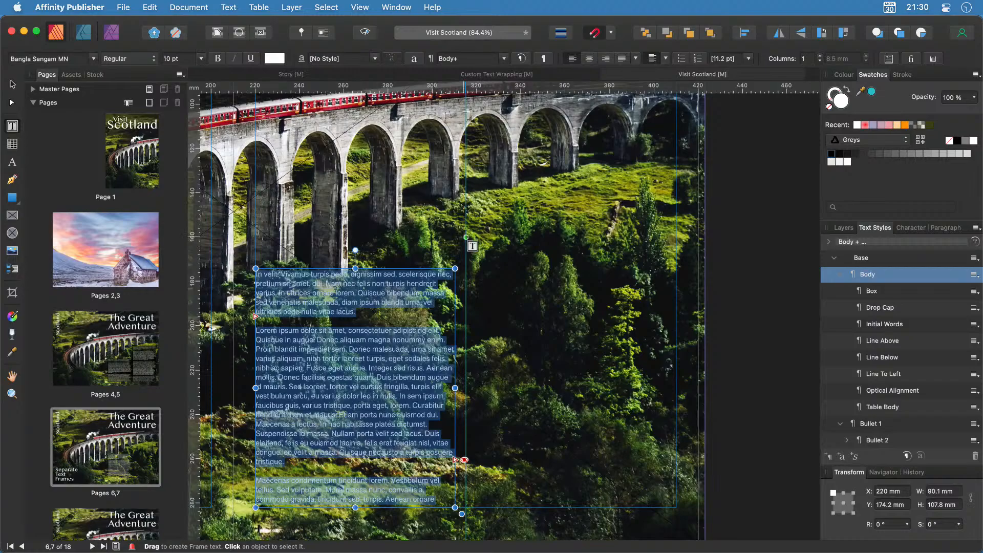
{"action": "left_click", "coordinate": [876, 275]}
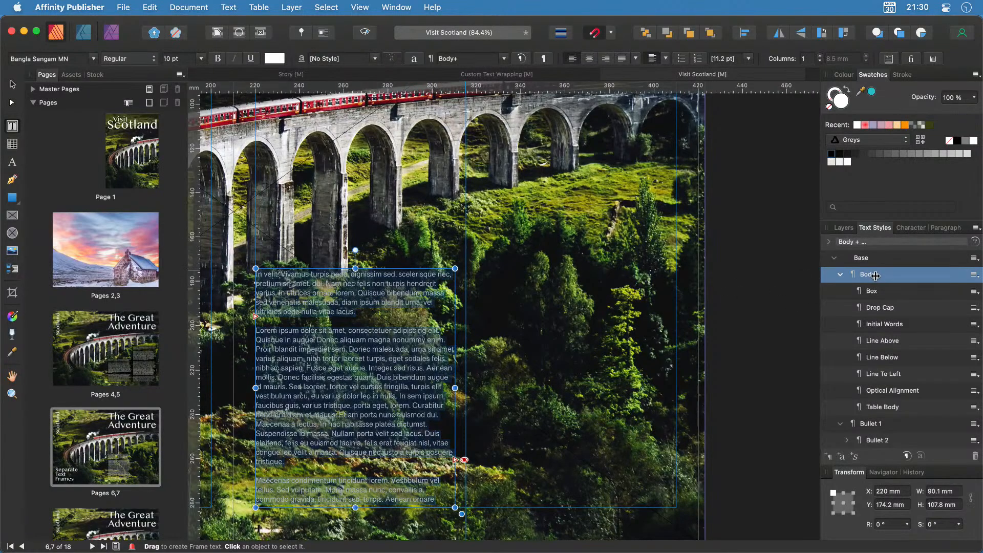
{"action": "double_click", "coordinate": [875, 275]}
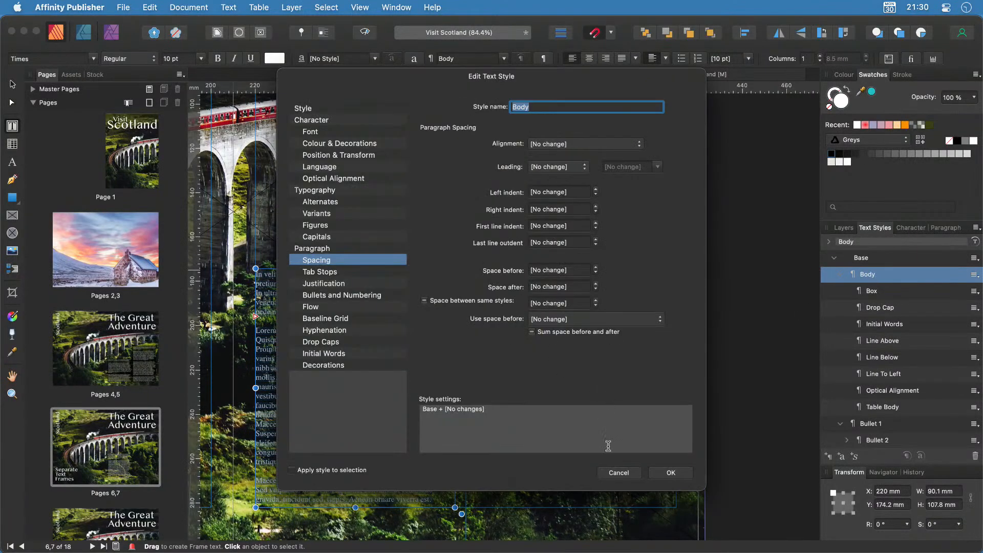
{"action": "left_click", "coordinate": [618, 473]}
{"action": "left_click", "coordinate": [432, 498]}
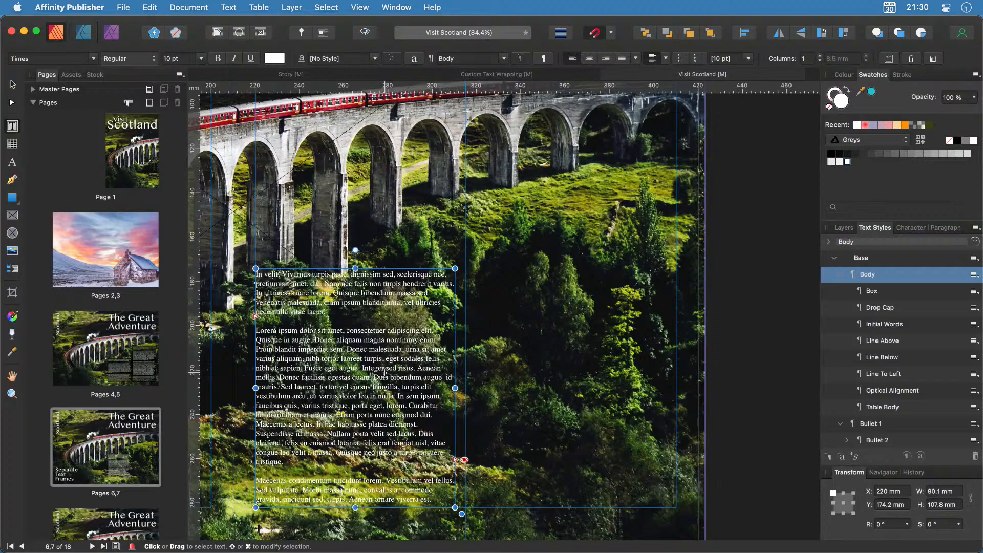
Link the left frame's overflow text so it flows into the right frame.
{"action": "left_click", "coordinate": [455, 460]}
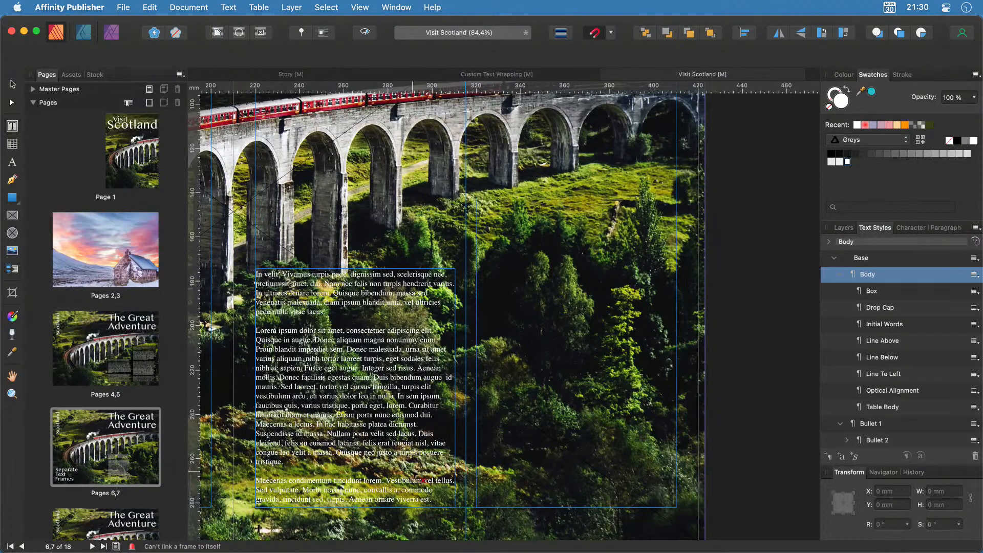
{"action": "left_click", "coordinate": [590, 361]}
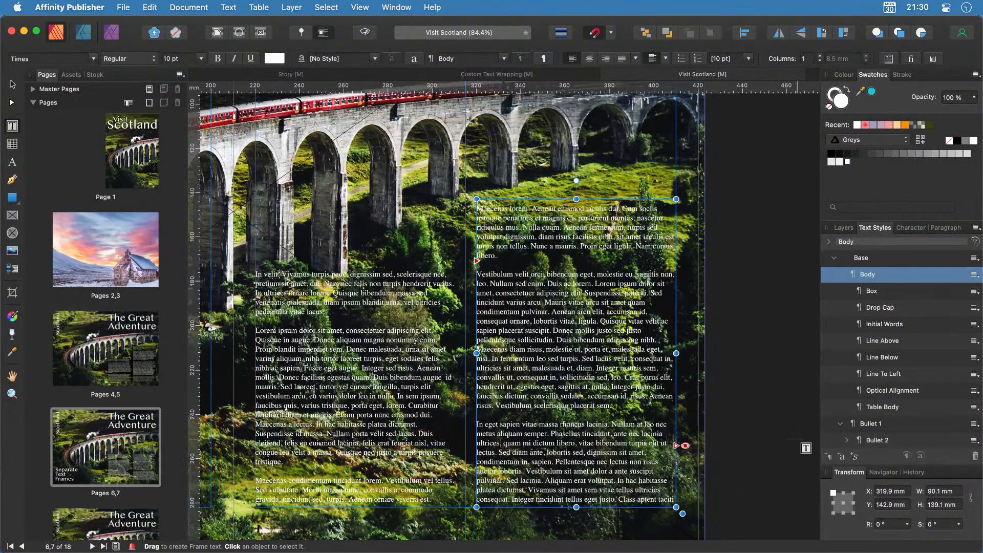
{"action": "left_click", "coordinate": [13, 86]}
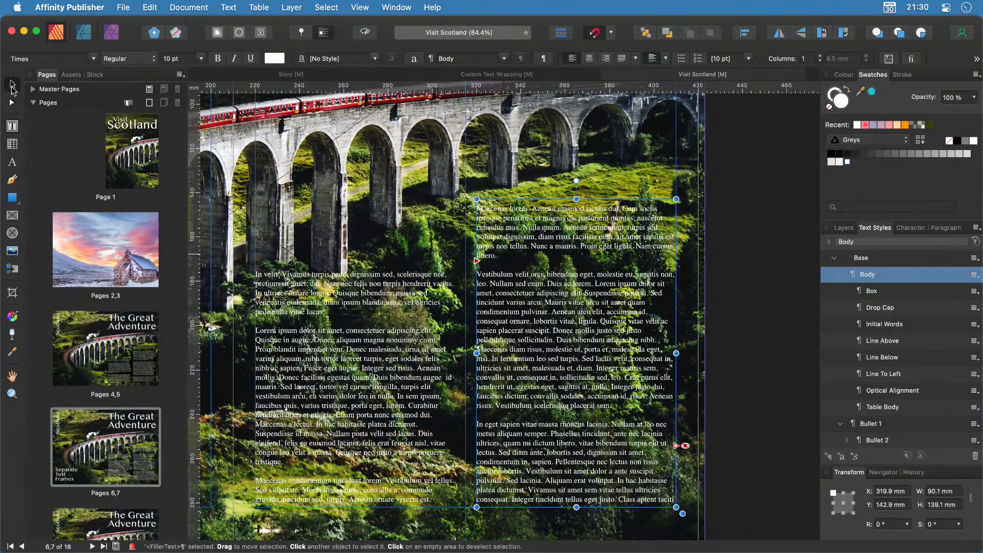
{"action": "left_click", "coordinate": [12, 198]}
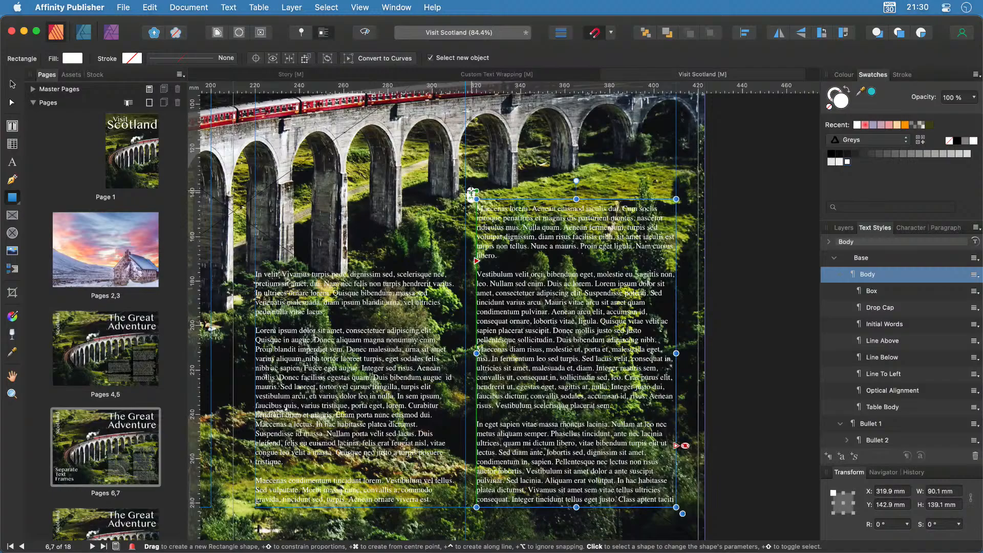
Draw a dark rectangle over the right text frame, place it behind both frames, and duplicate it.
{"action": "left_click_drag", "start_coordinate": [471, 191], "coordinate": [681, 506]}
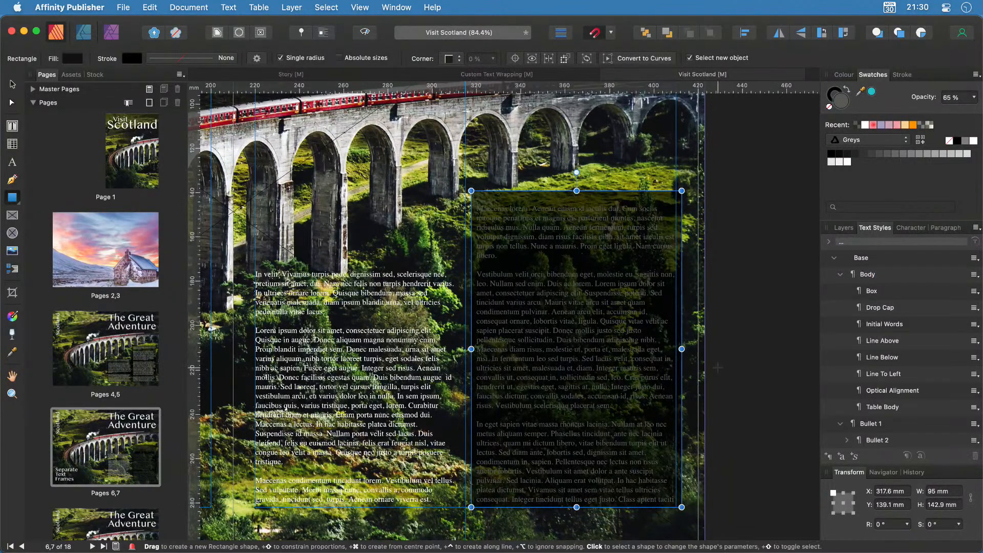
{"action": "left_click", "coordinate": [844, 227]}
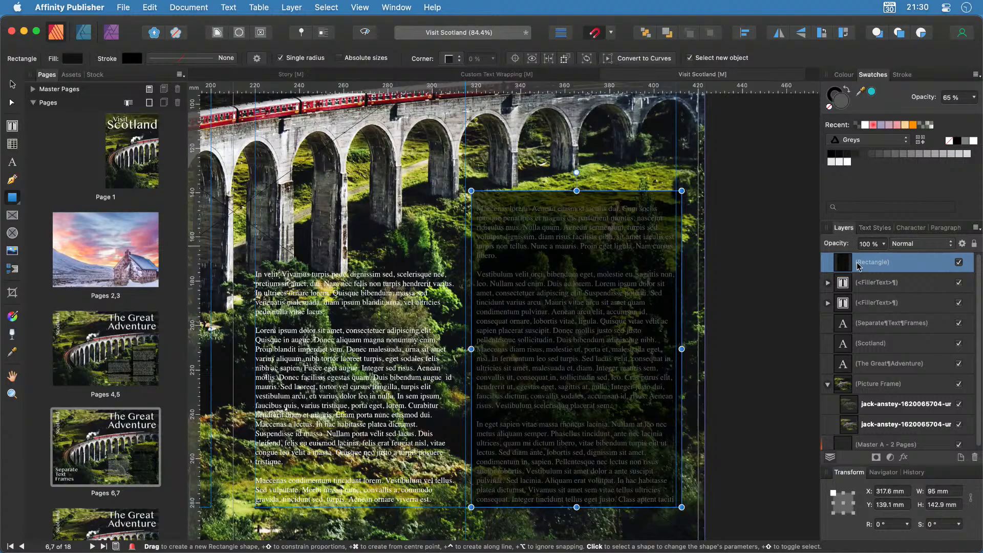
{"action": "left_click_drag", "start_coordinate": [860, 262], "coordinate": [856, 317]}
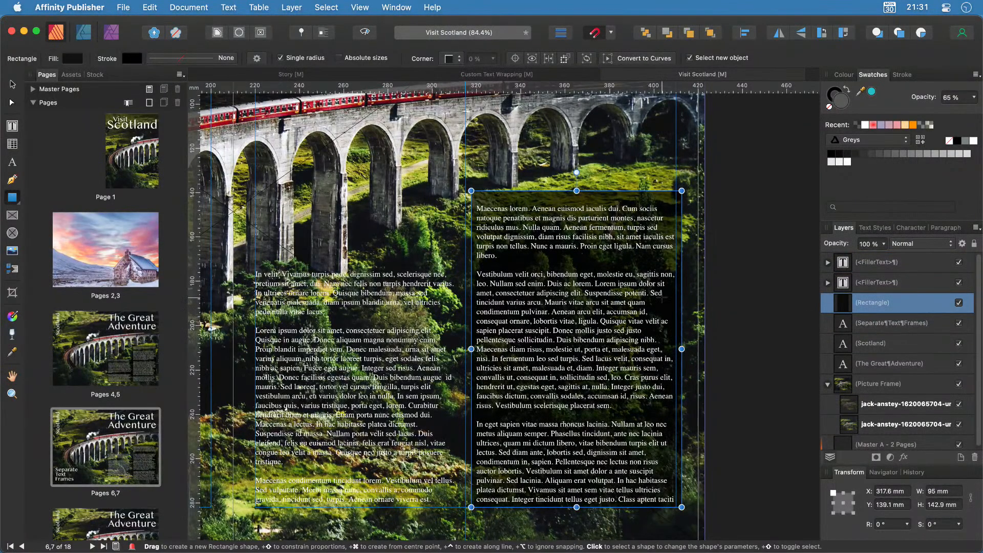
{"action": "key", "text": "super+j"}
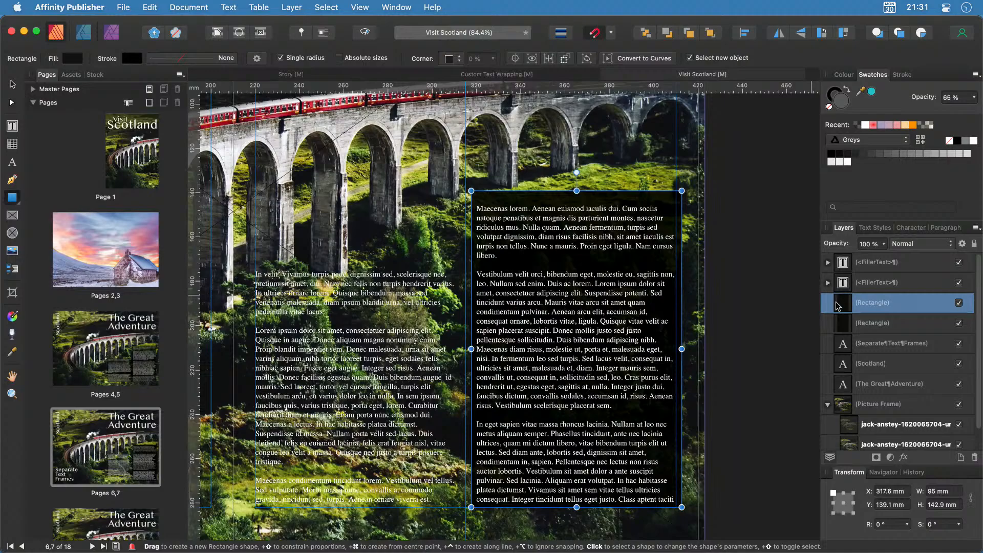
Move the copied rectangle under the left column and lower its top edge to fit the text.
{"action": "key", "text": "alt+]"}
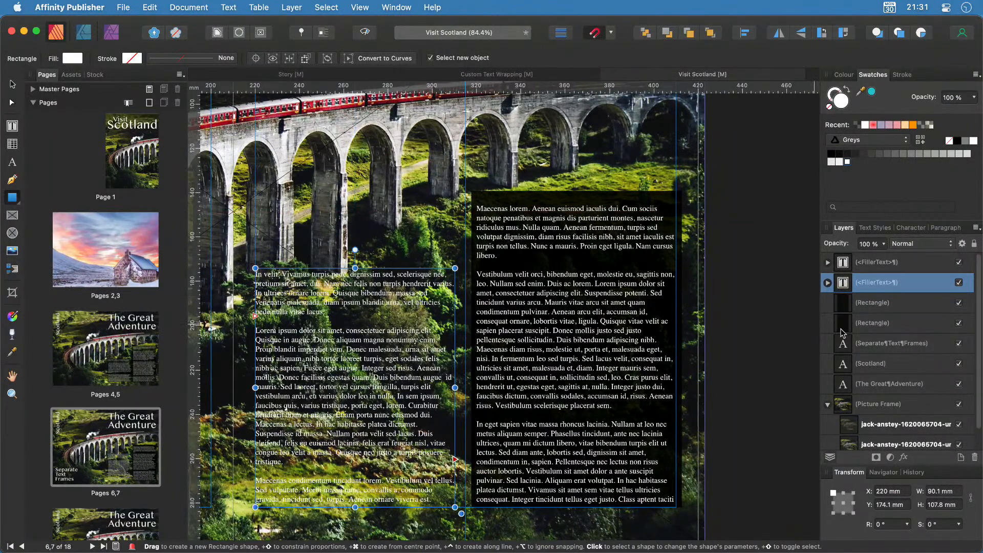
{"action": "left_click", "coordinate": [834, 306]}
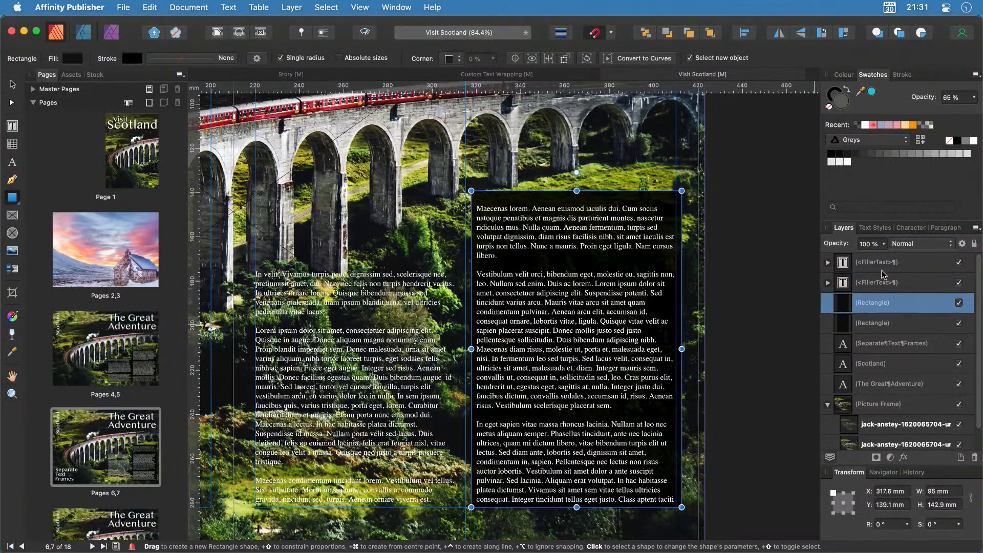
{"action": "left_click", "coordinate": [959, 283]}
{"action": "left_click", "coordinate": [959, 262]}
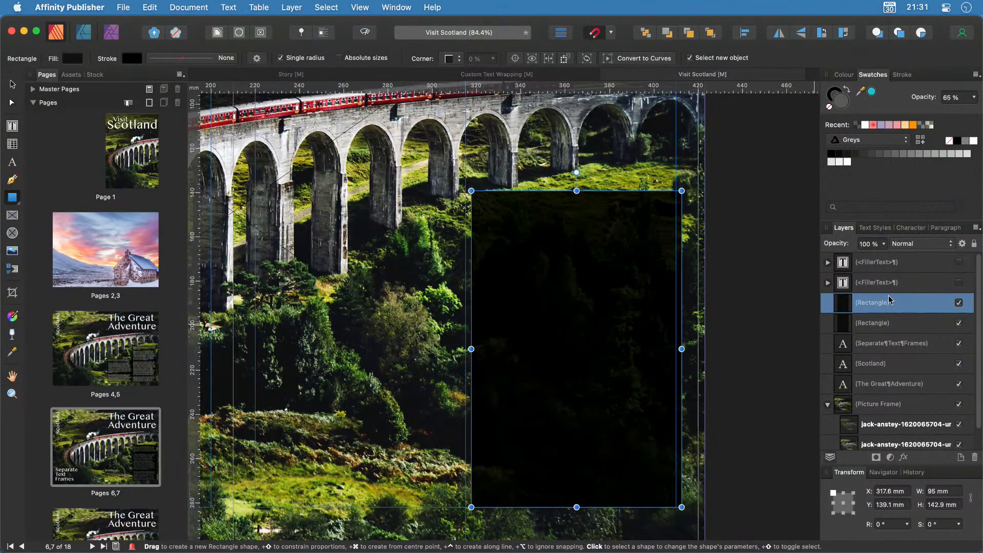
{"action": "key", "text": "v"}
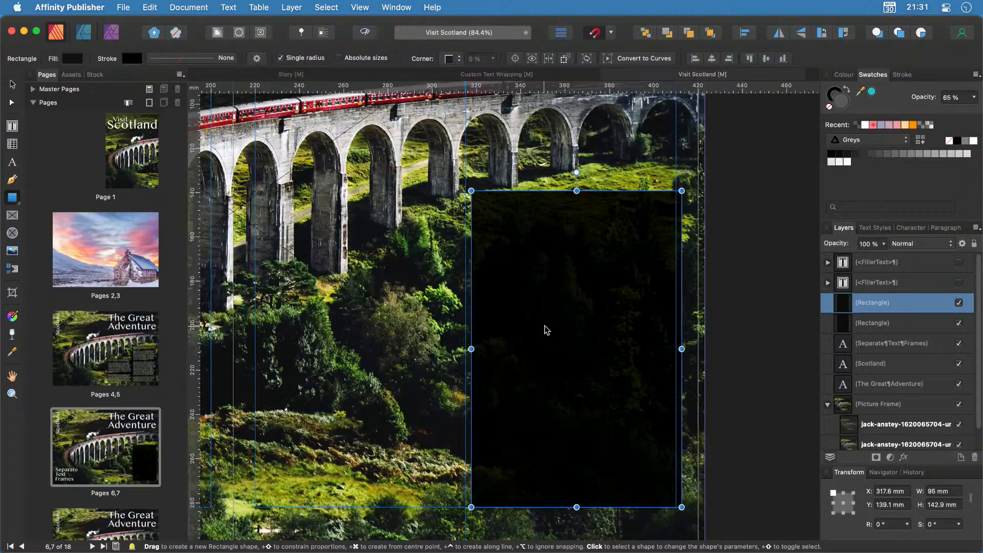
{"action": "left_click_drag", "start_coordinate": [566, 321], "coordinate": [342, 322]}
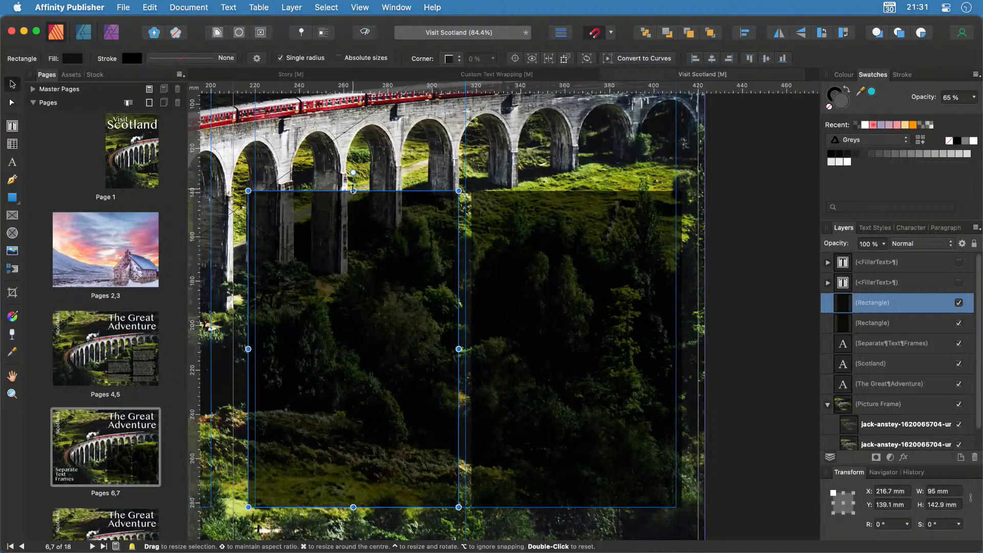
{"action": "left_click_drag", "start_coordinate": [352, 191], "coordinate": [348, 249]}
{"action": "left_click", "coordinate": [959, 282]}
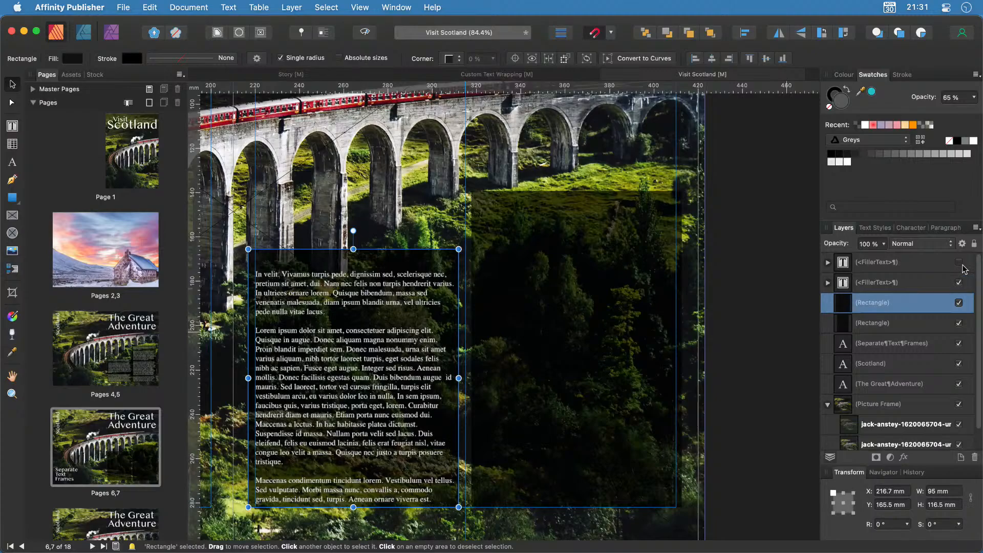
{"action": "left_click", "coordinate": [959, 263]}
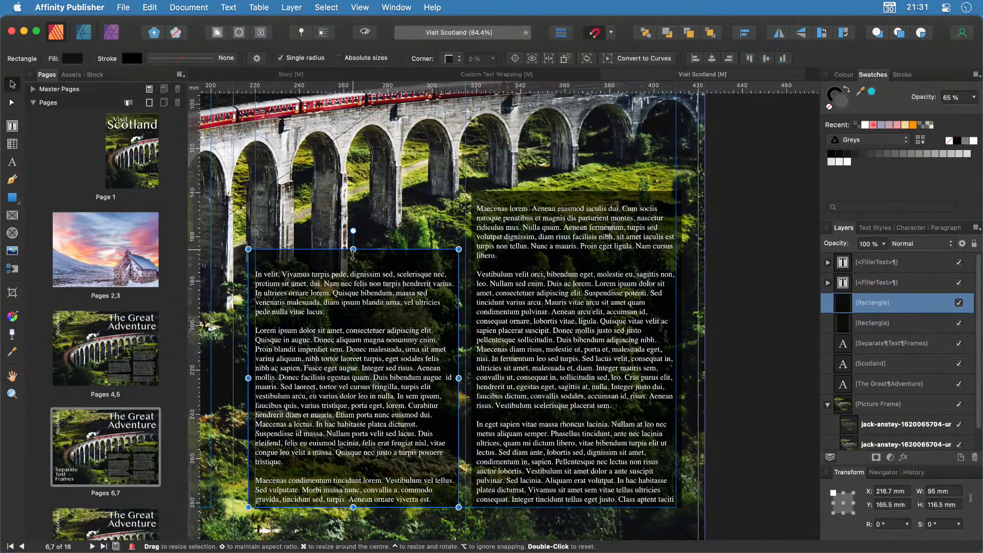
{"action": "left_click_drag", "start_coordinate": [353, 251], "coordinate": [354, 262]}
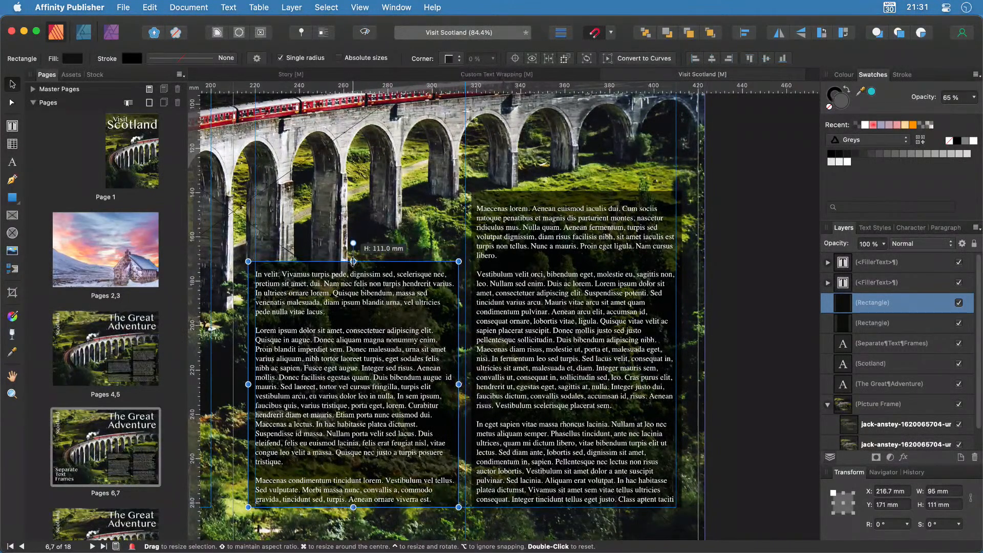
{"action": "left_click", "coordinate": [785, 405]}
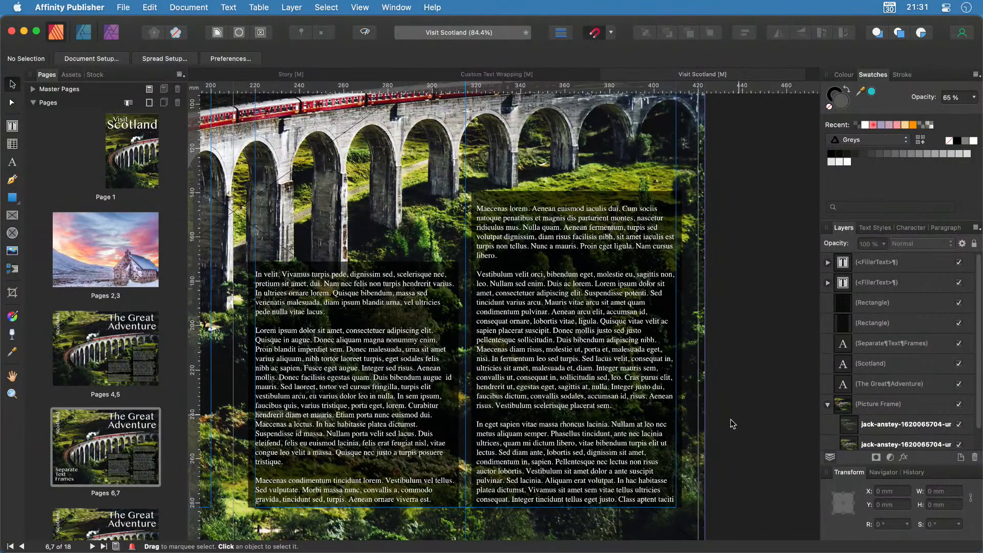
{"action": "left_click", "coordinate": [371, 420]}
{"action": "left_click", "coordinate": [505, 392]}
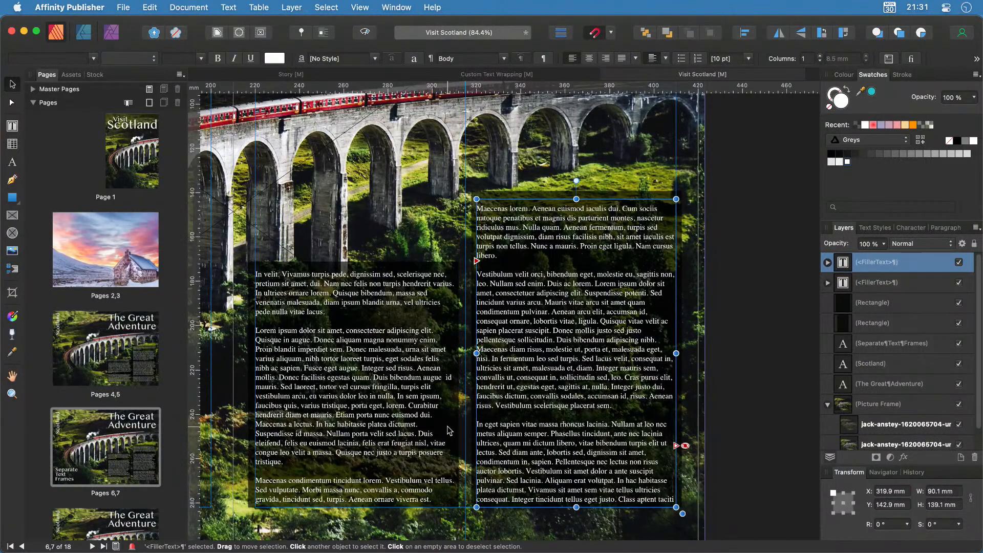
{"action": "scroll", "coordinate": [108, 480], "scroll_direction": "down", "scroll_amount": 4}
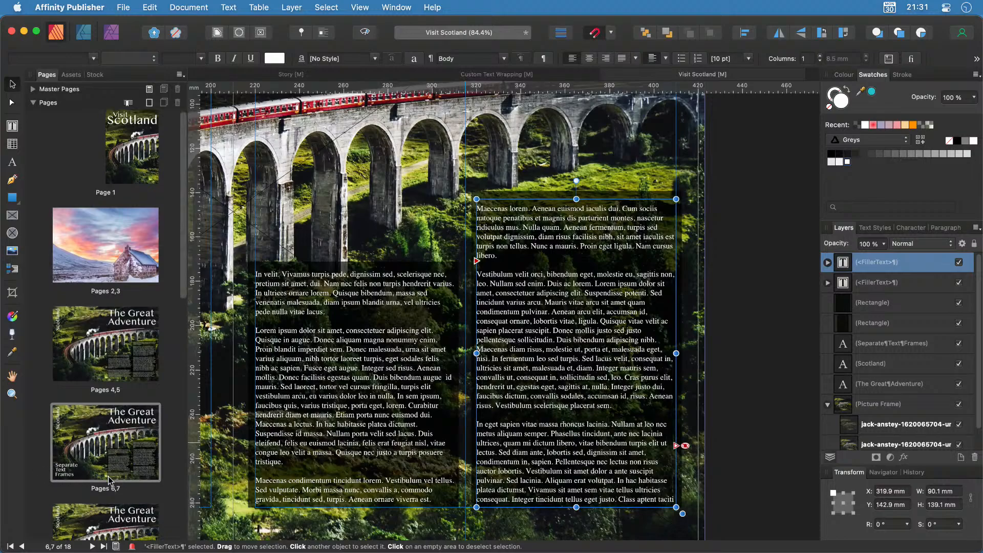
Open the pages 8–9 spread and draw a two-column text frame on the right page's lower half.
{"action": "double_click", "coordinate": [103, 360]}
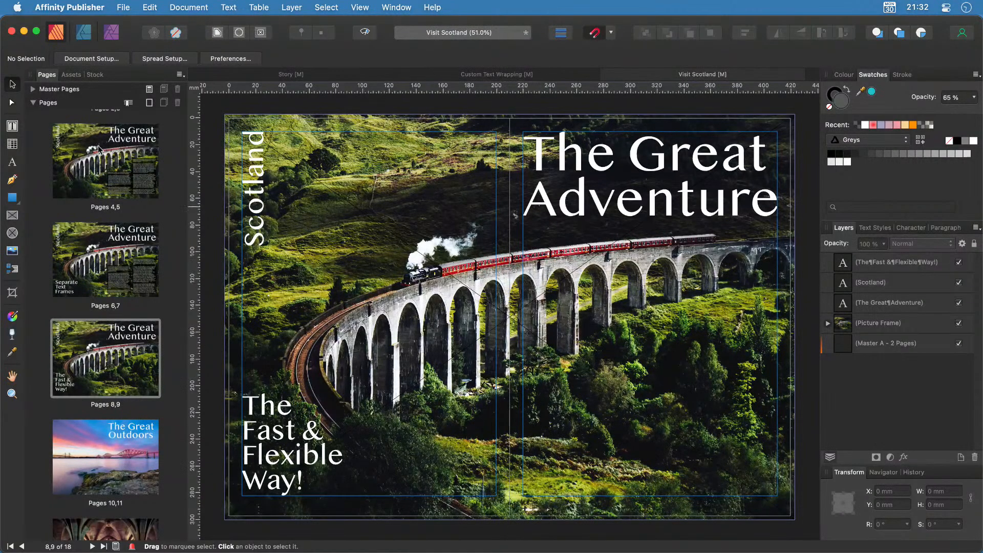
{"action": "left_click", "coordinate": [13, 127]}
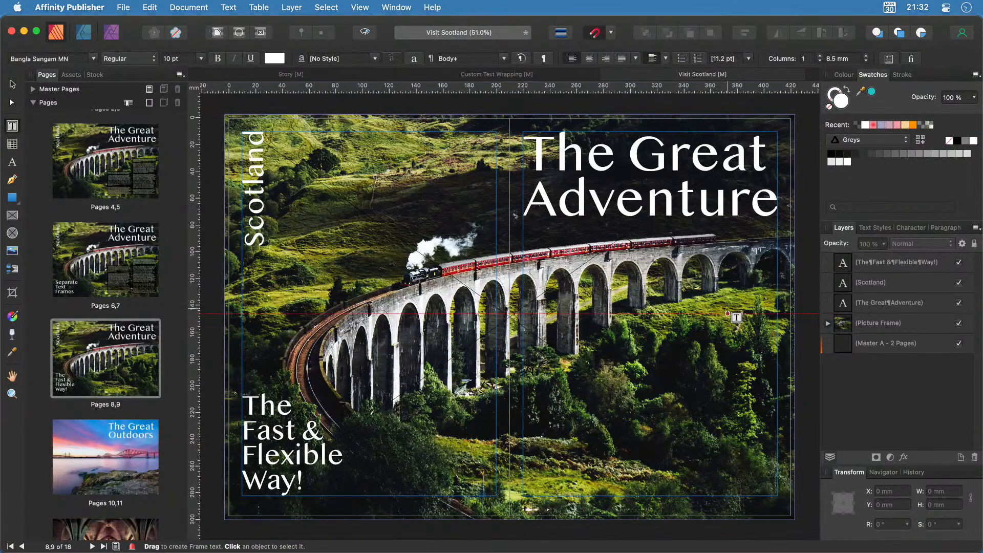
{"action": "left_click_drag", "start_coordinate": [778, 306], "coordinate": [523, 495]}
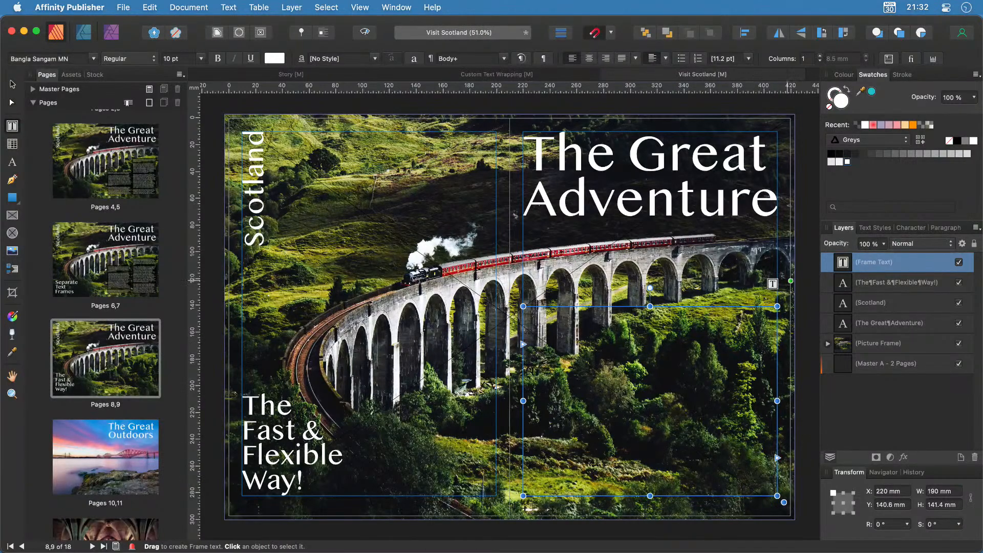
{"action": "left_click", "coordinate": [820, 56]}
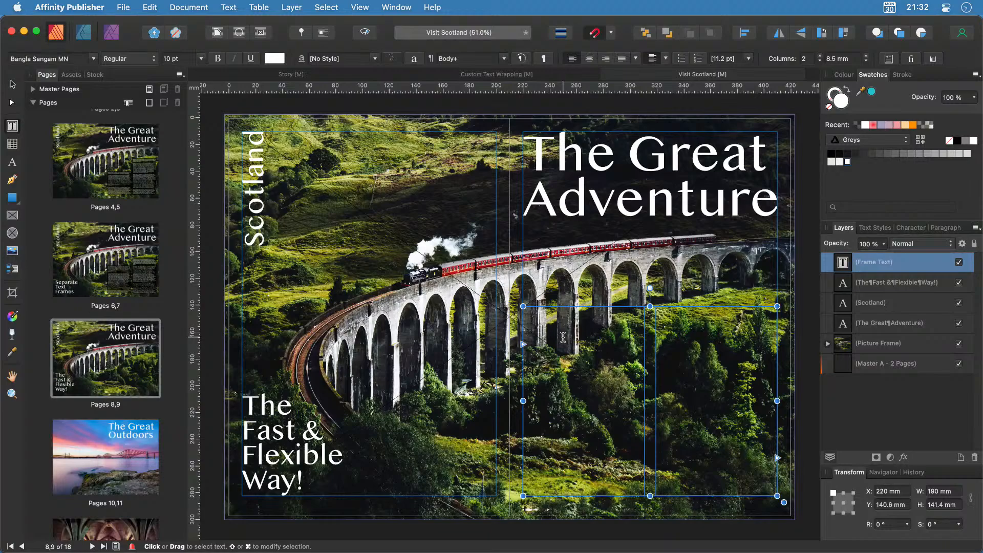
Fill the frame with filler text and apply the Body style to all of it.
{"action": "left_click", "coordinate": [237, 6]}
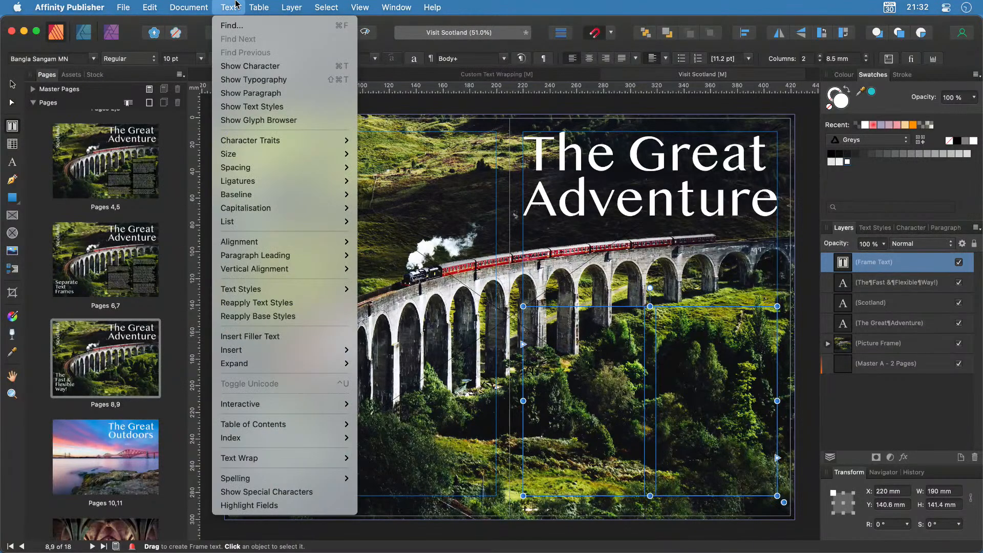
{"action": "left_click", "coordinate": [249, 335]}
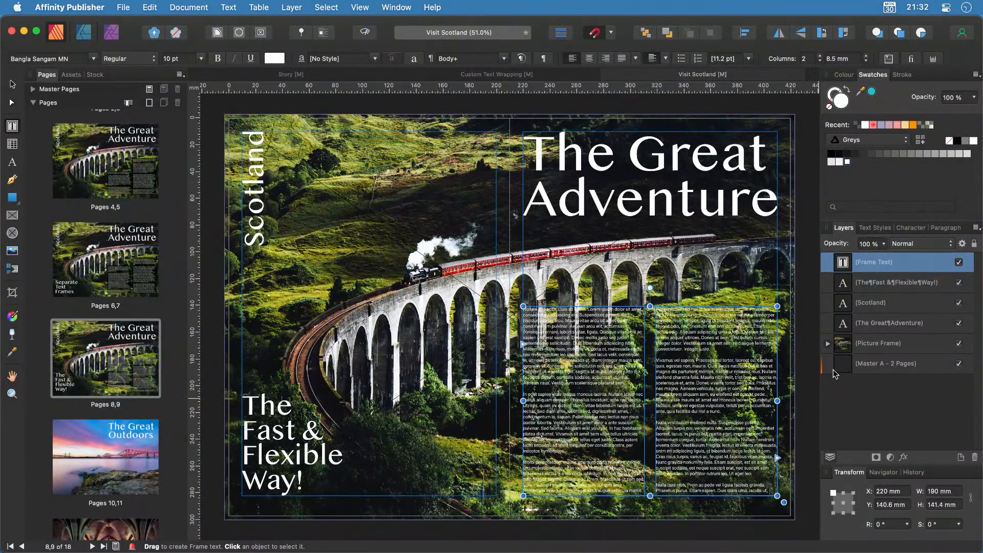
{"action": "key", "text": "super+a"}
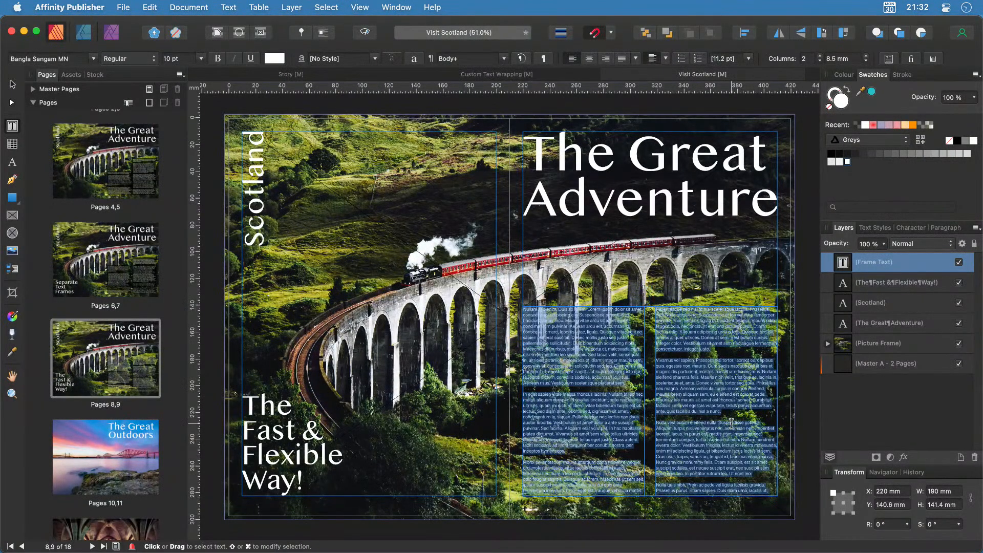
{"action": "left_click", "coordinate": [877, 229]}
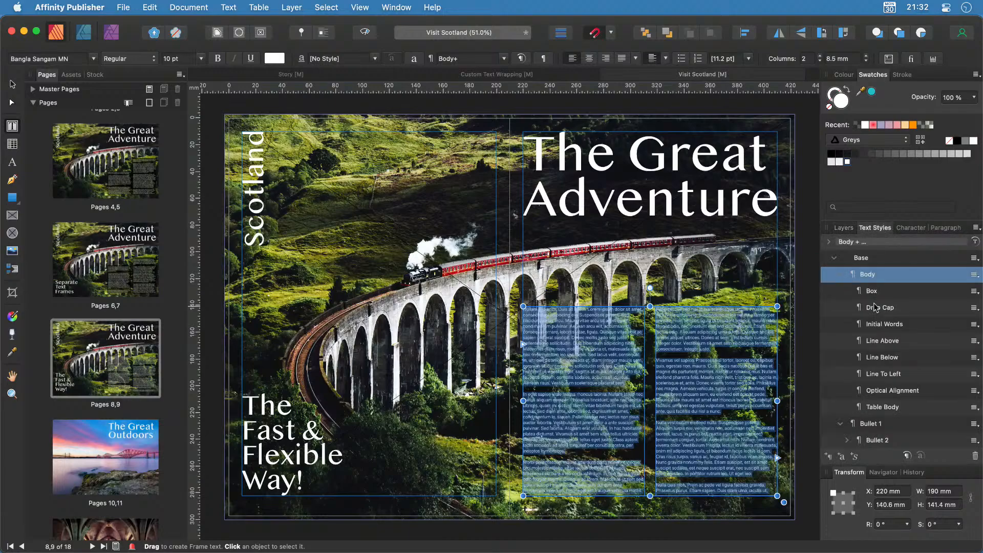
{"action": "left_click", "coordinate": [882, 277]}
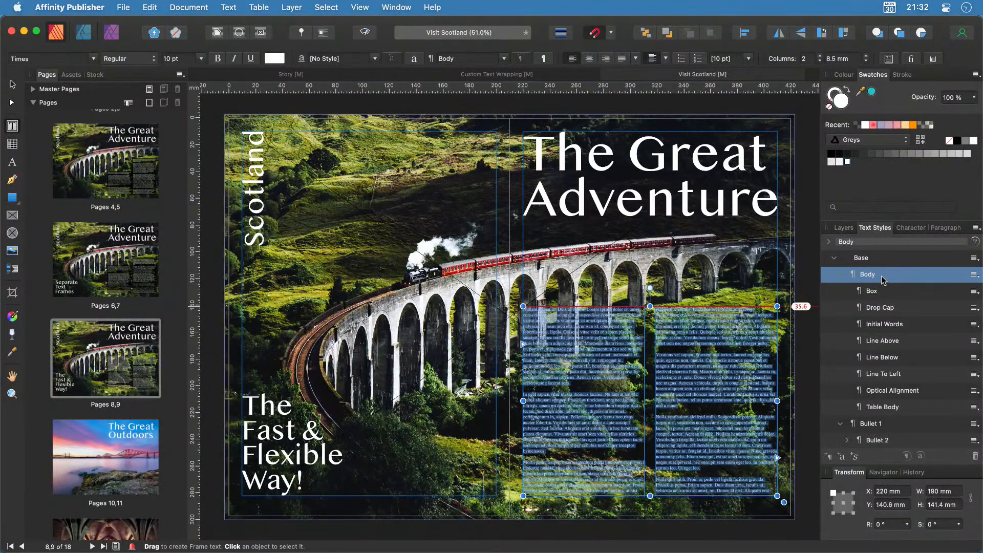
Draw a rectangle over the text, widen it left to cover both columns, and lower its top slightly.
{"action": "scroll", "coordinate": [812, 427], "scroll_direction": "up", "scroll_amount": 5}
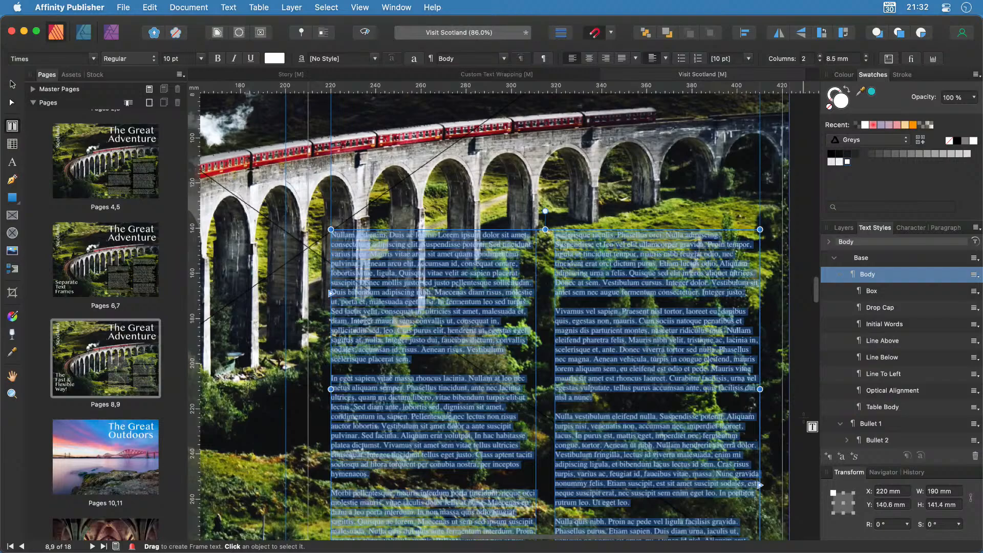
{"action": "left_click", "coordinate": [12, 84]}
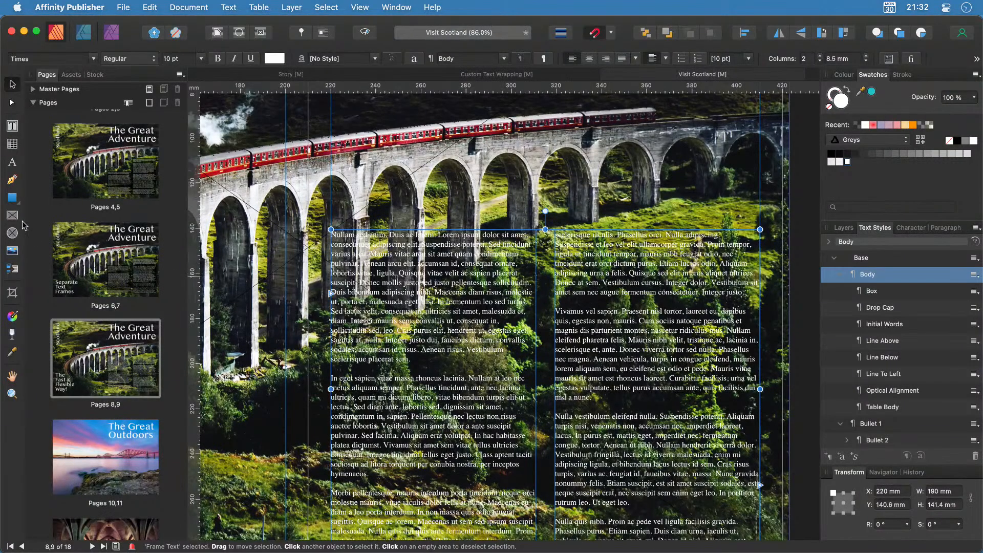
{"action": "left_click", "coordinate": [12, 198]}
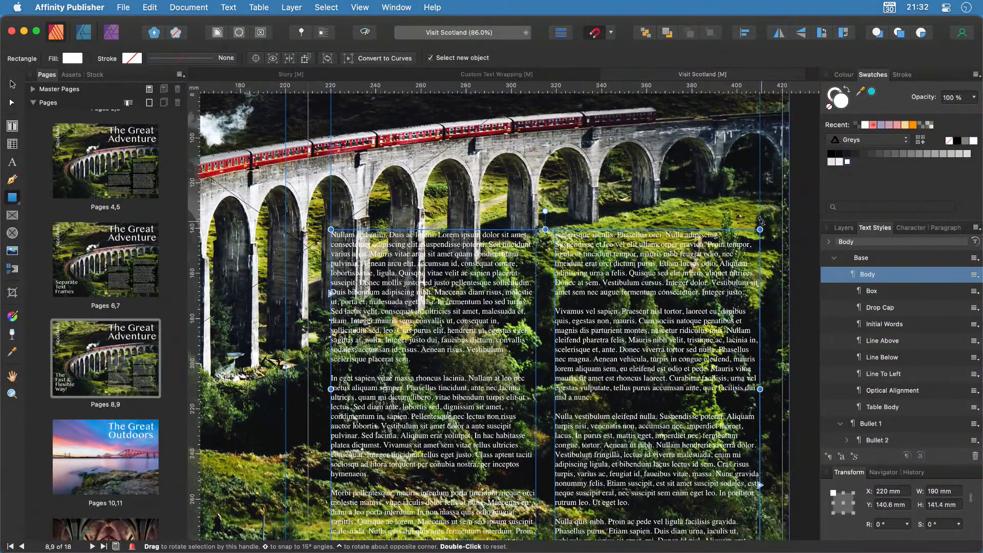
{"action": "left_click_drag", "start_coordinate": [763, 215], "coordinate": [545, 425]}
{"action": "scroll", "coordinate": [545, 359], "scroll_direction": "up", "scroll_amount": 2}
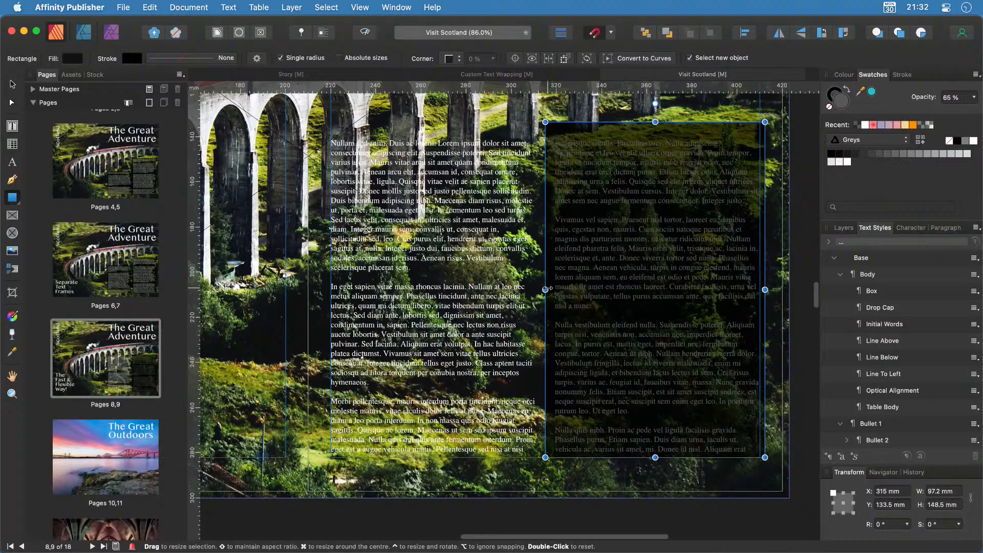
{"action": "left_click_drag", "start_coordinate": [548, 290], "coordinate": [328, 301]}
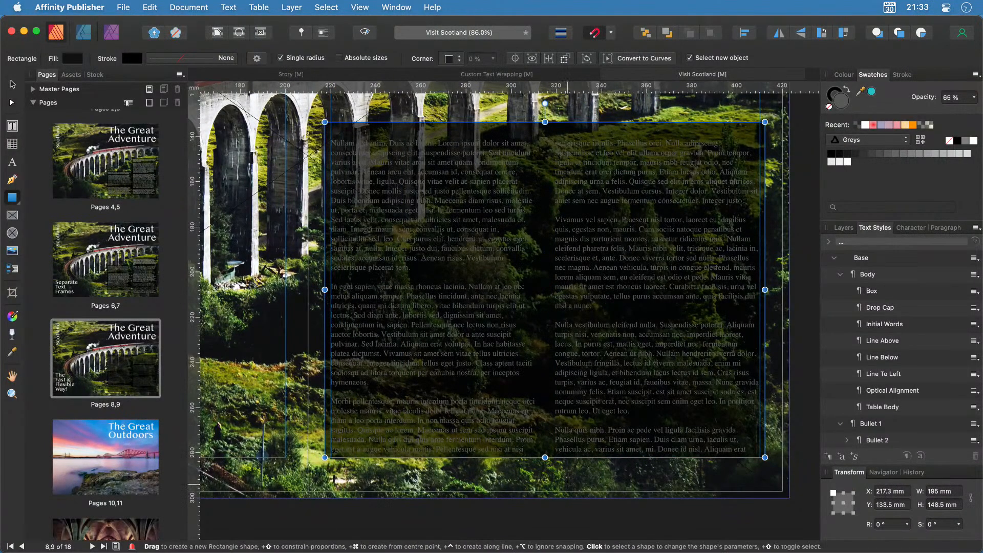
{"action": "scroll", "coordinate": [546, 130], "scroll_direction": "up", "scroll_amount": 1}
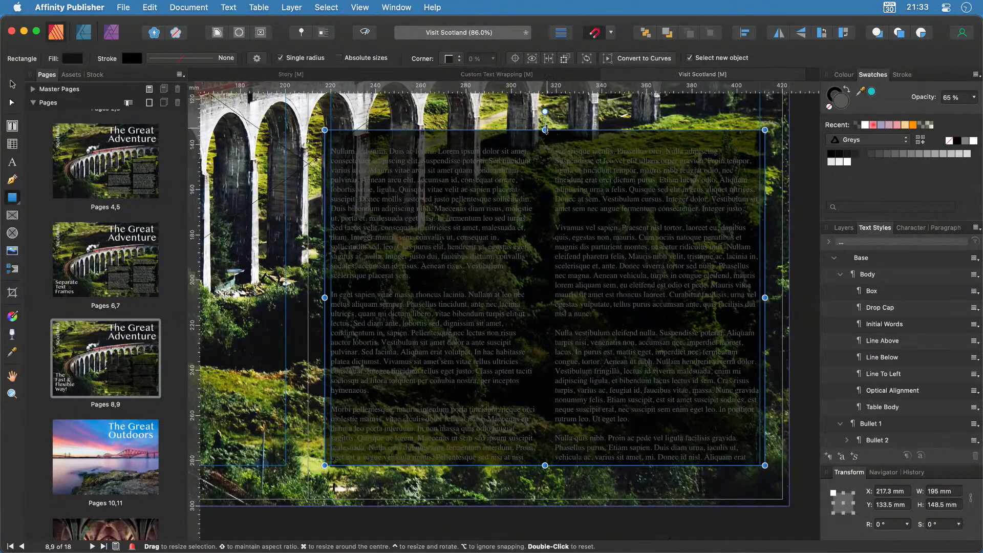
{"action": "left_click_drag", "start_coordinate": [545, 131], "coordinate": [546, 140]}
Move the dark rectangle beneath the text frame in Layers, deselect, then reselect the text frame.
{"action": "left_click", "coordinate": [844, 227]}
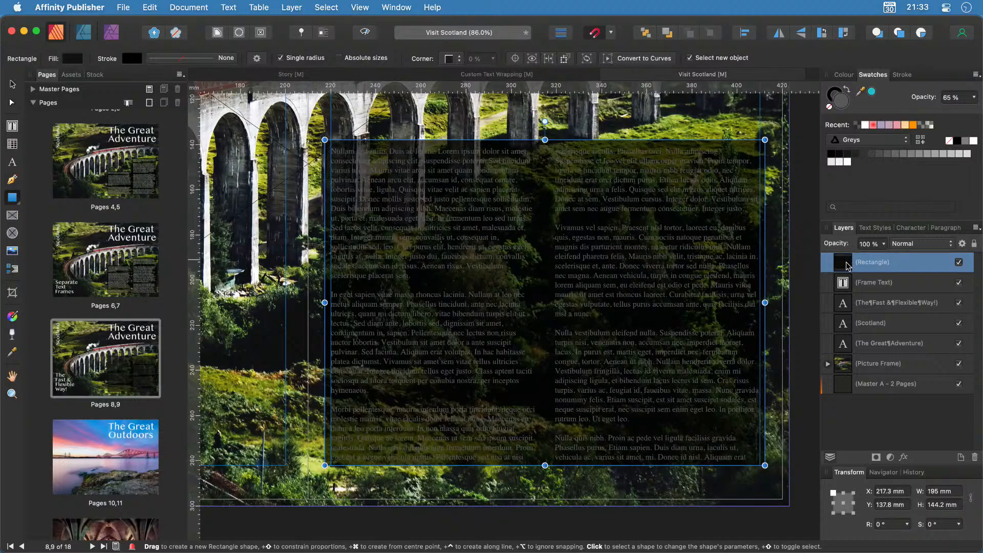
{"action": "left_click_drag", "start_coordinate": [846, 265], "coordinate": [845, 293]}
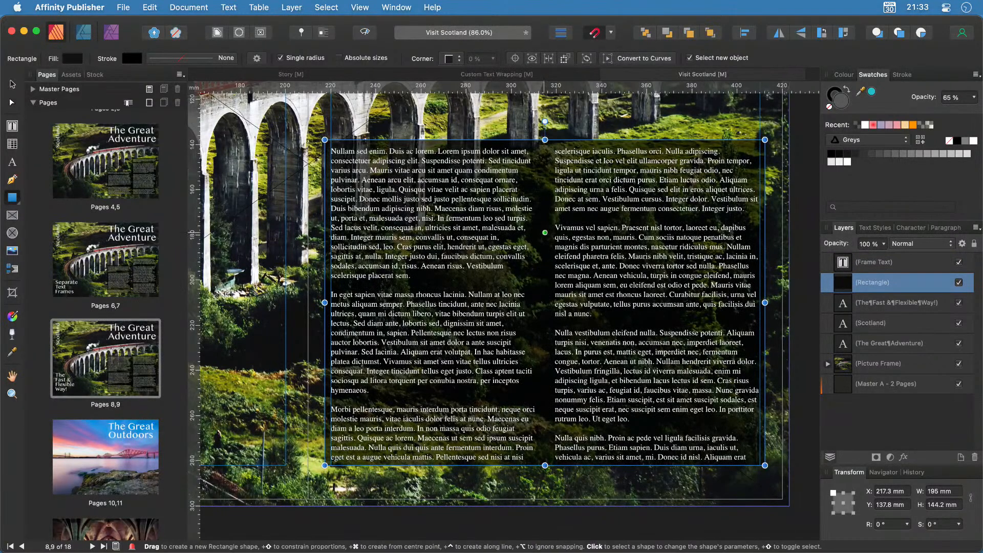
{"action": "left_click", "coordinate": [12, 84]}
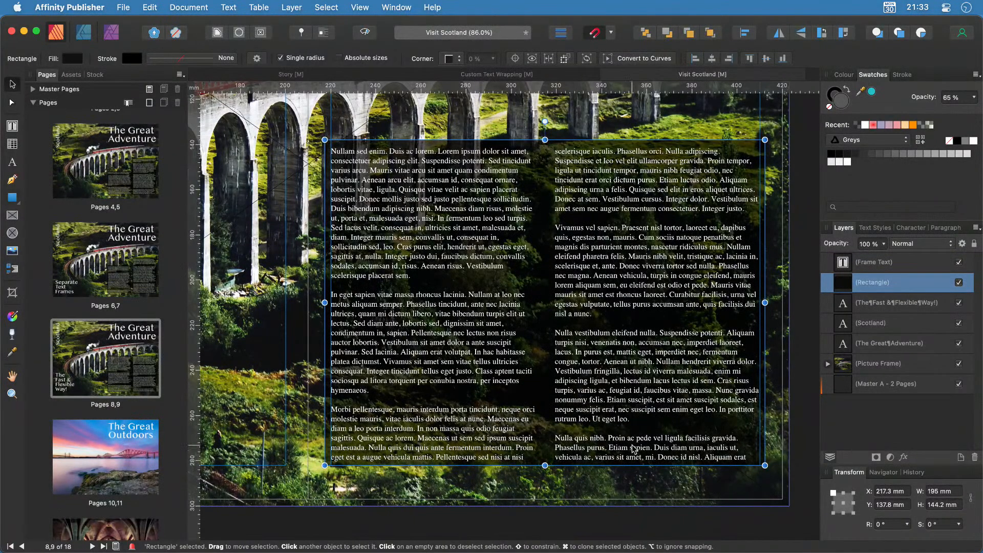
{"action": "left_click", "coordinate": [733, 510]}
{"action": "scroll", "coordinate": [735, 508], "scroll_direction": "up", "scroll_amount": 2}
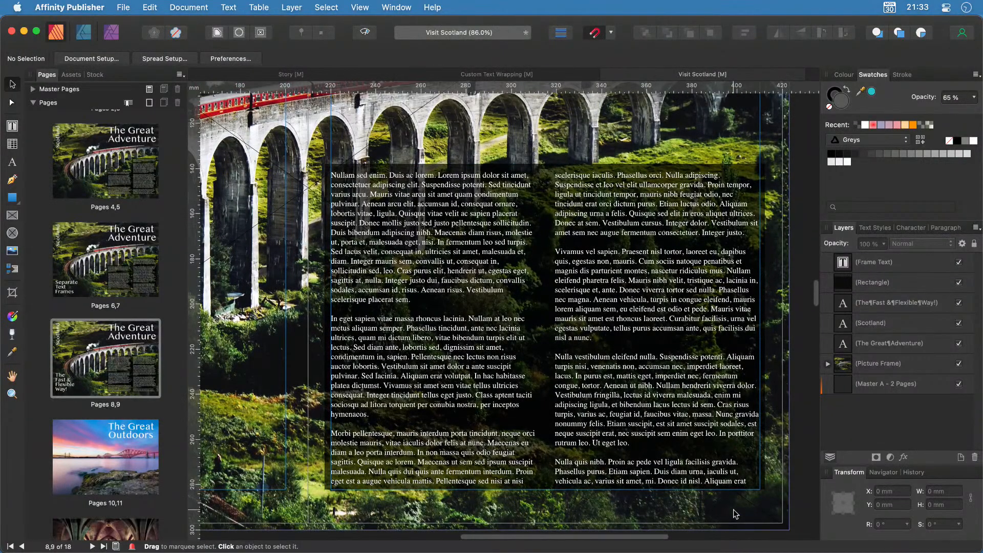
{"action": "scroll", "coordinate": [764, 490], "scroll_direction": "down", "scroll_amount": 3}
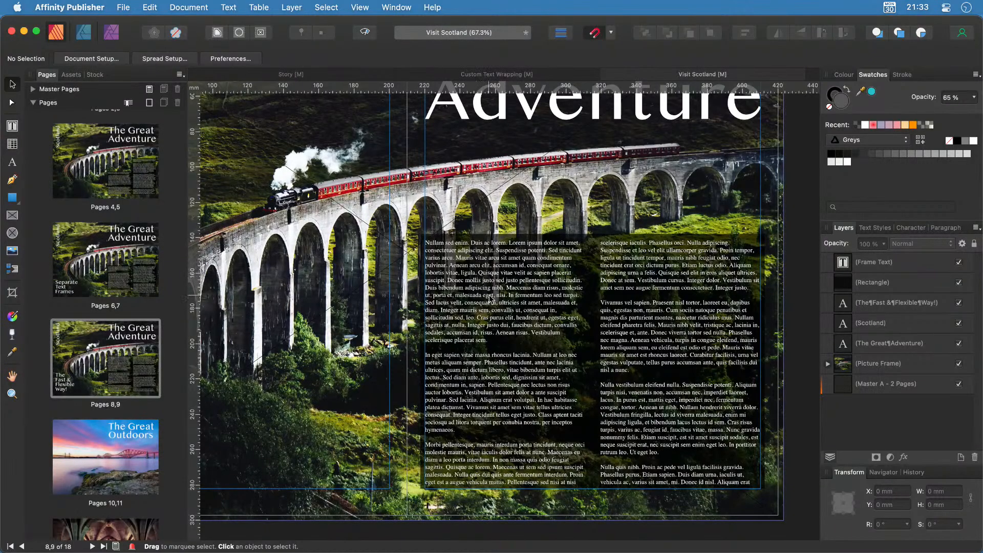
{"action": "left_click", "coordinate": [558, 352]}
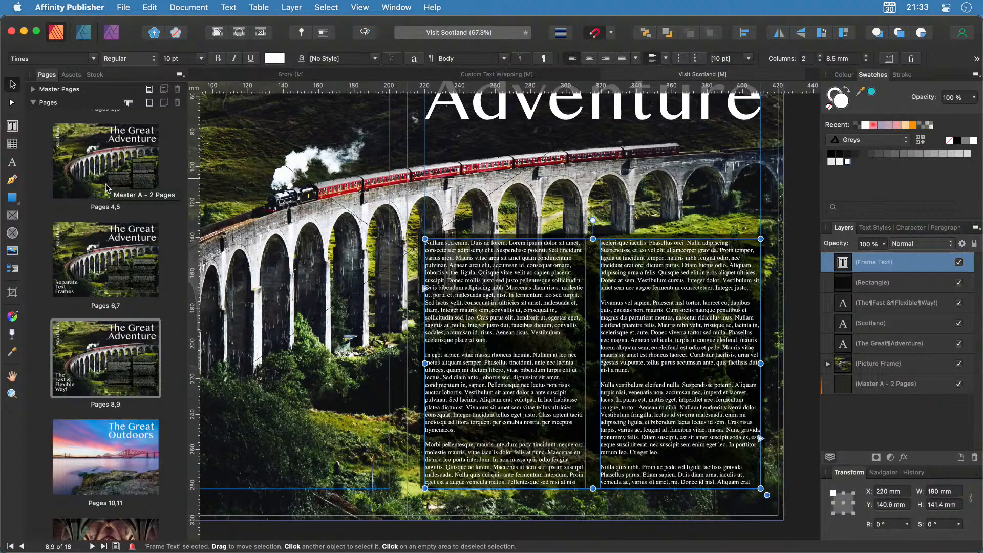
Draw an empty picture frame and move it down onto the body text.
{"action": "left_click", "coordinate": [12, 215]}
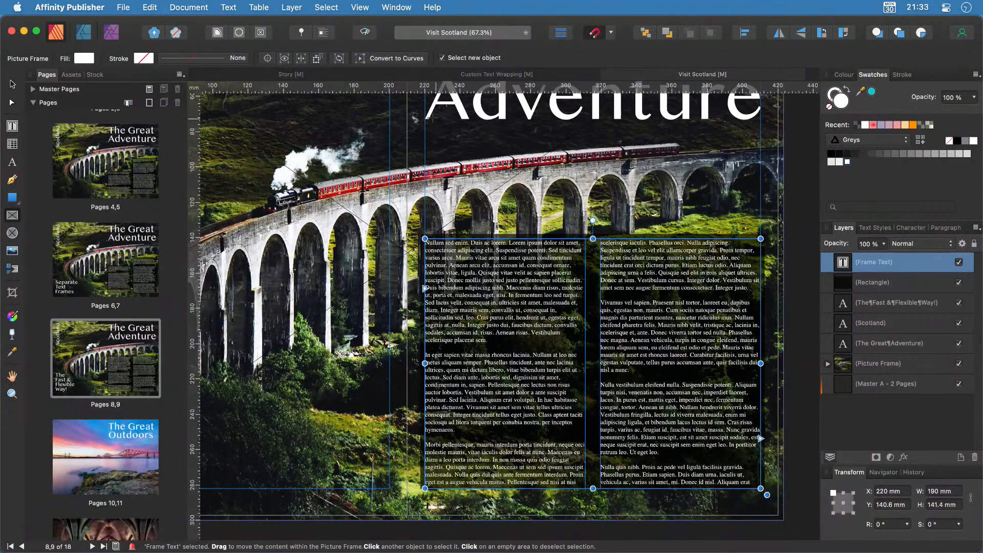
{"action": "left_click_drag", "start_coordinate": [426, 112], "coordinate": [592, 218]}
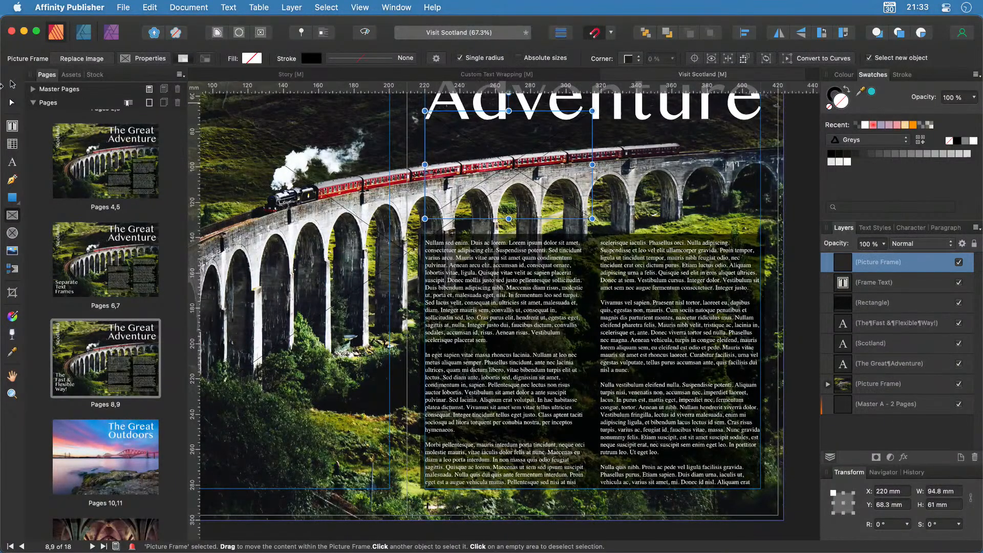
{"action": "left_click", "coordinate": [12, 84]}
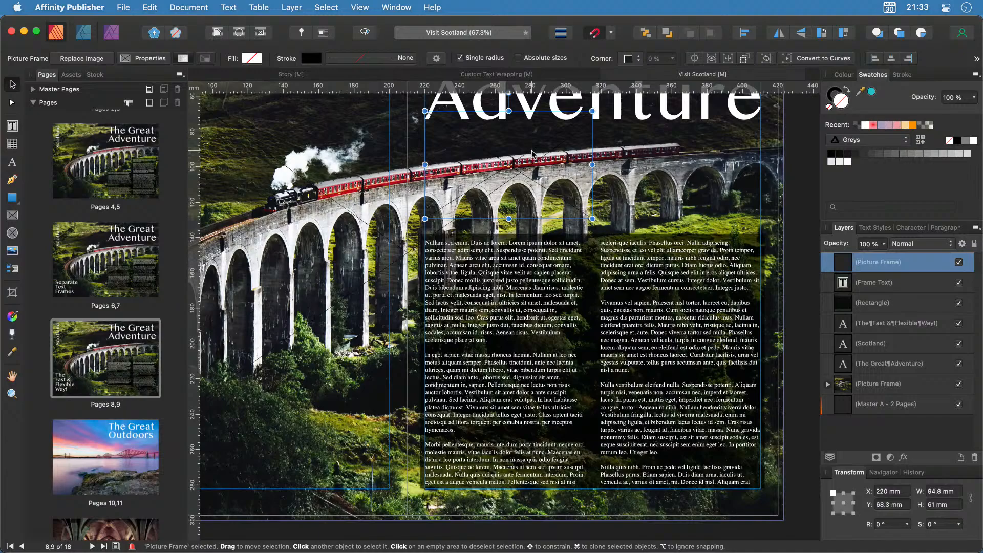
{"action": "left_click_drag", "start_coordinate": [532, 153], "coordinate": [533, 219]}
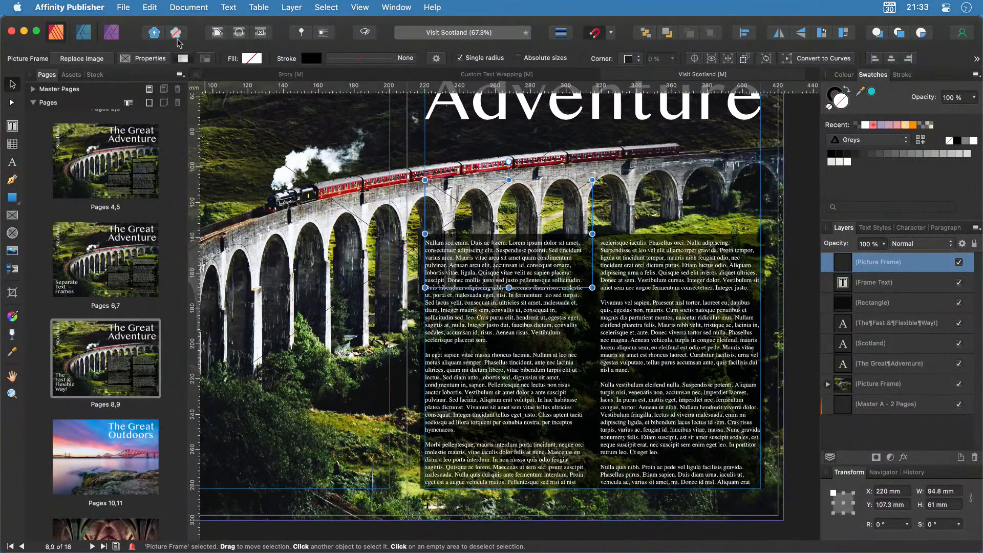
Set the 94.8 × 61 mm frame's text wrap to Jump and shift it up-left over the left column.
{"action": "left_click", "coordinate": [217, 32]}
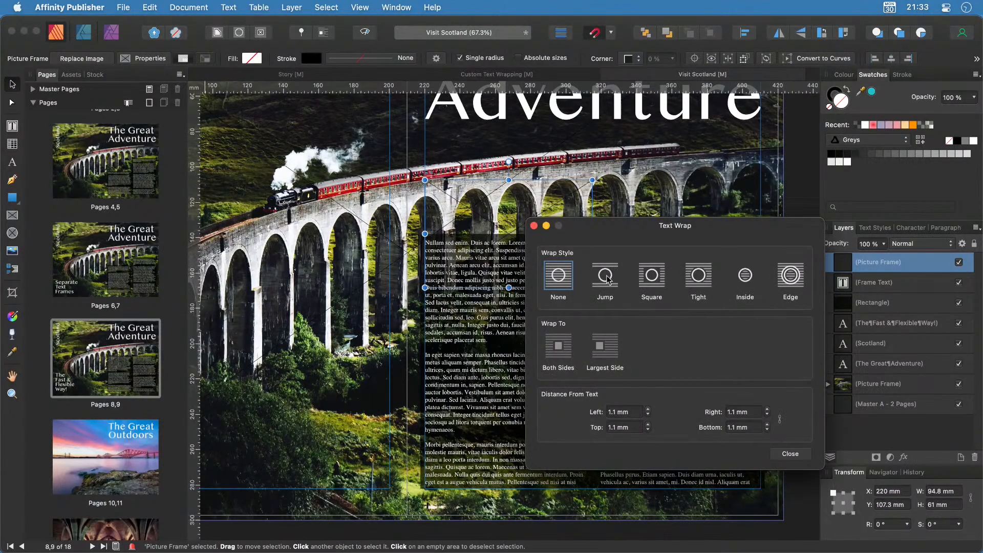
{"action": "left_click", "coordinate": [606, 277]}
{"action": "left_click", "coordinate": [791, 454]}
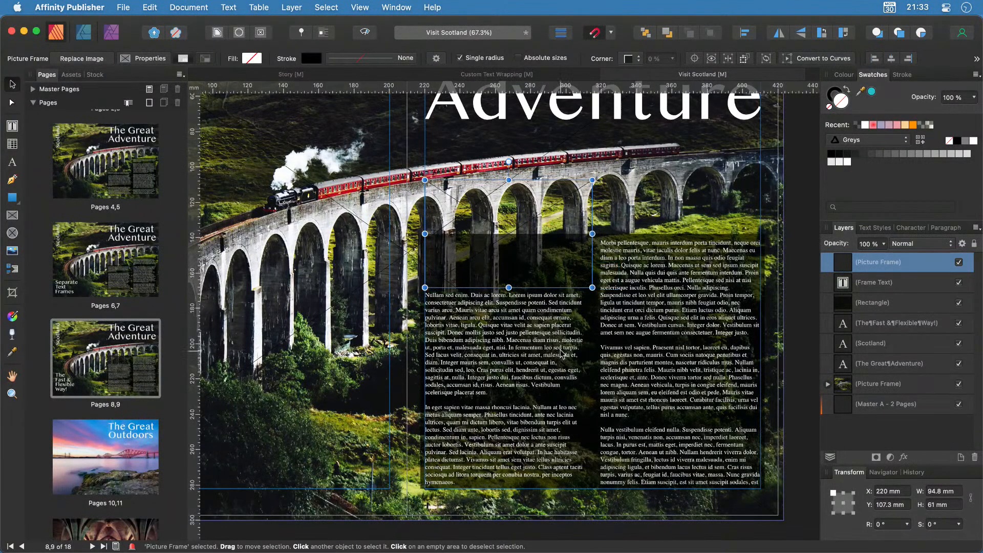
{"action": "left_click_drag", "start_coordinate": [523, 236], "coordinate": [529, 282]}
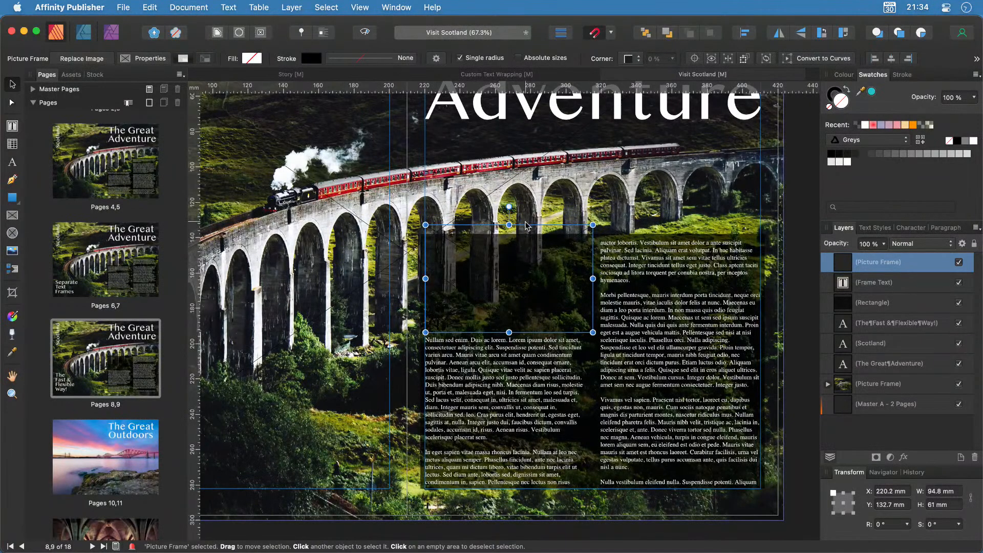
{"action": "left_click", "coordinate": [648, 187]}
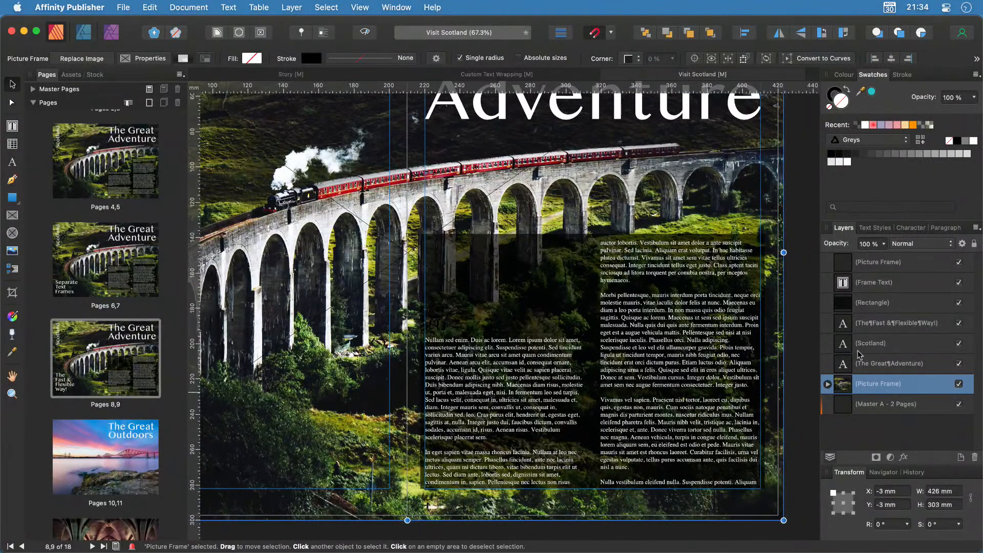
Hide the body text frame and shorten the dark rectangle from its top edge.
{"action": "left_click", "coordinate": [877, 291]}
{"action": "left_click", "coordinate": [873, 307]}
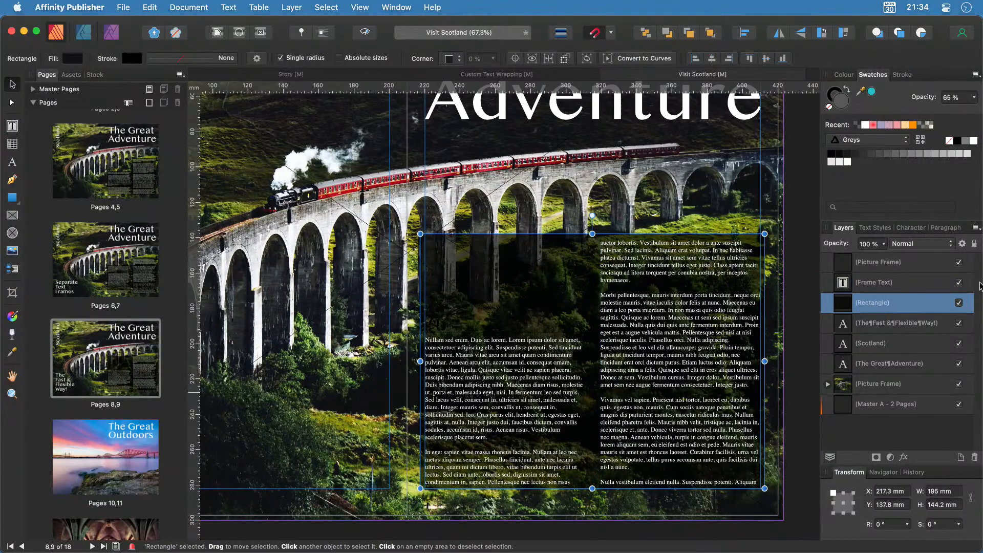
{"action": "left_click", "coordinate": [961, 283]}
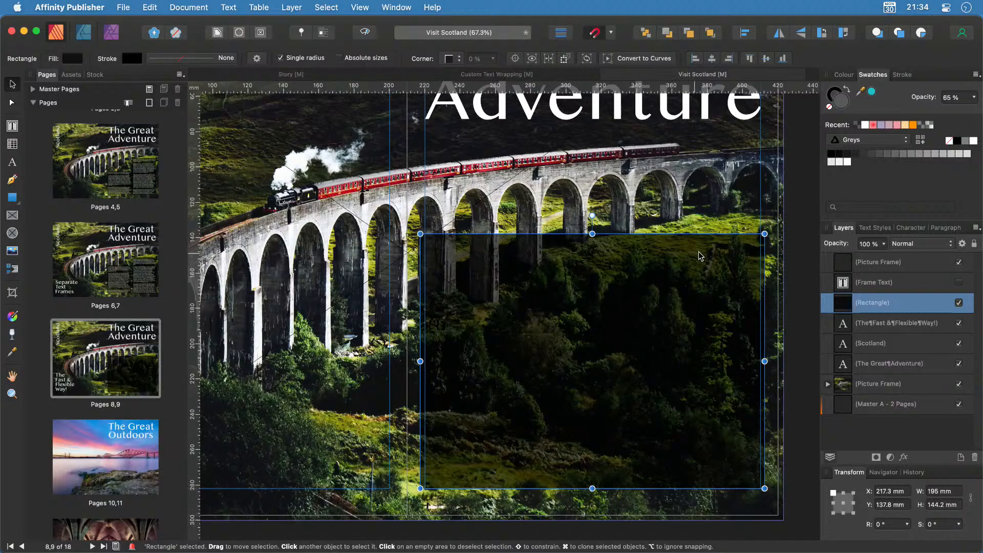
{"action": "left_click_drag", "start_coordinate": [592, 234], "coordinate": [587, 333]}
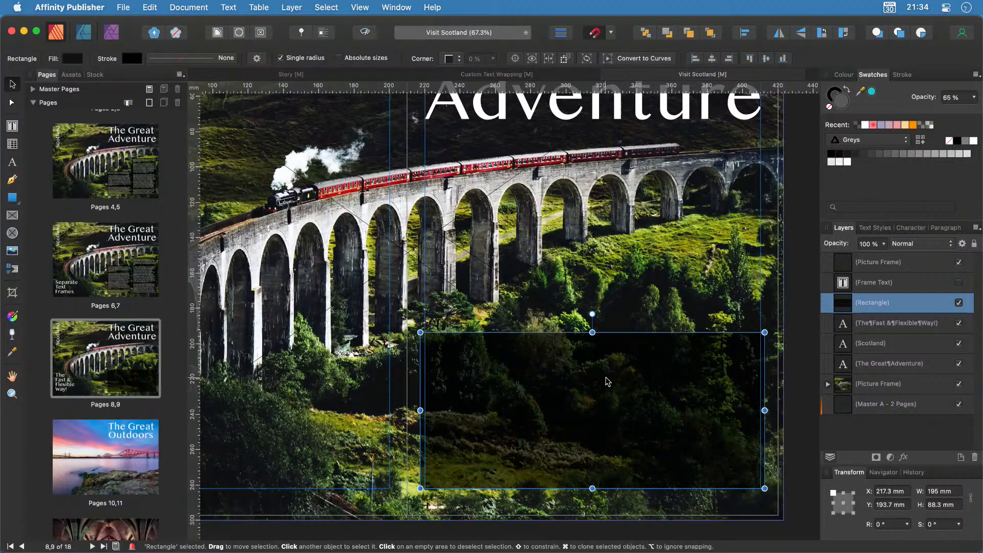
Copy the rectangle up behind the right column, sized to 90.2 × 56.5 mm, and show the text again.
{"action": "mouse_move", "coordinate": [614, 395]}
{"action": "left_mouse_down"}
{"action": "mouse_move", "coordinate": [608, 234]}
{"action": "mouse_move", "coordinate": [625, 287]}
{"action": "left_mouse_up"}
{"action": "left_click_drag", "start_coordinate": [413, 257], "coordinate": [594, 260]}
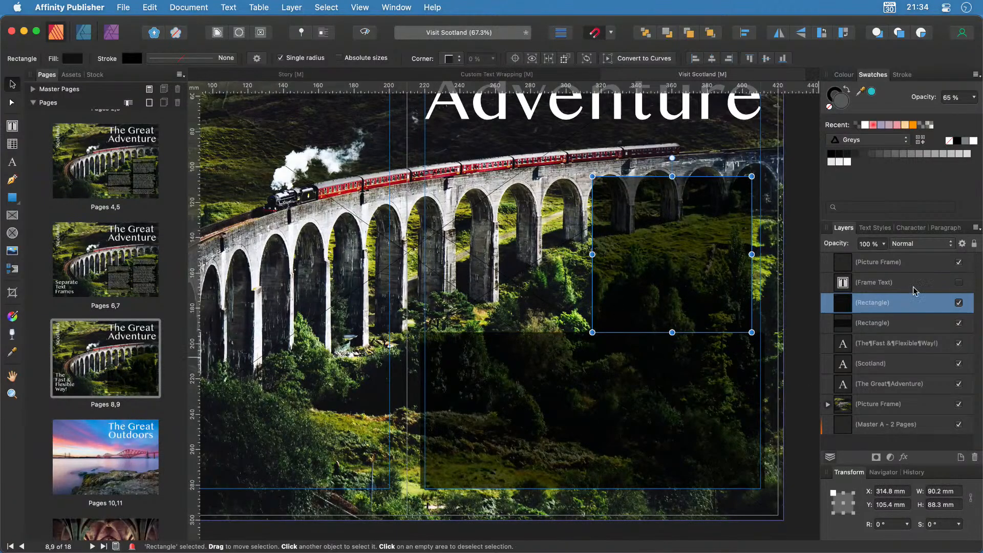
{"action": "left_click", "coordinate": [959, 282]}
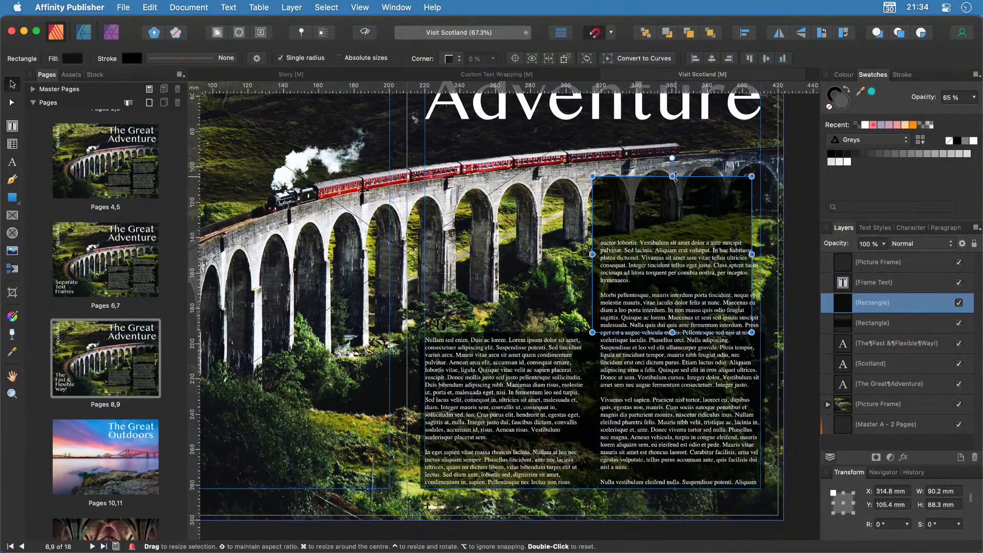
{"action": "left_click_drag", "start_coordinate": [672, 176], "coordinate": [675, 228]}
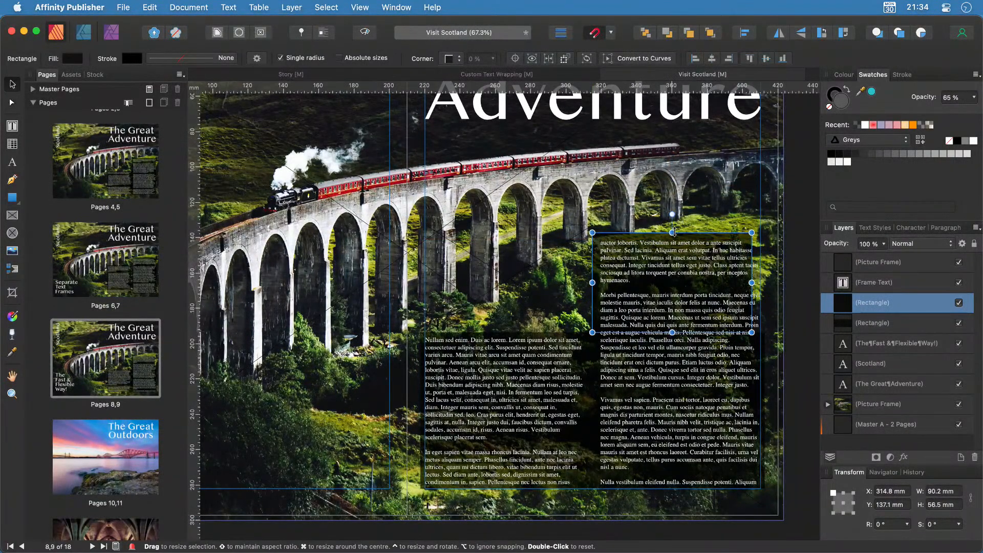
{"action": "left_click", "coordinate": [803, 401]}
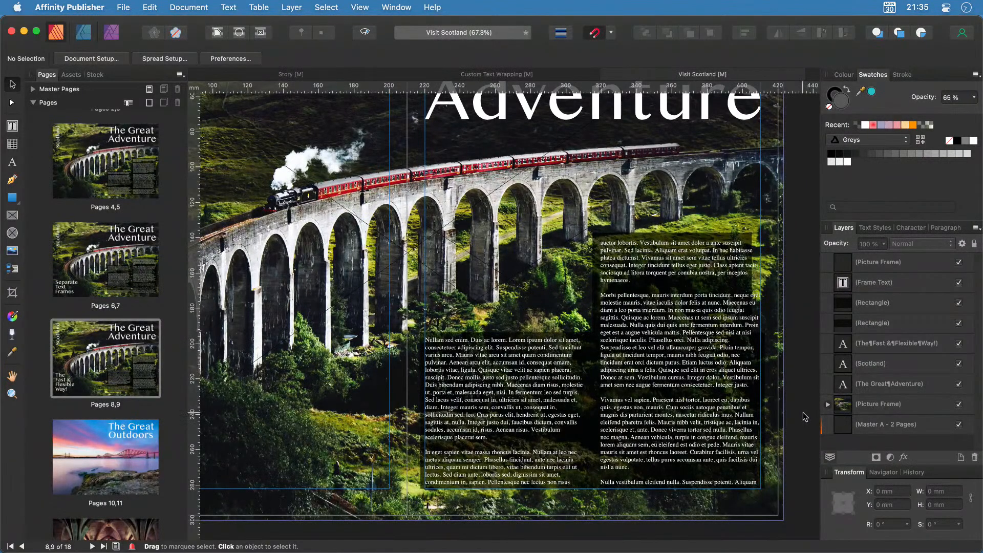
{"action": "double_click", "coordinate": [85, 264]}
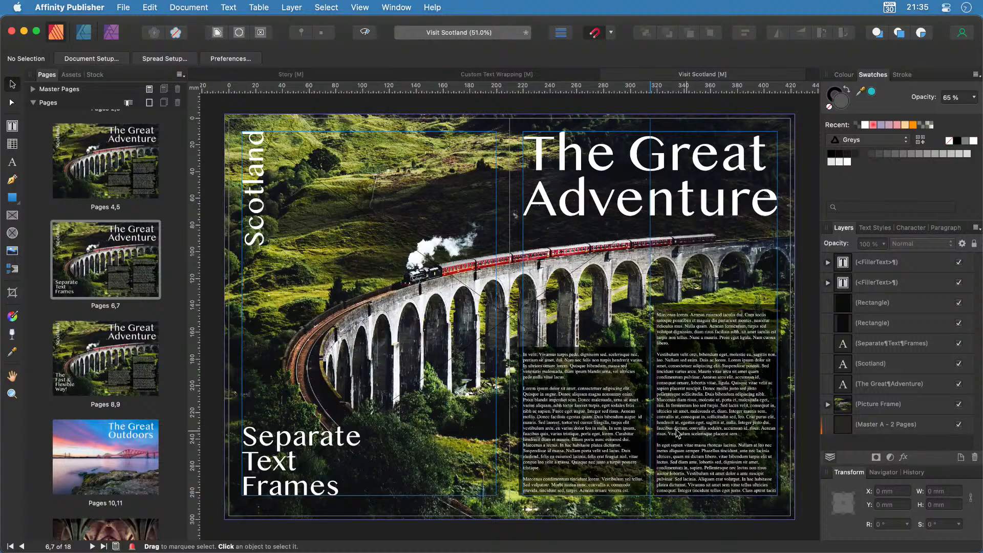
{"action": "double_click", "coordinate": [113, 359]}
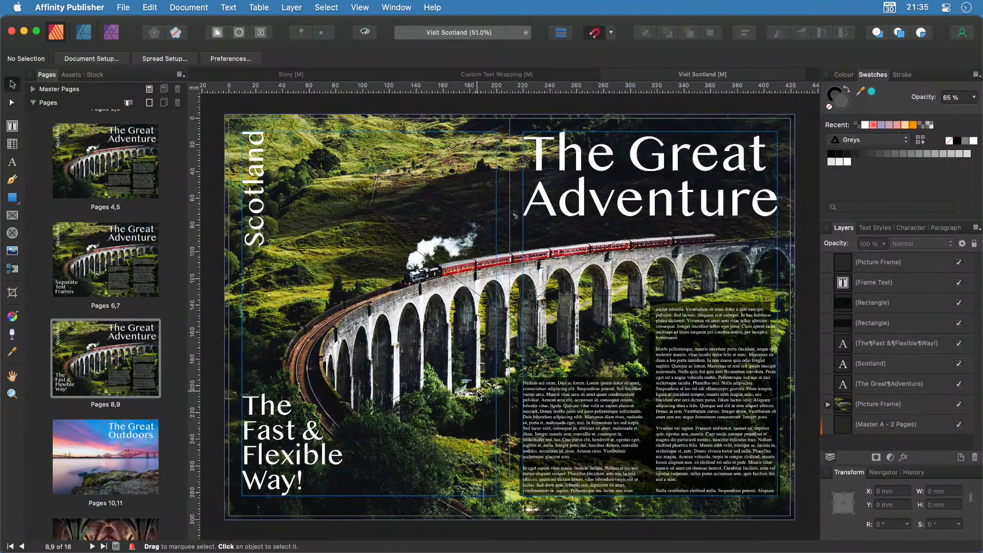
{"action": "left_click", "coordinate": [101, 277]}
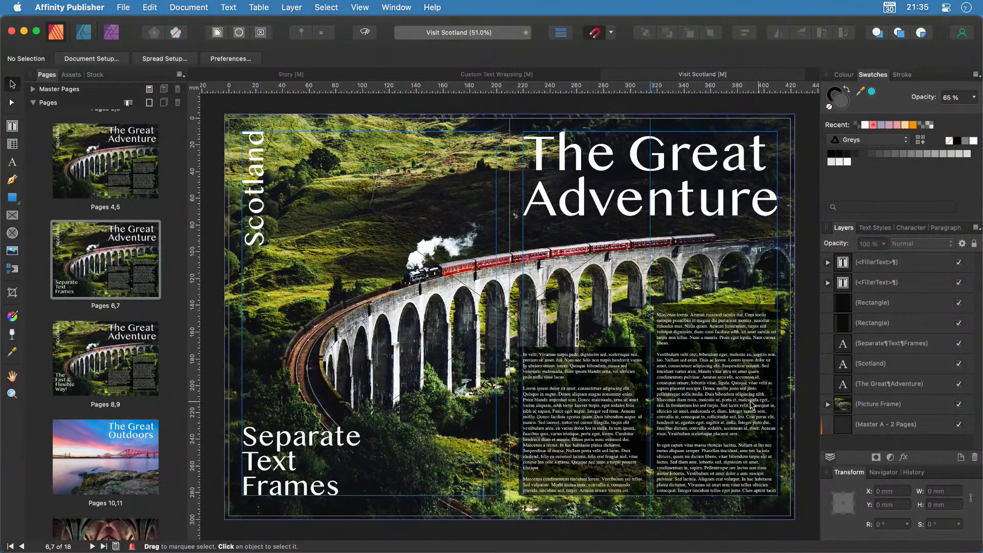
{"action": "left_click", "coordinate": [106, 382]}
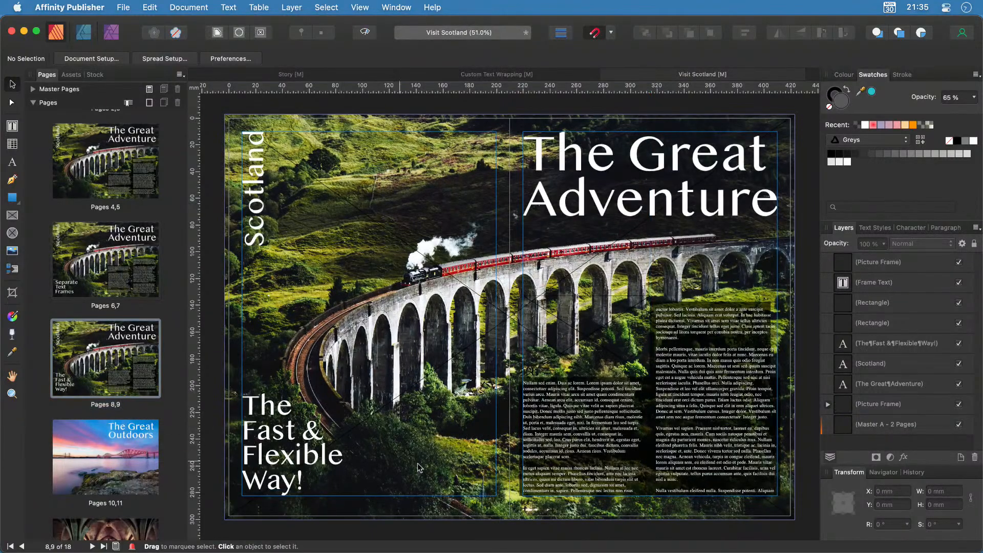
{"action": "left_click", "coordinate": [709, 418]}
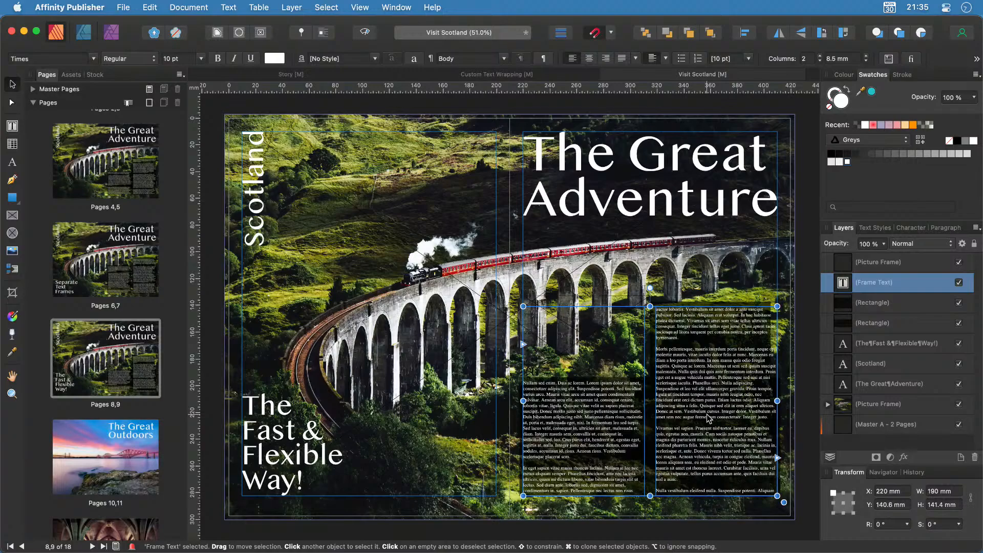
Set the body text to 3 columns and narrow the upper dark rectangle to the right column.
{"action": "left_click", "coordinate": [820, 56]}
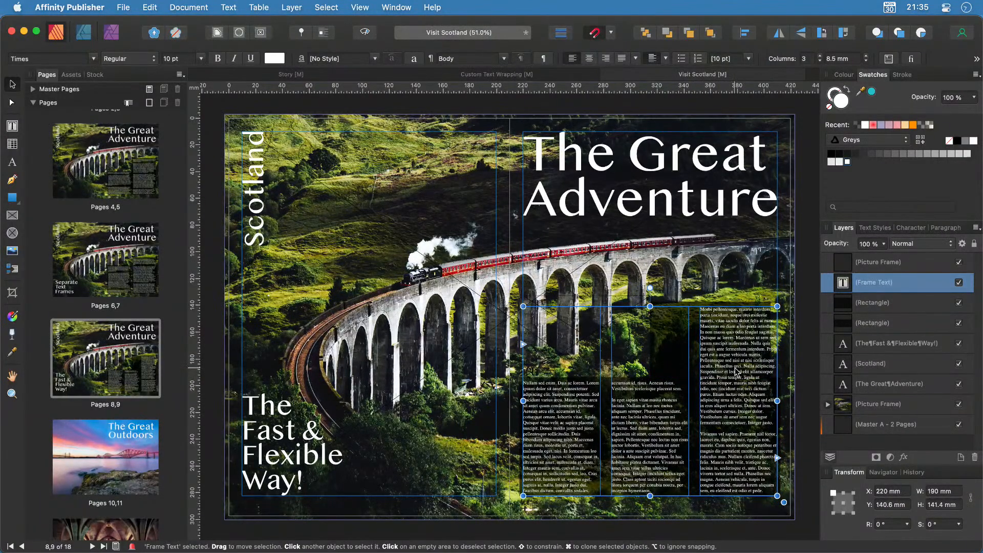
{"action": "scroll", "coordinate": [737, 370], "scroll_direction": "up", "scroll_amount": 10}
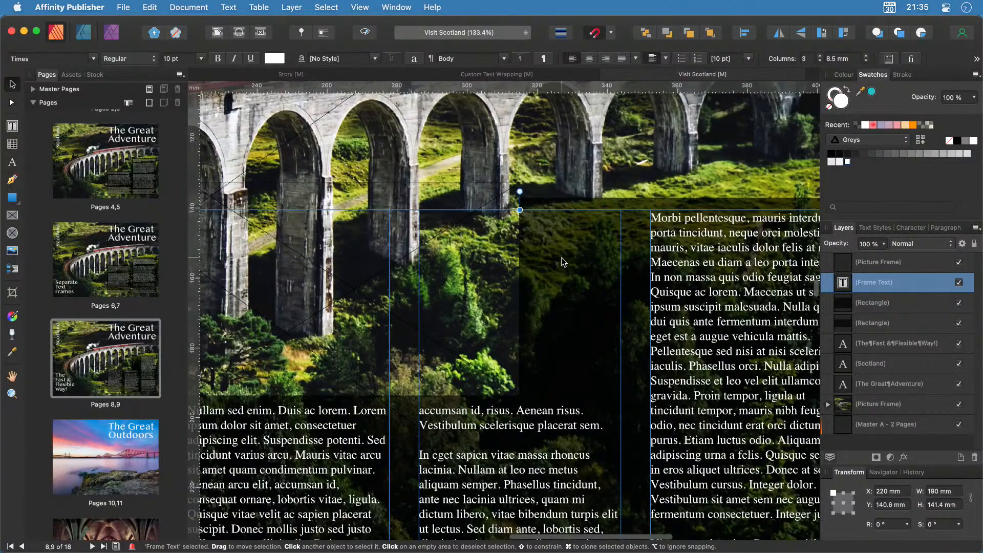
{"action": "left_click", "coordinate": [569, 207]}
{"action": "left_click_drag", "start_coordinate": [521, 296], "coordinate": [631, 296]}
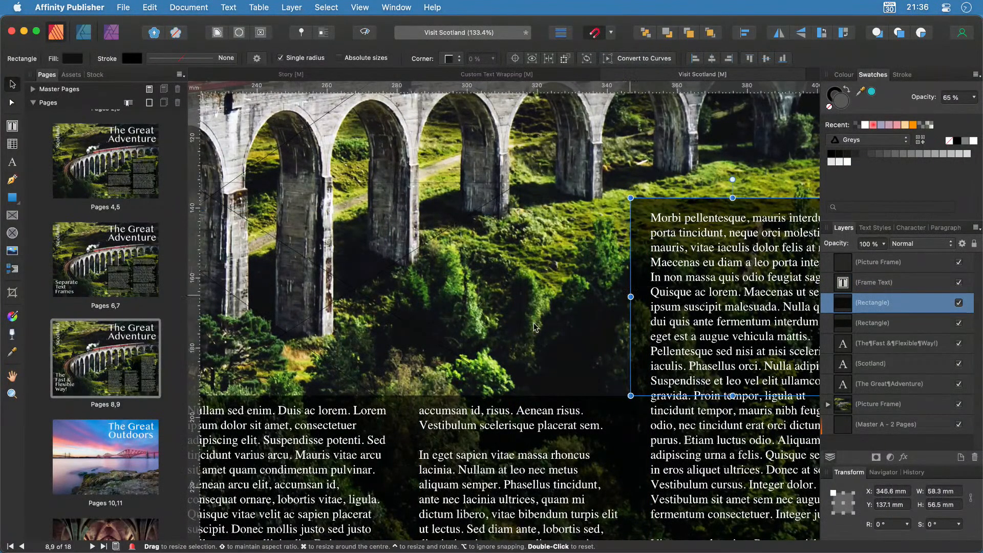
{"action": "scroll", "coordinate": [496, 321], "scroll_direction": "down", "scroll_amount": 10}
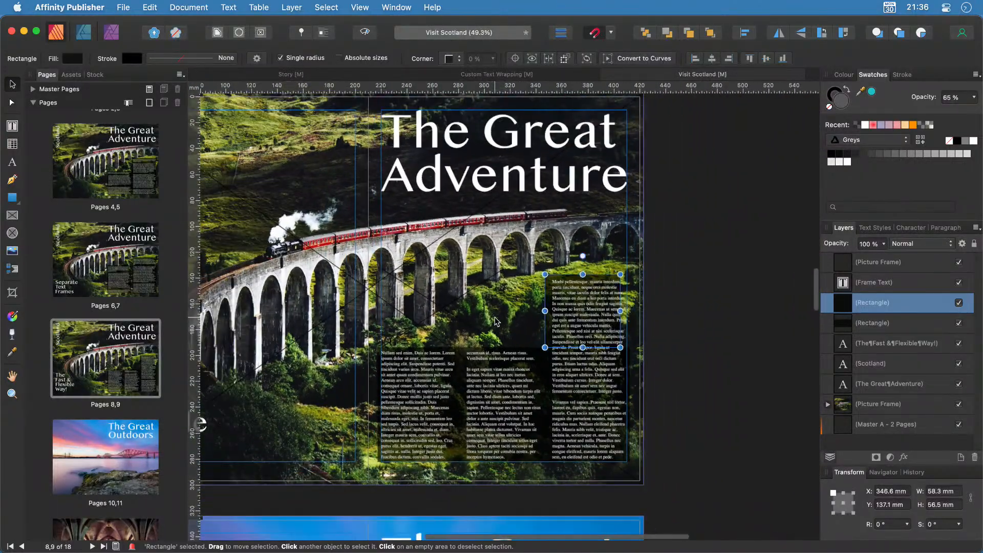
{"action": "scroll", "coordinate": [495, 322], "scroll_direction": "down", "scroll_amount": 1}
{"action": "left_click", "coordinate": [718, 236]}
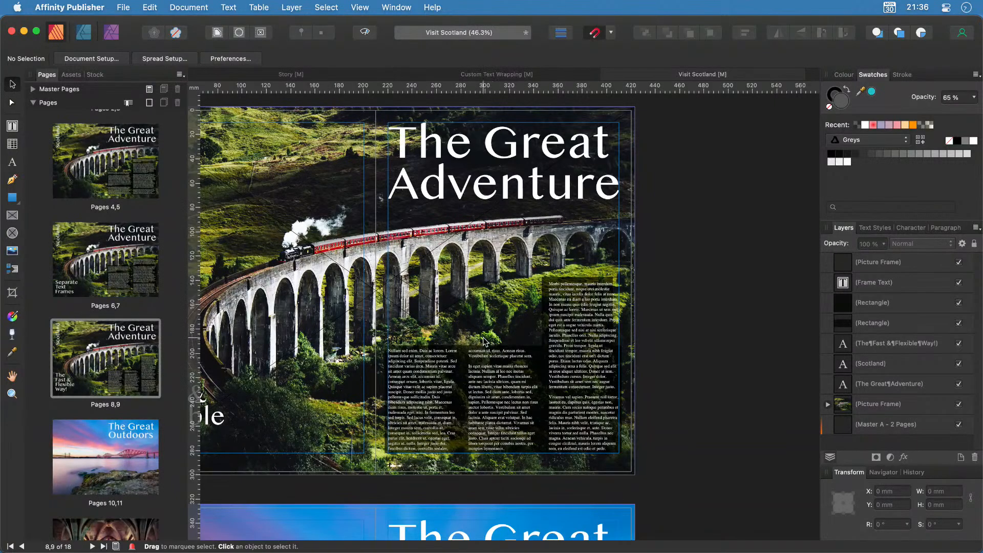
Narrow the invisible wrap frame to one column and place a copy higher and to the right.
{"action": "scroll", "coordinate": [486, 342], "scroll_direction": "up", "scroll_amount": 5}
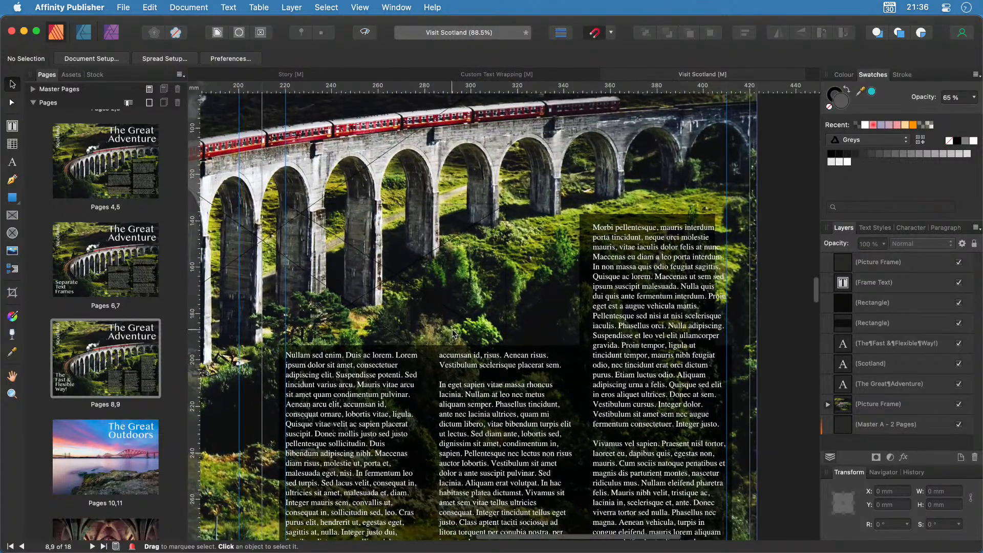
{"action": "left_click", "coordinate": [381, 279]}
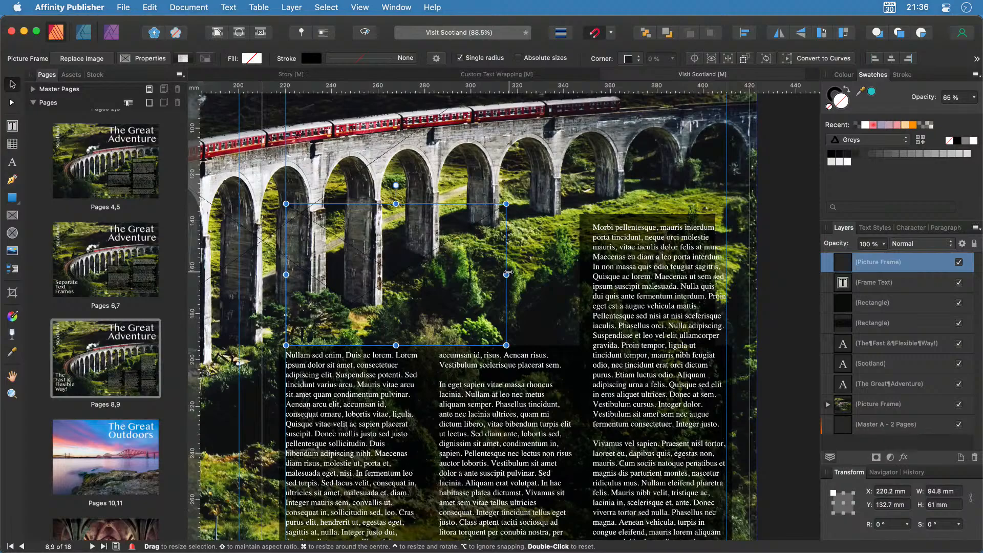
{"action": "left_click_drag", "start_coordinate": [507, 275], "coordinate": [431, 277]}
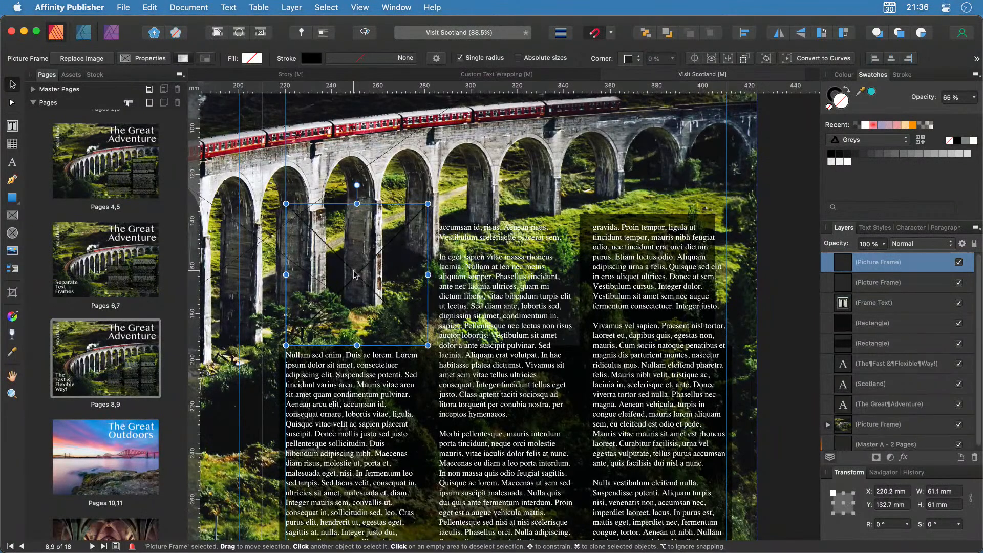
{"action": "left_click_drag", "start_coordinate": [355, 274], "coordinate": [508, 206]}
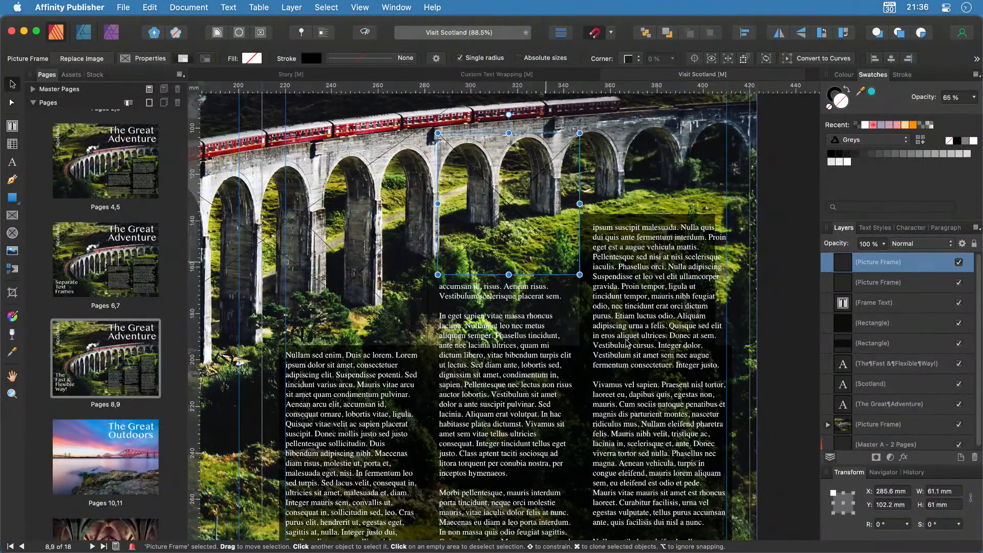
Duplicate the right dark rectangle into a 63.4 × 33.4 mm panel behind the middle column's top.
{"action": "left_click", "coordinate": [710, 219]}
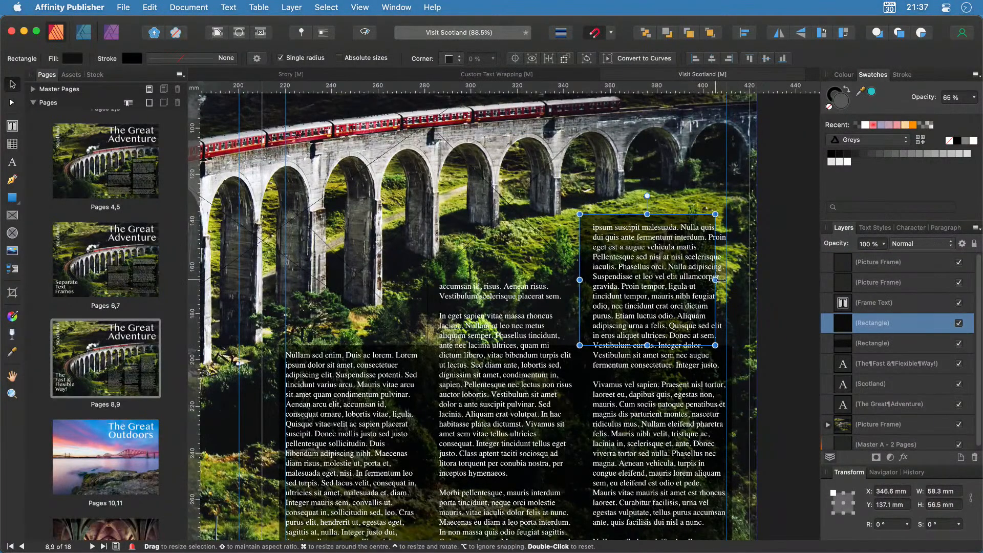
{"action": "left_click_drag", "start_coordinate": [715, 279], "coordinate": [727, 280]}
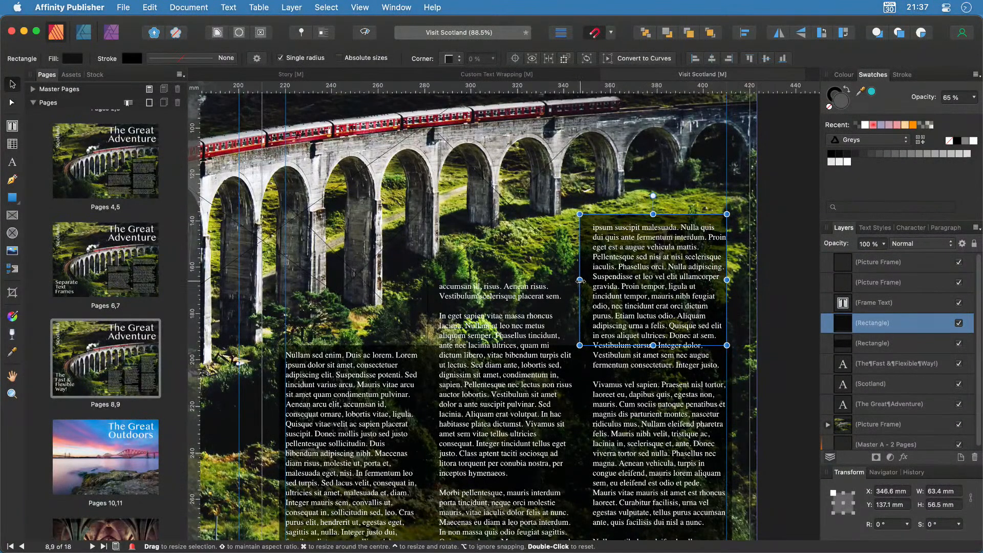
{"action": "key", "text": "super+j"}
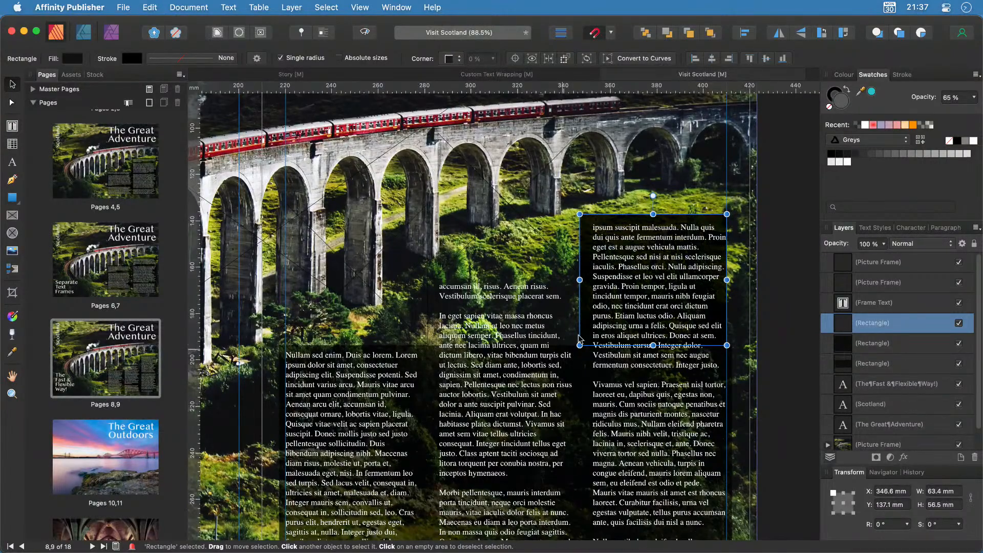
{"action": "left_click_drag", "start_coordinate": [716, 221], "coordinate": [568, 223]}
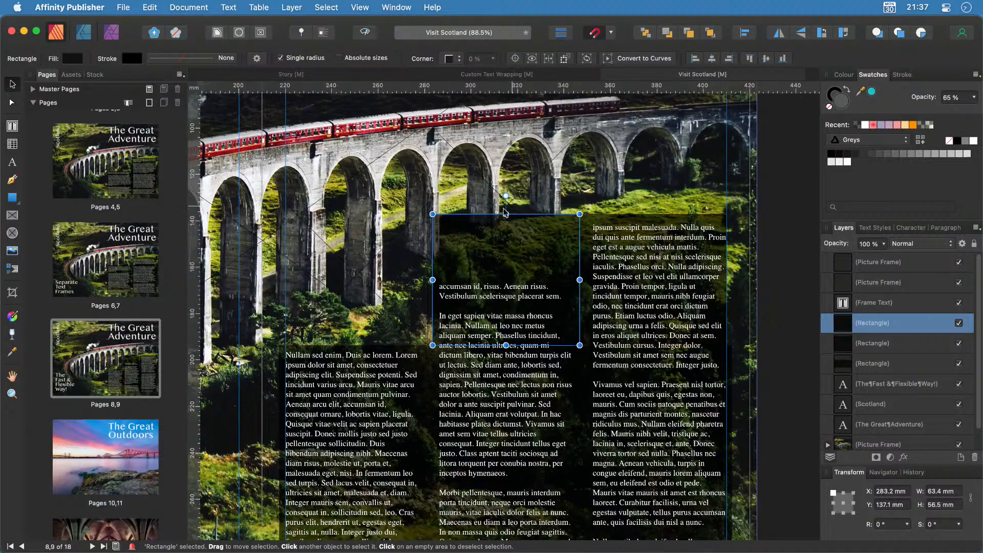
{"action": "left_click_drag", "start_coordinate": [507, 216], "coordinate": [507, 276]}
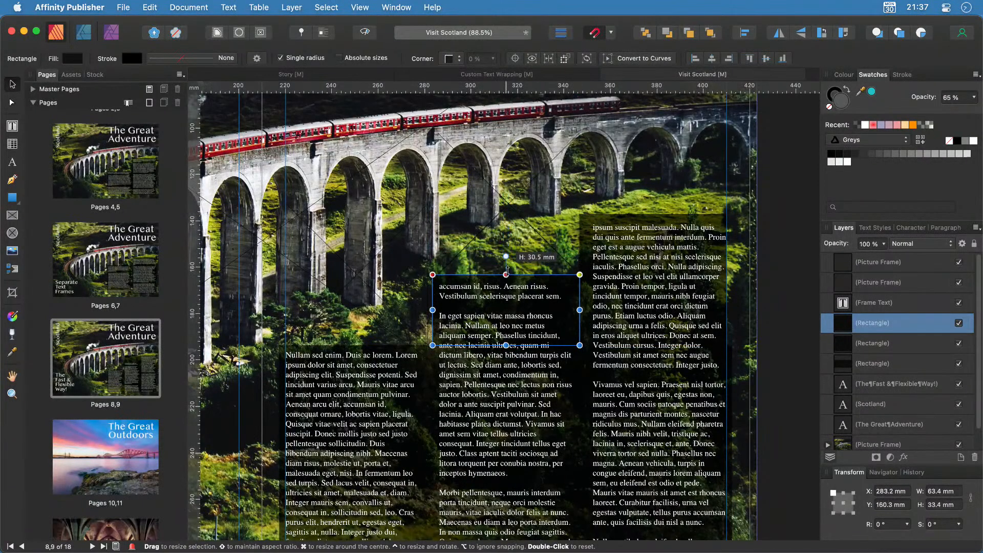
{"action": "left_click", "coordinate": [803, 338]}
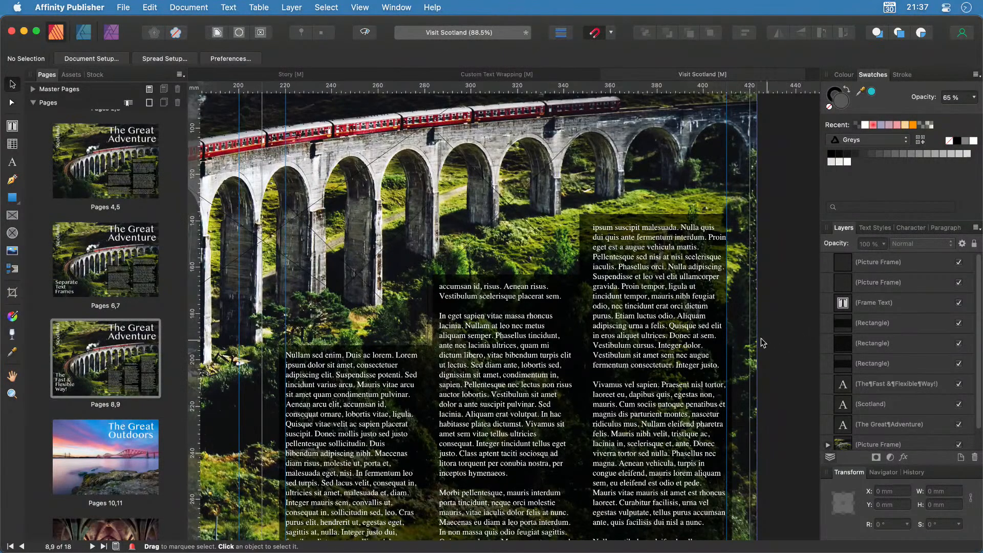
Zoom out to review the finished spread, then advance to the course outline slide.
{"action": "scroll", "coordinate": [761, 342], "scroll_direction": "down", "scroll_amount": 3}
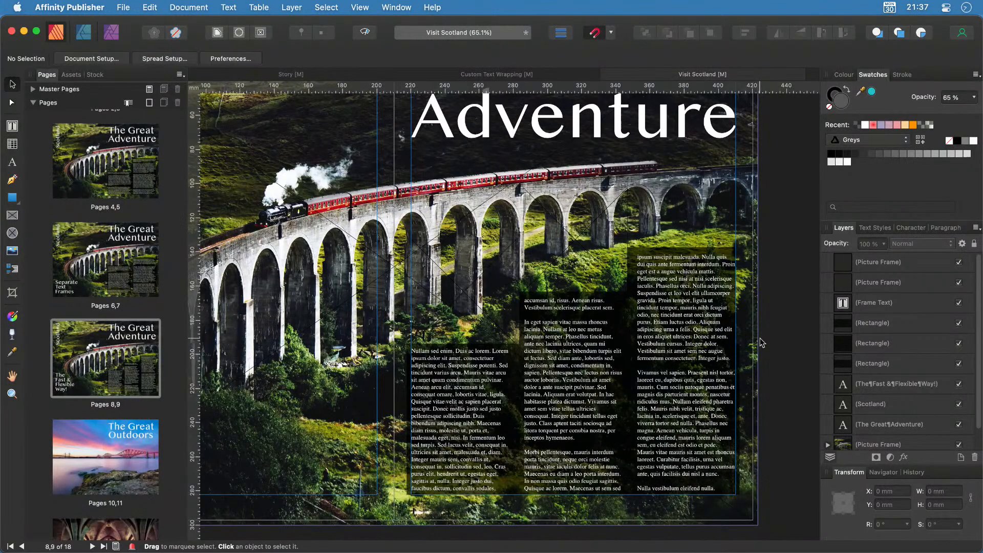
{"action": "scroll", "coordinate": [760, 342], "scroll_direction": "down", "scroll_amount": 2}
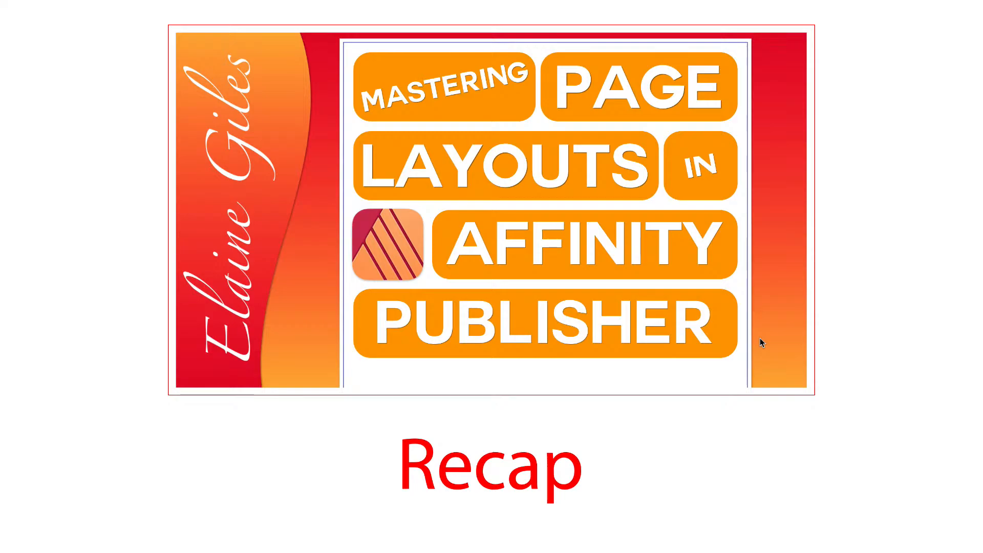
{"action": "key", "text": "Right"}
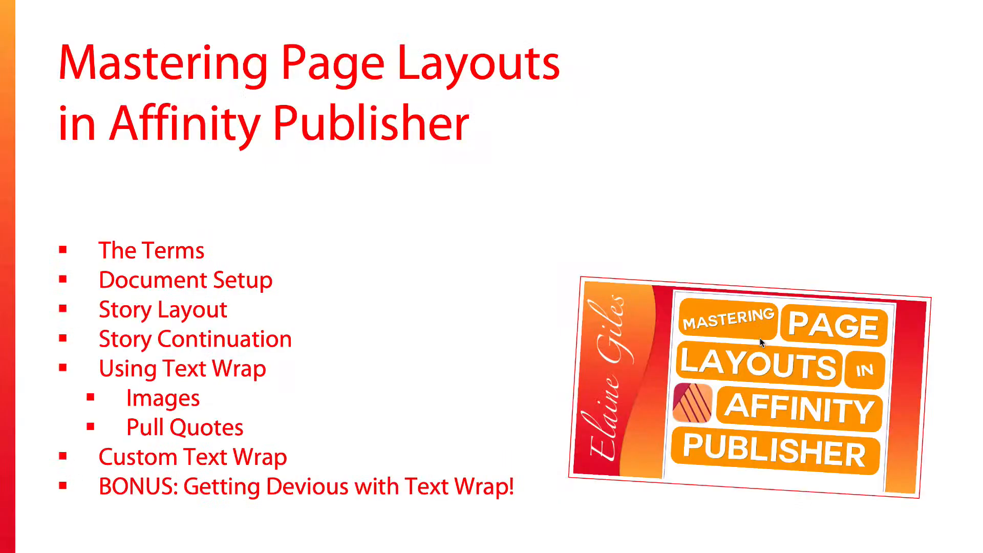